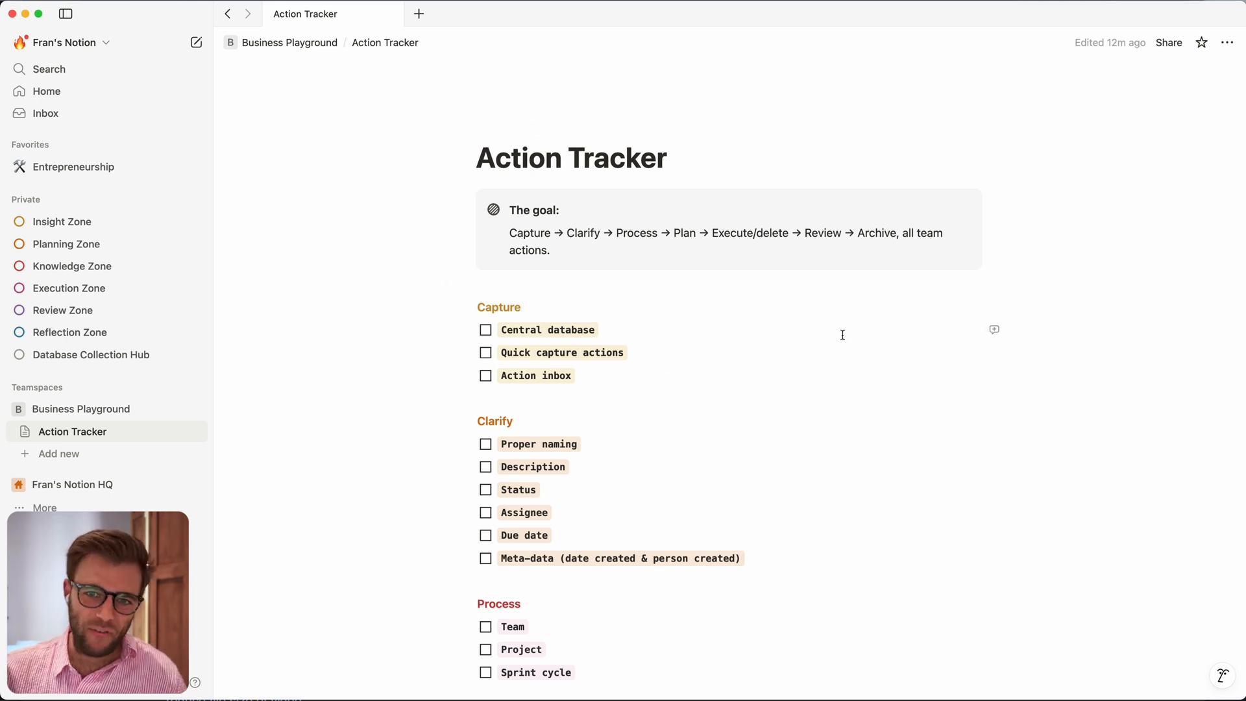
# Step: Give the Action Tracker page a fire emoji icon and add a solid red cover
pyautogui.click(492, 121)
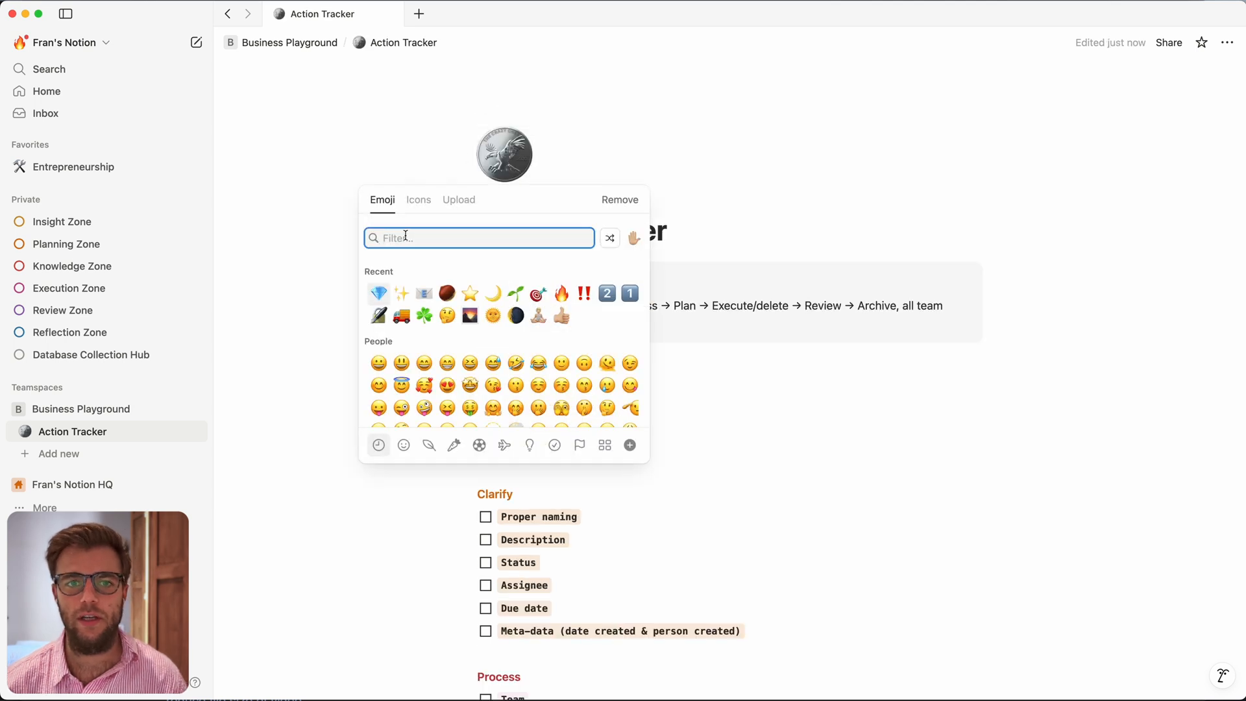
pyautogui.click(561, 293)
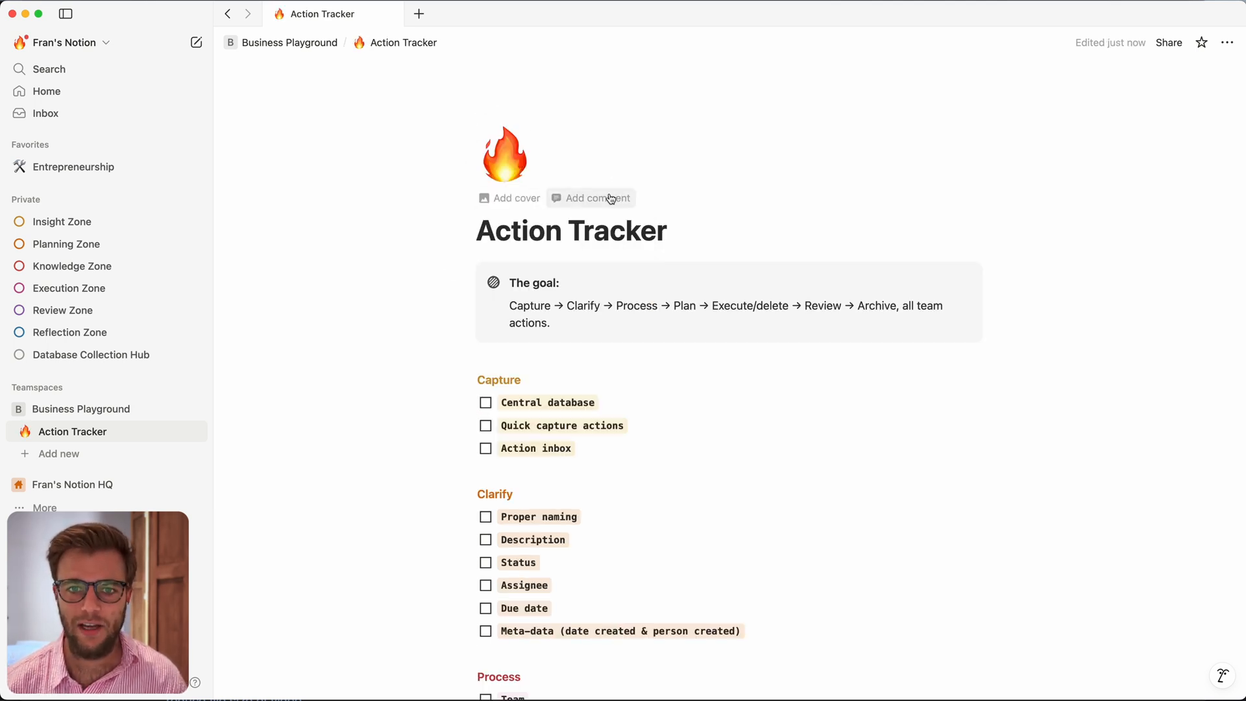
pyautogui.click(522, 199)
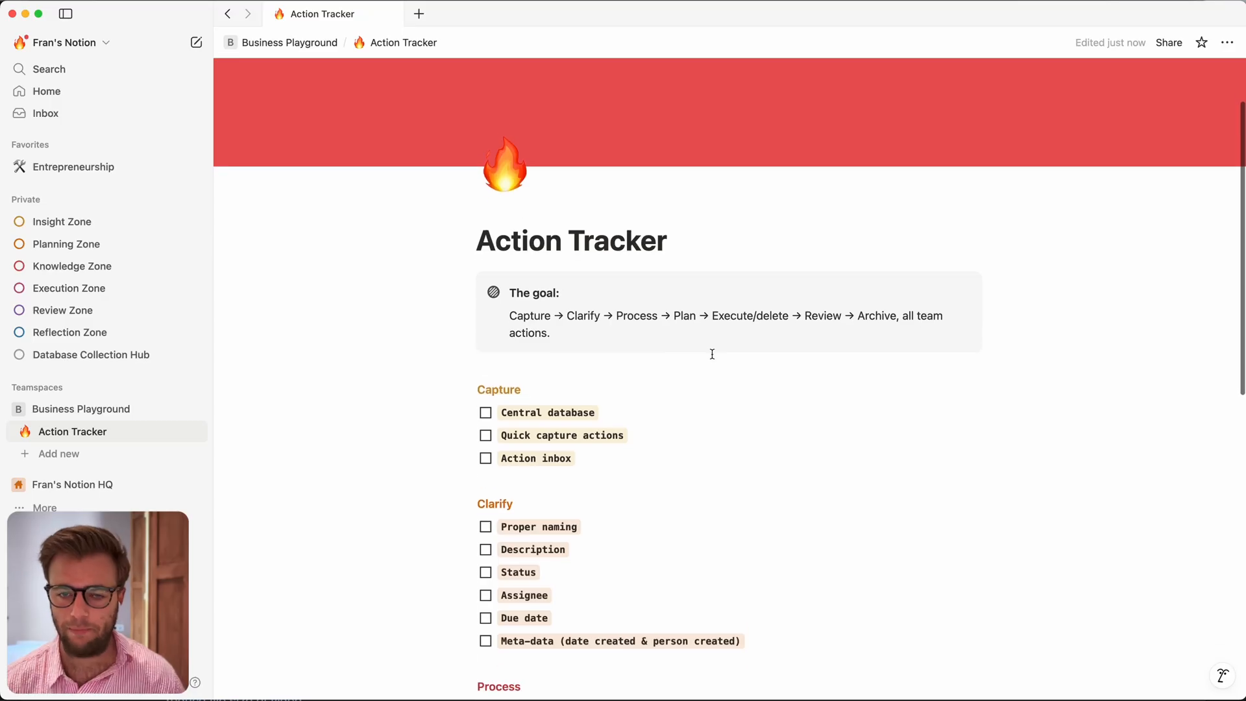
# Step: Insert a new inline database between the goal callout and the Capture checklist
pyautogui.scroll(-2, 580, 401)
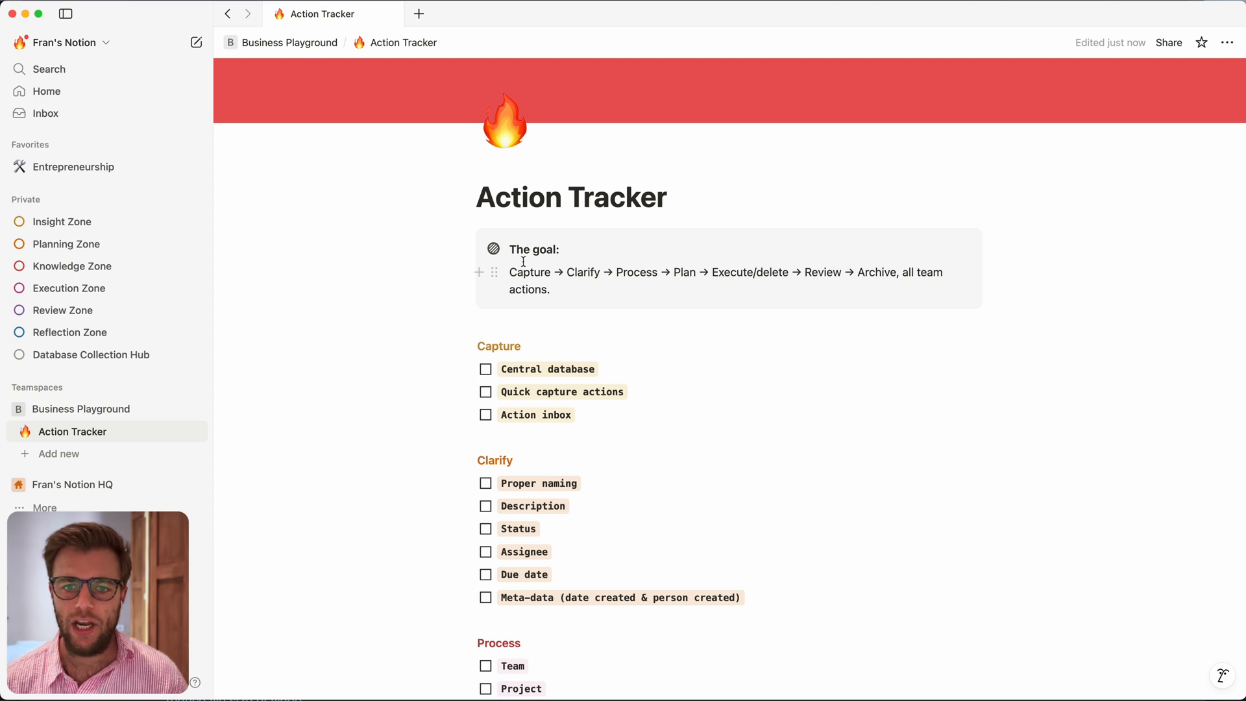
pyautogui.scroll(-3, 590, 288)
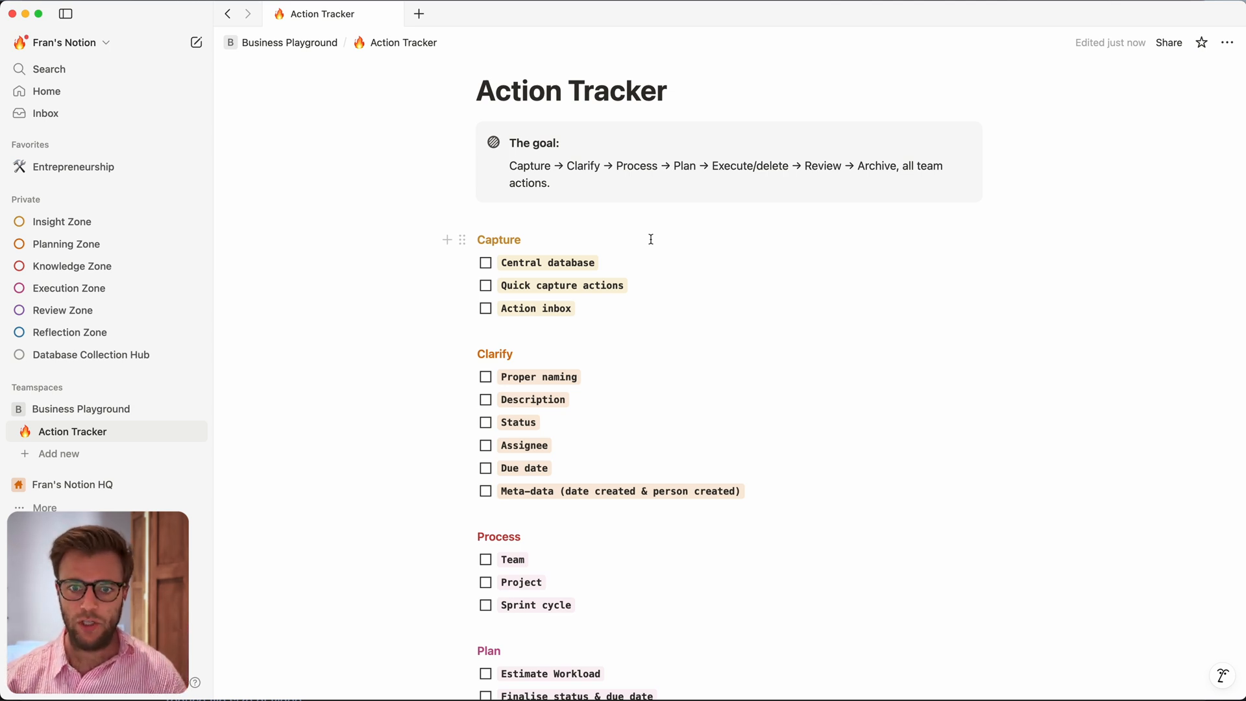
pyautogui.click(478, 240)
pyautogui.press('Return')
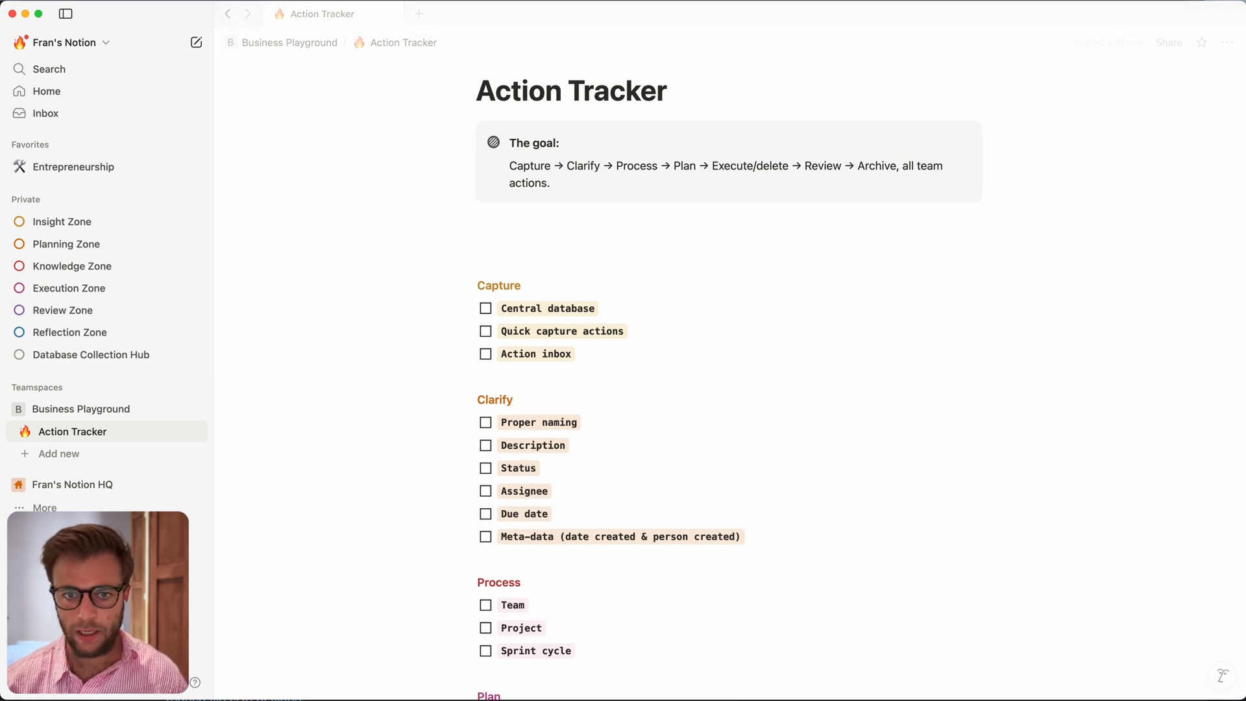
pyautogui.press('Return')
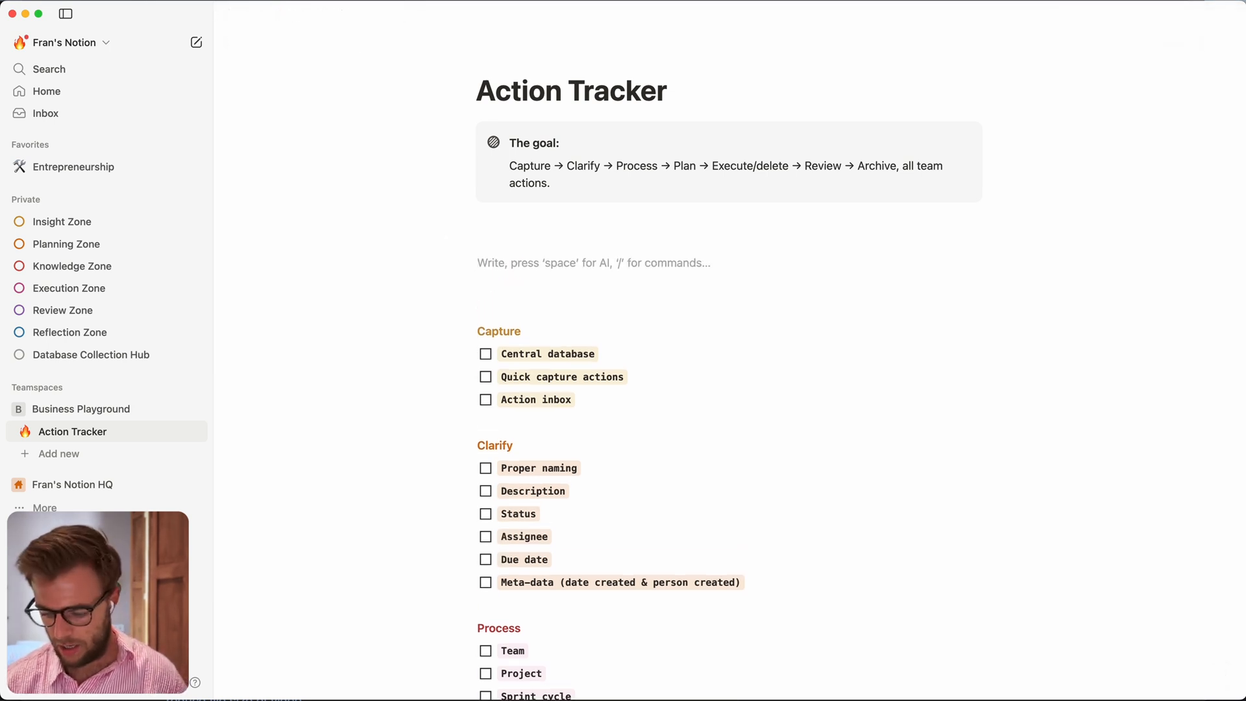
pyautogui.write('/databa')
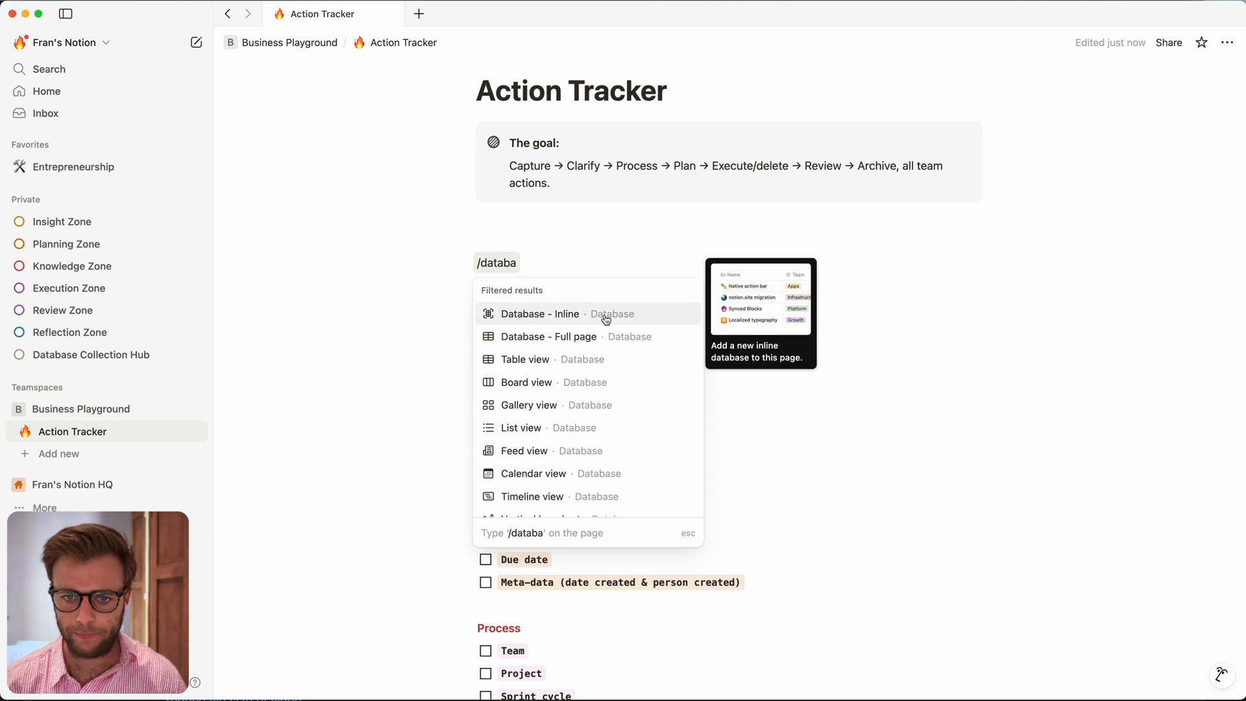
pyautogui.click(605, 319)
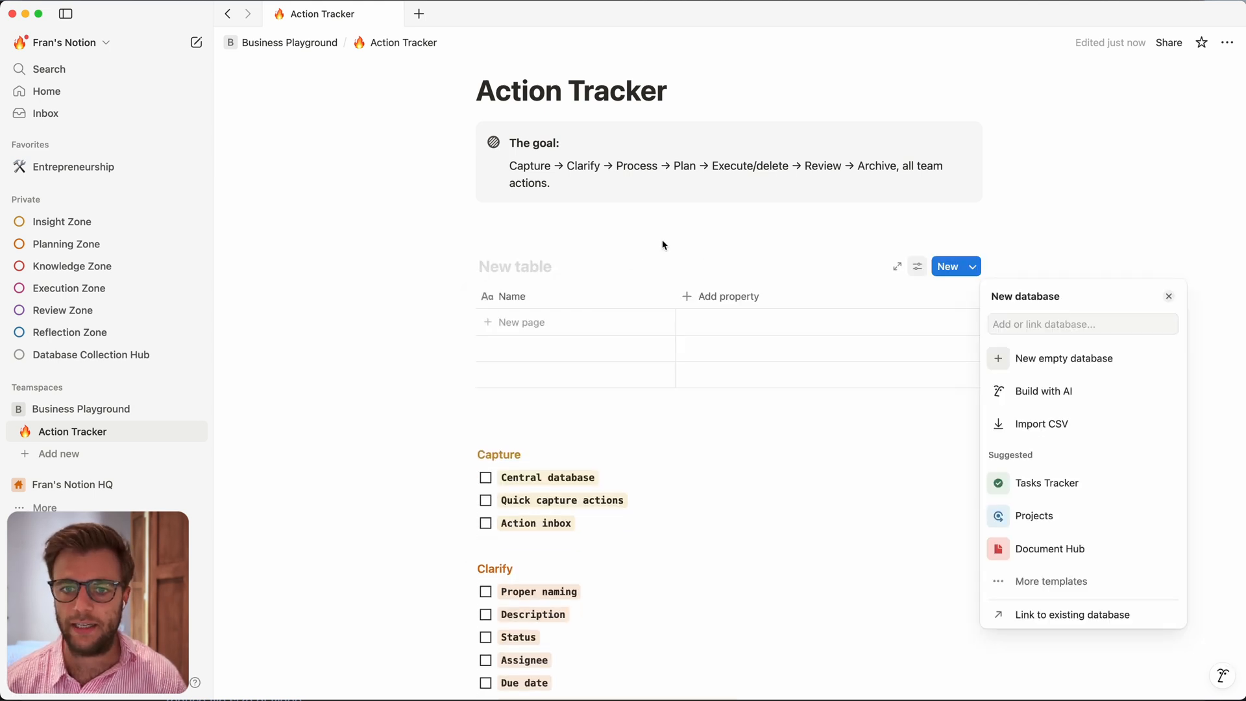
pyautogui.press('Escape')
# Step: Switch the Action Tracker page to full width
pyautogui.click(1226, 42)
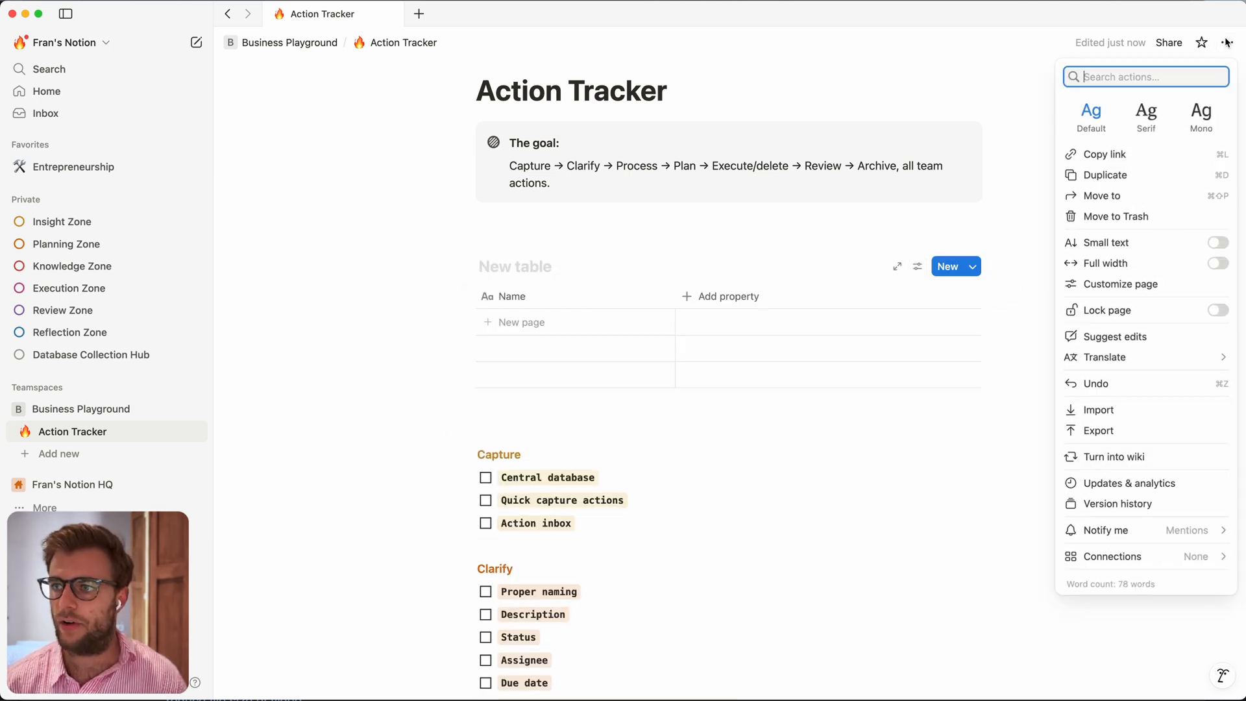
pyautogui.click(1217, 264)
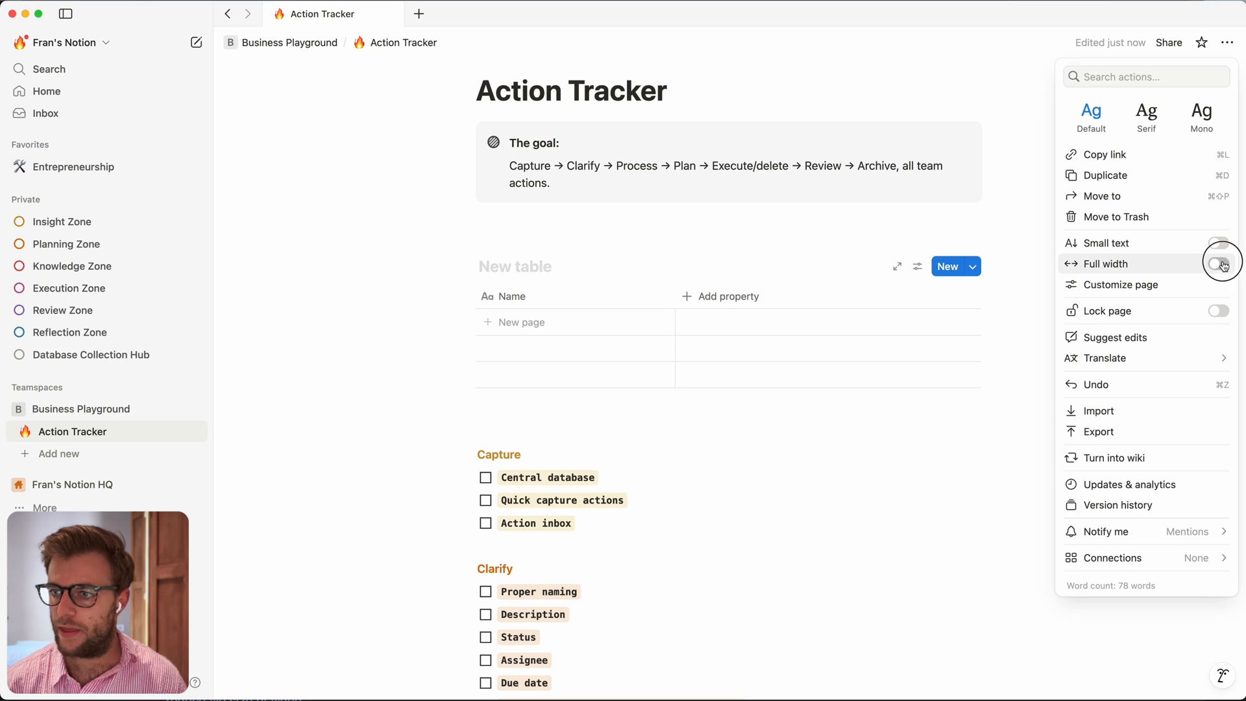
pyautogui.click(770, 493)
pyautogui.scroll(-1, 770, 493)
pyautogui.scroll(1, 770, 492)
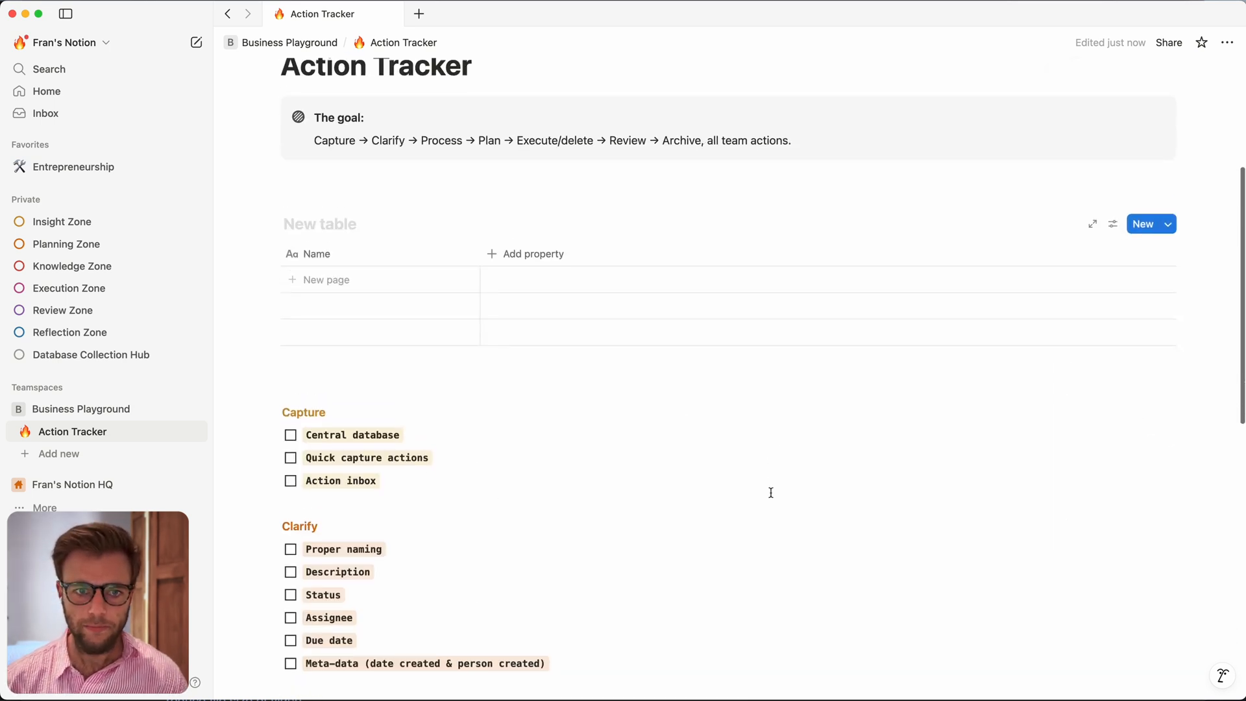
# Step: Title the new inline database "Action Tracker Database"
pyautogui.click(296, 244)
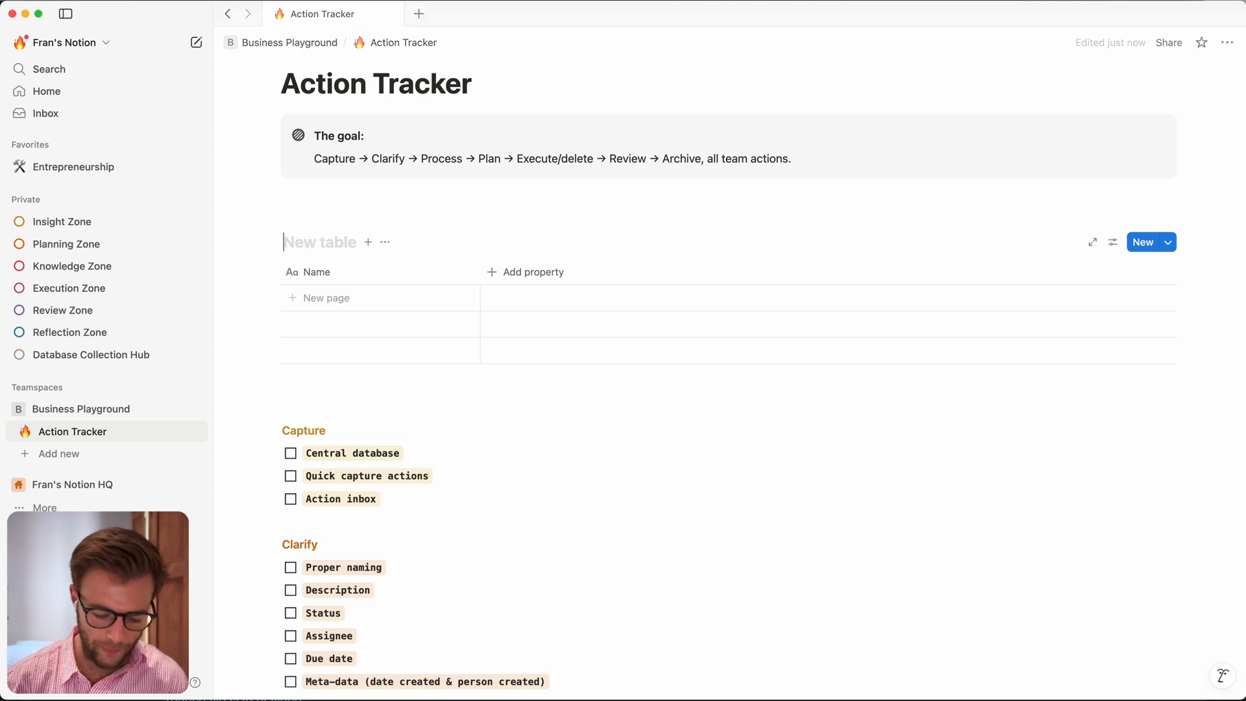
pyautogui.write('Action Tracke')
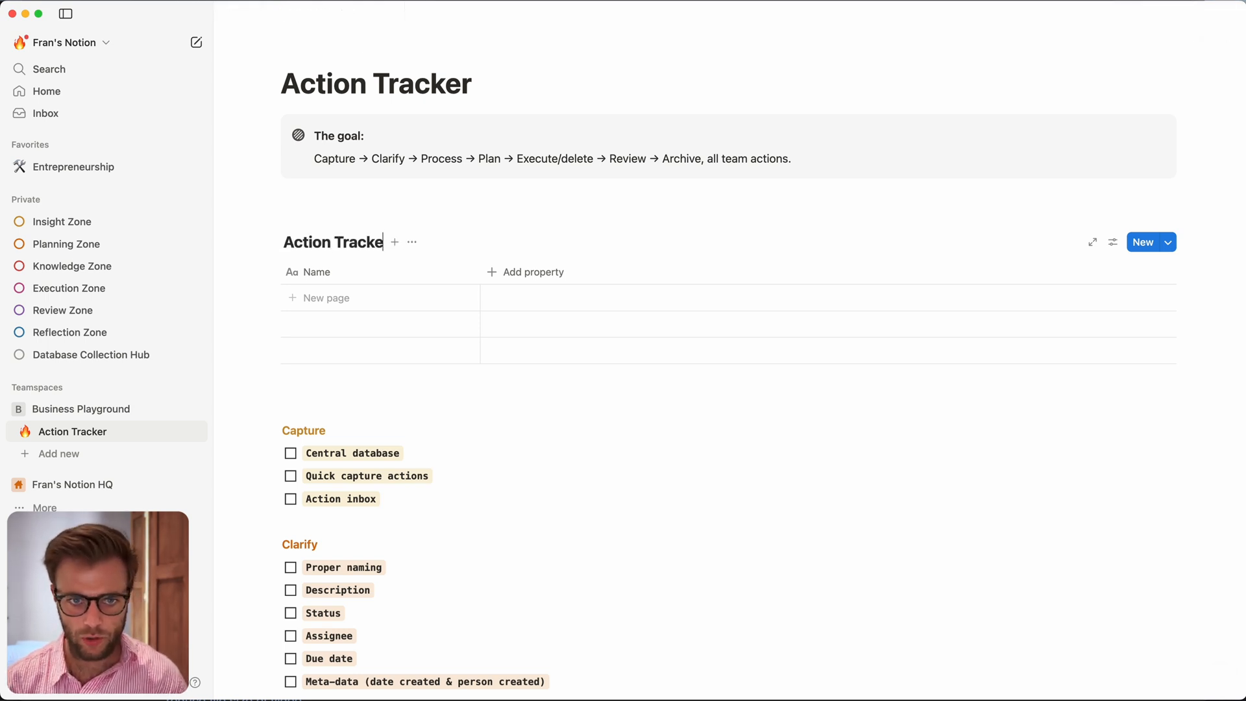
pyautogui.write('r Database')
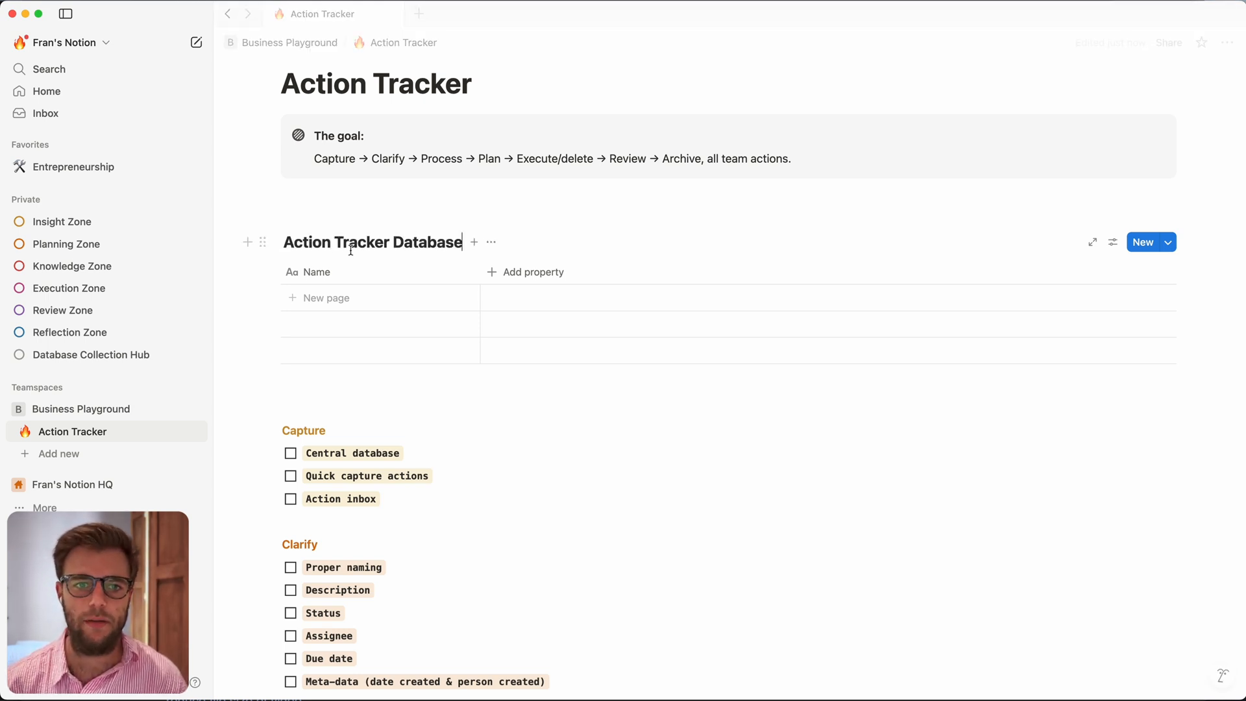
pyautogui.moveTo(391, 241); pyautogui.dragTo(334, 236)
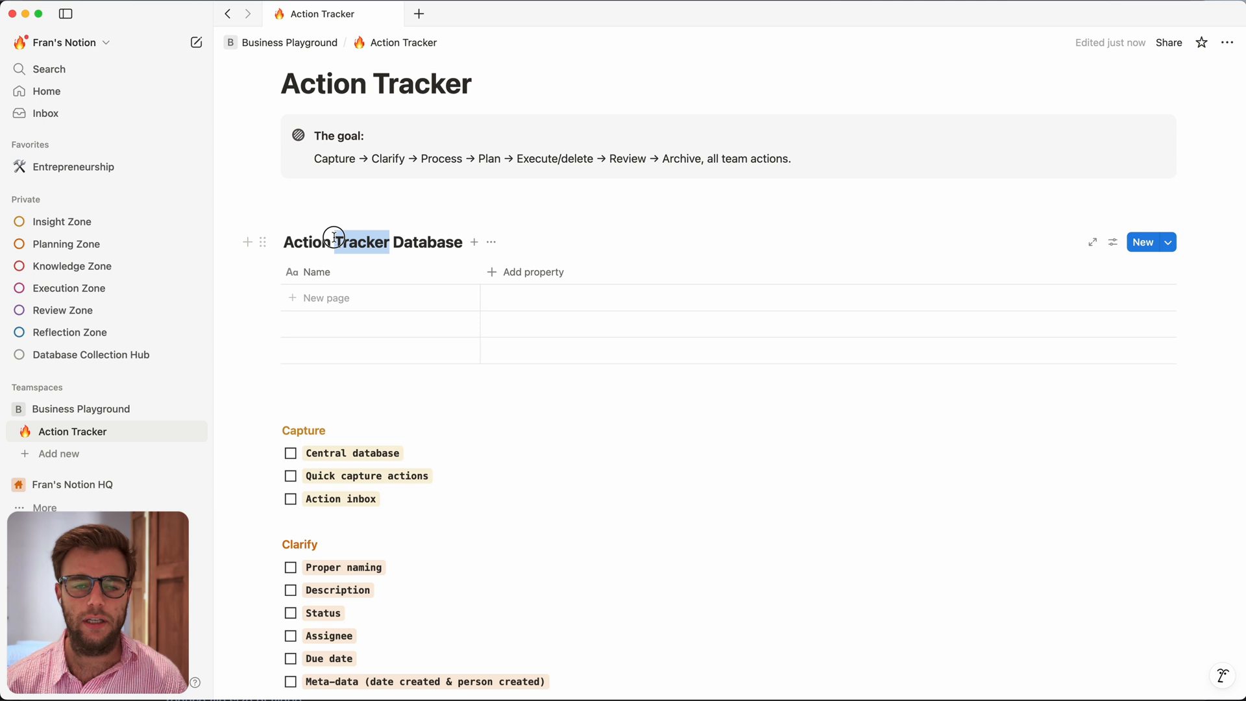
pyautogui.click(436, 238)
# Step: Narrow the database's Name column slightly and check off "Central database" in the Capture list
pyautogui.scroll(-1, 536, 463)
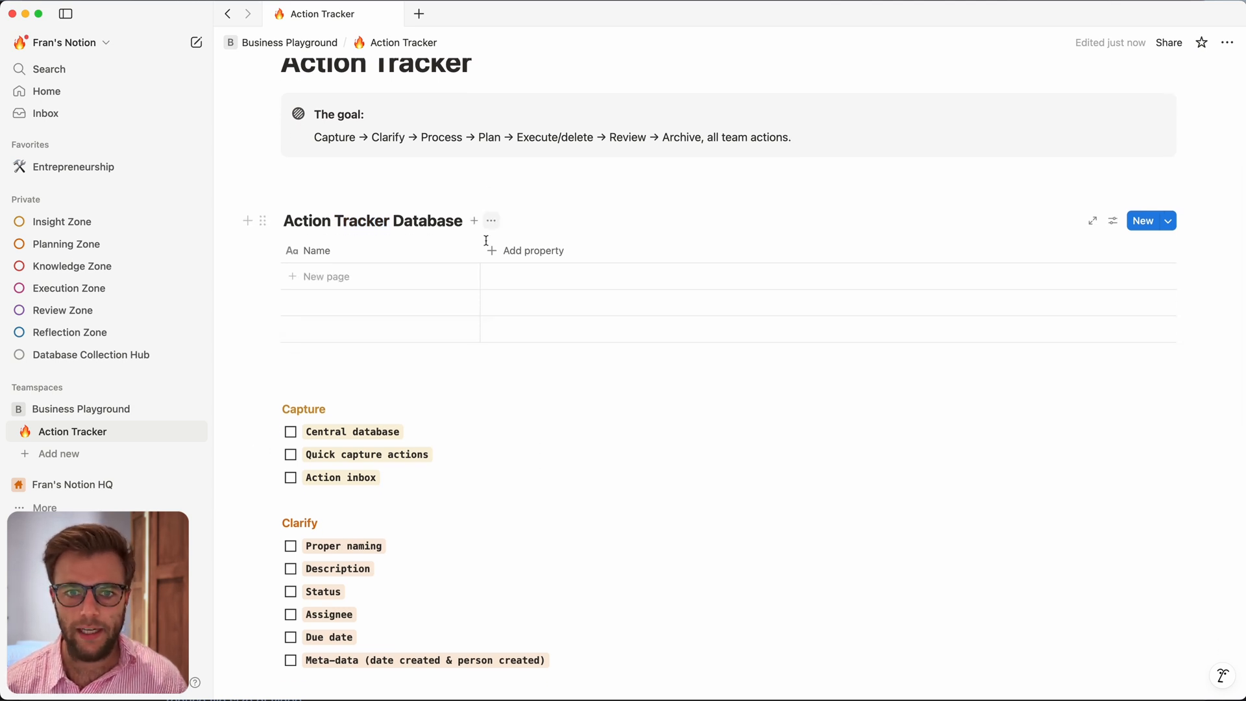
pyautogui.moveTo(477, 253); pyautogui.dragTo(460, 250)
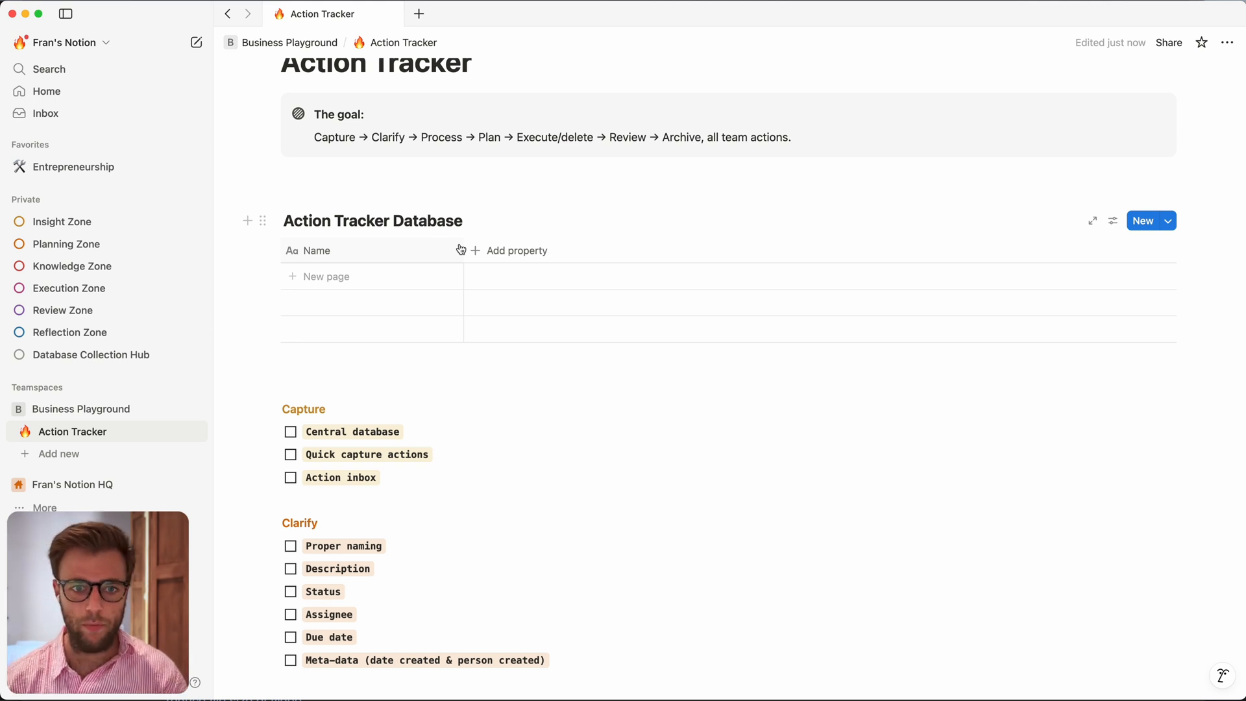
pyautogui.scroll(-2, 461, 478)
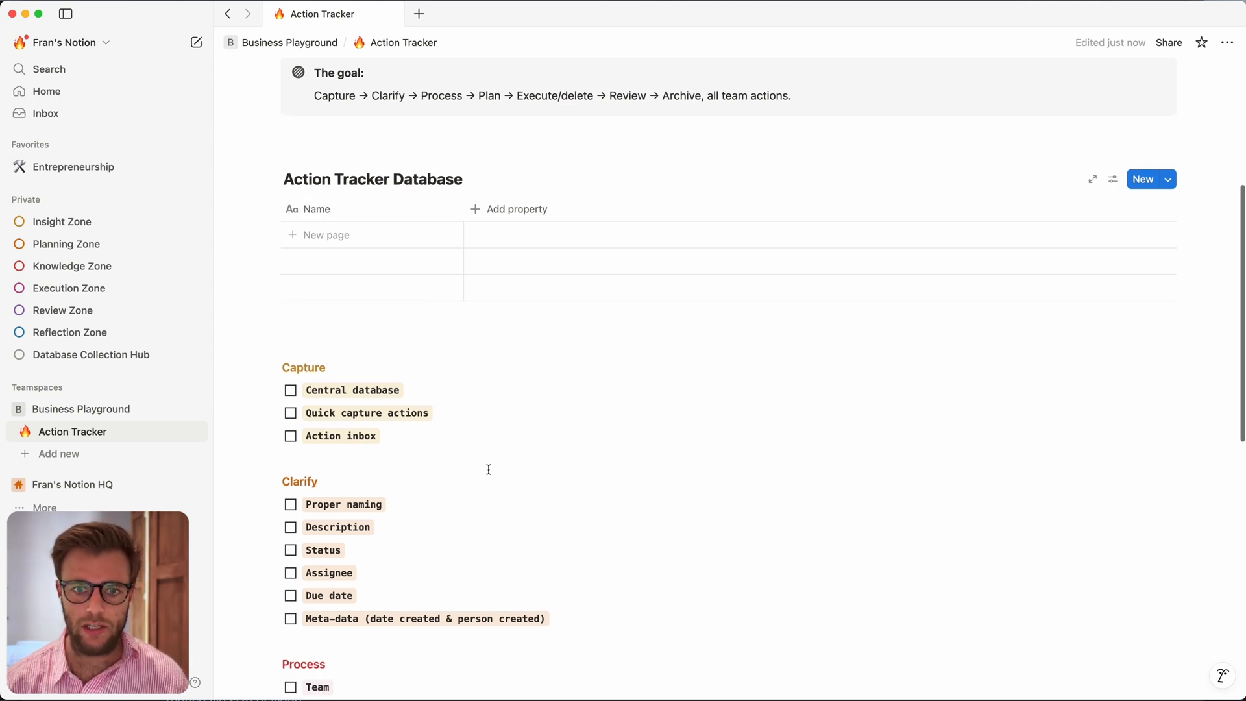
pyautogui.click(290, 389)
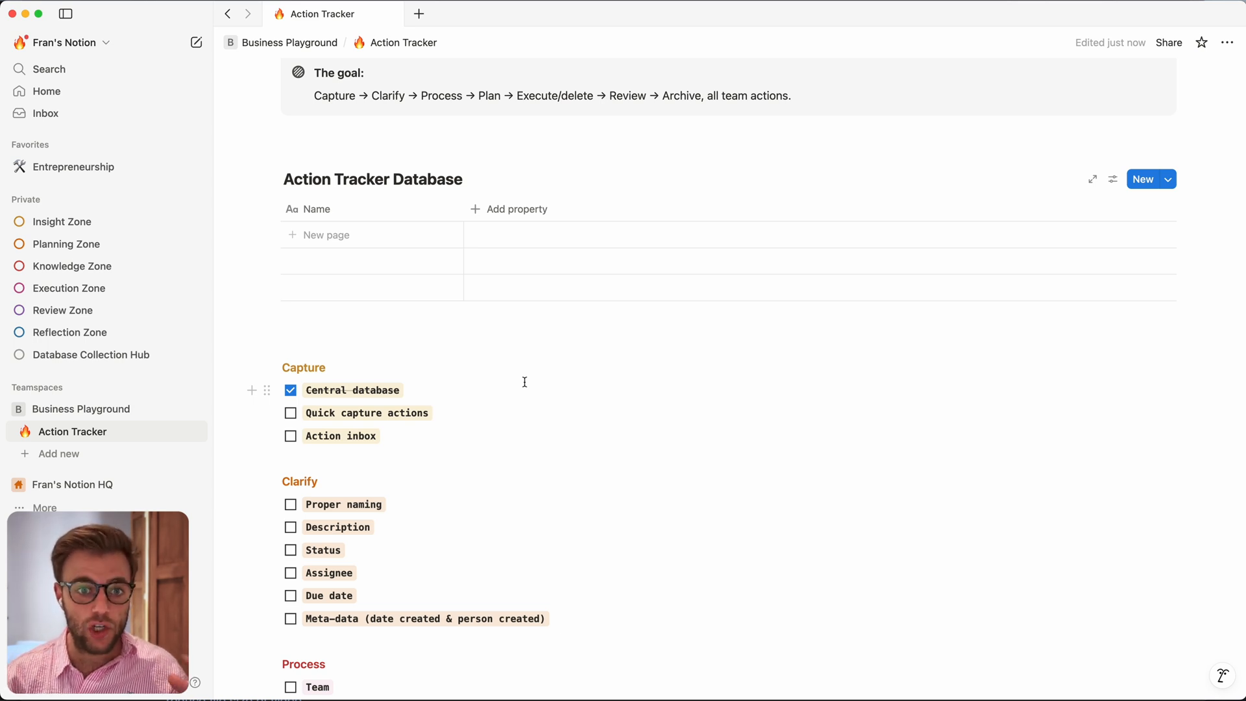
# Step: Add a first entry named "A new page in this database" to the Action Tracker Database
pyautogui.click(322, 237)
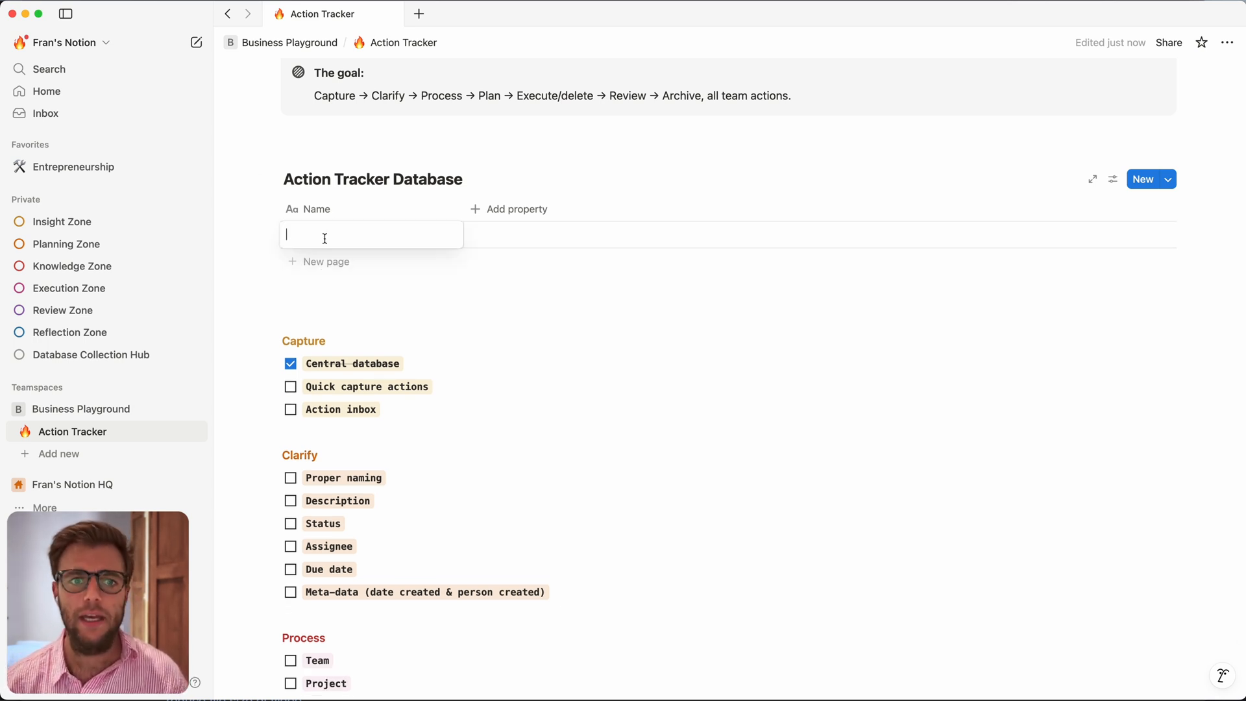
pyautogui.press('Escape')
pyautogui.click(322, 229)
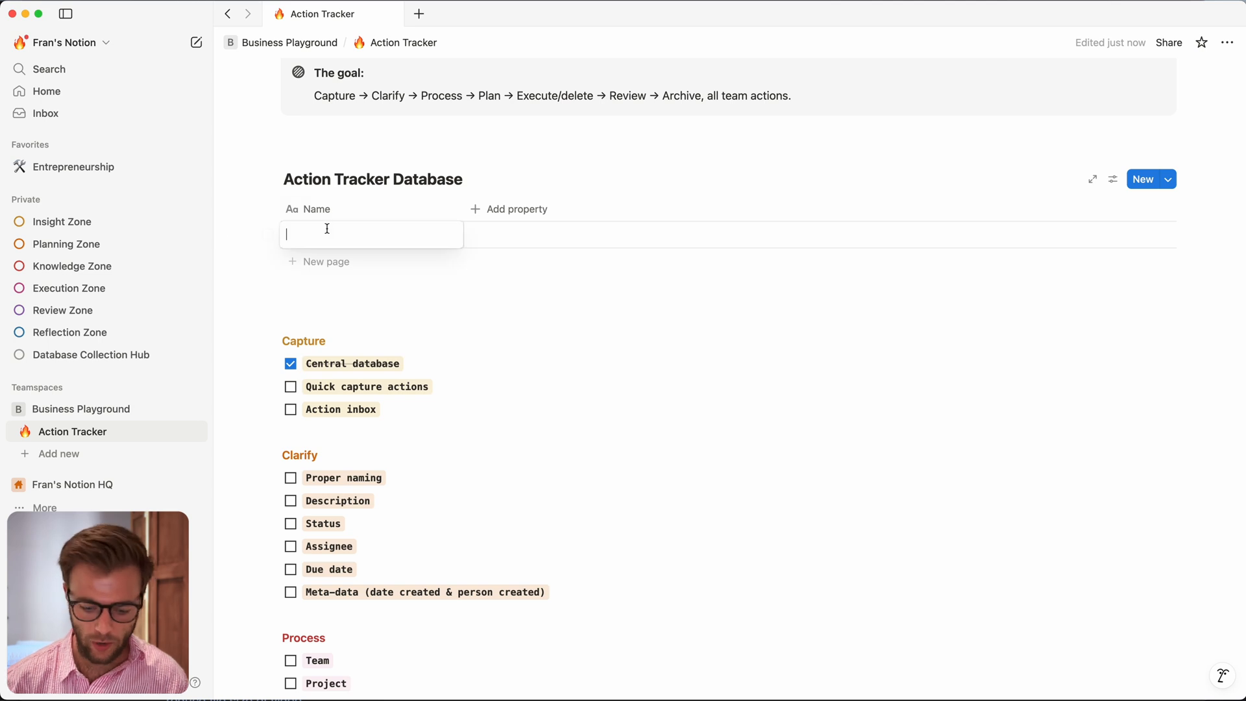
pyautogui.write('A new page in thi')
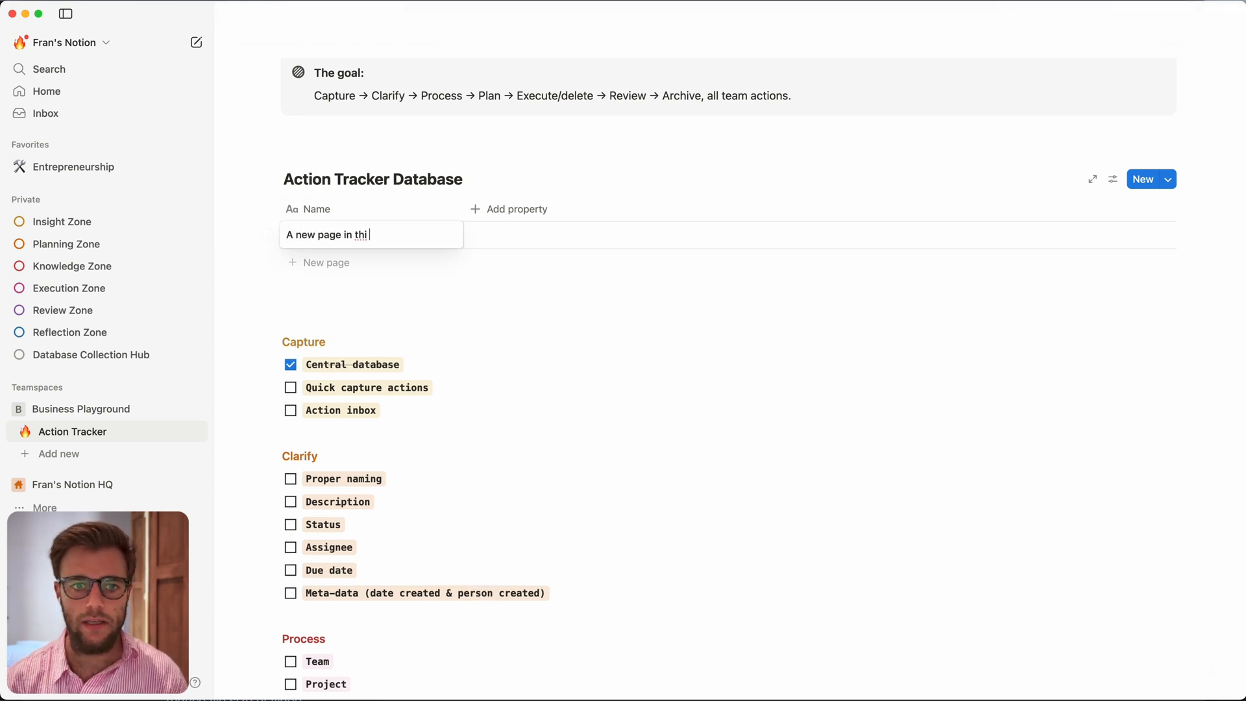
pyautogui.write('s database')
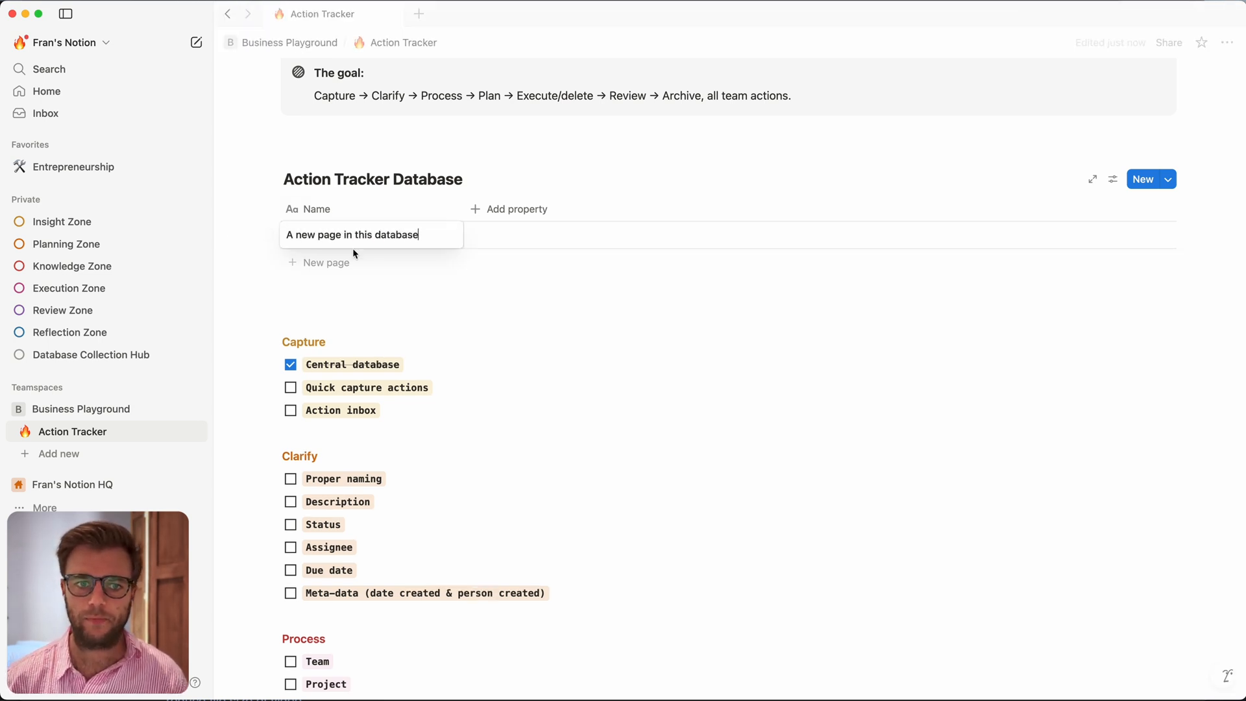
pyautogui.press('Escape')
# Step: Add a second database entry named "Create a new page in this database"
pyautogui.click(325, 262)
pyautogui.write('Creat')
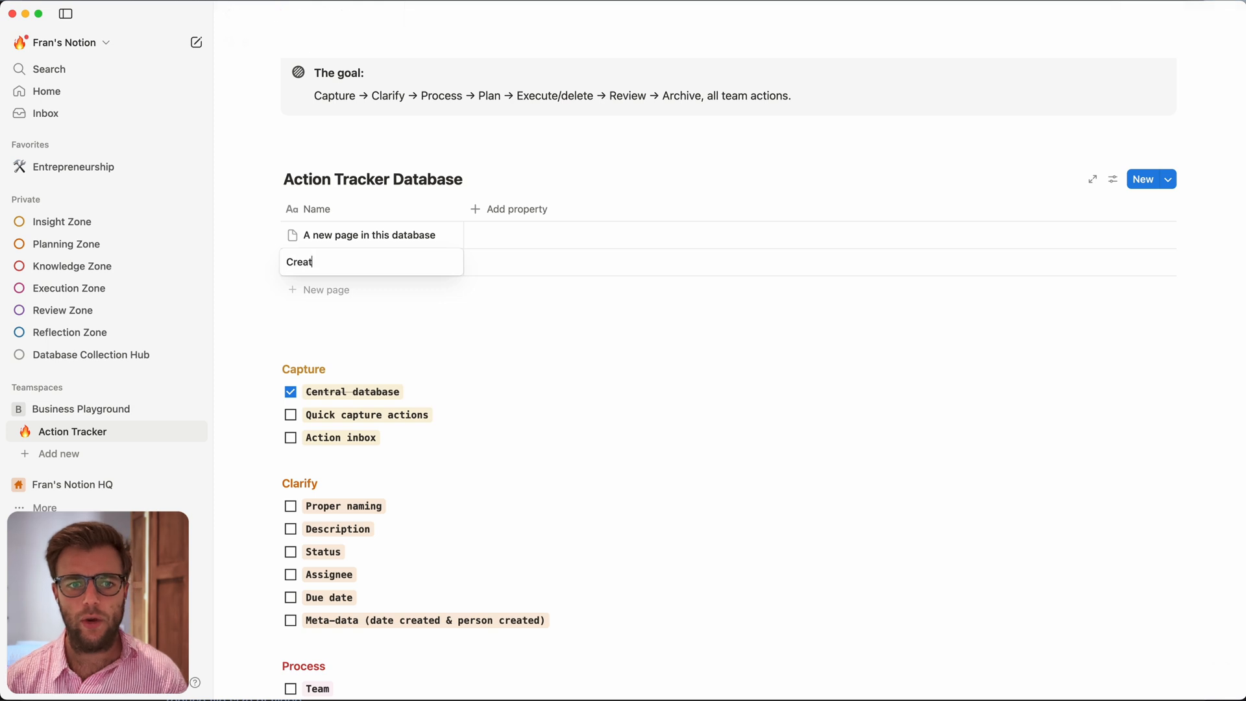
pyautogui.write('e a new page in this database')
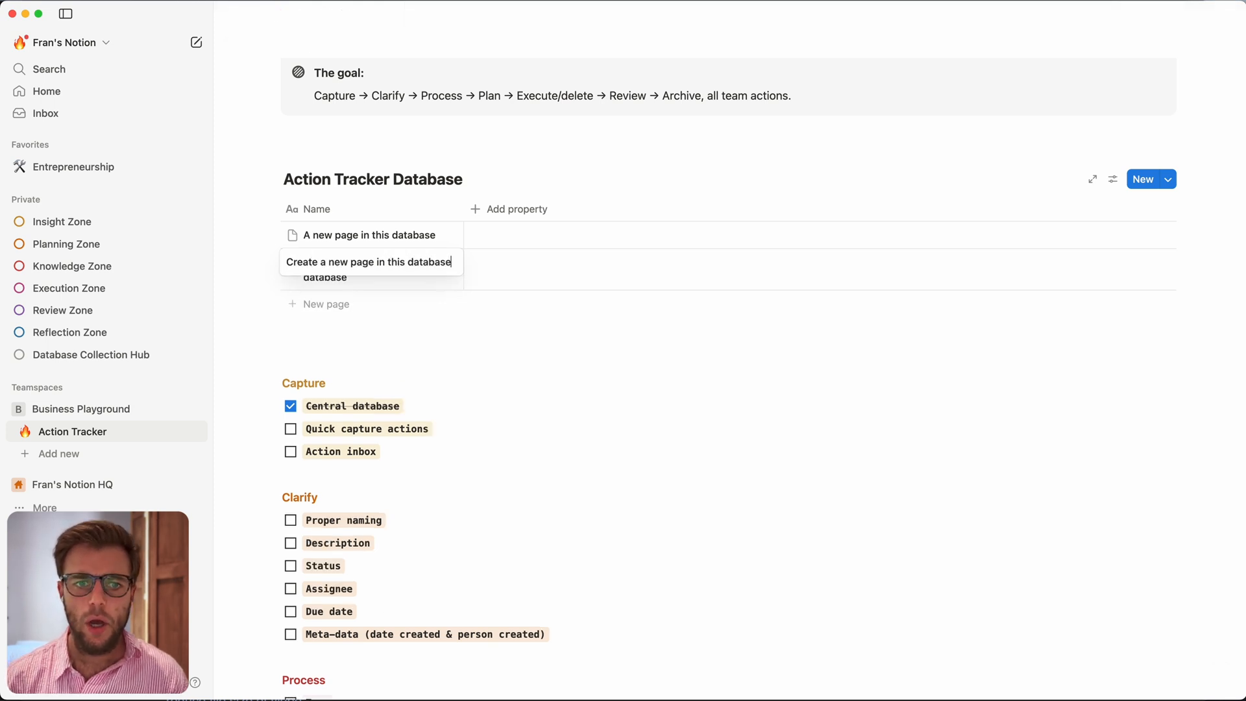
pyautogui.press('Escape')
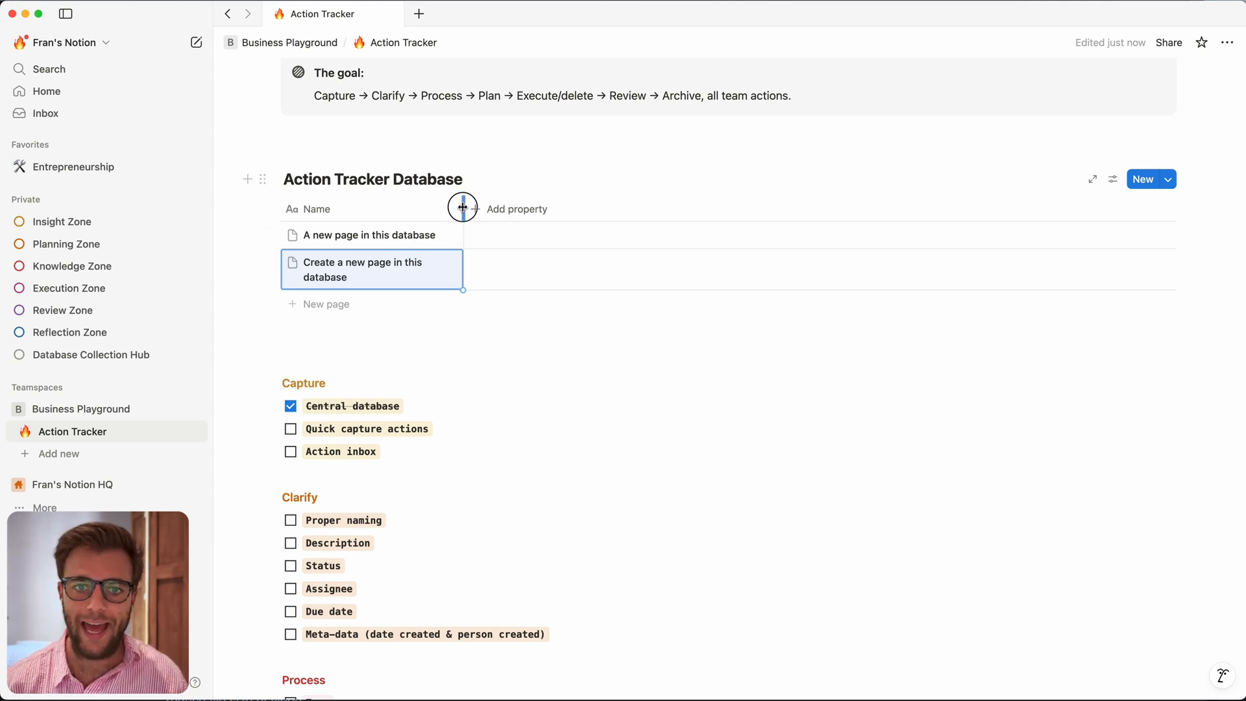
# Step: Widen the Name column to fit the second entry on one line and check off "Action inbox" under Capture
pyautogui.moveTo(465, 206); pyautogui.dragTo(505, 207)
pyautogui.click(493, 372)
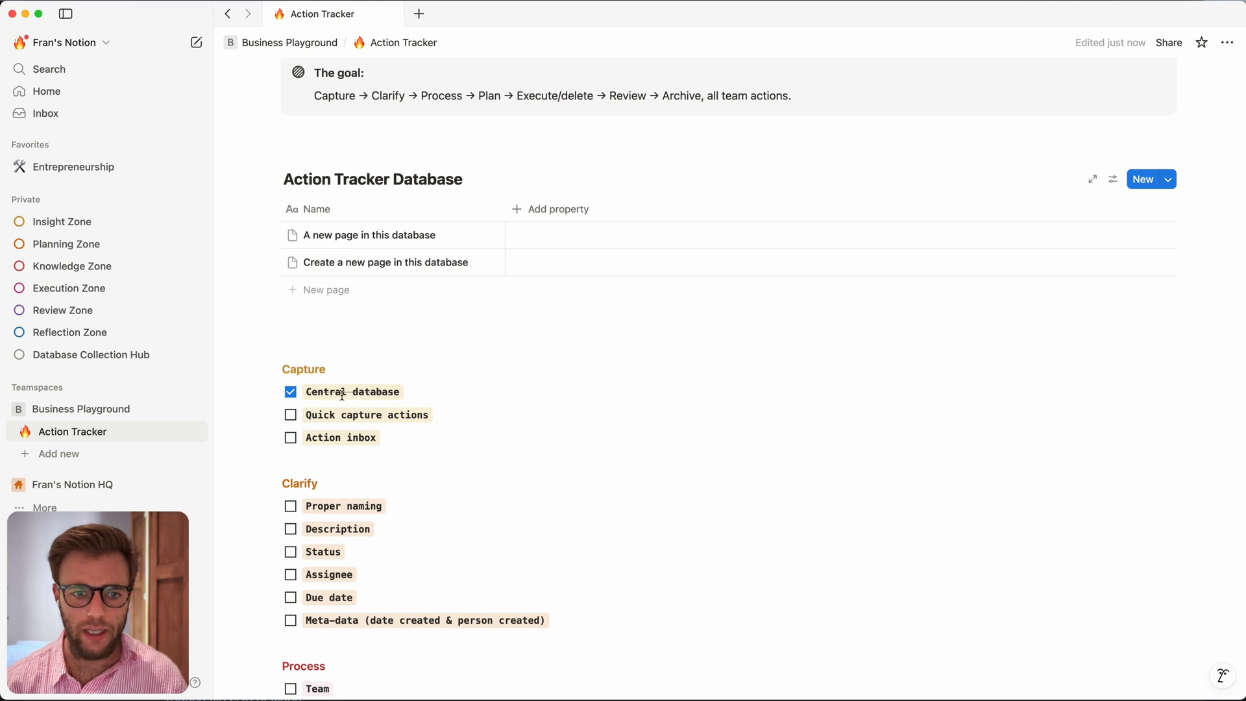
pyautogui.scroll(-1, 389, 404)
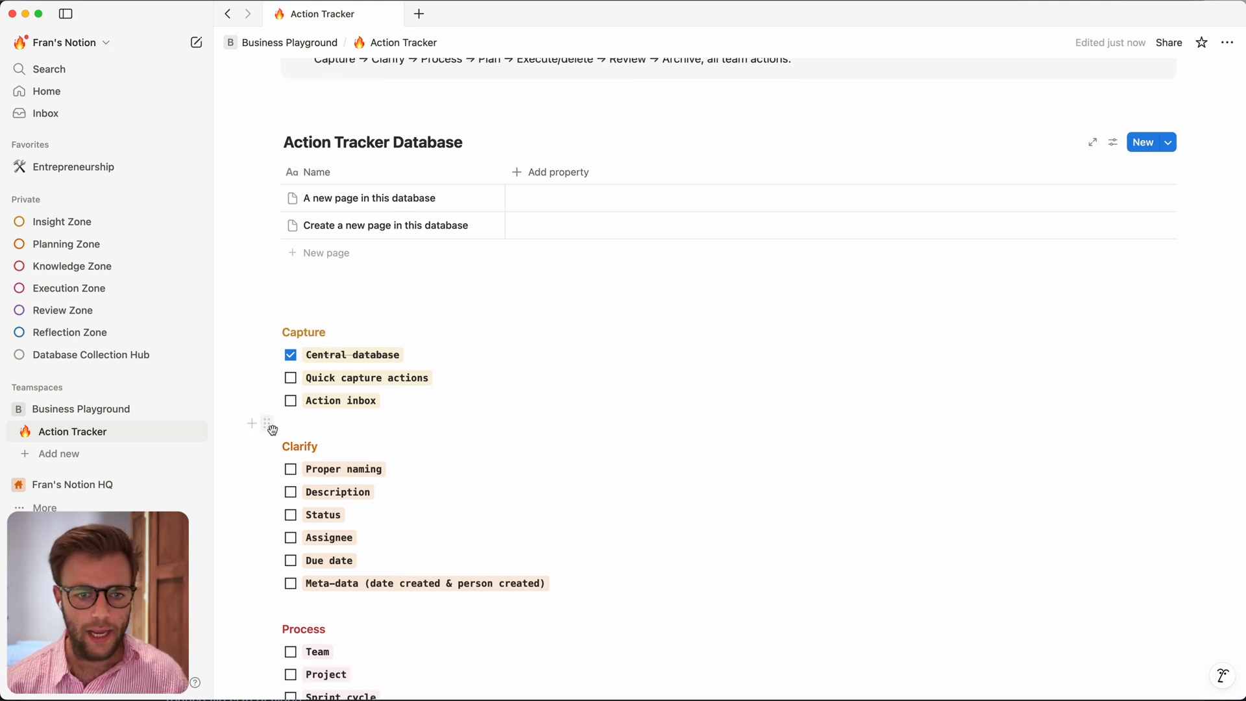
pyautogui.click(293, 404)
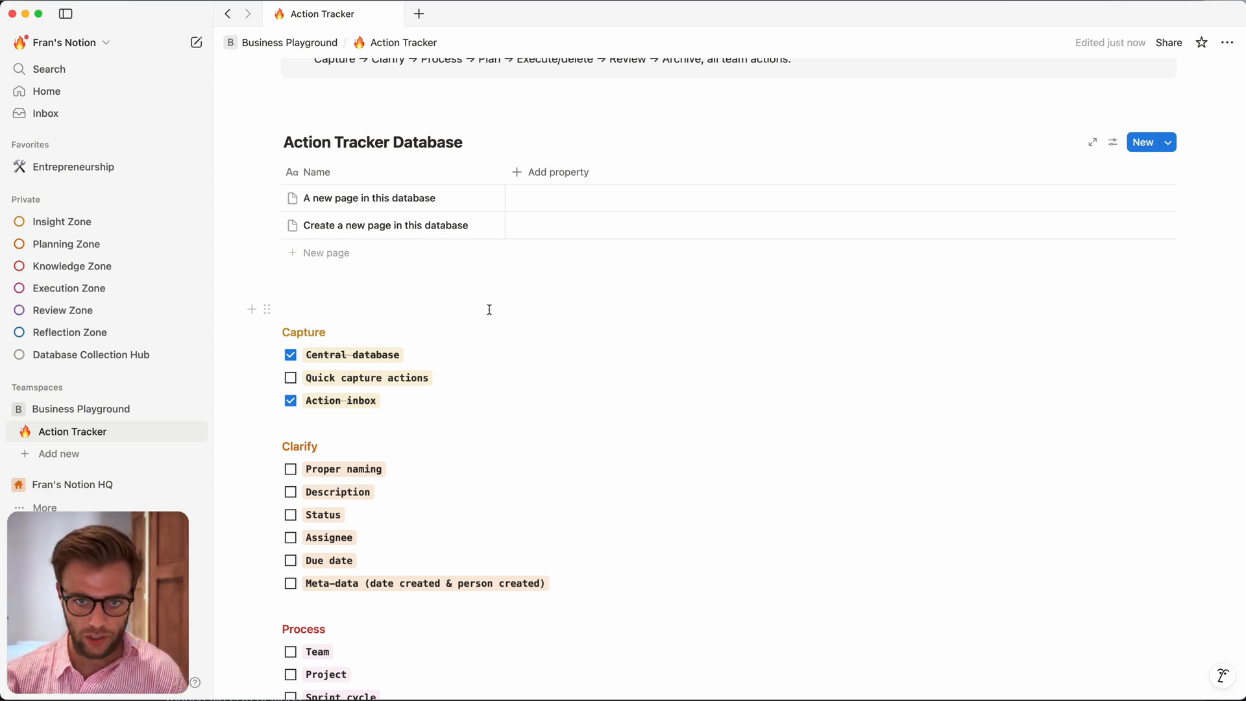
# Step: Add a Status property of the Status type to the Action Tracker Database
pyautogui.click(550, 172)
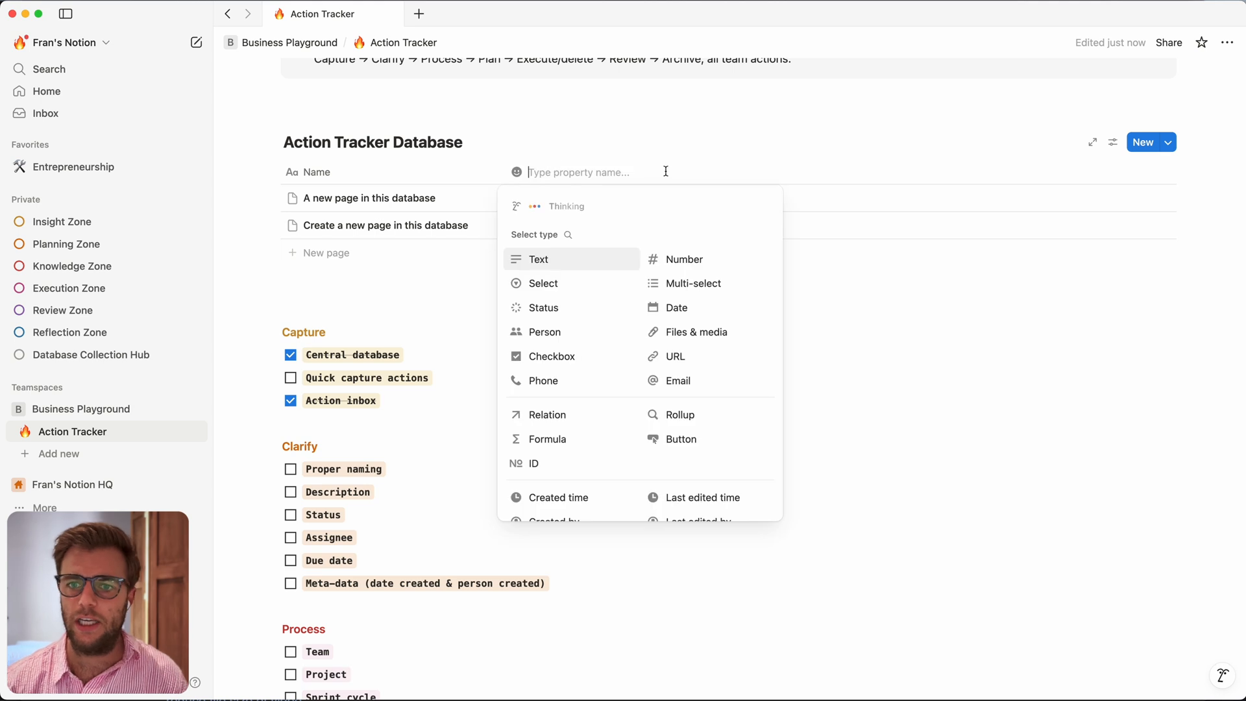
pyautogui.scroll(-1, 667, 392)
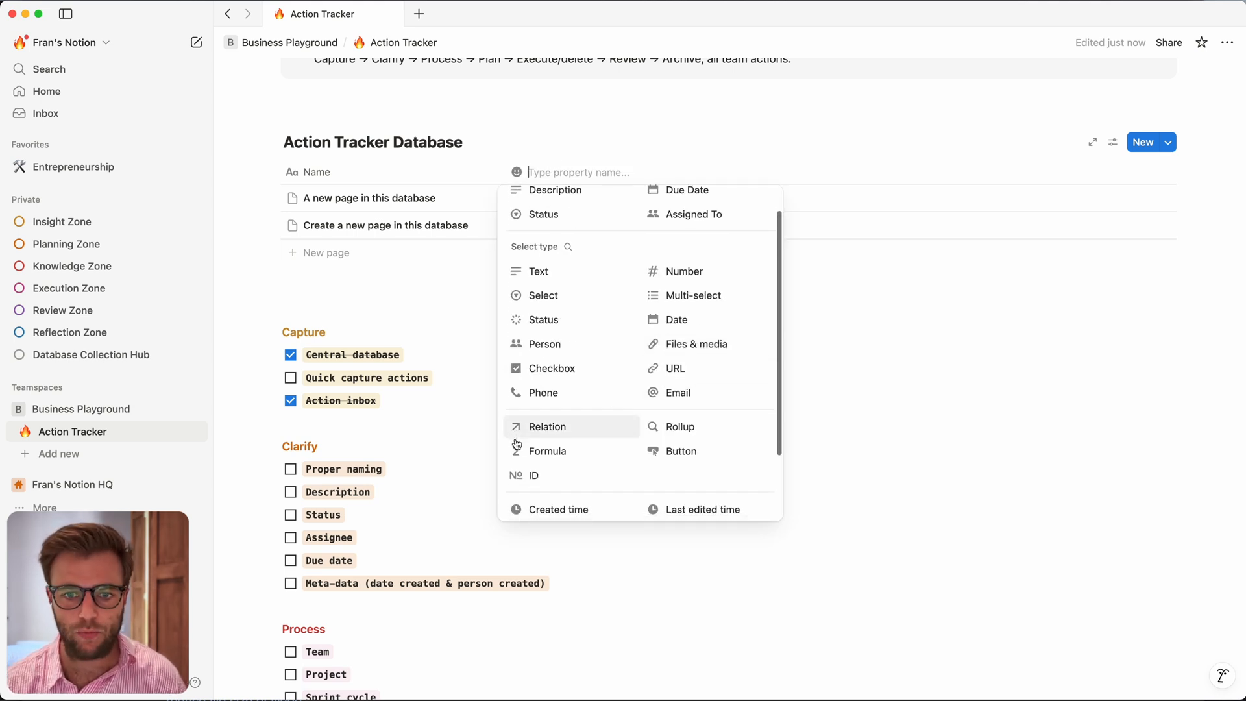
pyautogui.scroll(1, 558, 389)
pyautogui.scroll(1, 576, 313)
pyautogui.scroll(-1, 576, 313)
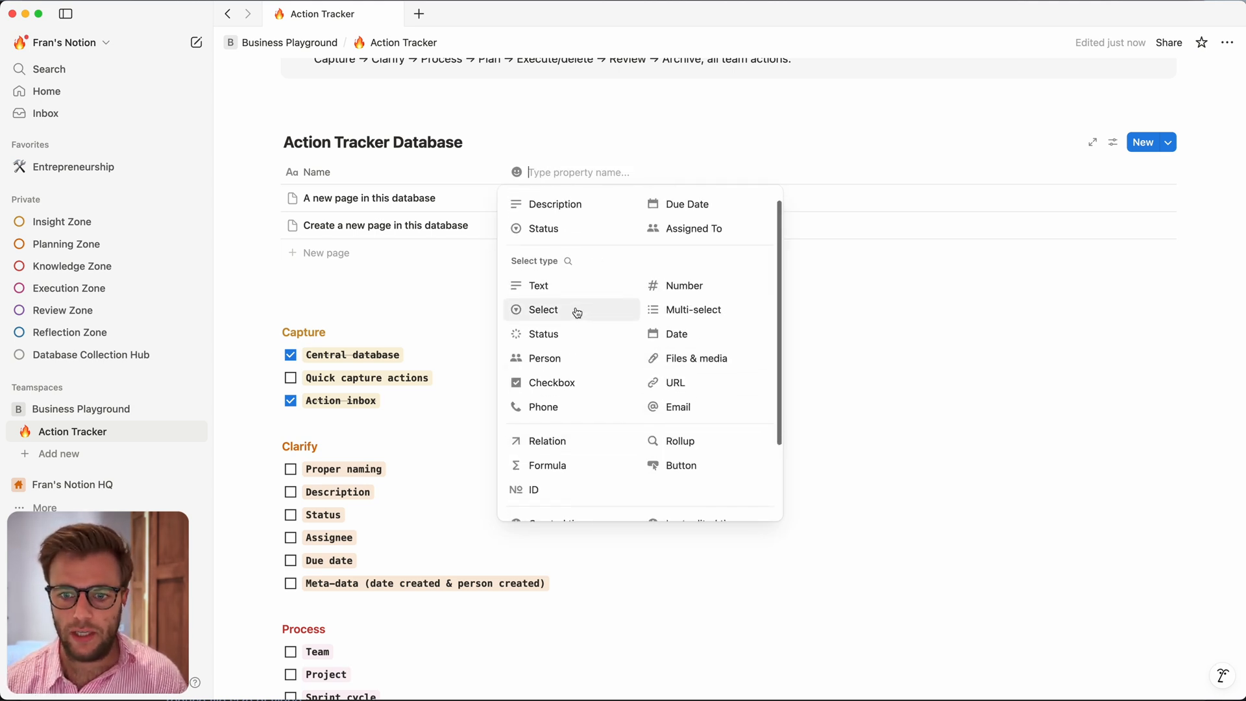
pyautogui.click(535, 321)
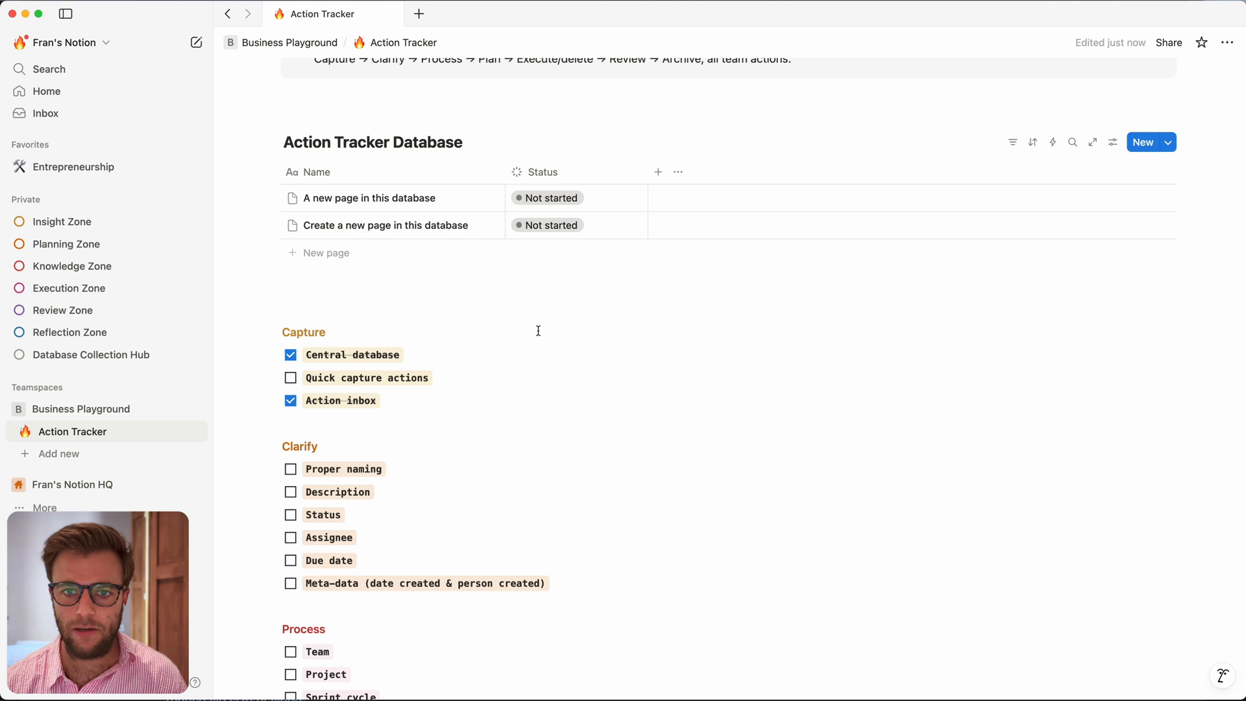
pyautogui.click(554, 198)
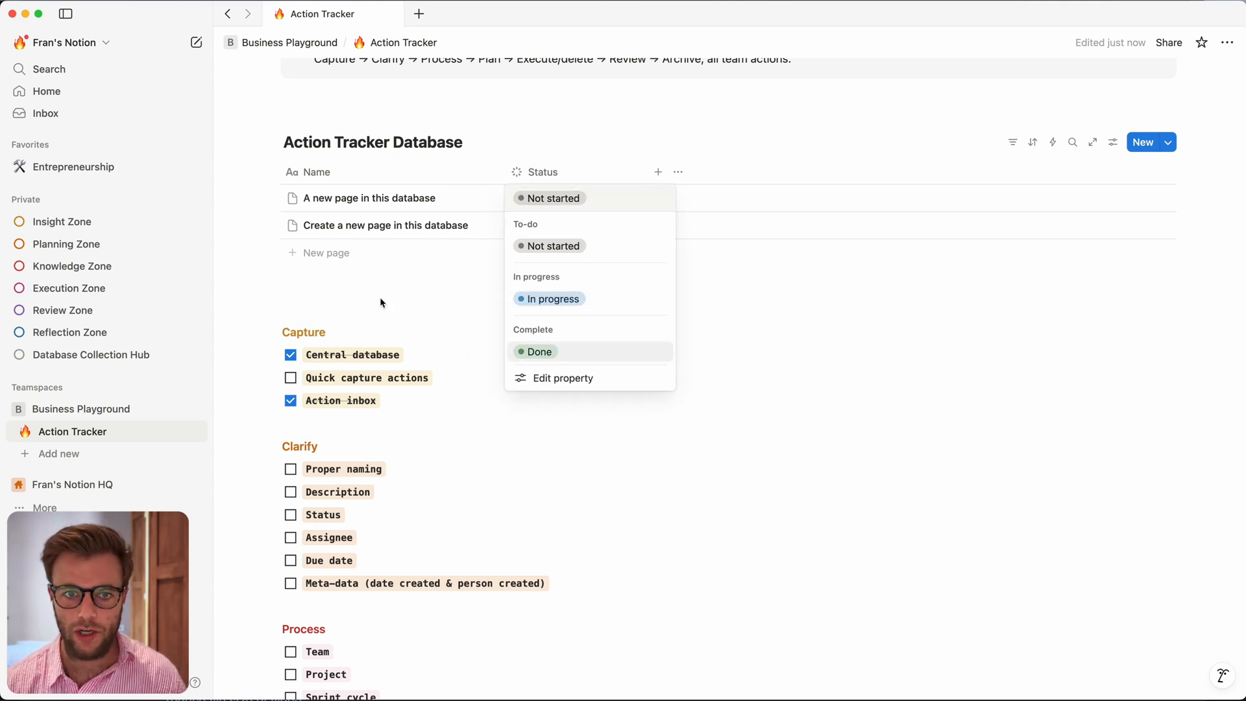
pyautogui.press('Escape')
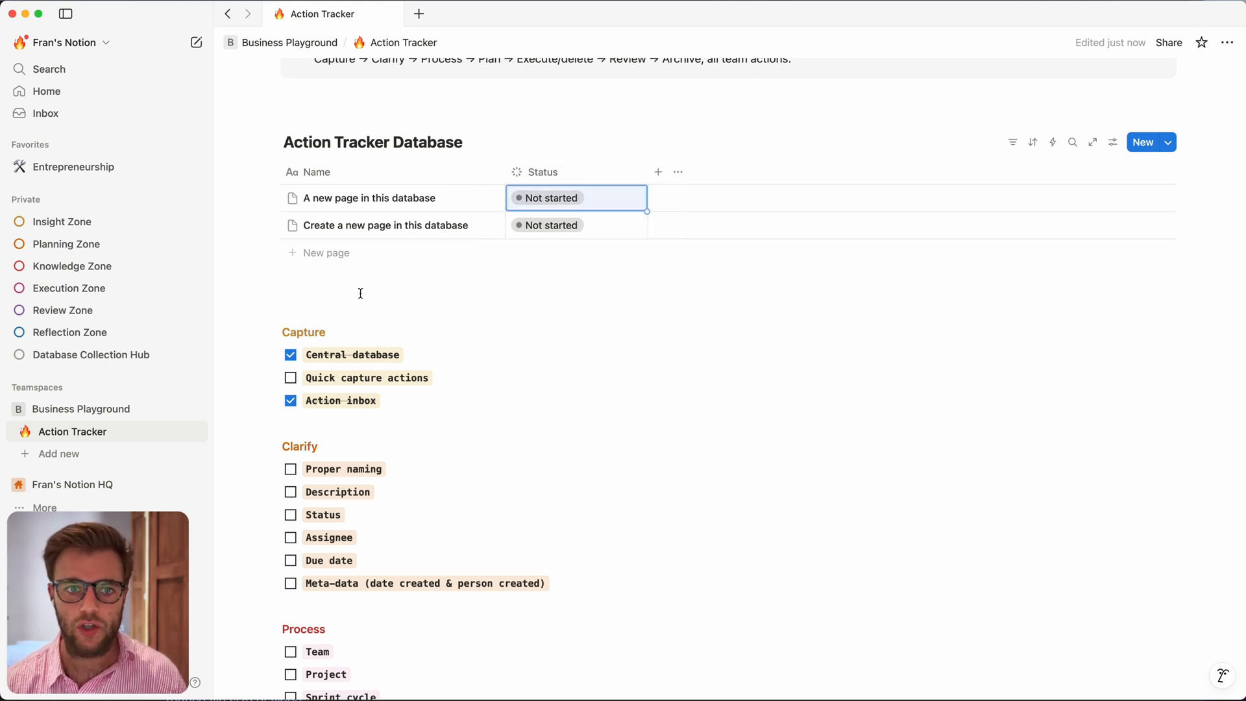
pyautogui.click(527, 210)
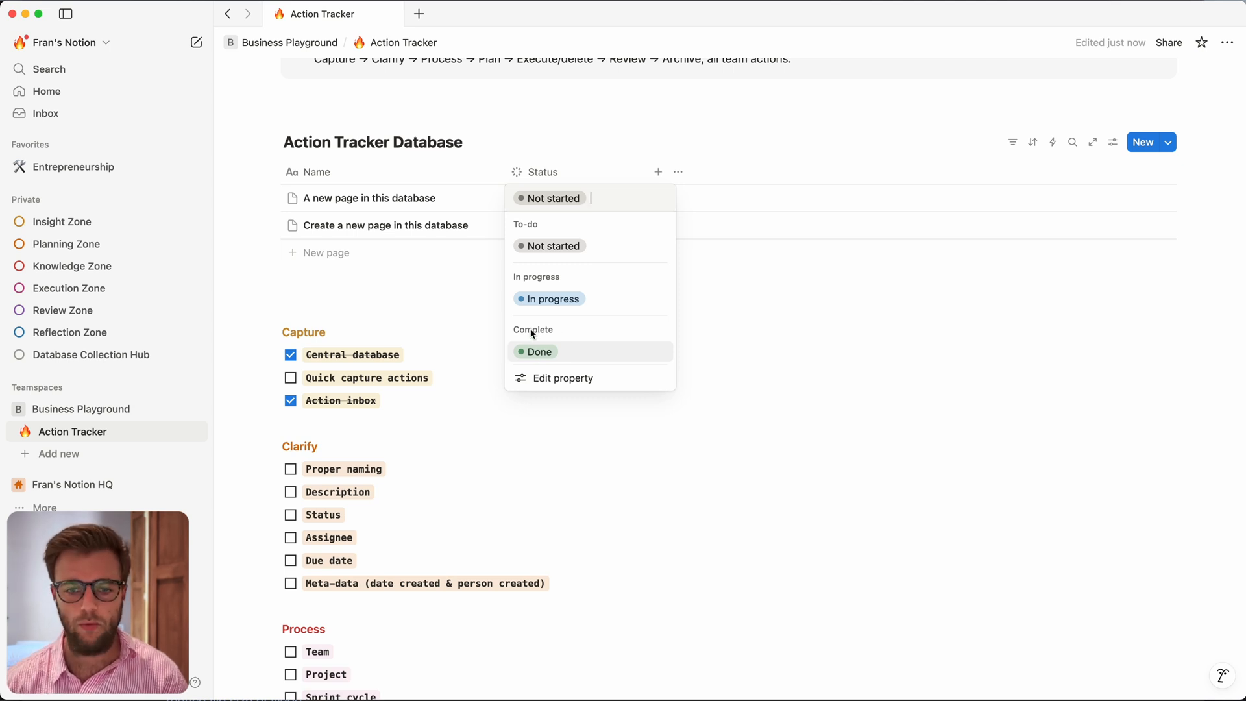
pyautogui.press('Escape')
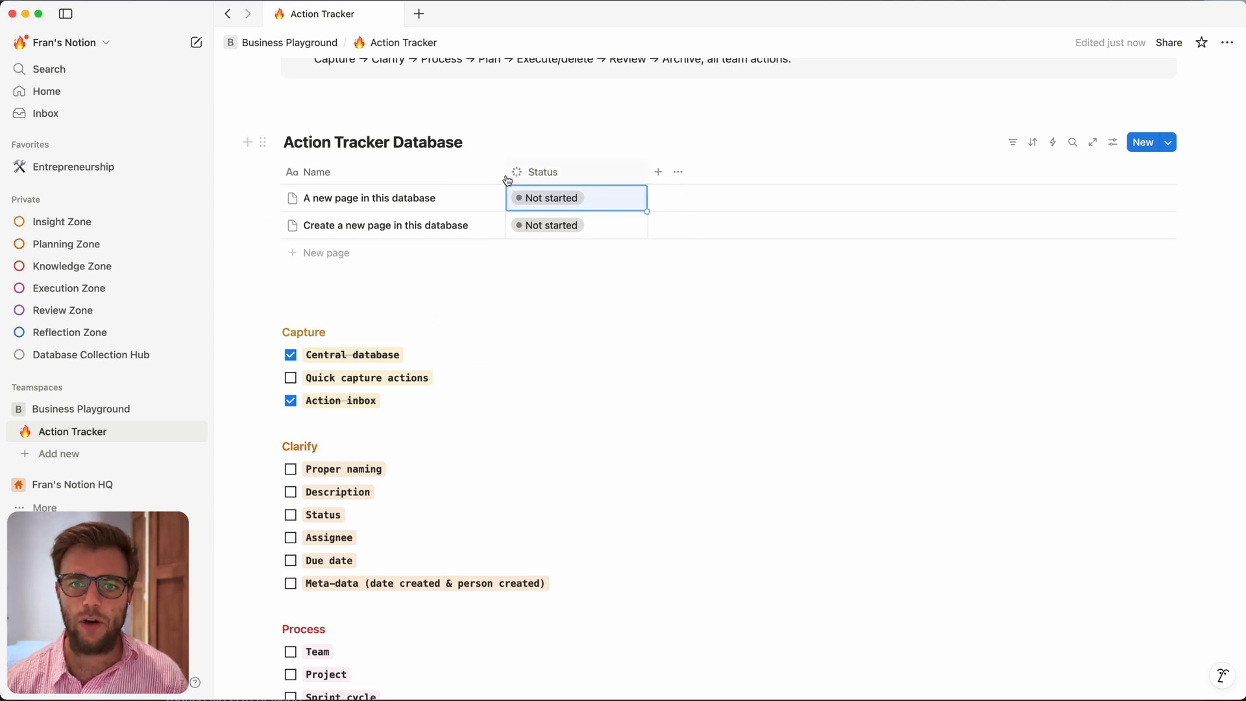
# Step: Widen the Name column slightly and add a third database entry named "Add an action"
pyautogui.moveTo(504, 173); pyautogui.dragTo(471, 173)
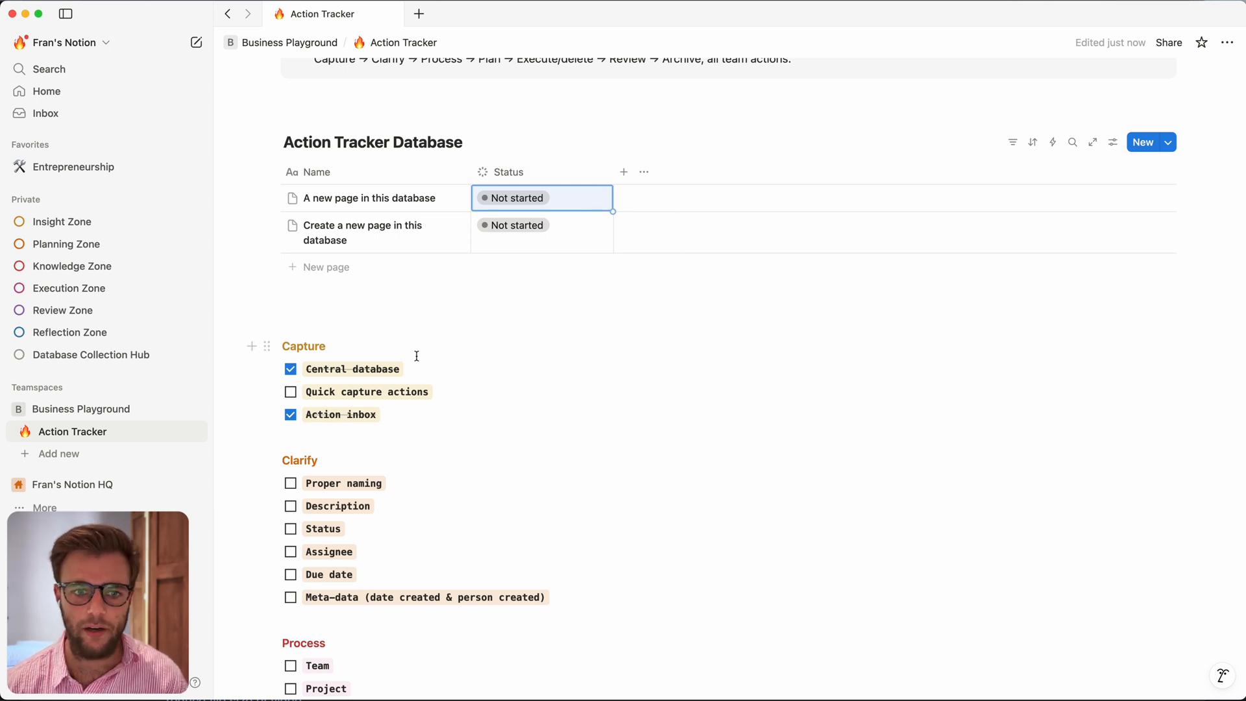
pyautogui.moveTo(471, 173); pyautogui.dragTo(515, 175)
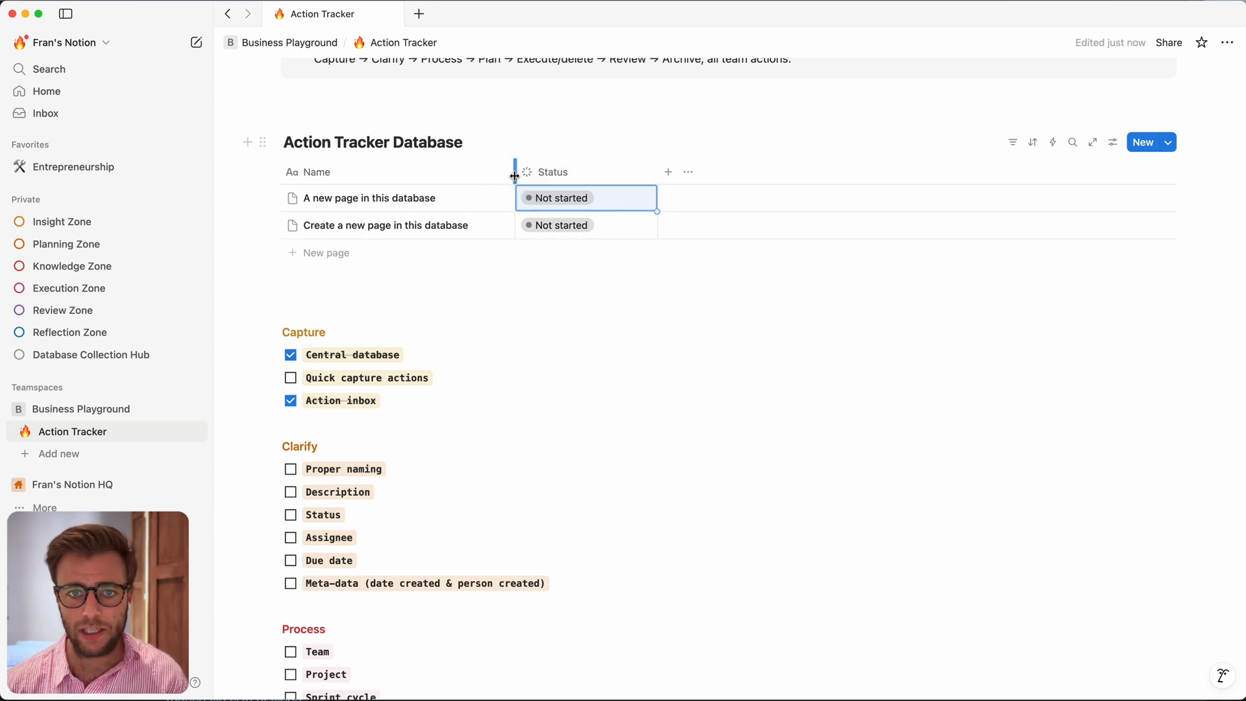
pyautogui.click(324, 252)
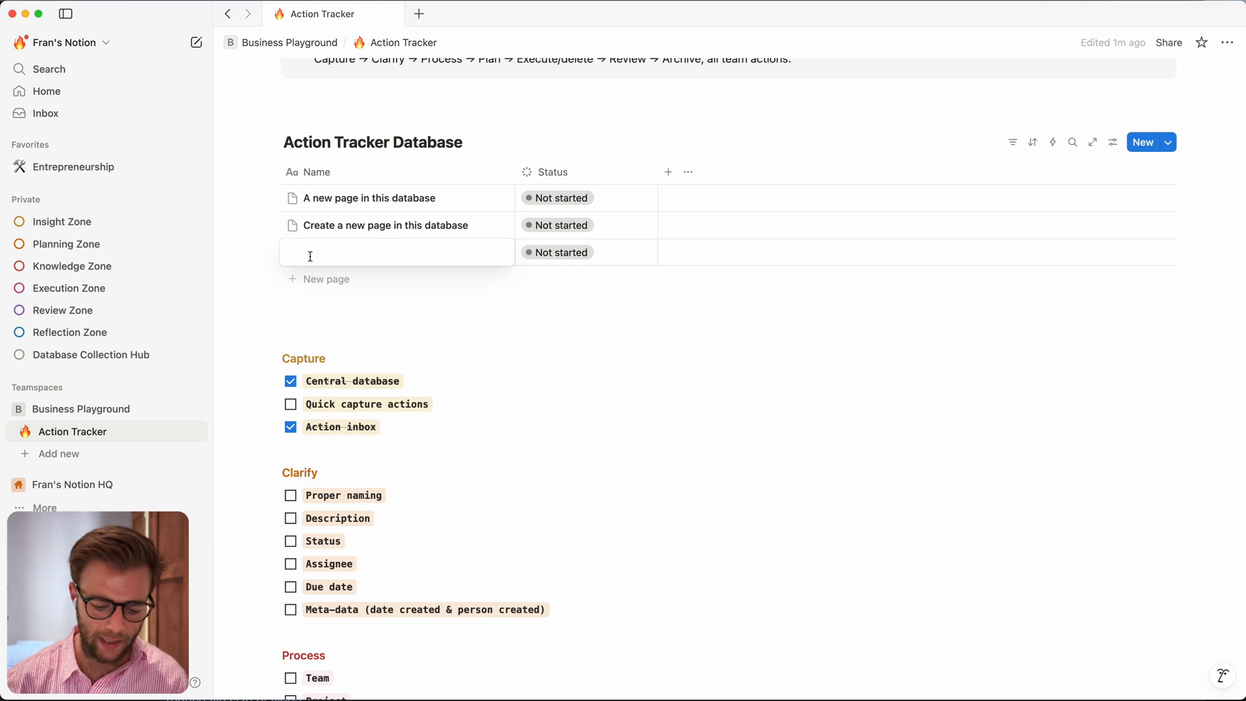
pyautogui.write('Add an action')
pyautogui.press('Return')
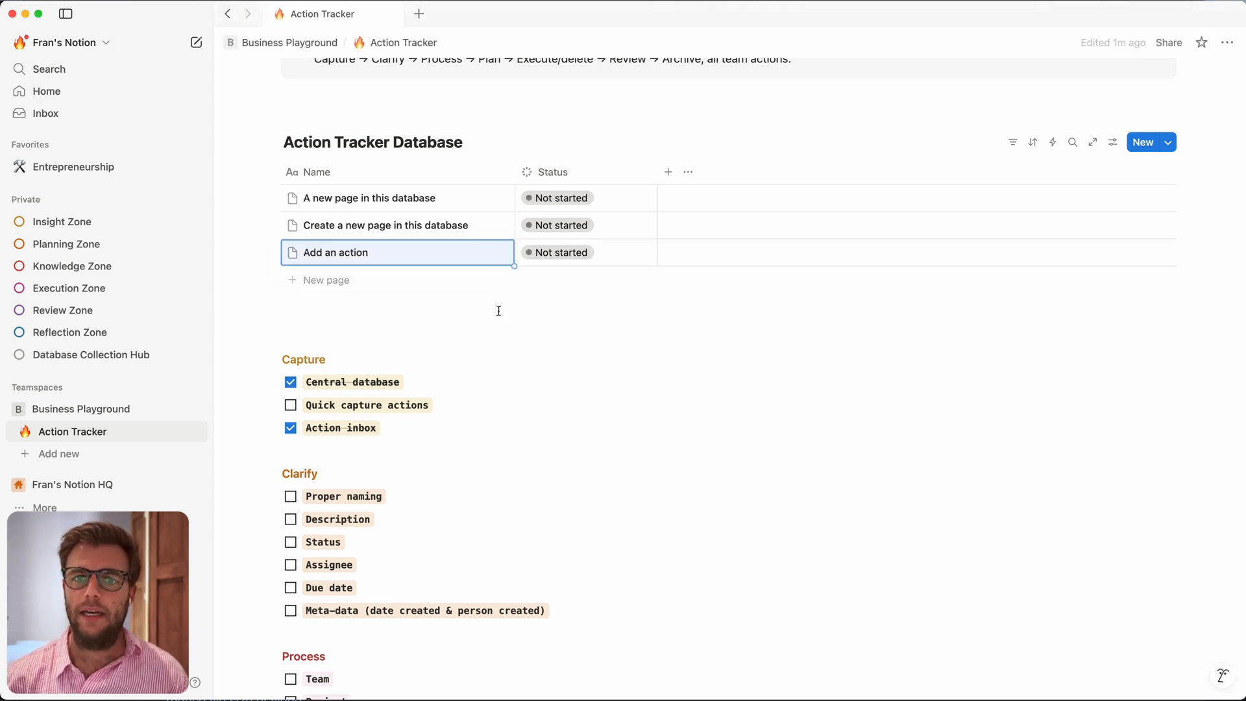
# Step: Set the status of the "Add an action" entry to In progress
pyautogui.click(553, 258)
pyautogui.click(558, 351)
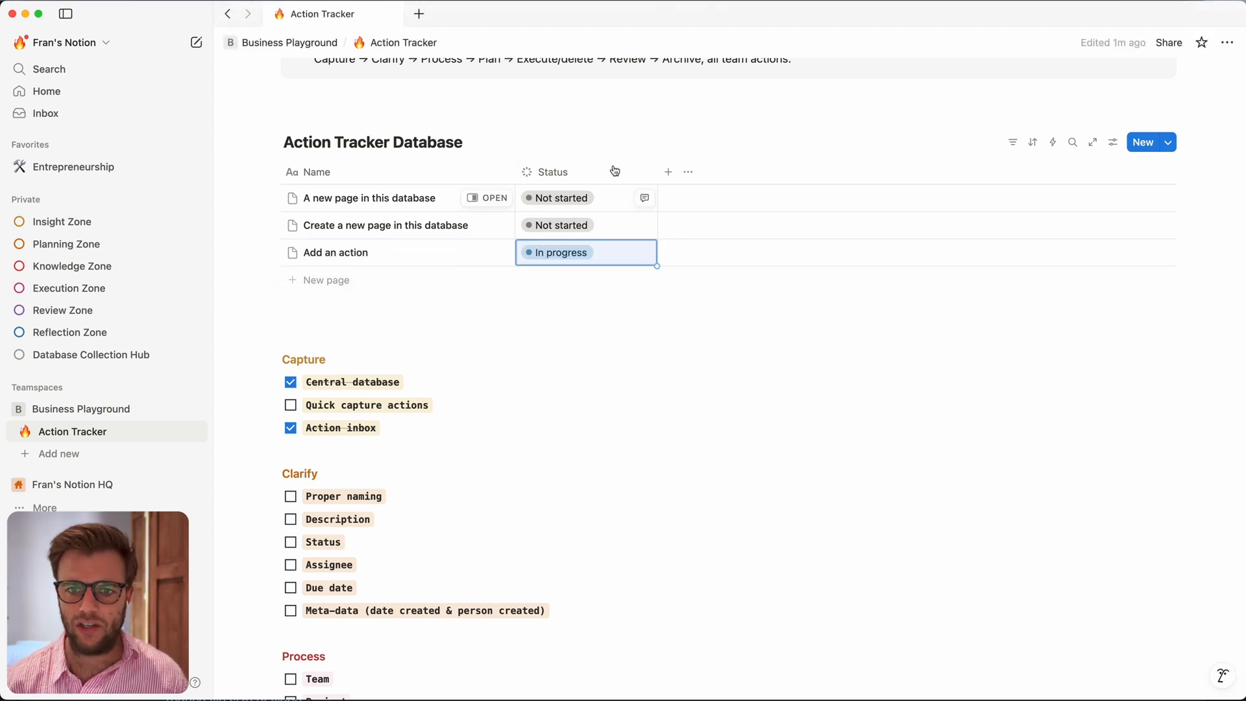
pyautogui.click(568, 353)
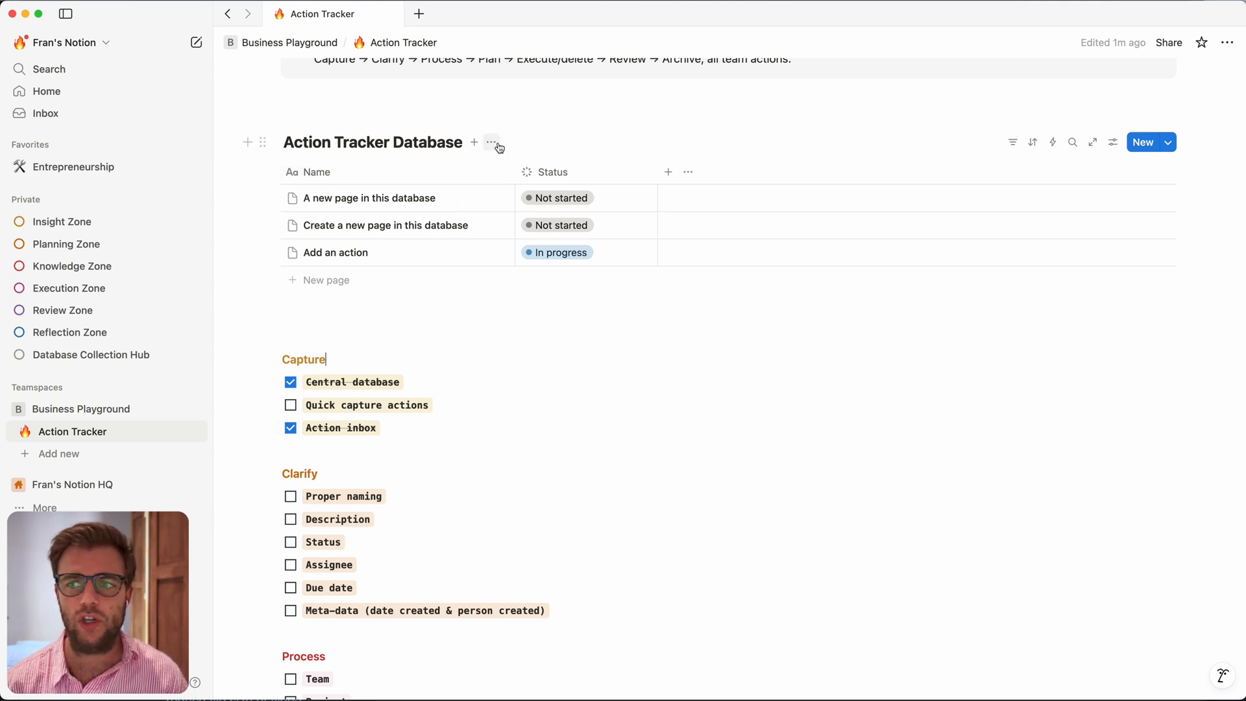
pyautogui.click(494, 144)
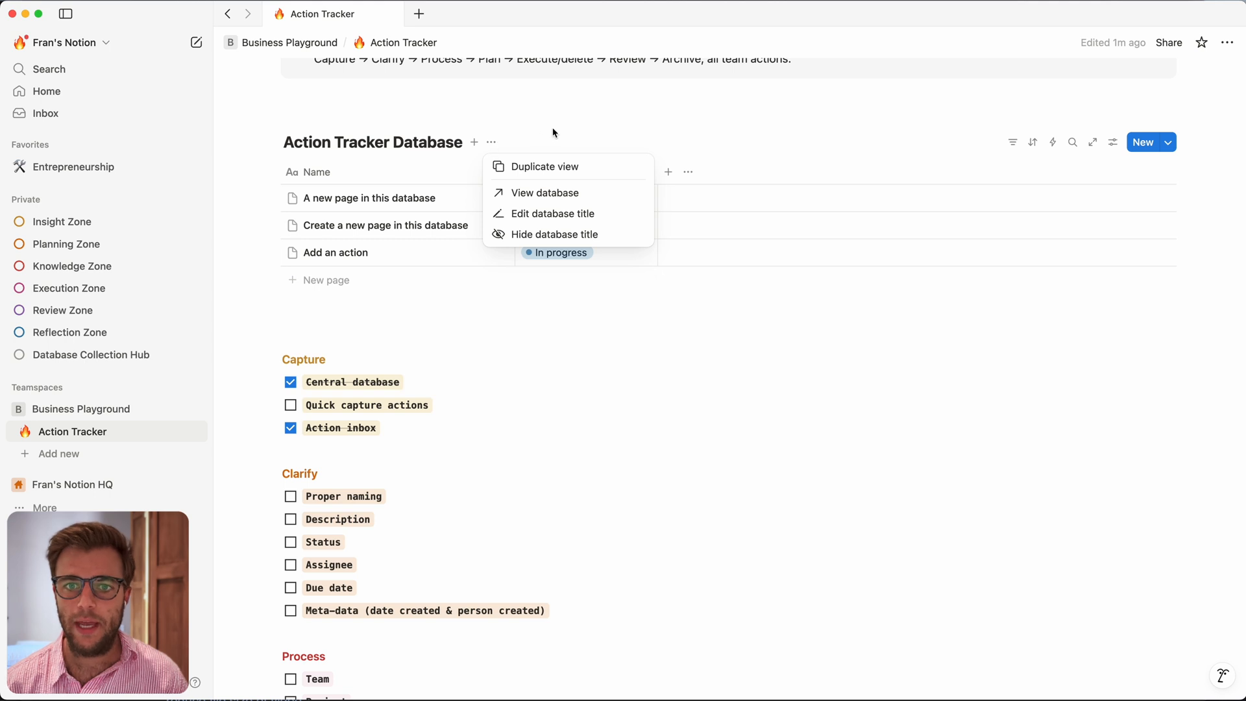
pyautogui.click(899, 162)
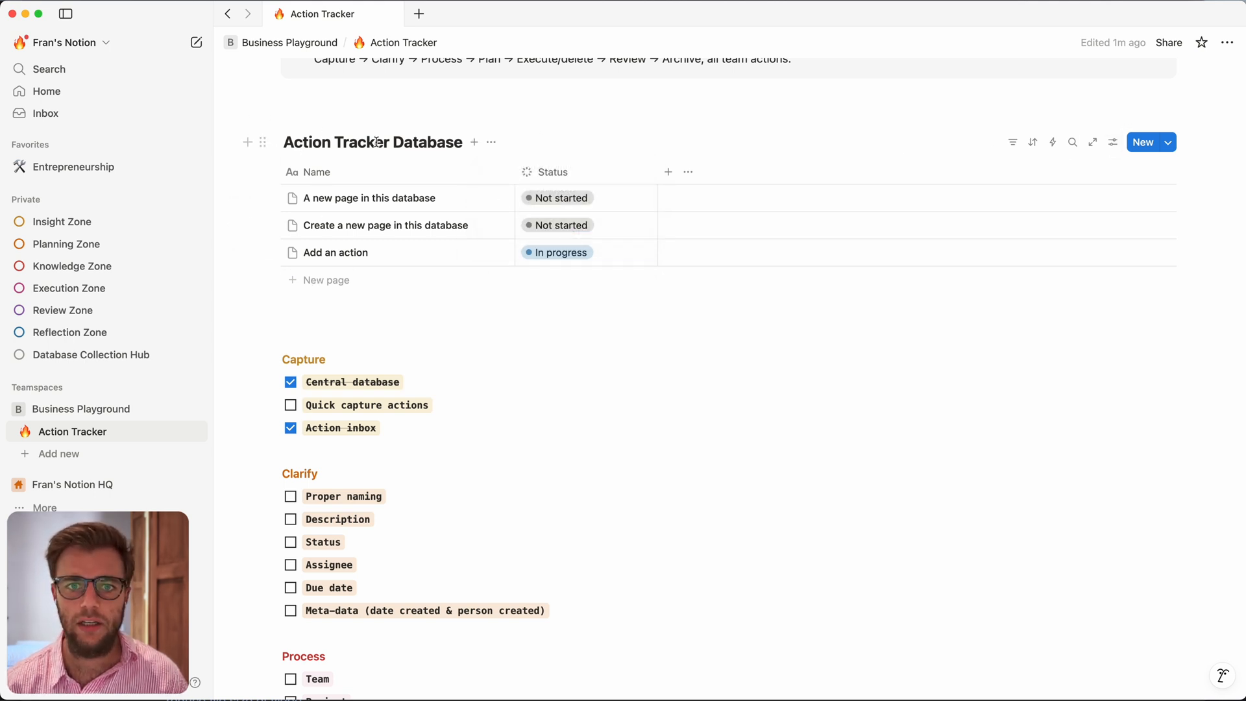
pyautogui.click(487, 141)
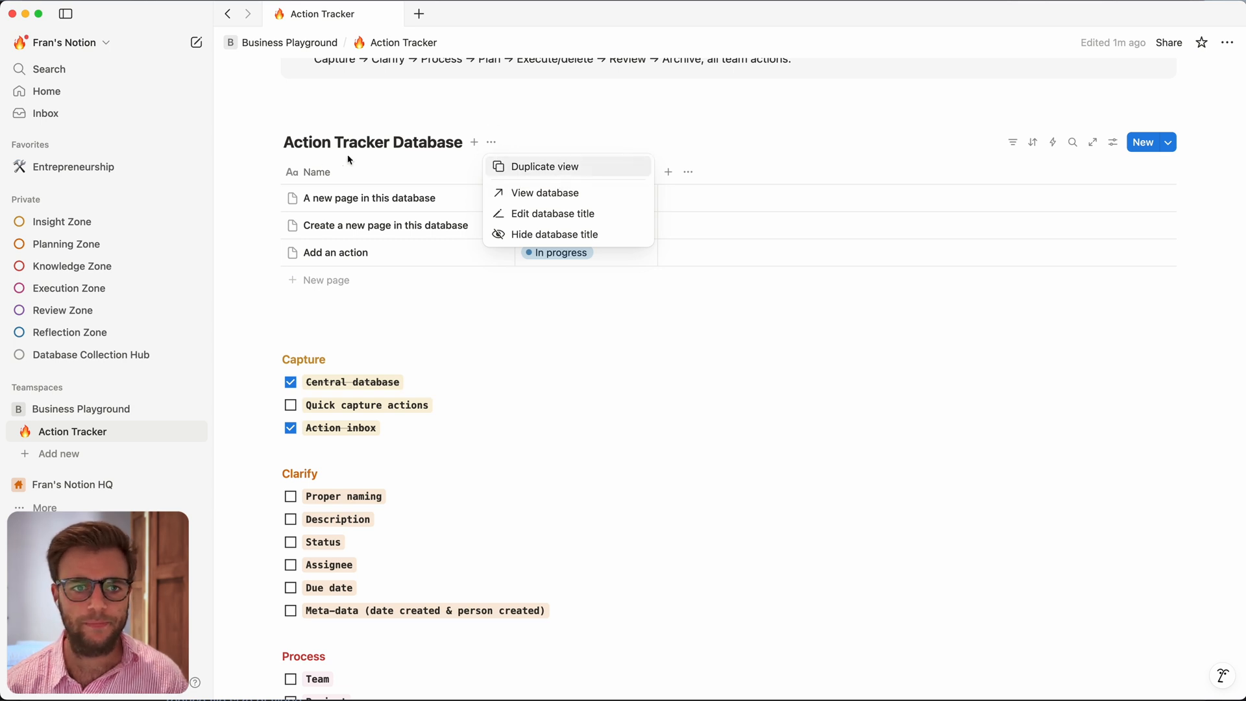
pyautogui.press('Escape')
# Step: Turn the inline Action Tracker Database into a page and open that page
pyautogui.click(262, 141)
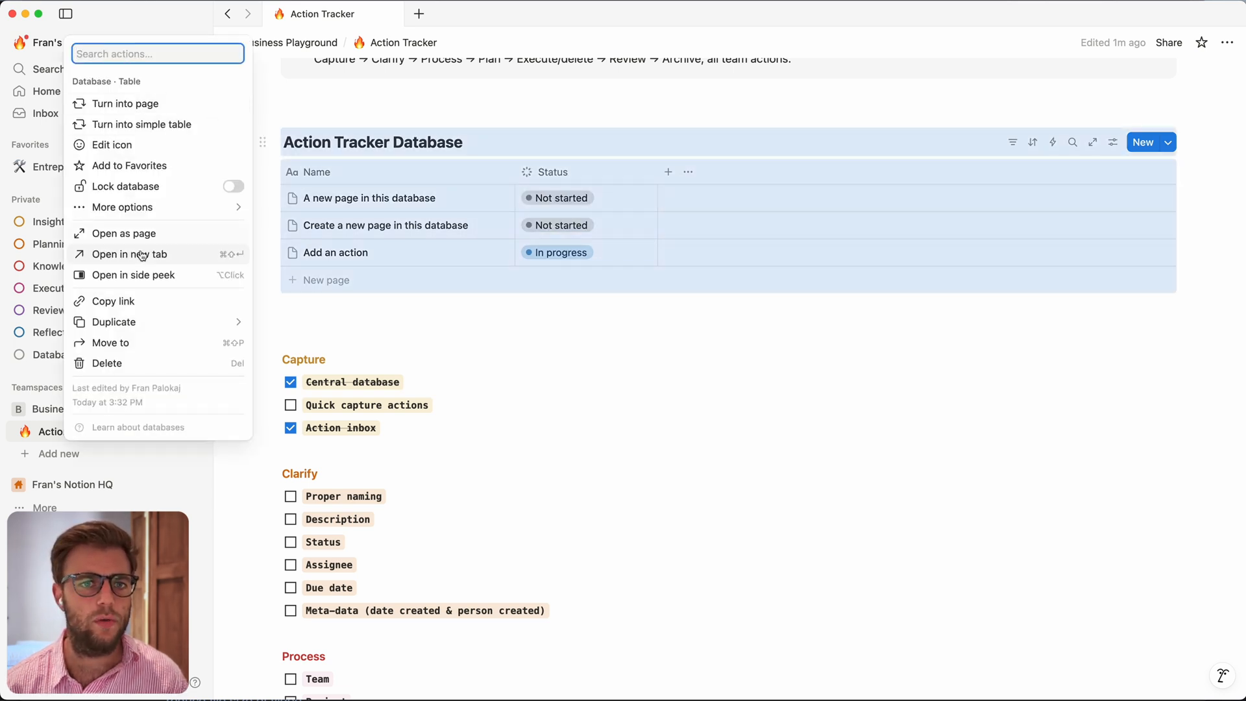
pyautogui.click(172, 104)
pyautogui.click(350, 136)
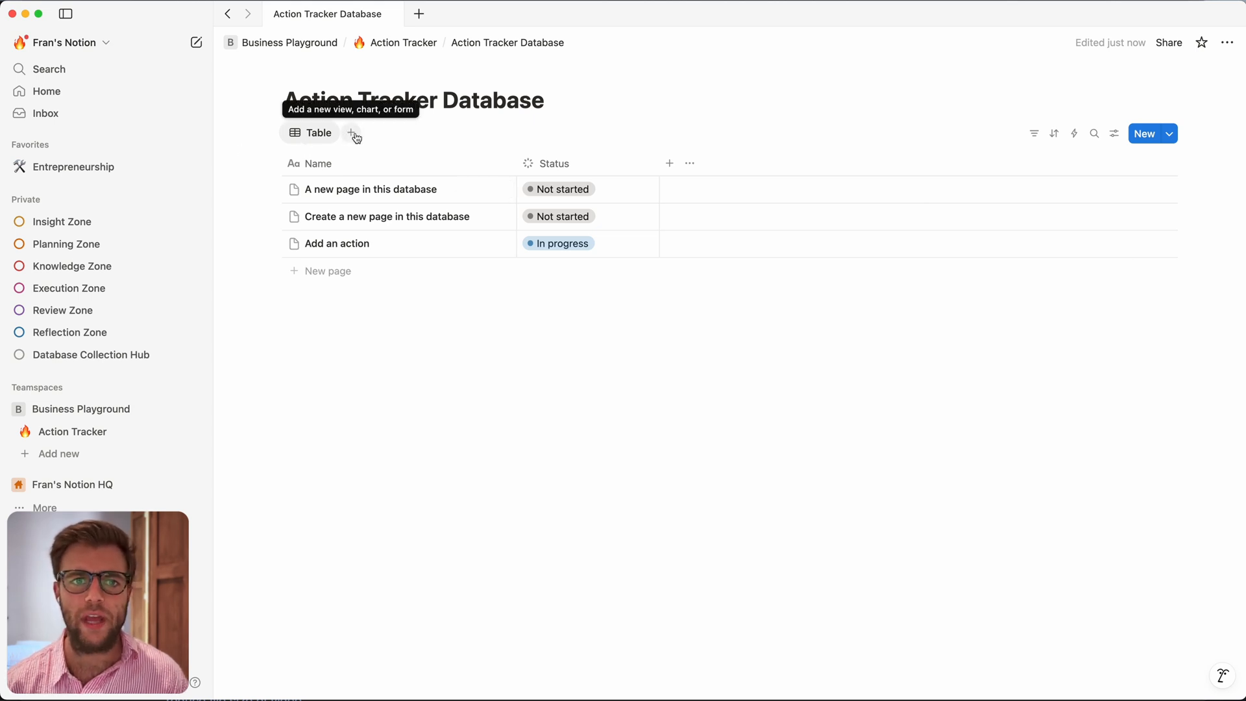
# Step: Add a new table view named "Action Inbox" to the database and place it before the existing Table view
pyautogui.click(353, 134)
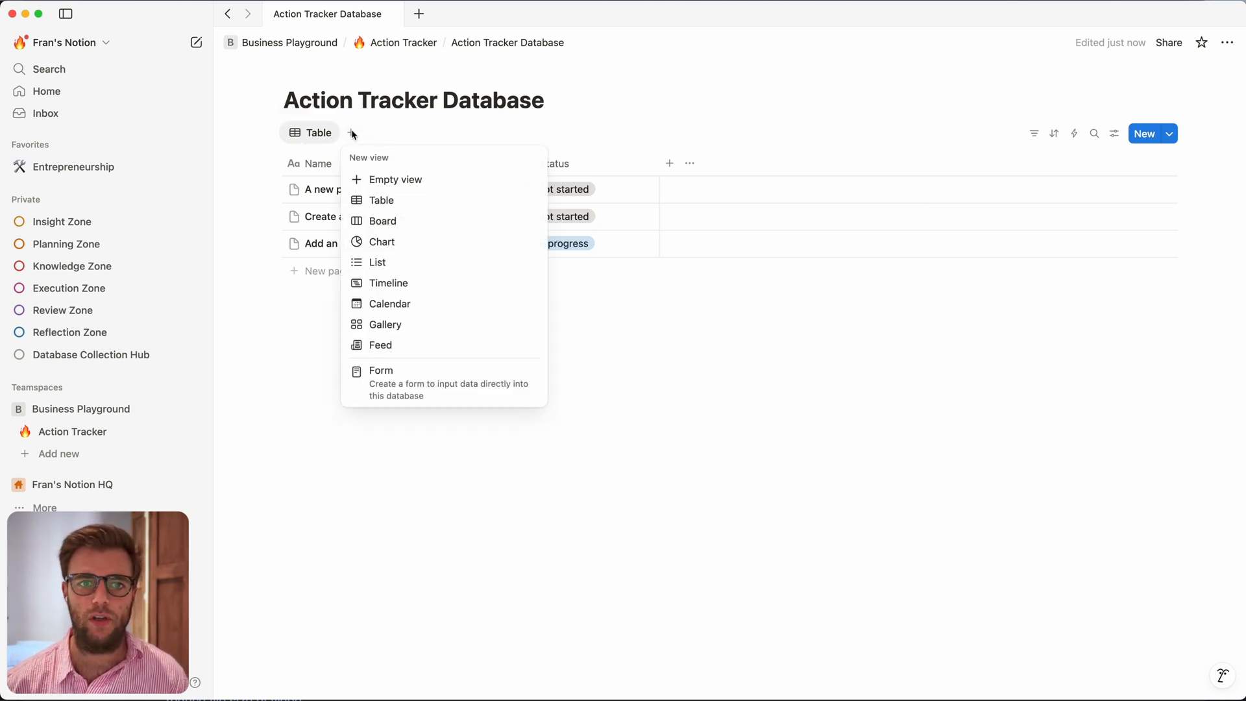
pyautogui.click(438, 184)
pyautogui.write('Action Inbox')
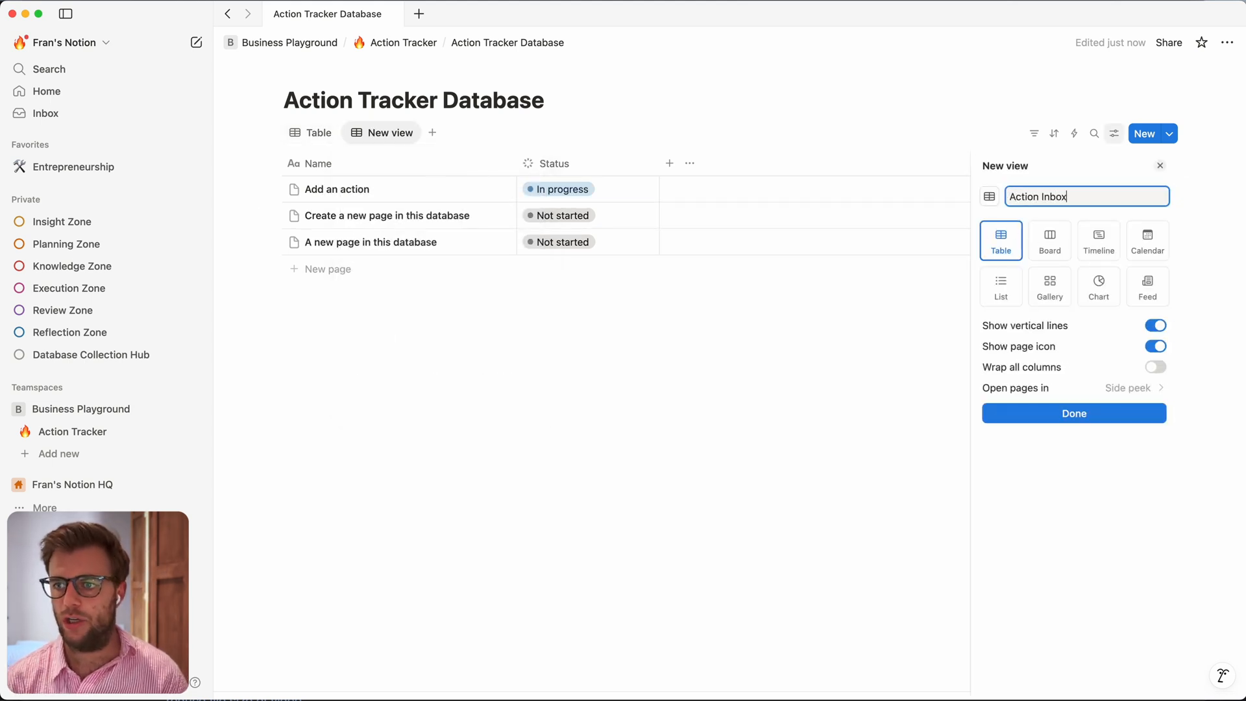
pyautogui.press('Return')
pyautogui.click(689, 443)
pyautogui.click(389, 131)
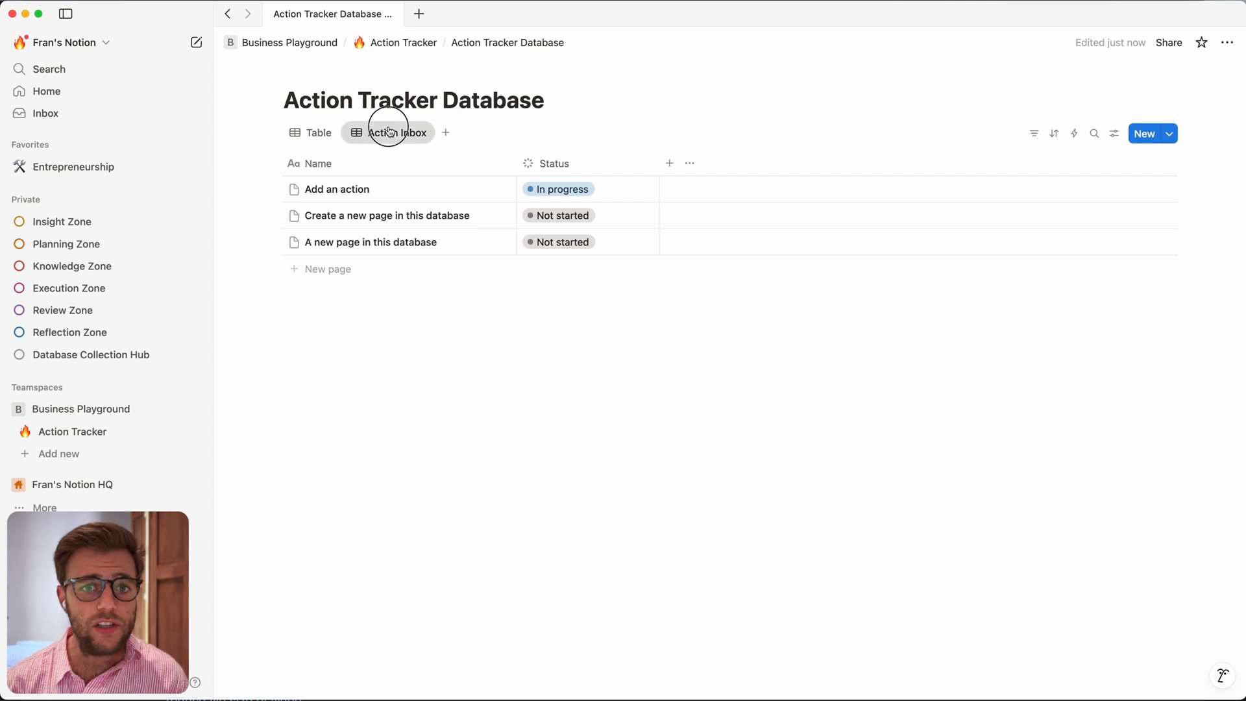
pyautogui.moveTo(389, 132); pyautogui.dragTo(292, 131)
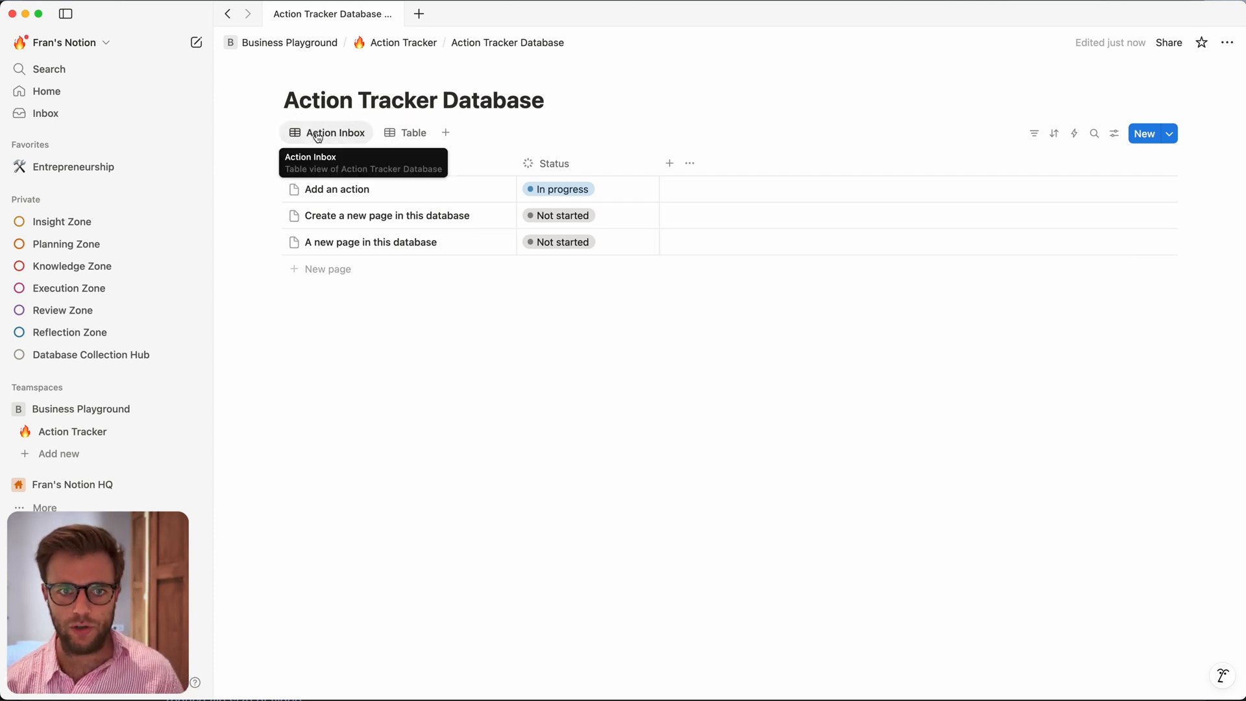
# Step: Rename the Action Inbox view so that a fire emoji stands in front of its name
pyautogui.click(318, 138)
pyautogui.click(327, 180)
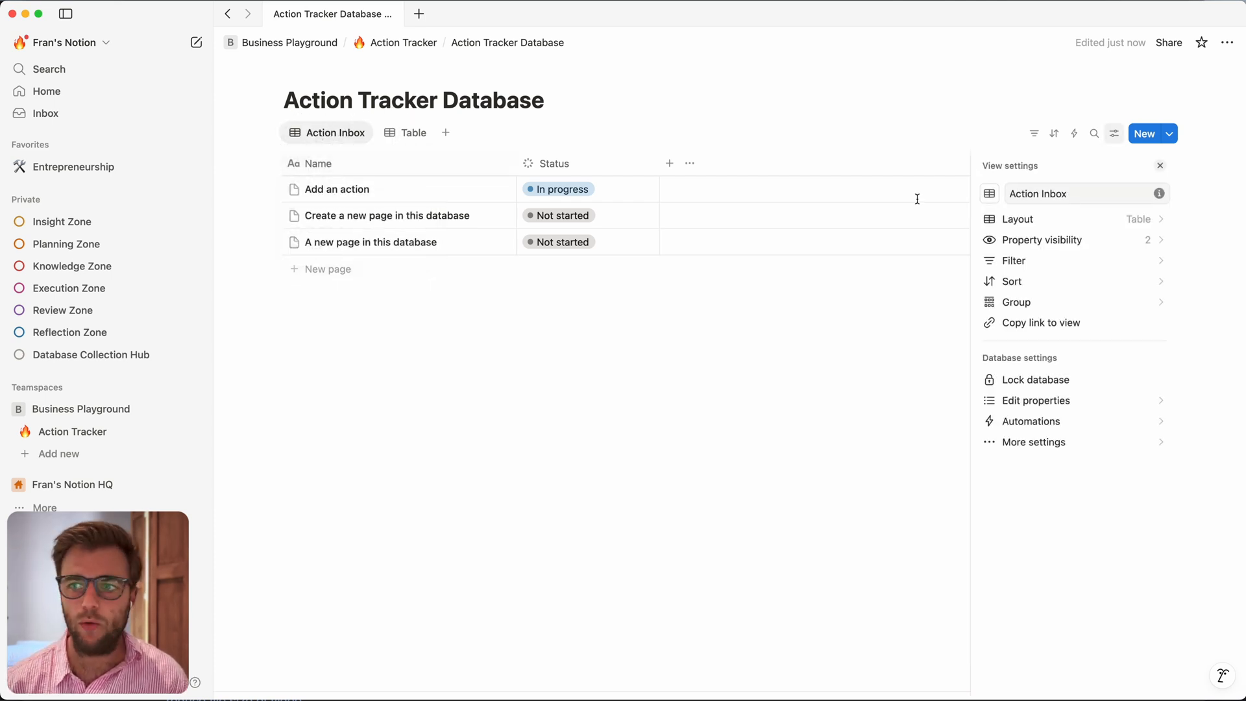
pyautogui.click(1069, 194)
pyautogui.press('ctrl+super+space')
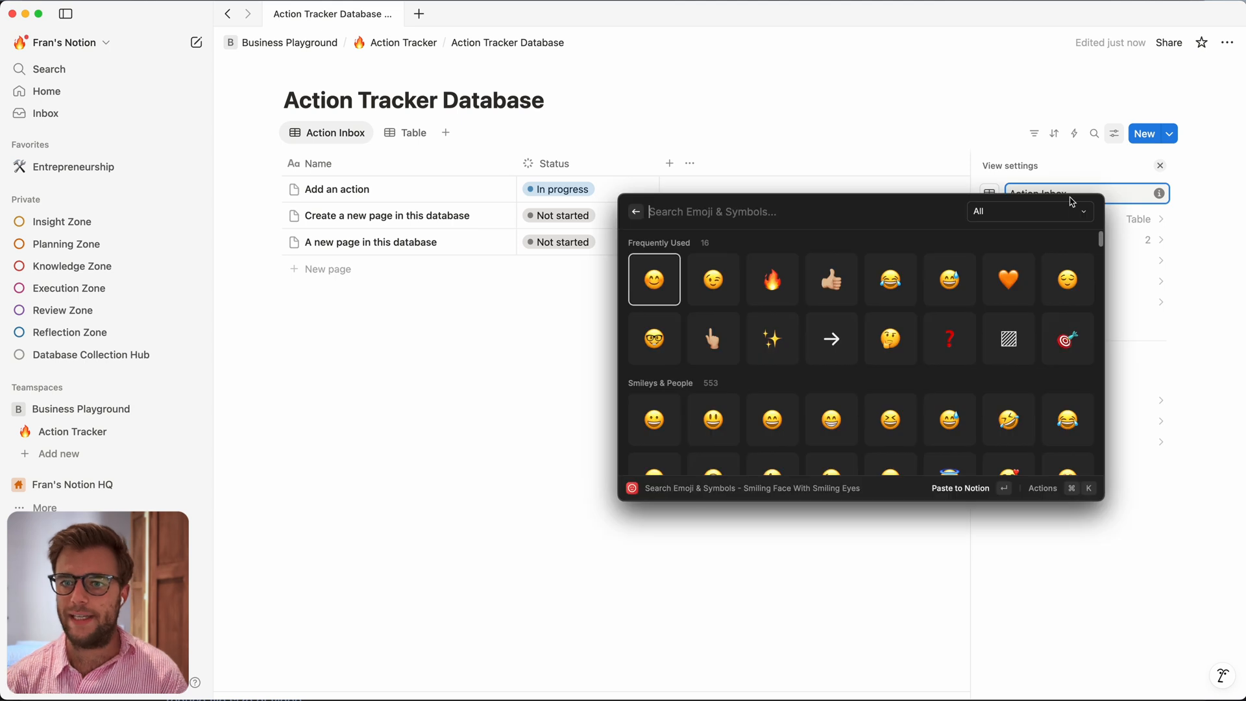
pyautogui.write('action')
pyautogui.press('BackSpace')
pyautogui.press('BackSpace')
pyautogui.press('BackSpace')
pyautogui.press('BackSpace')
pyautogui.press('BackSpace')
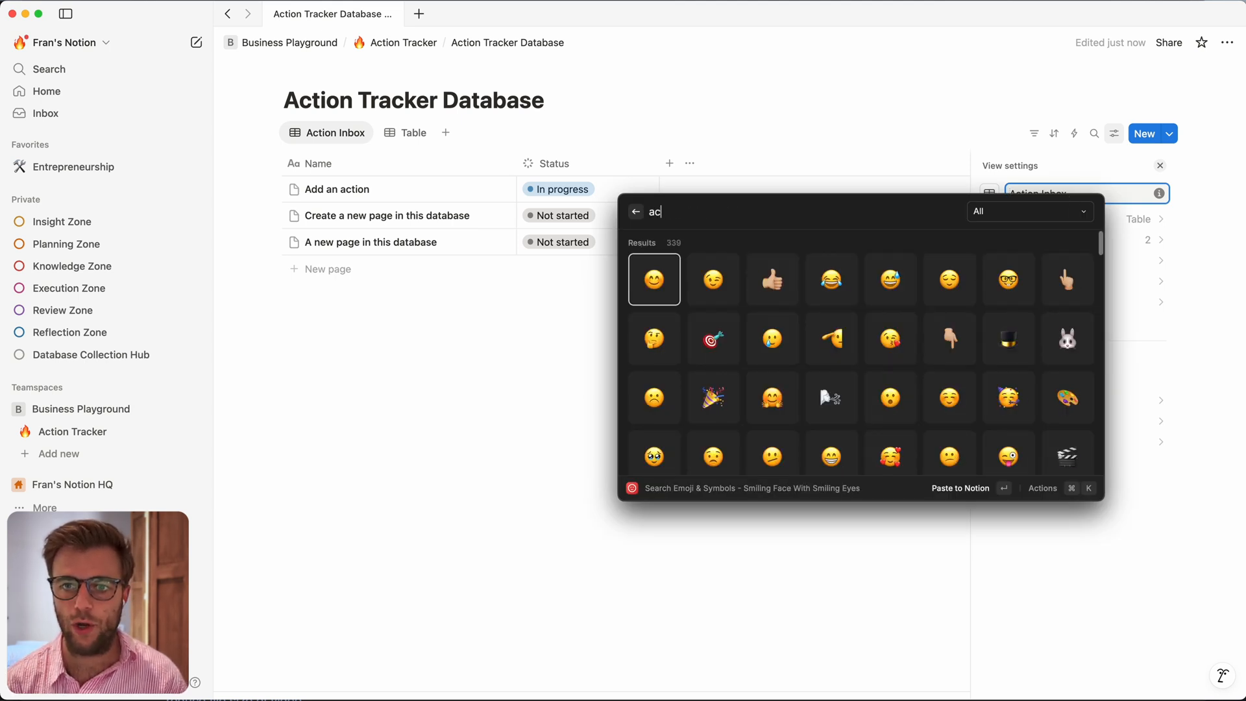
pyautogui.write('fire')
pyautogui.click(659, 268)
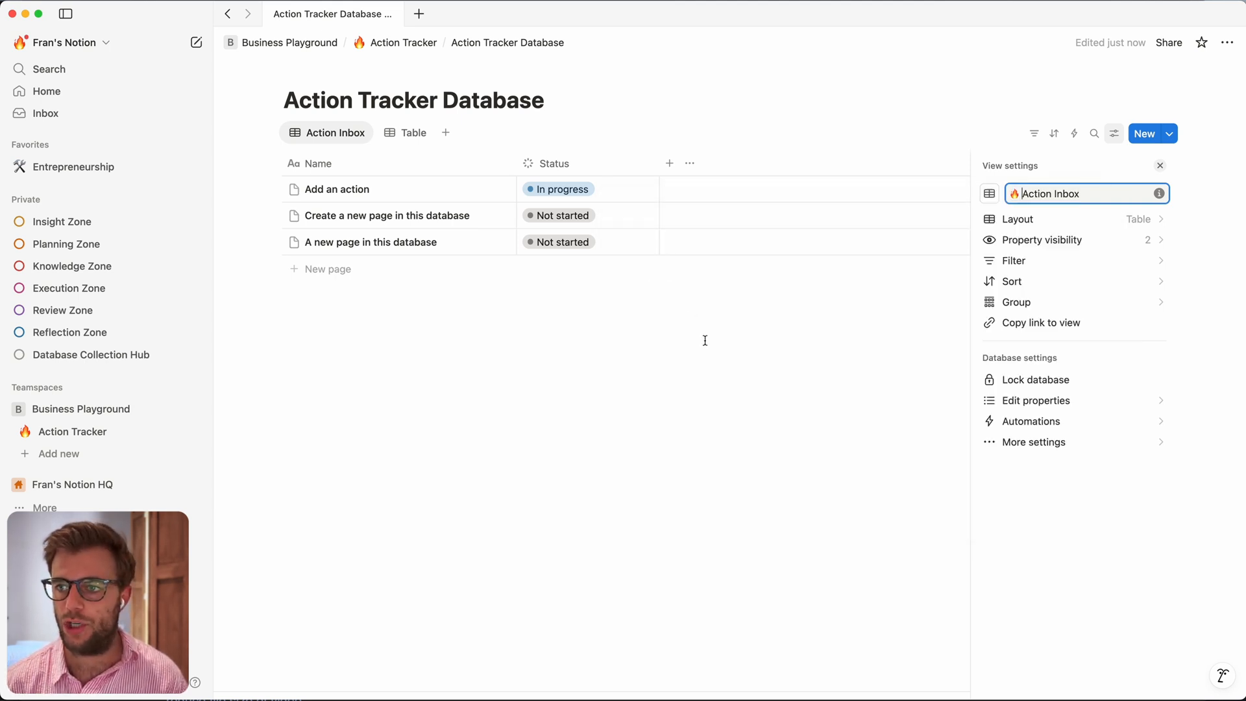
pyautogui.click(704, 339)
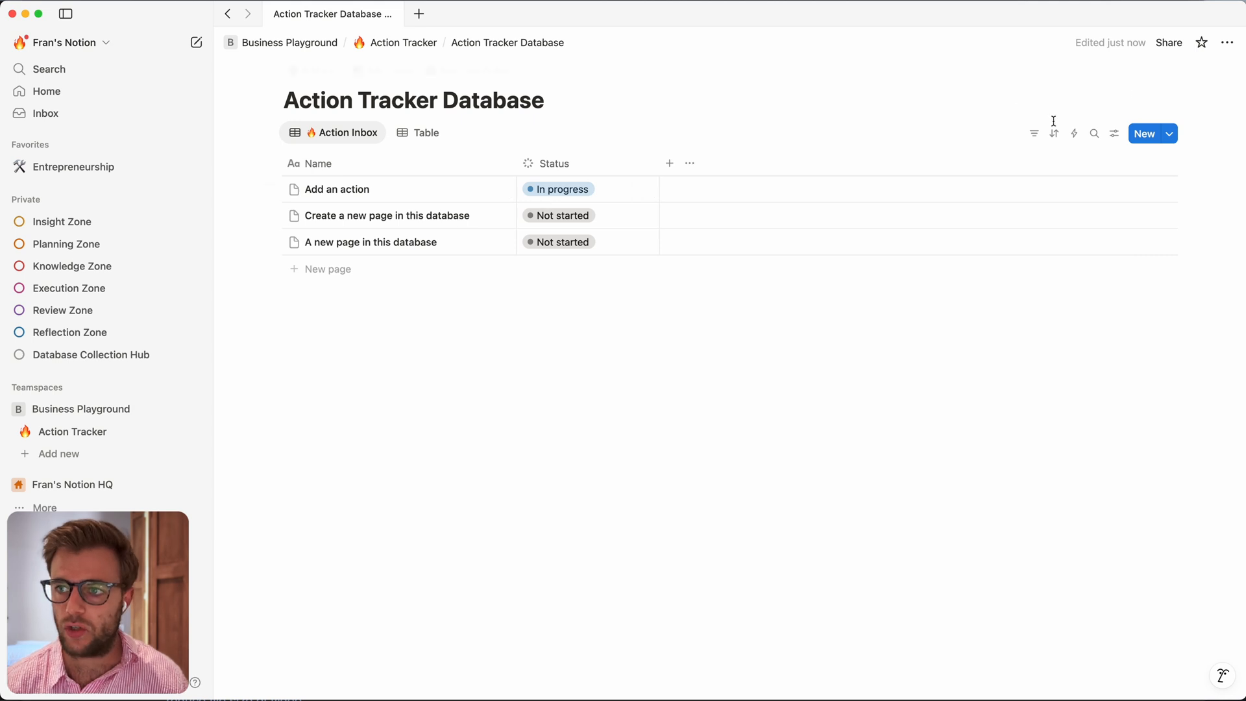
# Step: Filter the Action Inbox view to entries whose Status is Not started and save the filter for everyone
pyautogui.click(1034, 133)
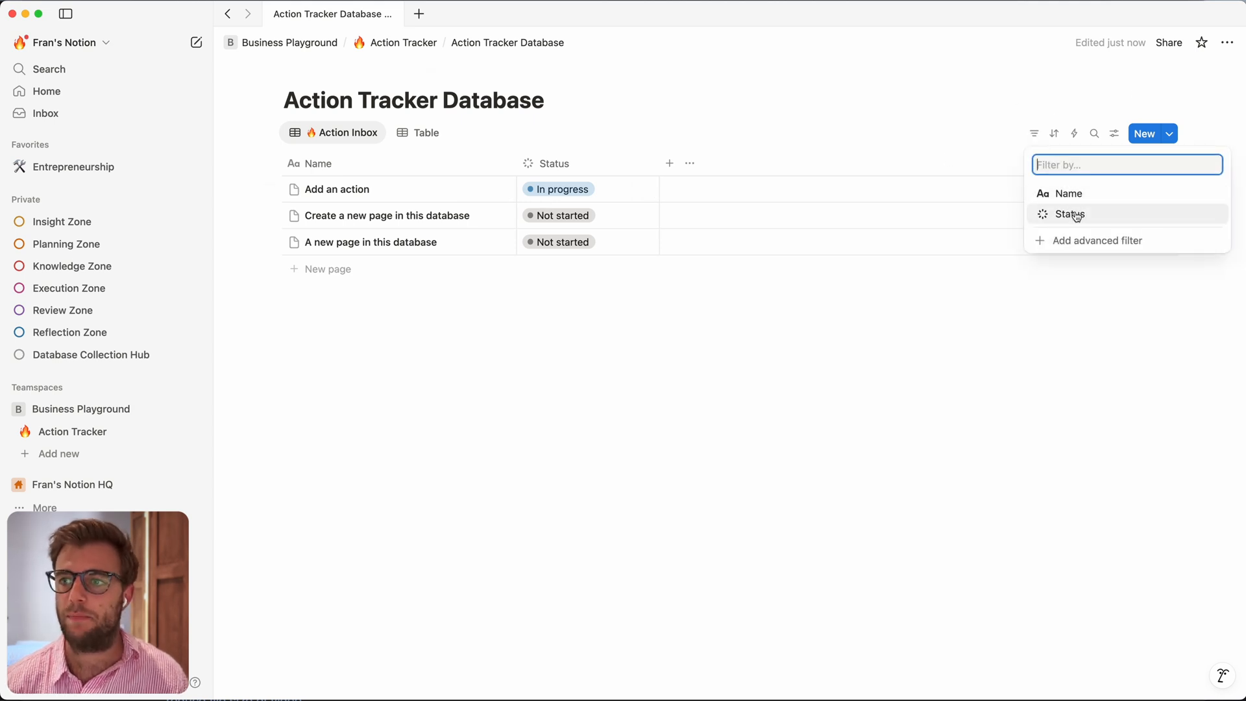
pyautogui.click(1034, 134)
pyautogui.click(1035, 135)
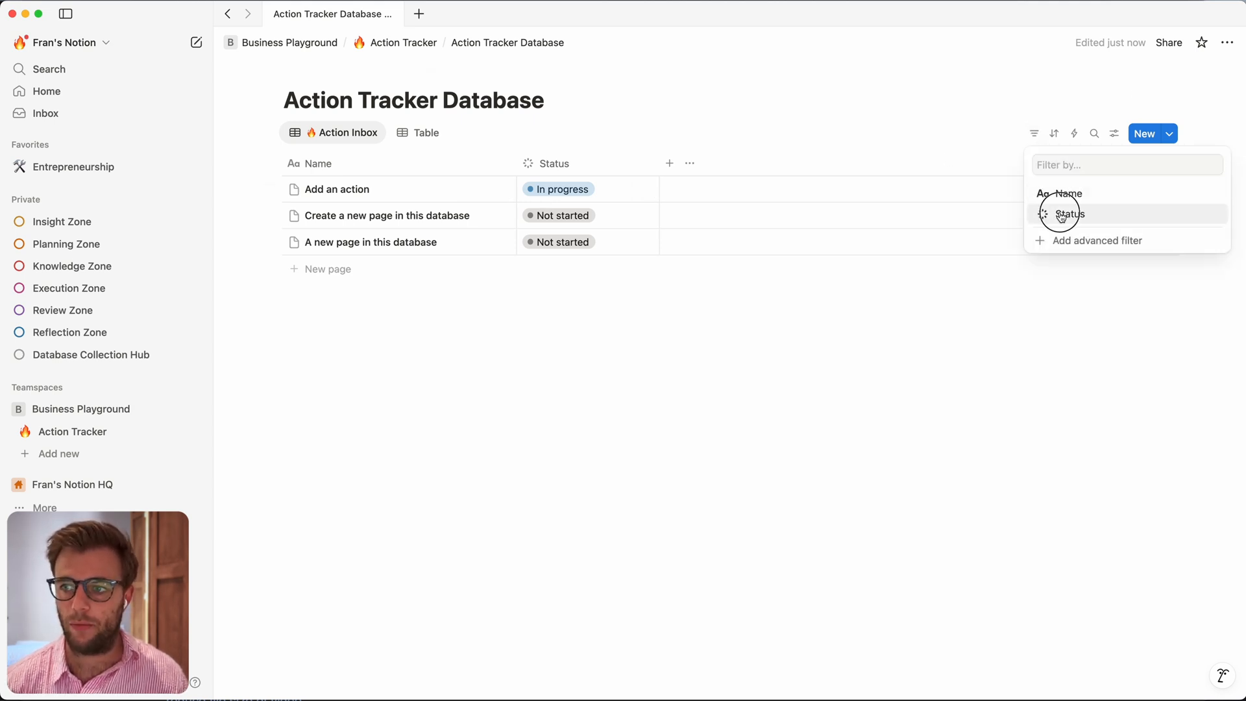
pyautogui.click(1058, 211)
pyautogui.click(303, 231)
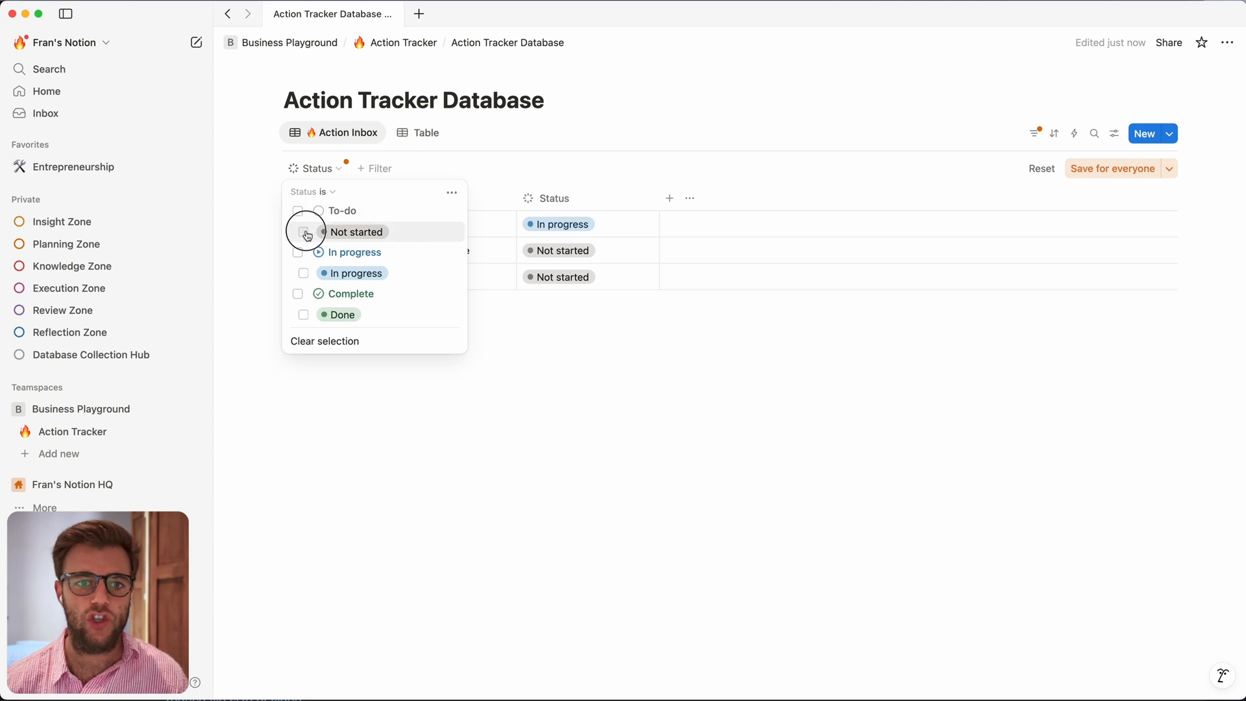
pyautogui.click(1084, 168)
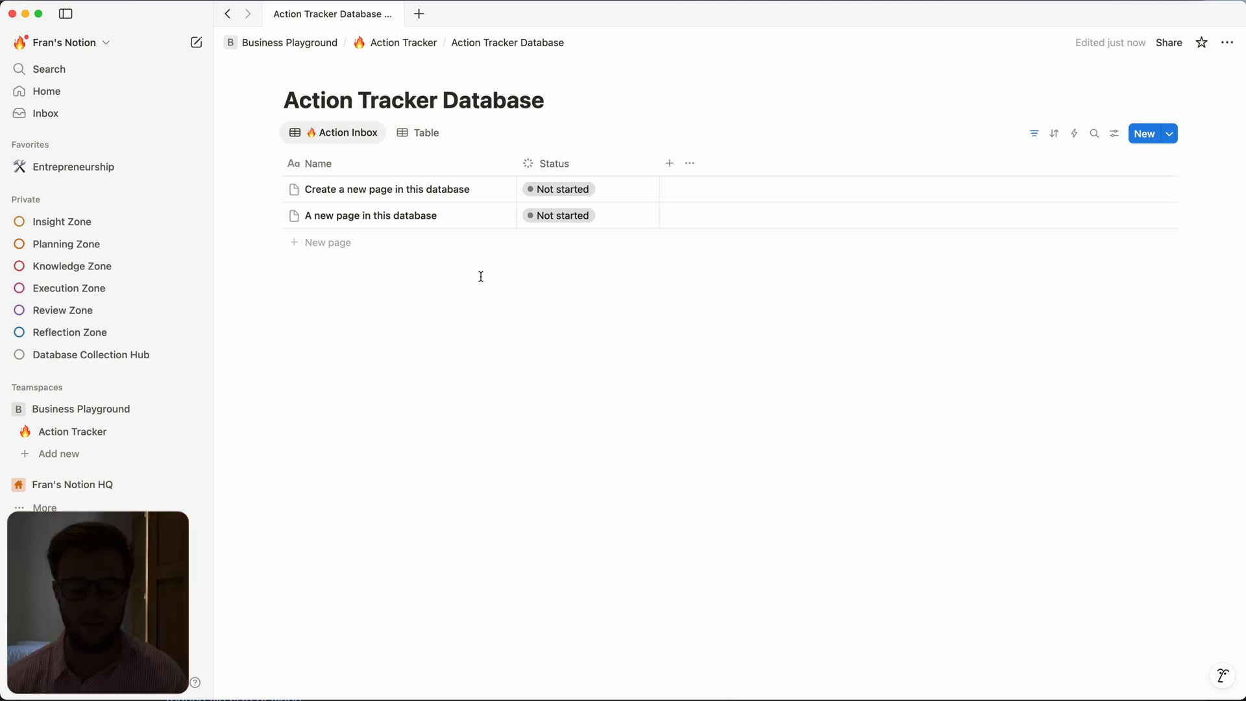
# Step: Set the status of "A new page in this database" to In progress and "Create a new page in this database" to Done
pyautogui.click(603, 215)
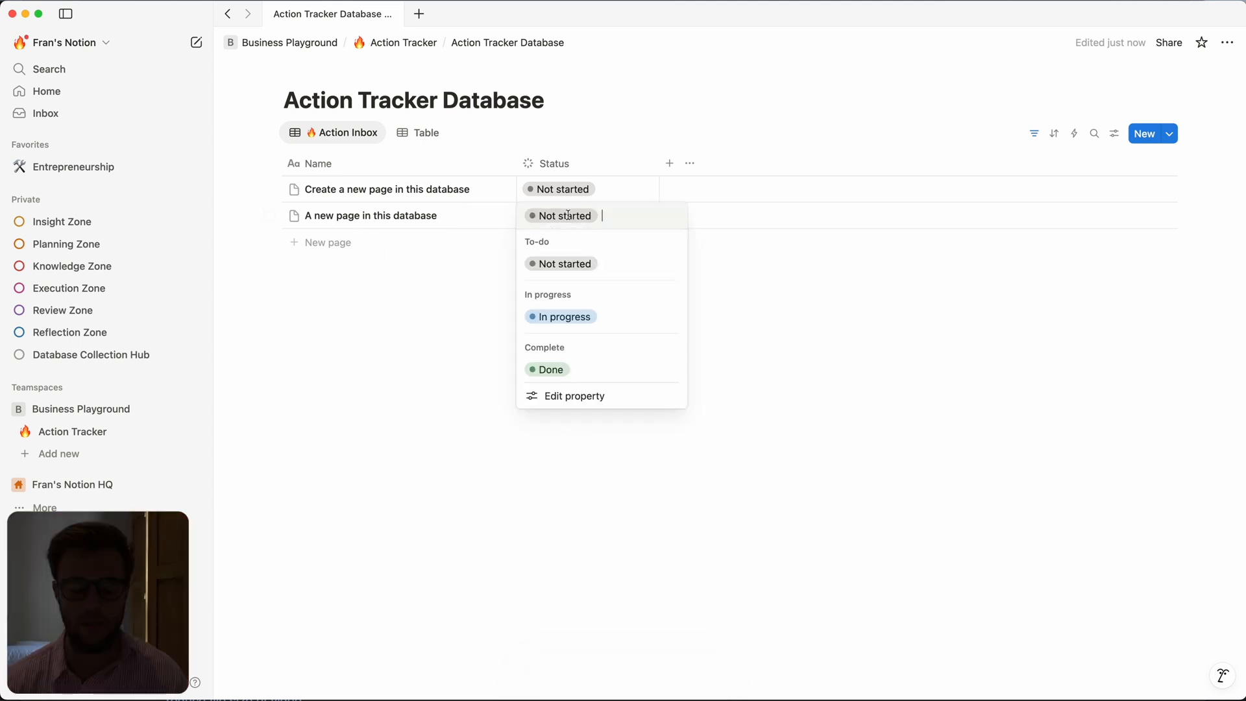
pyautogui.click(569, 314)
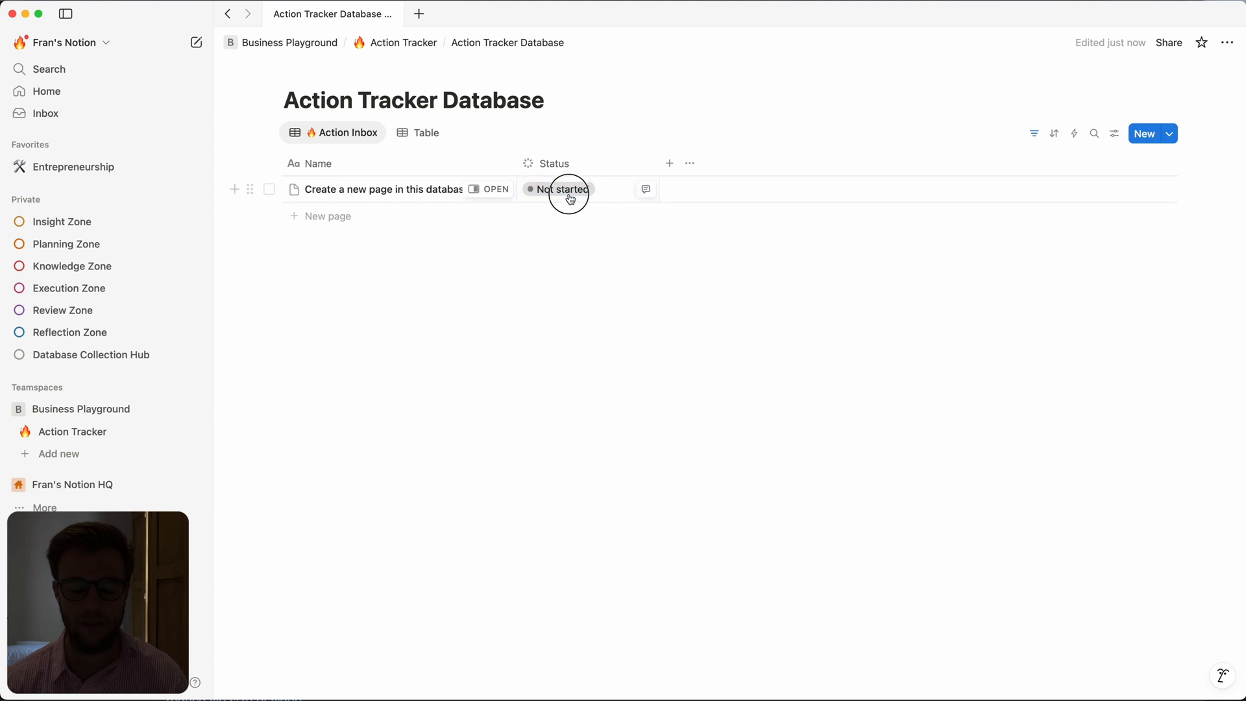
pyautogui.click(569, 192)
pyautogui.click(572, 344)
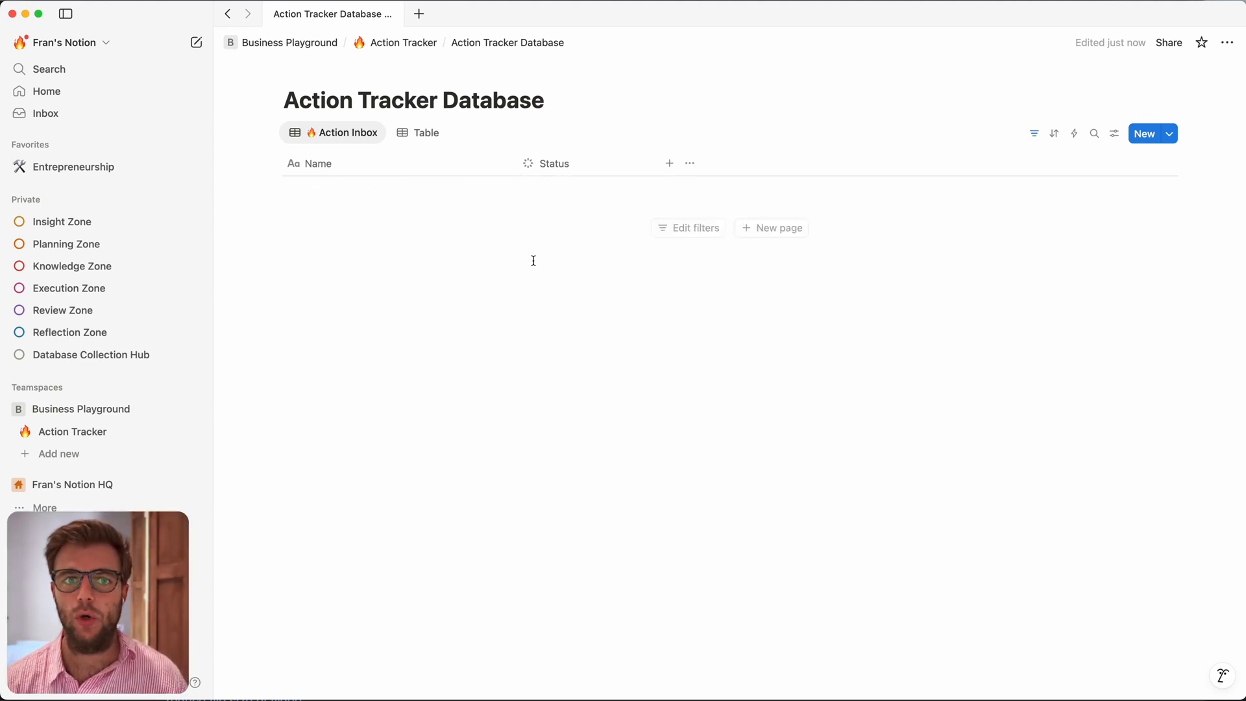
# Step: Return to the Action Tracker page and review the requirements checklist around the Clarify section
pyautogui.press('super+[')
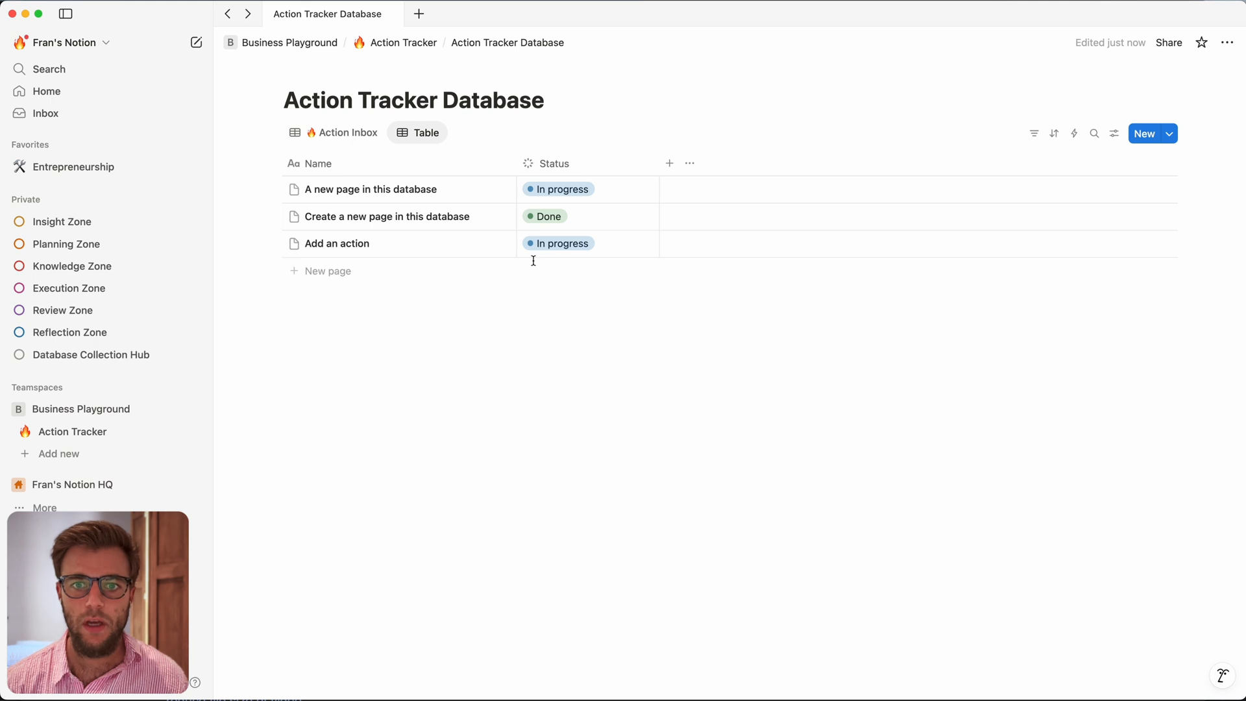
pyautogui.press('super+[')
pyautogui.scroll(-1, 364, 253)
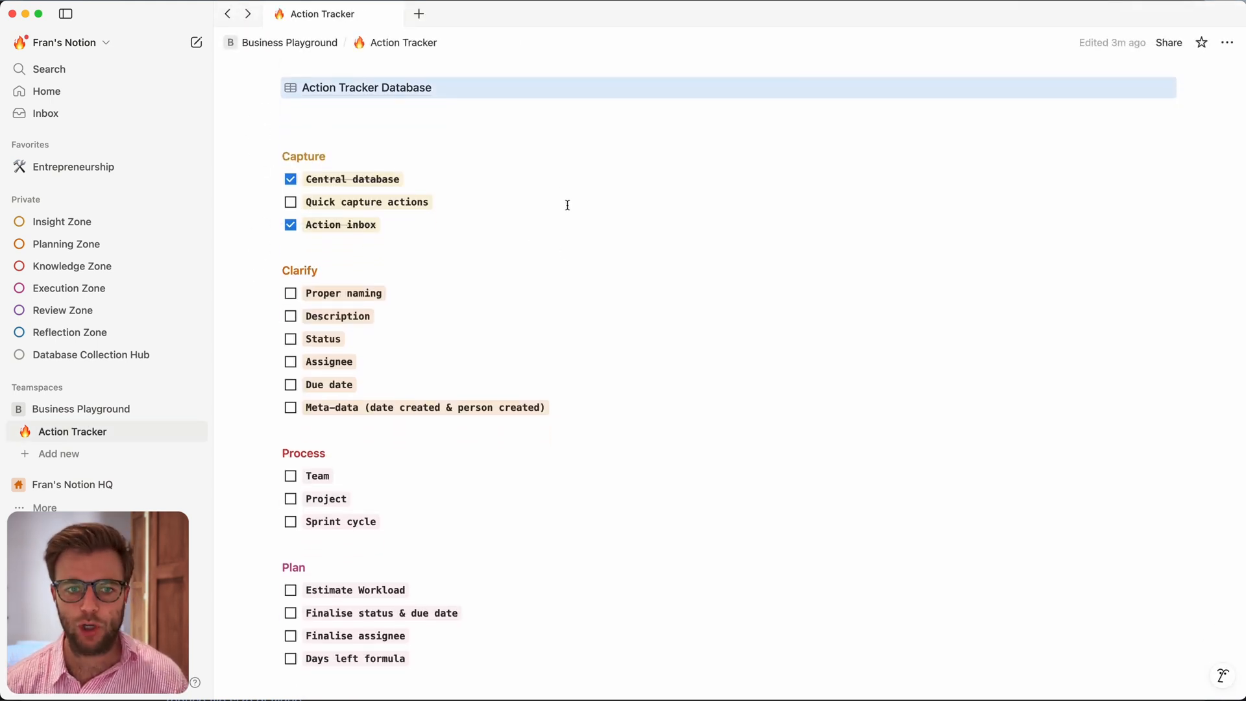
pyautogui.scroll(-3, 440, 175)
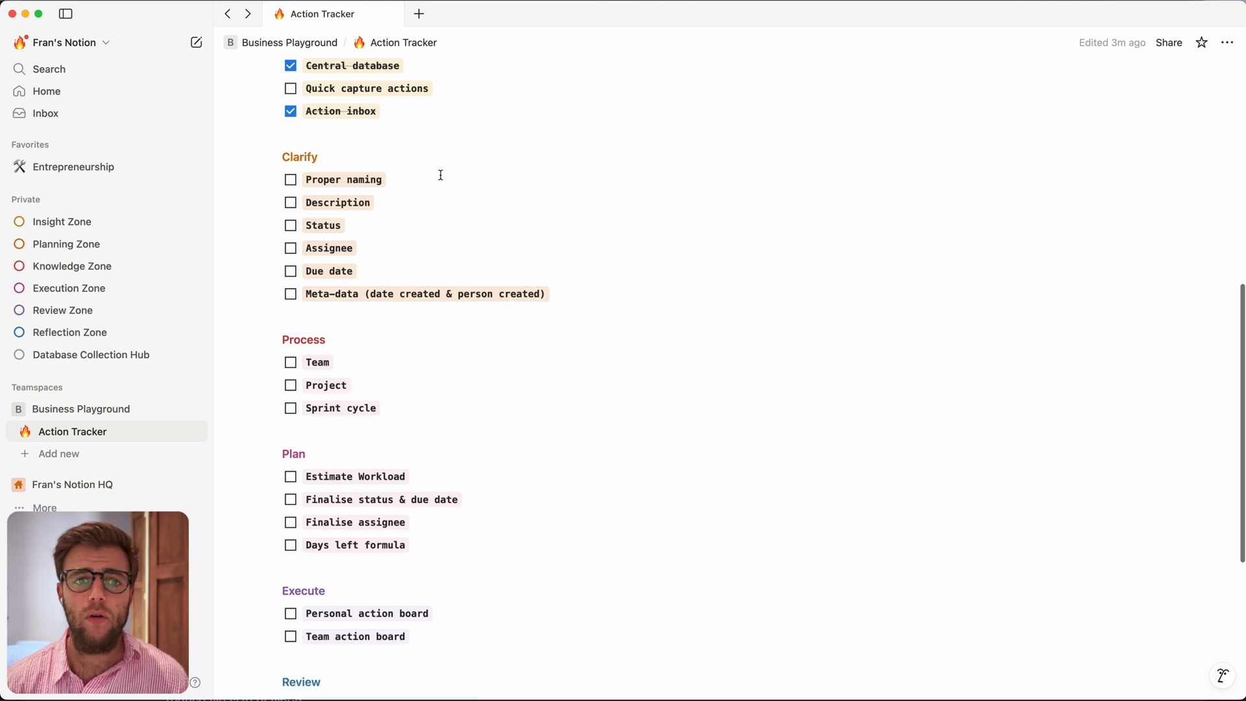
pyautogui.scroll(1, 383, 212)
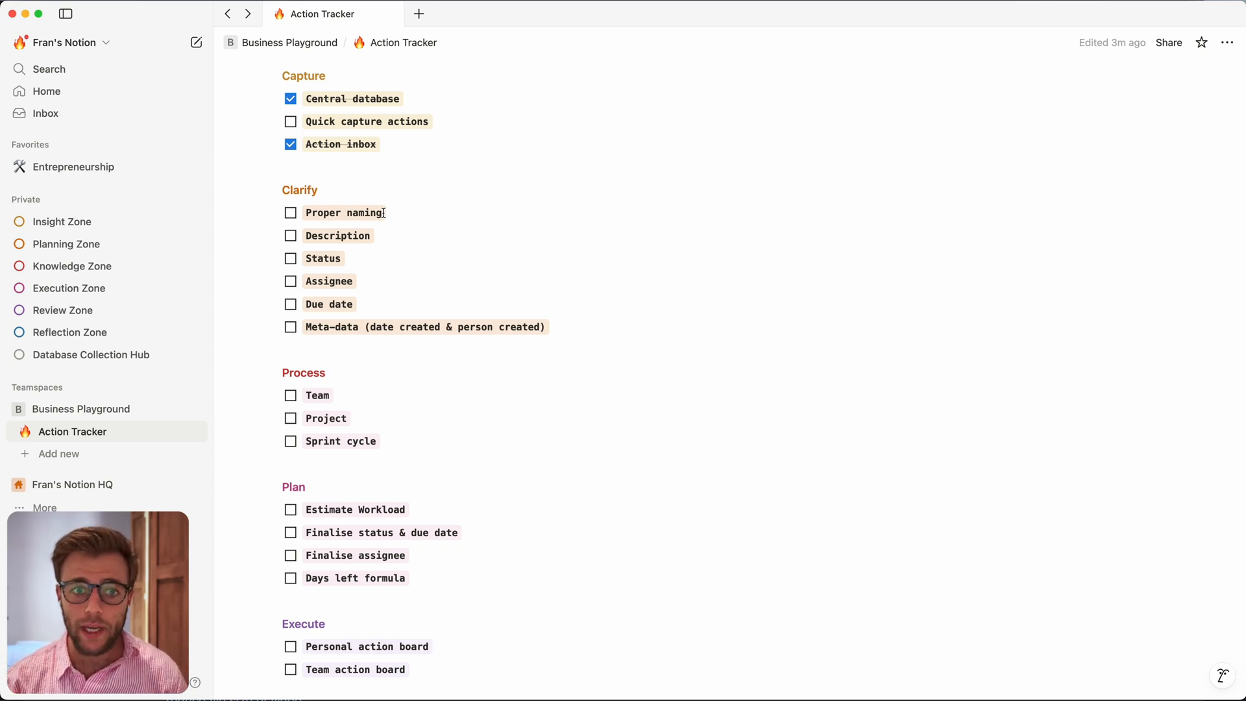
# Step: Tick off Status in the Clarify checklist and review the Assignee, Due date and Meta-data items below it
pyautogui.scroll(1, 383, 213)
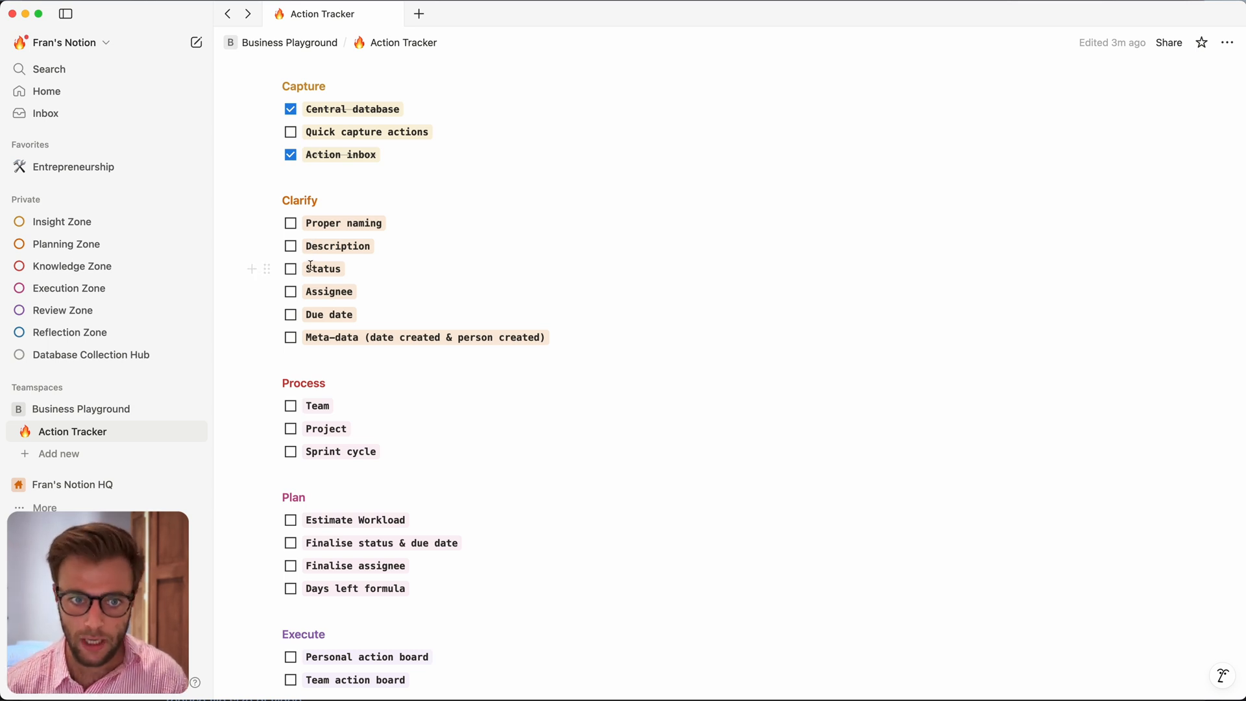
pyautogui.moveTo(305, 270); pyautogui.dragTo(371, 292)
pyautogui.click(291, 271)
pyautogui.click(311, 298)
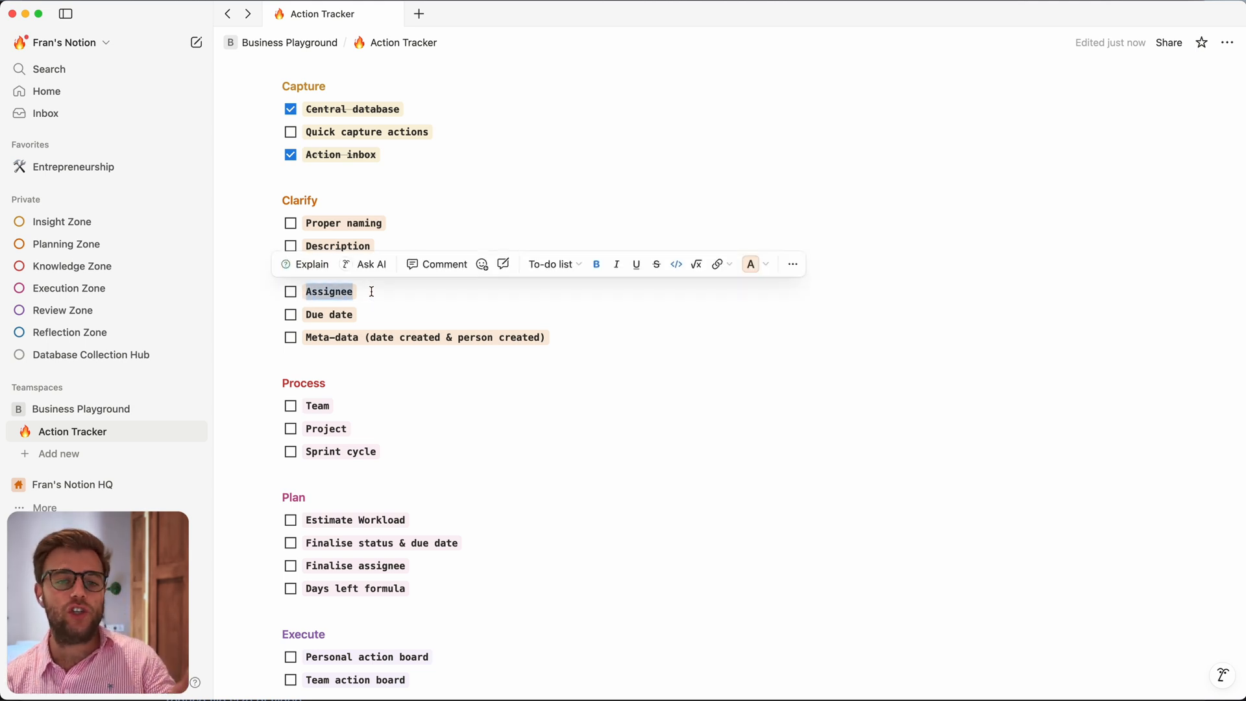
pyautogui.moveTo(307, 313); pyautogui.dragTo(393, 337)
pyautogui.click(305, 338)
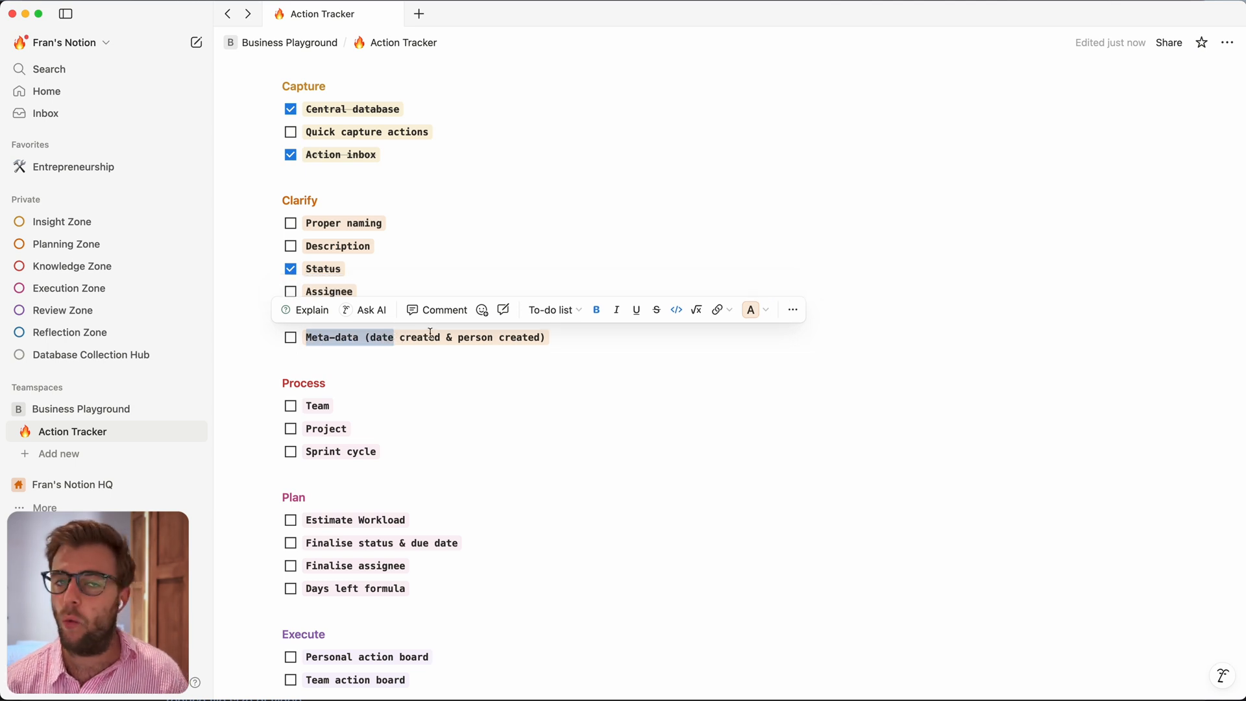
pyautogui.click(589, 133)
# Step: Open the Action Tracker Database in a new tab
pyautogui.scroll(4, 590, 132)
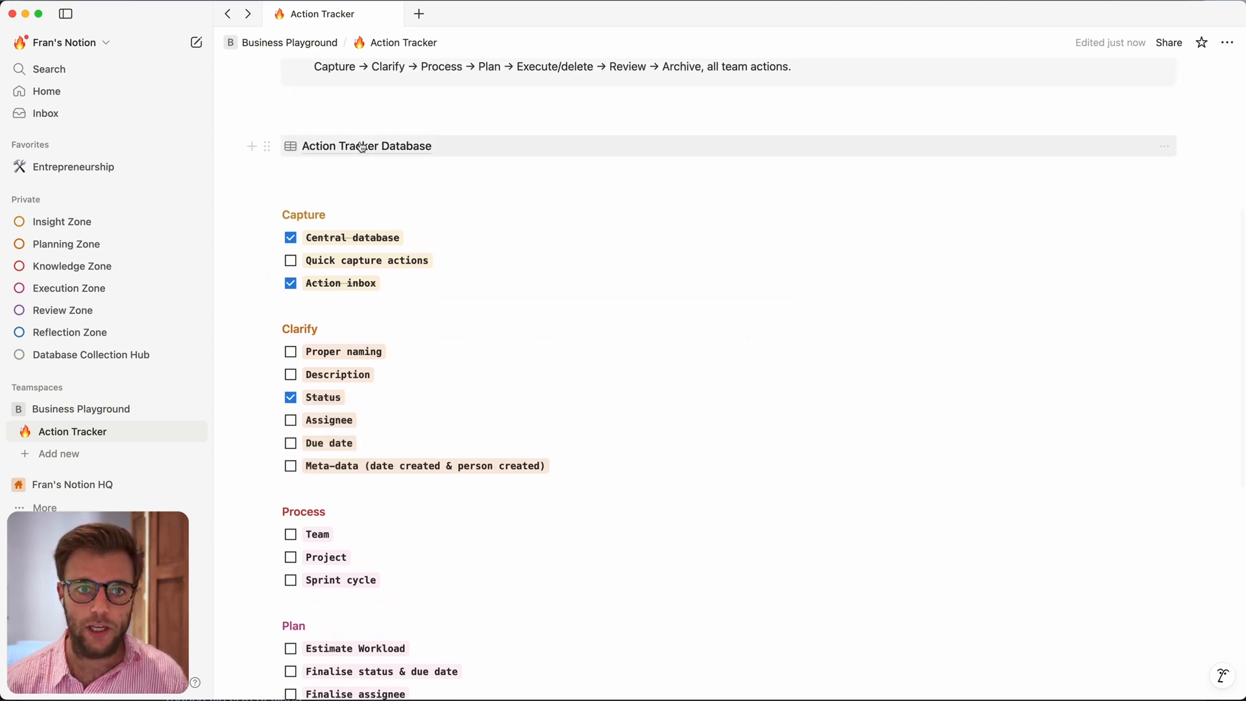
pyautogui.moveTo(361, 148)
pyautogui.press('super+t')
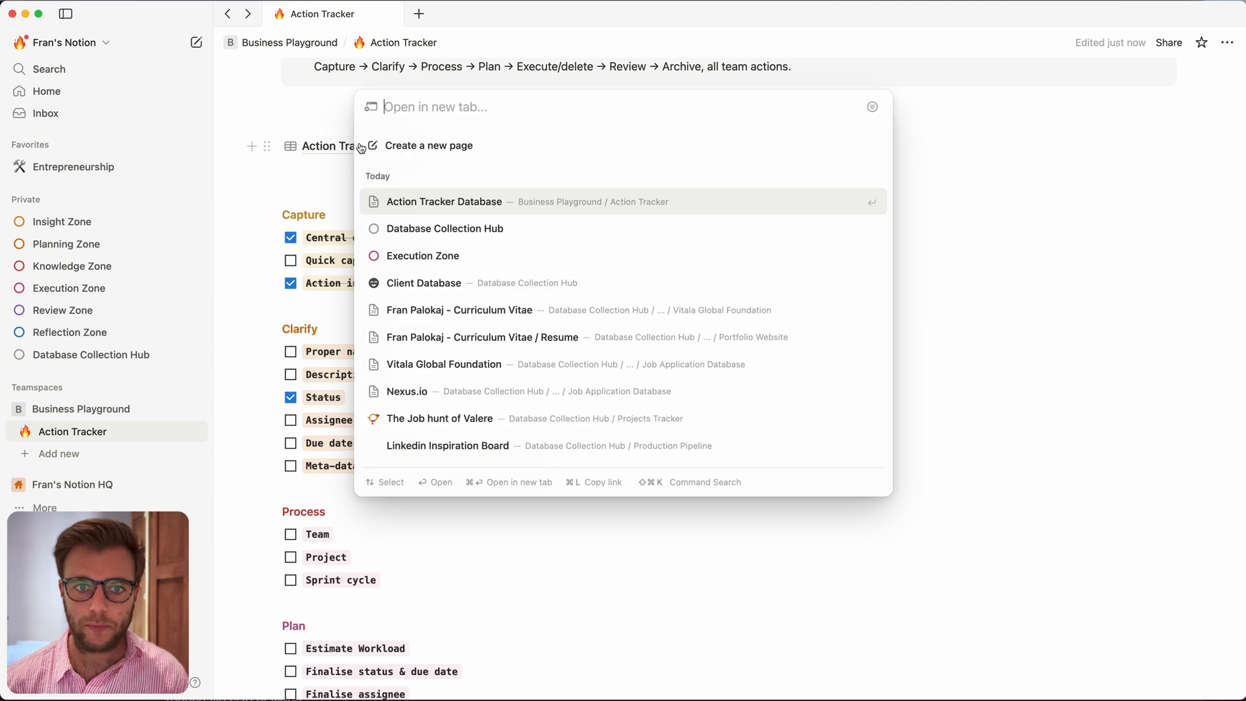
pyautogui.click(458, 201)
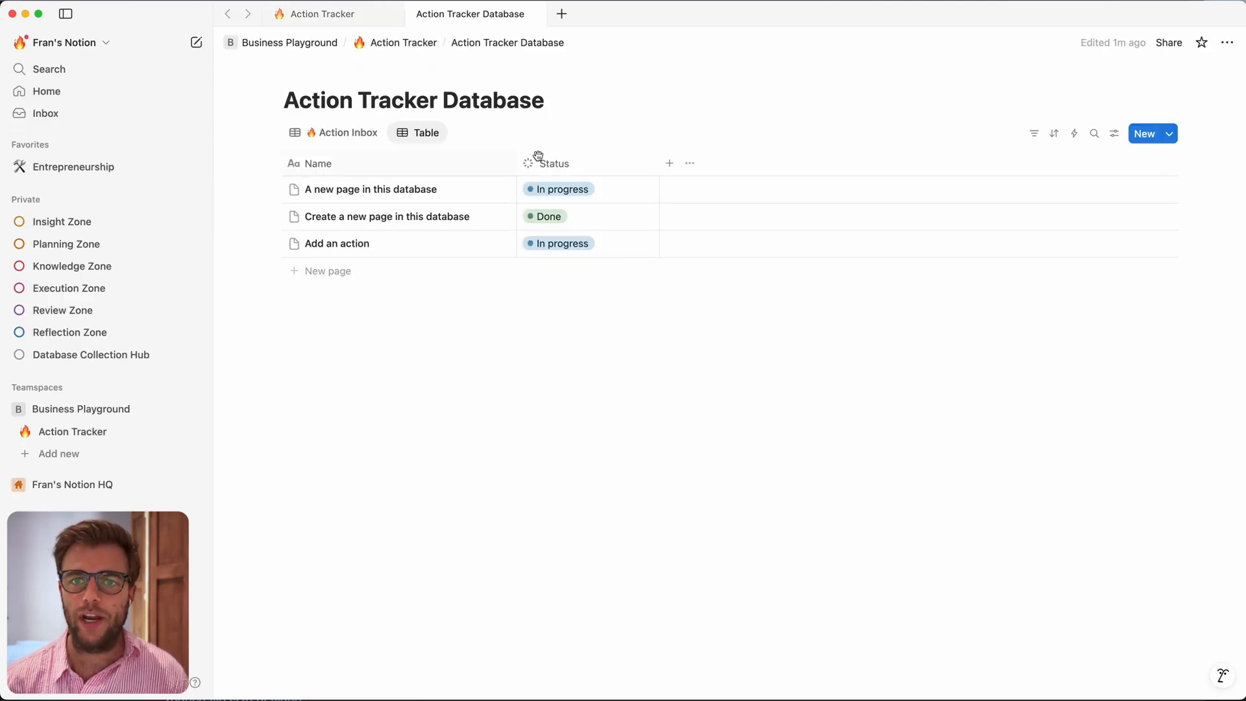
# Step: Rename the Name property to "Action Name" and narrow the Status and Action Name columns
pyautogui.moveTo(659, 168); pyautogui.dragTo(623, 166)
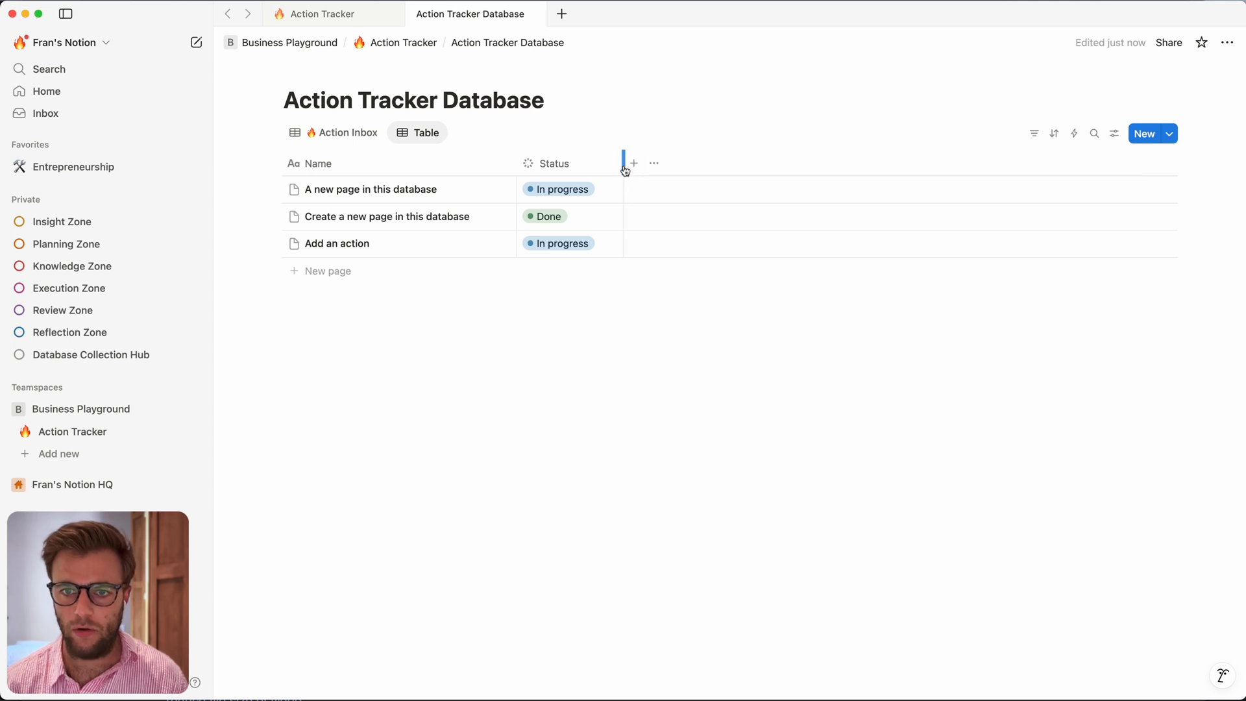
pyautogui.click(321, 166)
pyautogui.press('super+a')
pyautogui.write('Action Name')
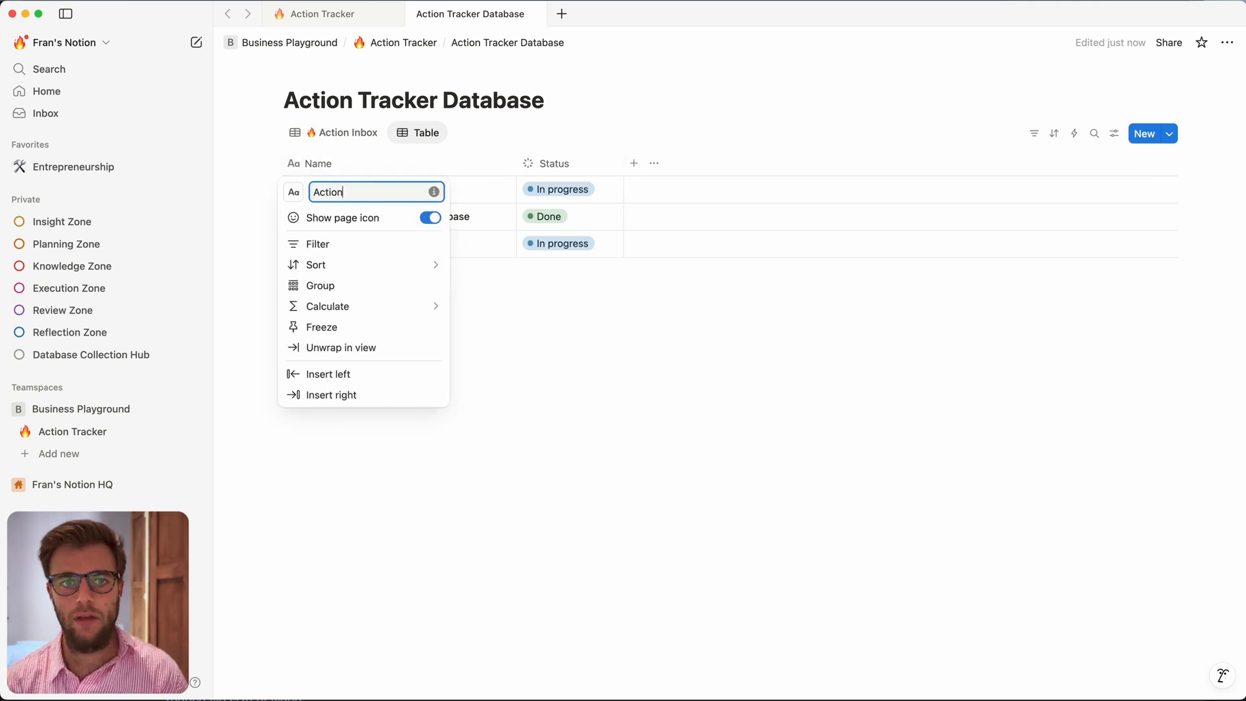
pyautogui.click(598, 298)
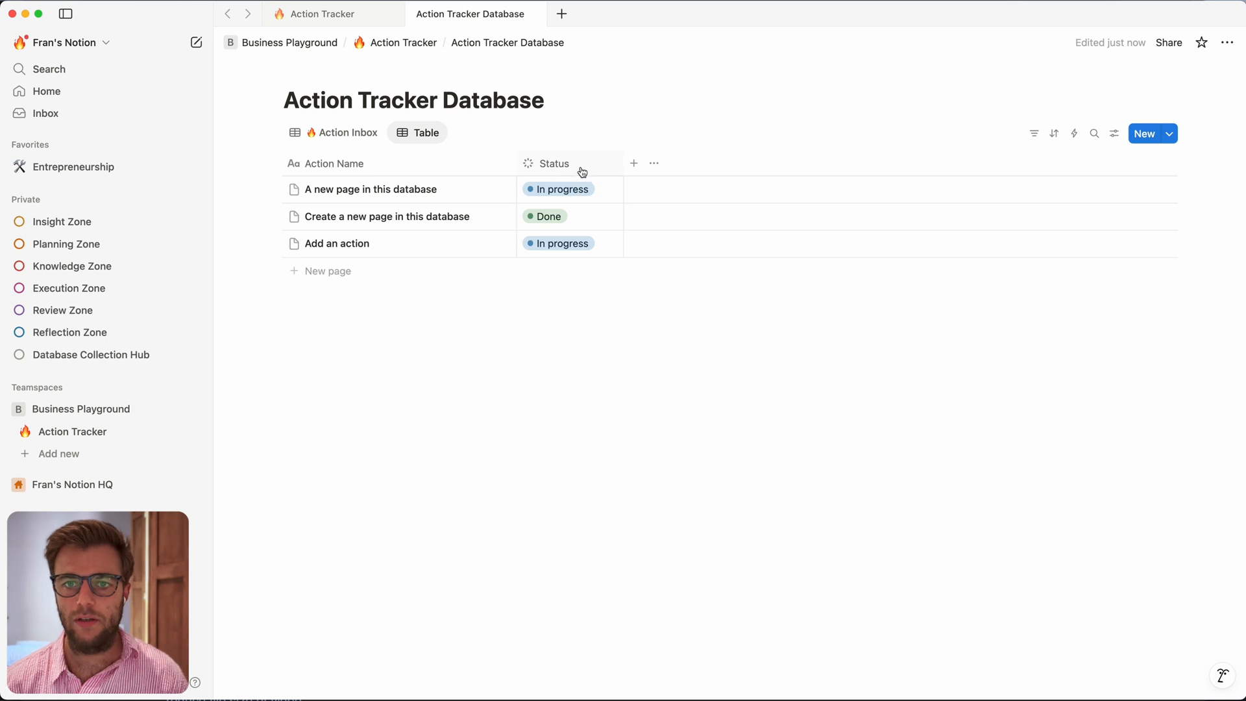
pyautogui.moveTo(572, 163); pyautogui.dragTo(490, 164)
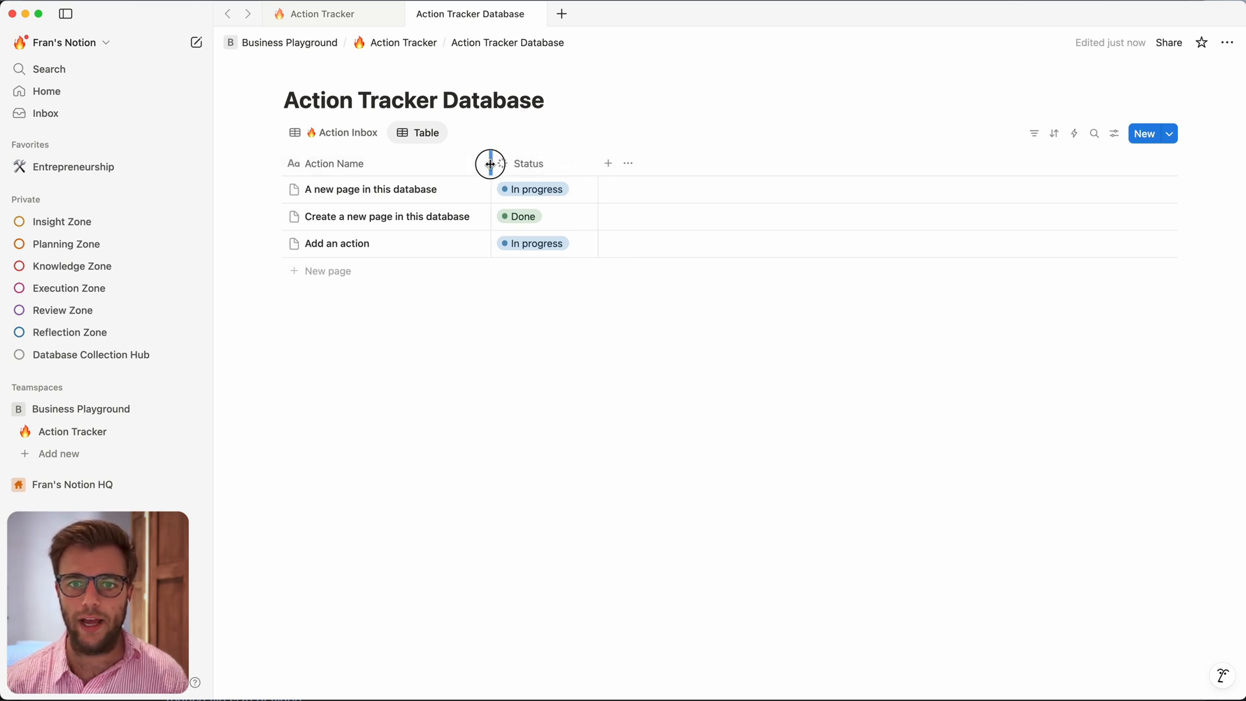
# Step: Add the suggested Due Date property to the table and narrow its column
pyautogui.click(605, 163)
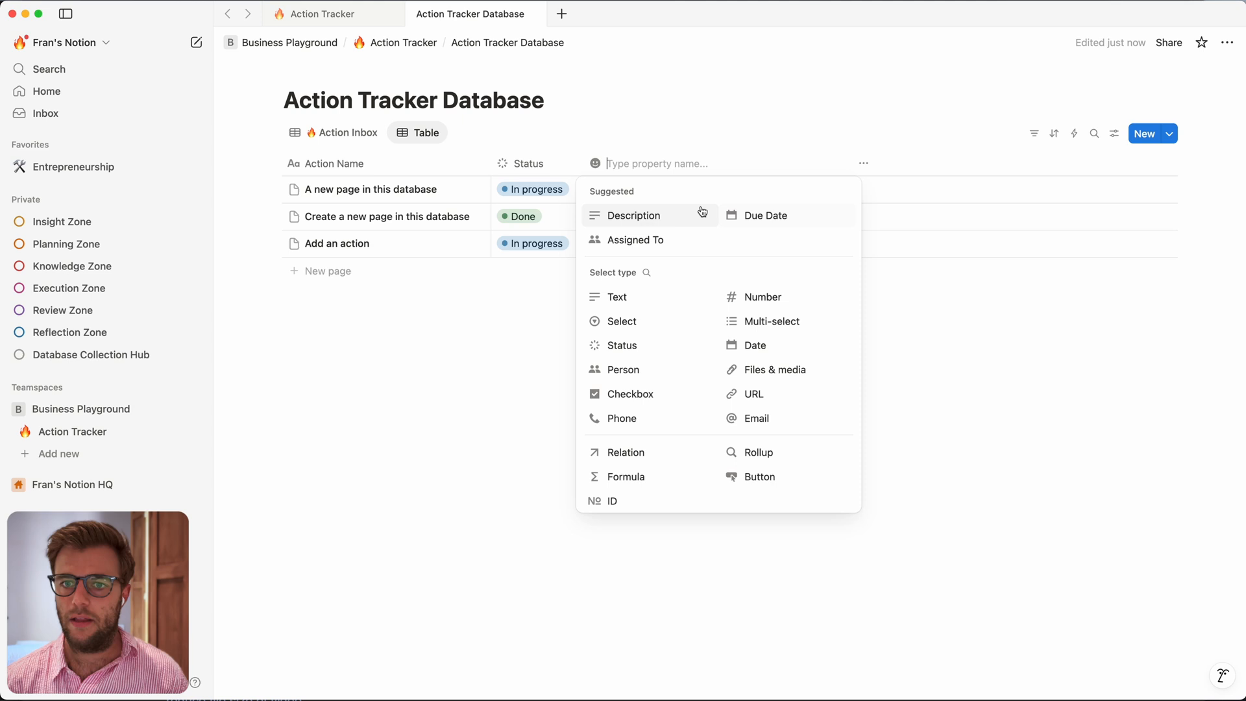
pyautogui.click(739, 214)
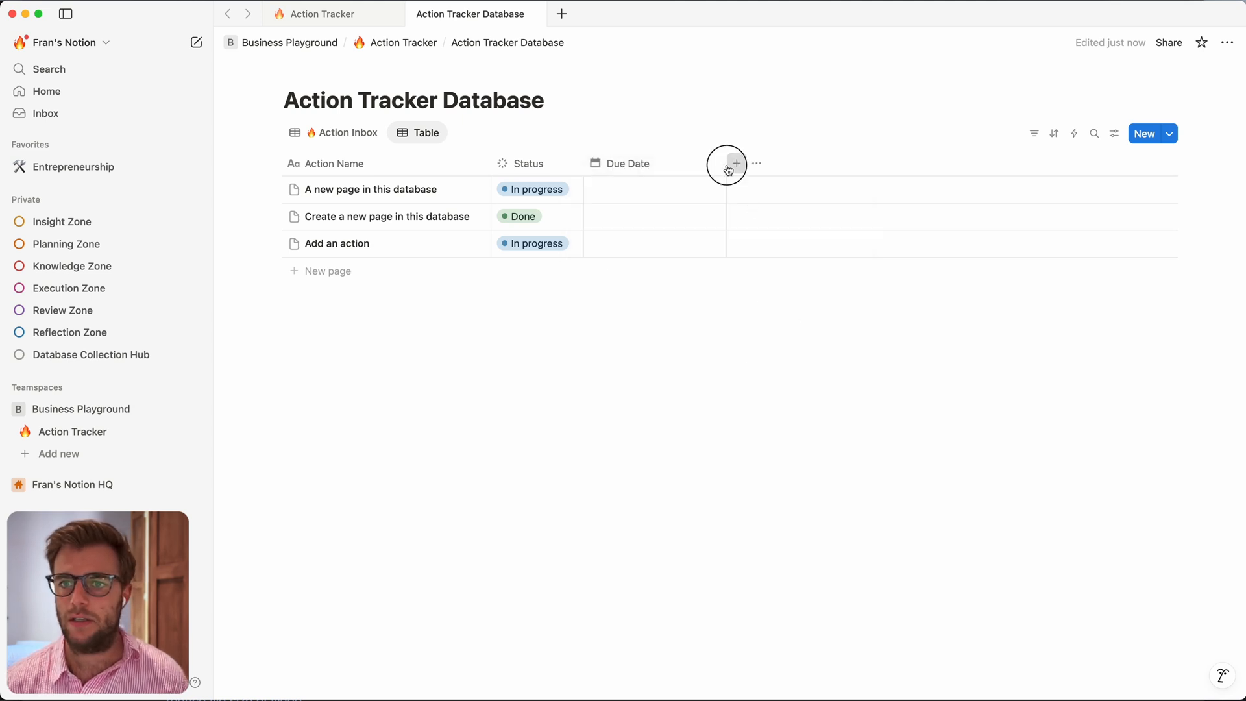
pyautogui.moveTo(726, 163); pyautogui.dragTo(689, 162)
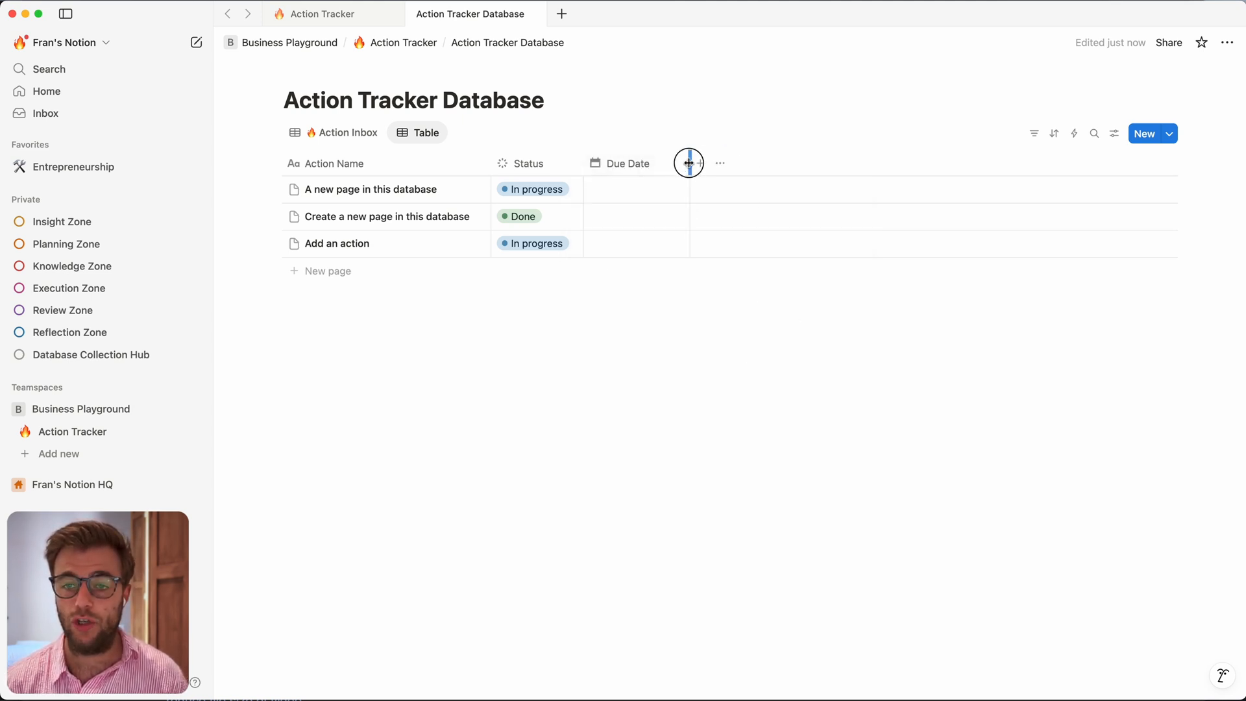
# Step: Add a Person property named "Assignee" and narrow its column slightly
pyautogui.click(705, 166)
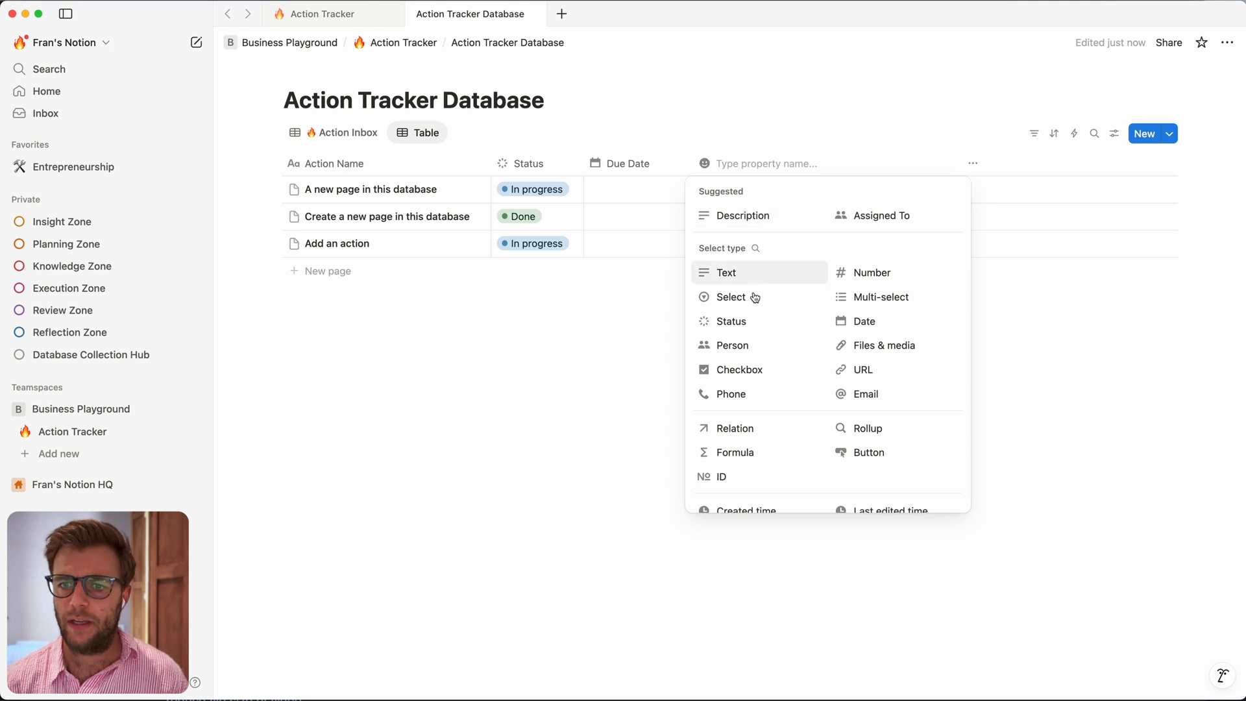
pyautogui.click(746, 343)
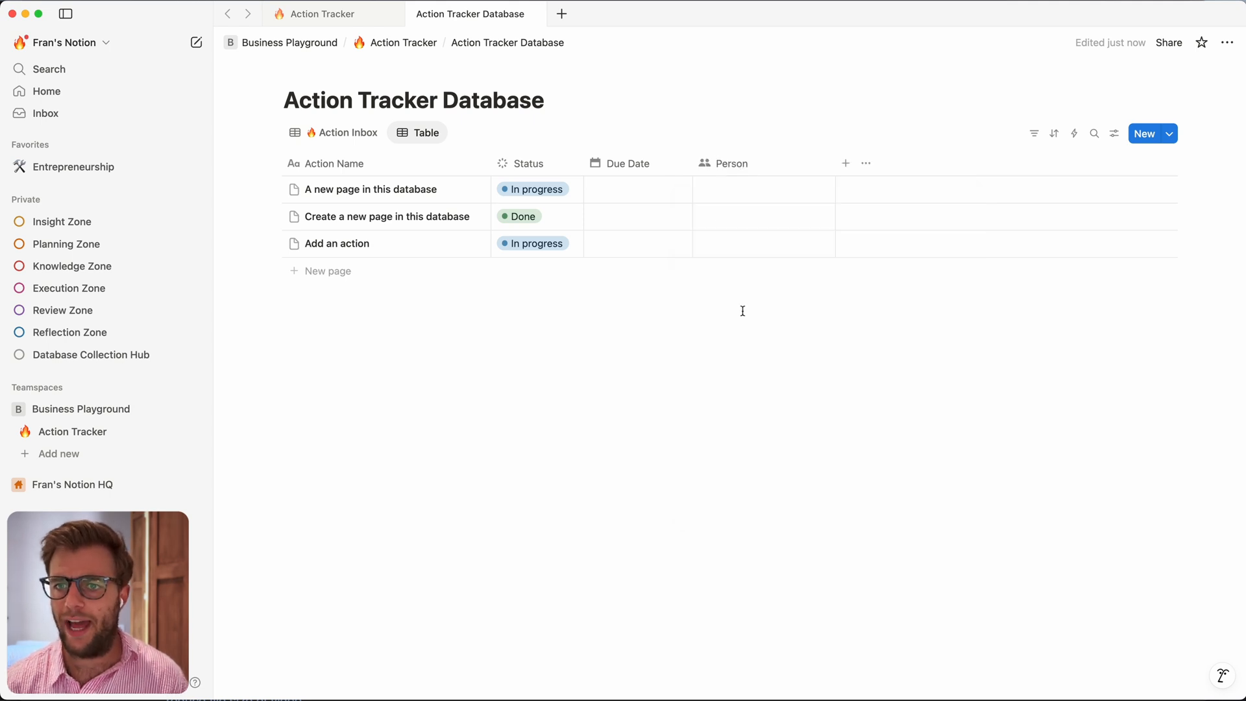
pyautogui.click(745, 167)
pyautogui.write('Ass')
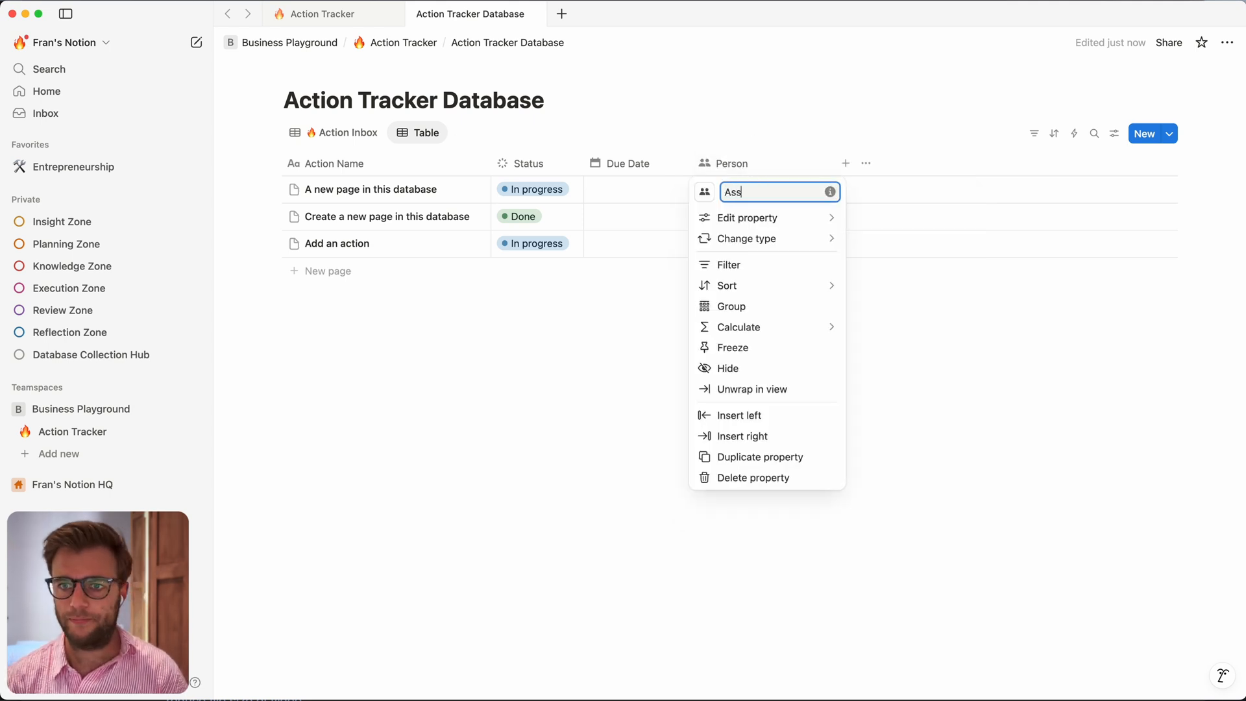
pyautogui.write('ign')
pyautogui.press('BackSpace')
pyautogui.write('gnee')
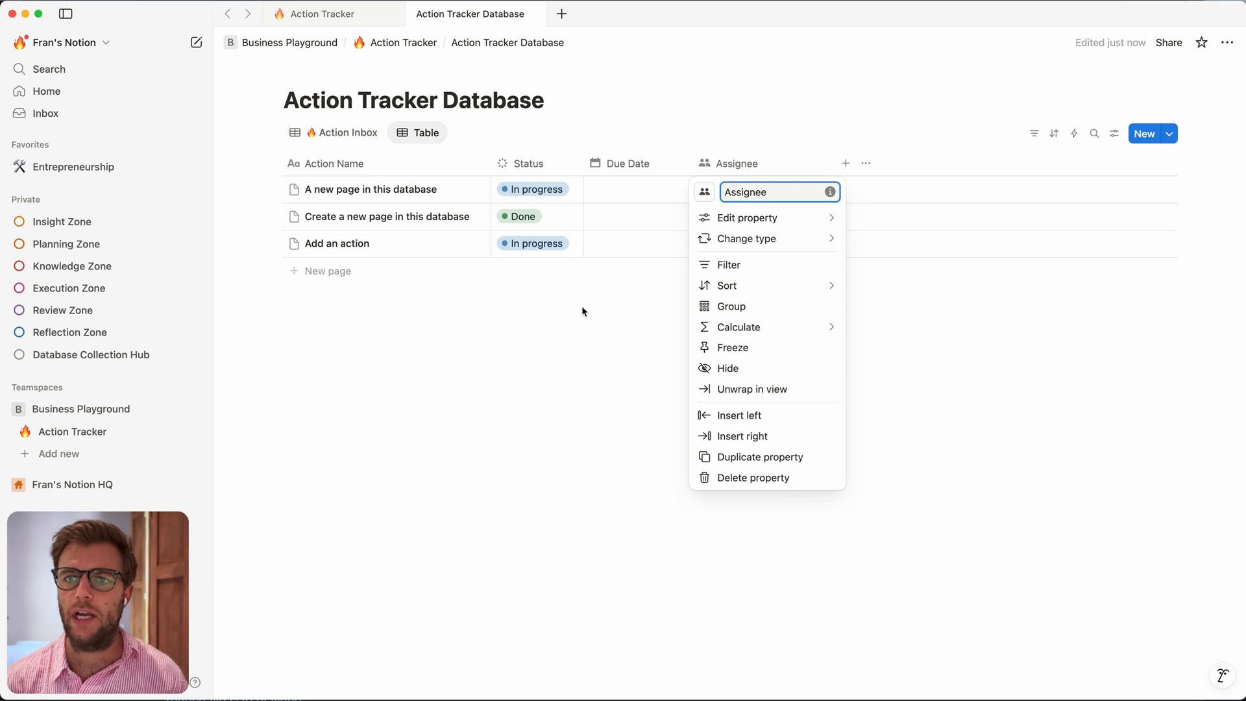
pyautogui.press('Return')
pyautogui.moveTo(835, 164); pyautogui.dragTo(819, 164)
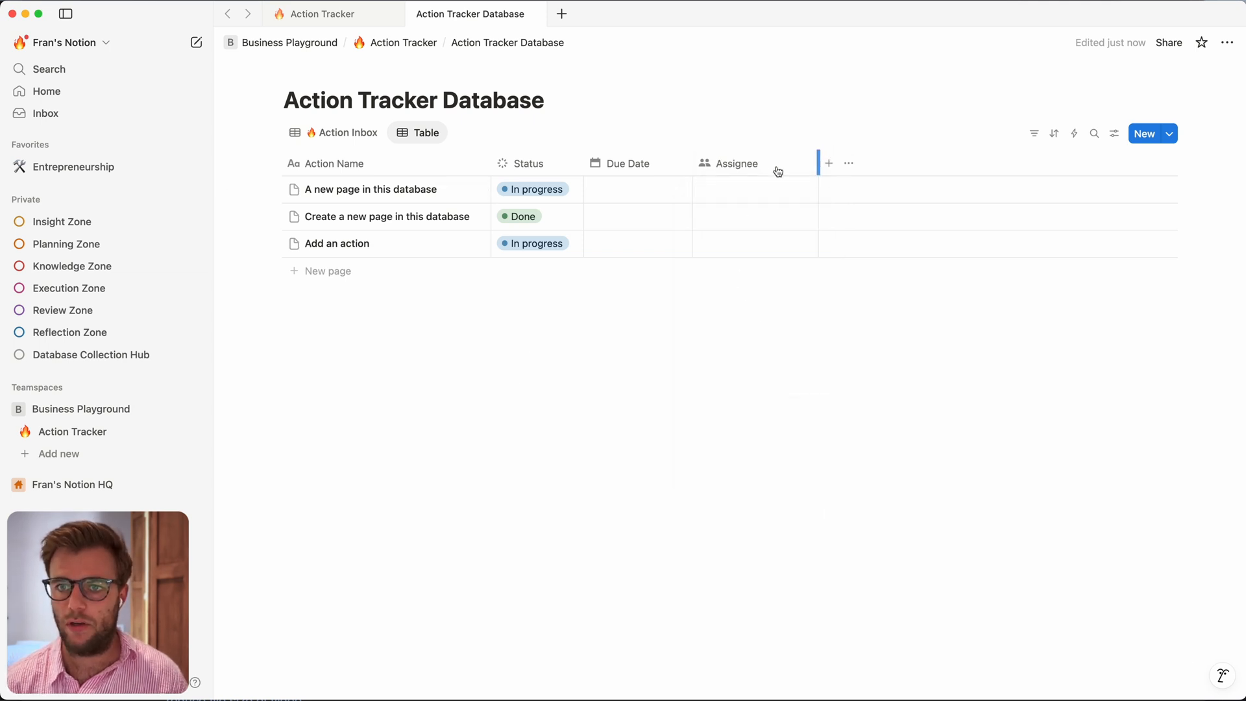
# Step: Check the Clarify requirements on the Action Tracker page, and add a text property named "Description" to the database with a slightly narrower column
pyautogui.hotkey('ctrl', 'Tab')
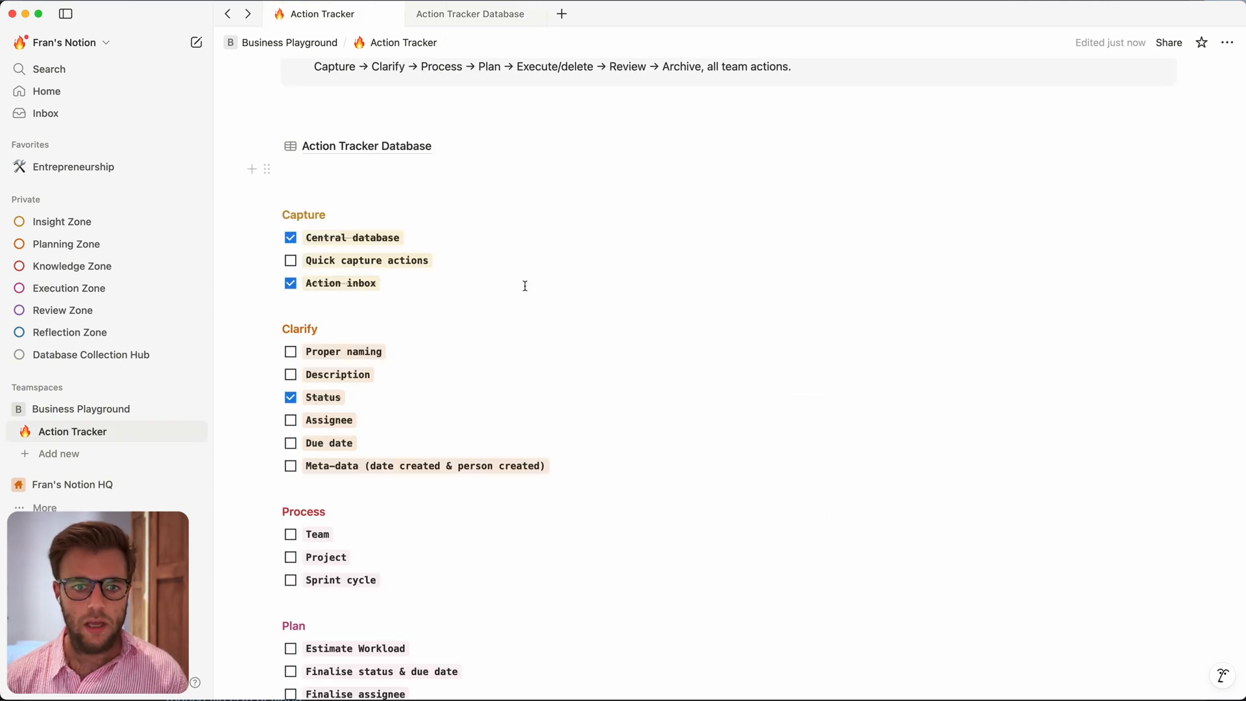
pyautogui.scroll(-1, 417, 370)
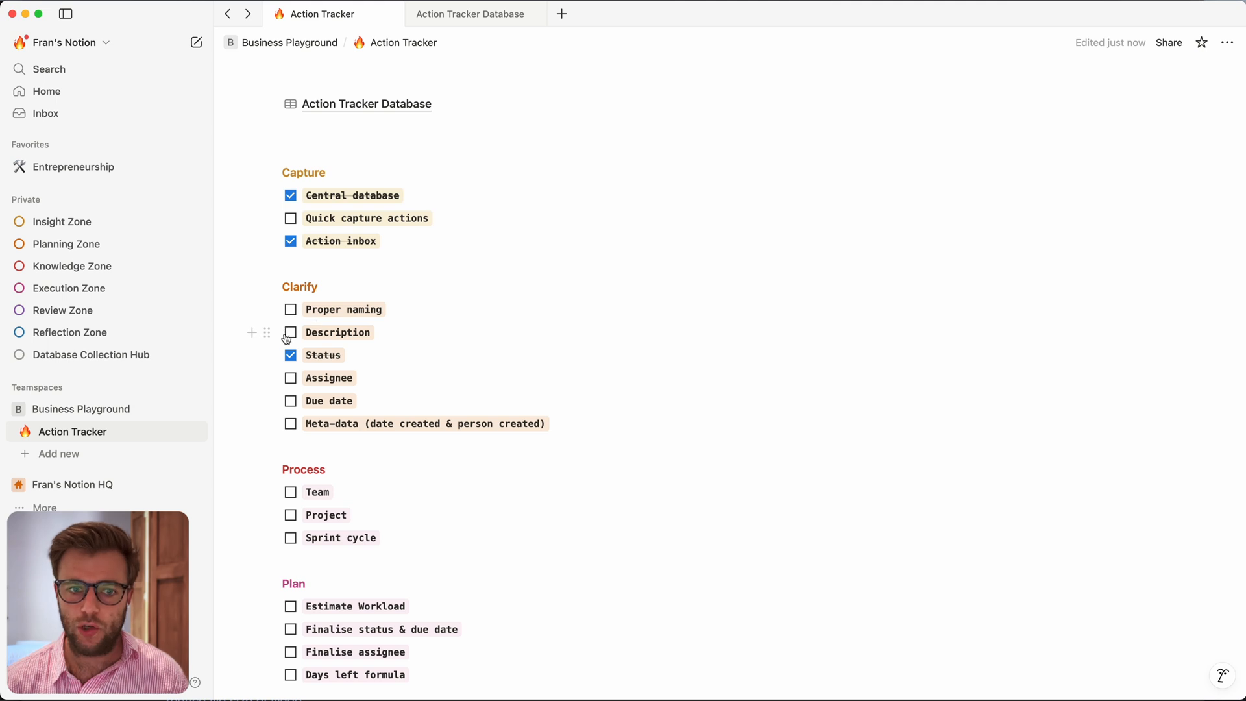
pyautogui.hotkey('ctrl', 'Tab')
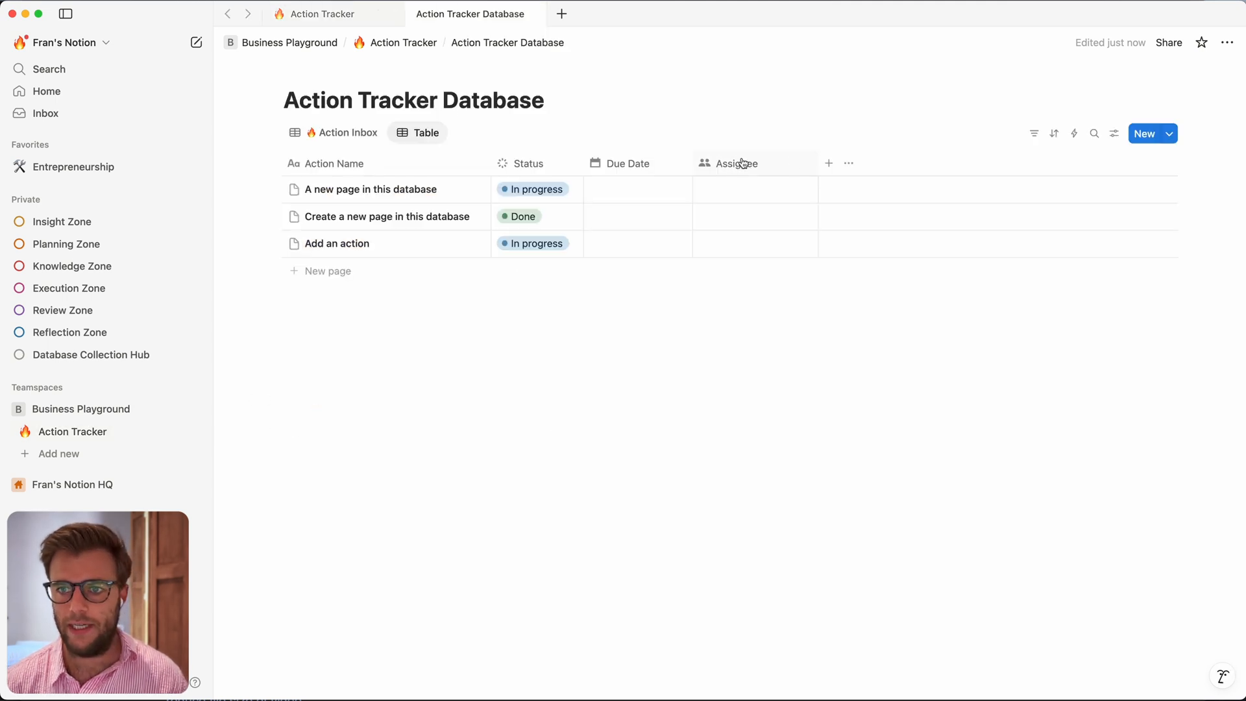
pyautogui.click(822, 164)
pyautogui.write('t')
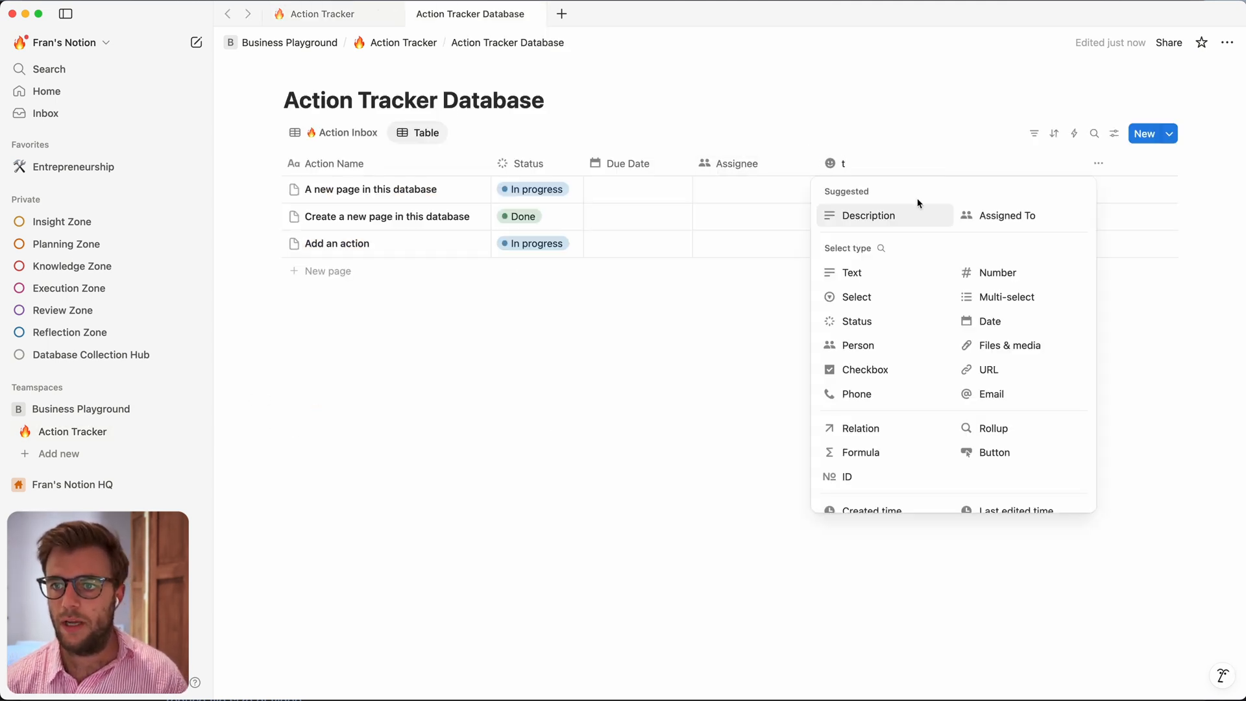
pyautogui.press('Escape')
pyautogui.click(863, 173)
pyautogui.moveTo(864, 214)
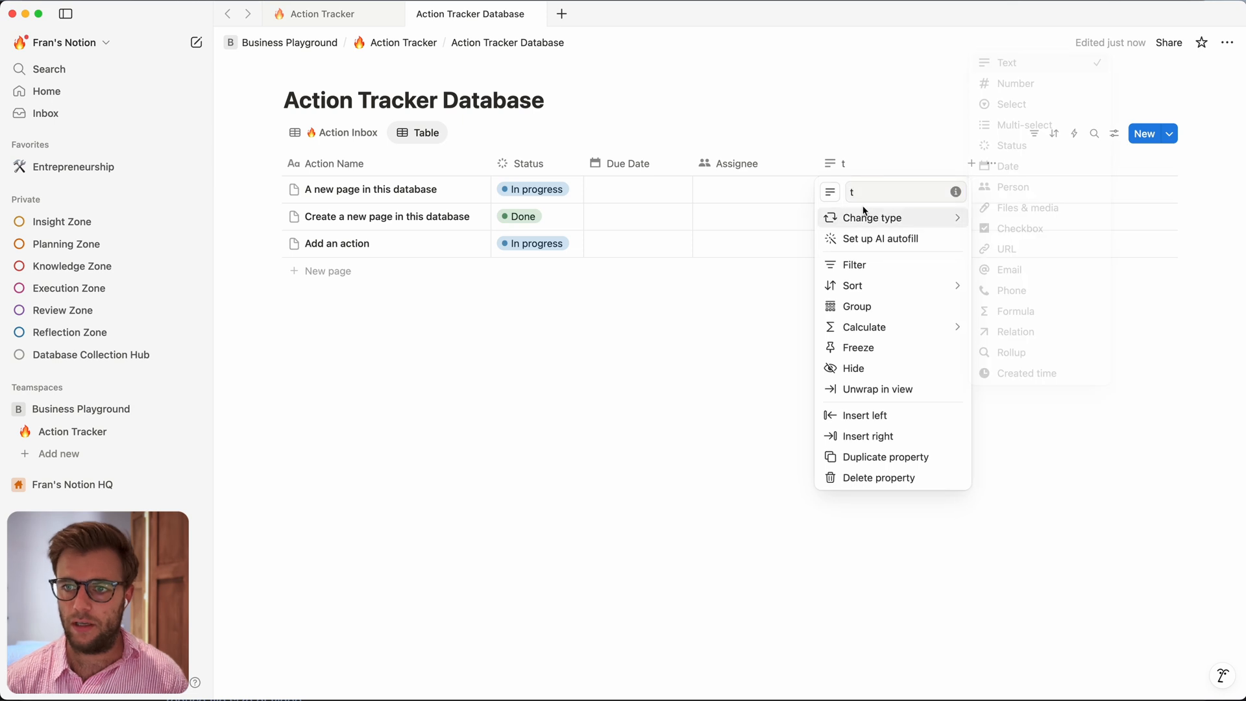
pyautogui.click(884, 190)
pyautogui.write('De')
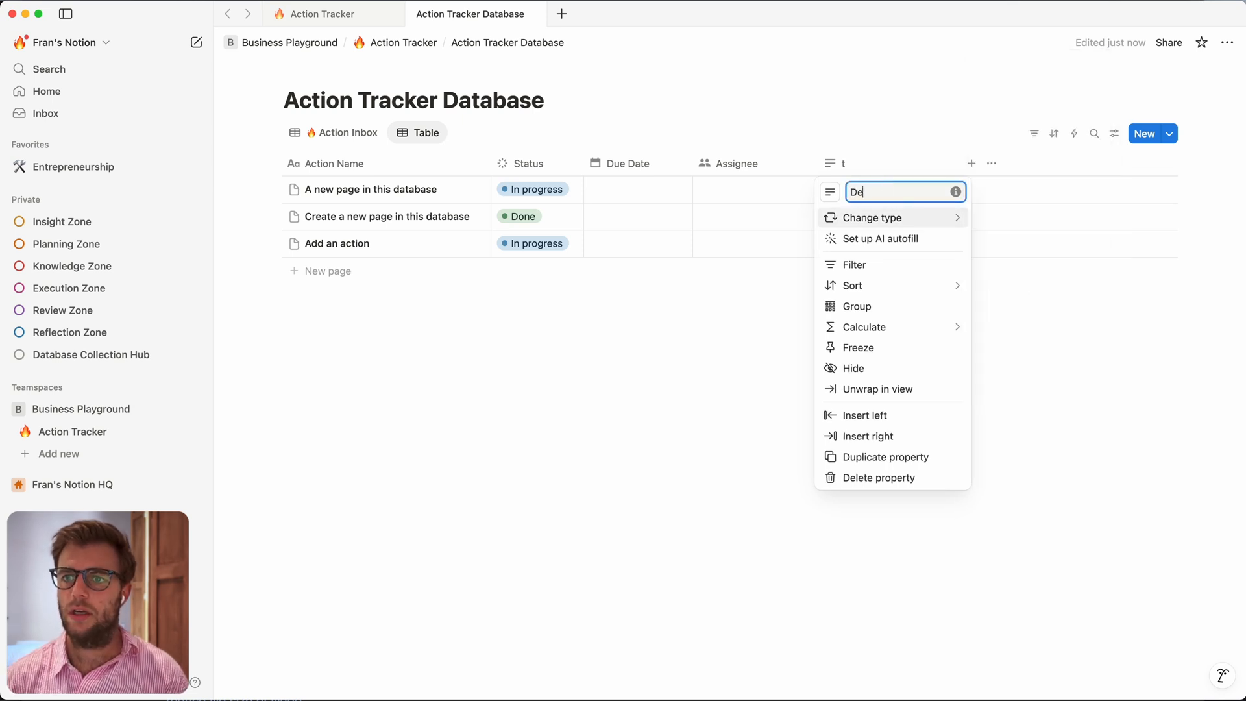
pyautogui.write('scfiption')
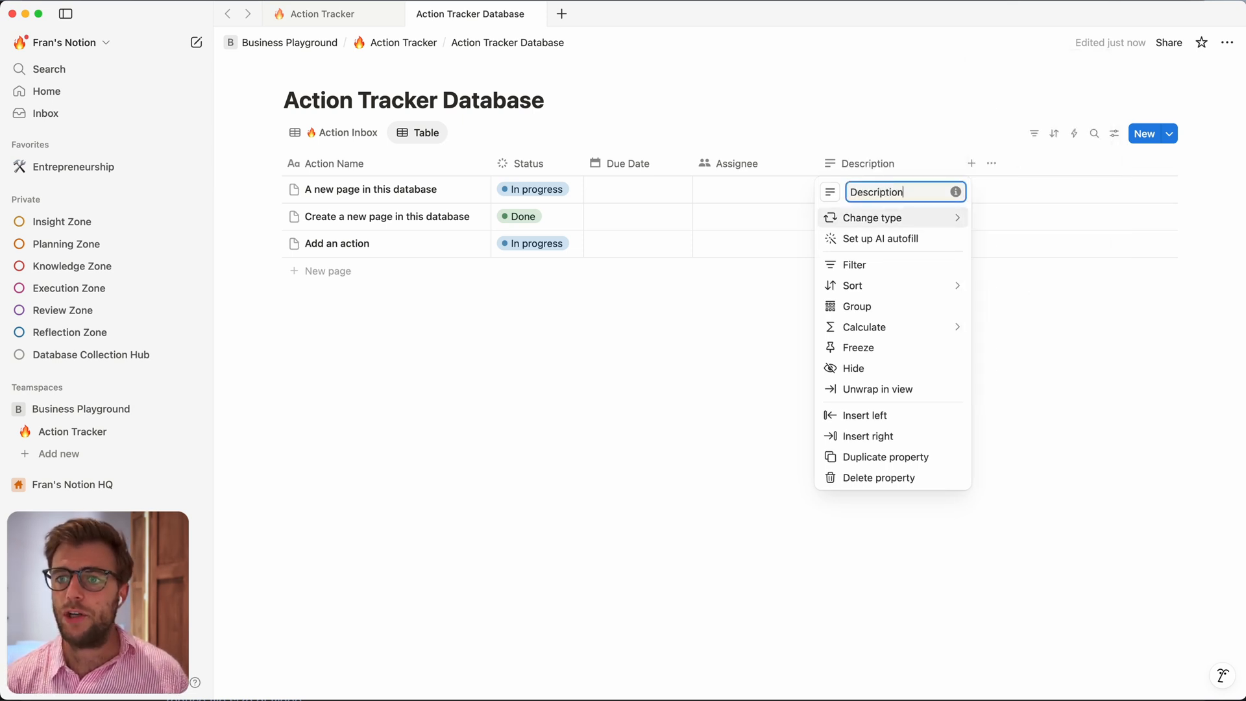
pyautogui.click(957, 171)
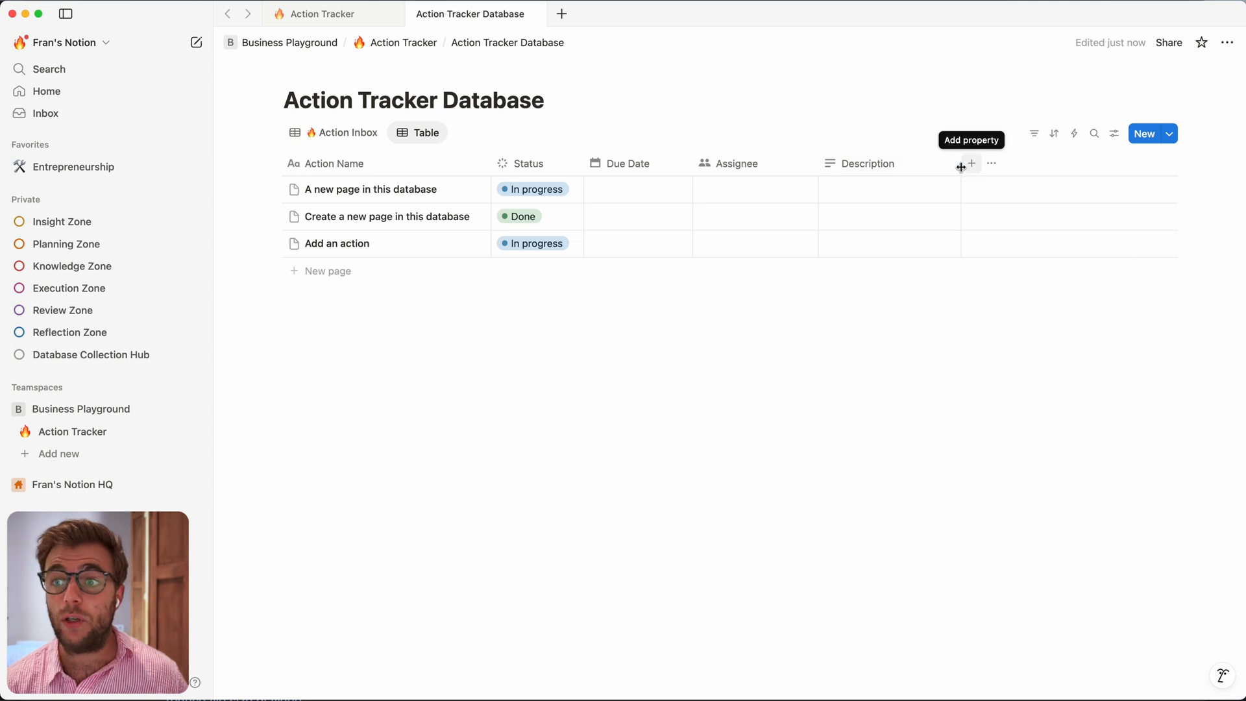
pyautogui.moveTo(960, 167); pyautogui.dragTo(946, 170)
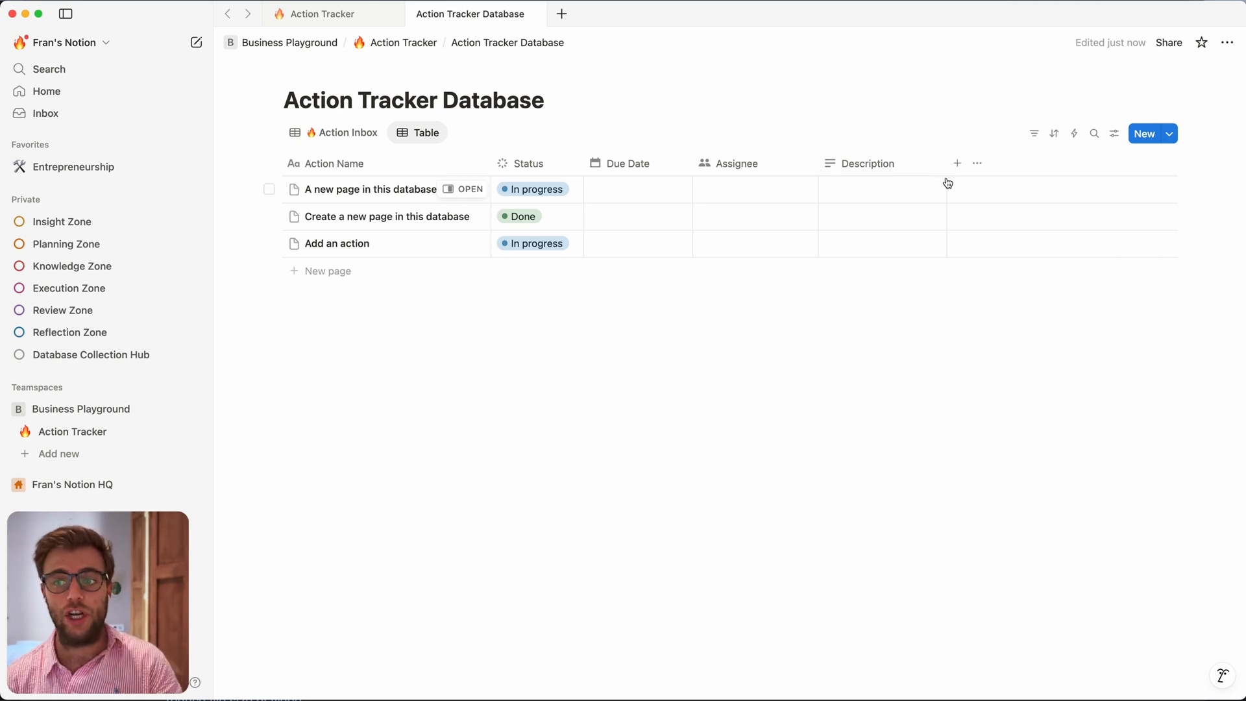
# Step: Add a Created time property to the table and narrow its column slightly
pyautogui.click(956, 163)
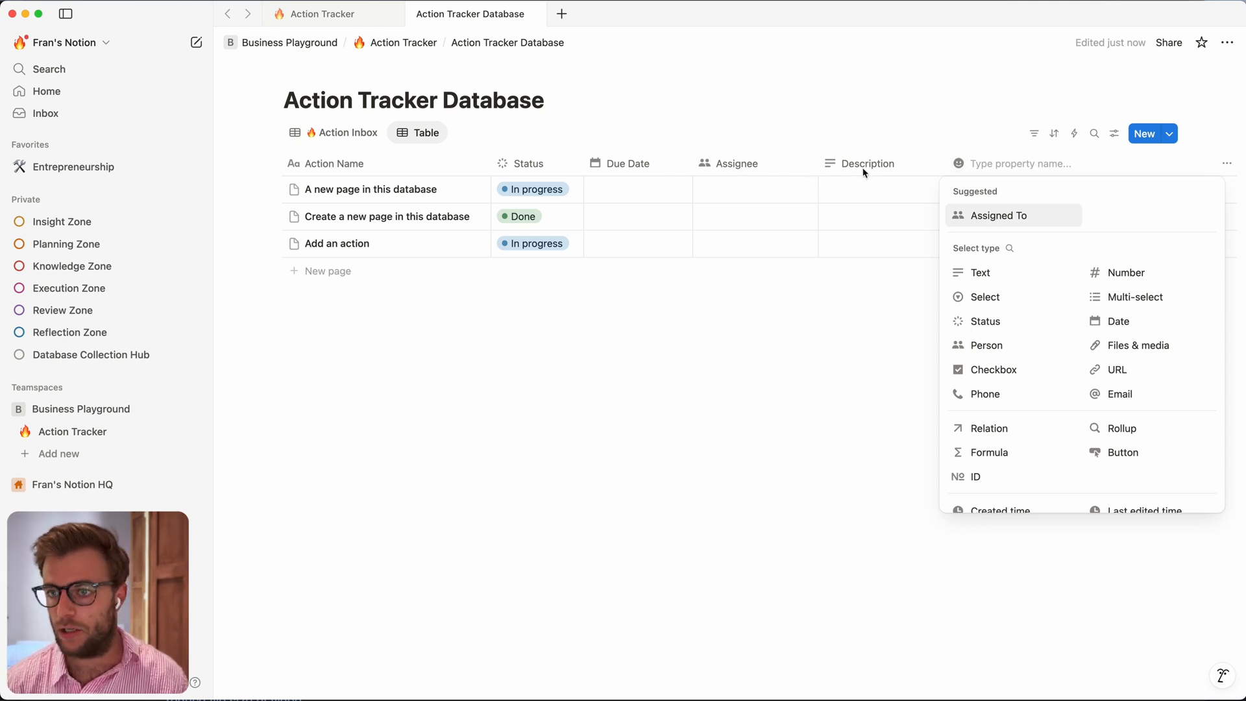
pyautogui.scroll(-3, 1079, 311)
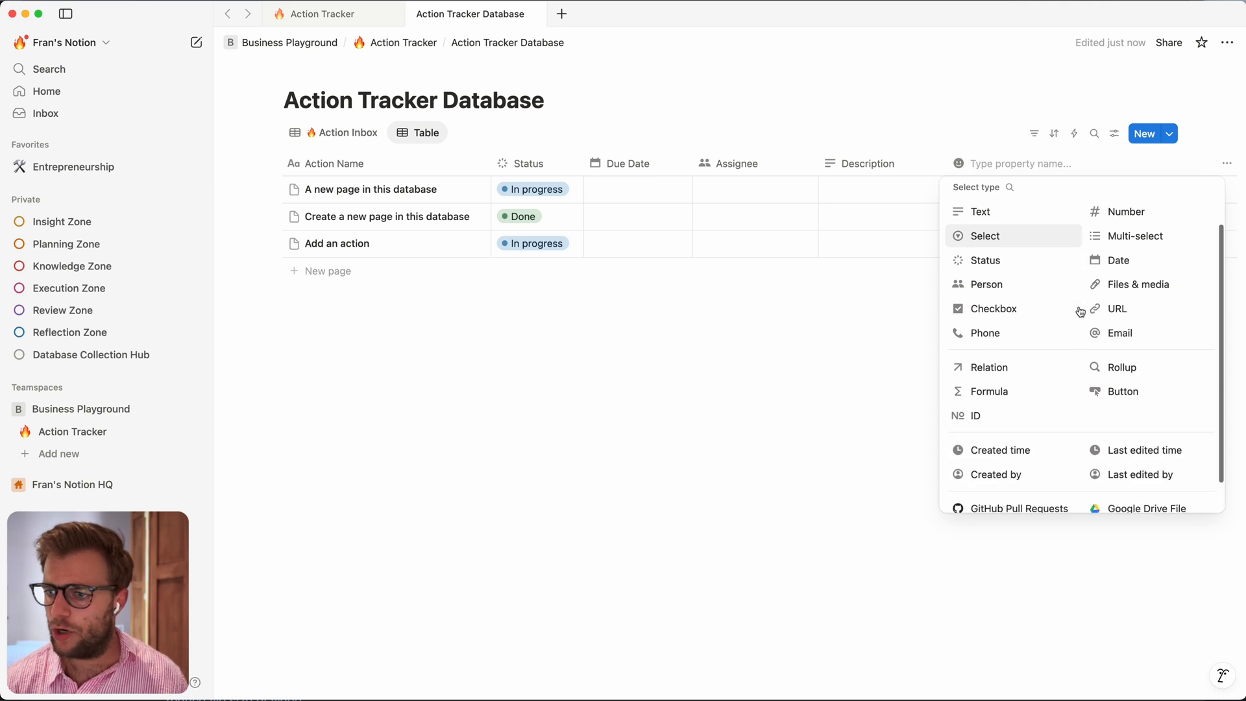
pyautogui.click(989, 413)
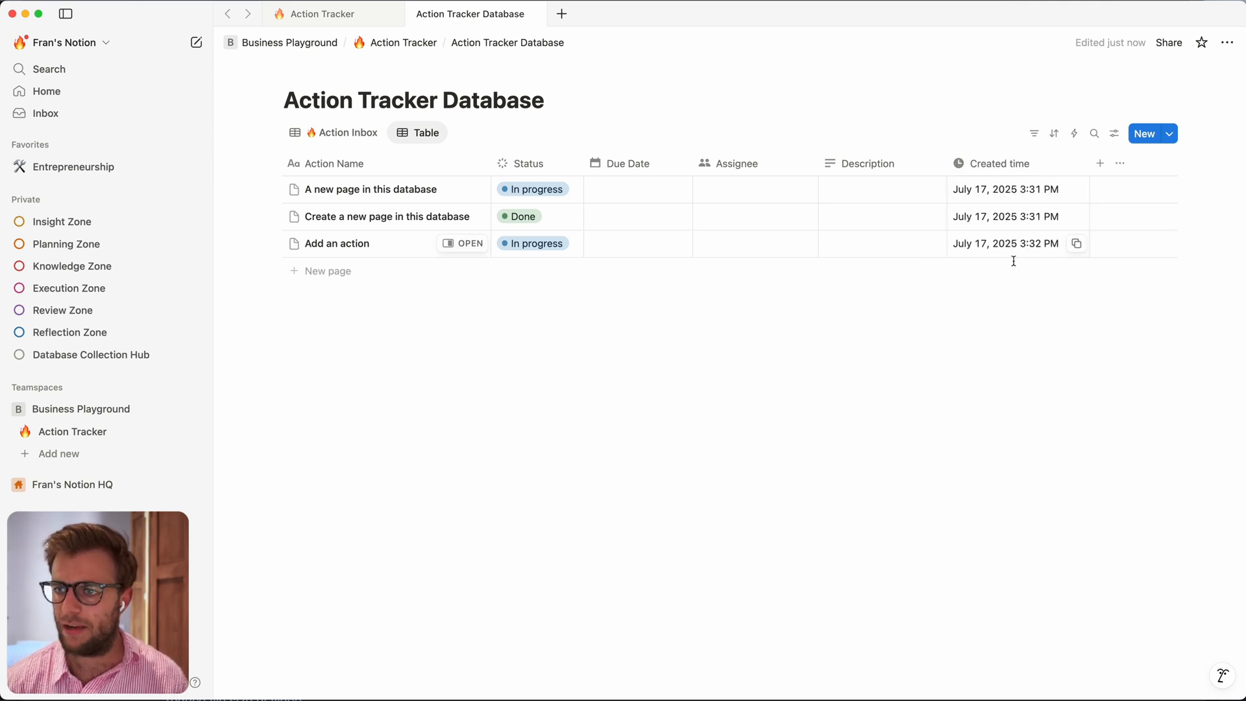
pyautogui.moveTo(1089, 170)
pyautogui.mouseDown()
pyautogui.moveTo(1053, 170)
pyautogui.moveTo(1078, 170)
pyautogui.mouseUp()
# Step: Add a second Person property after the Created time column
pyautogui.click(1092, 170)
pyautogui.click(993, 347)
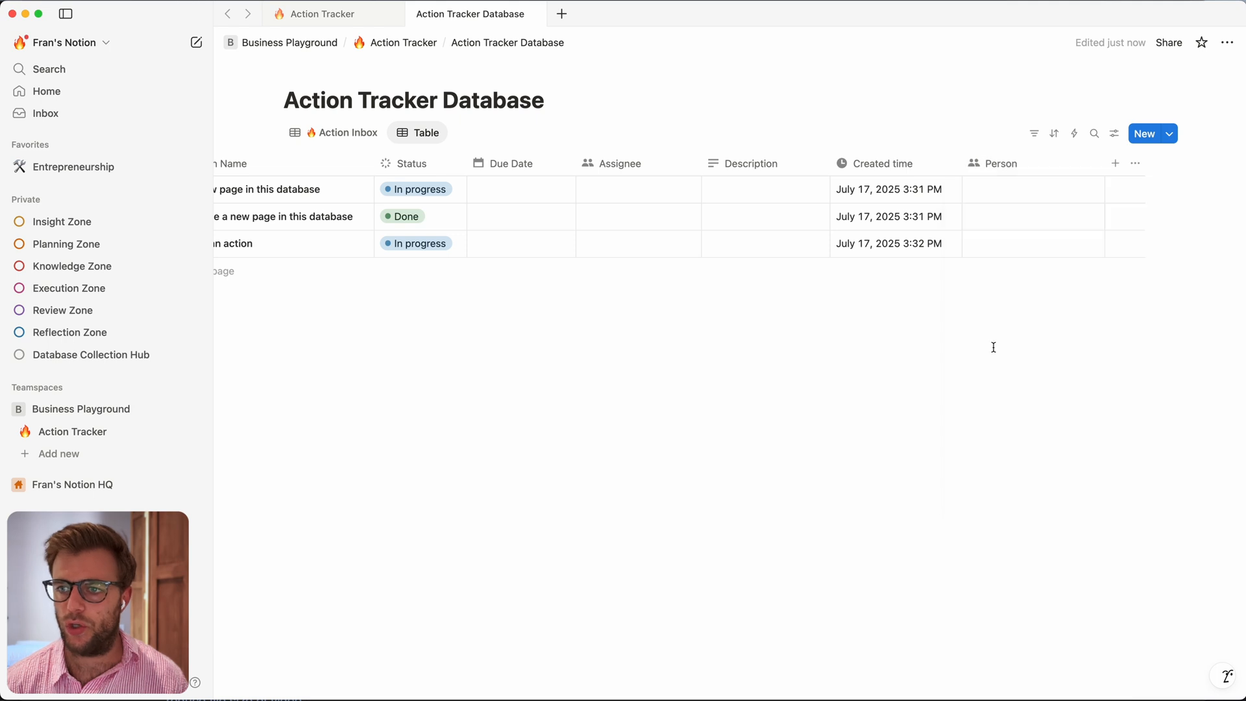
pyautogui.hscroll(-4, 870, 350)
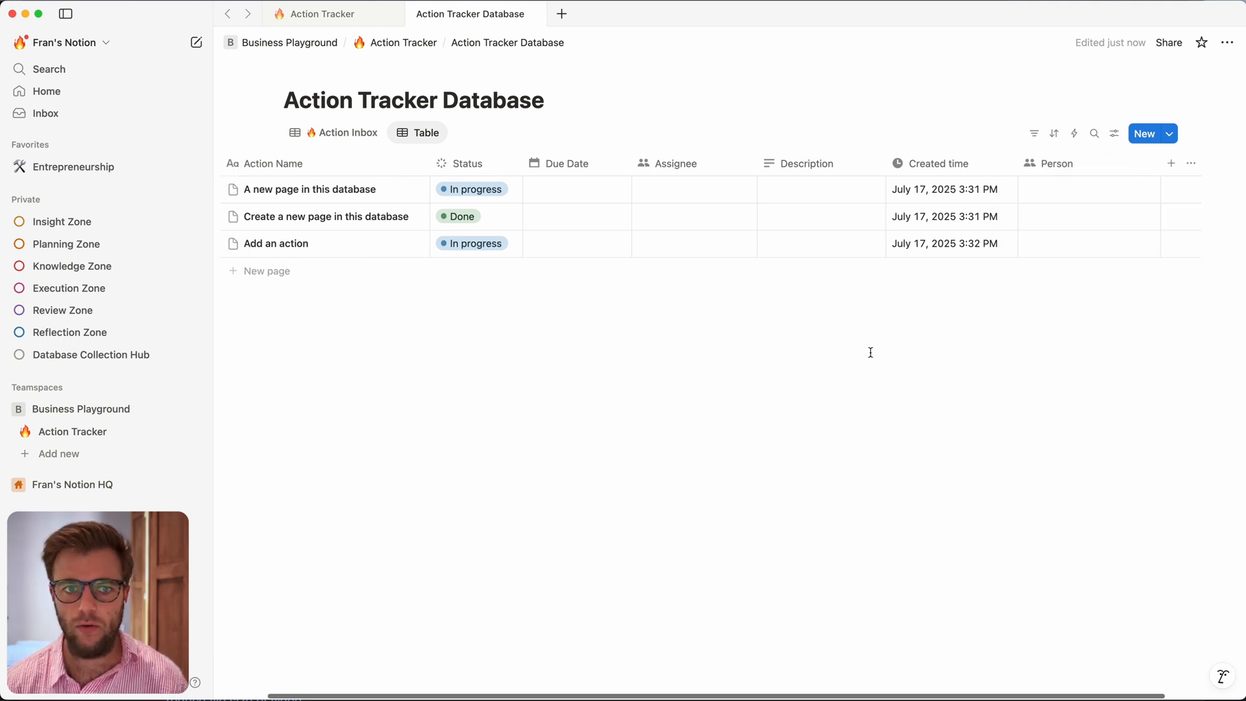
# Step: Narrow the Created time column so that its dates wrap onto two lines
pyautogui.click(1077, 162)
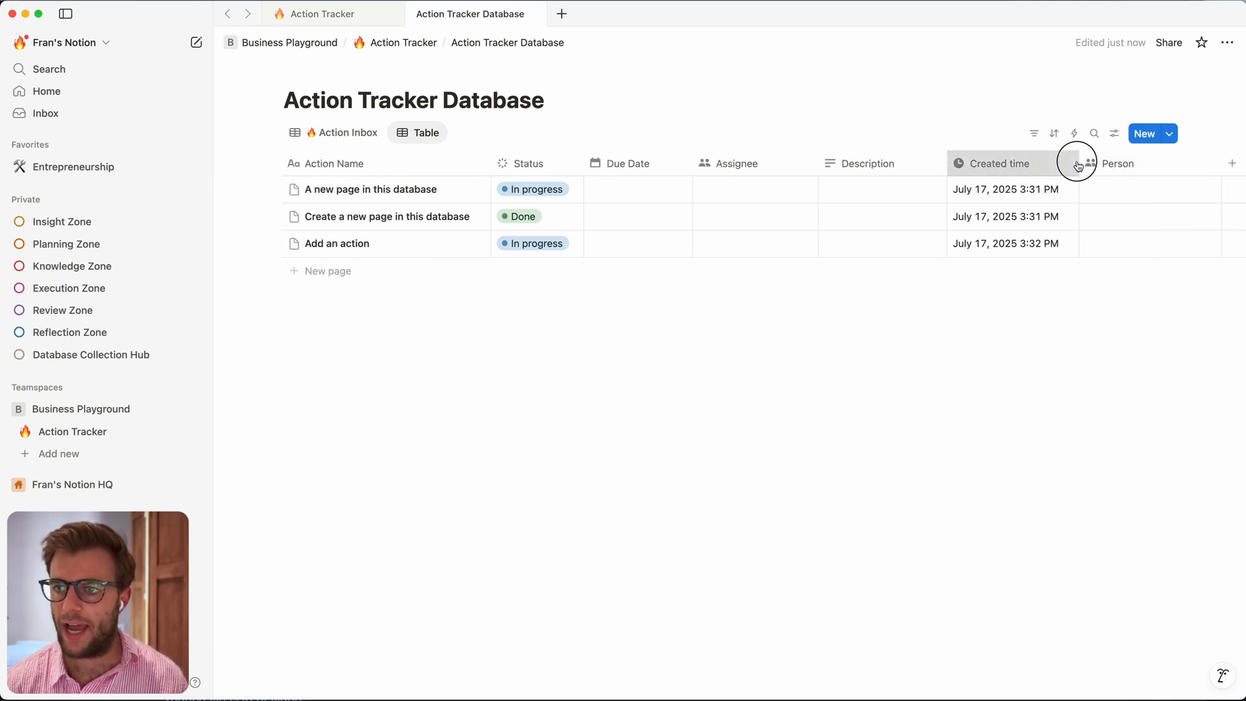
pyautogui.click(1079, 162)
pyautogui.moveTo(1079, 163); pyautogui.dragTo(1054, 162)
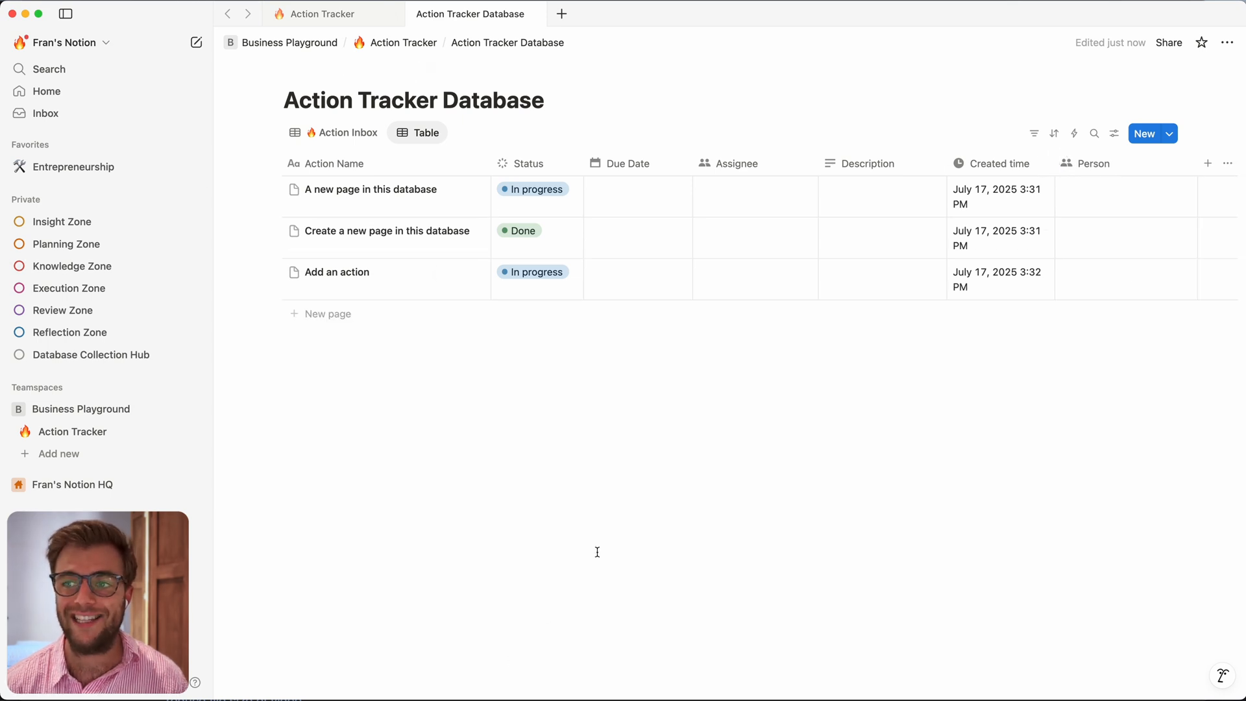
# Step: Turn off wrapping for all columns in the Table view and widen the Created time column until its full dates fit
pyautogui.click(1113, 133)
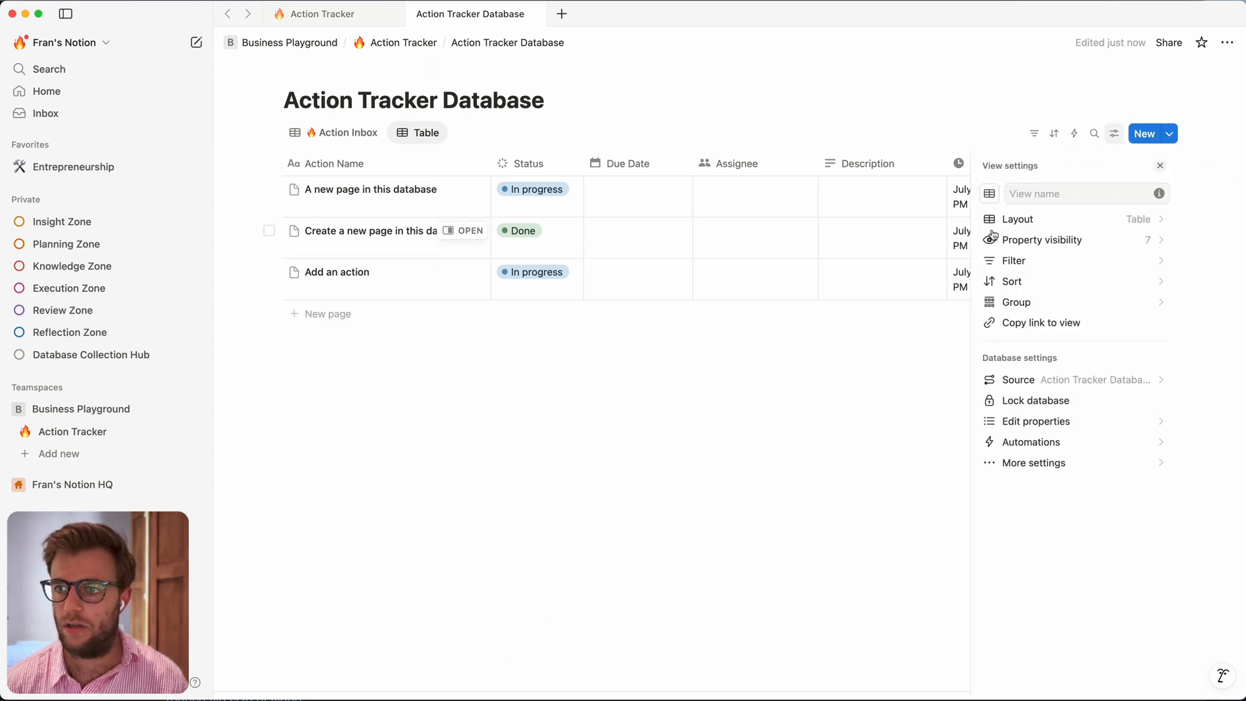
pyautogui.click(1061, 221)
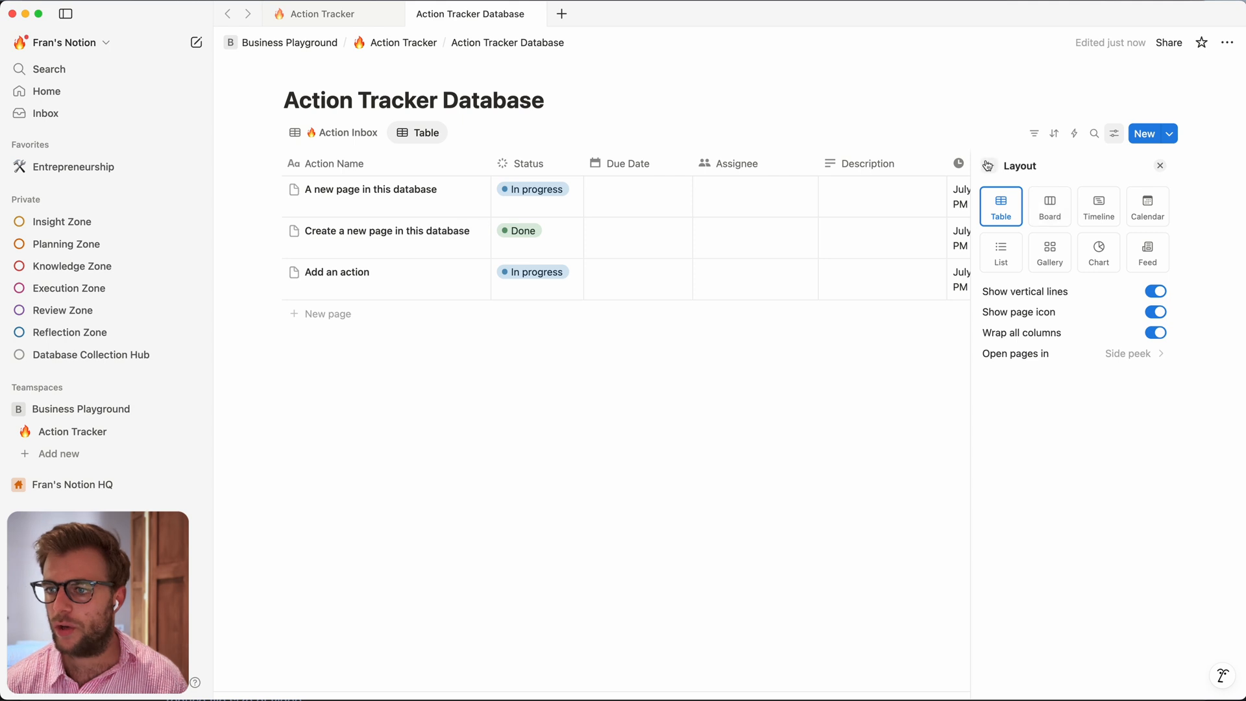
pyautogui.click(1153, 334)
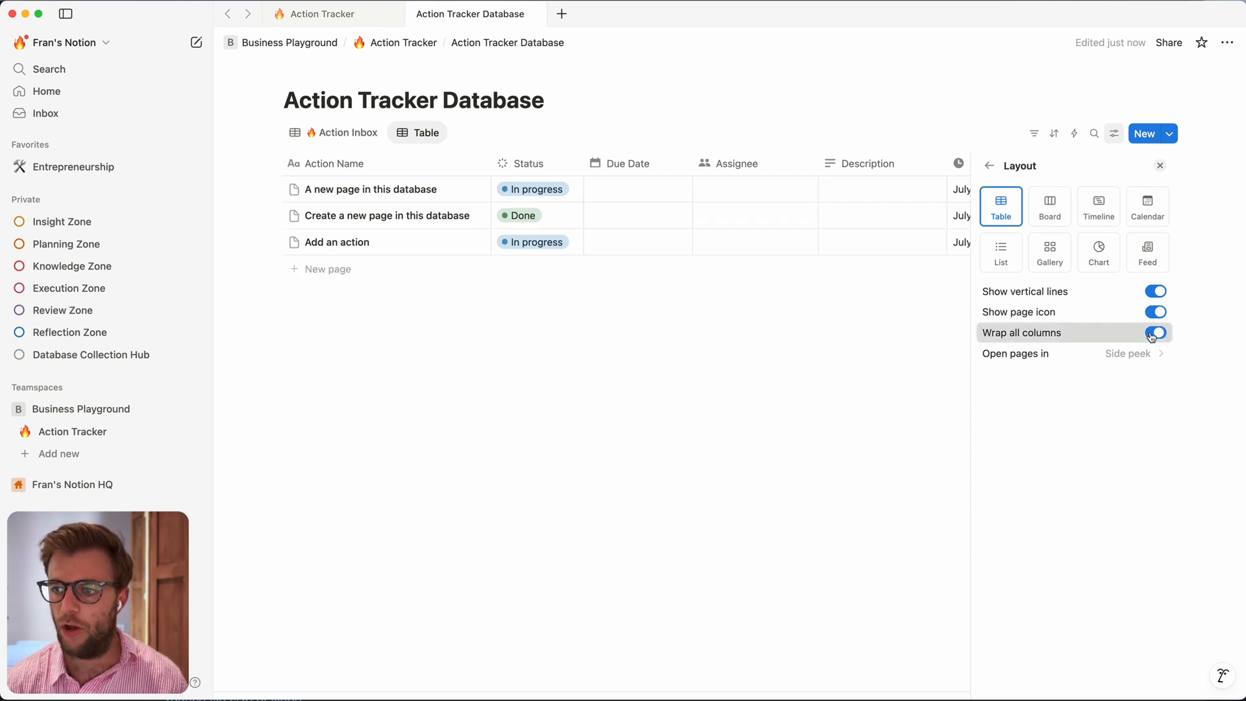
pyautogui.click(947, 372)
pyautogui.moveTo(1054, 166); pyautogui.dragTo(1052, 211)
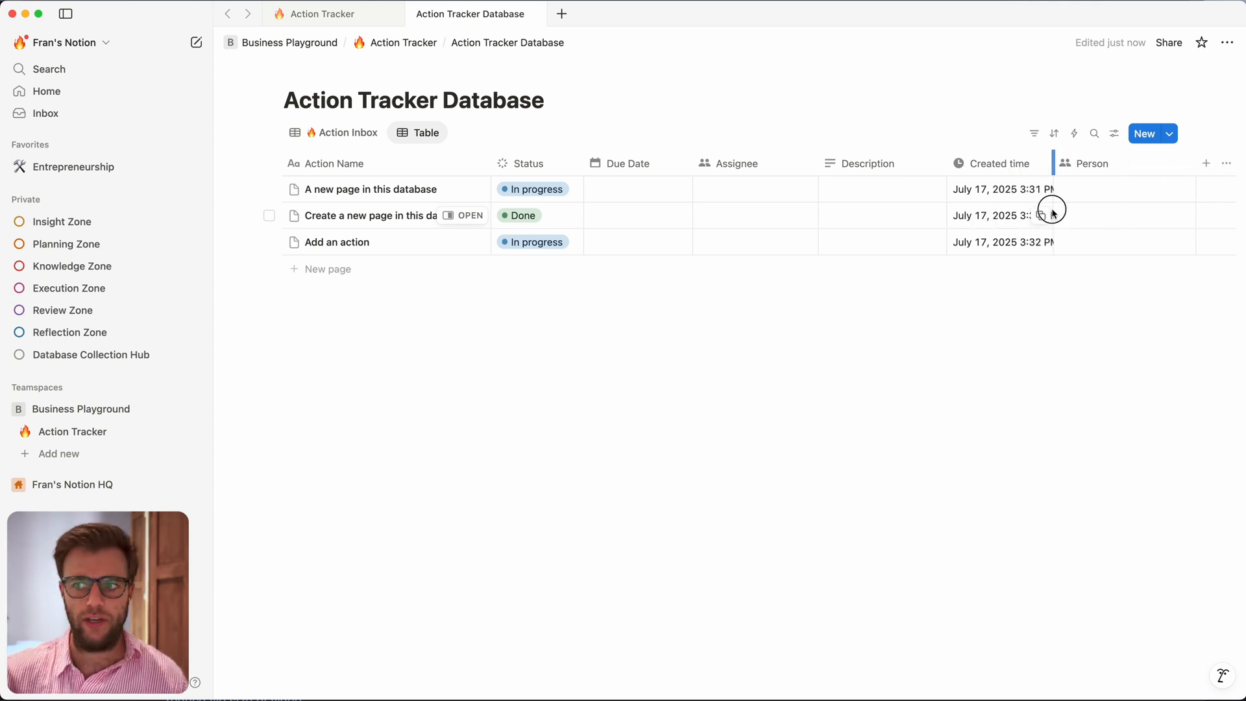
pyautogui.moveTo(1051, 211); pyautogui.dragTo(1073, 214)
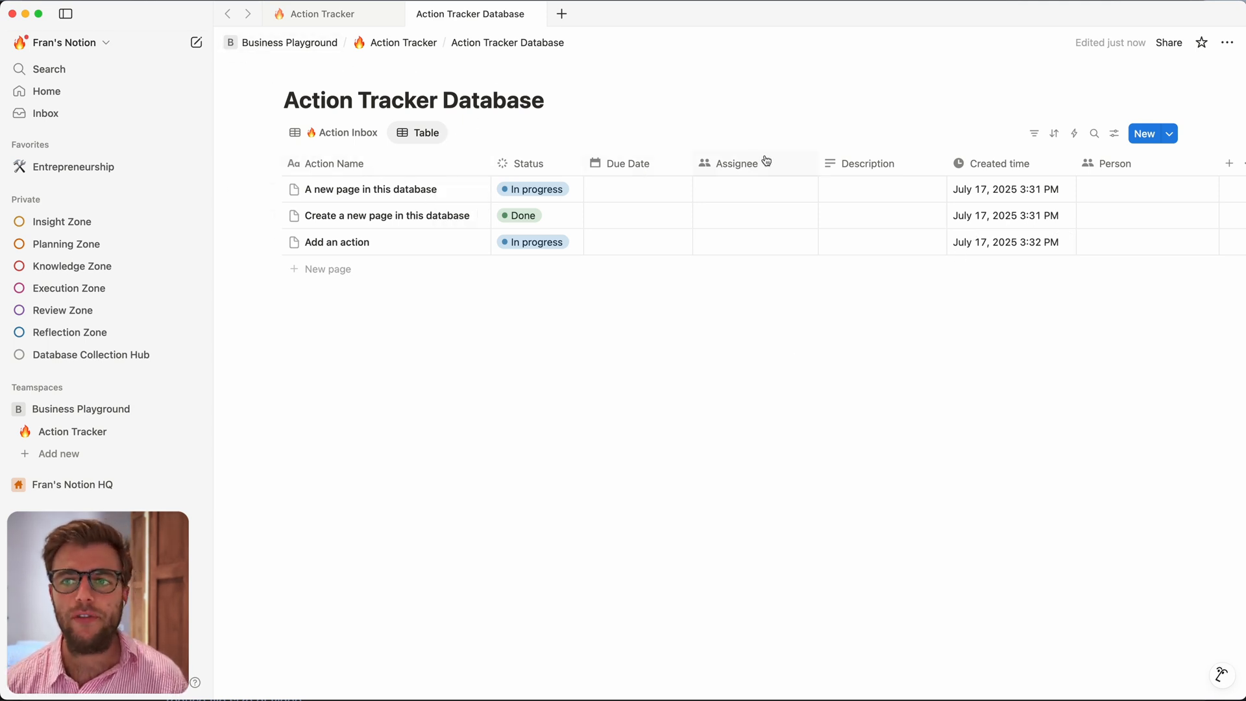
# Step: Check off Proper naming, Description, Assignee, Due date and Meta-data in the Clarify list on the Action Tracker page
pyautogui.hotkey('ctrl', 'shift', 'Tab')
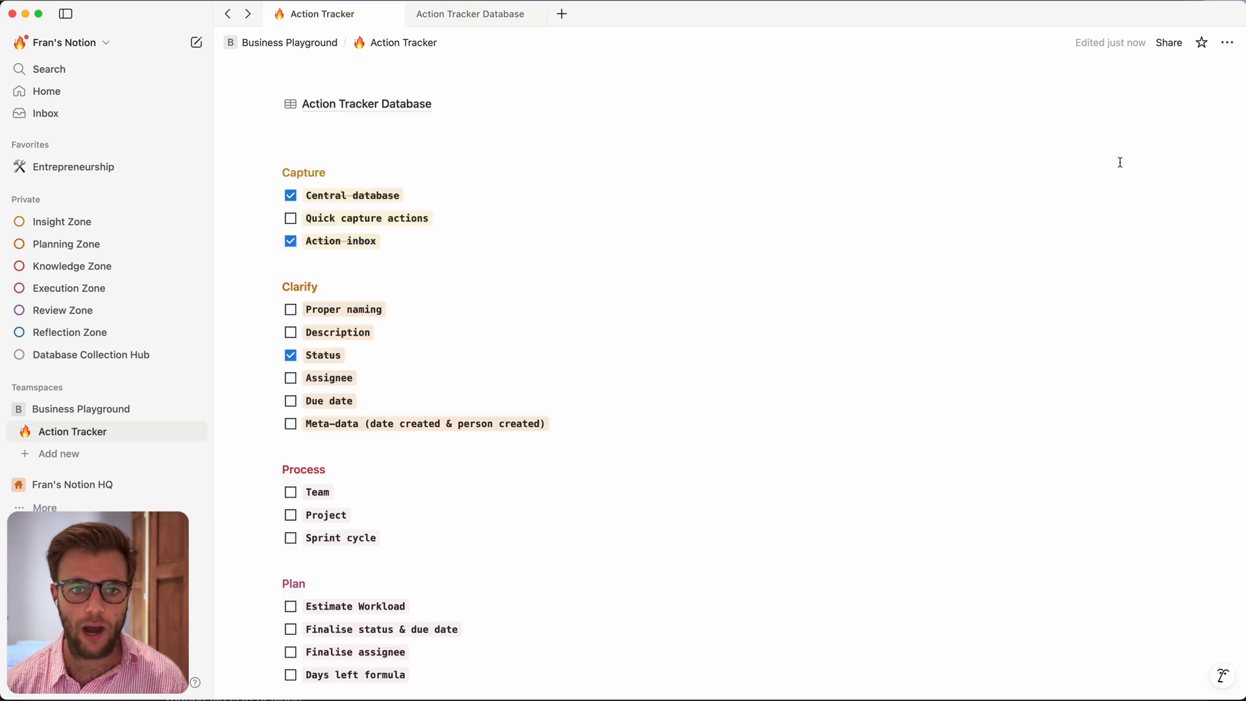
pyautogui.click(291, 309)
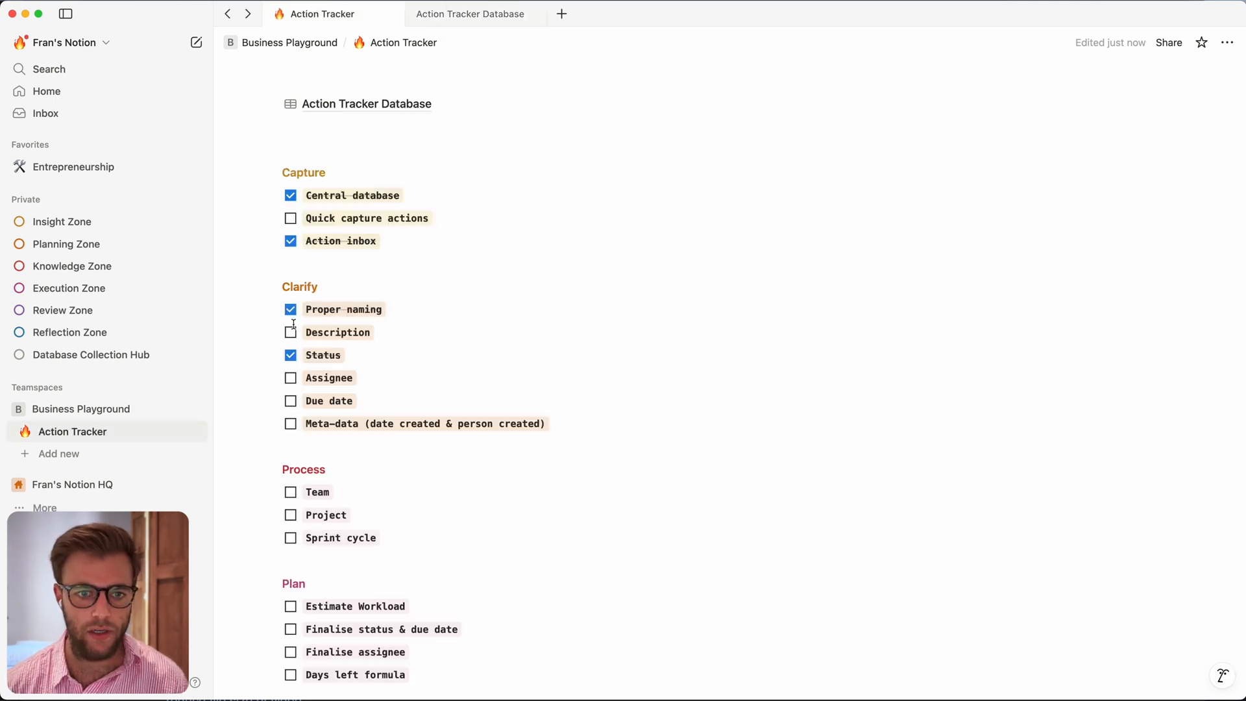
pyautogui.click(291, 377)
pyautogui.click(290, 400)
pyautogui.click(291, 423)
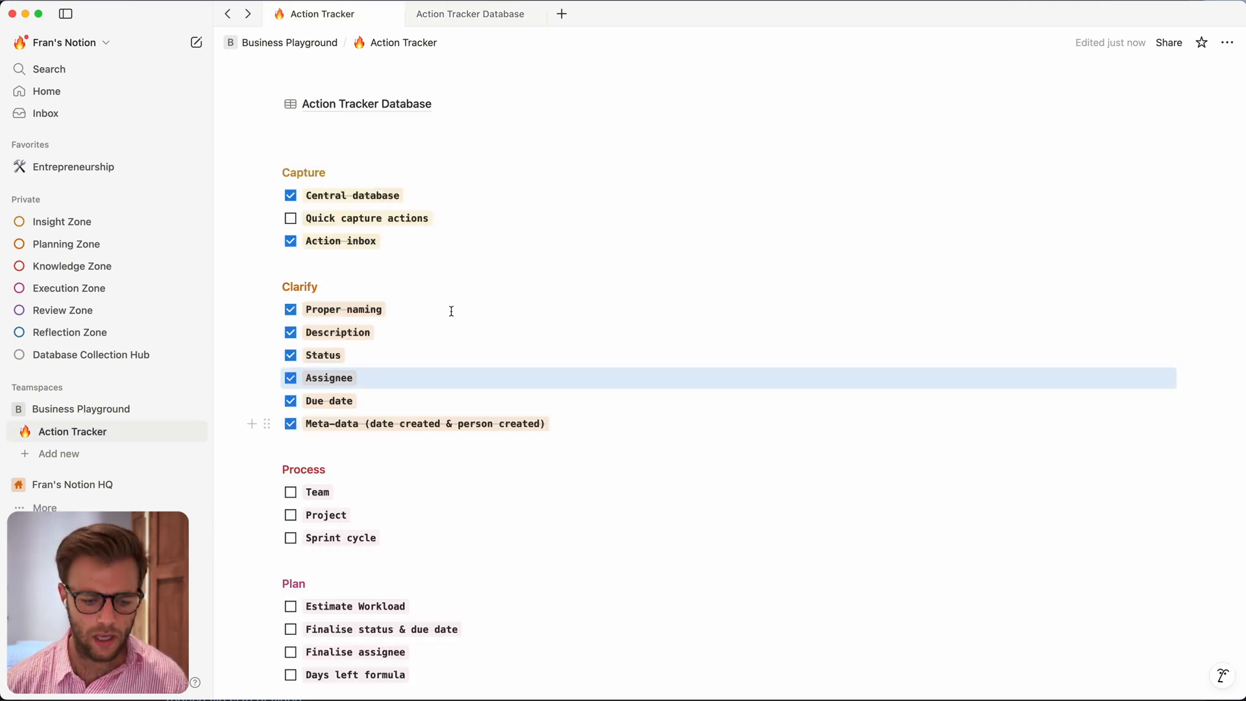
# Step: In the database's Action Inbox view, add an action named "Add an action" and move the Status column behind Due Date
pyautogui.hotkey('ctrl', 'Tab')
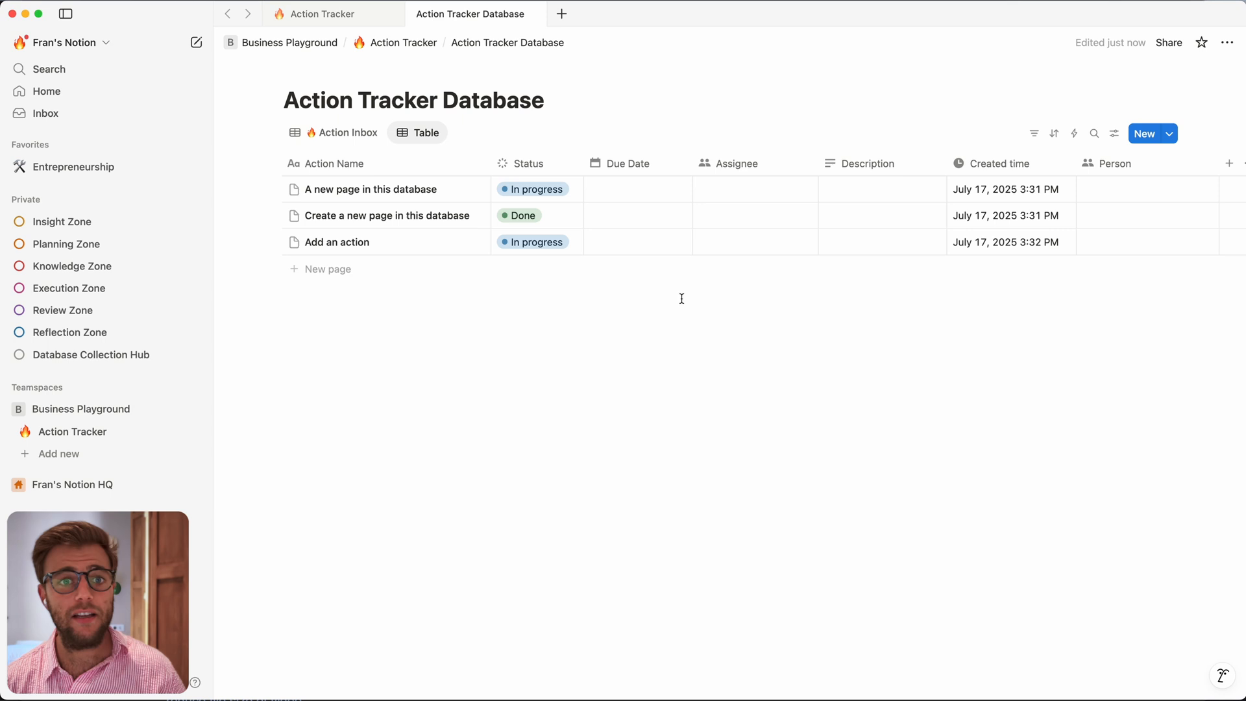
pyautogui.click(334, 134)
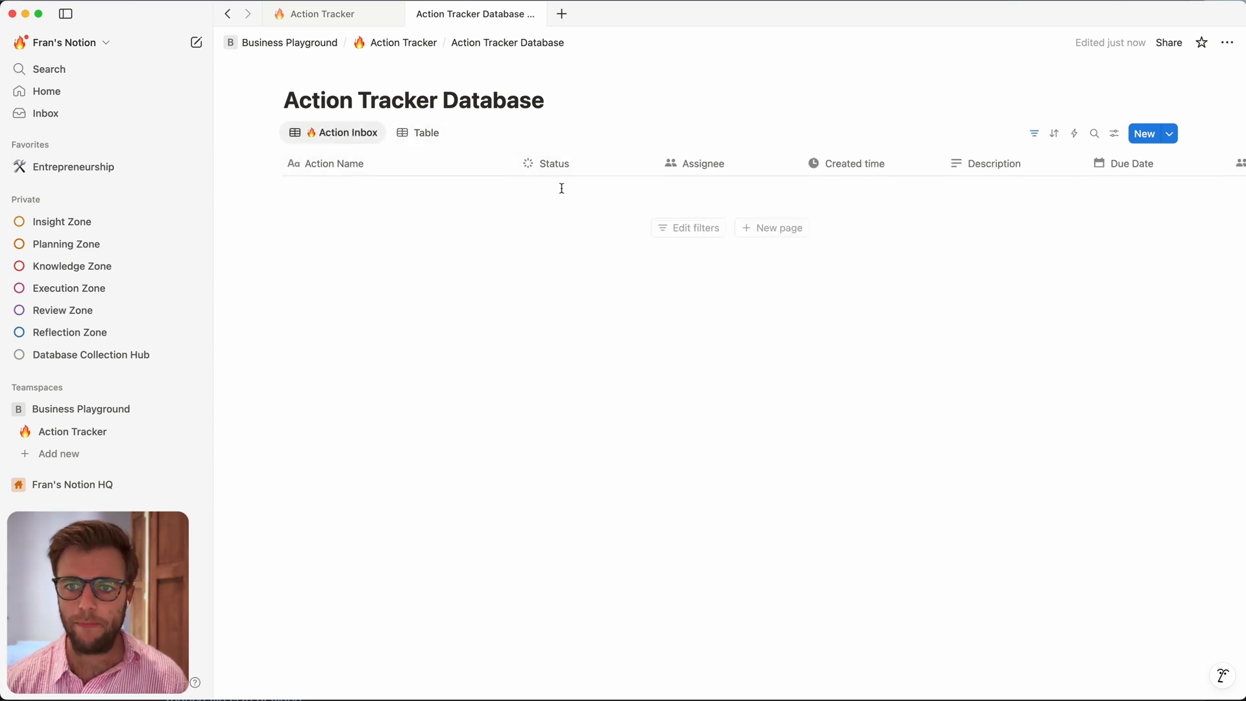
pyautogui.click(793, 230)
pyautogui.write('Add')
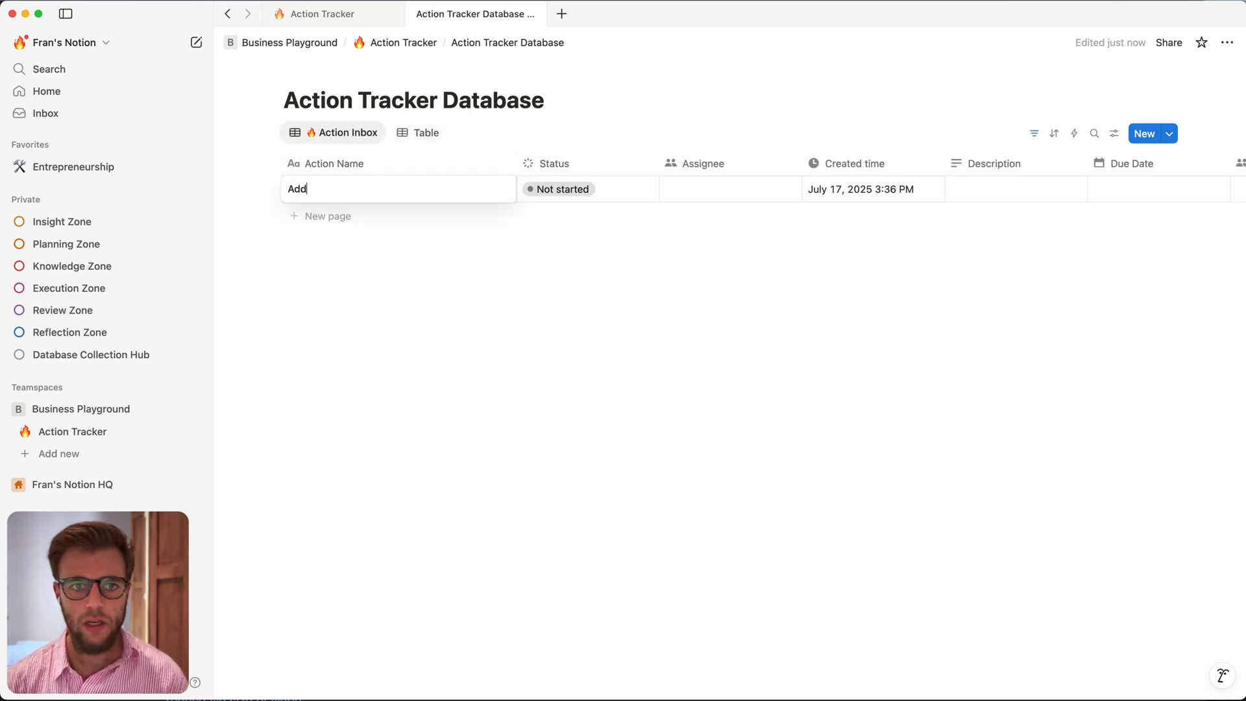
pyautogui.write(' an action')
pyautogui.press('Escape')
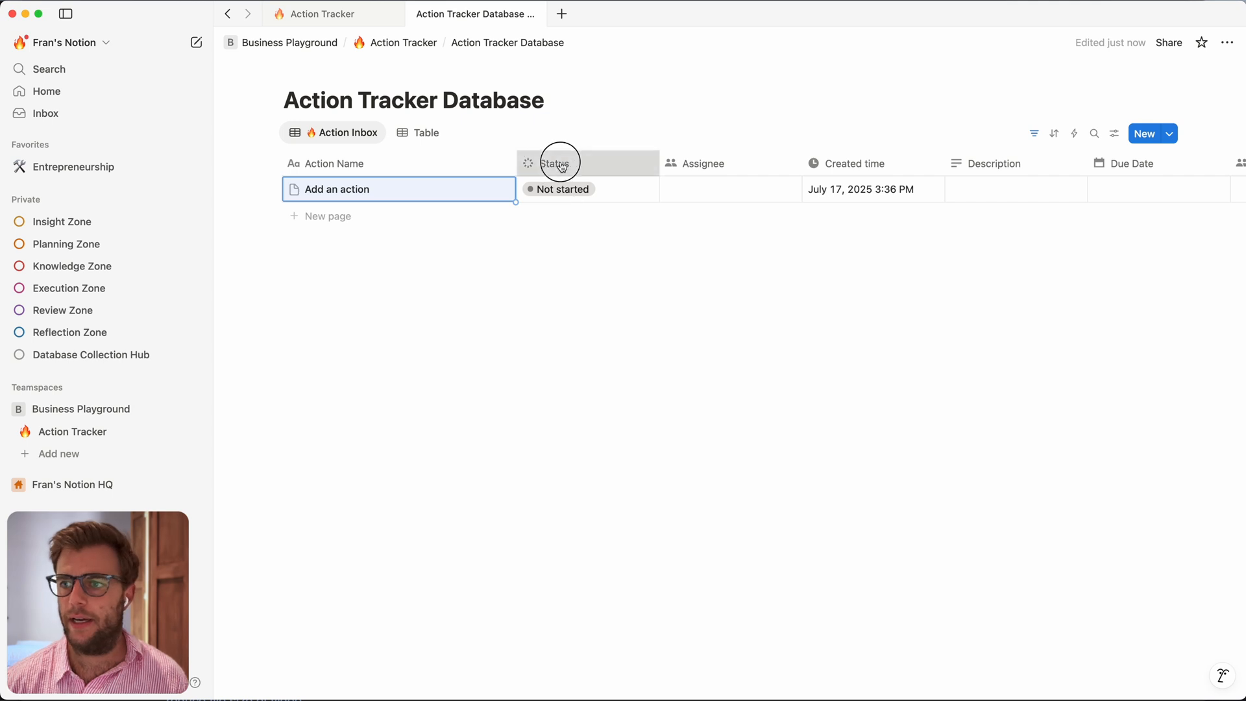
pyautogui.moveTo(562, 167); pyautogui.dragTo(1112, 166)
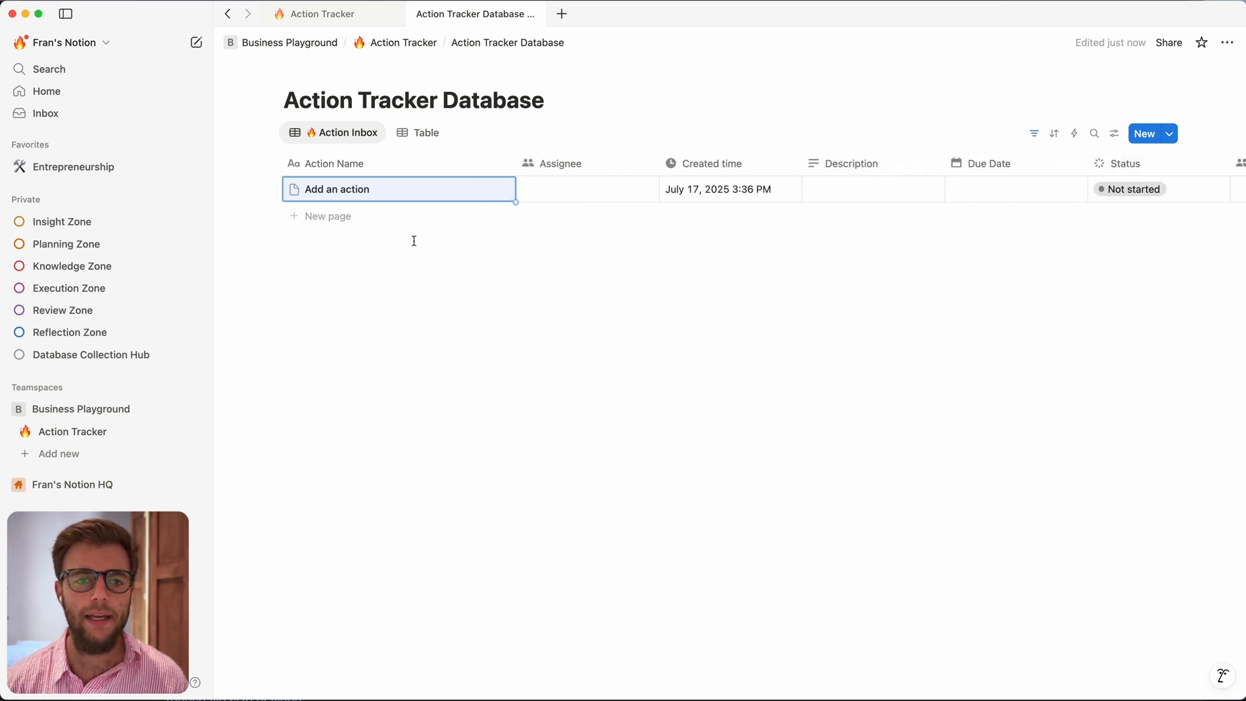
pyautogui.click(441, 301)
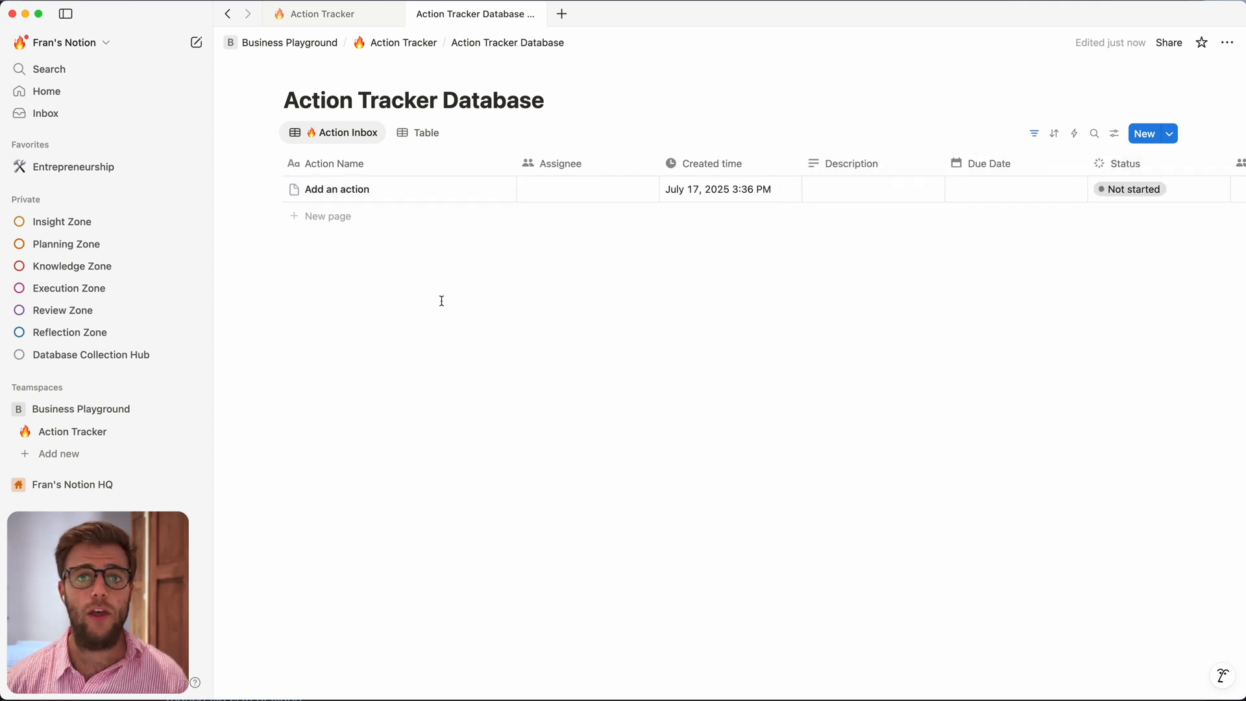
# Step: Rename the new inbox action to "Create the first 10 sheets for the pitchdesk"
pyautogui.click(392, 195)
pyautogui.press('super+a')
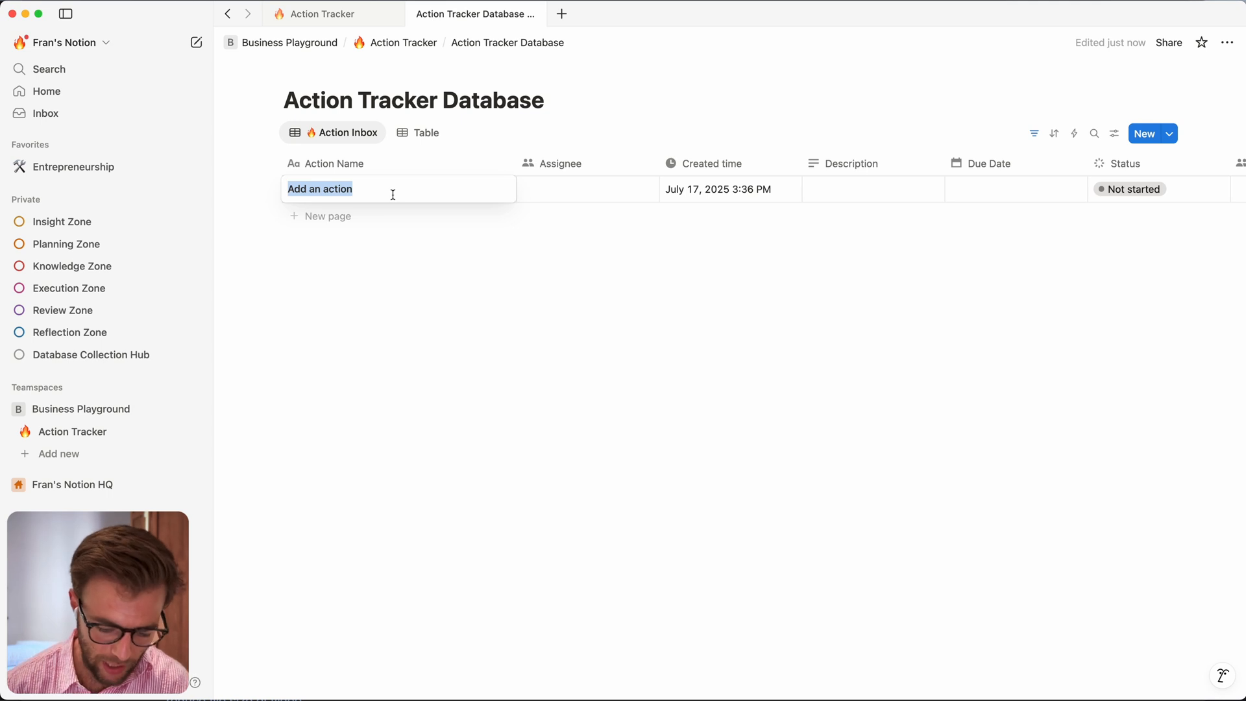
pyautogui.write('W')
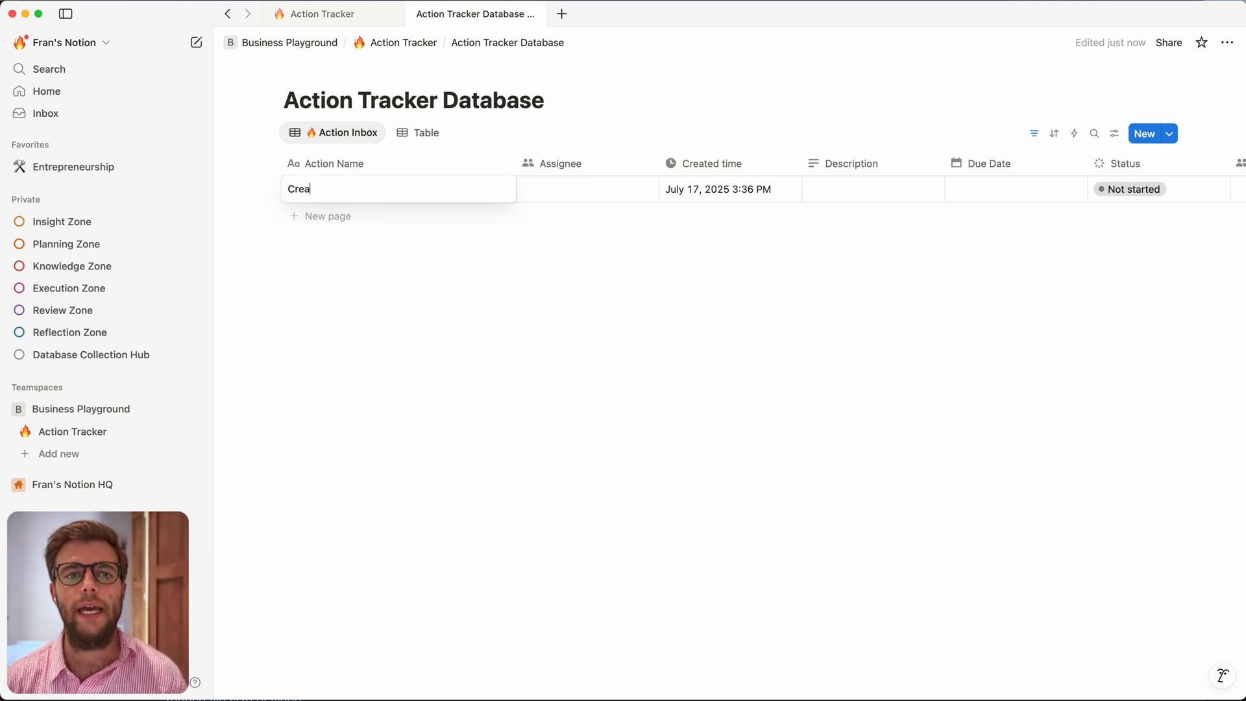
pyautogui.write(' shee')
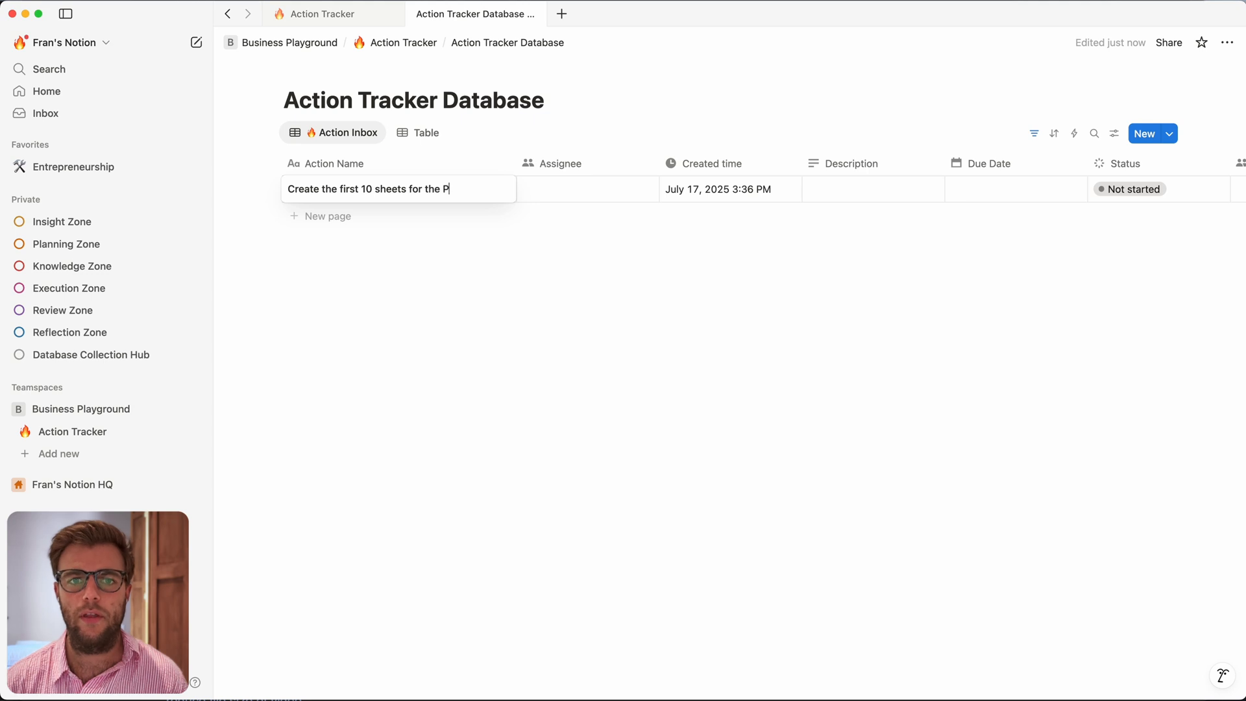
pyautogui.write('ts for the pitch')
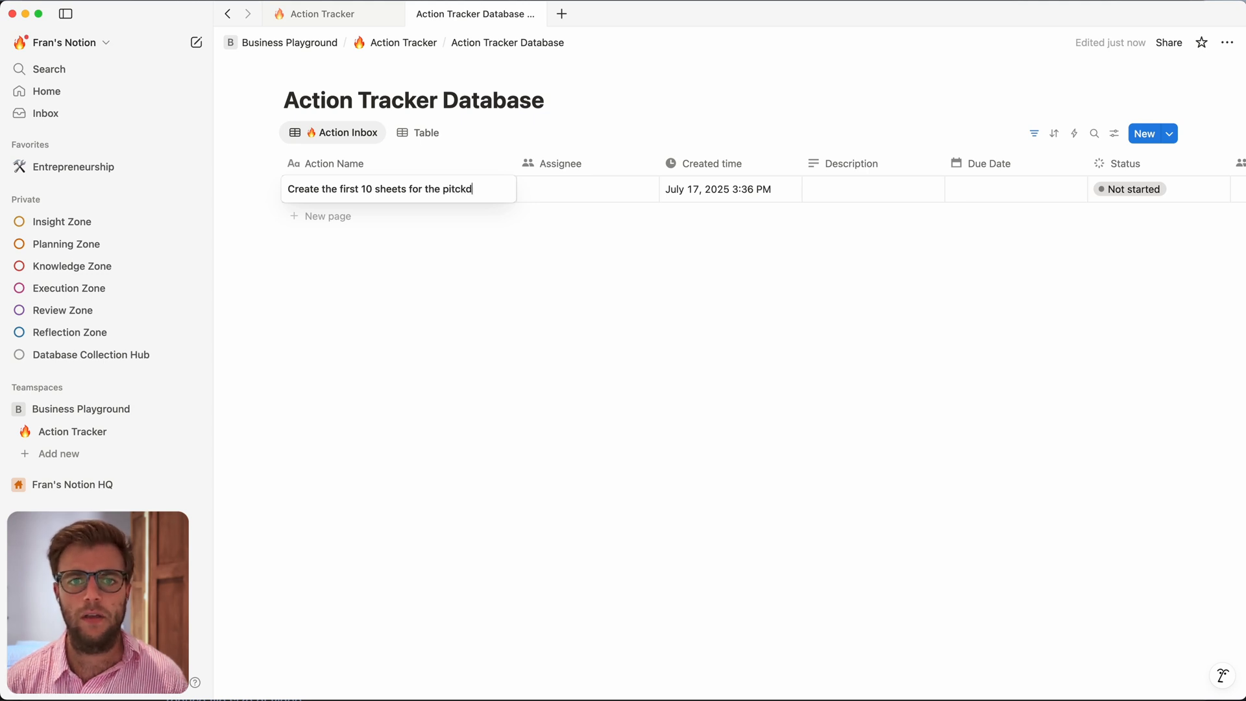
pyautogui.press('BackSpace')
pyautogui.press('BackSpace')
pyautogui.press('BackSpace')
pyautogui.write('chdesk')
pyautogui.press('Escape')
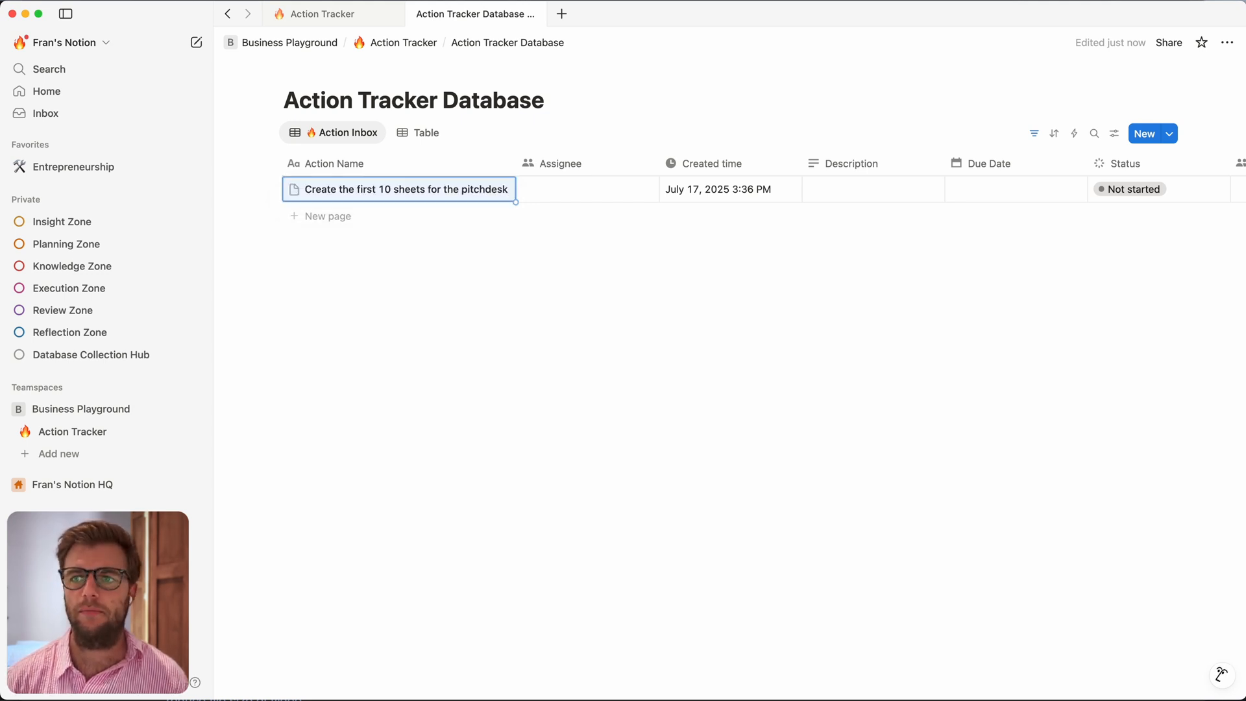
# Step: Move Description beside Action Name and enter a note that a named colleague pitches next week, so the first 10 GTM strategy sheets should be prepped
pyautogui.moveTo(850, 163); pyautogui.dragTo(590, 173)
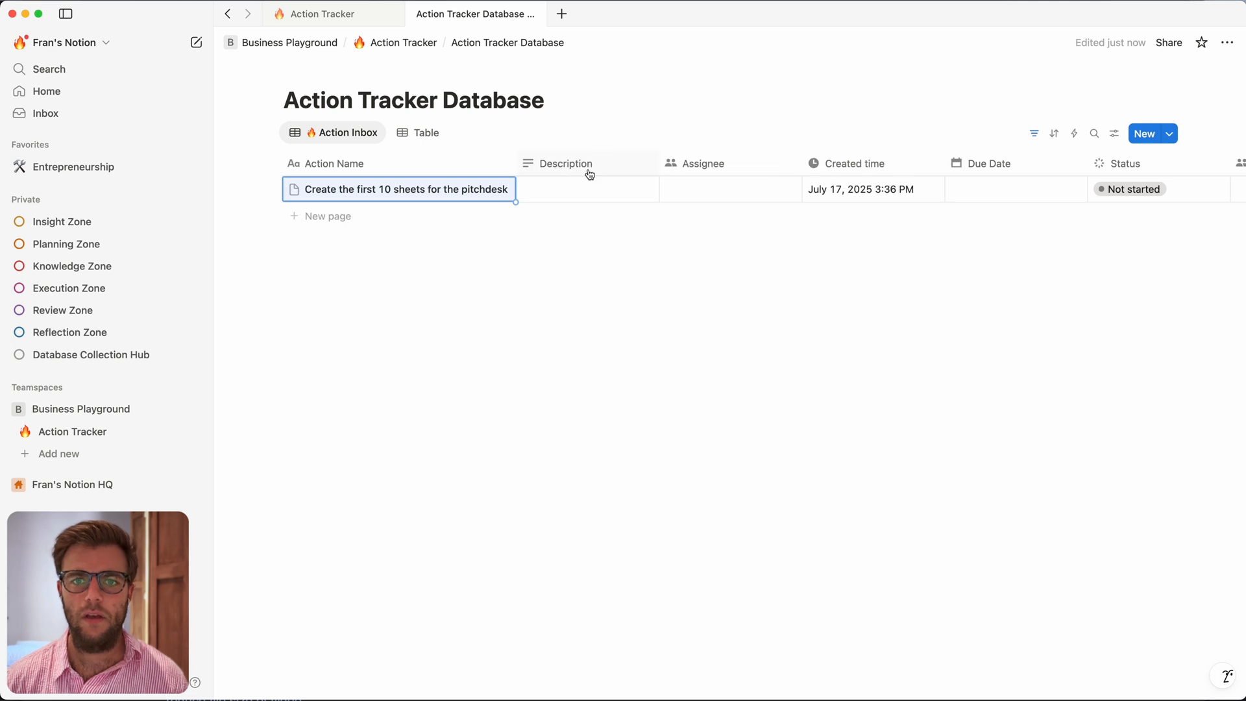
pyautogui.click(566, 190)
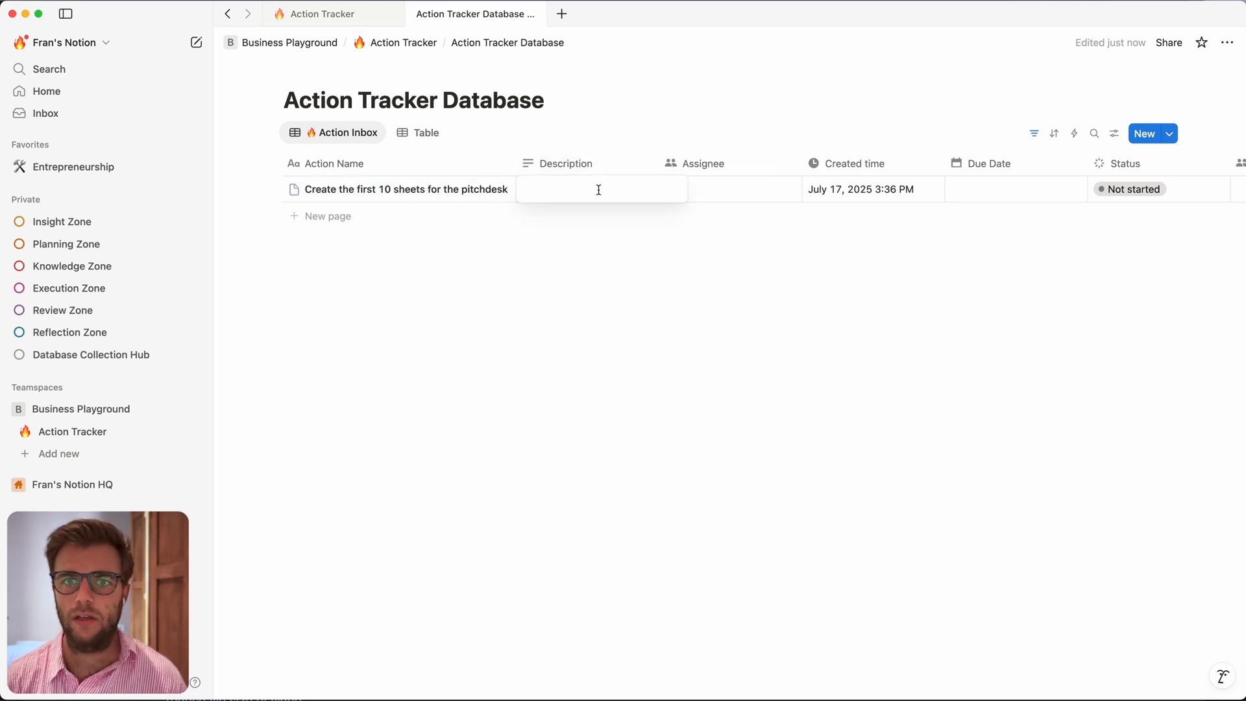
pyautogui.write('Hardo')
pyautogui.press('BackSpace')
pyautogui.press('BackSpace')
pyautogui.write('old is')
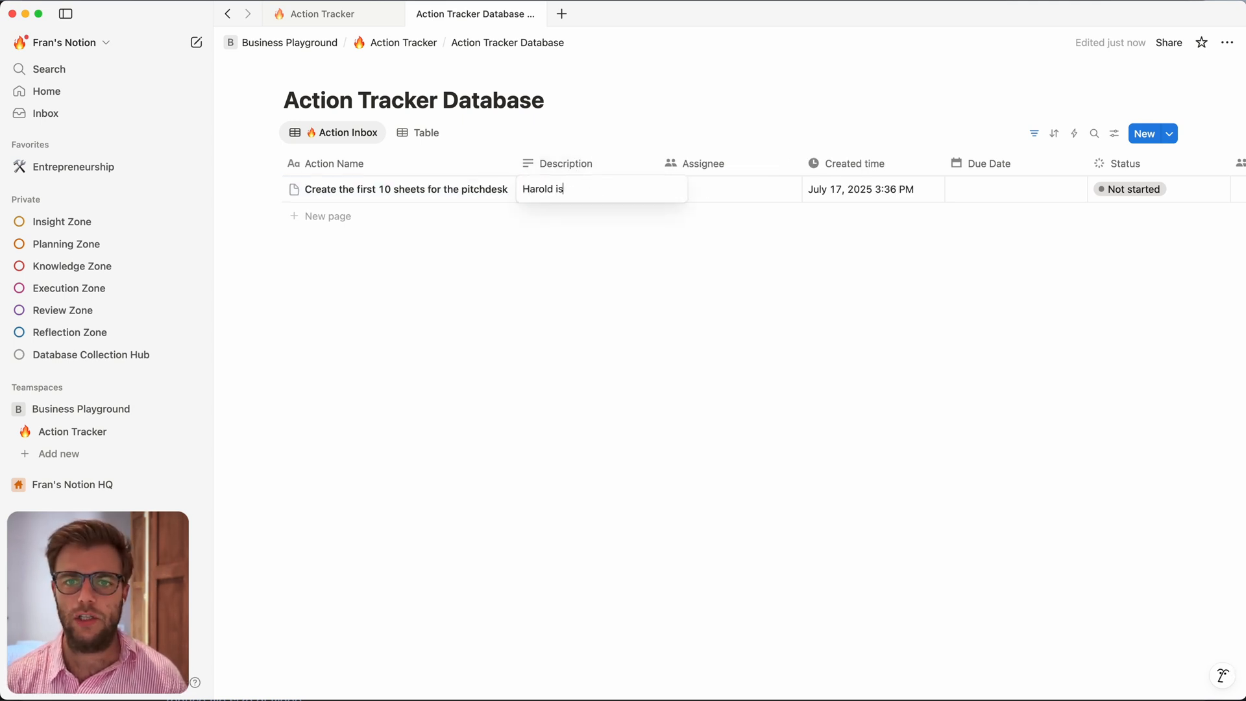
pyautogui.write(' doing the pitch next wee')
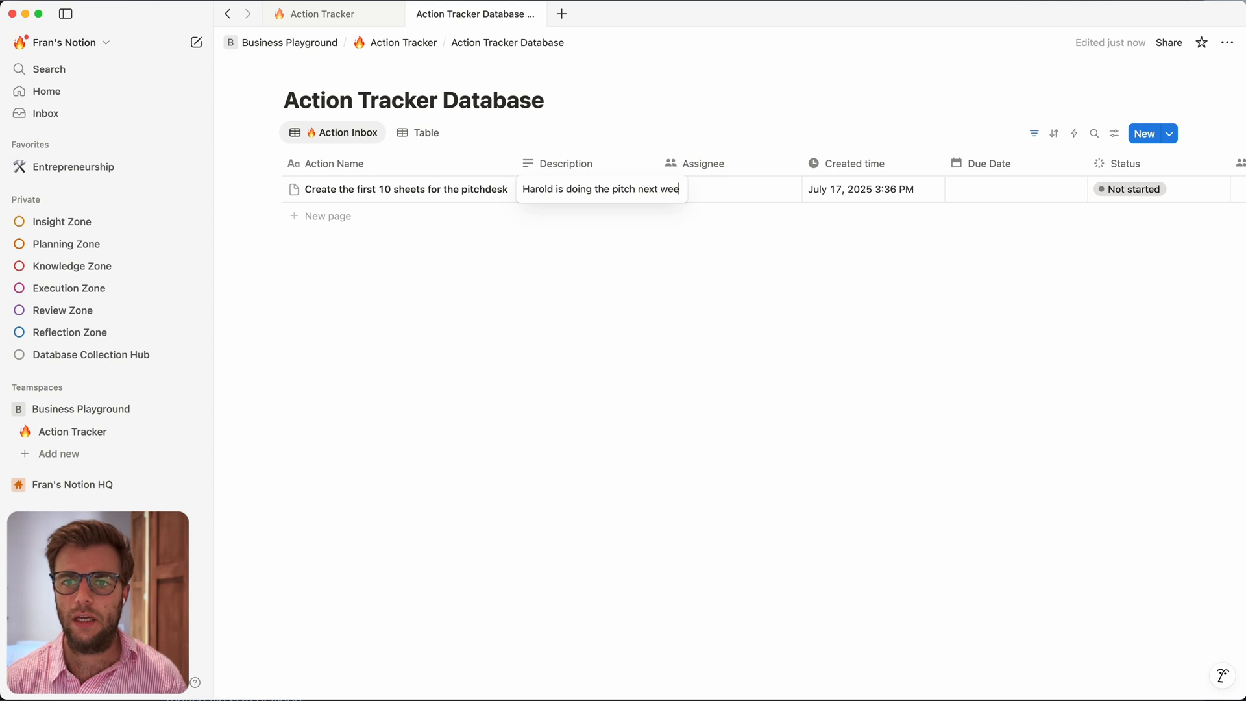
pyautogui.write('k, we should prep the ')
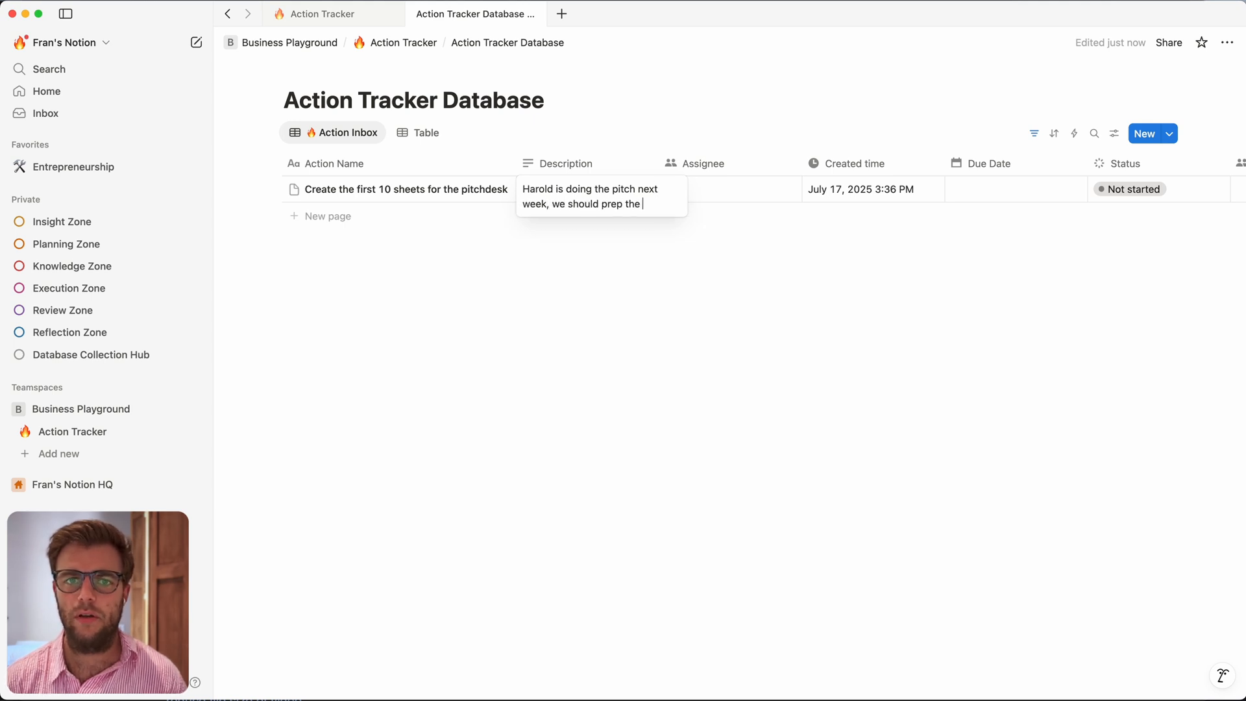
pyautogui.write('first 10 sheets on')
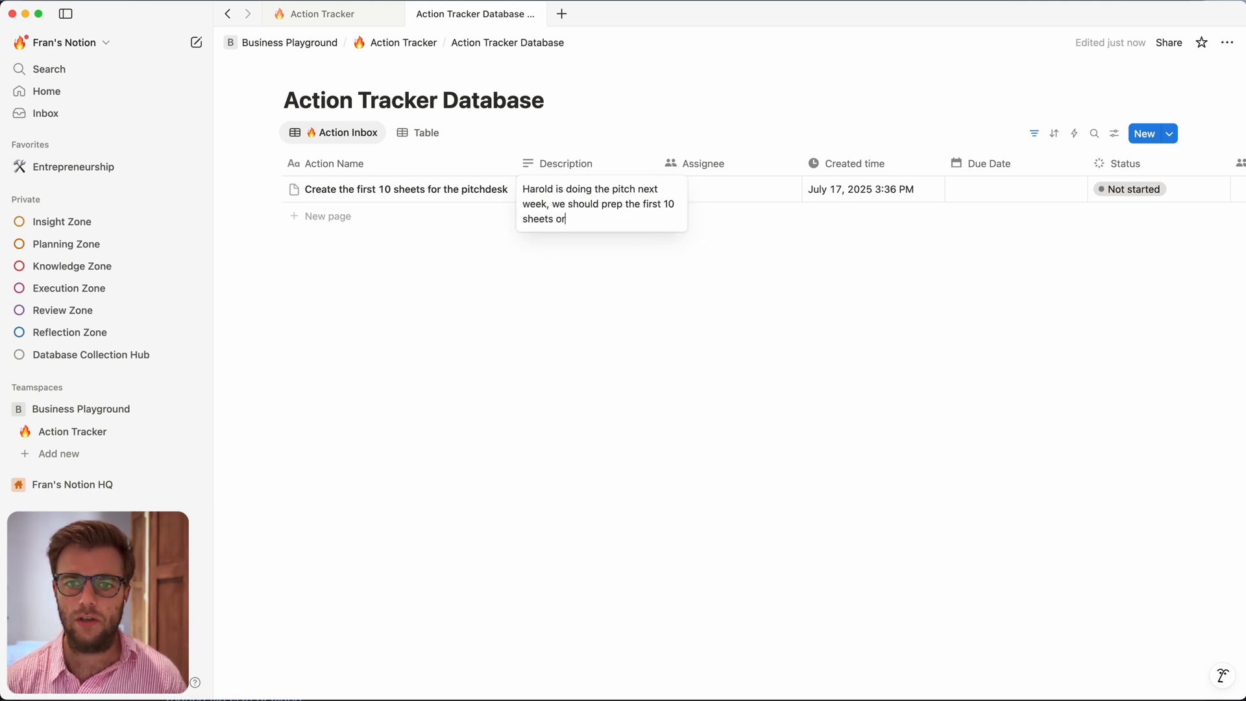
pyautogui.write(' the GTM str')
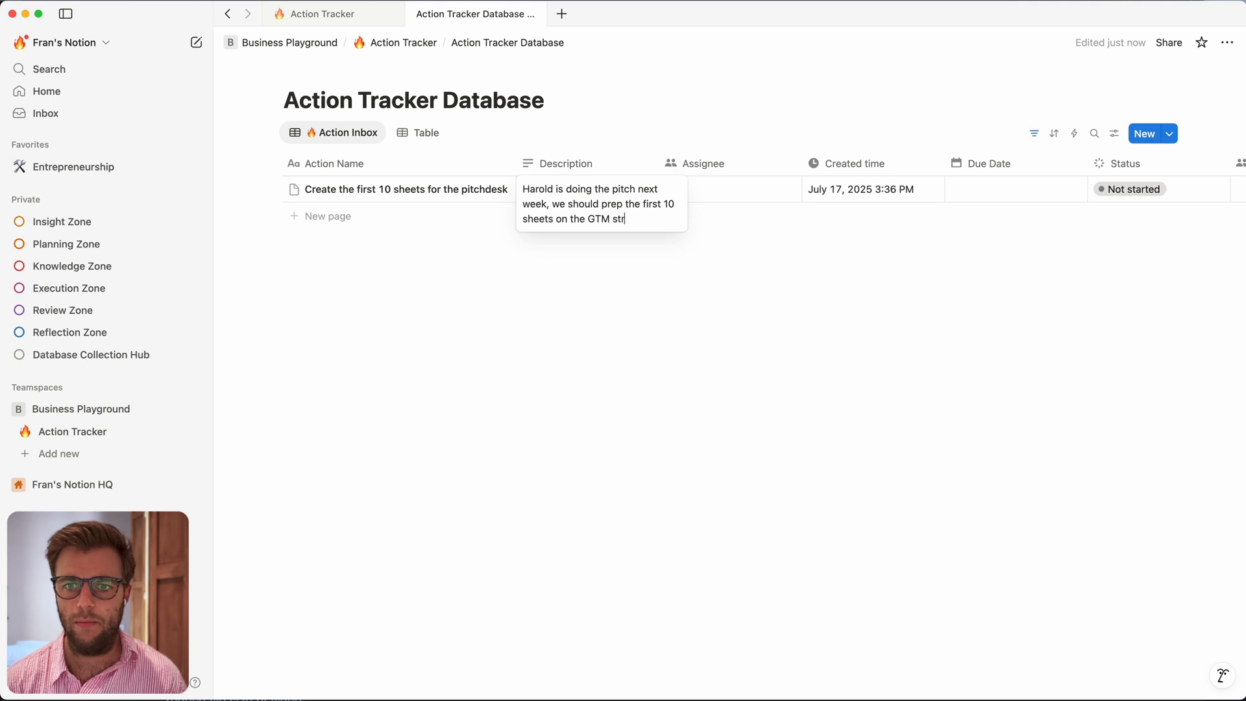
pyautogui.write('ategy.')
pyautogui.click(725, 293)
# Step: Move the Due Date column directly after Assignee, set the action's due date to July 24, 2025, and narrow the column slightly
pyautogui.click(730, 190)
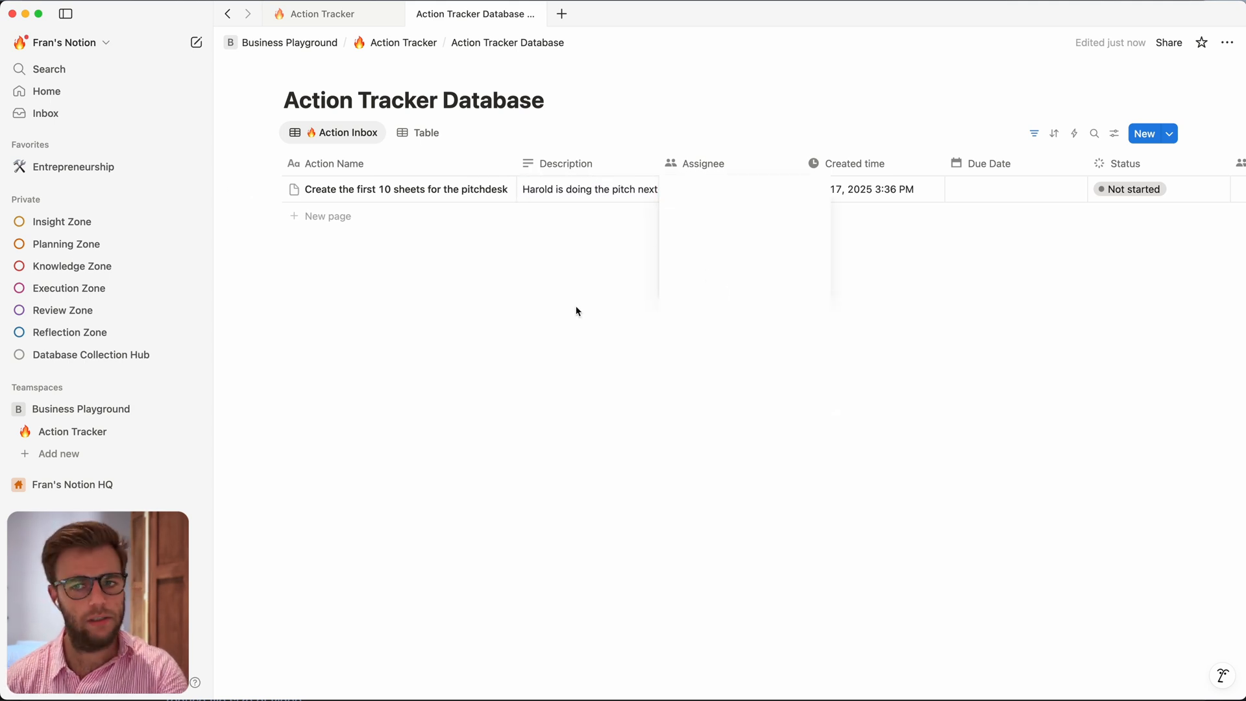
pyautogui.press('Escape')
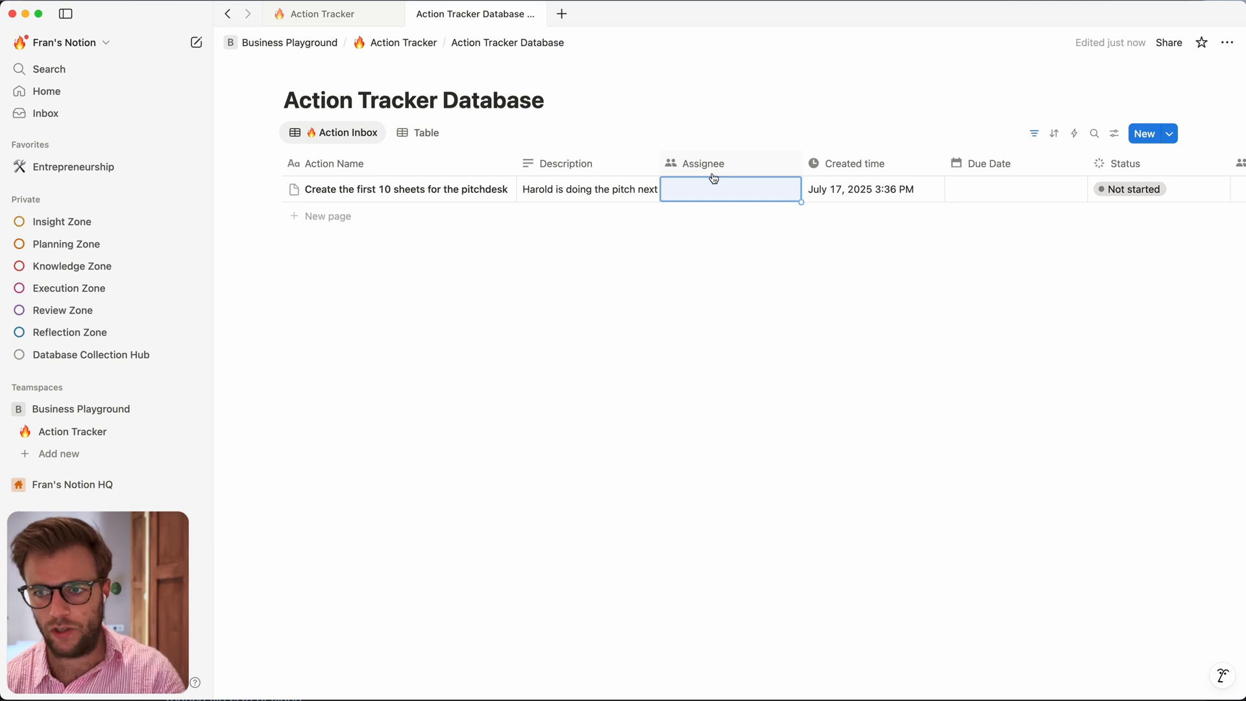
pyautogui.hscroll(4, 765, 272)
pyautogui.moveTo(844, 164); pyautogui.dragTo(746, 171)
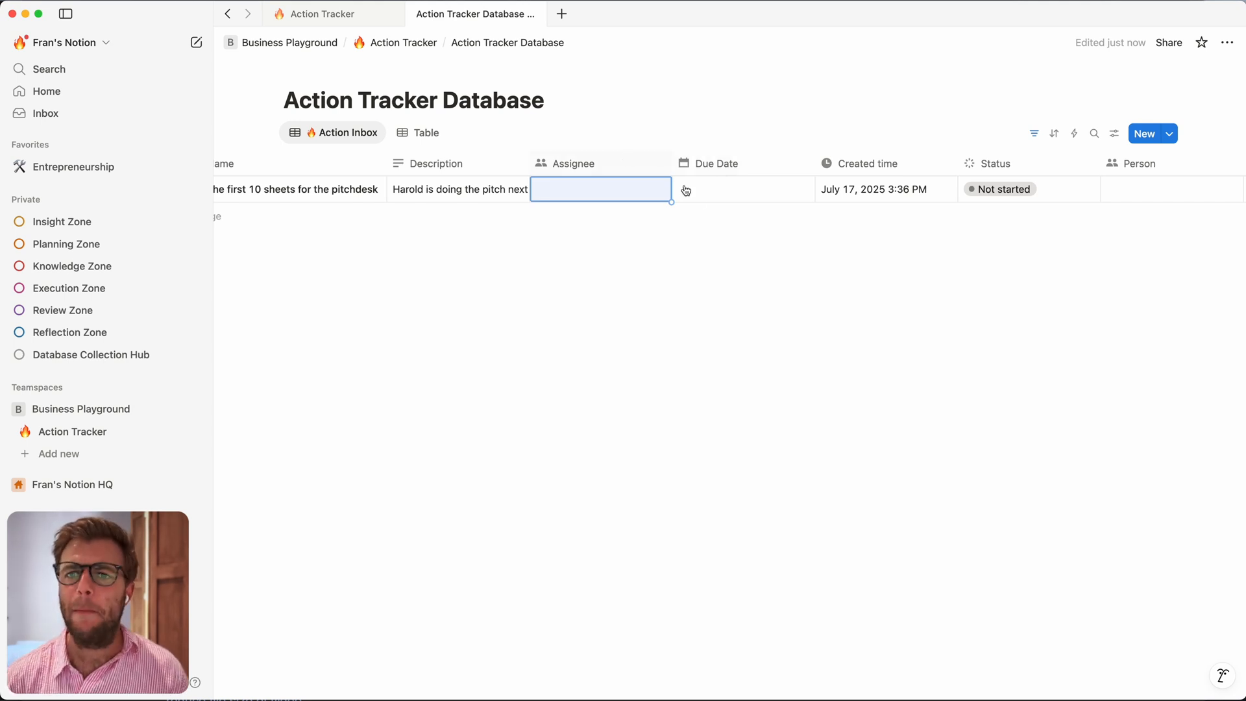
pyautogui.click(719, 194)
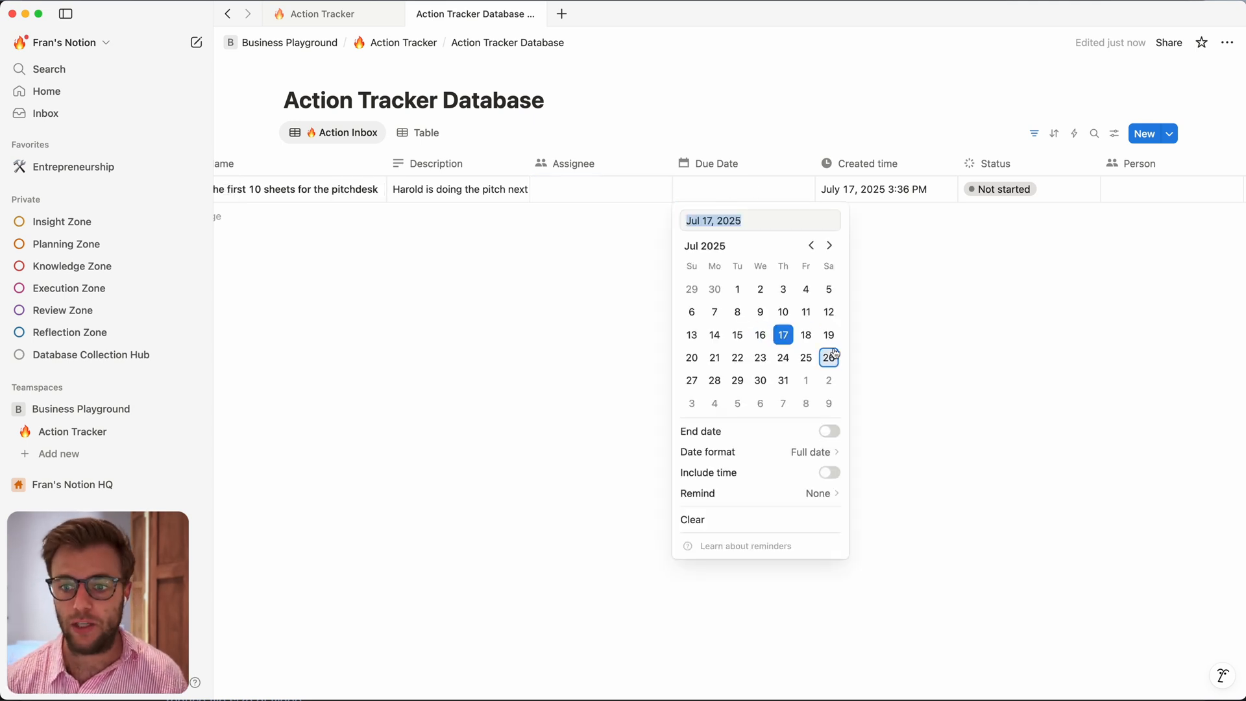
pyautogui.click(783, 358)
pyautogui.click(570, 279)
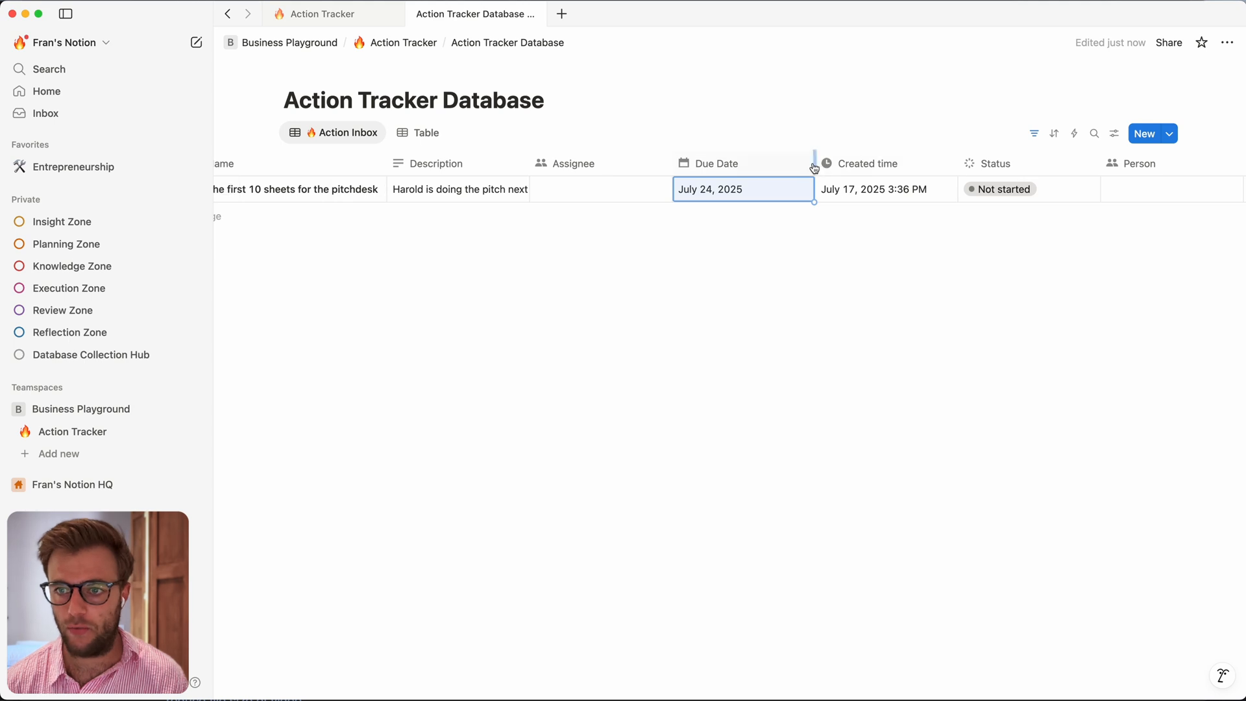
pyautogui.moveTo(813, 164); pyautogui.dragTo(792, 163)
pyautogui.press('super+Tab')
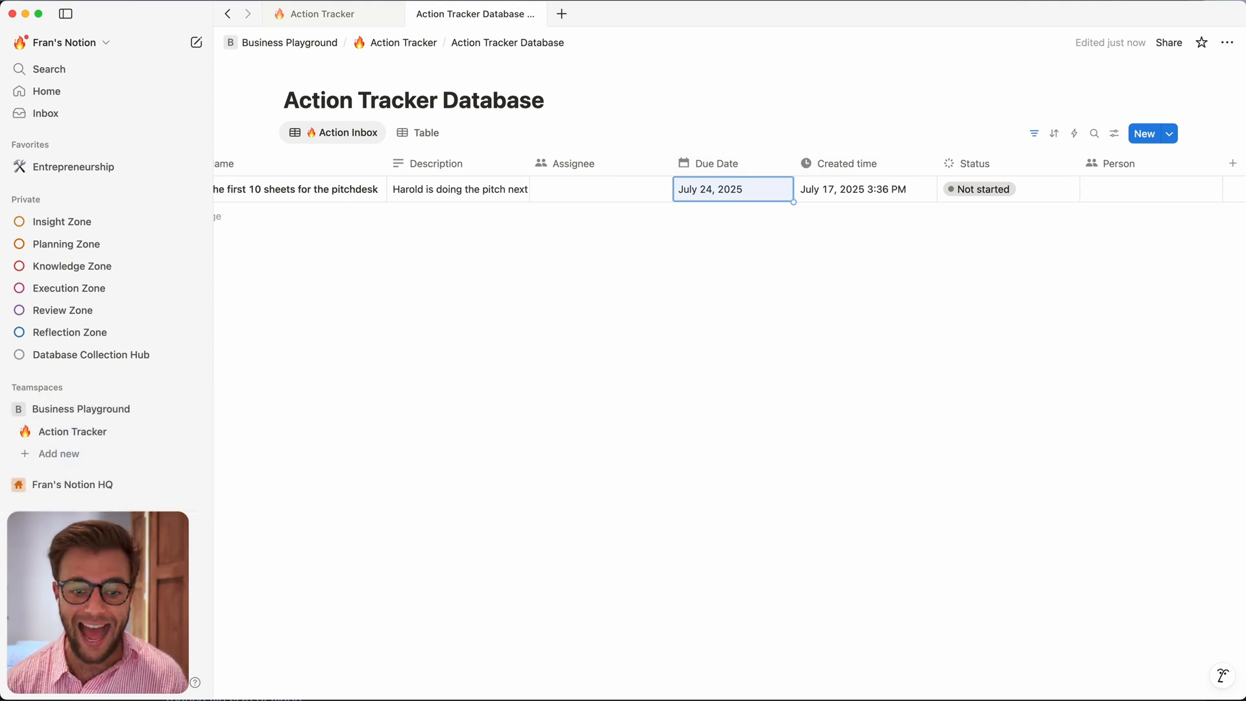
pyautogui.click(647, 444)
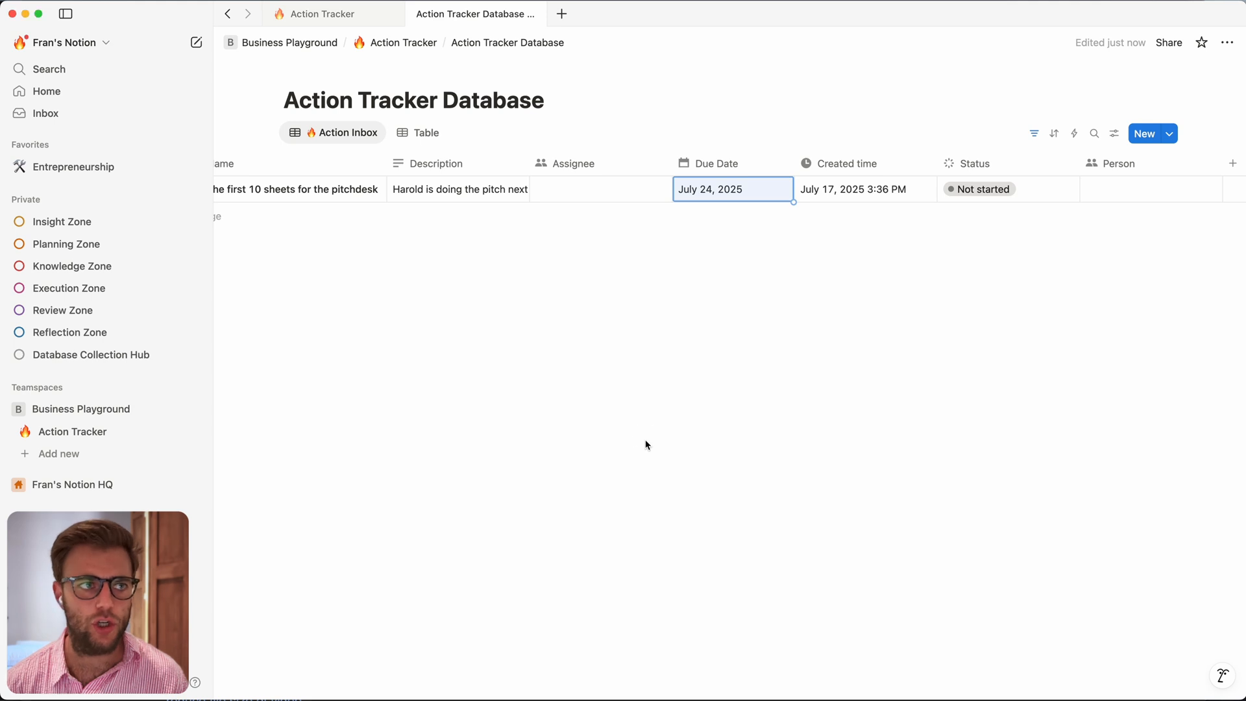
pyautogui.click(8, 1)
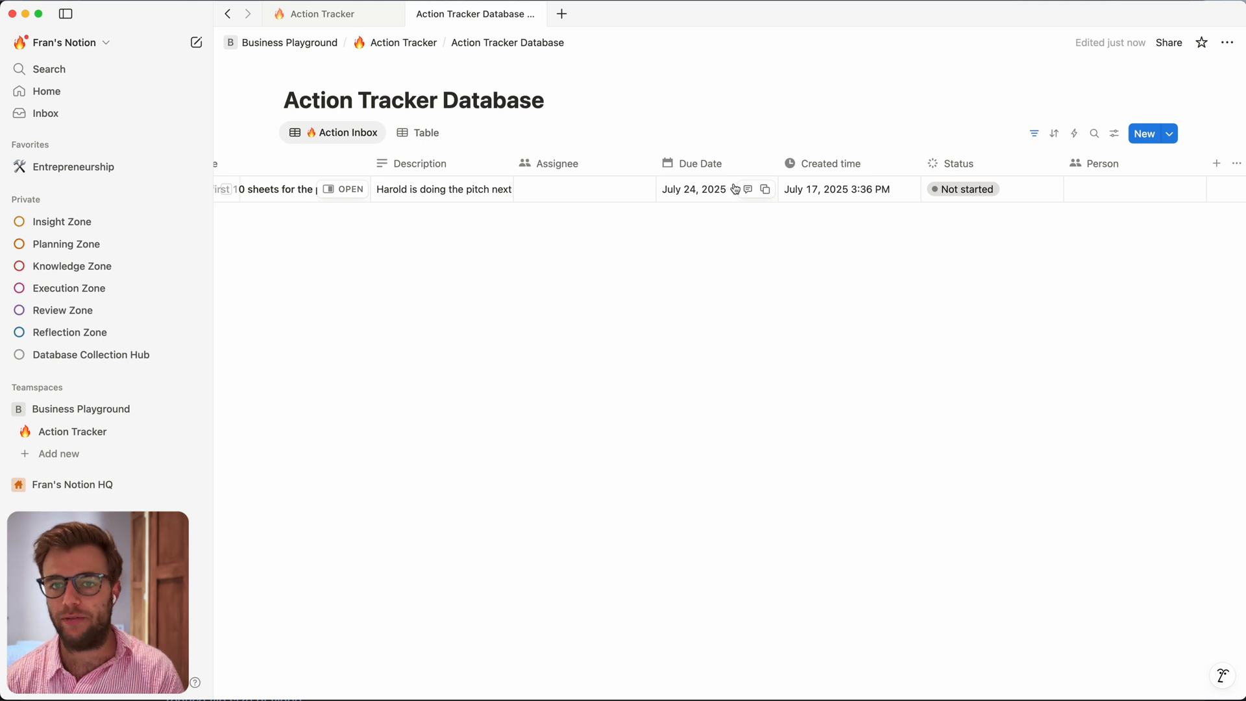
pyautogui.hscroll(3, 804, 236)
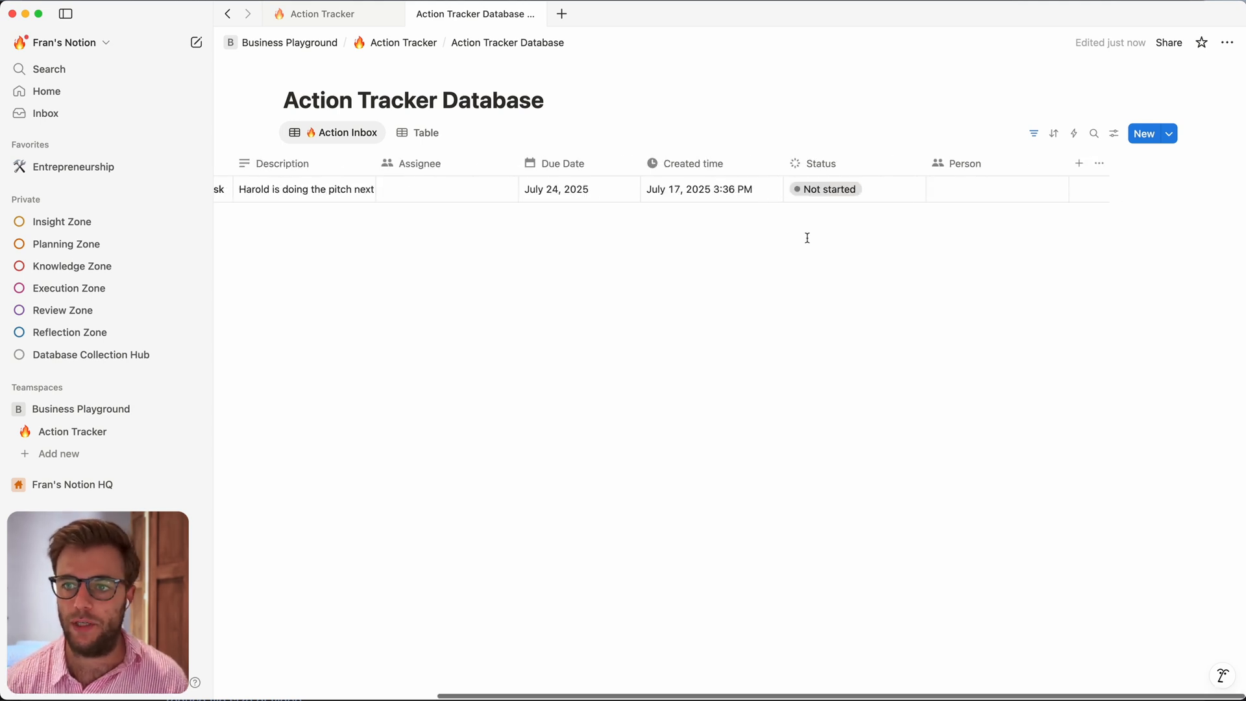
# Step: Add a formula property named "formula" showing days until Due Date, orange under 15, yellow under 30, green under 45, gray under 60, and red "Overdue" when past
pyautogui.click(1078, 163)
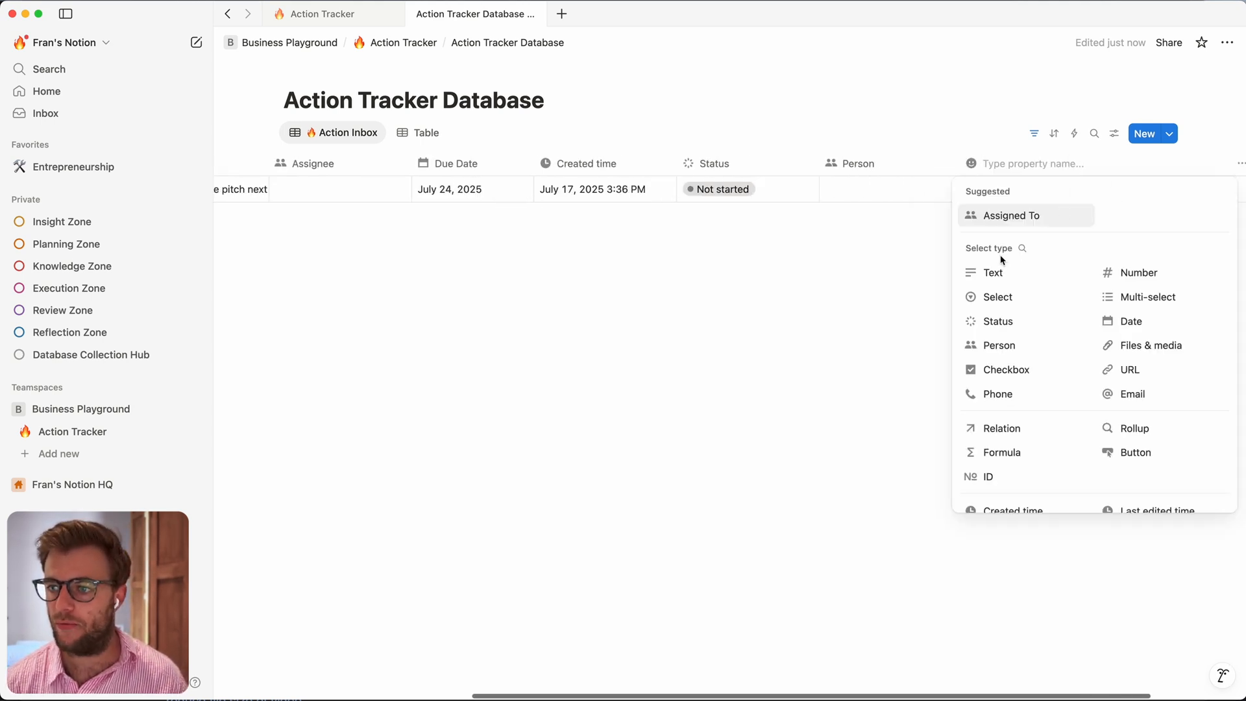
pyautogui.write('formula')
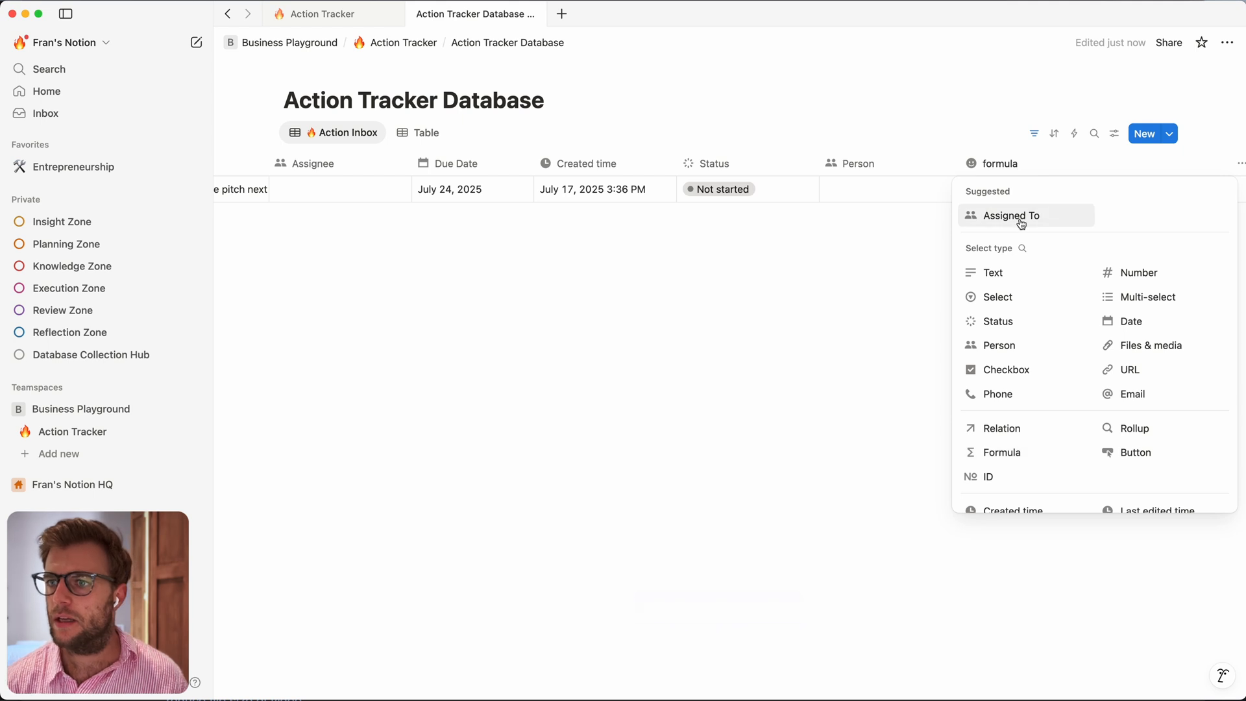
pyautogui.click(1022, 452)
pyautogui.click(1016, 188)
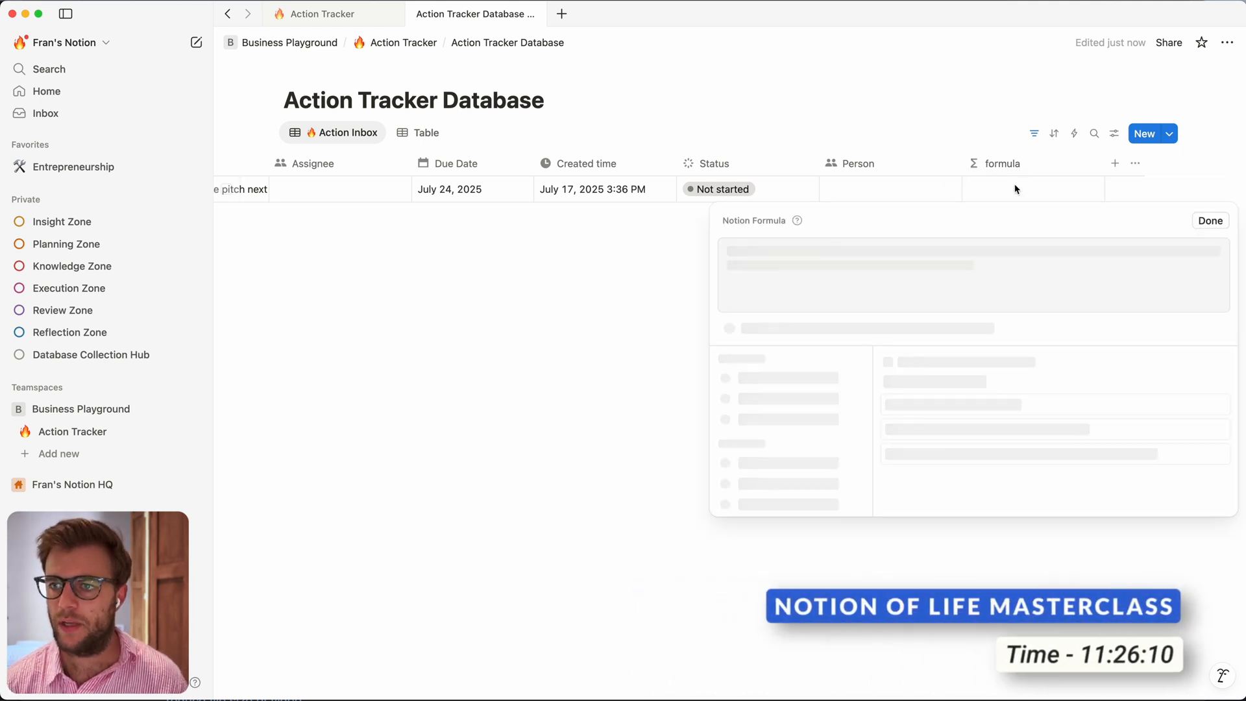
pyautogui.write('lets(daysLeft, dateBetween(Due Date, now(), "days"),     dayStyle, ifs(daysLeft < 15, "orange",         daysLeft < 30, "yellow",         daysLeft < 45, "green",         daysLeft < 60, "gray",         ""         ),       ifs(daysLeft >= 0, style("Due in " + daysLeft + " days", dayStyle, "b"),           daysLeft < 0, "! Overdue".style("red", "b"),           daysLeft == "", "")     )')
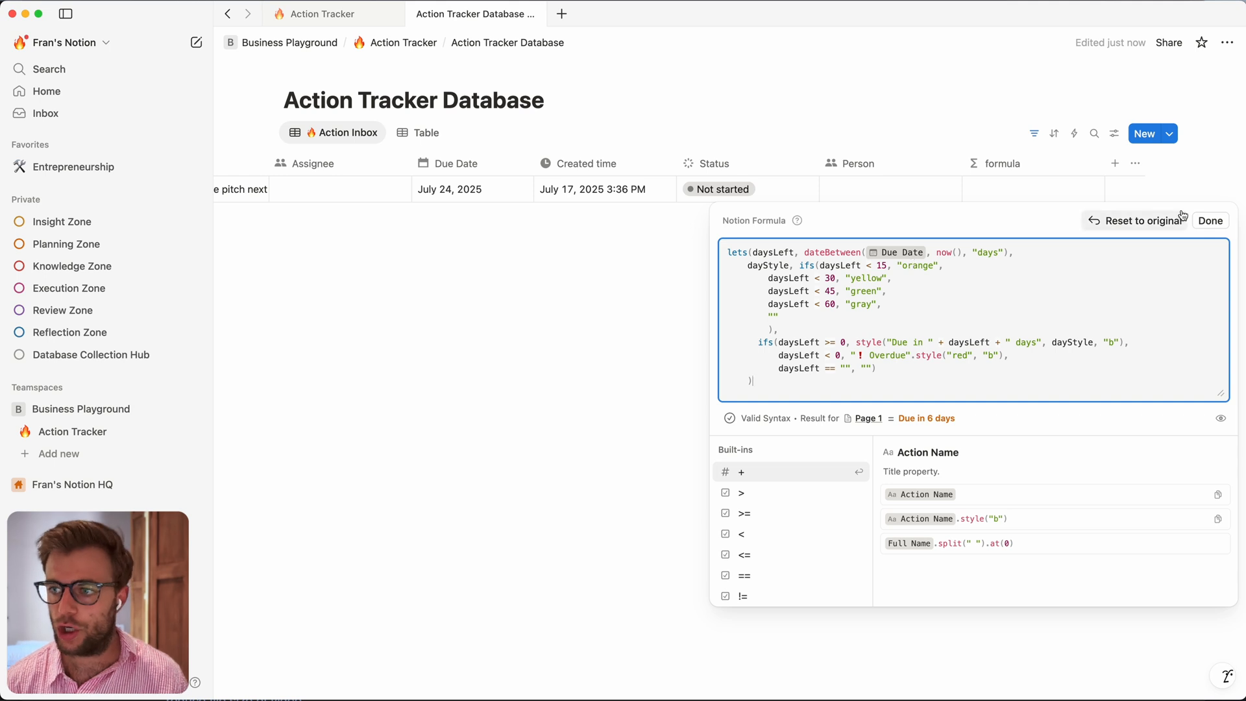
pyautogui.click(1210, 221)
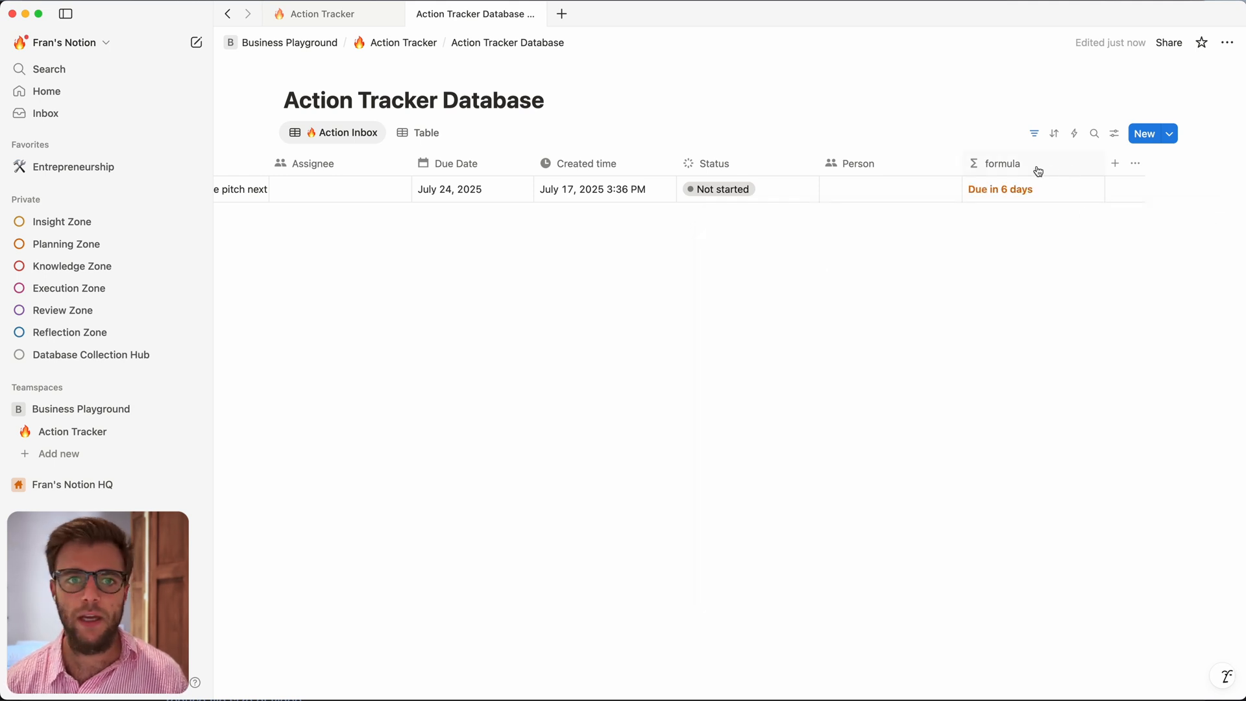
# Step: Move the formula column directly after Assignee and narrow it slightly
pyautogui.moveTo(1034, 169); pyautogui.dragTo(492, 183)
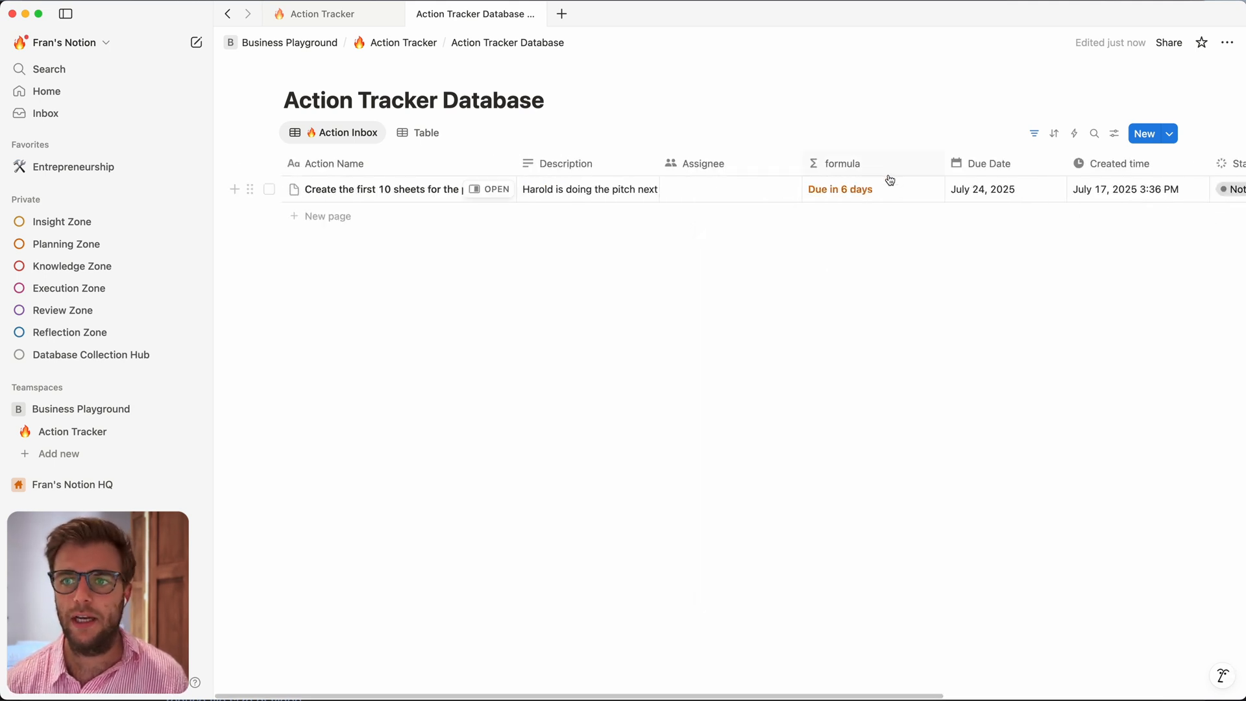
pyautogui.moveTo(944, 164); pyautogui.dragTo(891, 163)
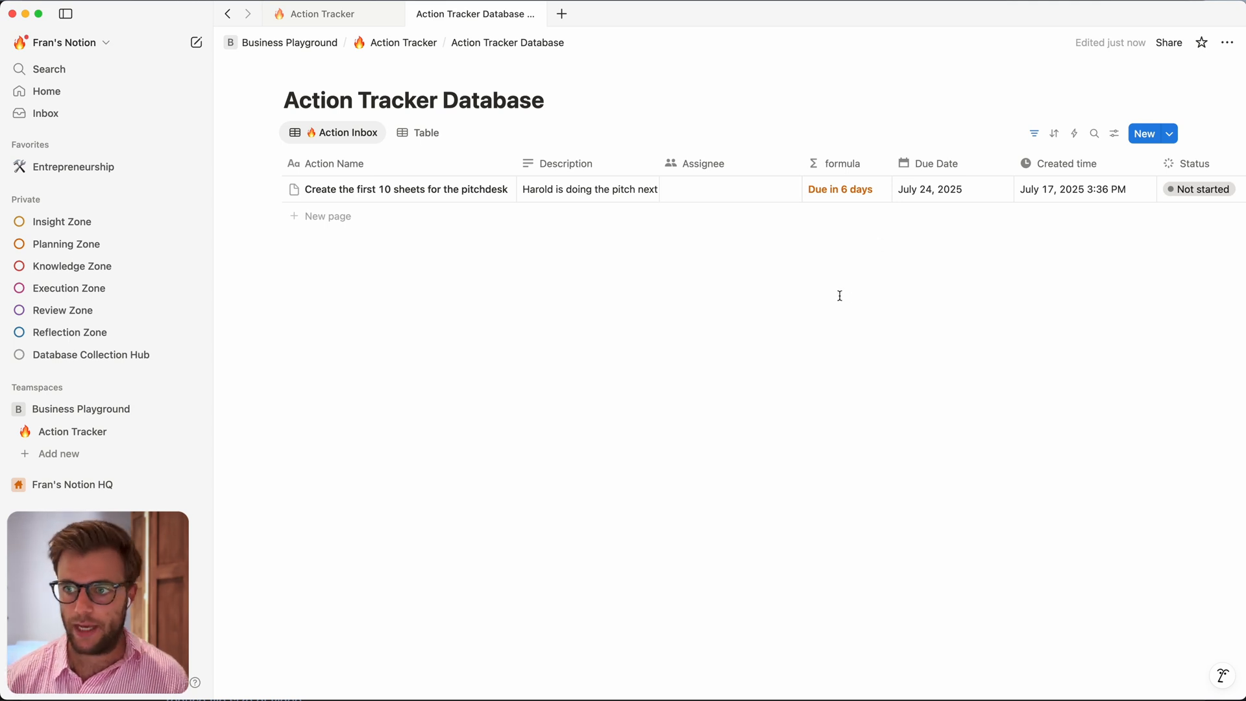
# Step: In the Action Tracker page's checklist, append a ™ symbol to the Process heading
pyautogui.click(311, 13)
pyautogui.scroll(-2, 241, 366)
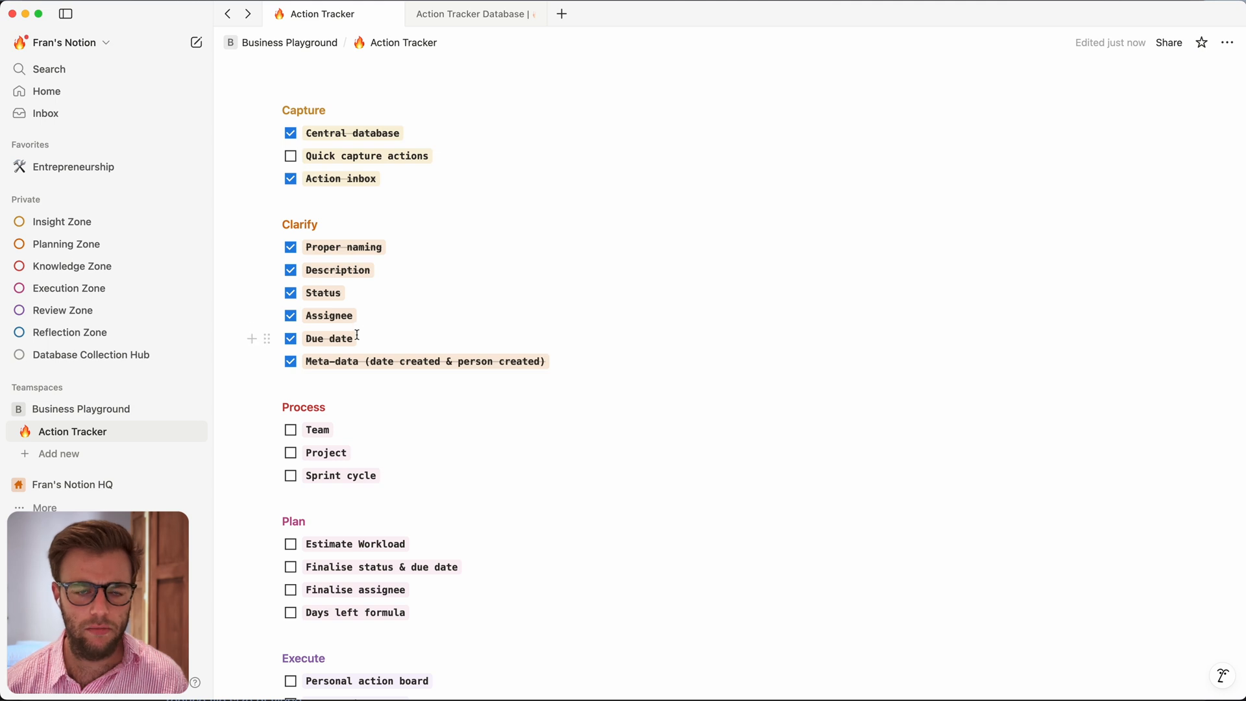
pyautogui.scroll(-1, 337, 292)
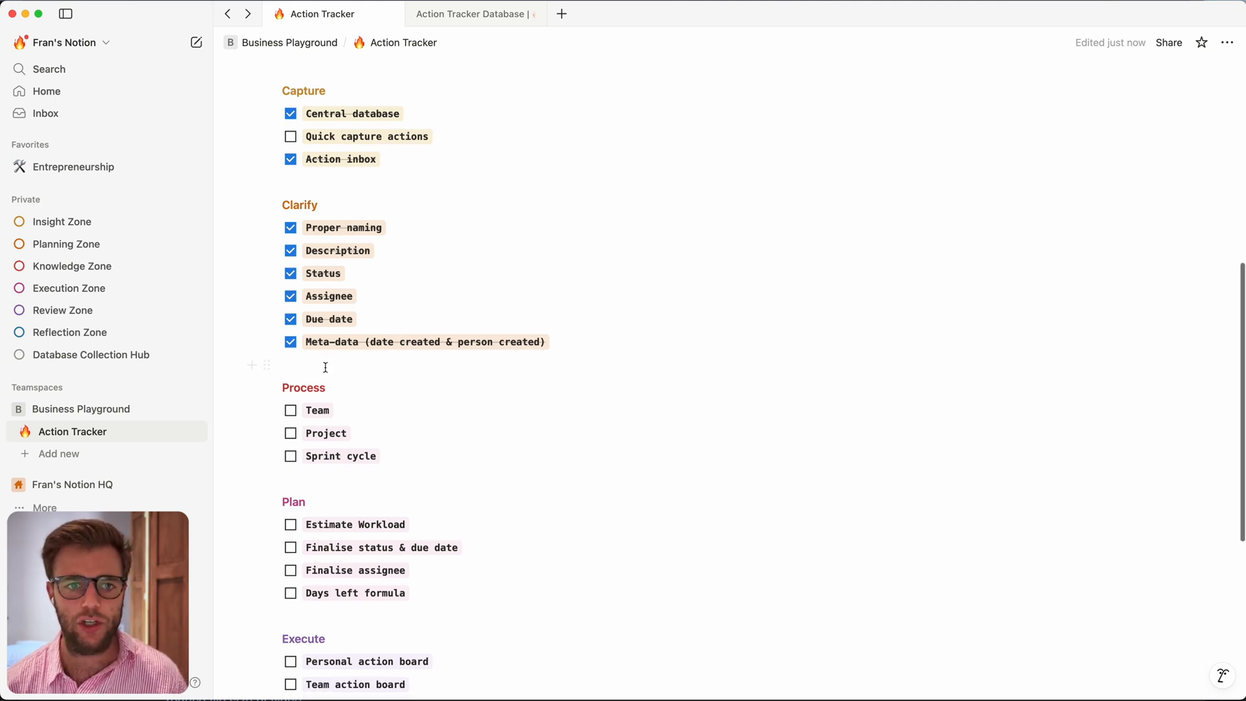
pyautogui.scroll(-5, 279, 252)
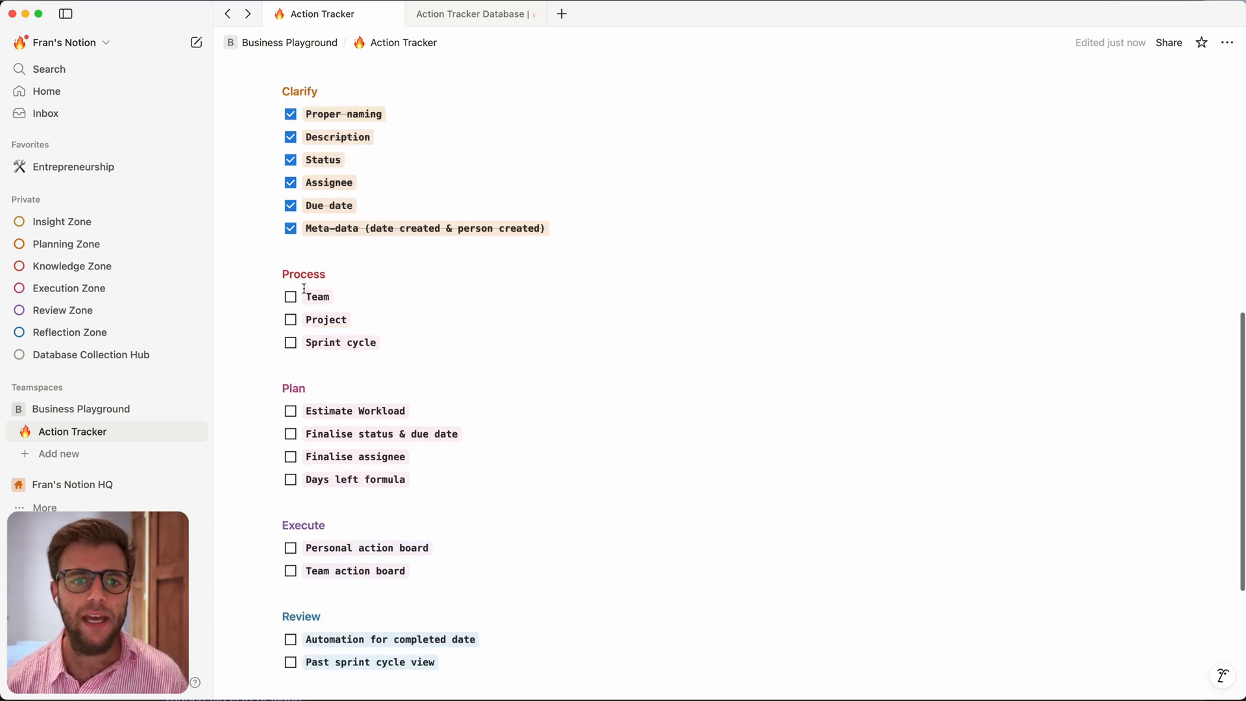
pyautogui.scroll(-1, 278, 251)
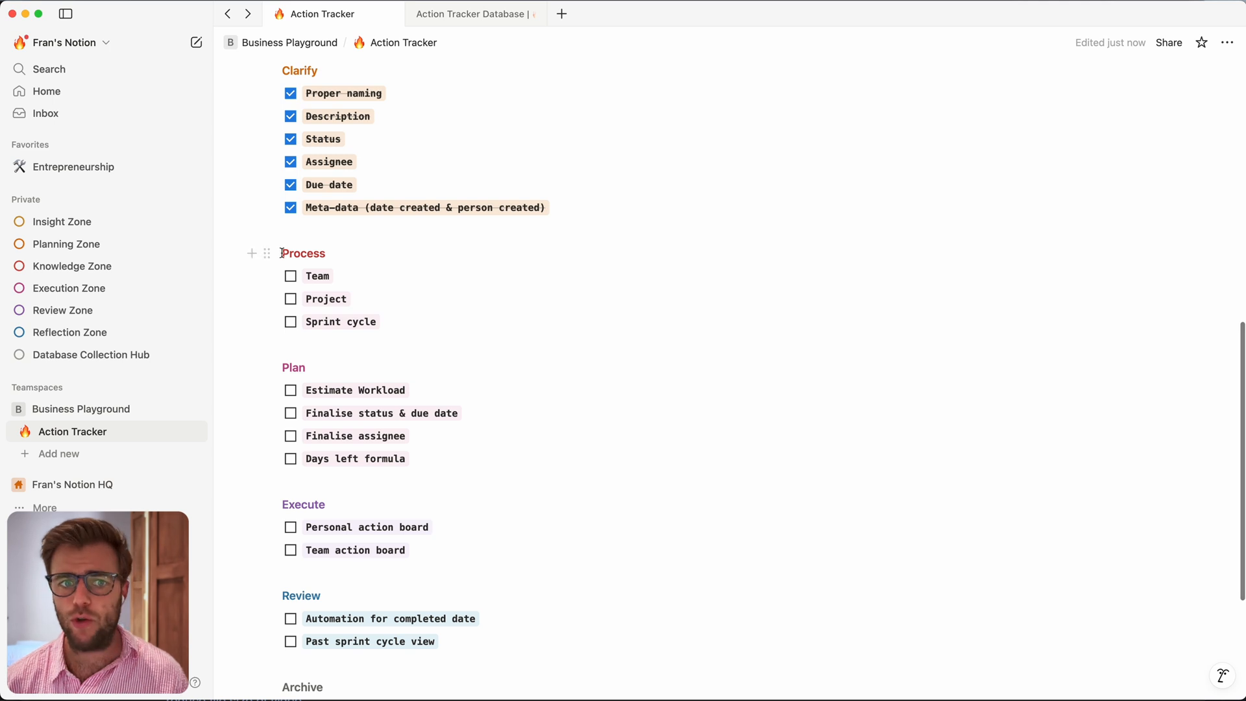
pyautogui.click(349, 262)
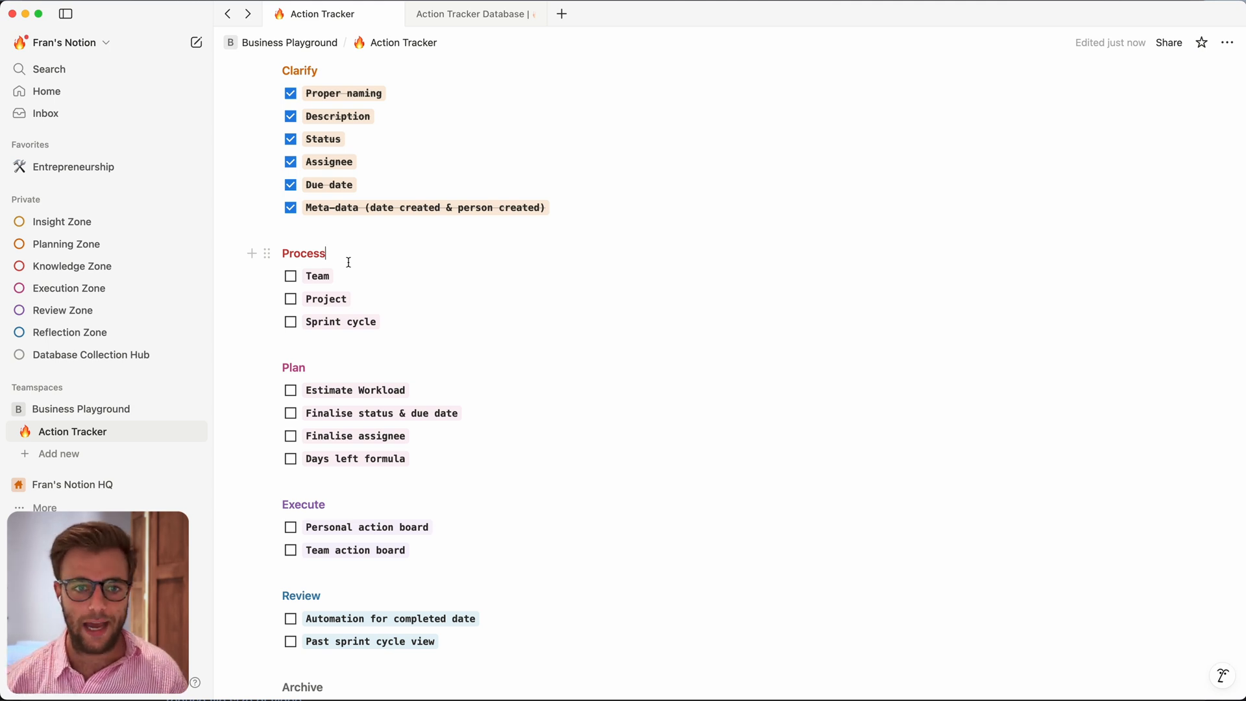
pyautogui.scroll(1, 348, 262)
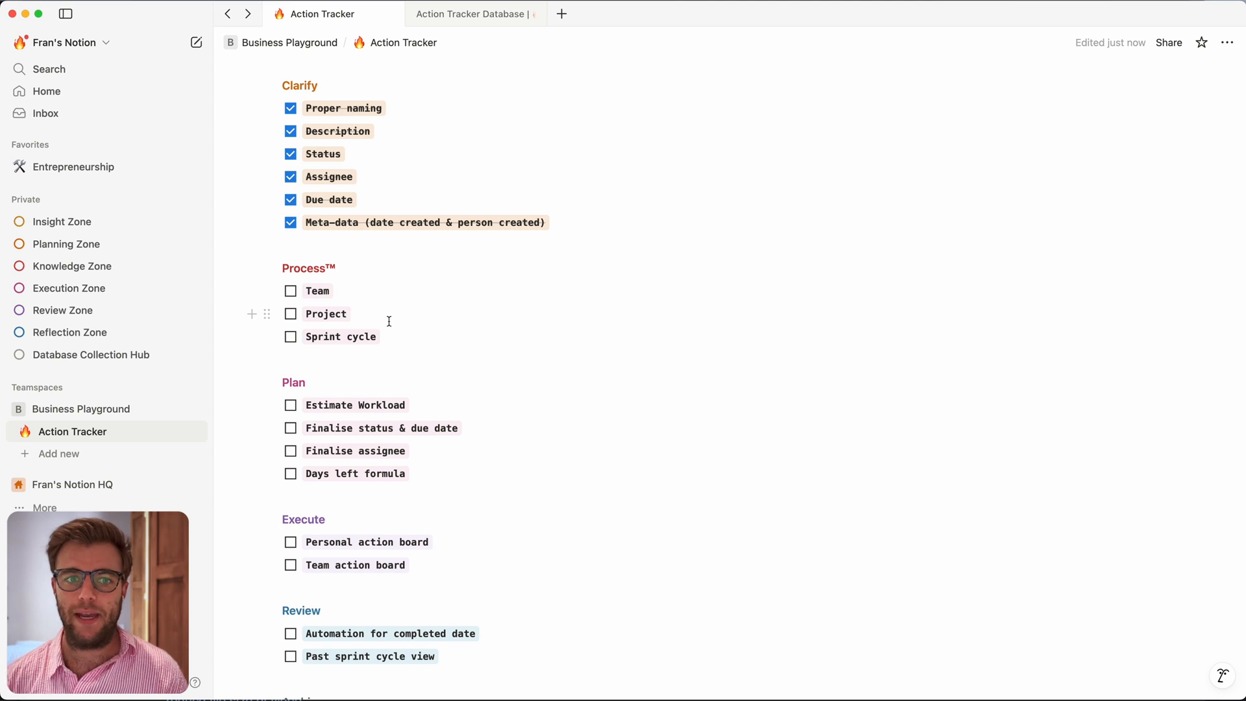
# Step: Add a Select property named "Team" to the Action Tracker Database, after the Person column
pyautogui.hotkey('ctrl', 'Tab')
pyautogui.hscroll(8, 683, 216)
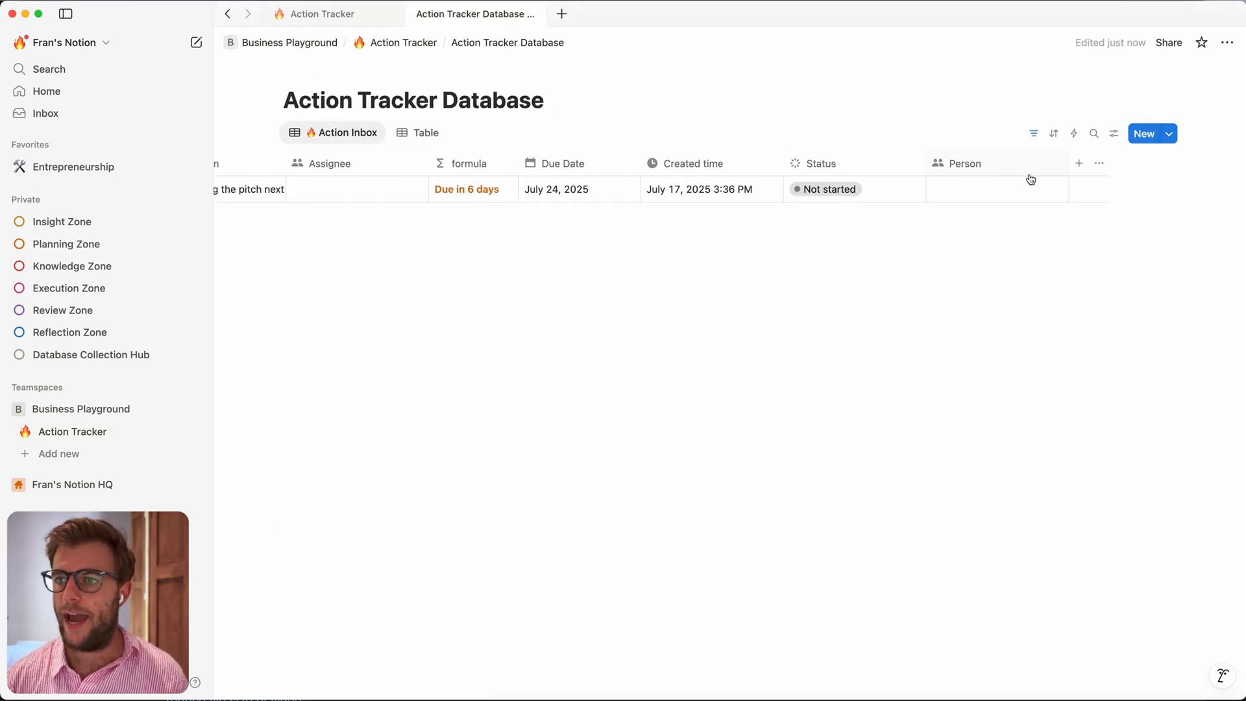
pyautogui.click(1074, 166)
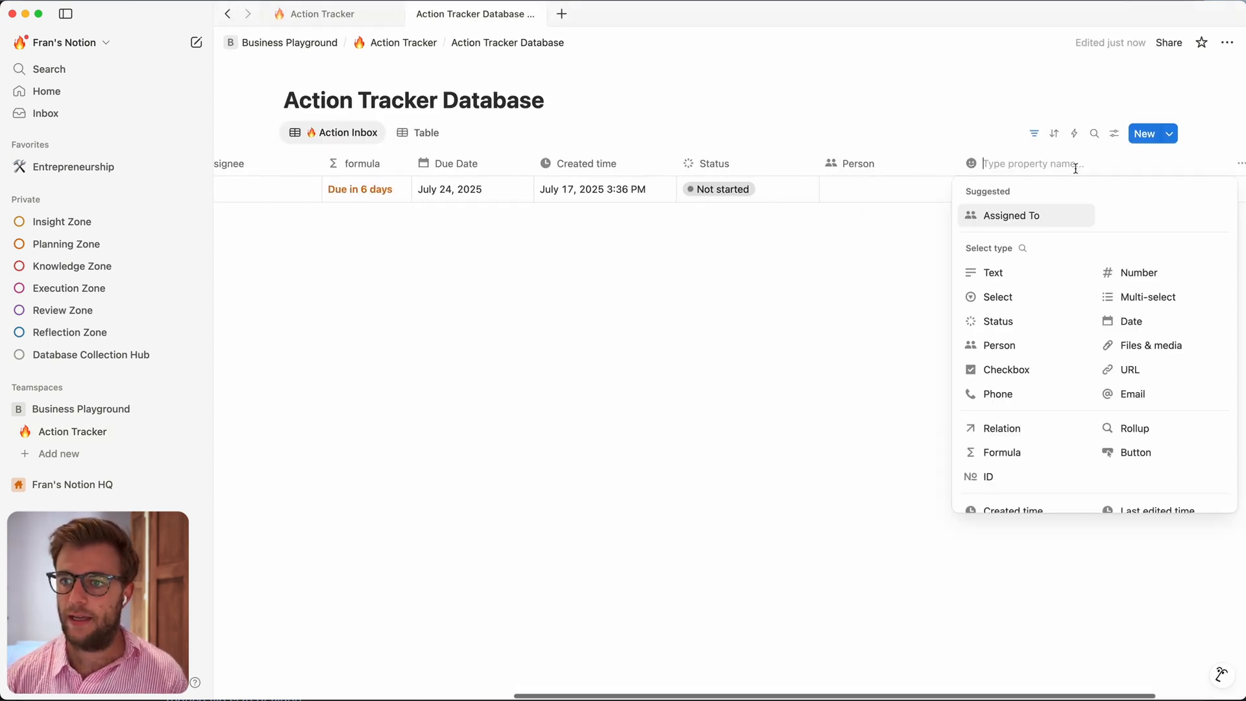
pyautogui.click(997, 296)
pyautogui.click(1007, 162)
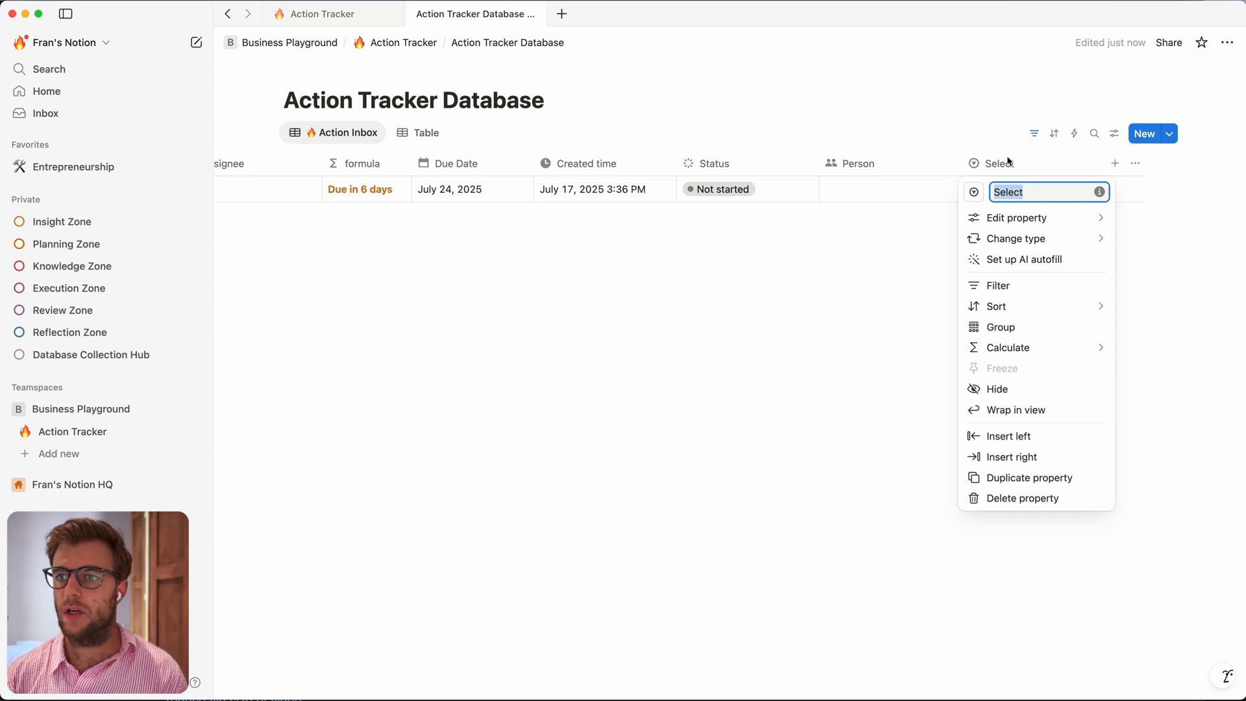
pyautogui.write('Team')
pyautogui.click(820, 319)
# Step: Create the Team options Product, Bizdev, Leadership and Marketing, leaving the action set to Marketing, and narrow the Team column slightly
pyautogui.click(1016, 193)
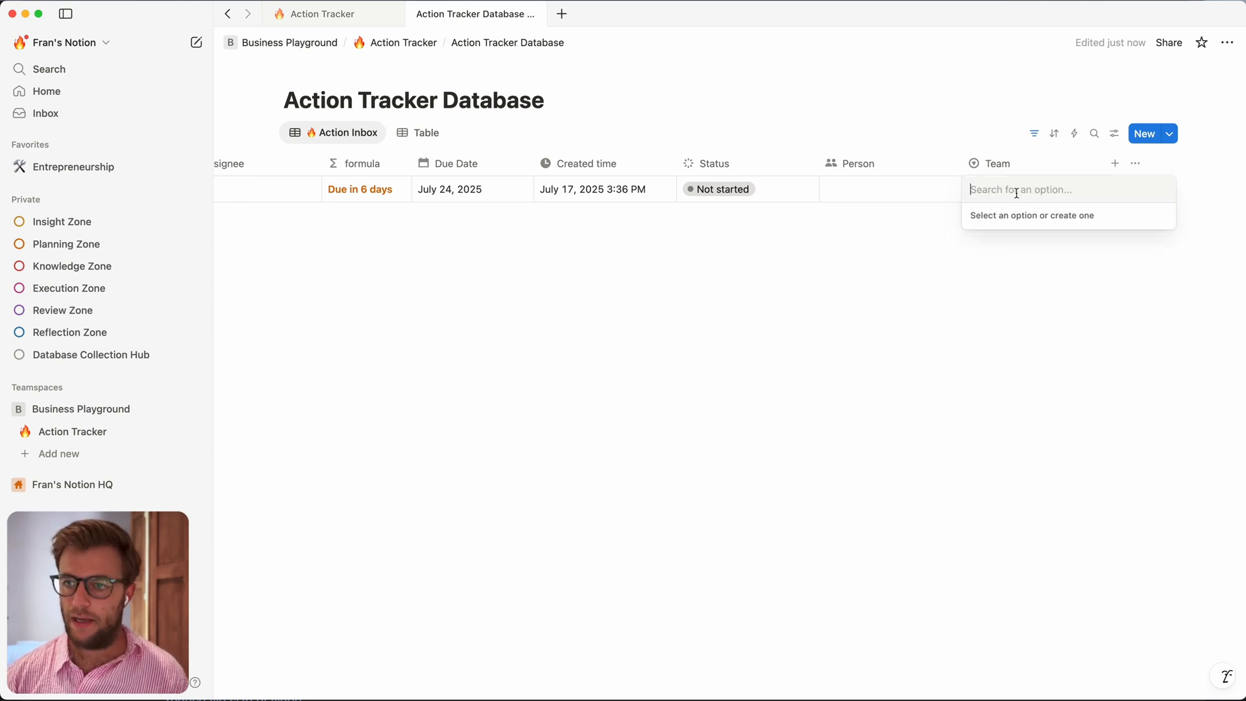
pyautogui.write('Product')
pyautogui.press('Return')
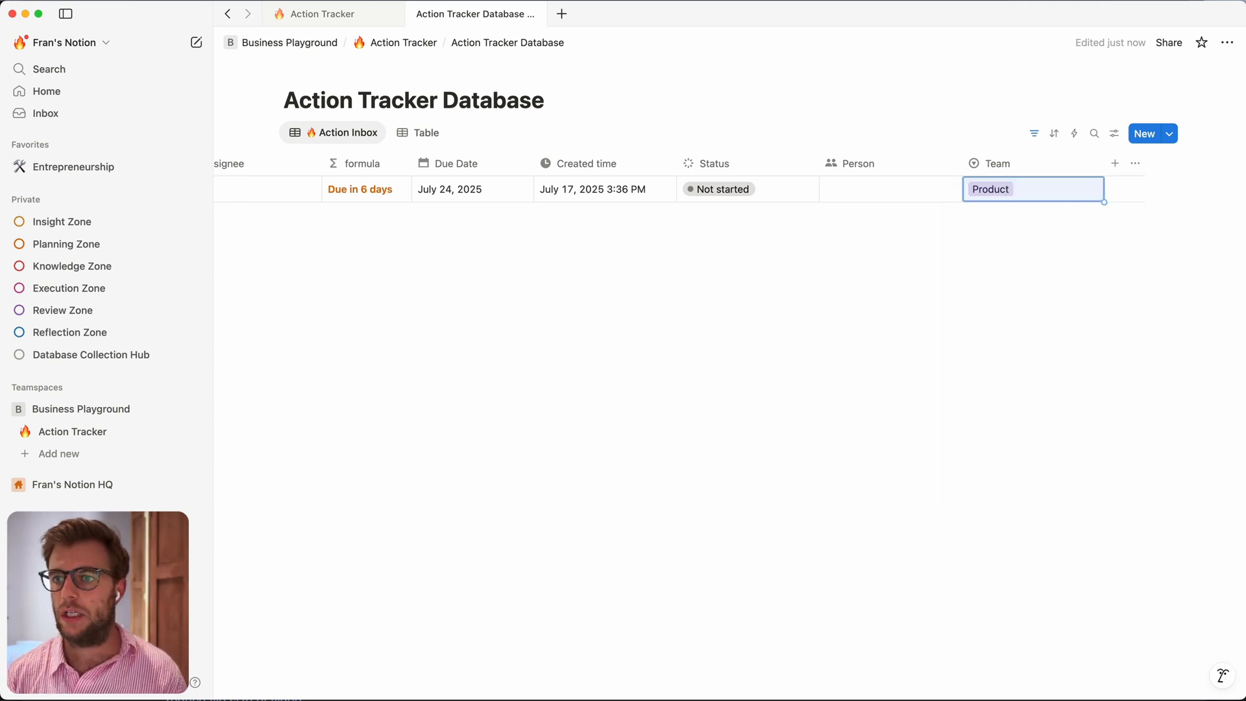
pyautogui.click(1016, 193)
pyautogui.write('Bizdev')
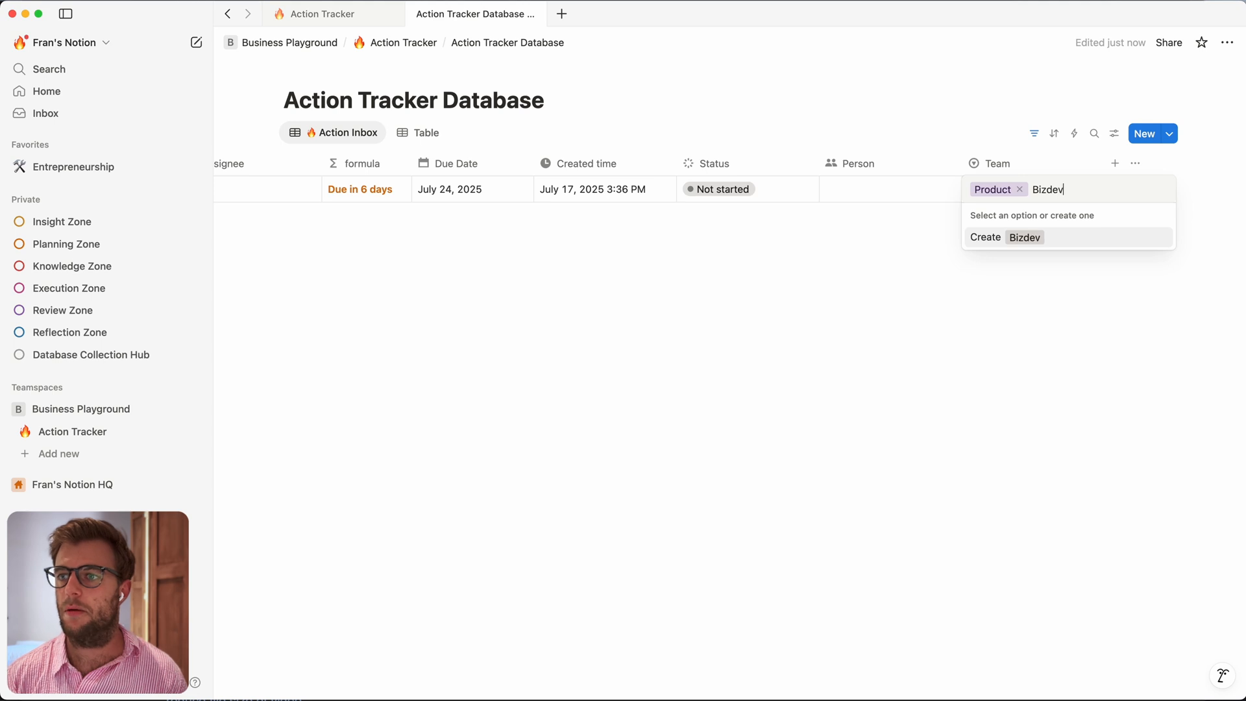
pyautogui.press('Return')
pyautogui.click(1016, 197)
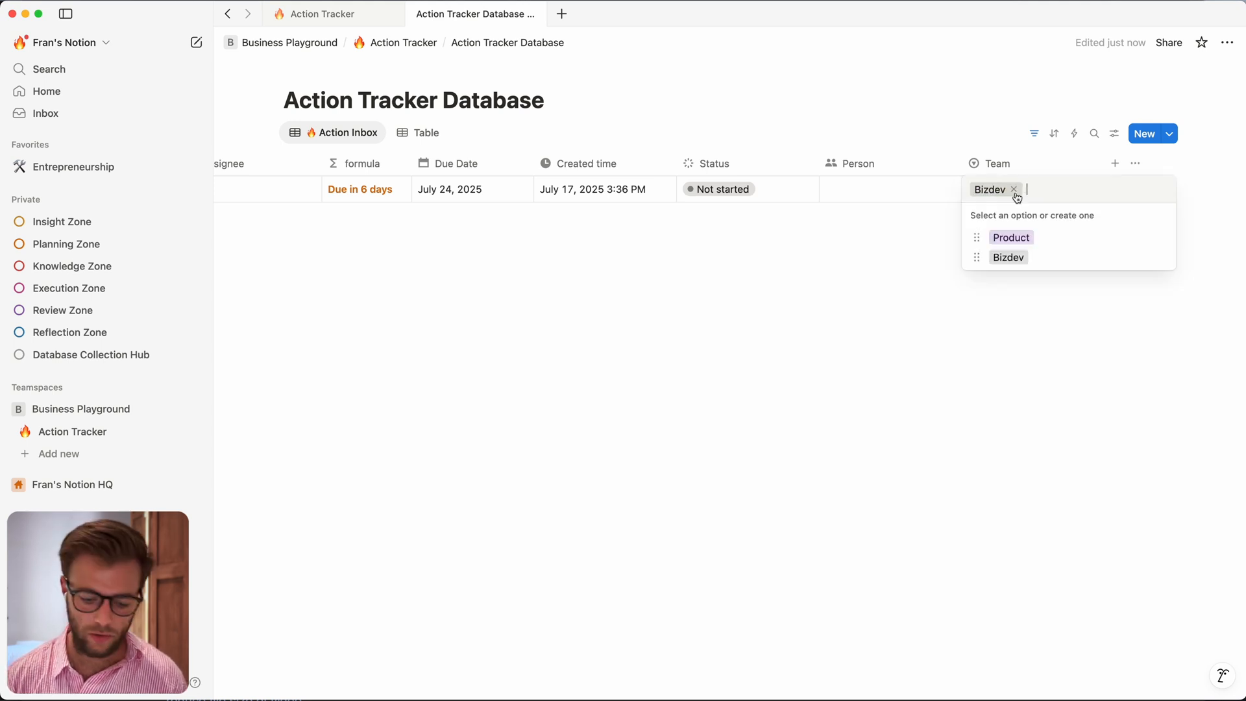
pyautogui.write('Leadership')
pyautogui.press('Return')
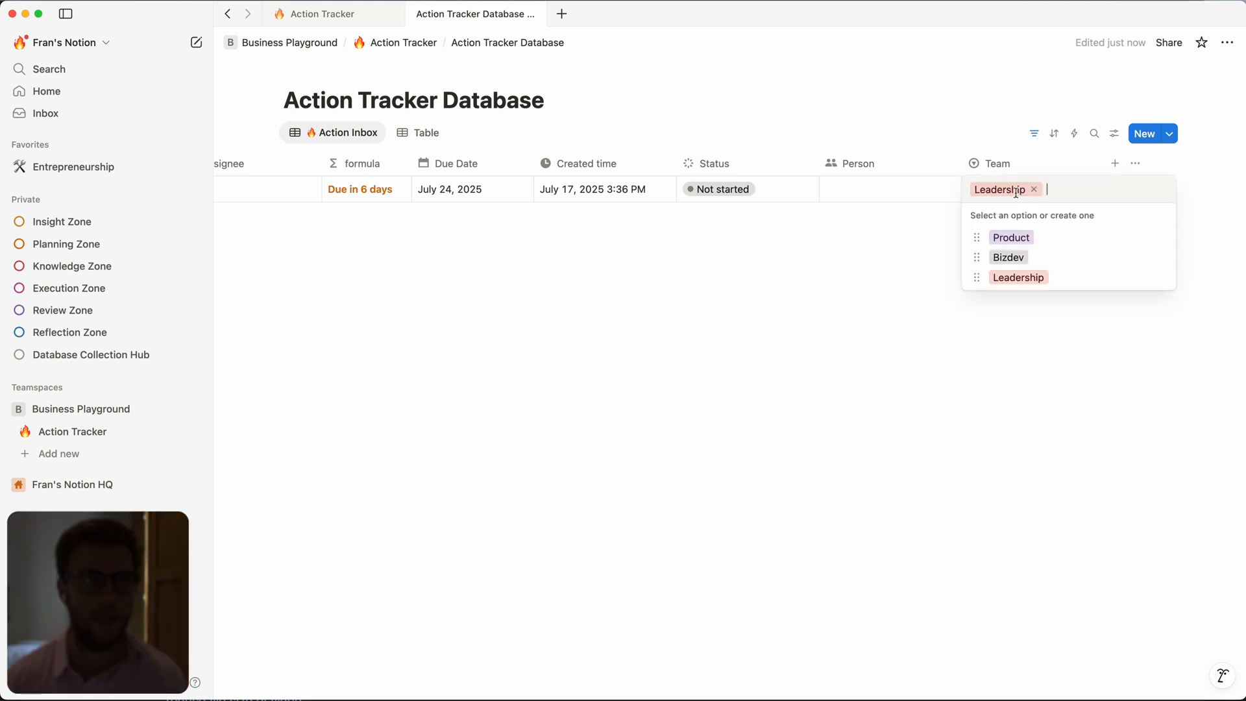
pyautogui.write('Marketing')
pyautogui.press('Return')
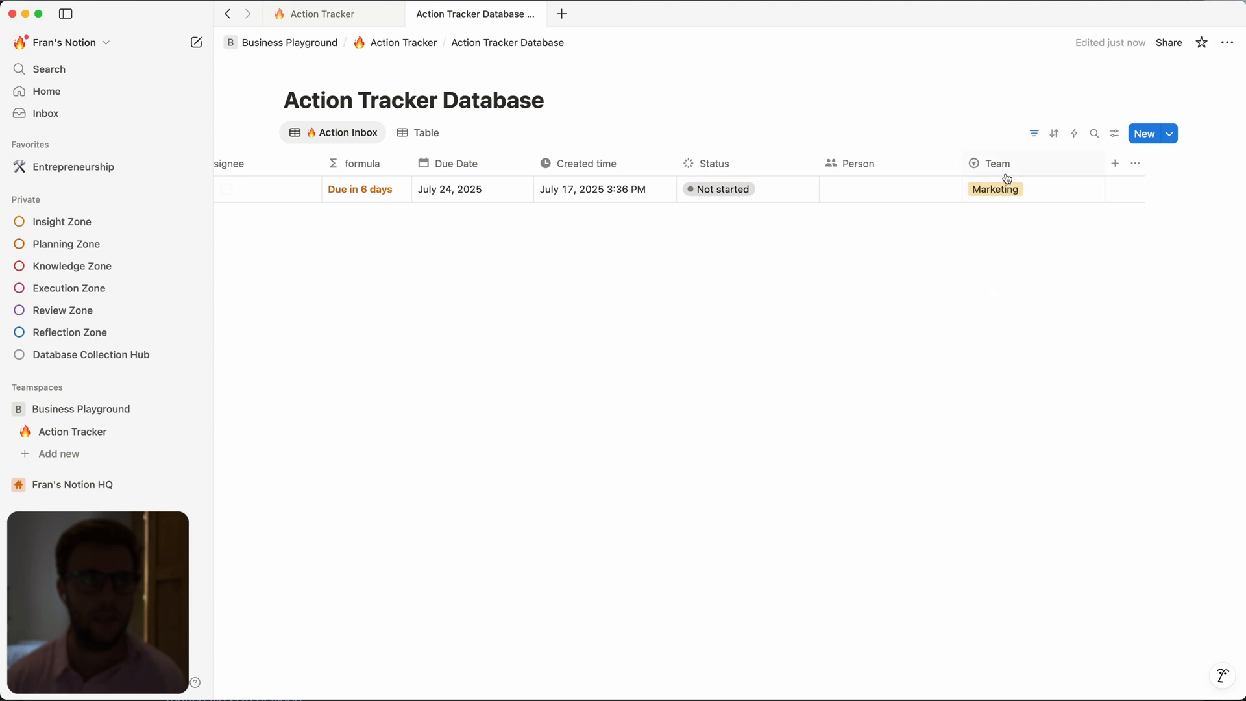
pyautogui.moveTo(1102, 165); pyautogui.dragTo(1080, 165)
# Step: Add another Select property after Team and name it "Projects"
pyautogui.click(1088, 163)
pyautogui.click(1021, 298)
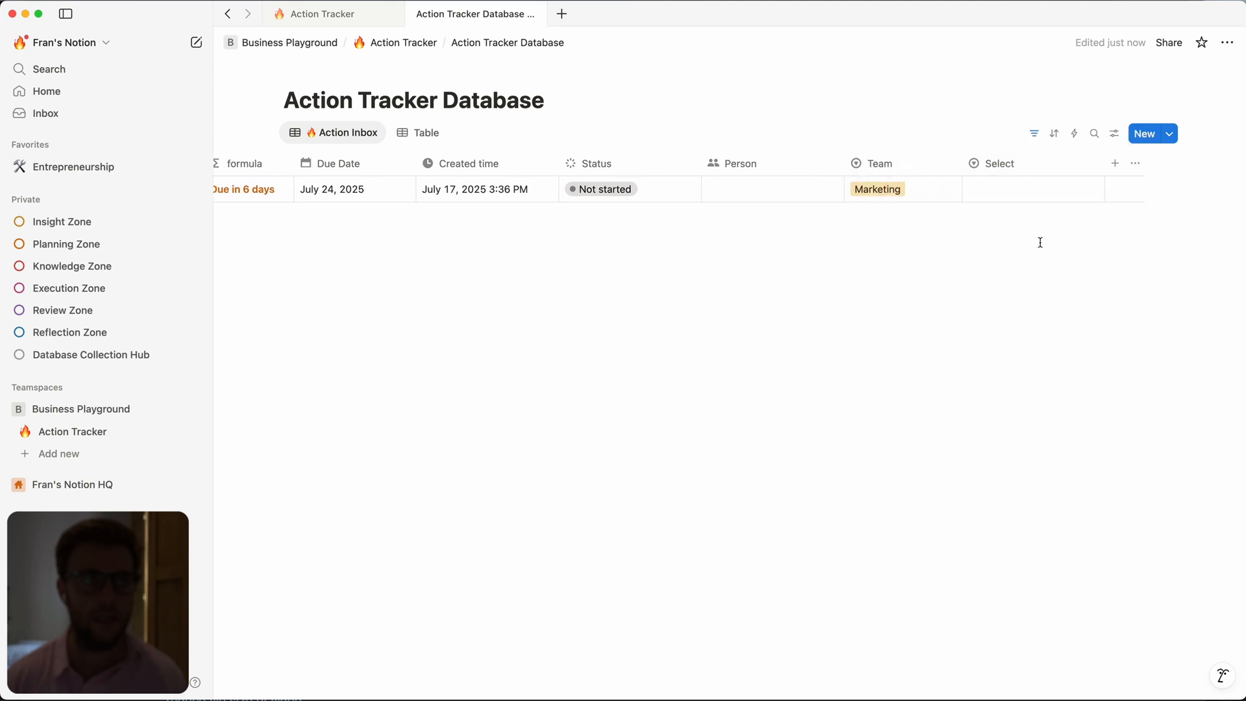
pyautogui.click(1006, 169)
pyautogui.write('project')
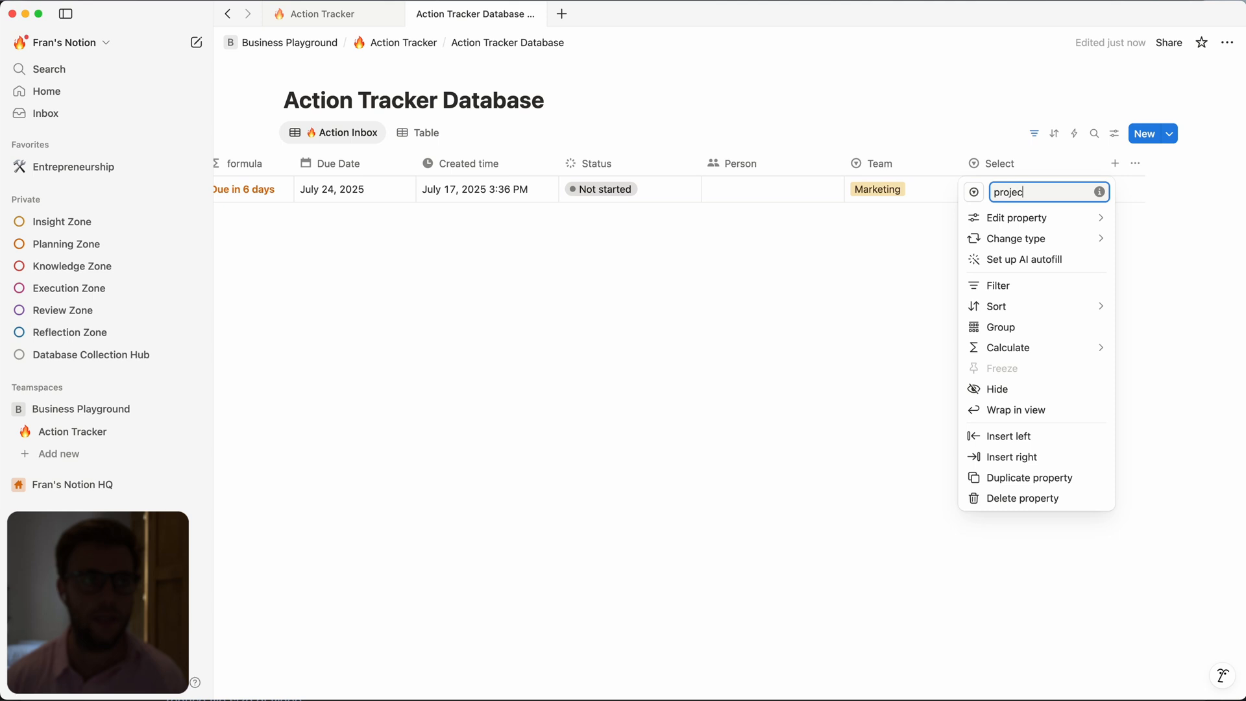
pyautogui.press('BackSpace')
pyautogui.press('BackSpace')
pyautogui.press('BackSpace')
pyautogui.press('BackSpace')
pyautogui.press('BackSpace')
pyautogui.press('BackSpace')
pyautogui.press('BackSpace')
pyautogui.write('Proej')
pyautogui.press('BackSpace')
pyautogui.write('jects')
pyautogui.press('Return')
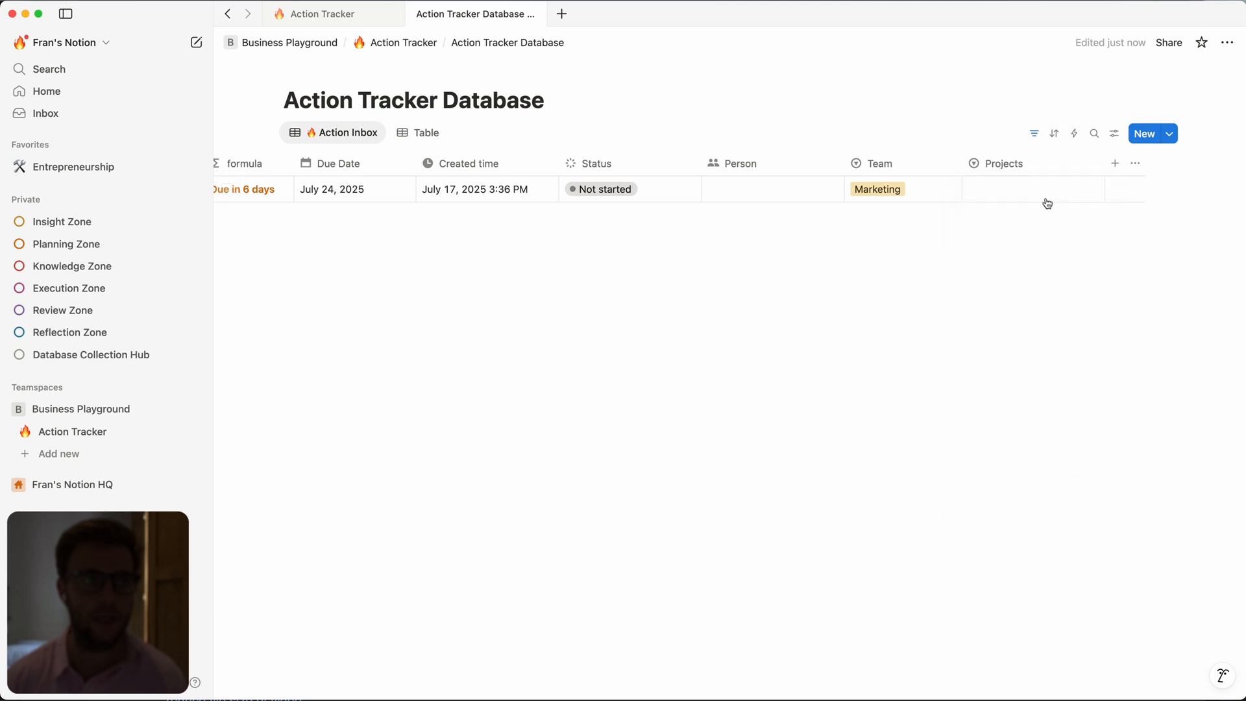
# Step: Create the Projects options "Build the spaceship" and "Colonise the moon", leaving the action set to "Colonise the moon"
pyautogui.click(1041, 198)
pyautogui.click(1005, 193)
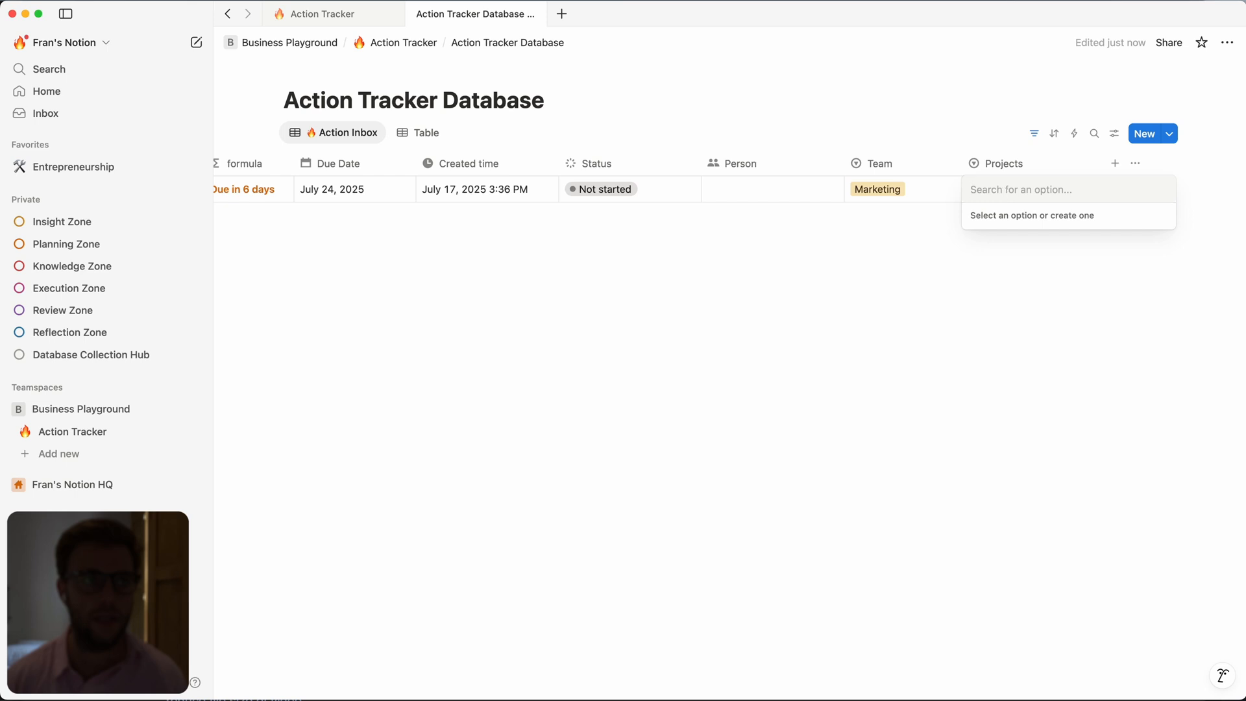
pyautogui.write('Build the spaceship')
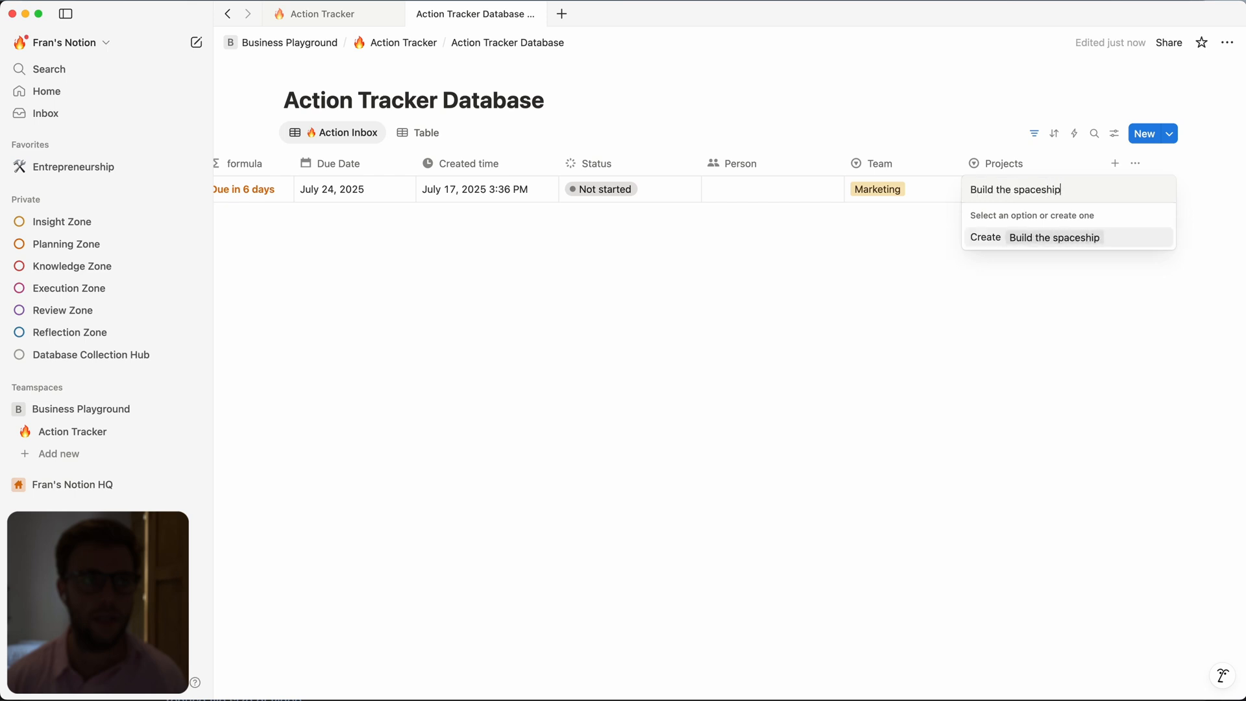
pyautogui.press('Return')
pyautogui.click(954, 262)
pyautogui.click(1064, 197)
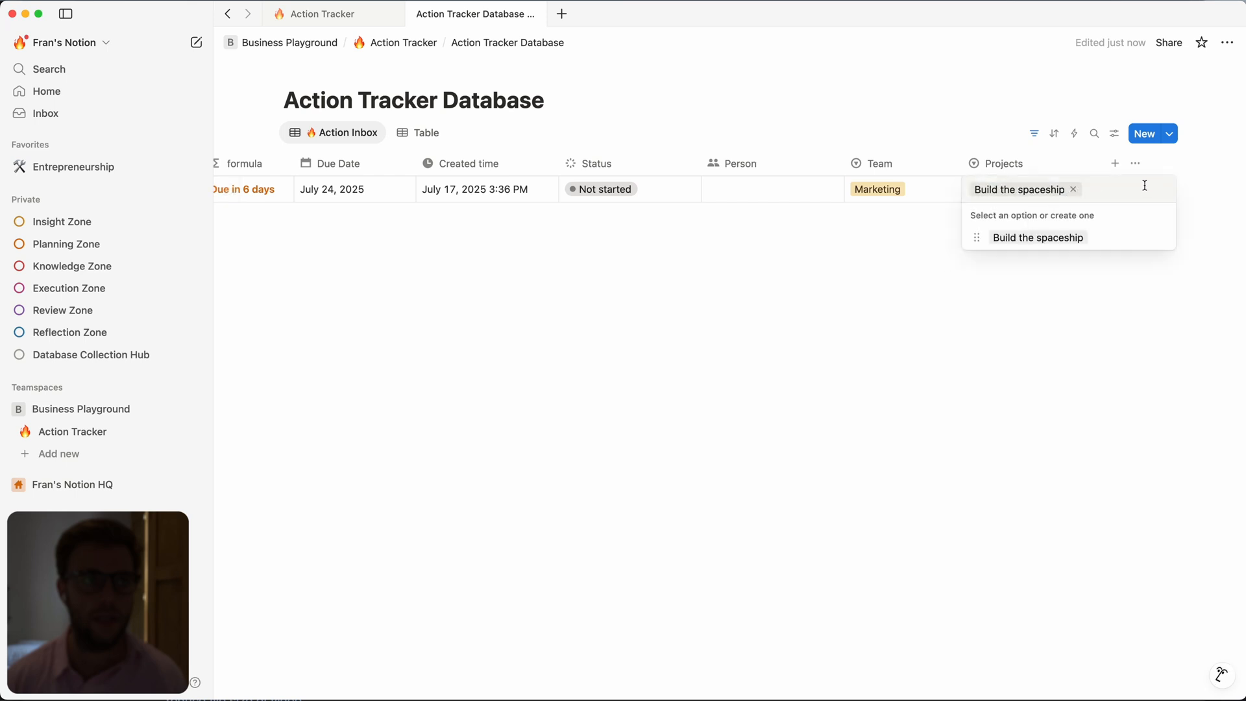
pyautogui.write('Colonise the')
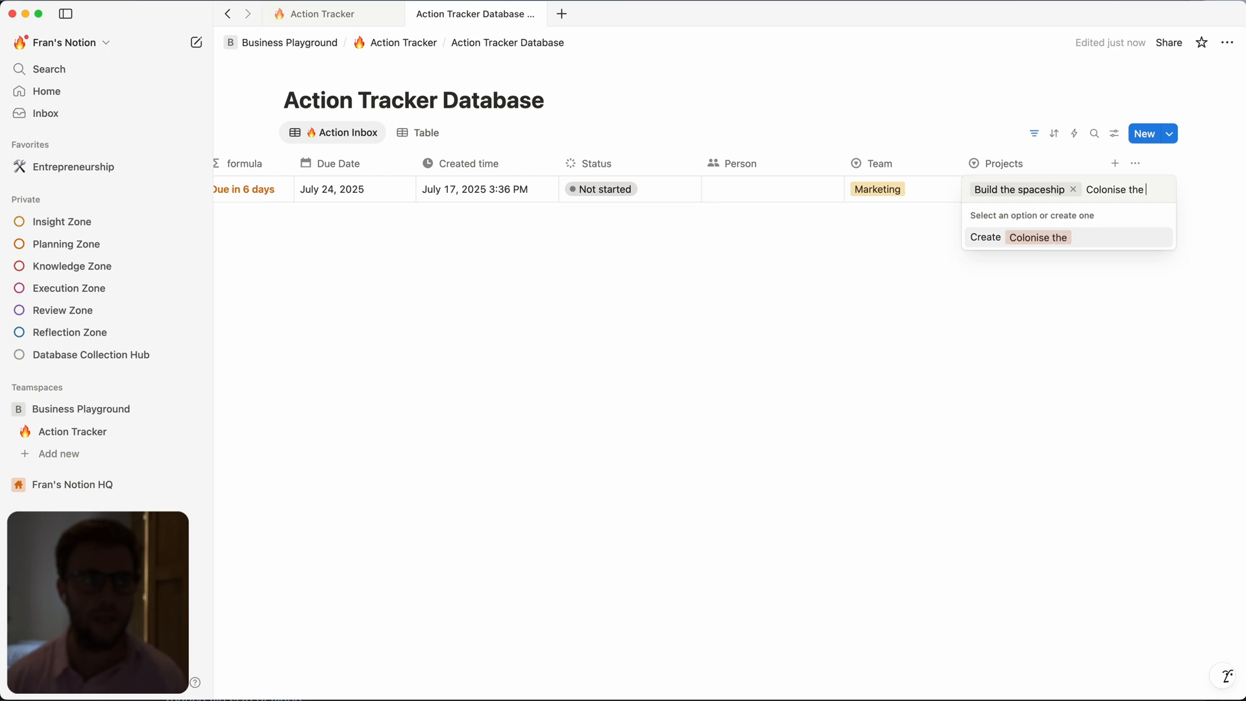
pyautogui.write(' moon')
pyautogui.press('Return')
pyautogui.click(1018, 203)
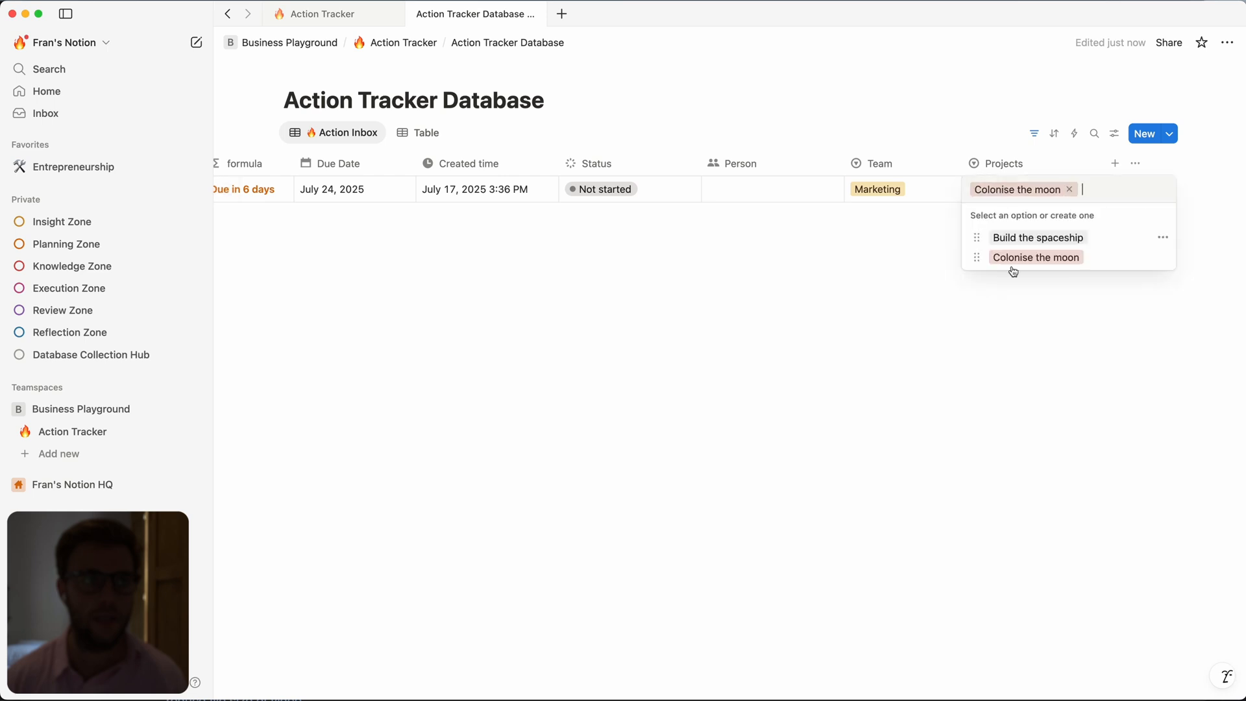
pyautogui.press('Escape')
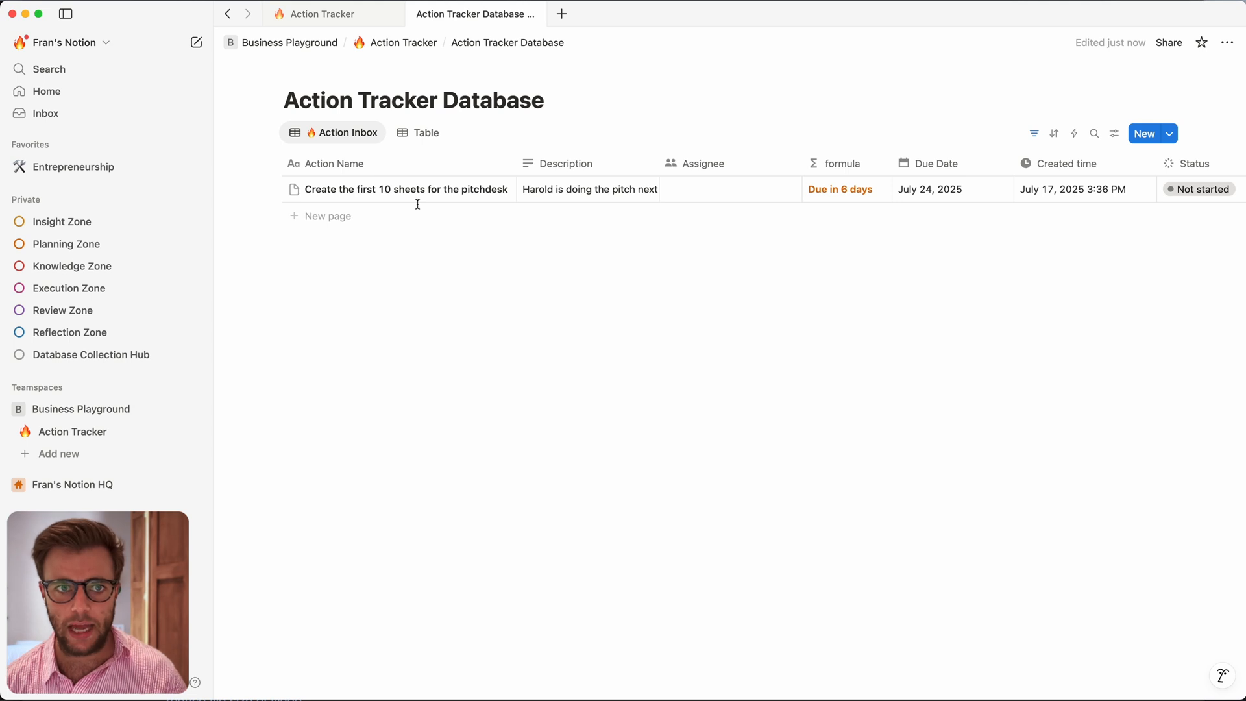
# Step: On the Action Tracker page, tick off Team, Projec and Sprint cycle in the Process™ checklist
pyautogui.click(312, 18)
pyautogui.click(290, 297)
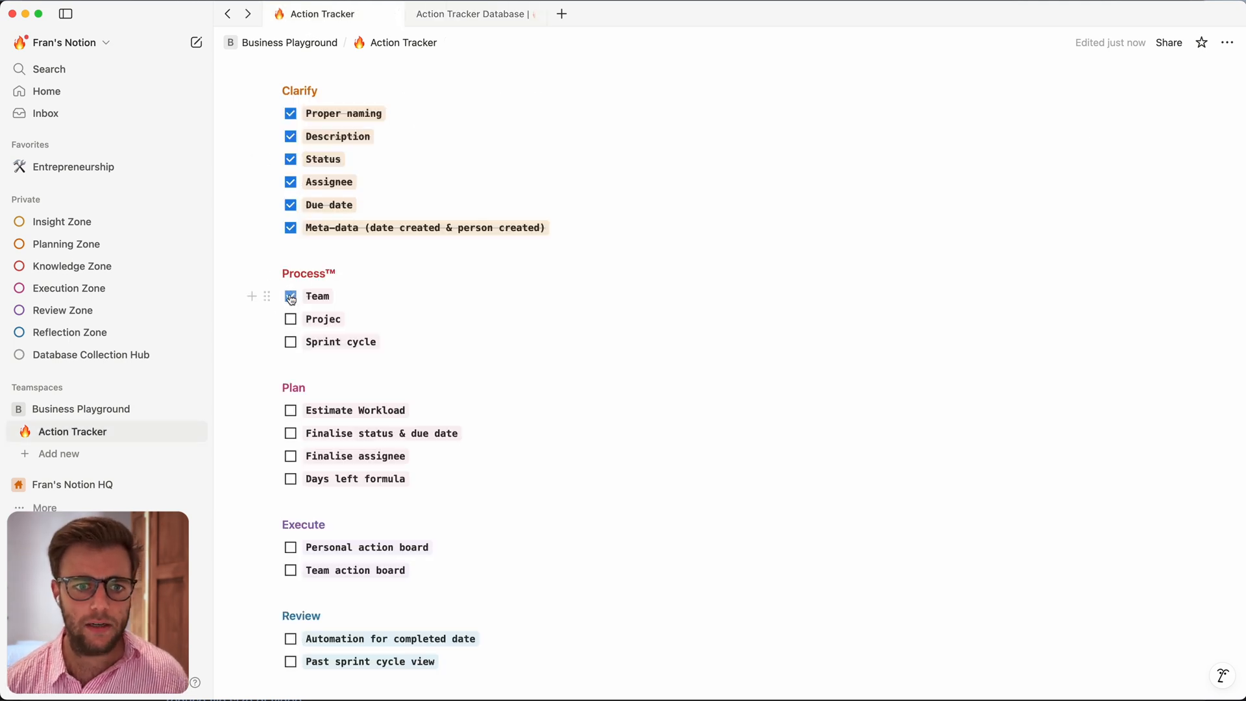
pyautogui.click(291, 319)
pyautogui.click(290, 341)
pyautogui.scroll(-2, 444, 439)
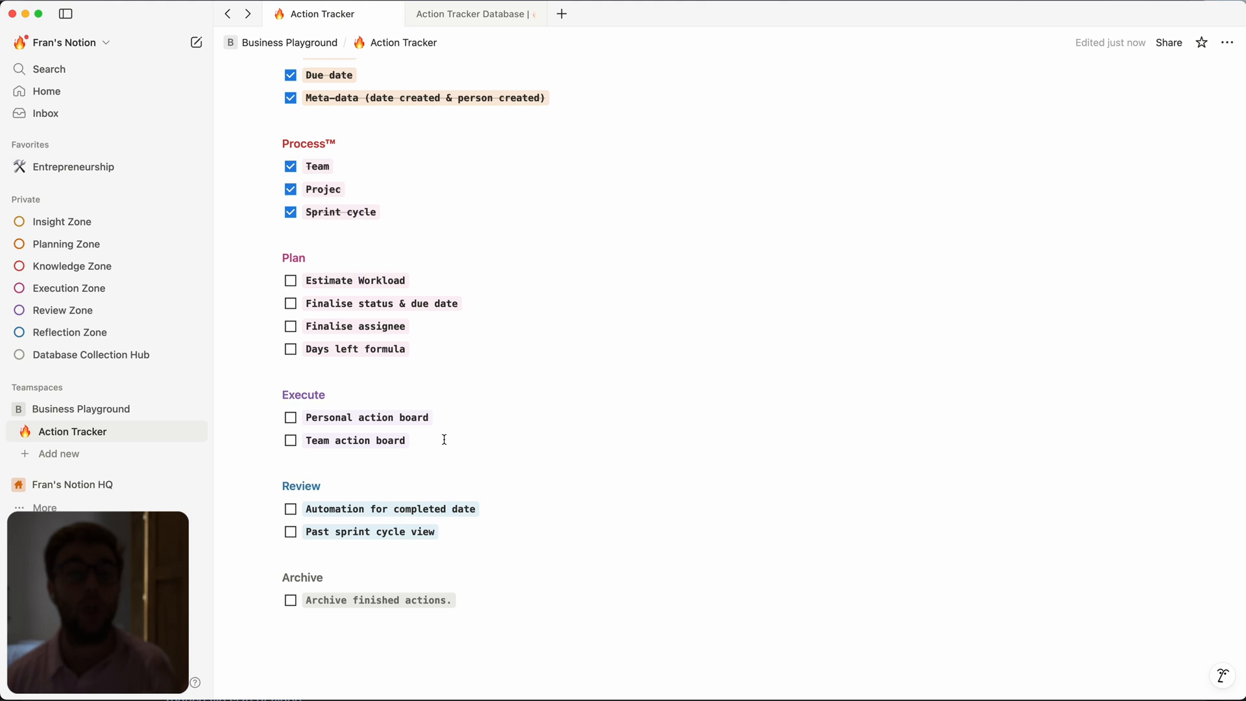
pyautogui.scroll(1, 556, 323)
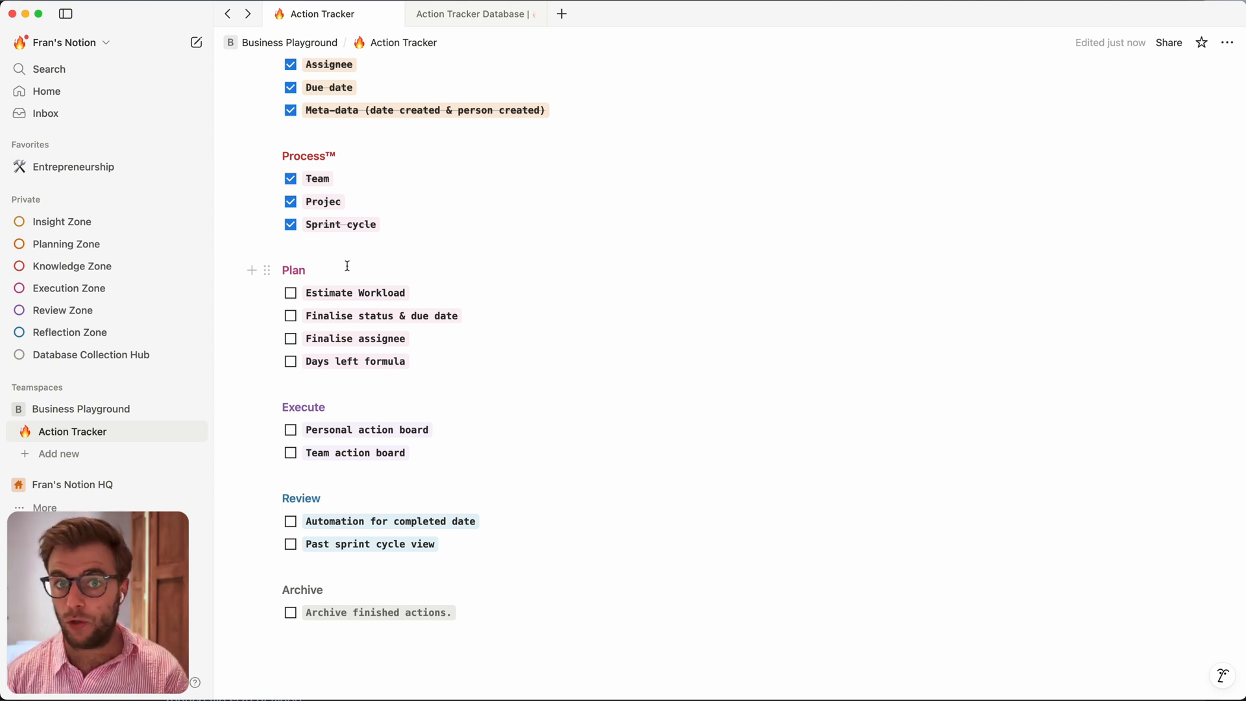
pyautogui.scroll(-1, 347, 266)
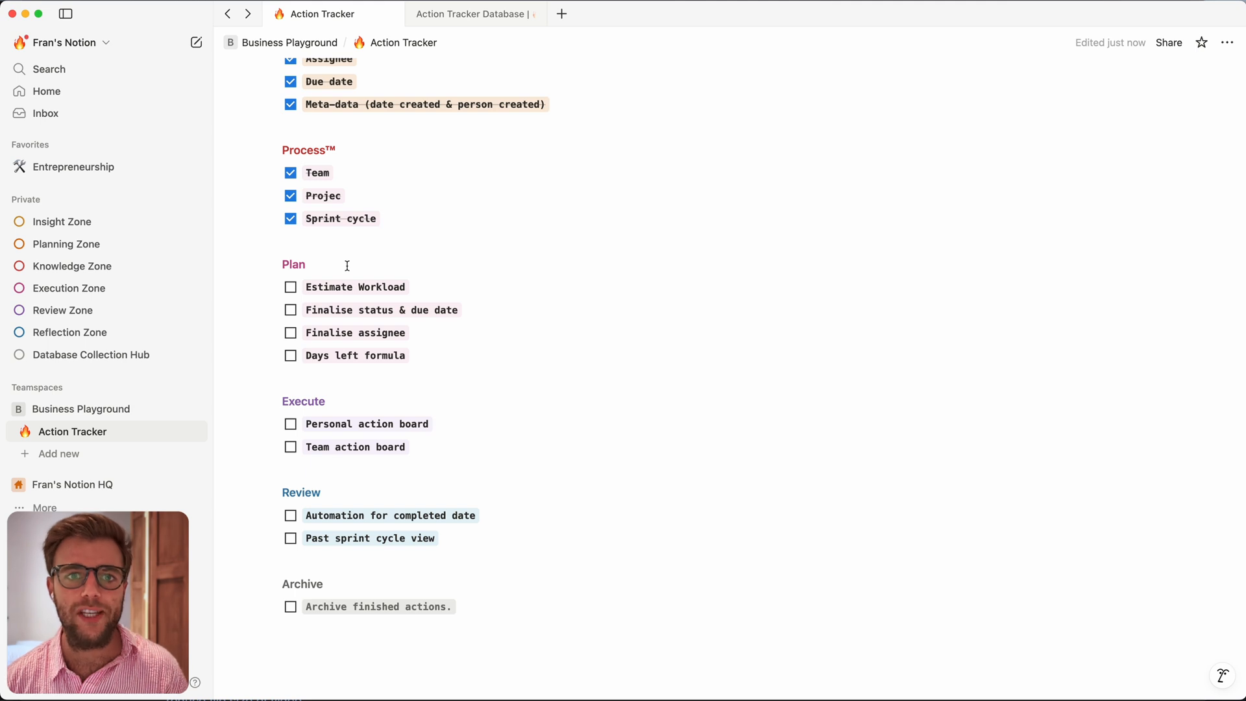
# Step: Tick off Days left formula in the Plan checklist on the Action Tracker page
pyautogui.scroll(-1, 347, 266)
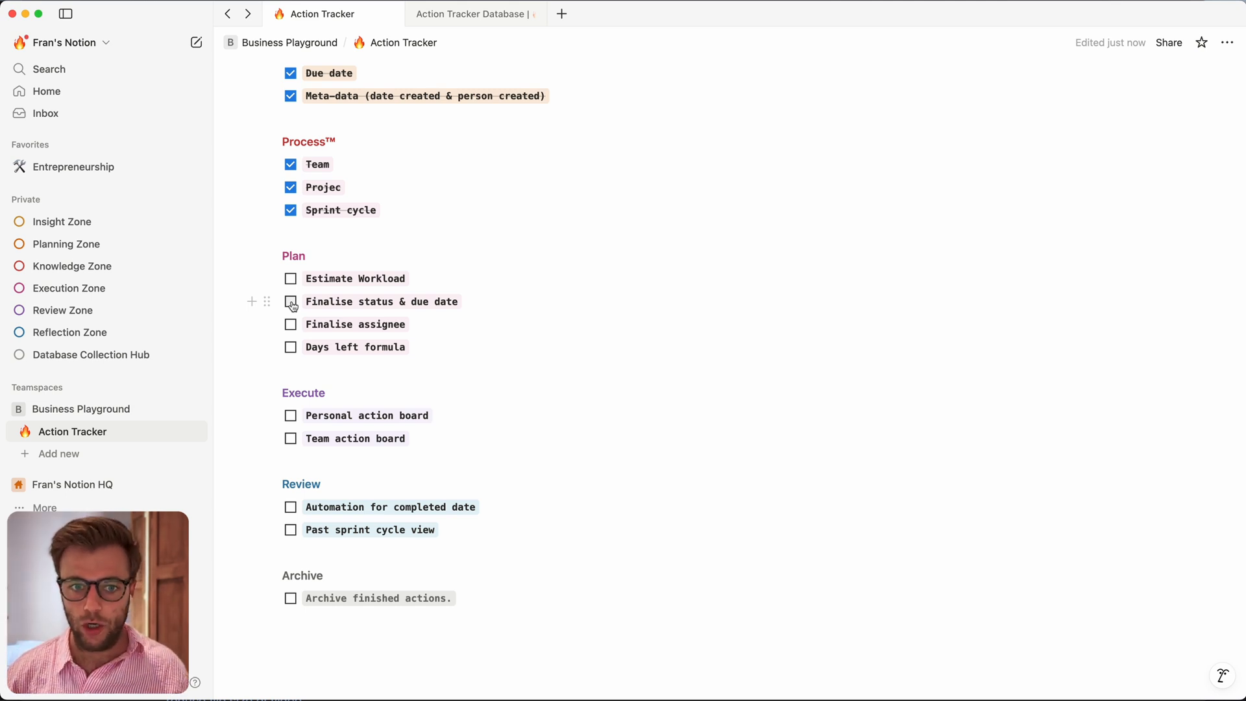
pyautogui.click(290, 347)
pyautogui.scroll(1, 305, 347)
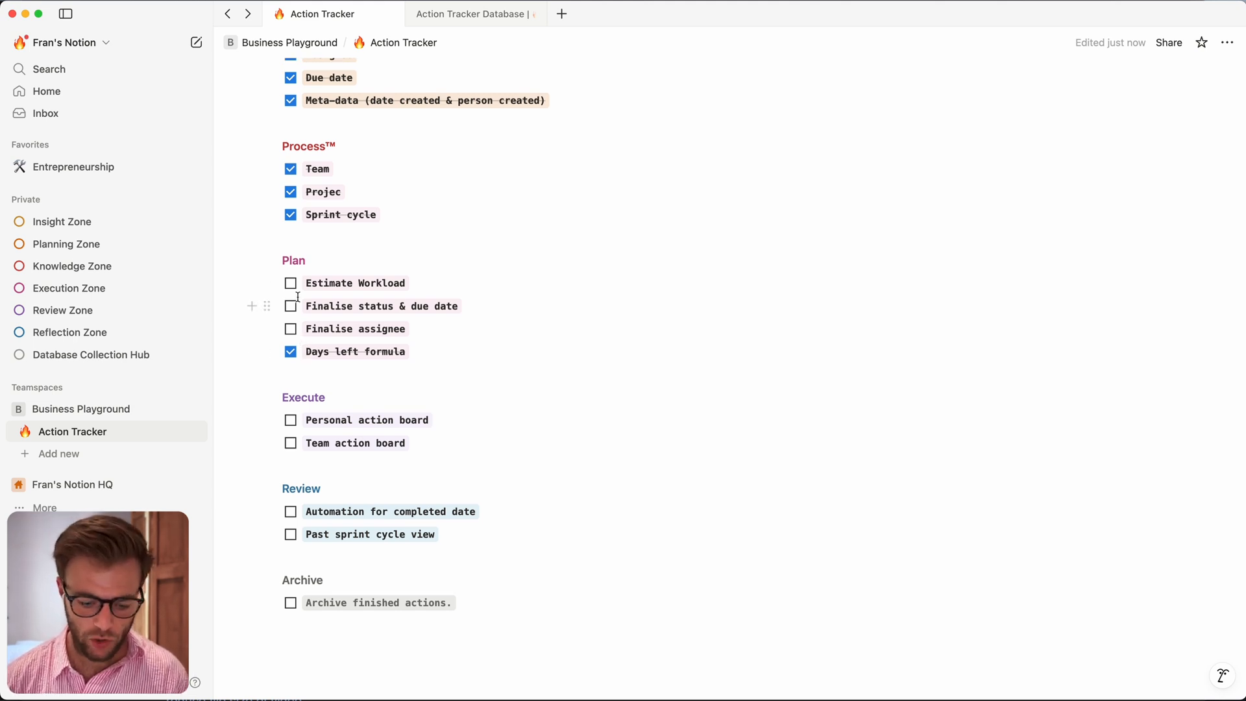
# Step: In the Action Tracker Database, add a Select property after Sprint Cycle and name it "Workload Blocks"
pyautogui.hotkey('ctrl', 'Tab')
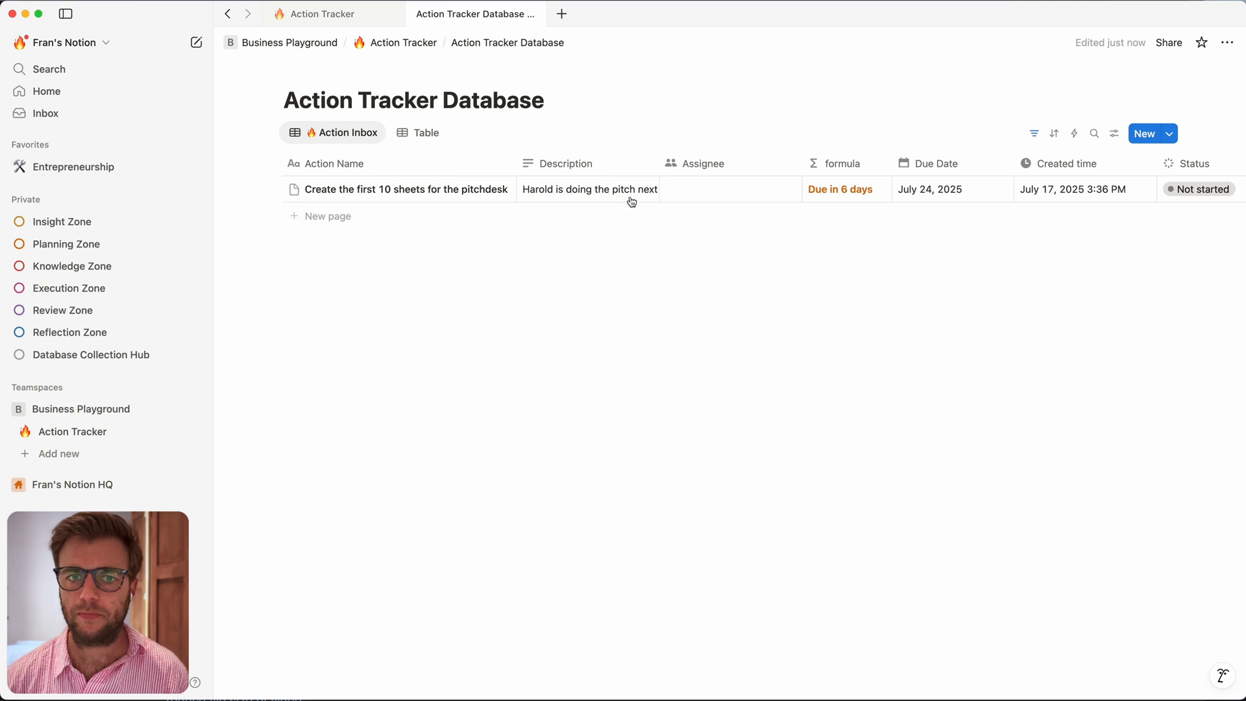
pyautogui.hscroll(10, 668, 198)
pyautogui.hscroll(5, 668, 198)
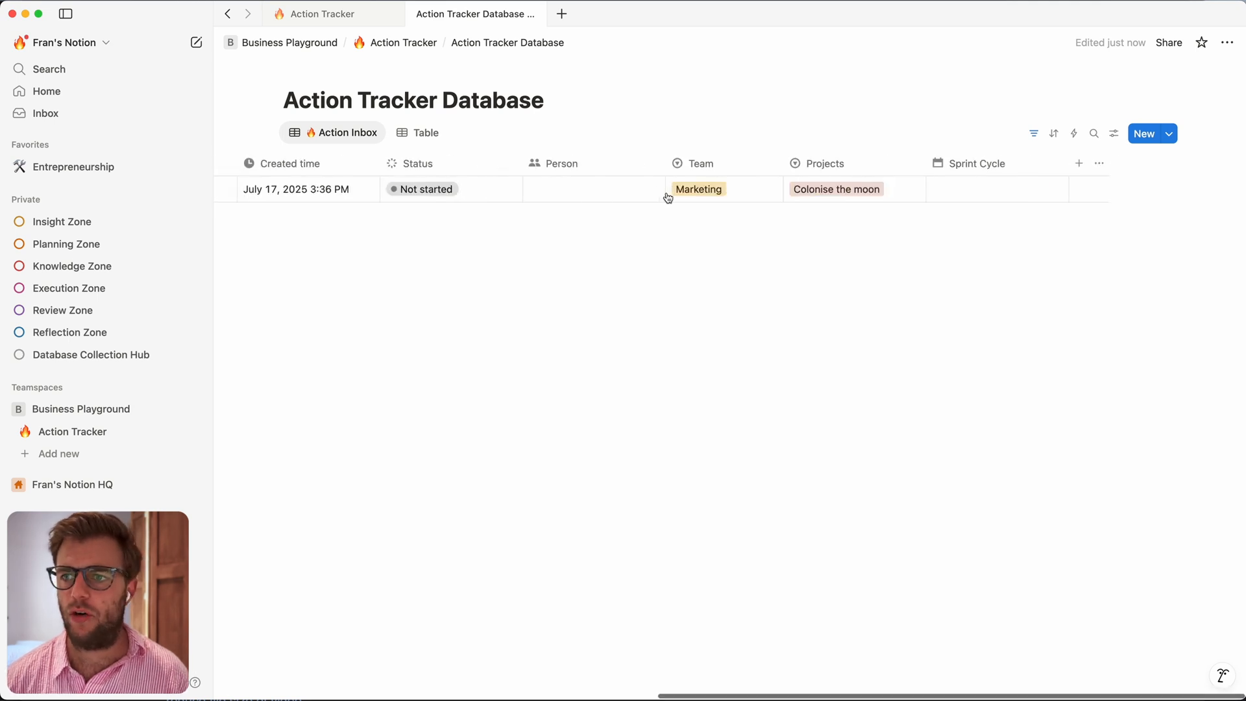
pyautogui.click(1078, 163)
pyautogui.click(999, 296)
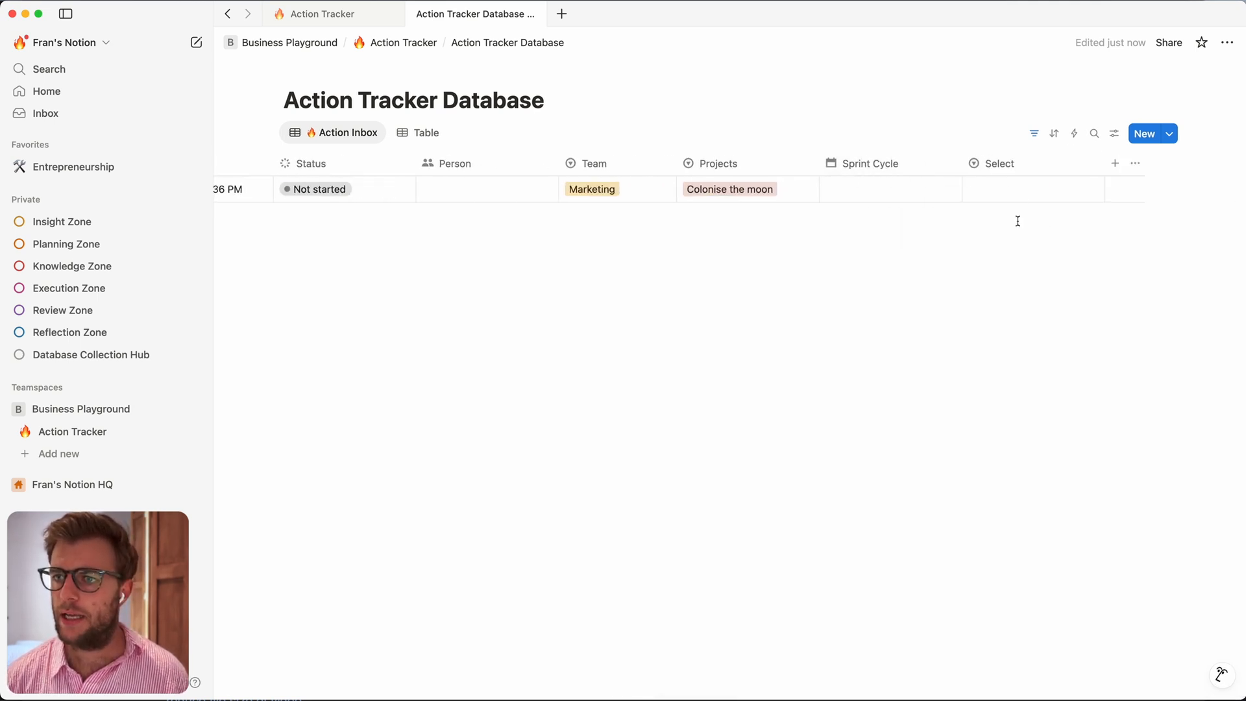
pyautogui.click(1011, 166)
pyautogui.moveTo(1029, 193); pyautogui.dragTo(962, 192)
pyautogui.write('Work')
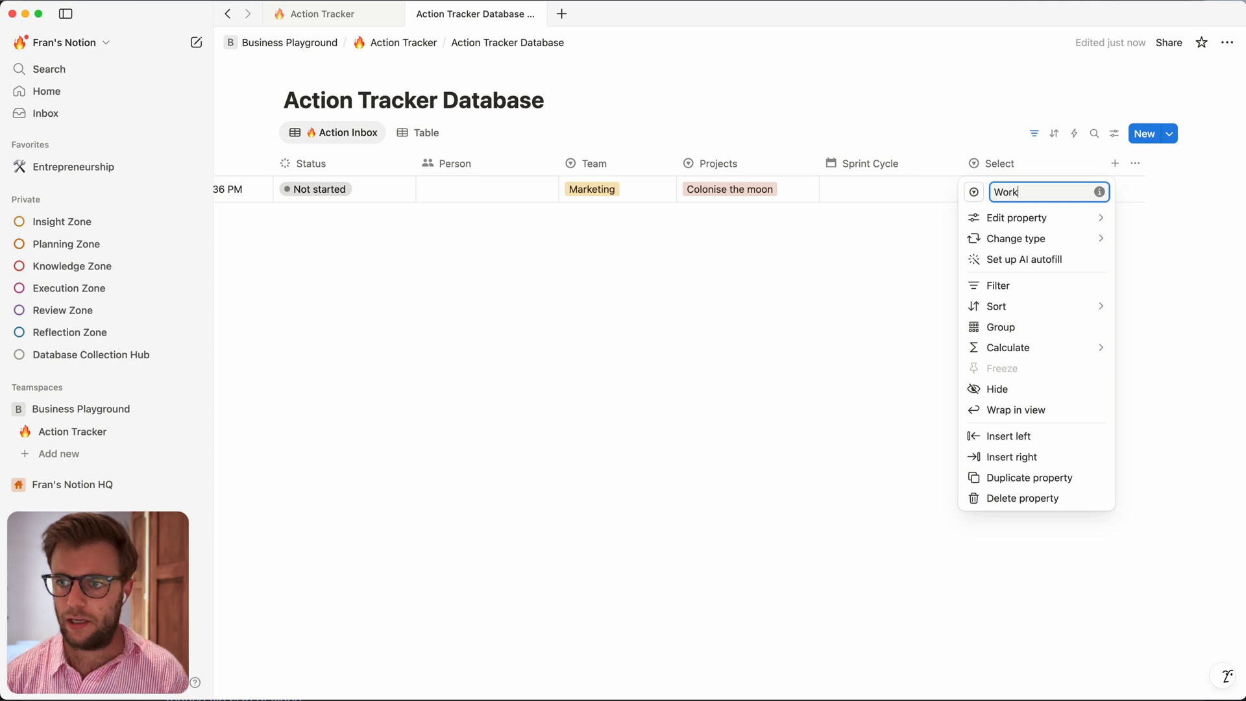
pyautogui.write('load Blocks')
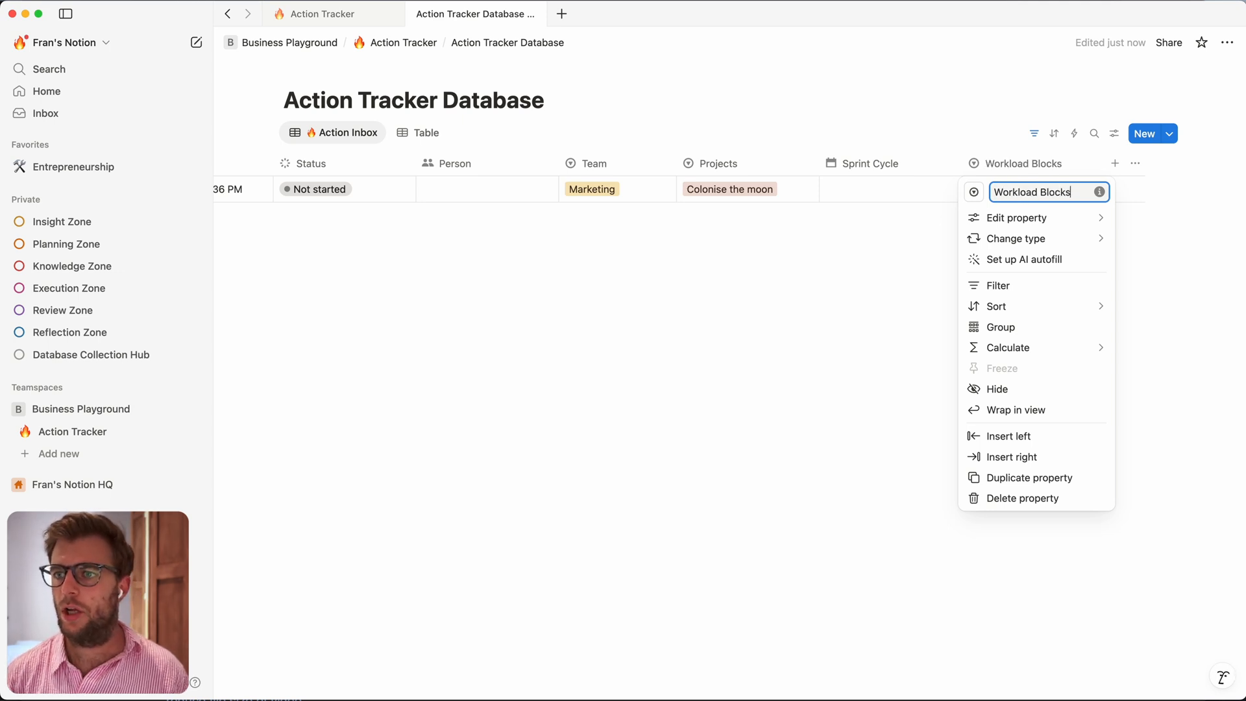
pyautogui.click(798, 375)
# Step: Create a Workload Blocks option for the action consisting of a single hatched square symbol, found by searching symbols for "square"
pyautogui.click(1045, 189)
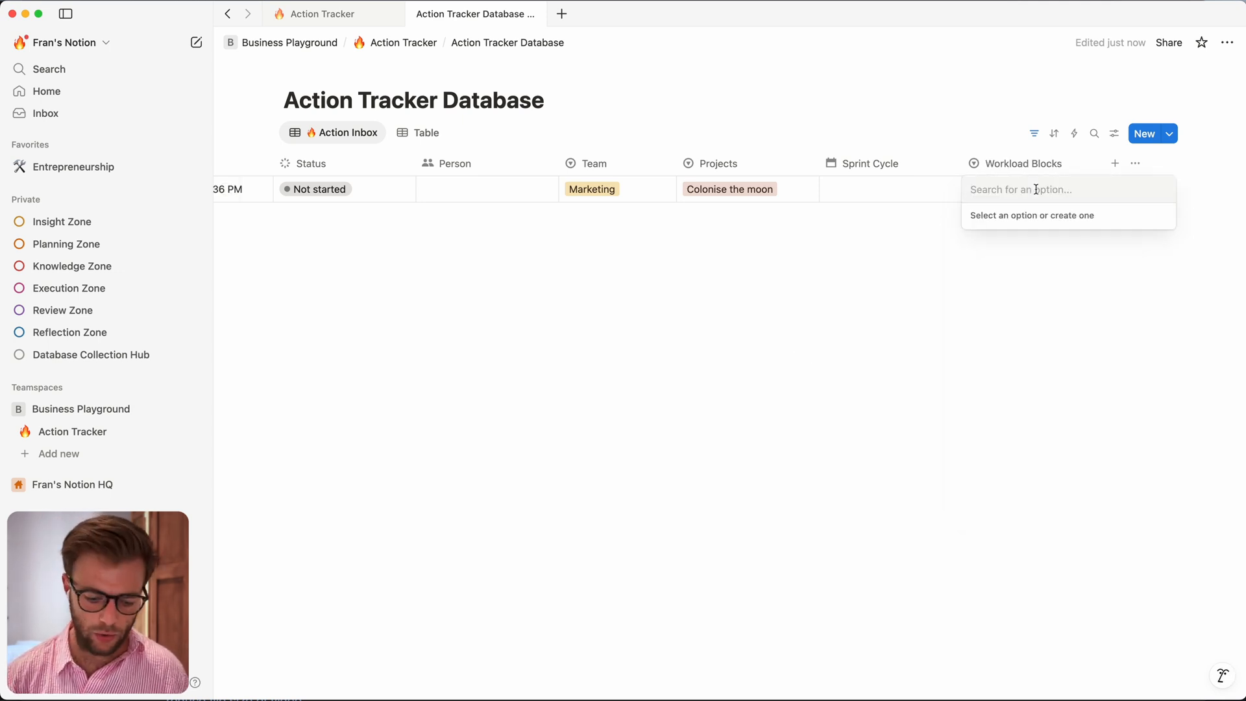
pyautogui.press('ctrl+super+space')
pyautogui.write('squa')
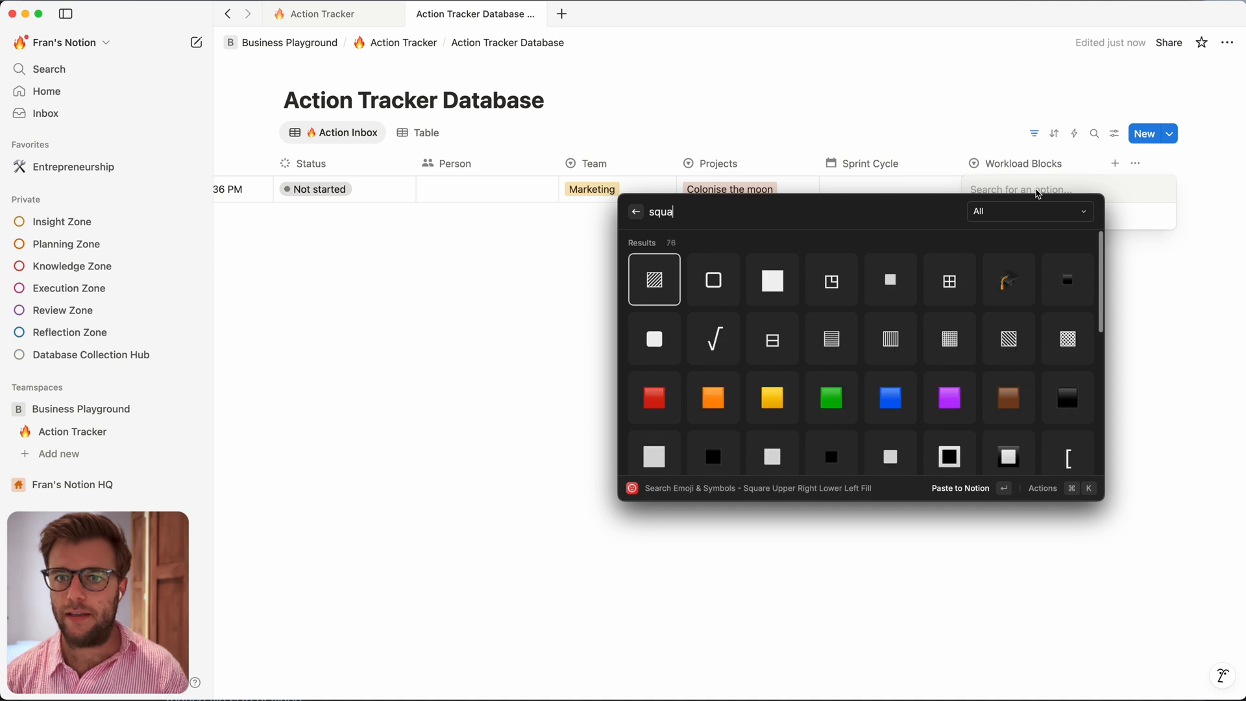
pyautogui.write('re')
pyautogui.press('Return')
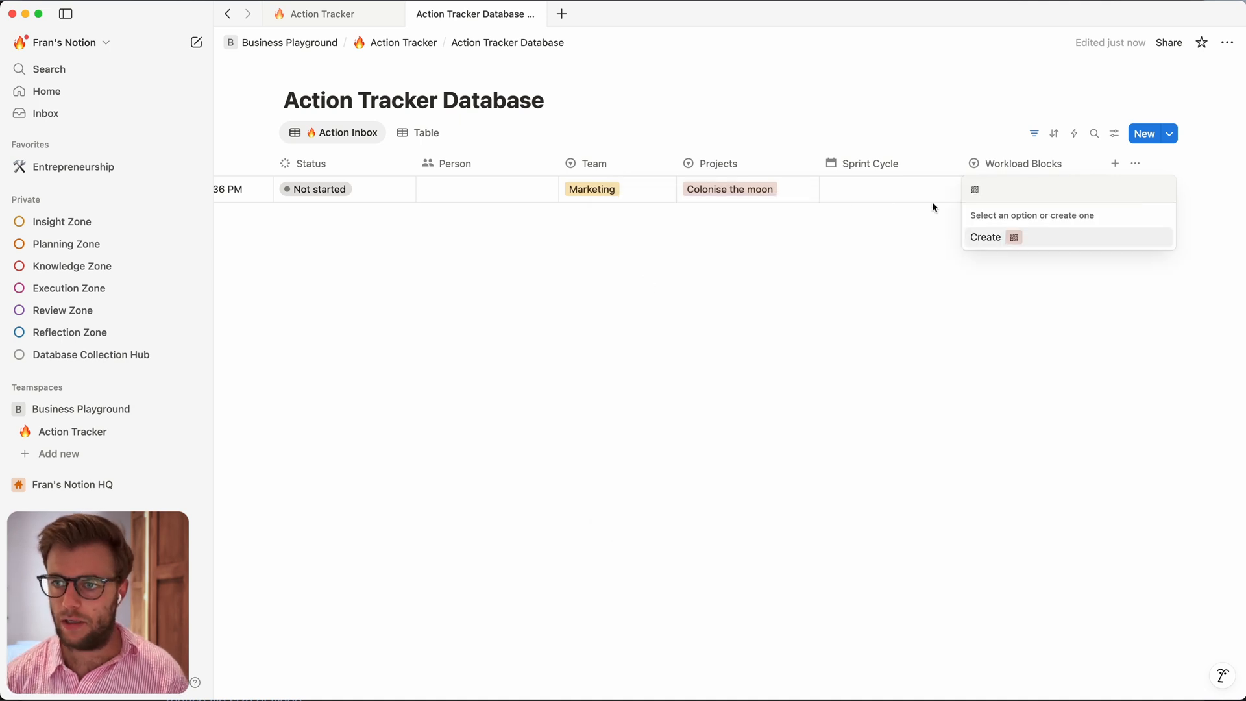
pyautogui.press('Return')
# Step: Create two more Workload Blocks options with two and three hatched squares, leaving the action set to three squares
pyautogui.click(1000, 192)
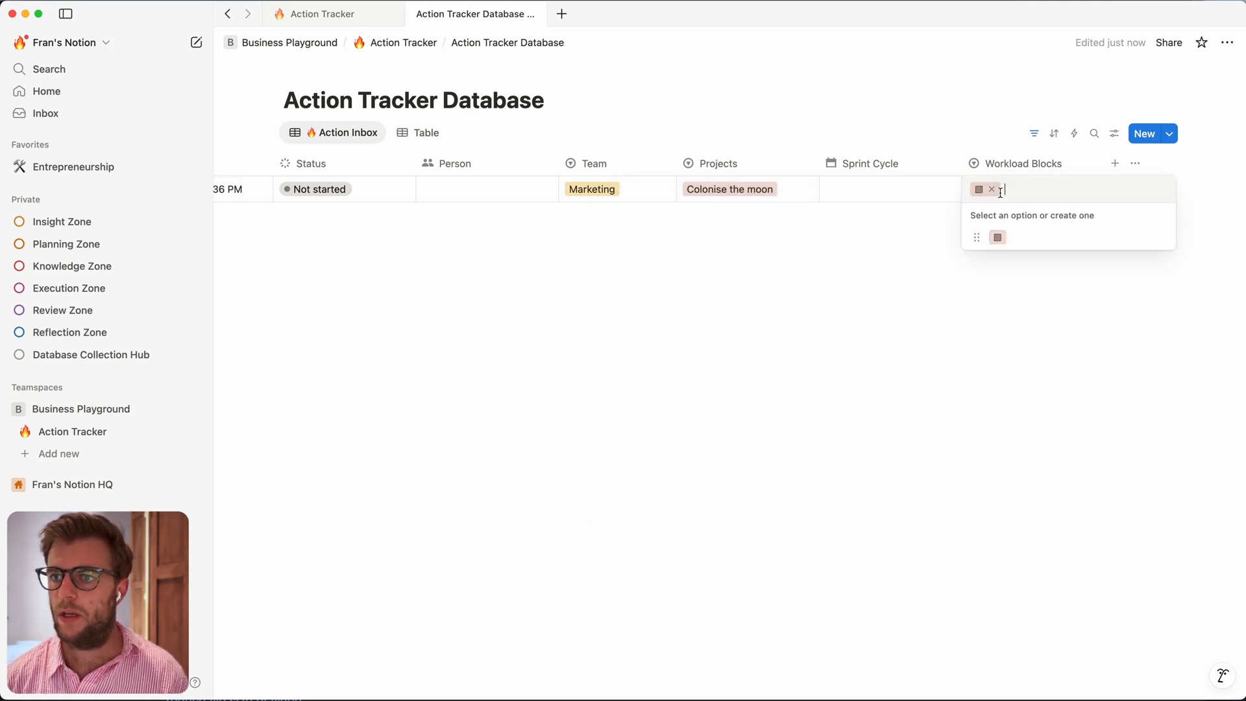
pyautogui.press('super+v')
pyautogui.press('super+v')
pyautogui.press('Return')
pyautogui.click(1000, 195)
pyautogui.press('super+v')
pyautogui.press('super+v')
pyautogui.press('super+v')
pyautogui.press('Return')
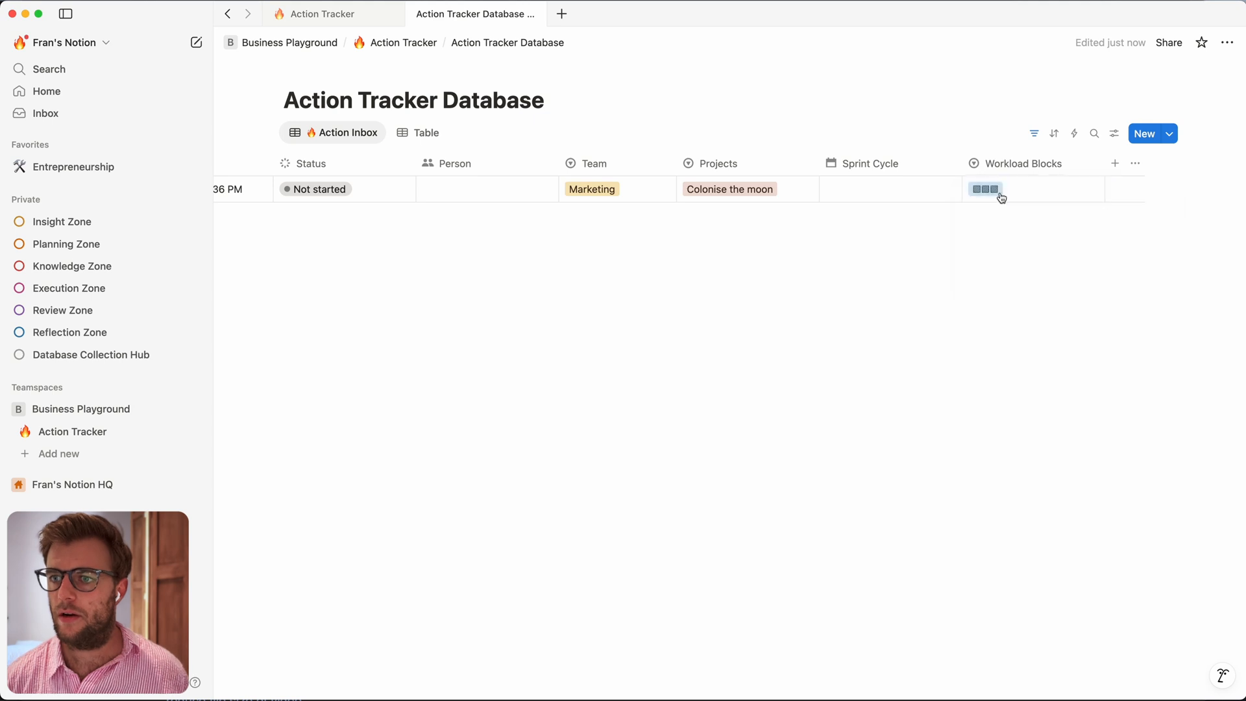
# Step: Colour the Workload Blocks options yellow for one square, orange for two squares and red for three squares
pyautogui.click(1001, 197)
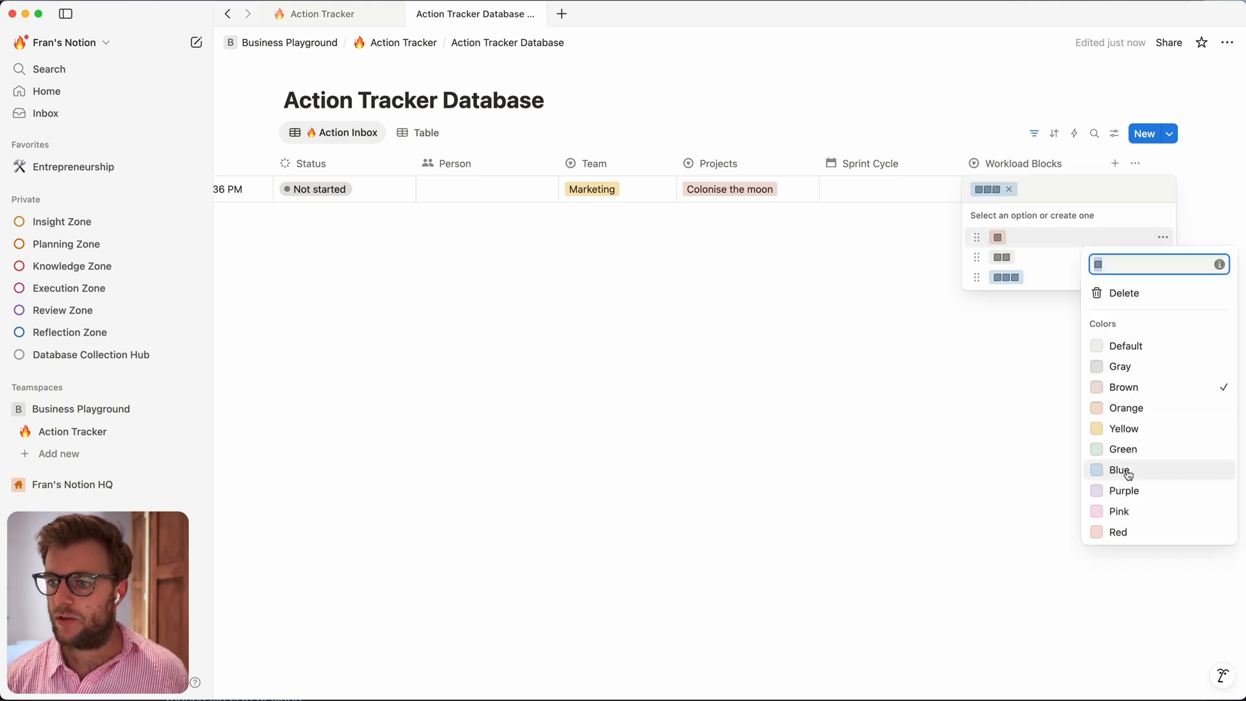
pyautogui.click(1162, 430)
pyautogui.press('Escape')
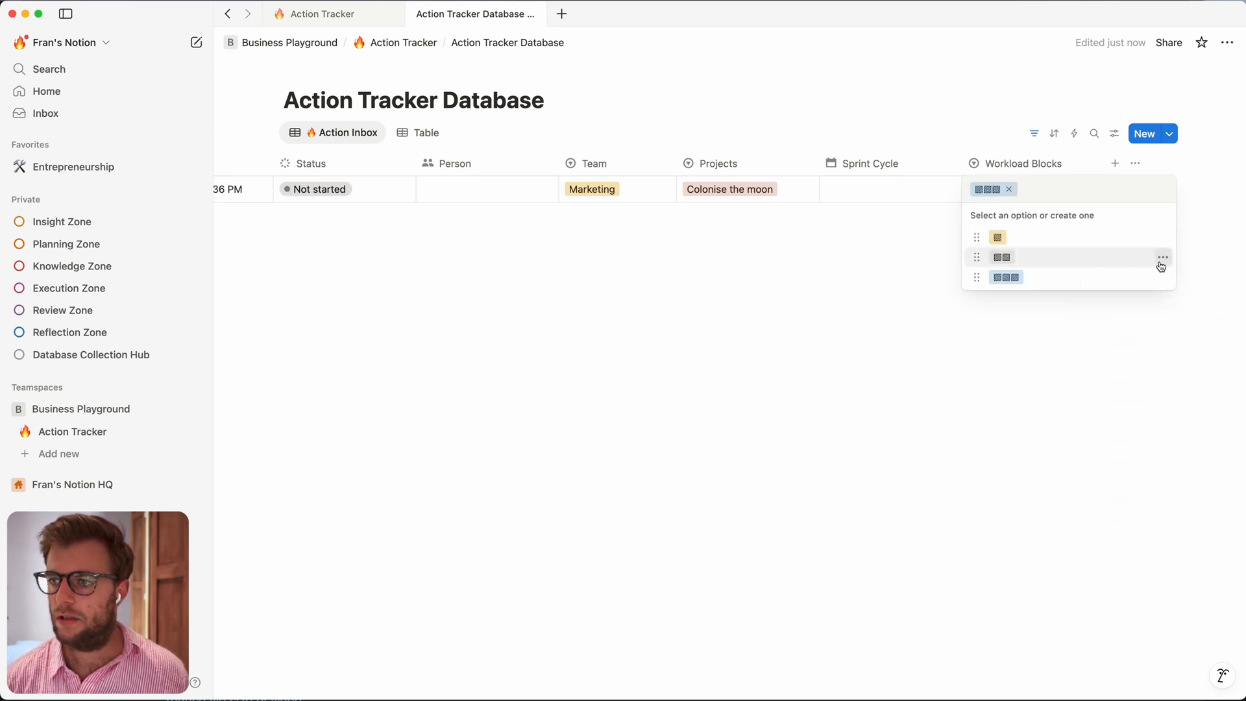
pyautogui.click(1162, 257)
pyautogui.click(1174, 432)
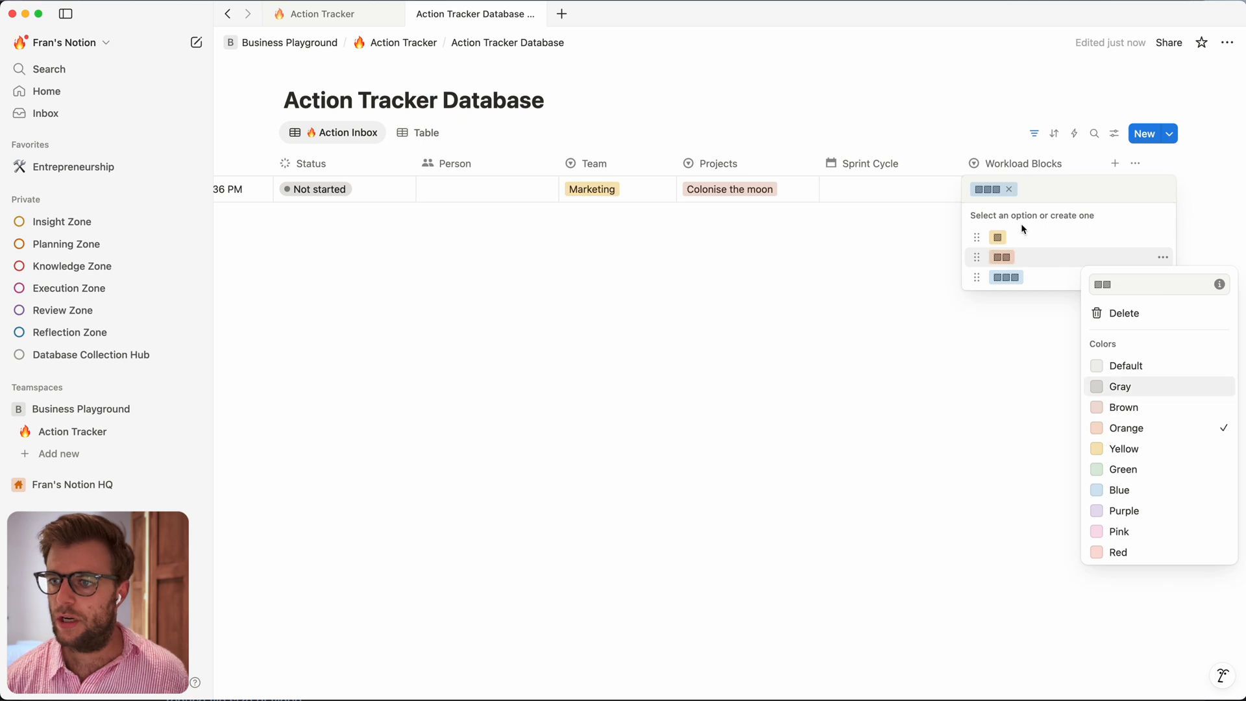
pyautogui.click(1021, 224)
pyautogui.click(1162, 277)
pyautogui.click(1113, 573)
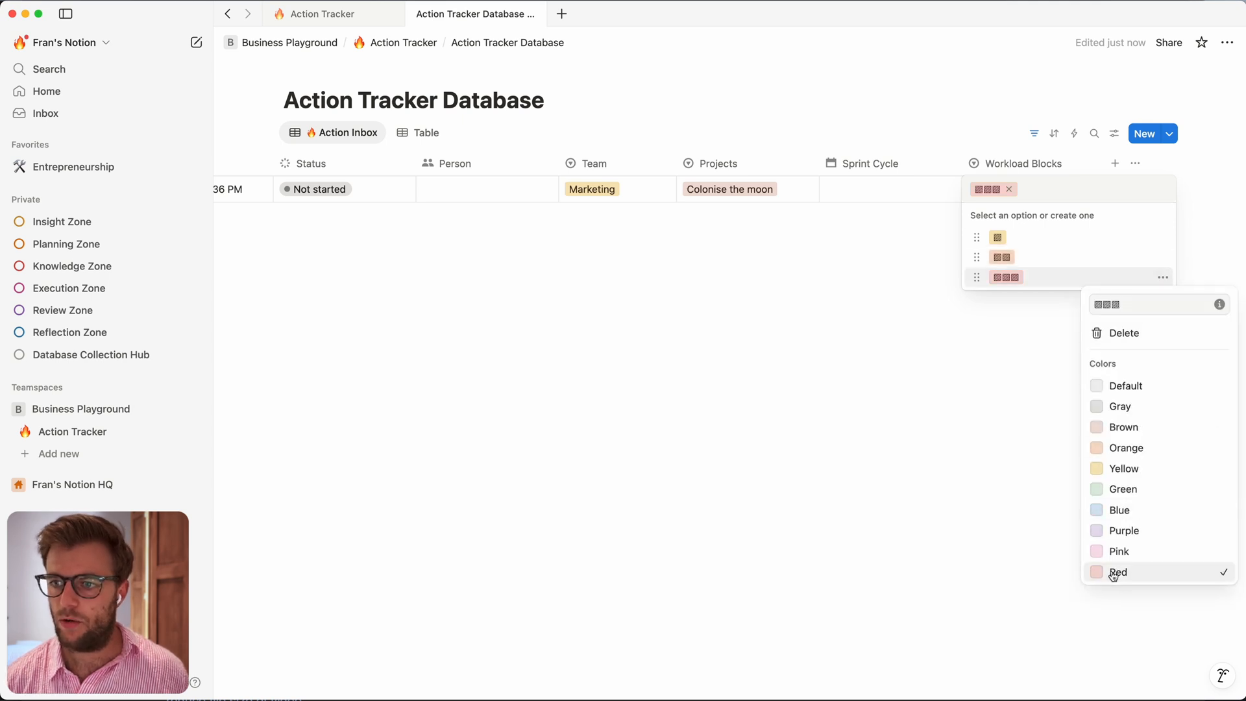
pyautogui.click(576, 359)
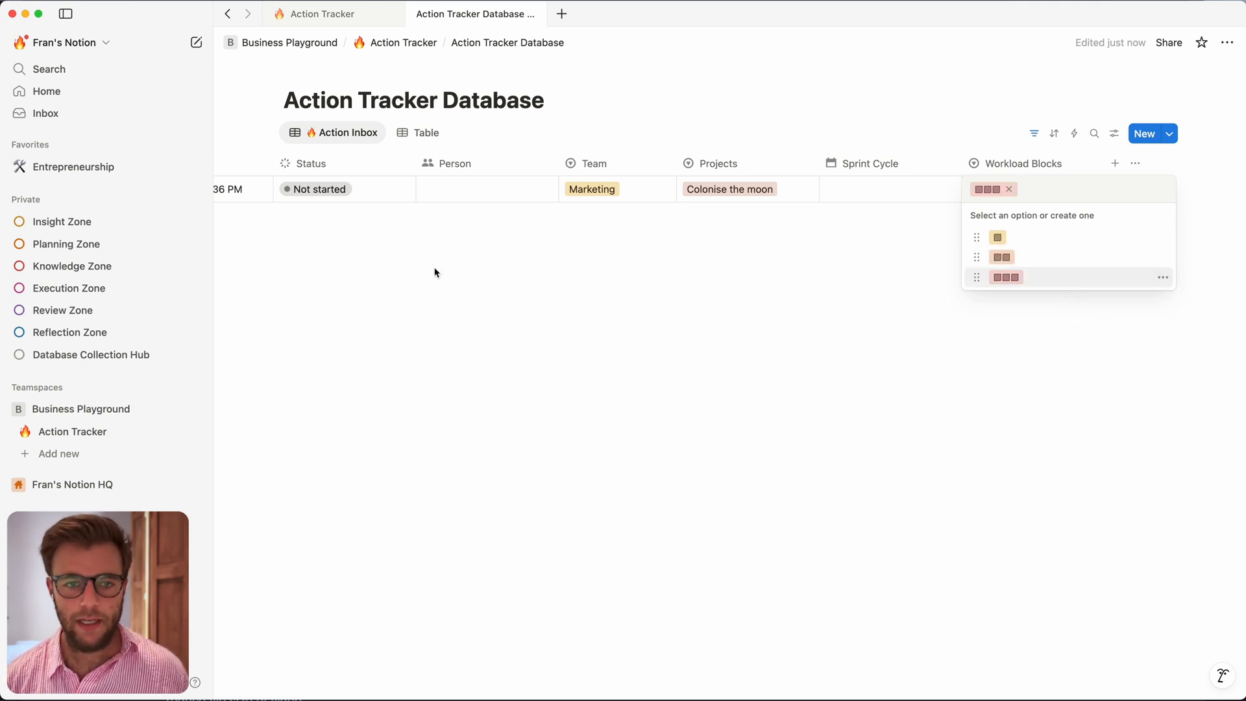
pyautogui.click(435, 273)
# Step: Add a "Backlog" option to the To-do group of the Status property
pyautogui.hscroll(-8, 528, 211)
pyautogui.hscroll(3, 800, 229)
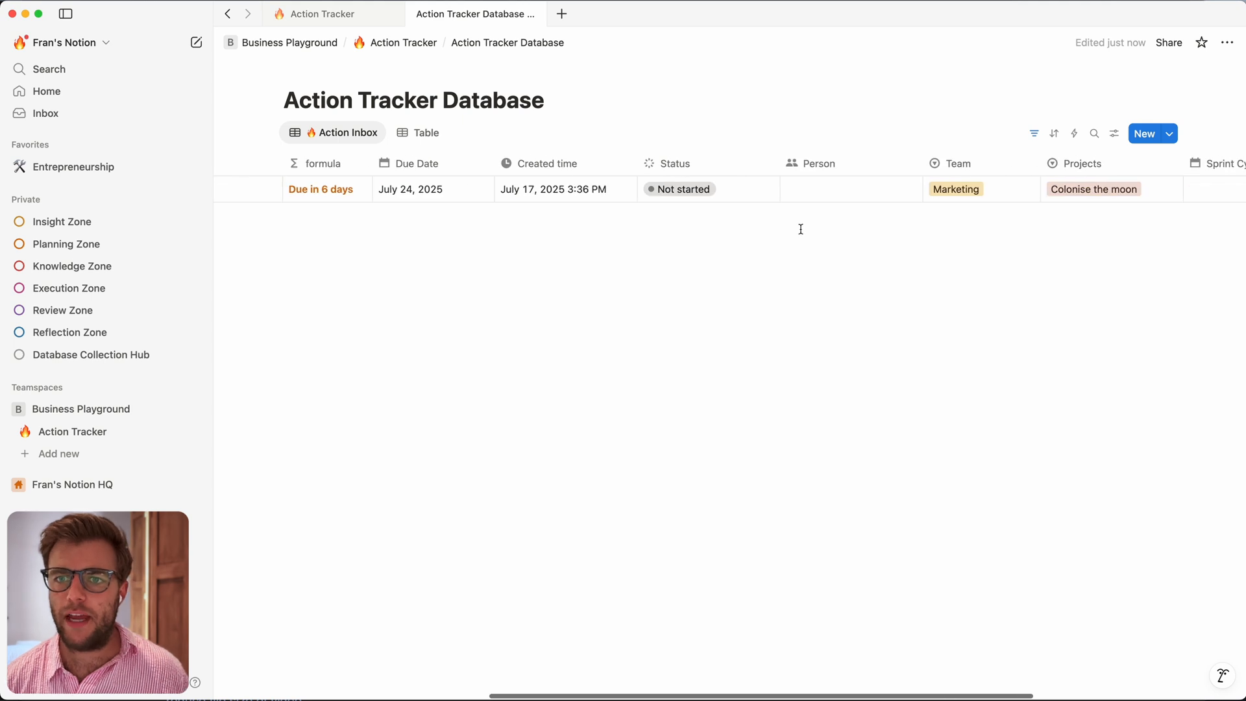
pyautogui.click(684, 169)
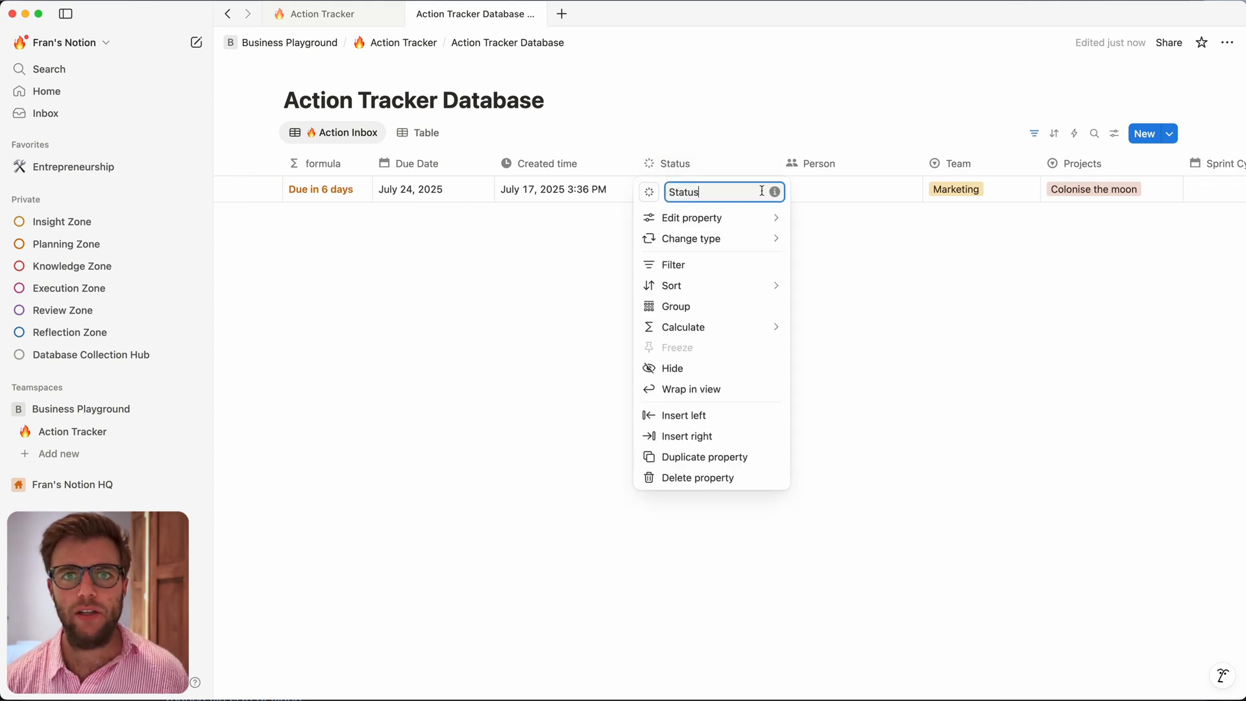
pyautogui.click(684, 223)
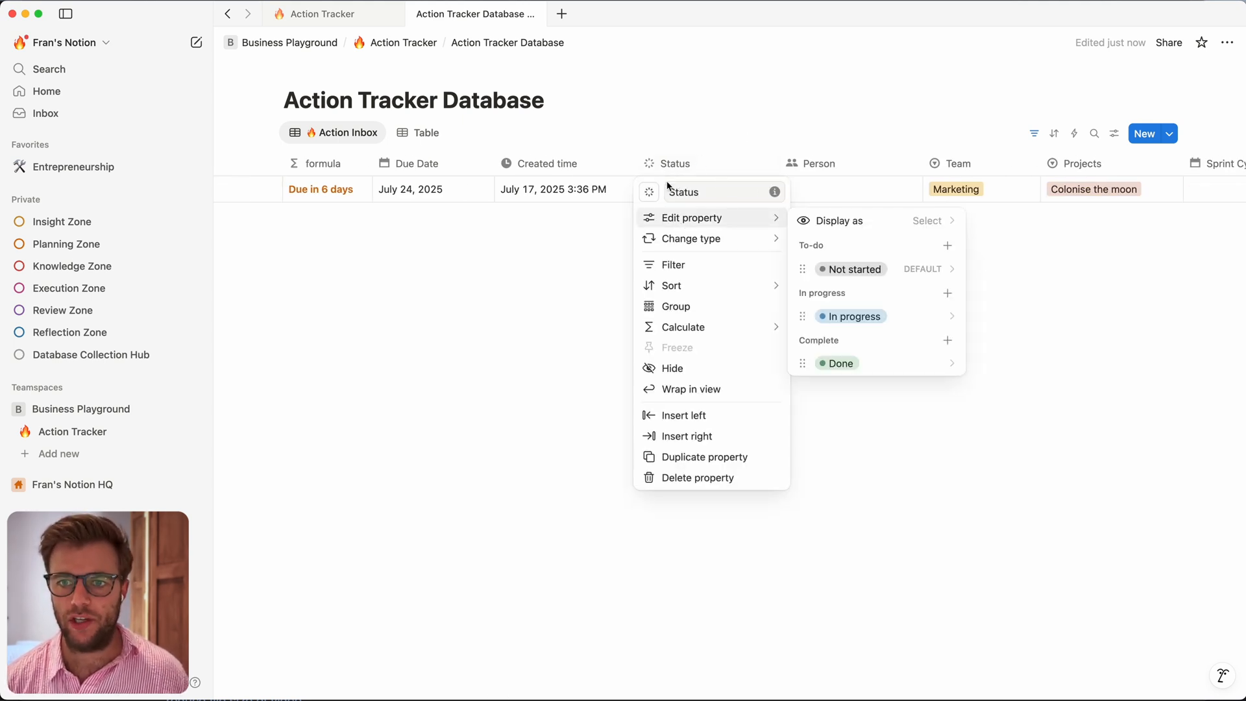
pyautogui.click(675, 164)
pyautogui.click(684, 164)
pyautogui.click(678, 215)
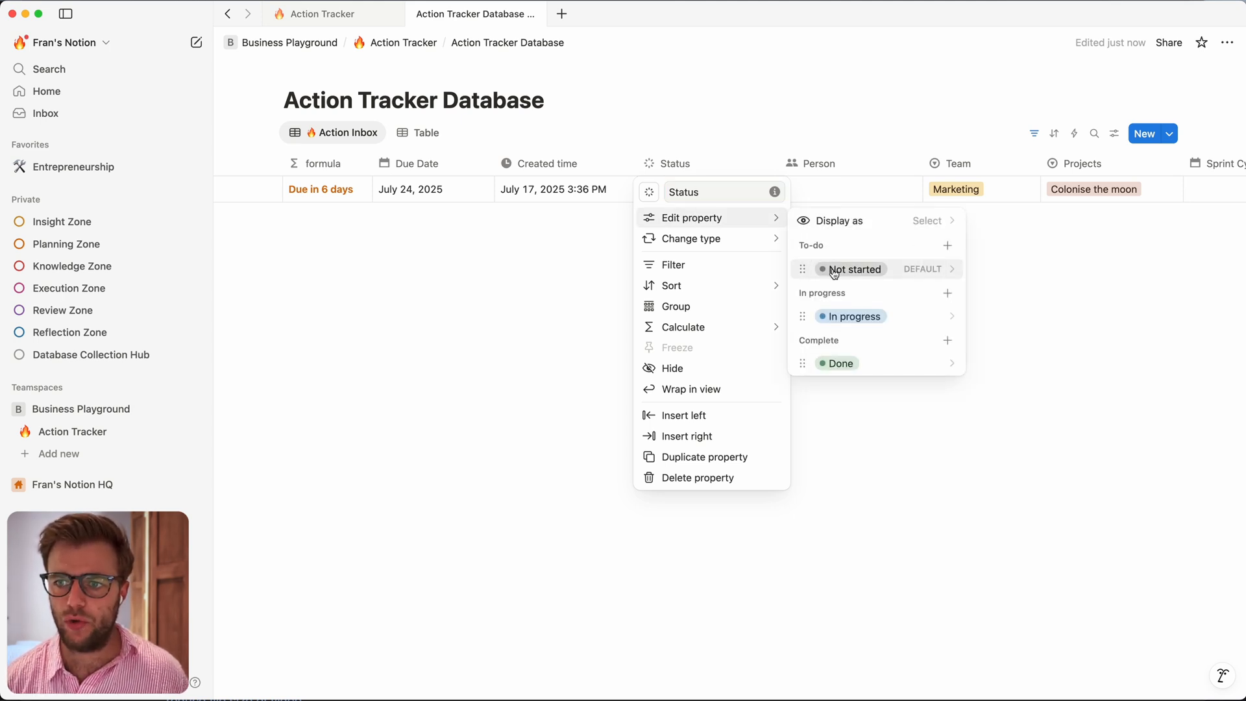
pyautogui.click(948, 246)
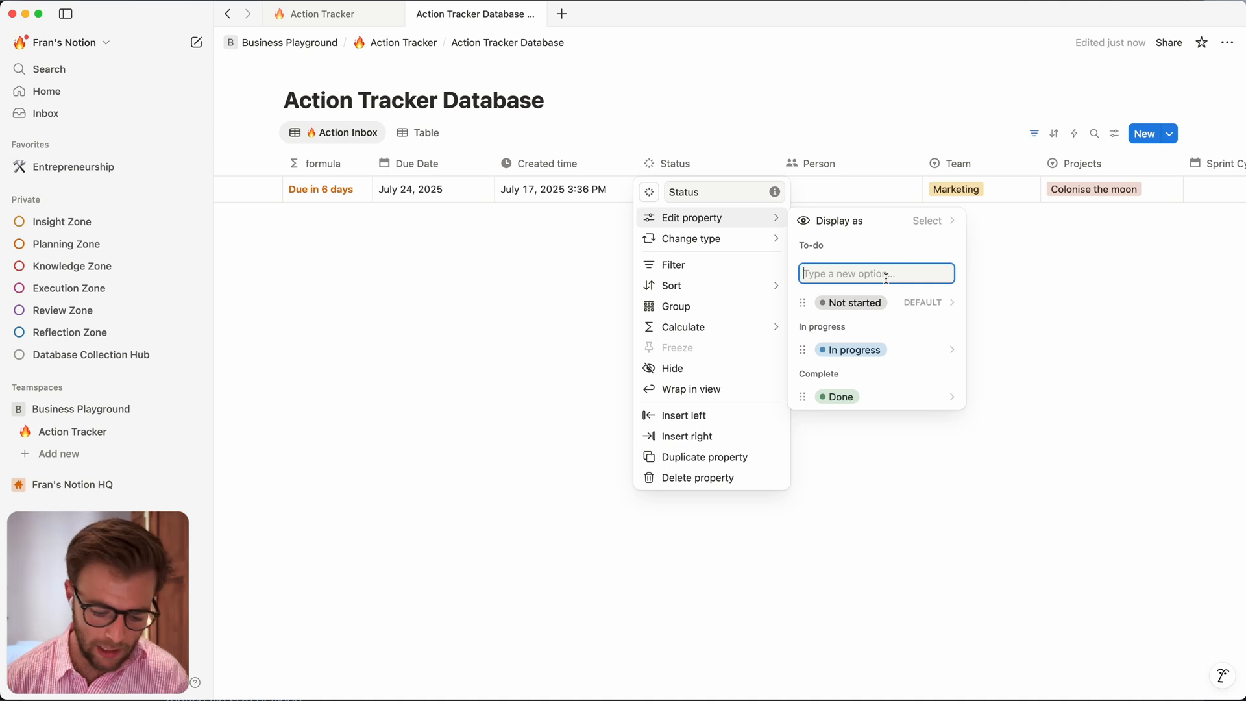
pyautogui.write('Backlog')
pyautogui.press('Return')
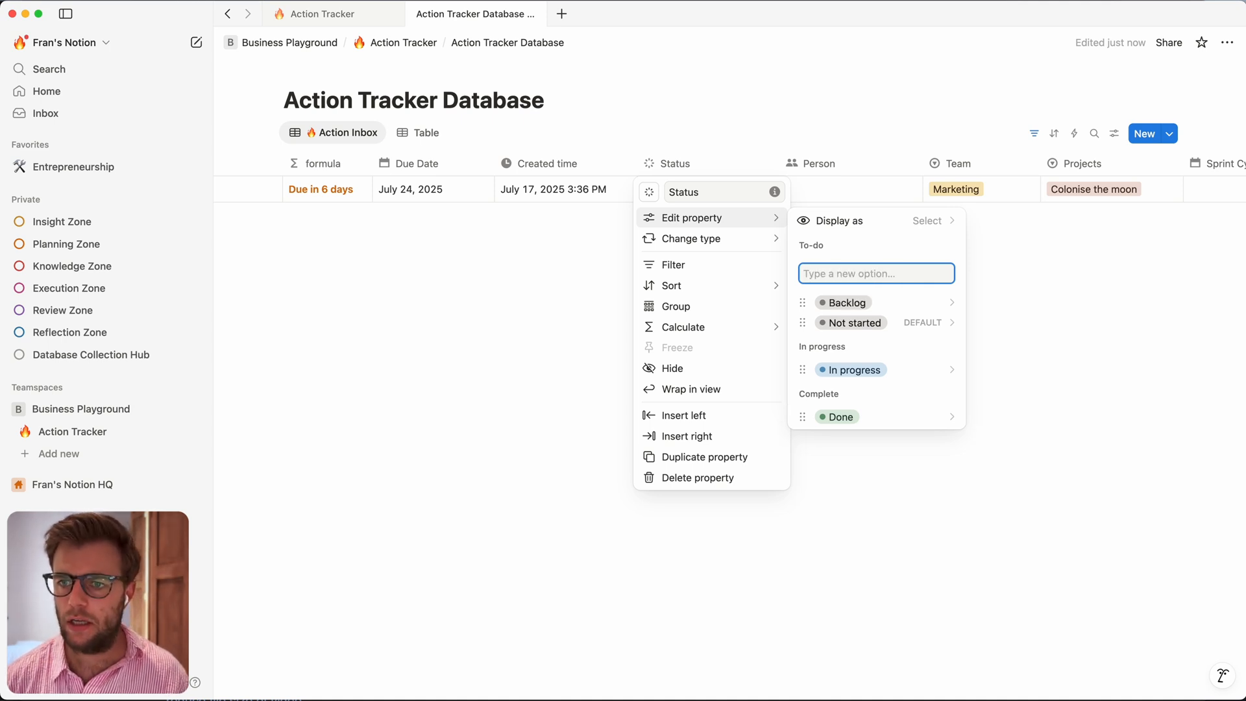
pyautogui.press('Escape')
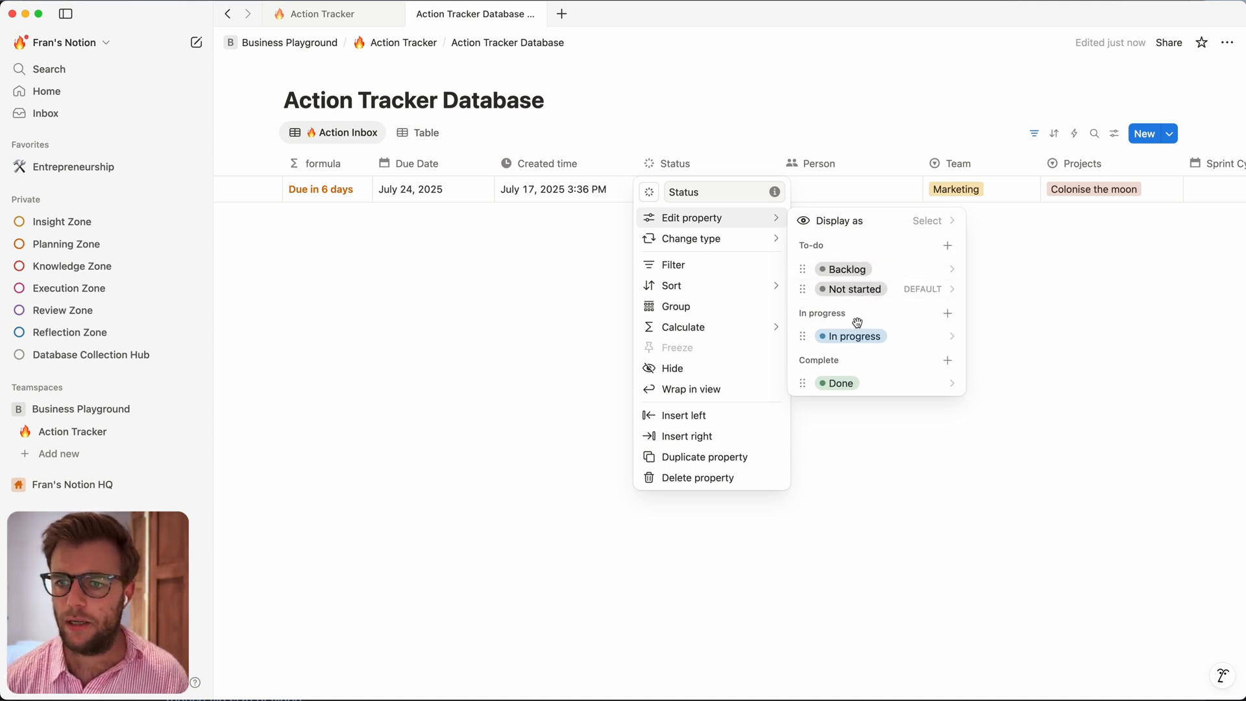
# Step: Rename the Not started status option to "To-do" and colour it purple
pyautogui.click(808, 292)
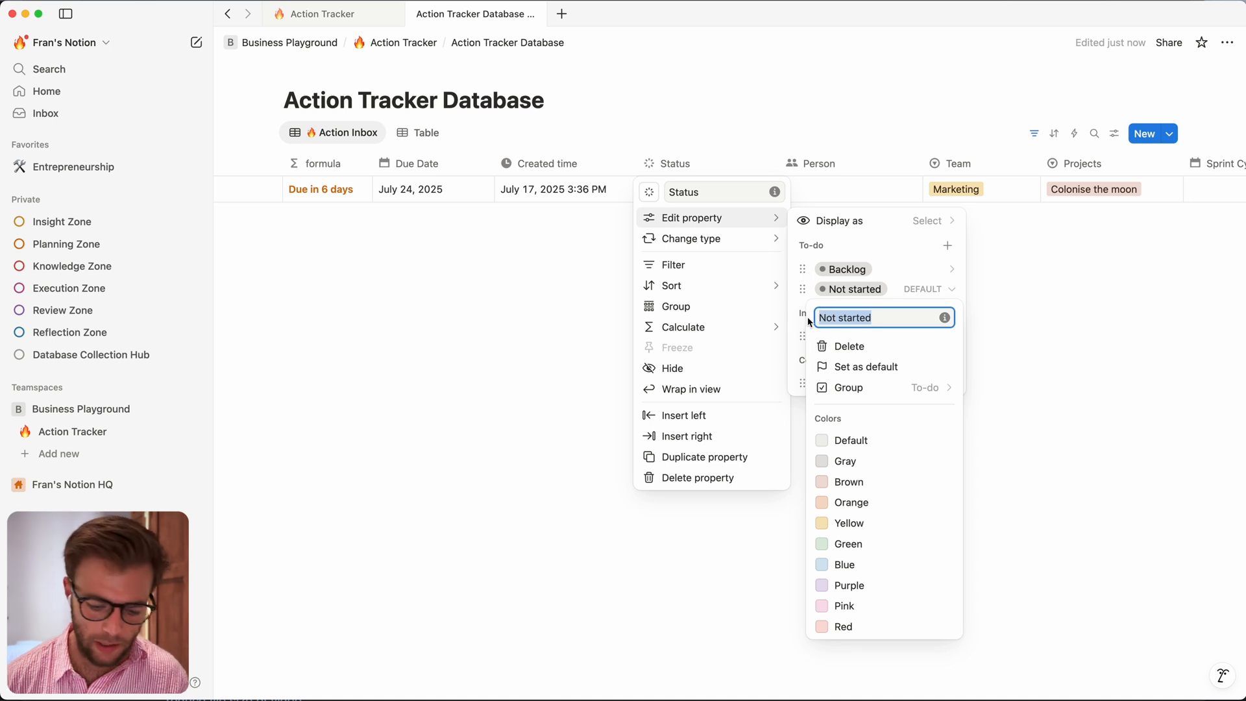
pyautogui.write('To-d0')
pyautogui.press('Escape')
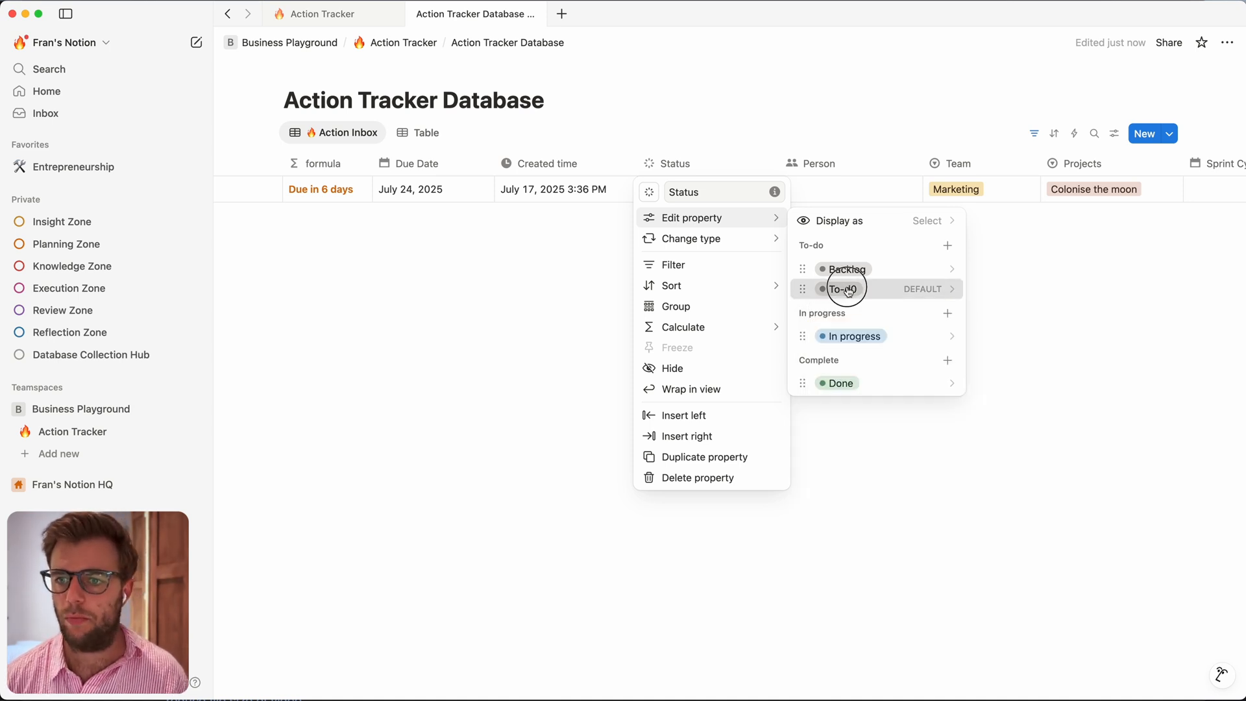
pyautogui.click(842, 289)
pyautogui.write('To-do')
pyautogui.press('Escape')
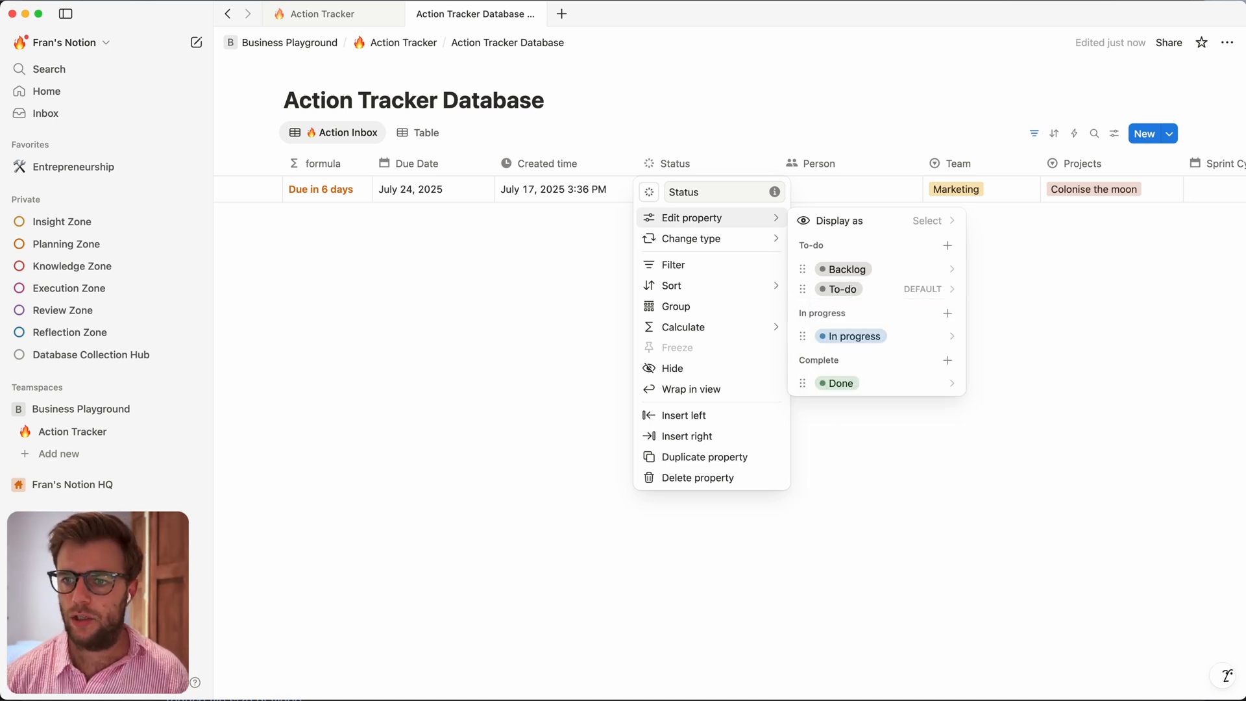
pyautogui.click(844, 288)
pyautogui.click(866, 586)
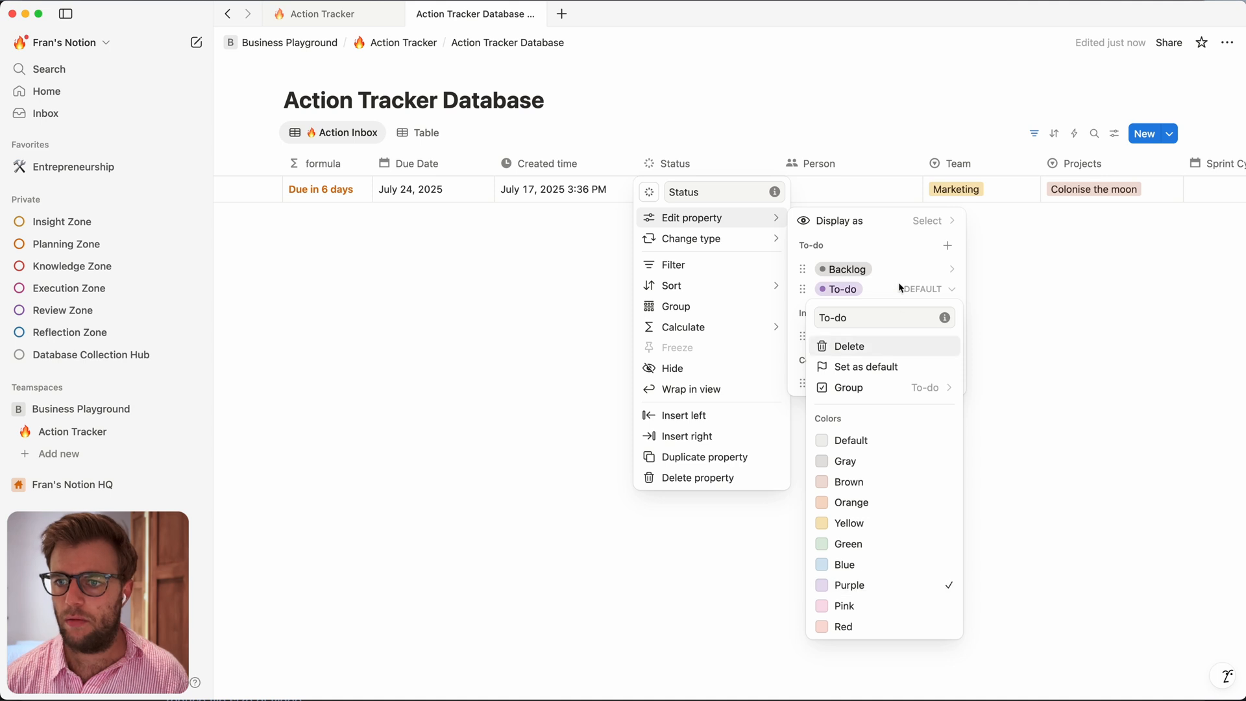
pyautogui.press('Escape')
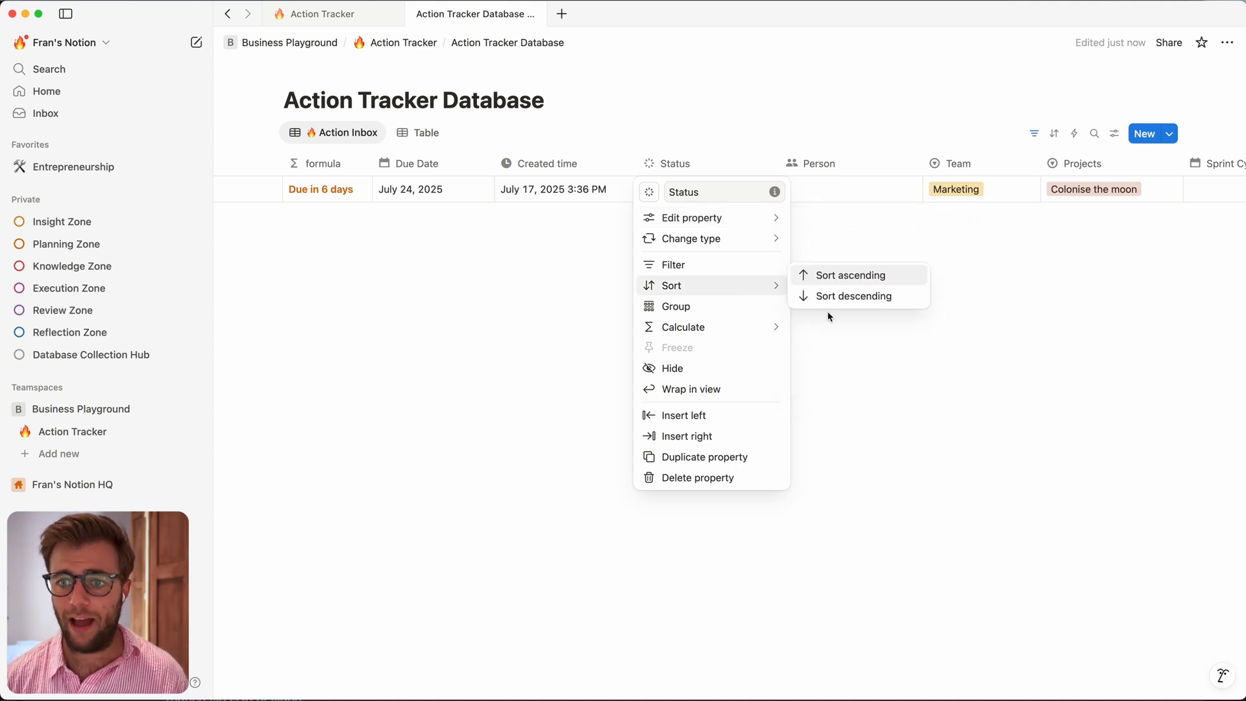
# Step: Add a "Stuck/waiting" status to the In progress group, placed below the In progress option and coloured orange
pyautogui.moveTo(742, 220)
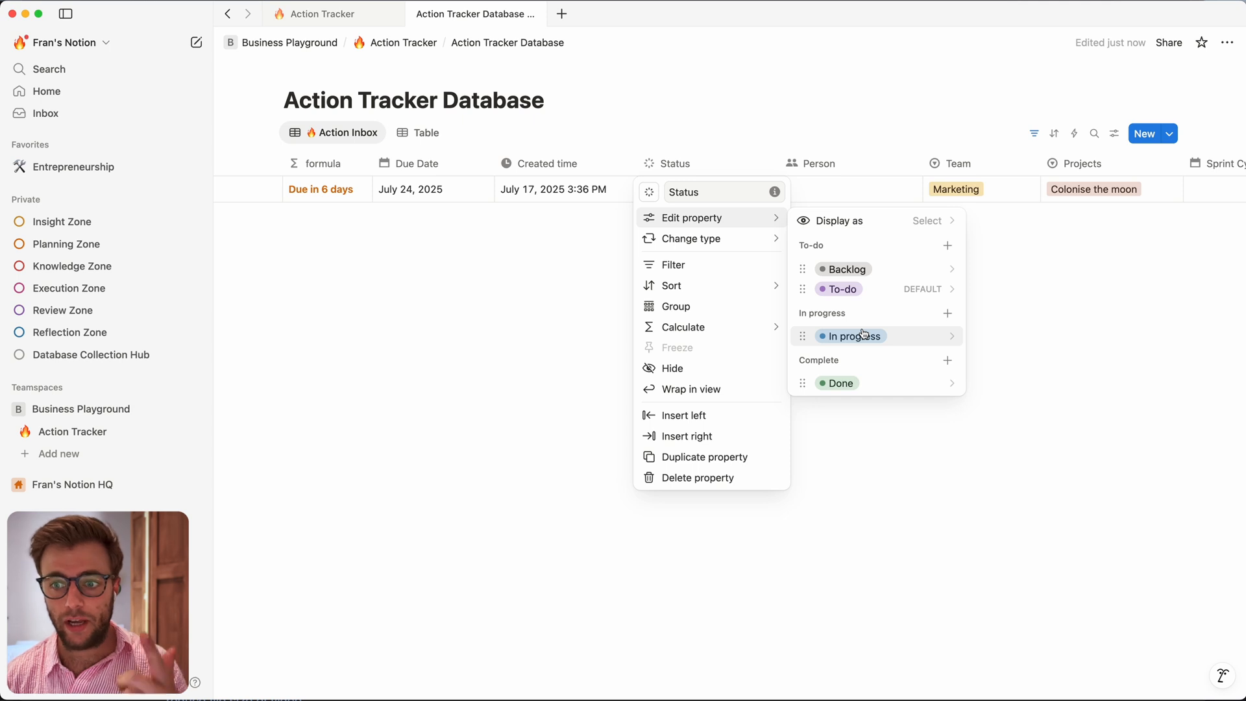
pyautogui.click(947, 314)
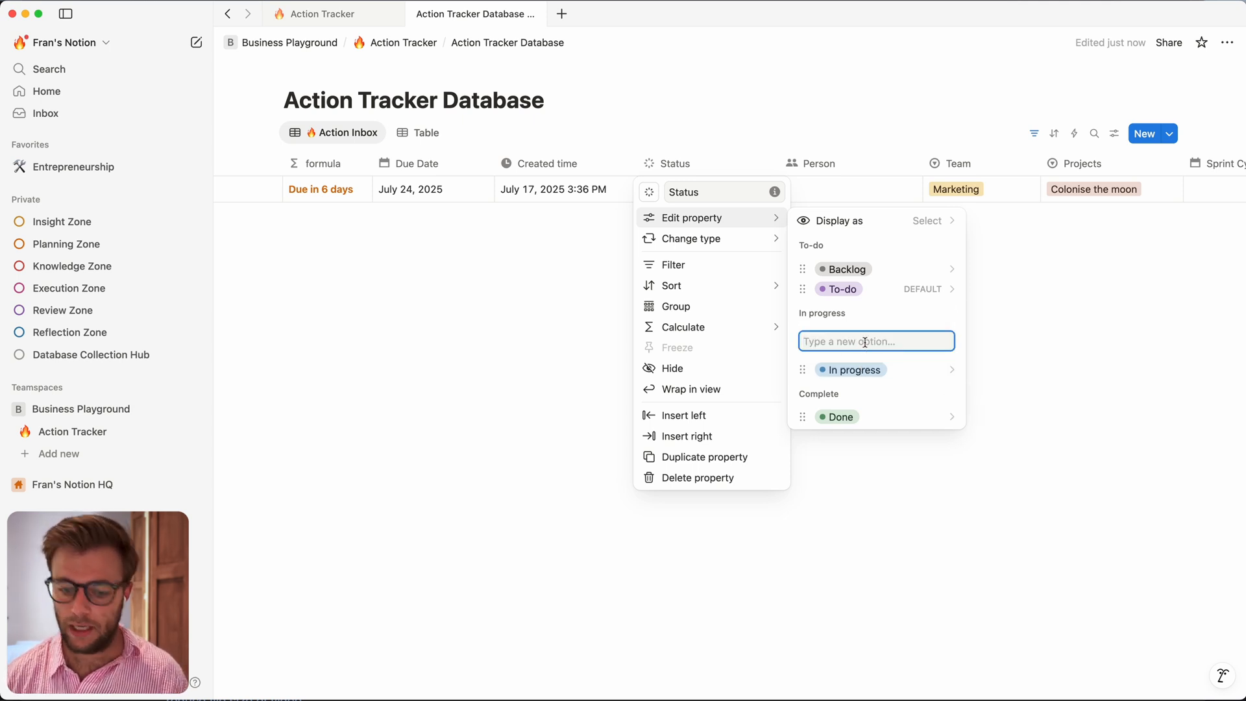
pyautogui.write('stuc')
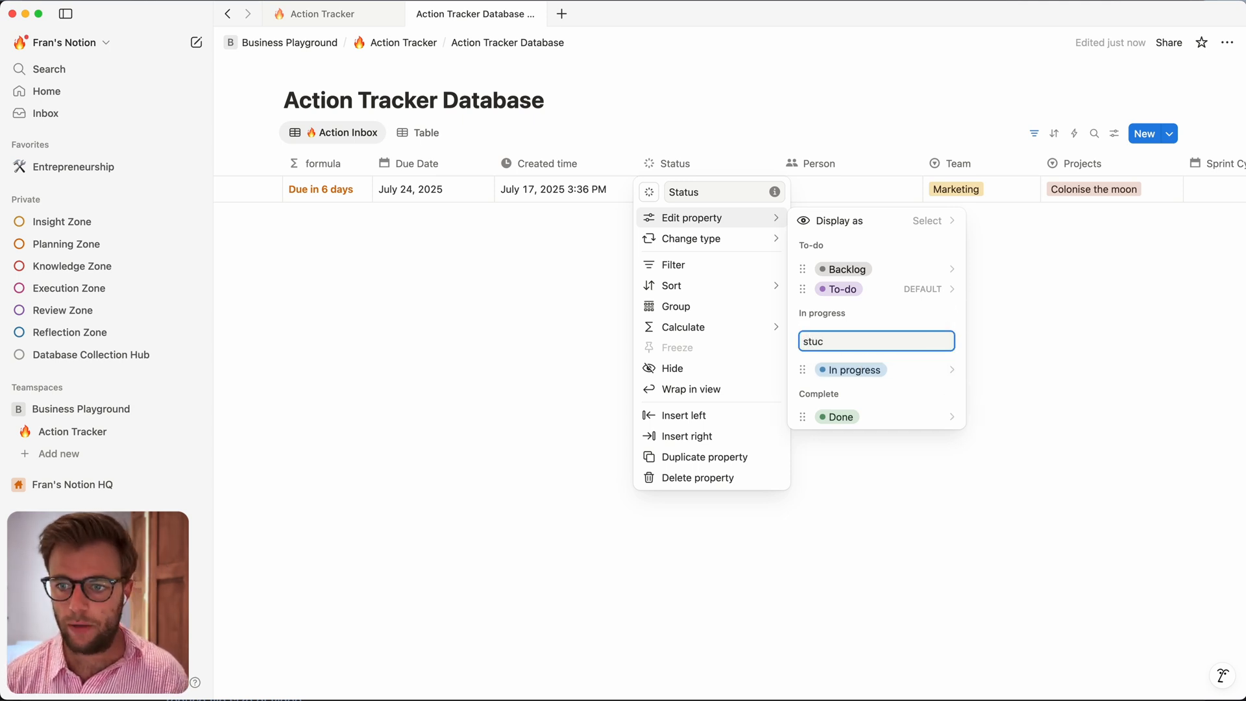
pyautogui.write('k/waiting')
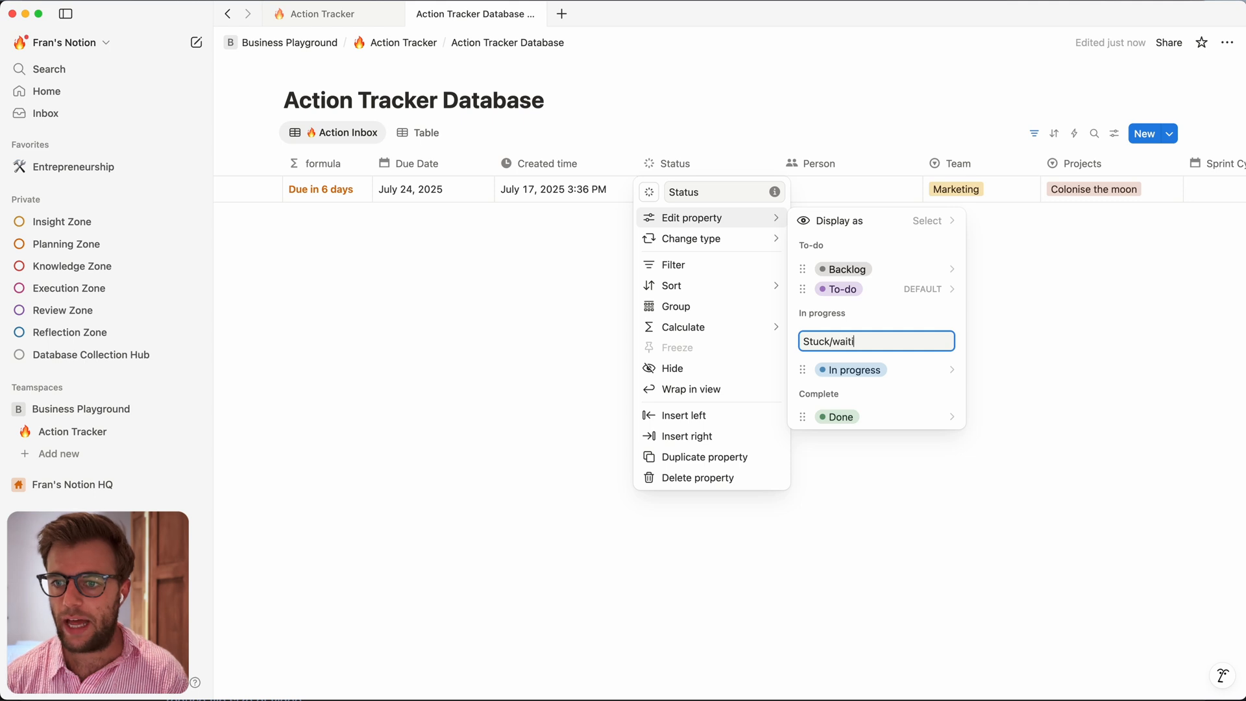
pyautogui.press('Return')
pyautogui.moveTo(794, 377); pyautogui.dragTo(805, 388)
pyautogui.click(883, 361)
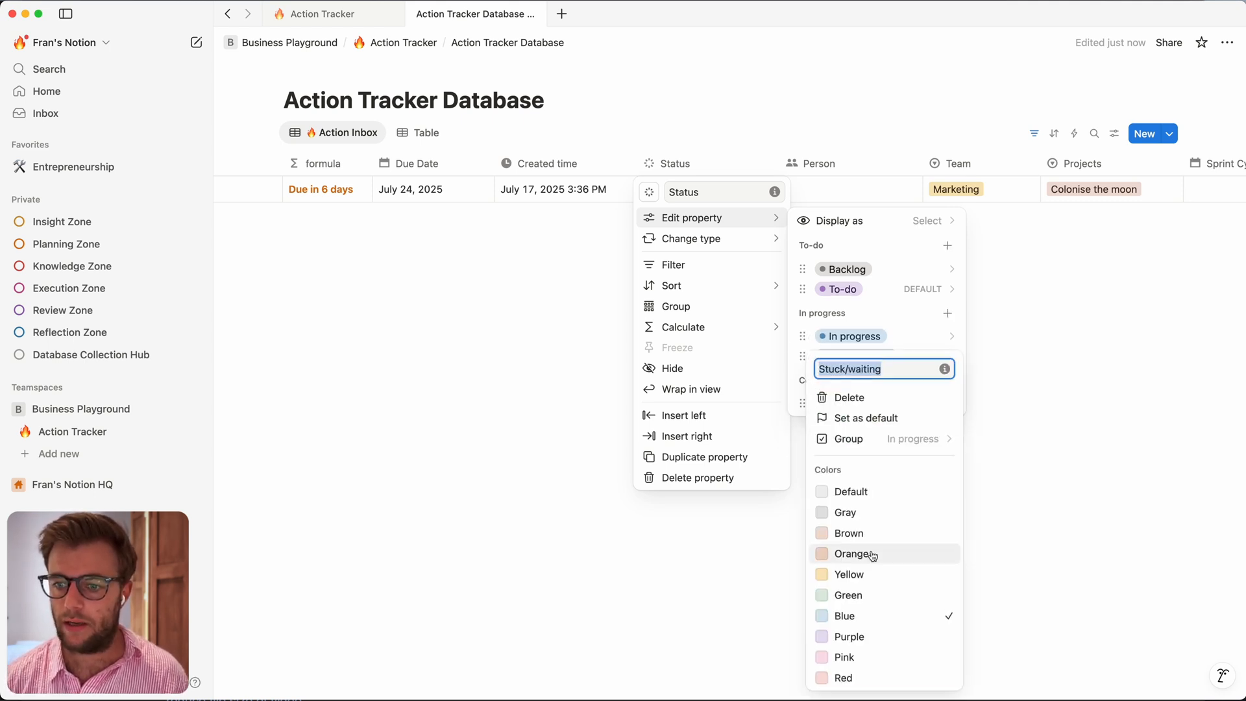
pyautogui.click(926, 554)
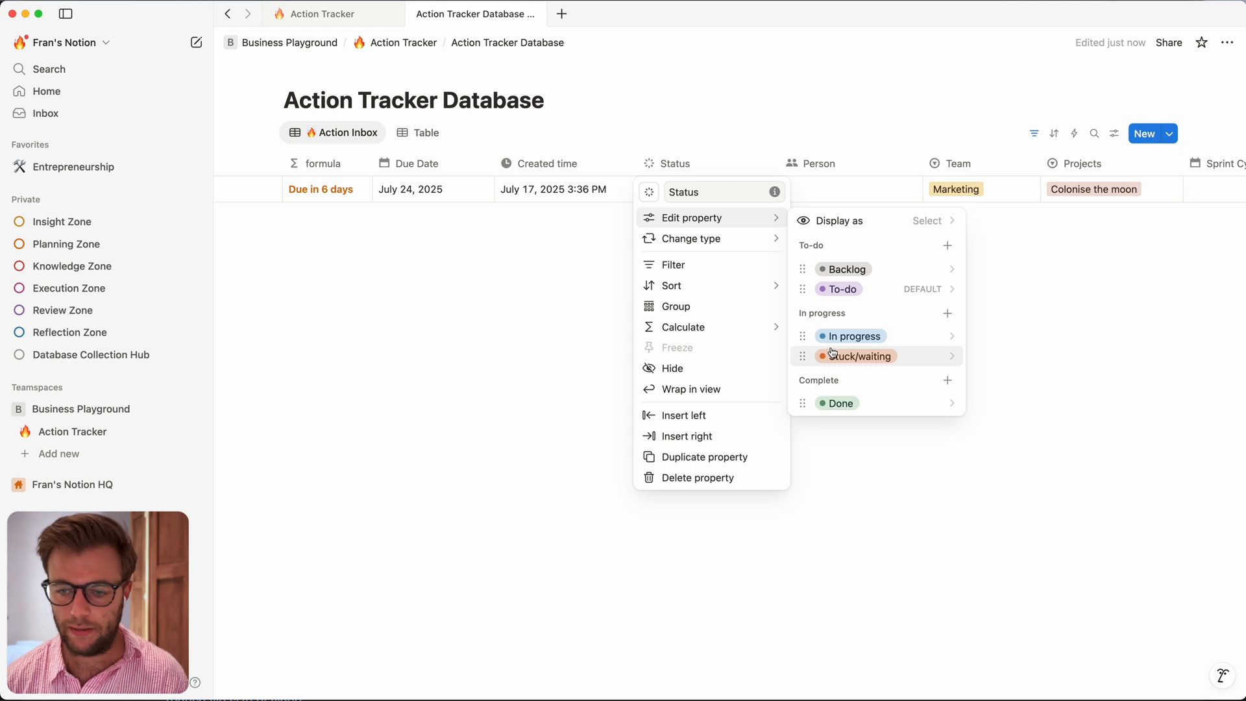
# Step: Add an "Archived" option to the Status property's Complete group, place it below Done and colour it gray
pyautogui.click(947, 380)
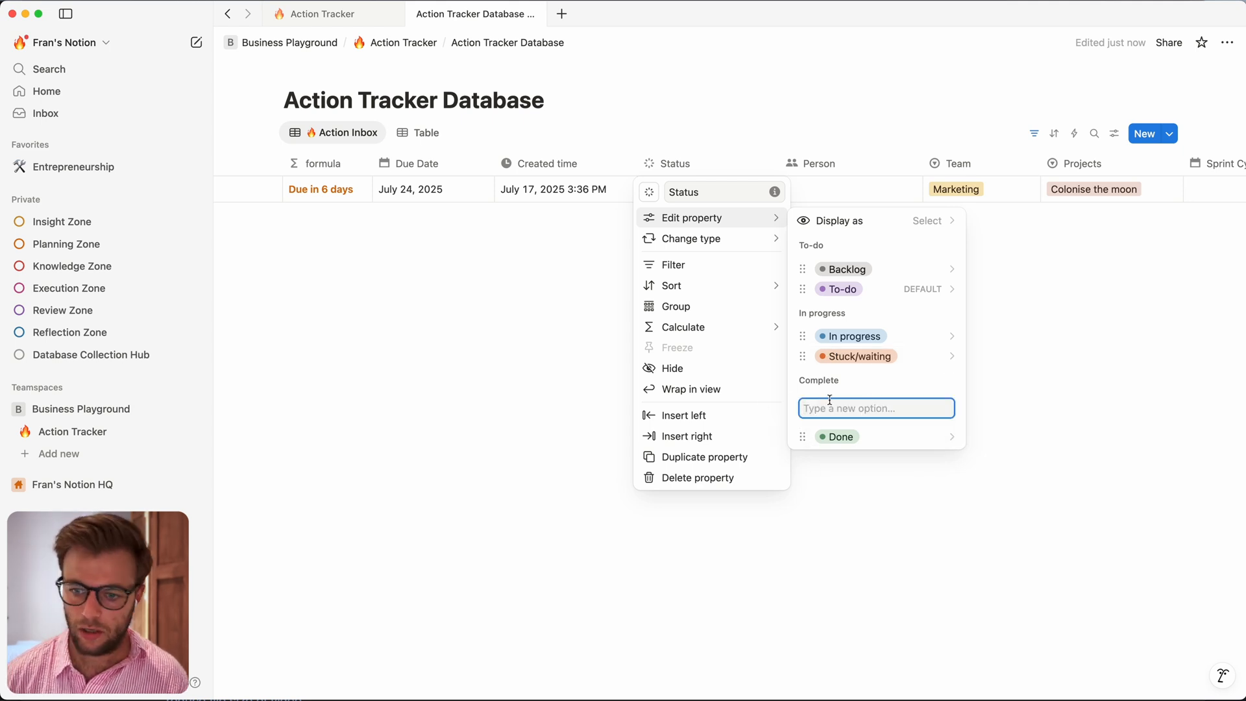
pyautogui.write('Archived')
pyautogui.press('Return')
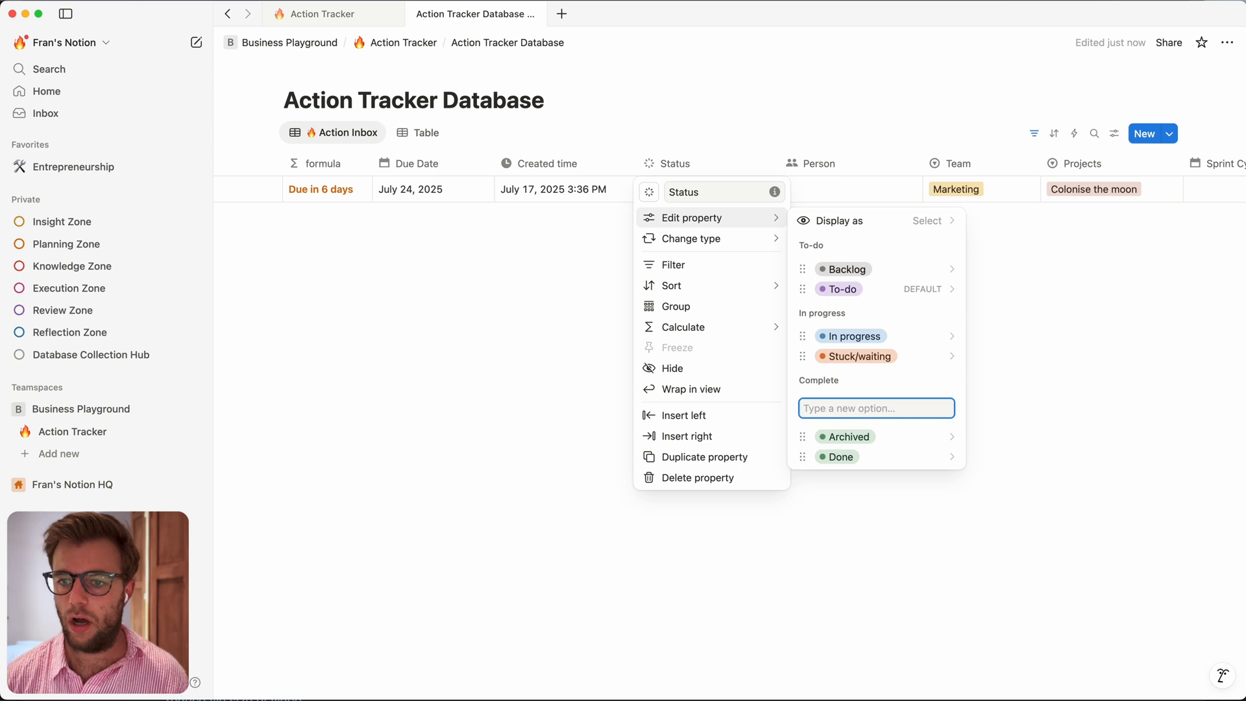
pyautogui.moveTo(805, 436); pyautogui.dragTo(809, 464)
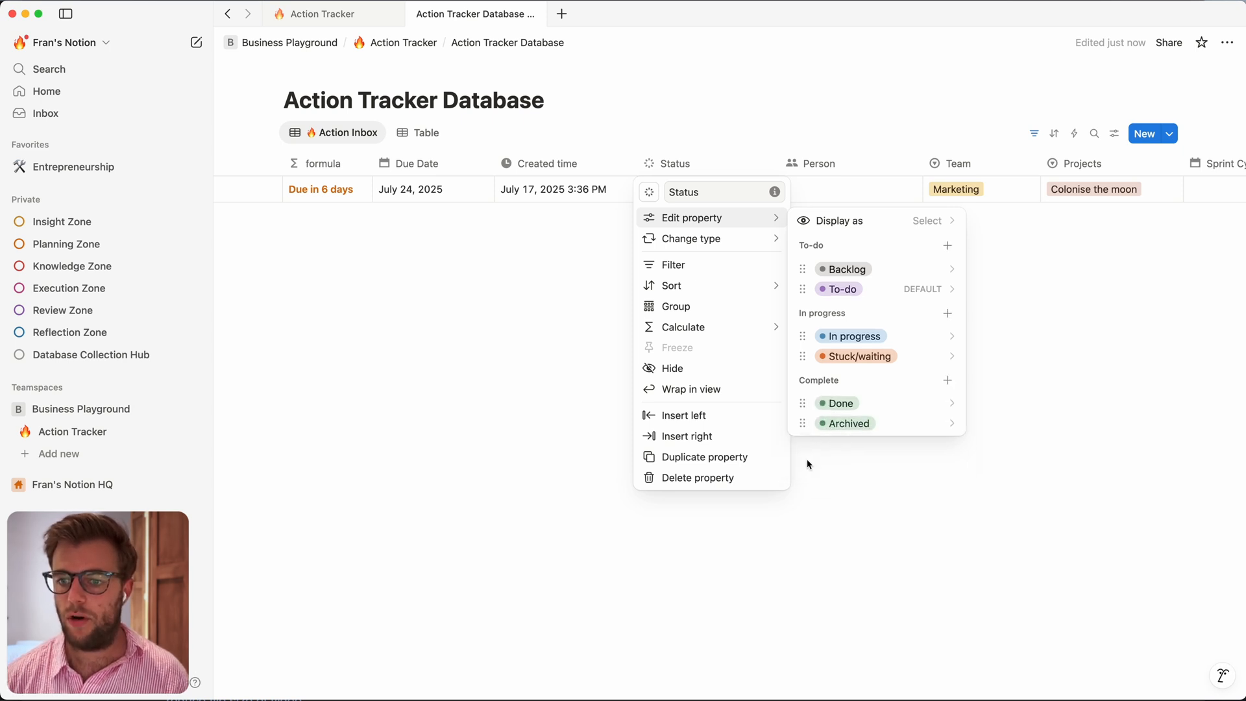
pyautogui.click(848, 423)
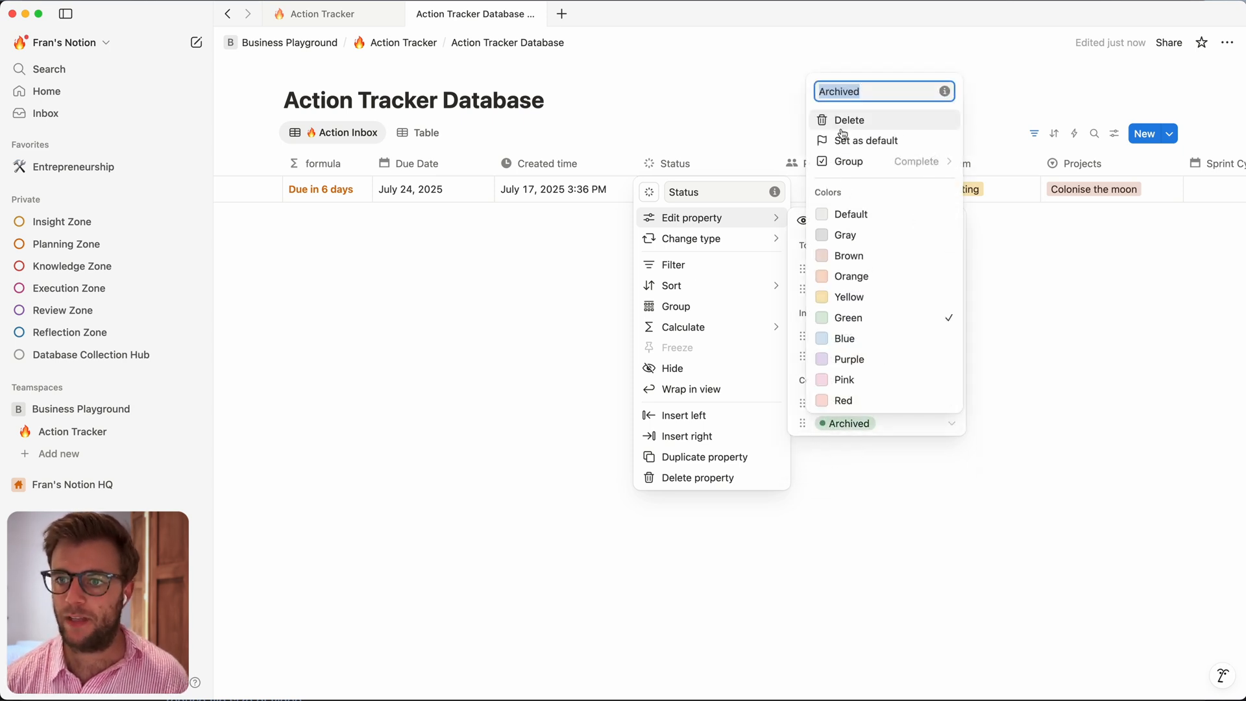
pyautogui.click(859, 232)
pyautogui.click(607, 385)
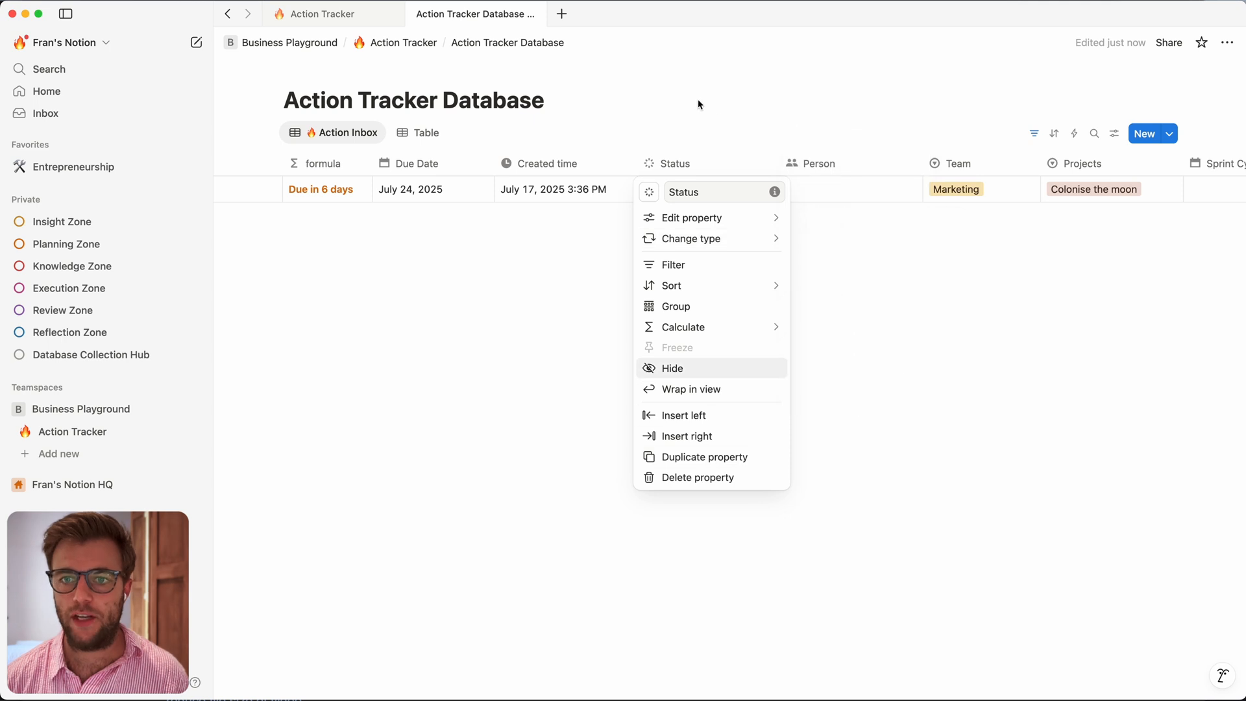
pyautogui.click(914, 310)
pyautogui.press('super+z')
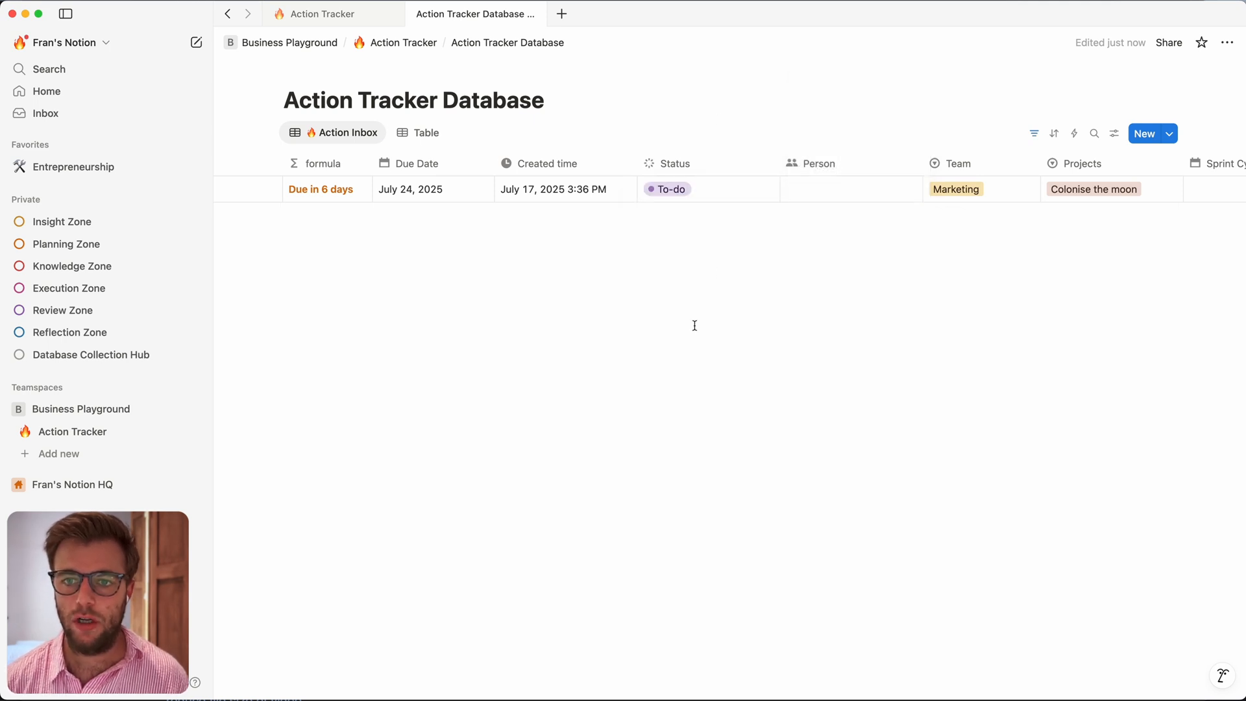
# Step: Check the Status choices available for the pitchdesk action and look through the Action Inbox columns
pyautogui.click(716, 196)
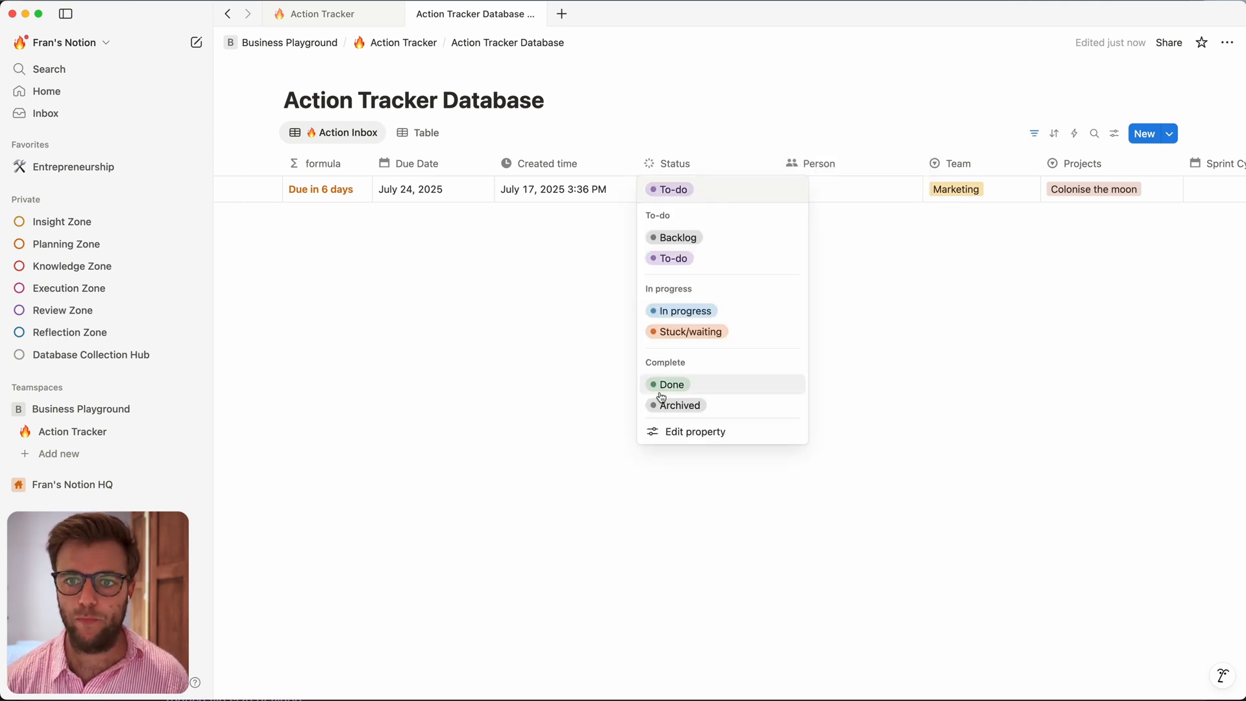
pyautogui.press('Escape')
pyautogui.hscroll(-8, 348, 301)
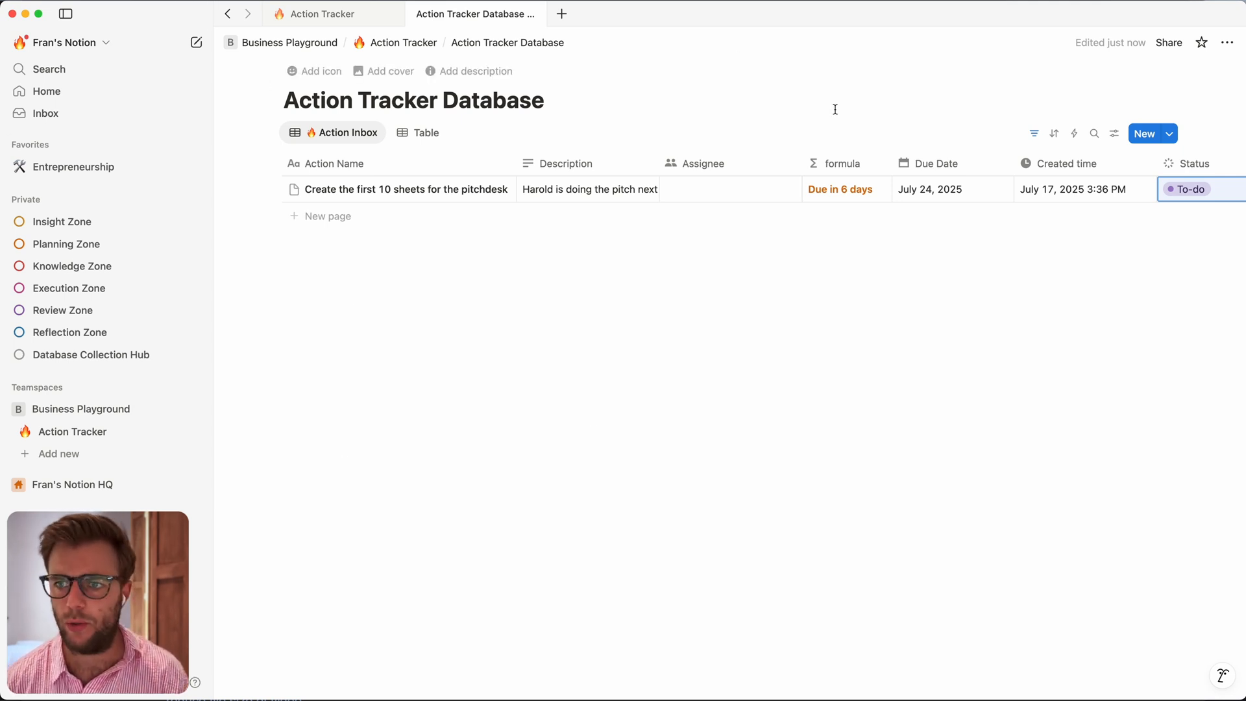
pyautogui.hscroll(2, 756, 319)
pyautogui.hscroll(10, 755, 319)
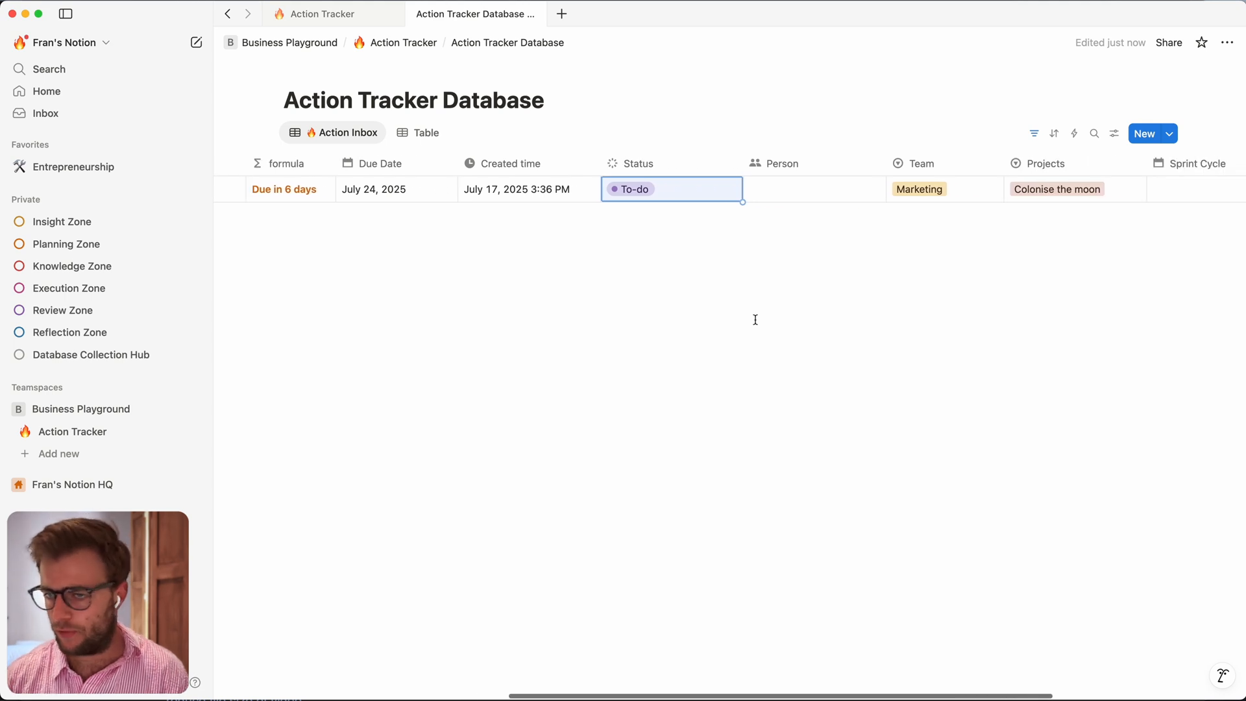
pyautogui.hscroll(-12, 756, 319)
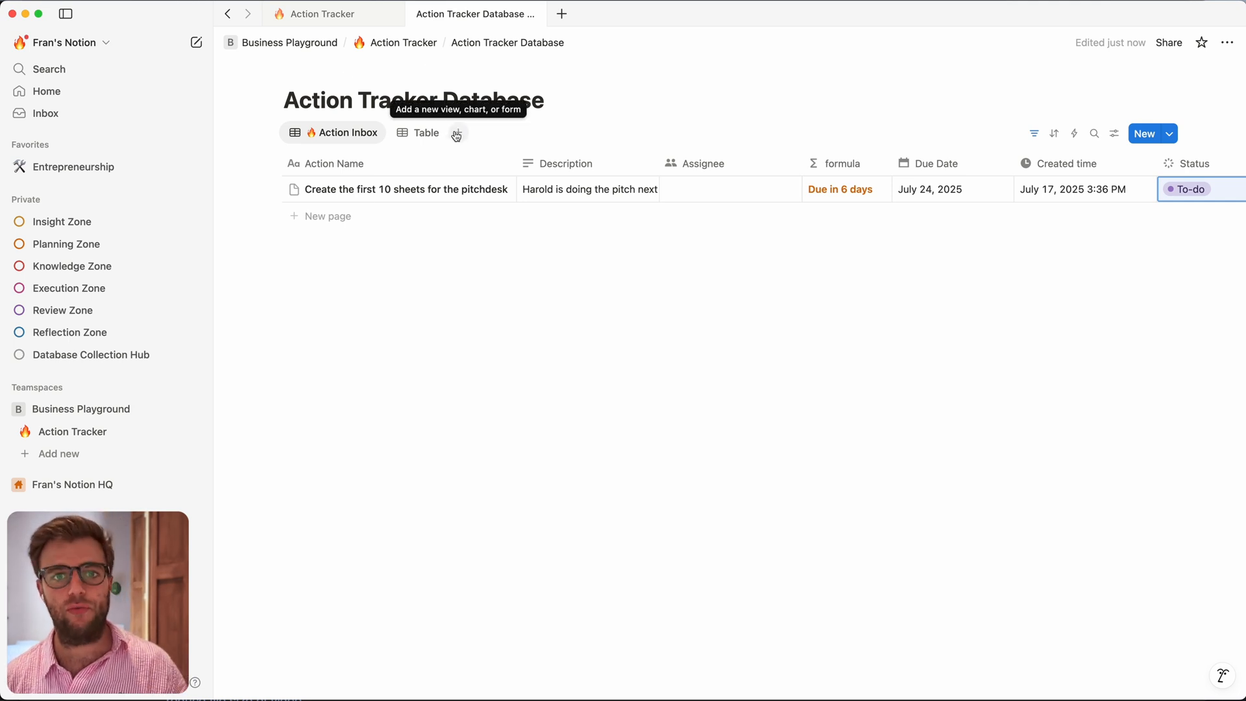
# Step: Add a new board view to the Action Tracker Database
pyautogui.click(456, 133)
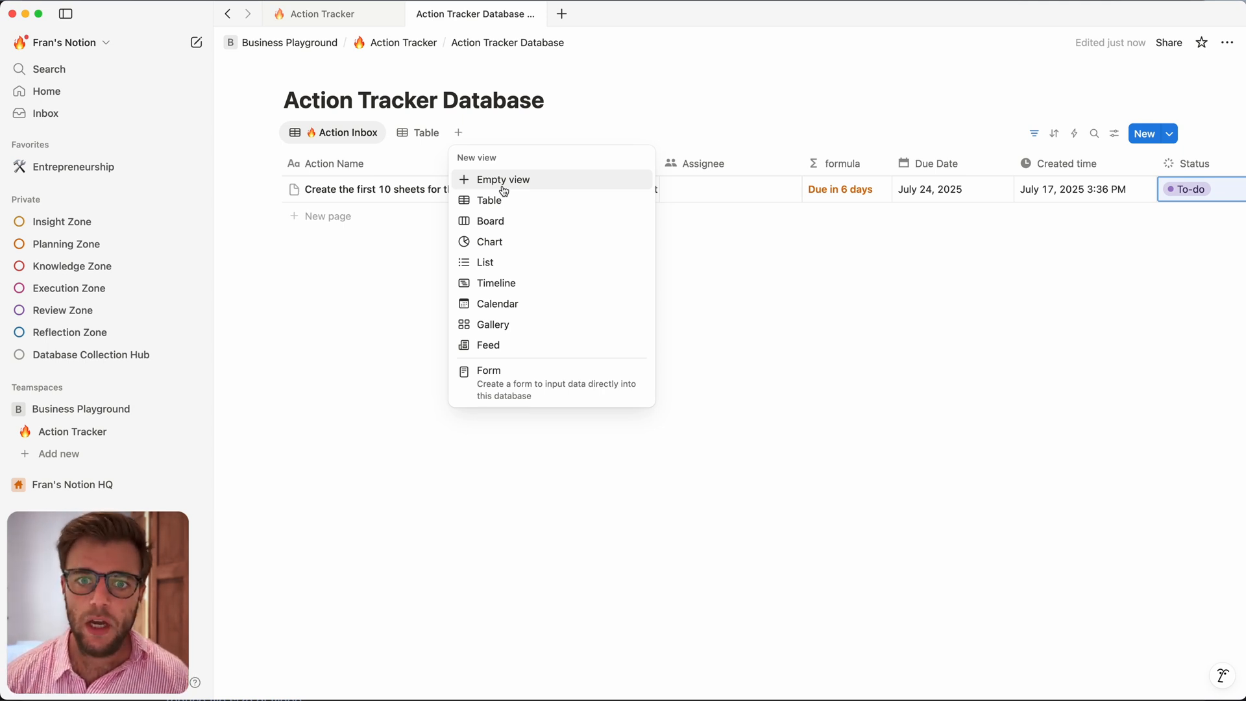
pyautogui.click(498, 224)
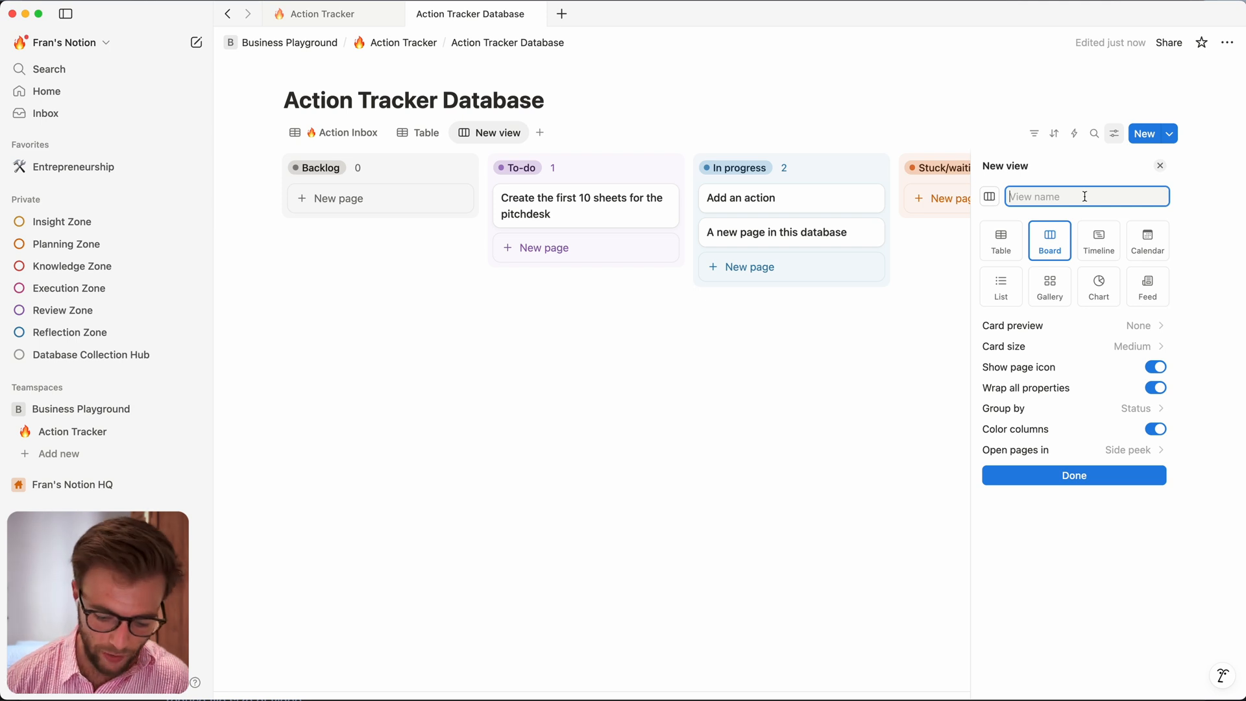
# Step: Try to name the new board view "Action Kanban" with a fire emoji in front
pyautogui.write('A')
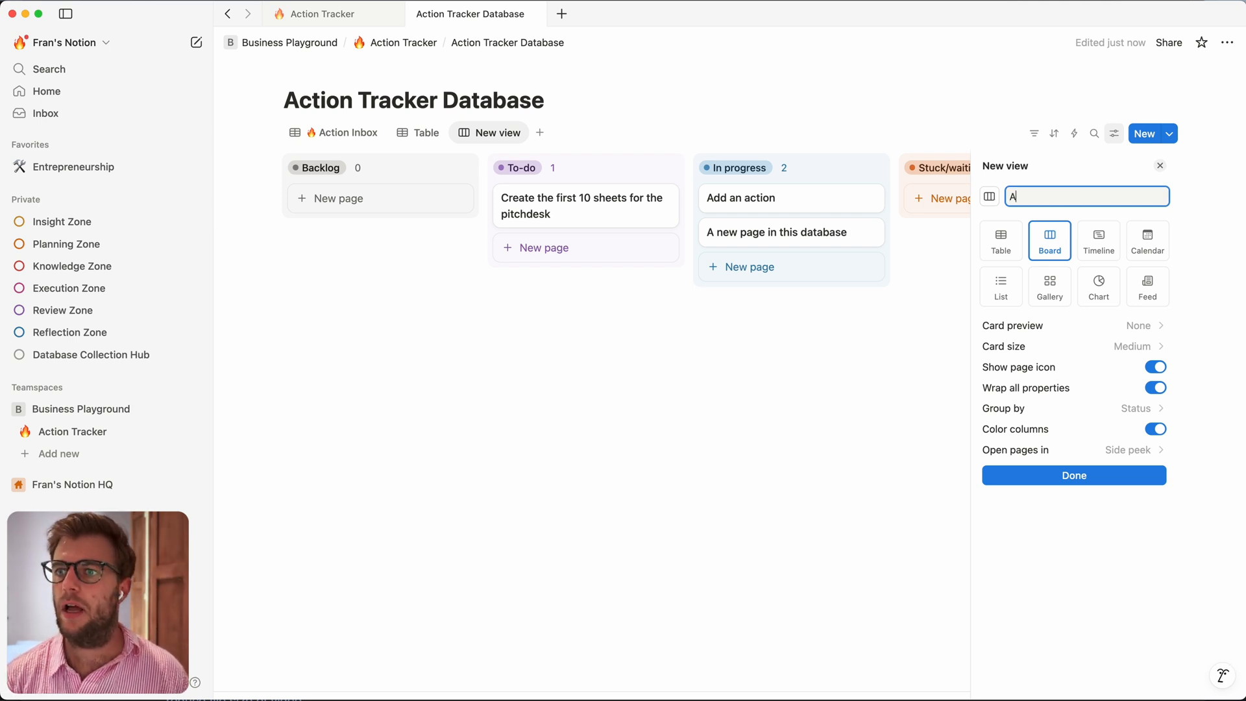
pyautogui.write('ction Kanban')
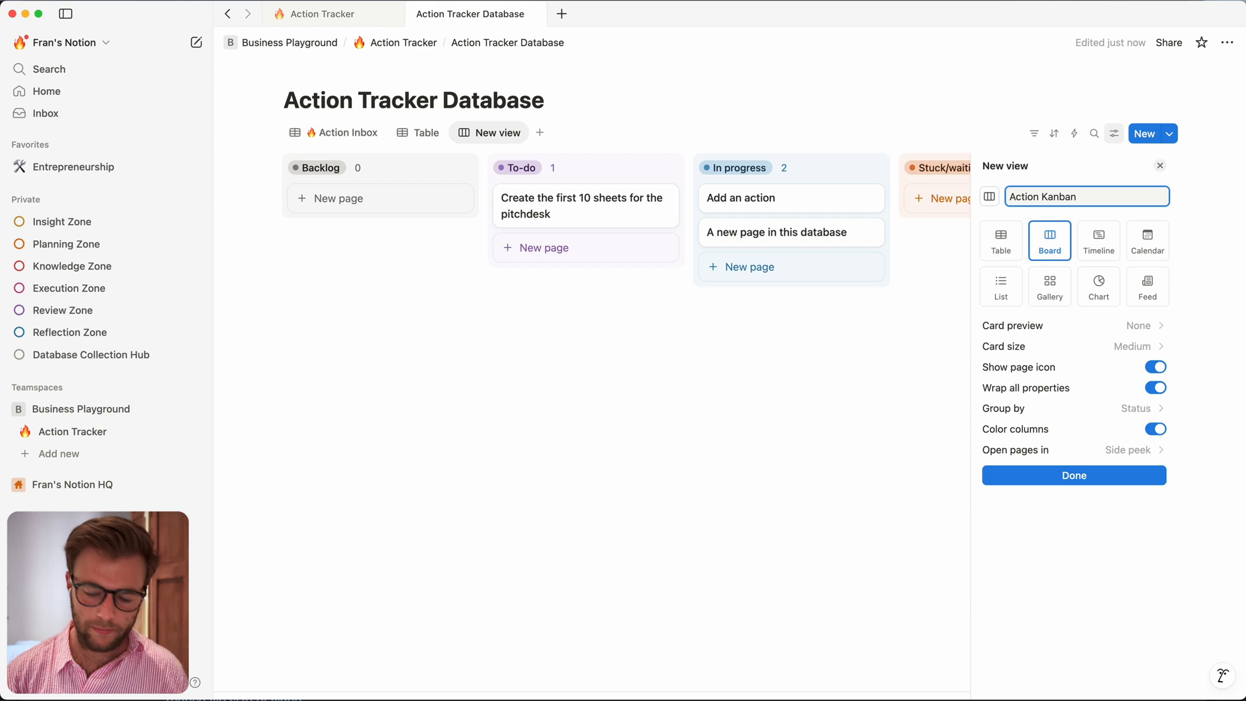
pyautogui.press('super+Left')
pyautogui.press('ctrl+super+space')
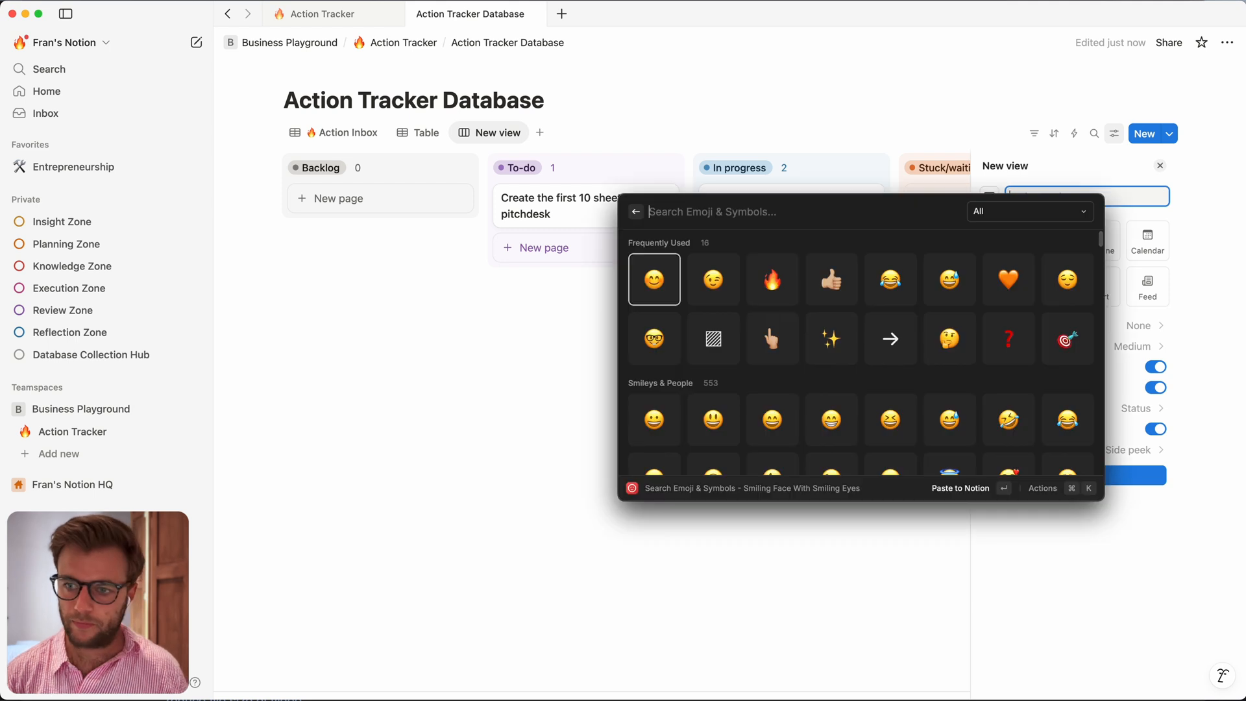
pyautogui.write('fire')
pyautogui.press('Return')
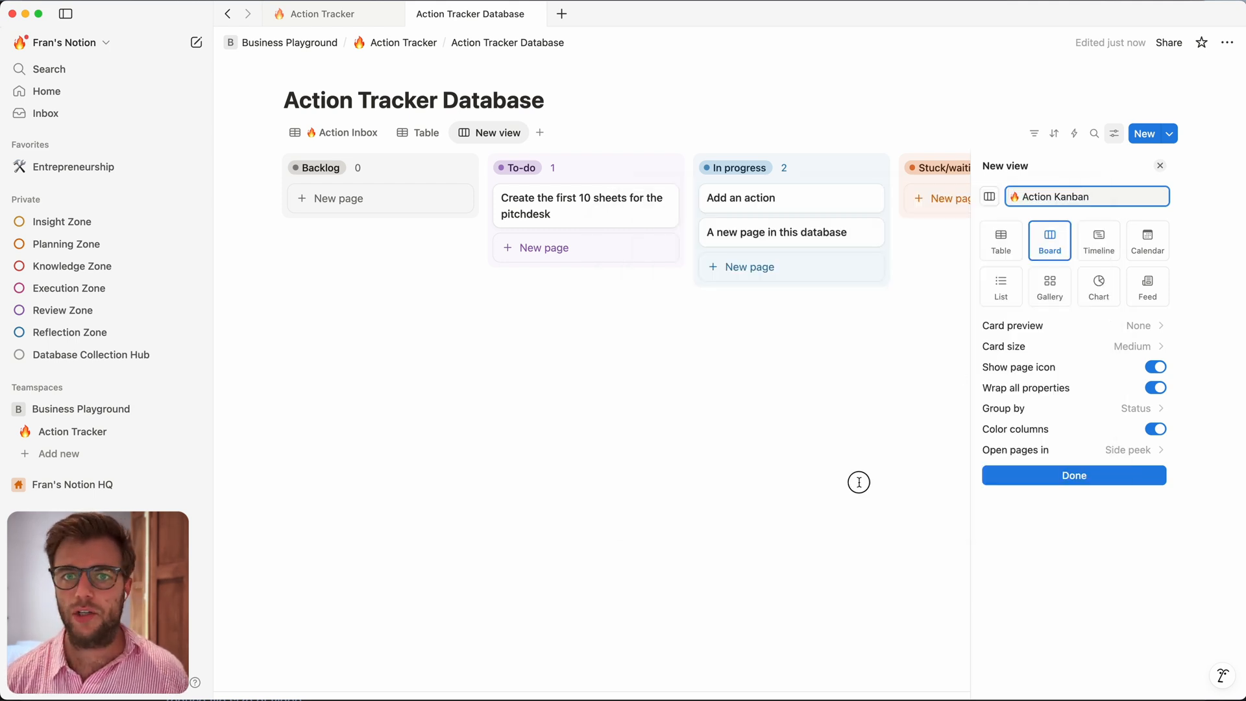
pyautogui.click(859, 480)
# Step: Rename the board view as "🔥 Action Kanban" in its view settings
pyautogui.click(454, 133)
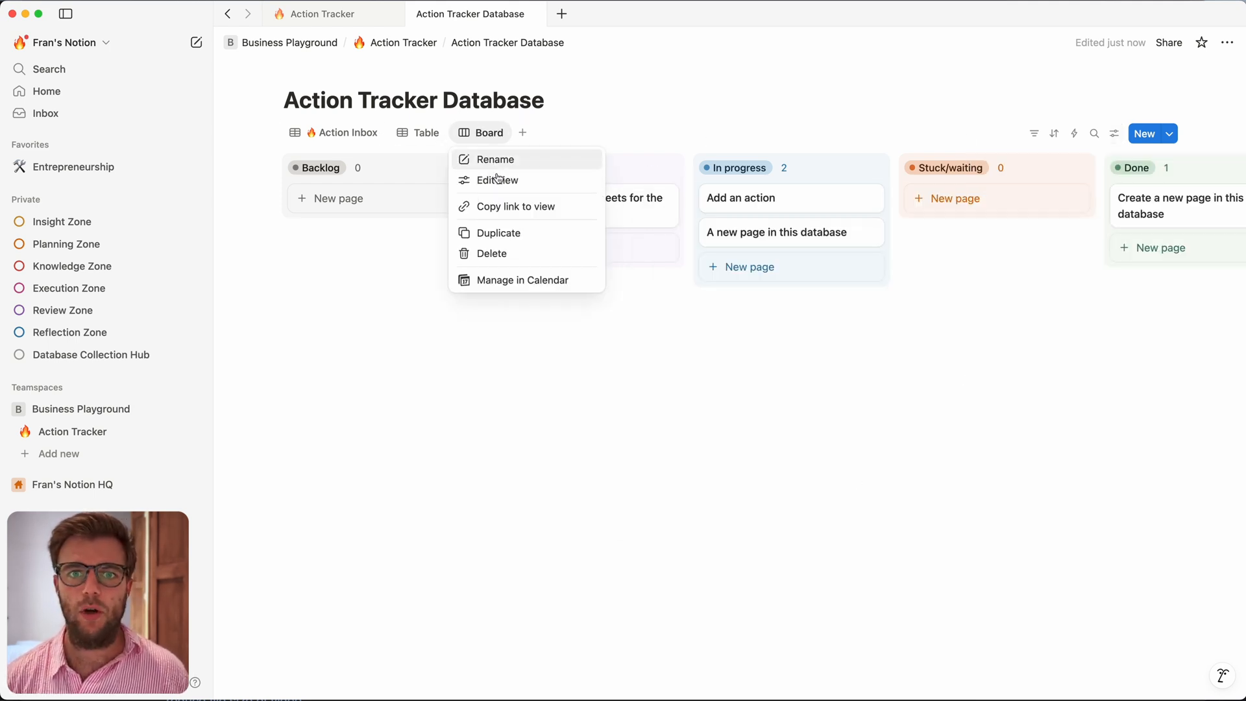
pyautogui.click(495, 178)
pyautogui.press('ctrl+super+space')
pyautogui.write('fir')
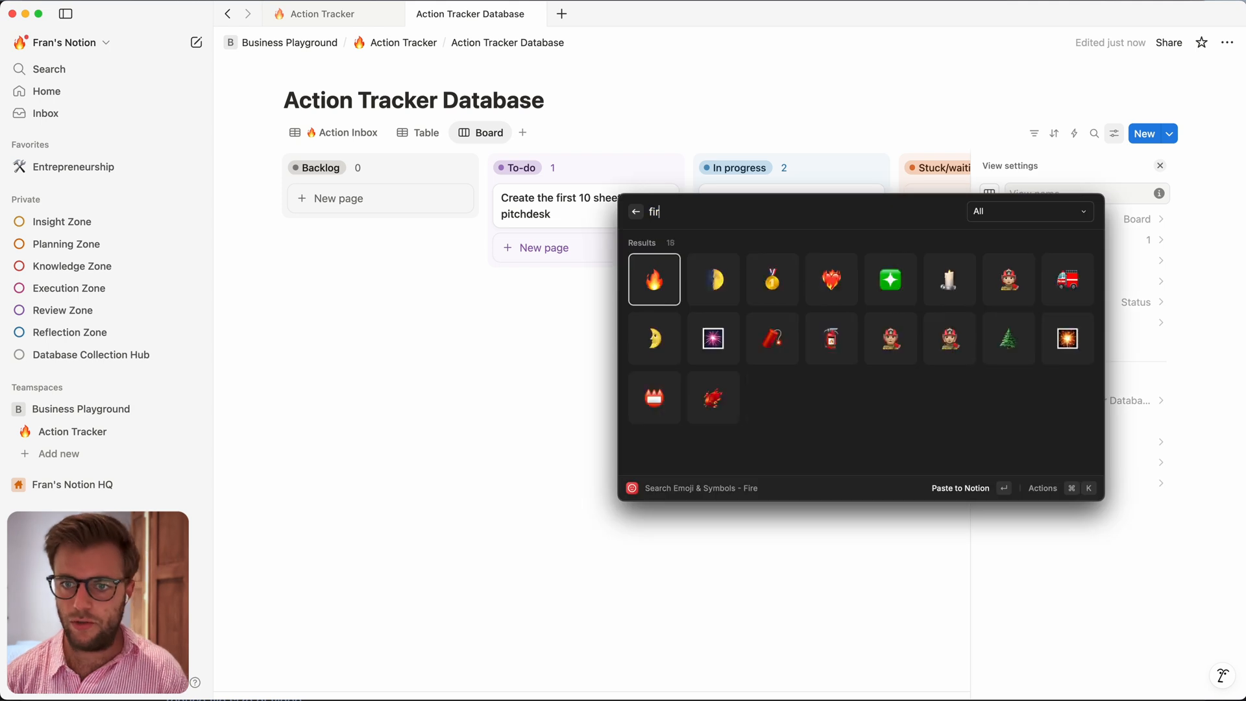
pyautogui.press('Return')
pyautogui.click(1079, 197)
pyautogui.press('ctrl+super+space')
pyautogui.write('f')
pyautogui.press('Right')
pyautogui.press('Return')
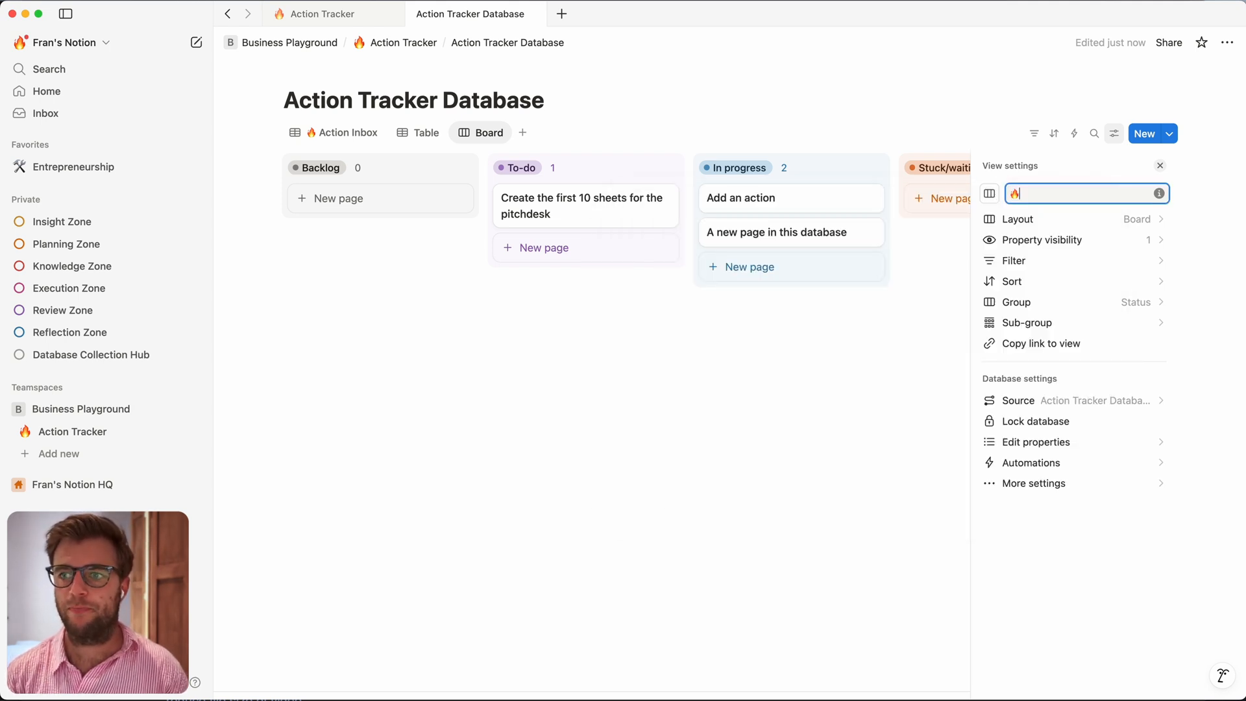
pyautogui.write('Action Kanban')
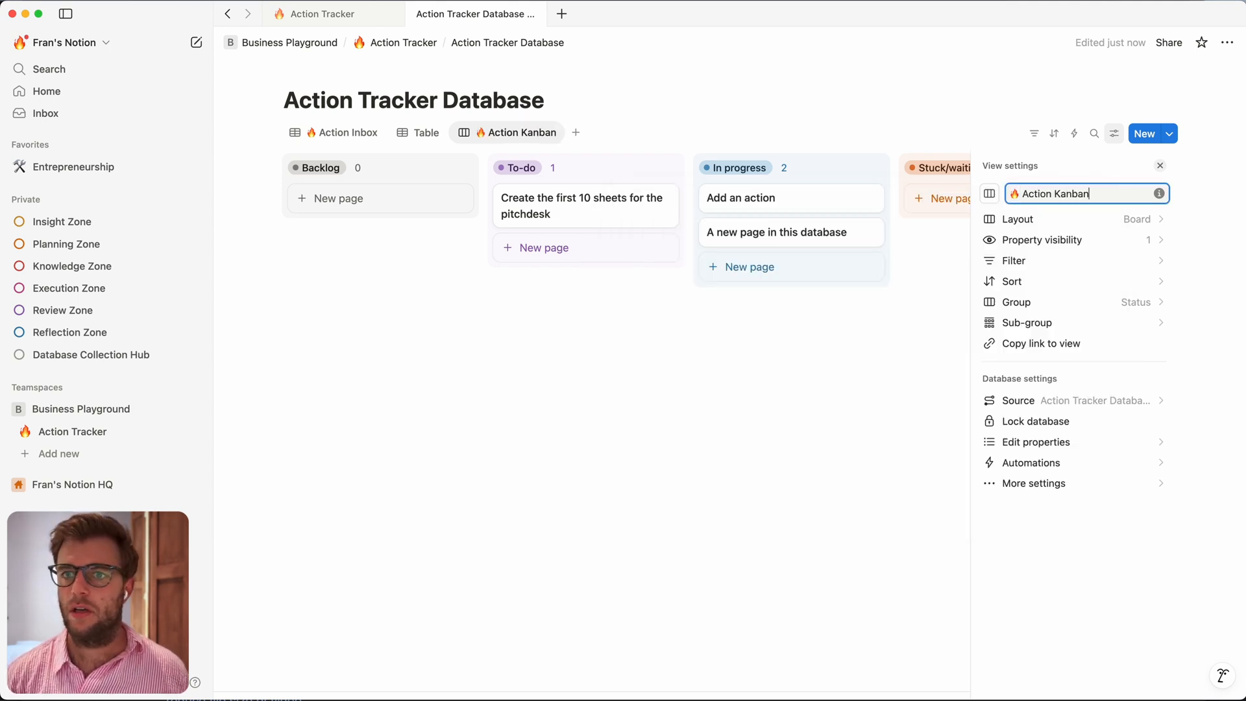
pyautogui.click(556, 423)
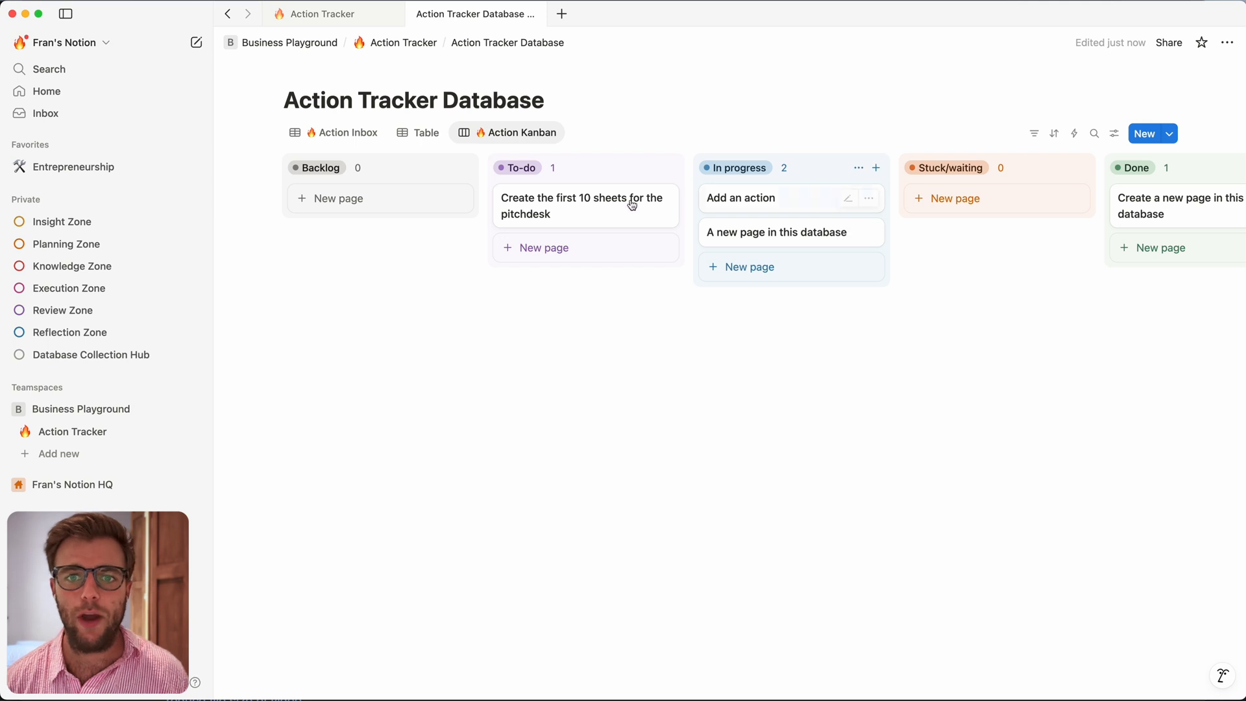
# Step: Move the pitchdesk card and both In progress cards into the Backlog column of the board
pyautogui.moveTo(629, 204); pyautogui.dragTo(386, 205)
pyautogui.moveTo(737, 196); pyautogui.dragTo(383, 223)
pyautogui.moveTo(714, 198); pyautogui.dragTo(395, 275)
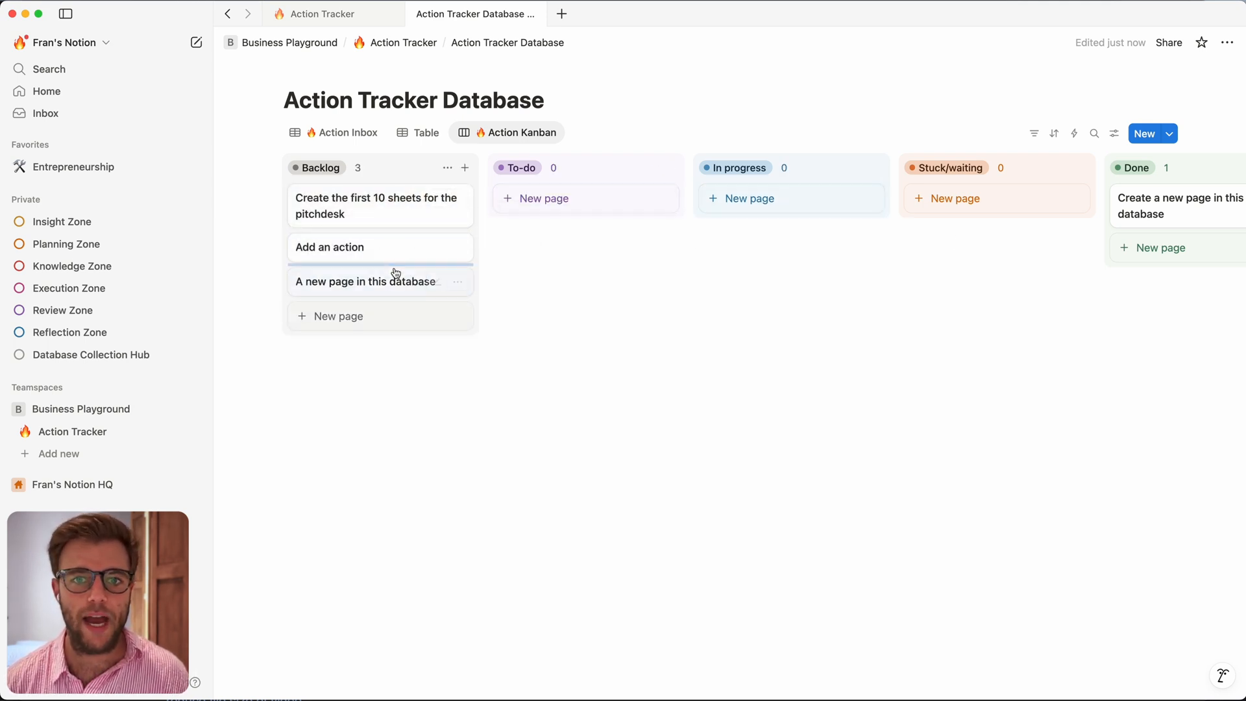
# Step: Move the pitchdesk card from Backlog to In progress and back to the top of Backlog
pyautogui.moveTo(353, 195); pyautogui.dragTo(746, 195)
pyautogui.hscroll(4, 754, 190)
pyautogui.hscroll(-4, 754, 190)
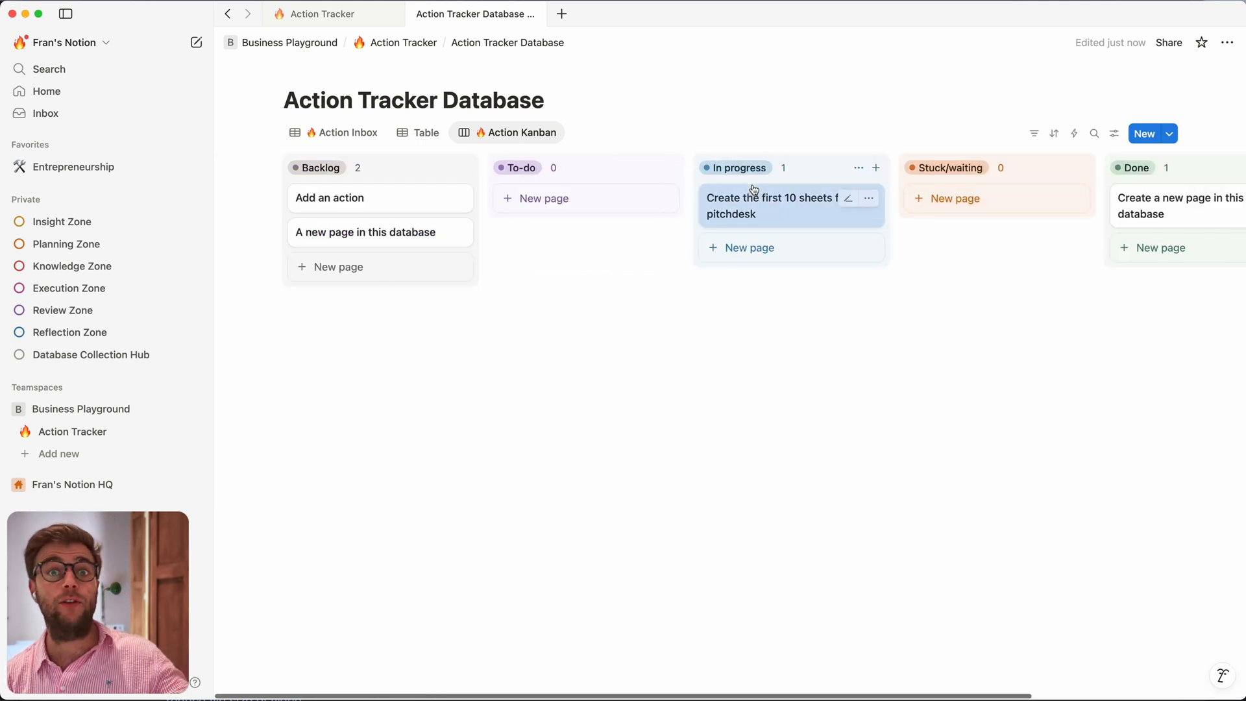
pyautogui.moveTo(753, 192); pyautogui.dragTo(394, 190)
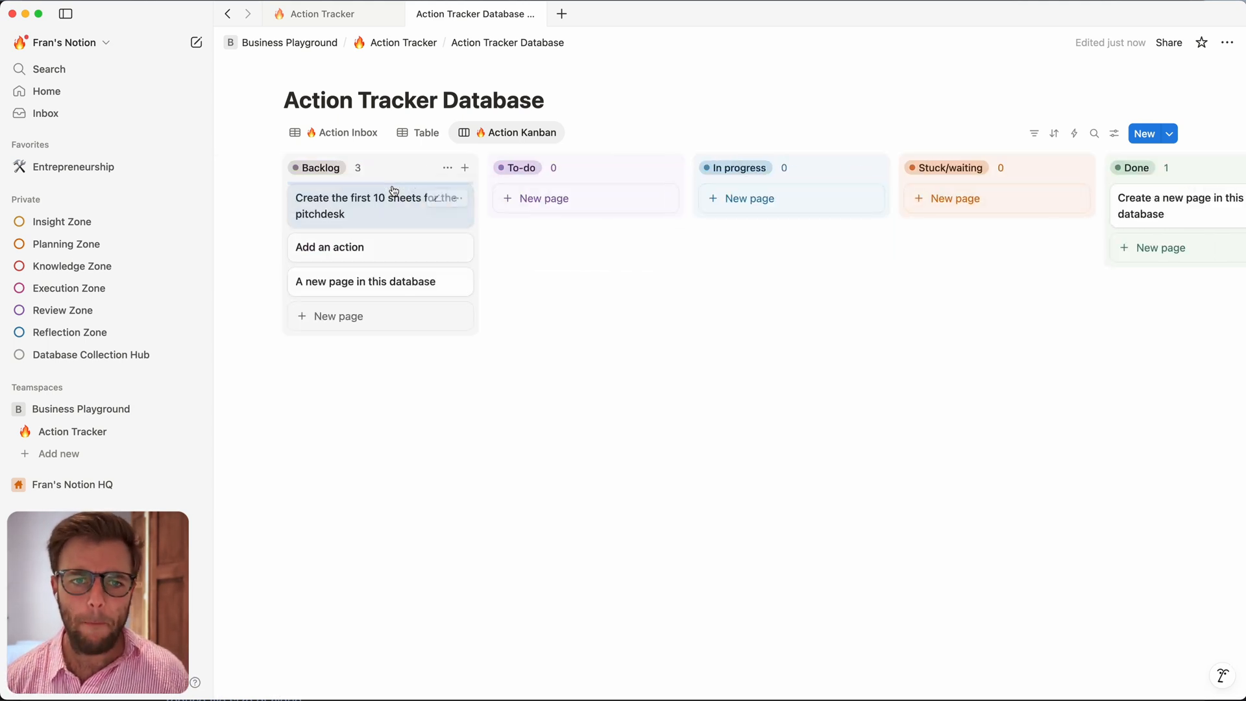
# Step: Show the formula, Assignee and Workload Blocks properties on the Action Kanban cards
pyautogui.click(1113, 134)
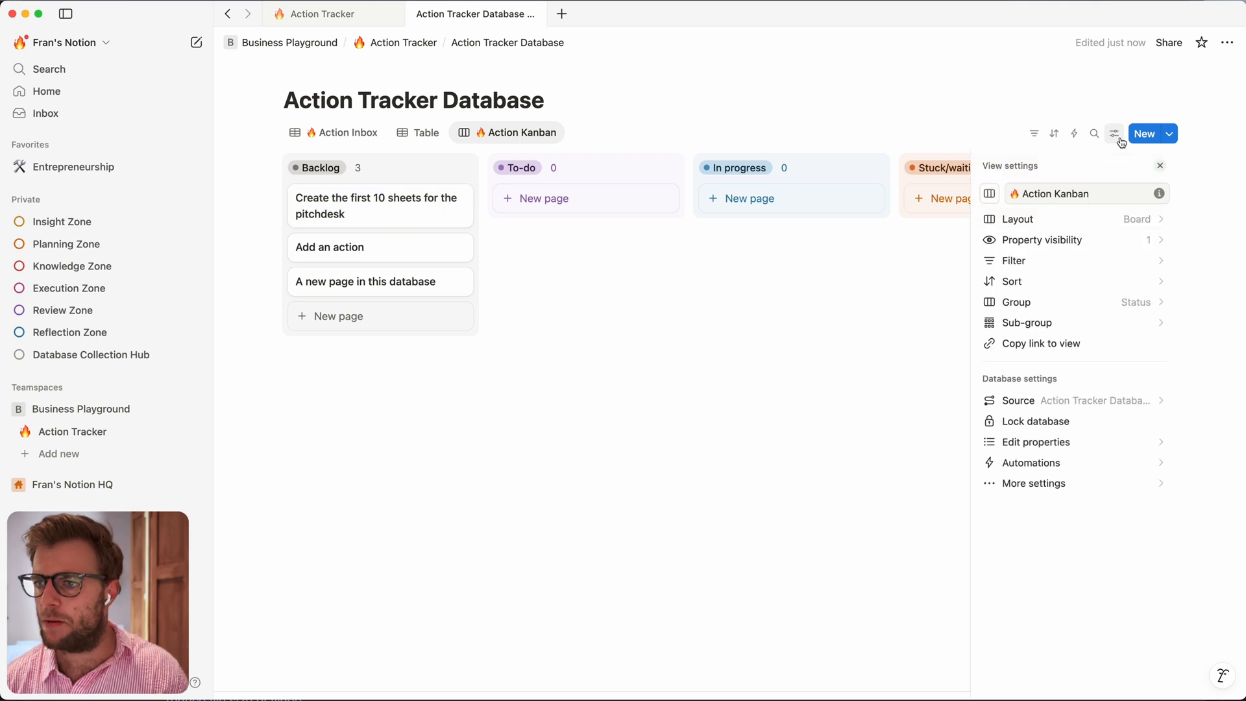
pyautogui.click(1078, 241)
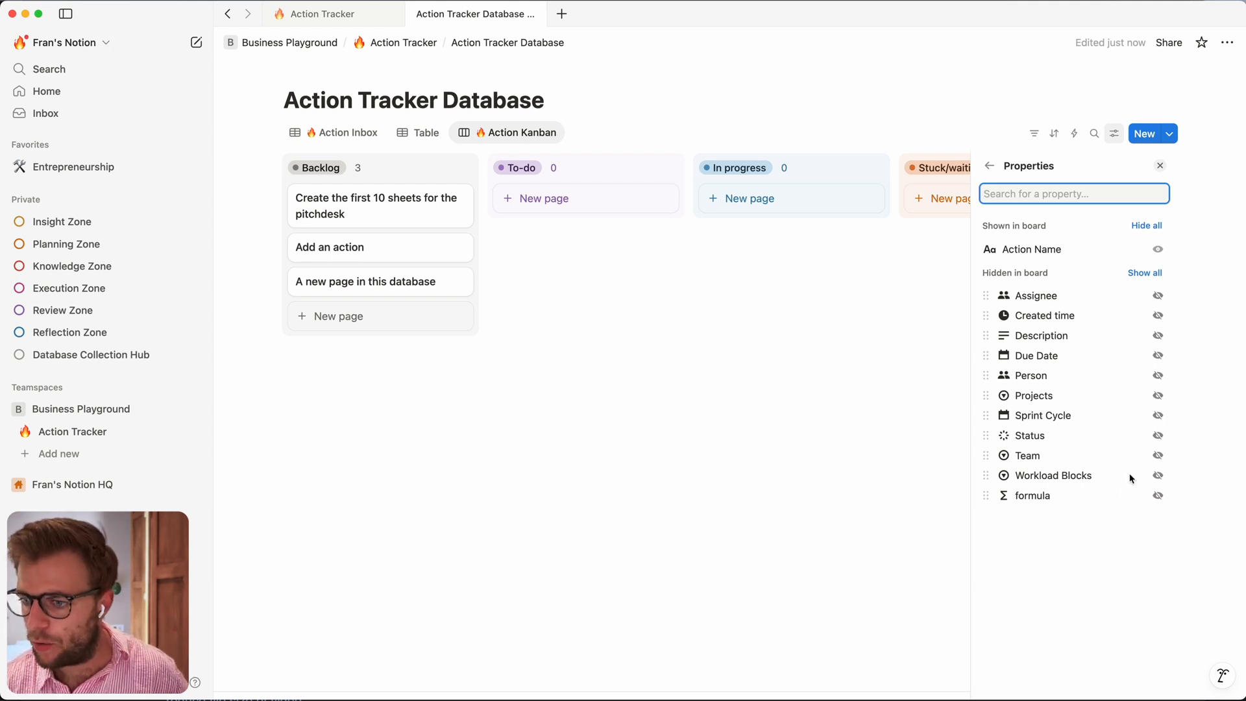
pyautogui.click(1158, 496)
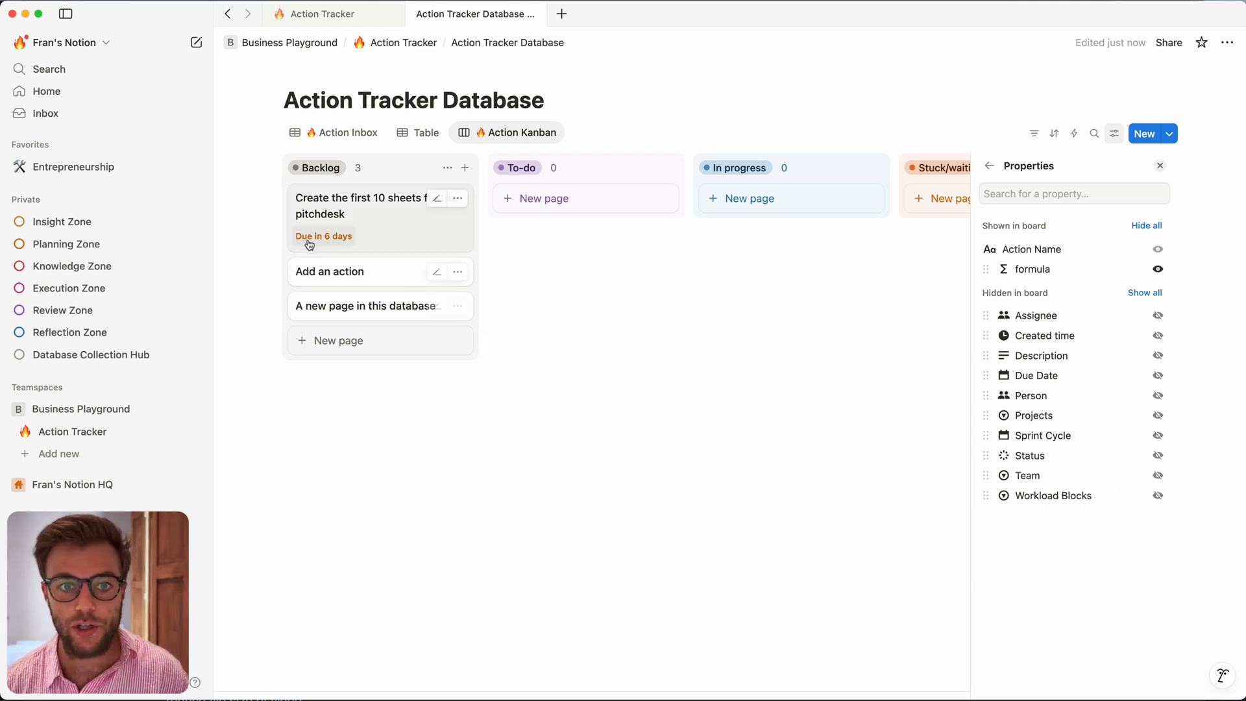
pyautogui.click(1157, 315)
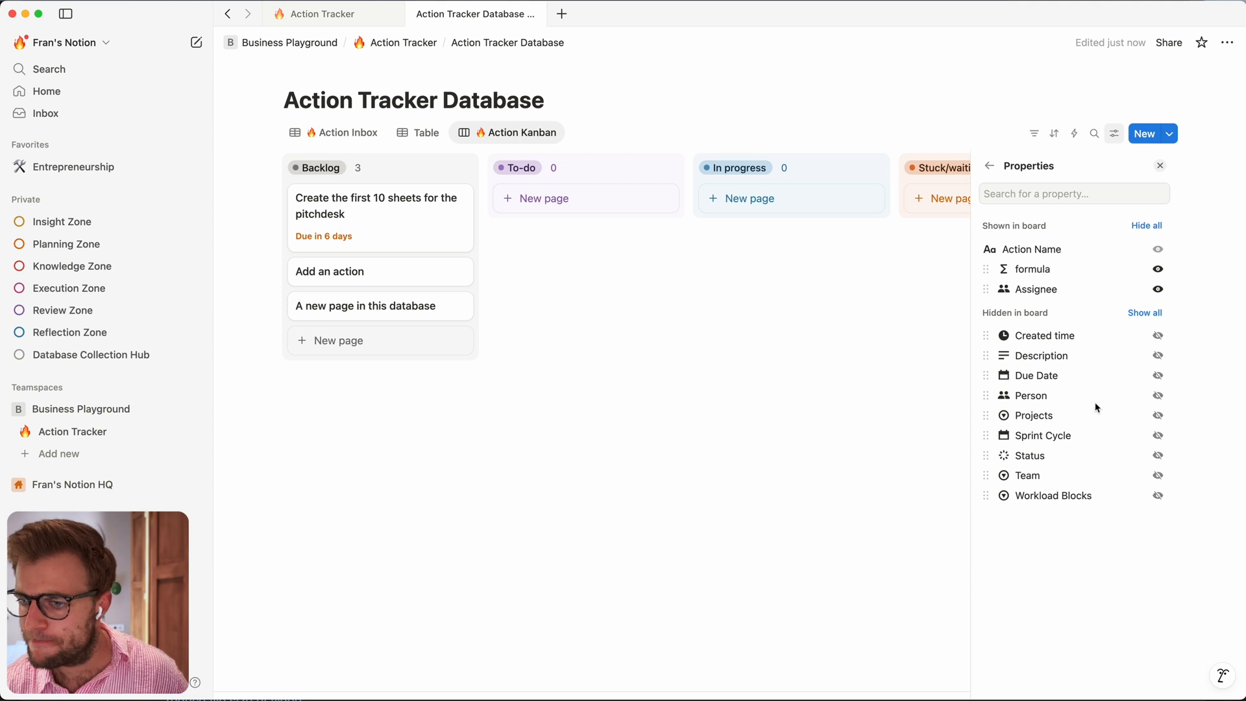
pyautogui.click(1157, 495)
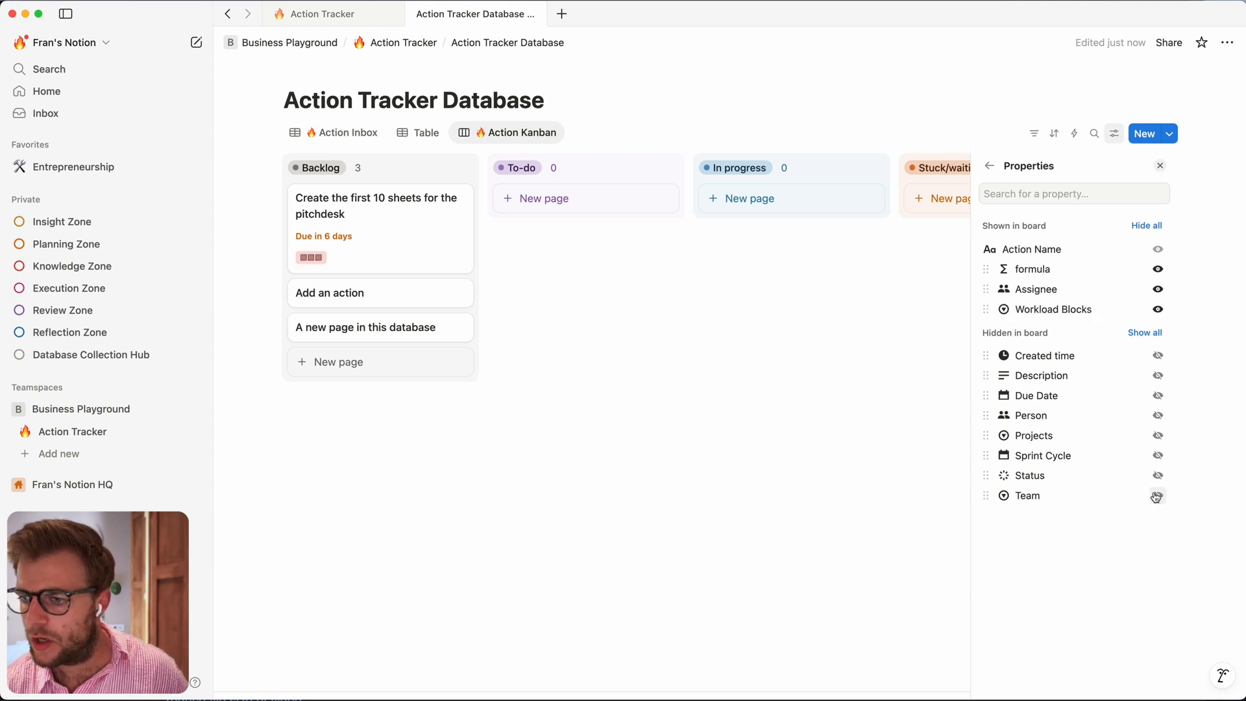
pyautogui.click(455, 464)
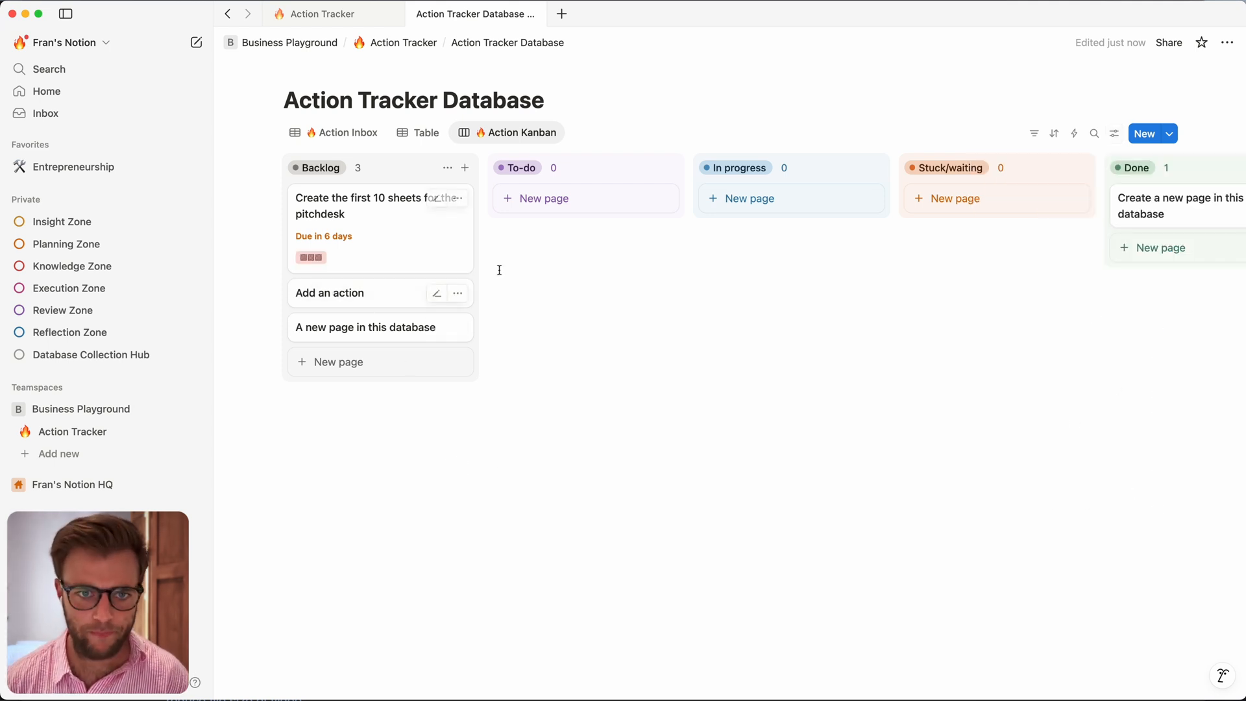
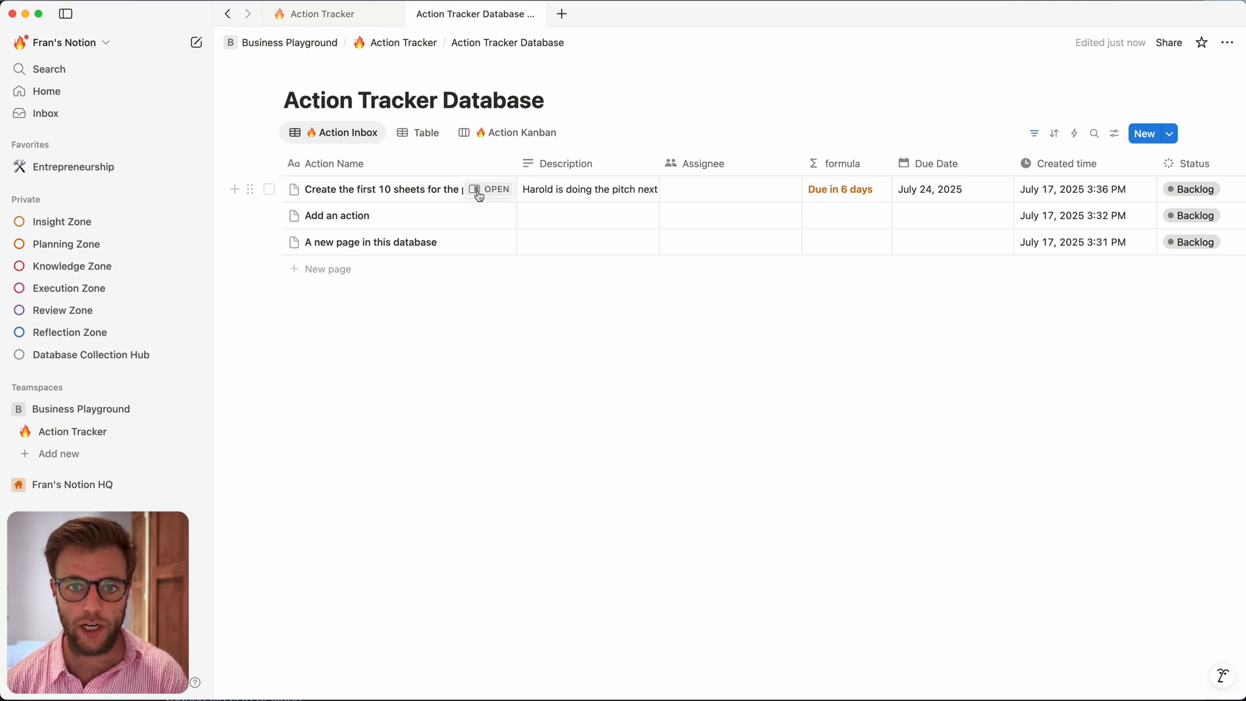
# Step: Open the pitchdesk action from the Action Inbox and customize its page layout by moving the property group to the side panel
pyautogui.click(480, 190)
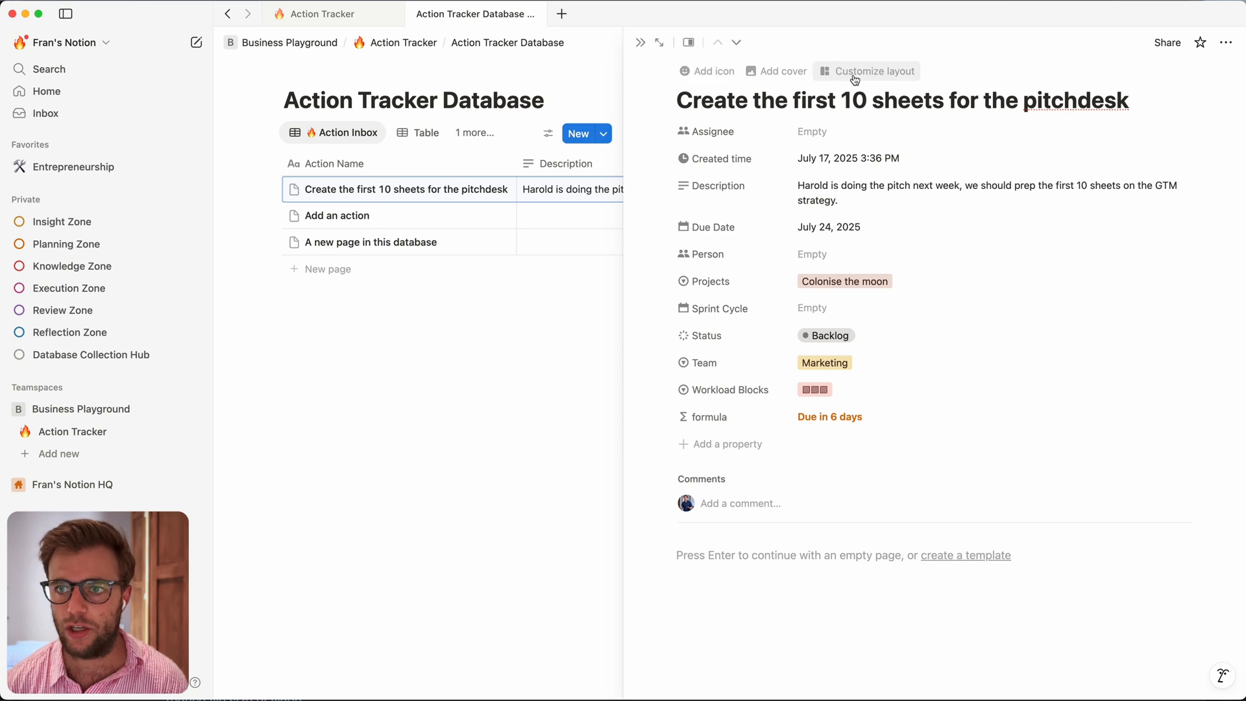
pyautogui.click(855, 79)
pyautogui.click(616, 248)
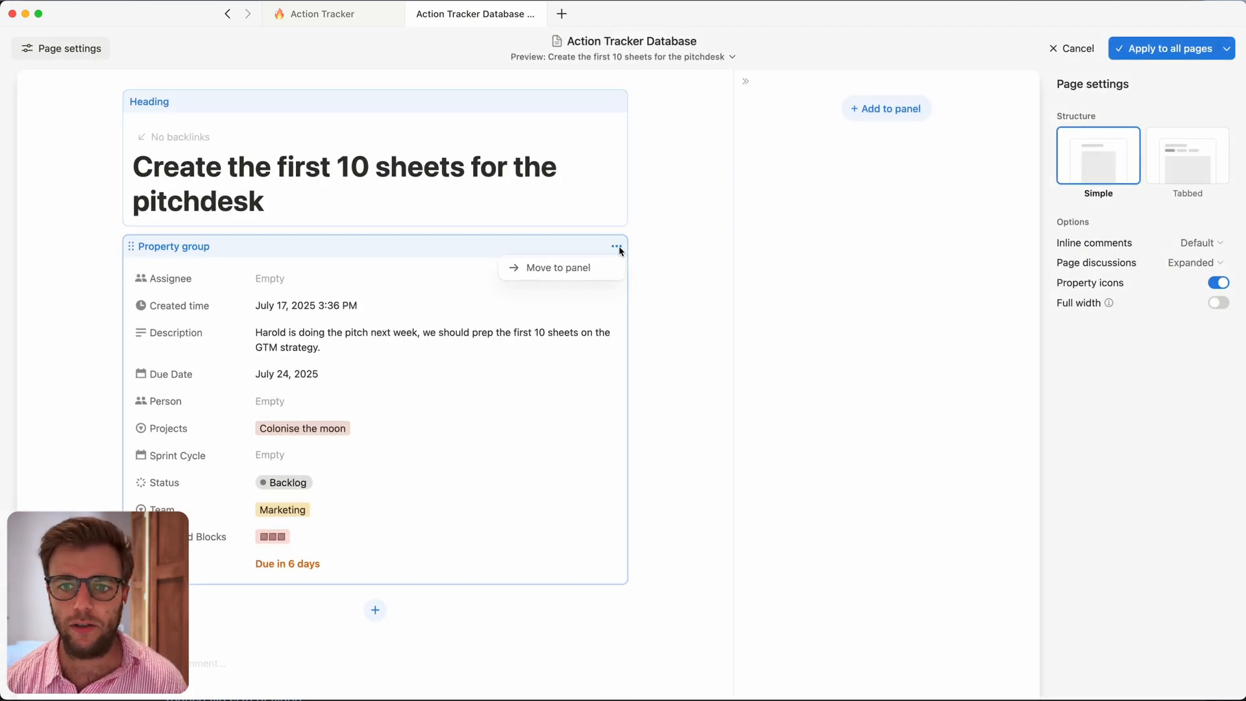
pyautogui.click(586, 269)
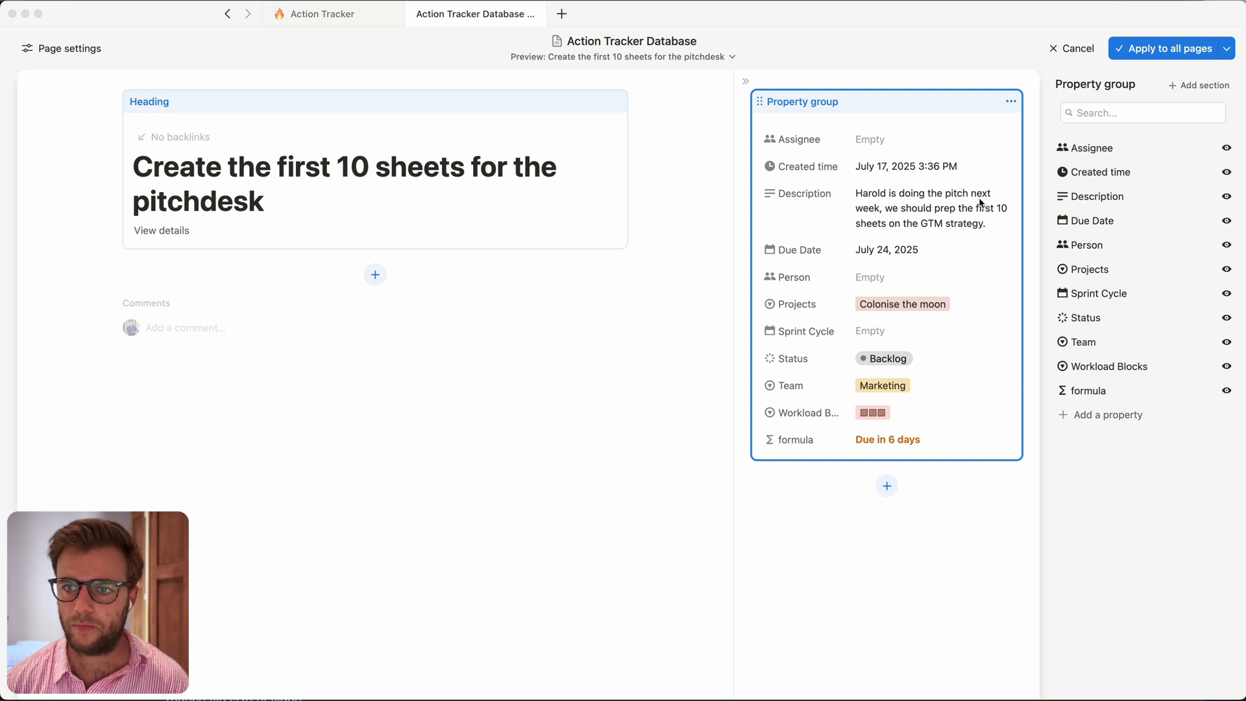
pyautogui.click(217, 235)
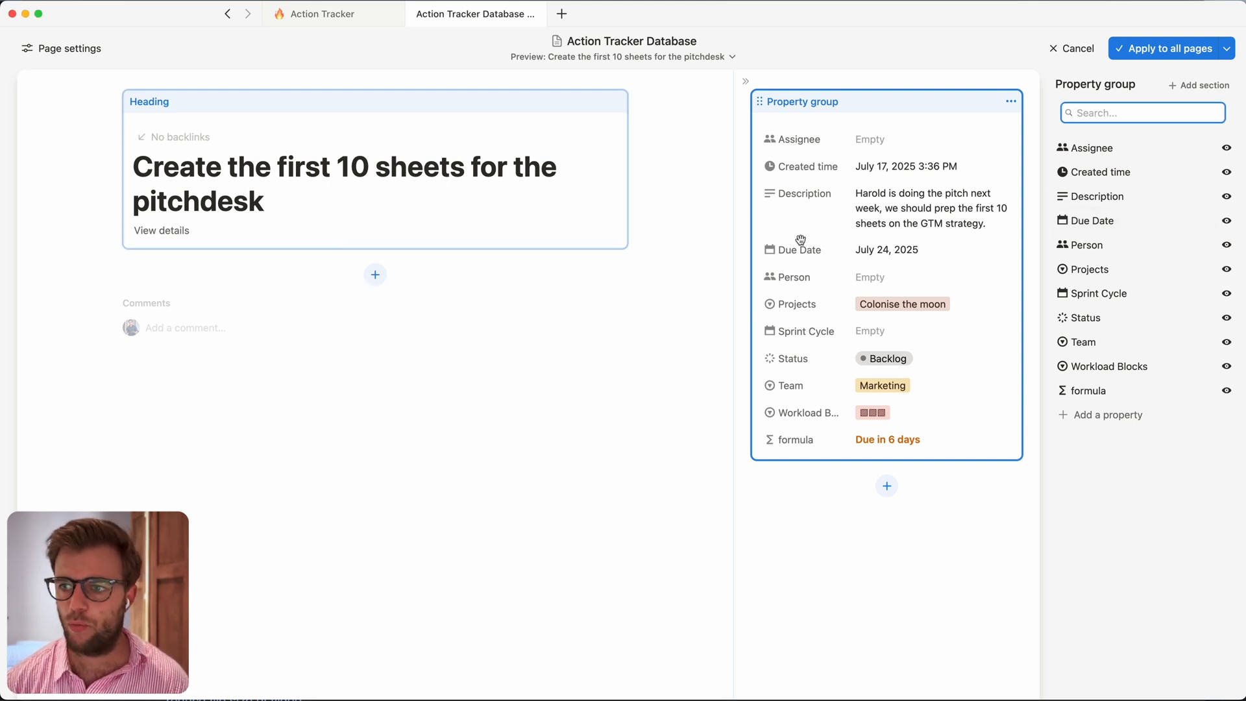
pyautogui.click(1226, 391)
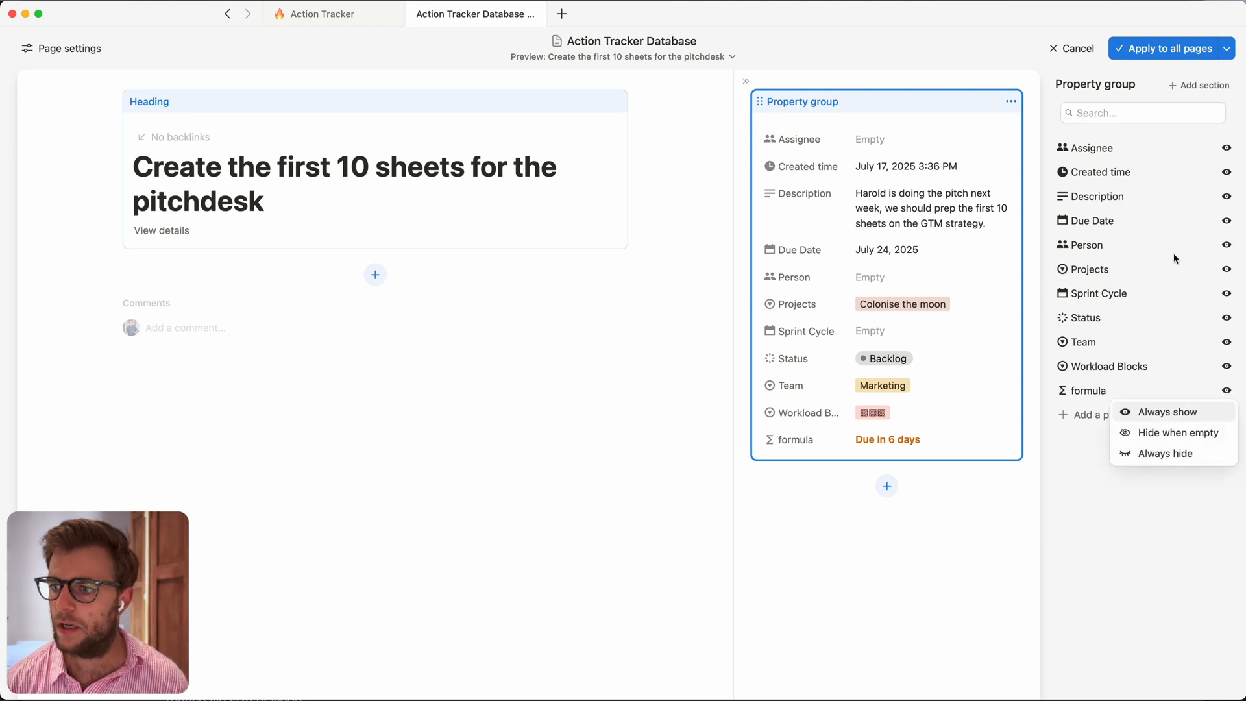
pyautogui.press('Escape')
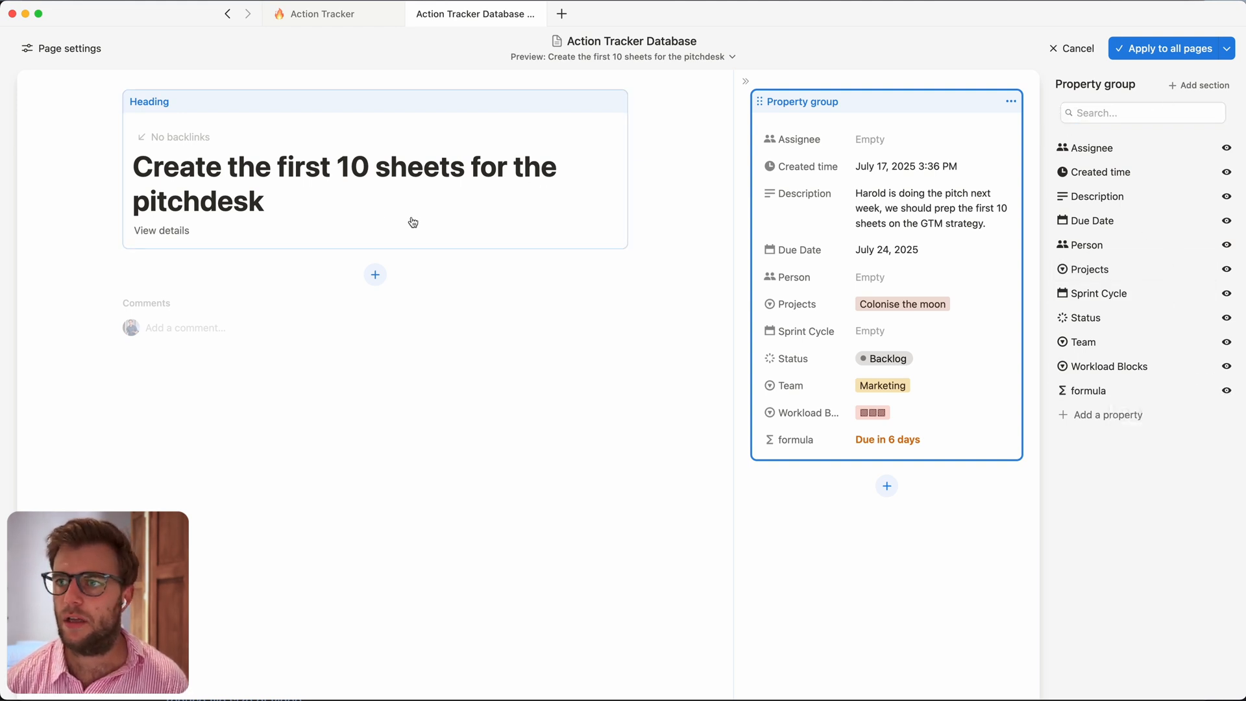
# Step: Pin the formula, Person, Status and Projects properties to the heading of the action page layout
pyautogui.click(390, 220)
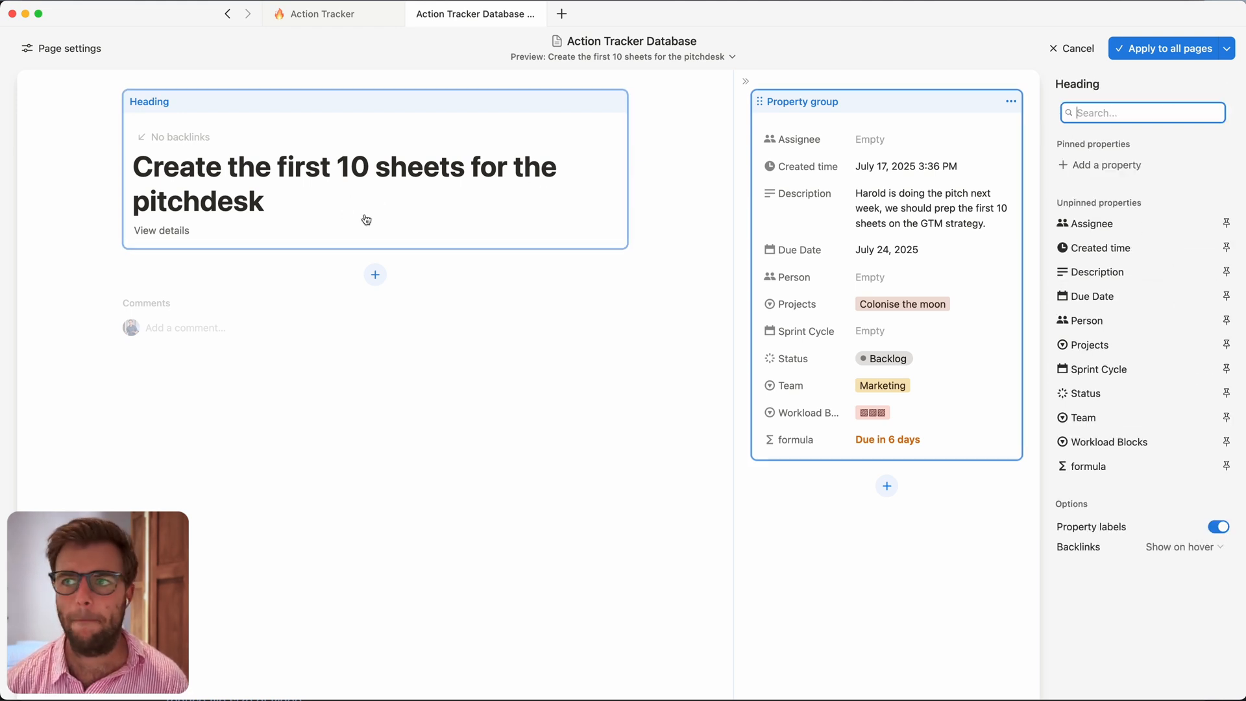
pyautogui.click(1226, 466)
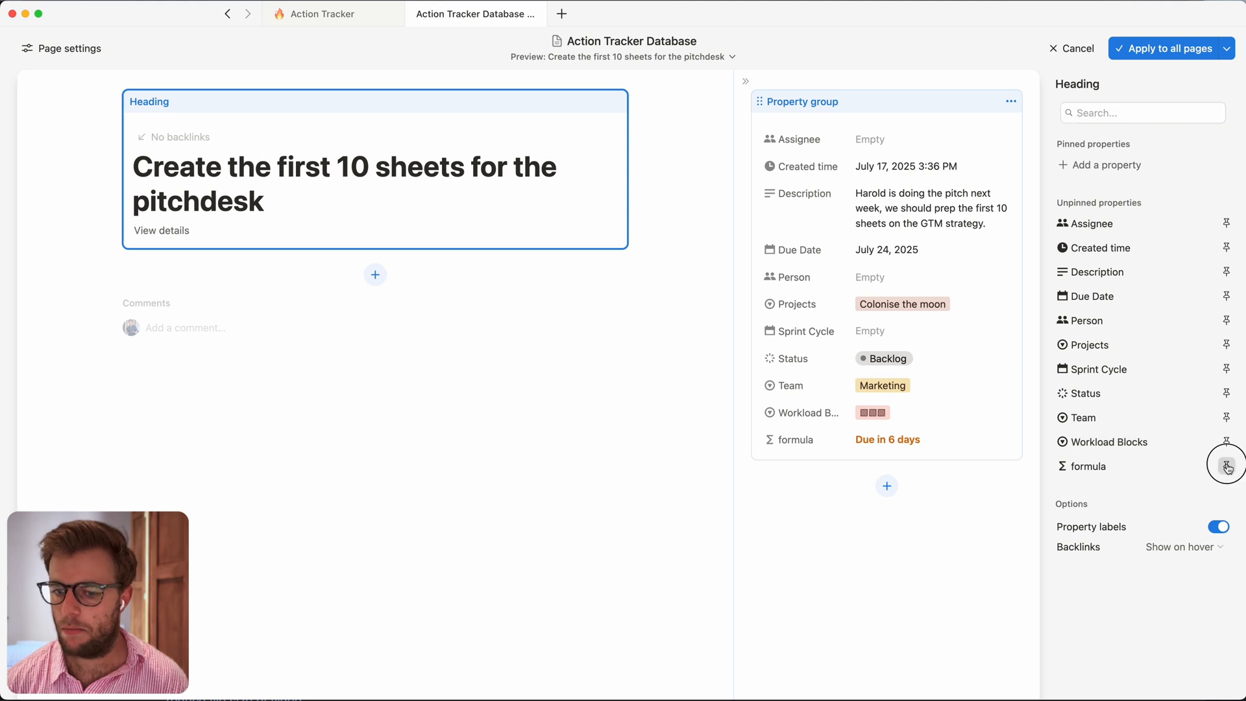
pyautogui.click(1226, 344)
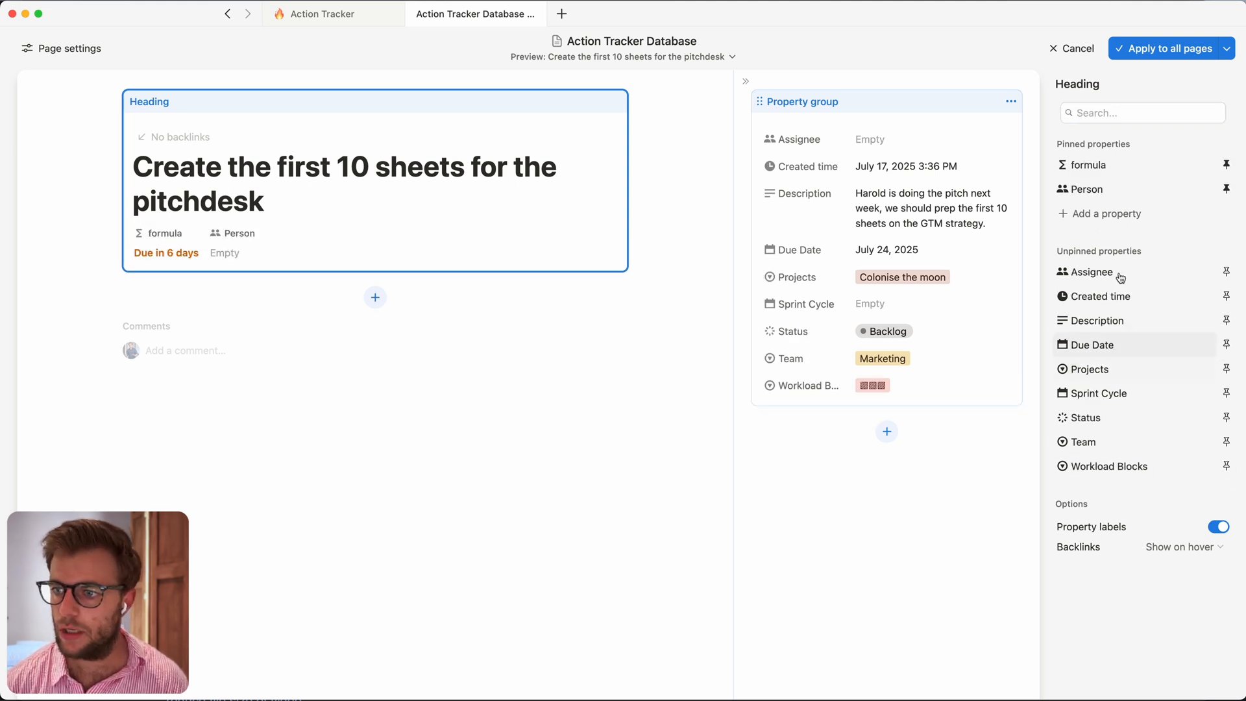
pyautogui.click(1226, 418)
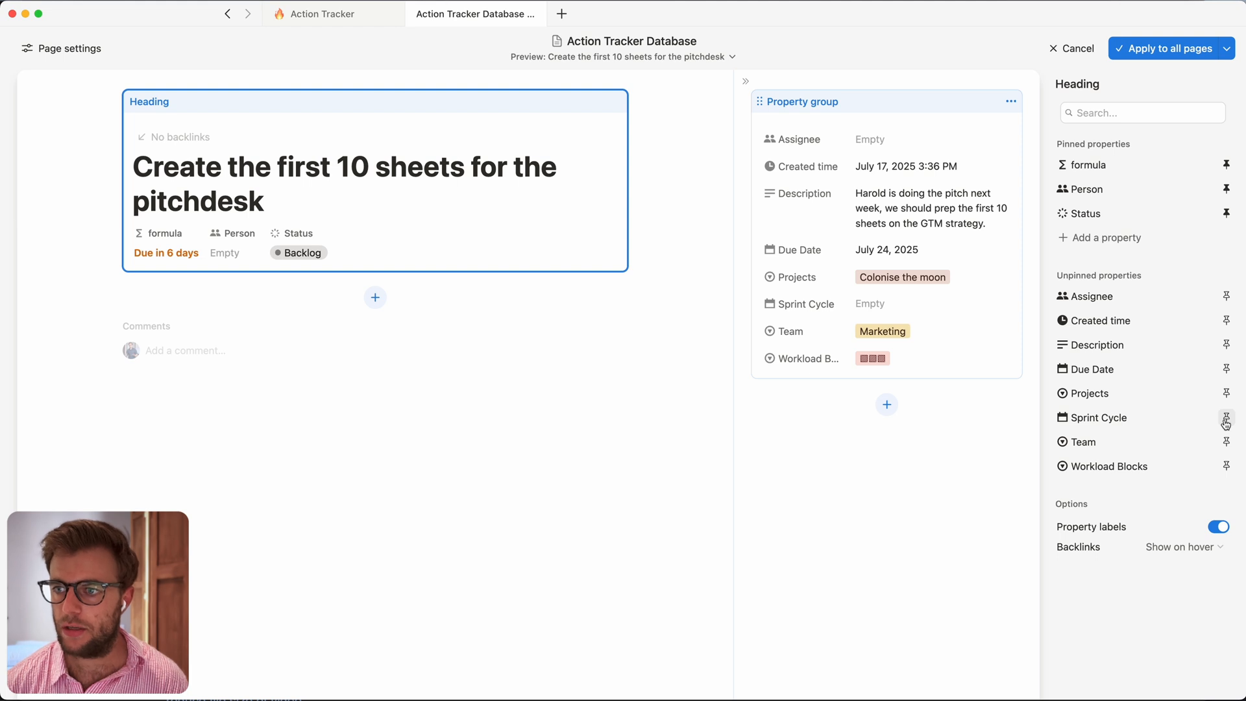
pyautogui.click(1227, 394)
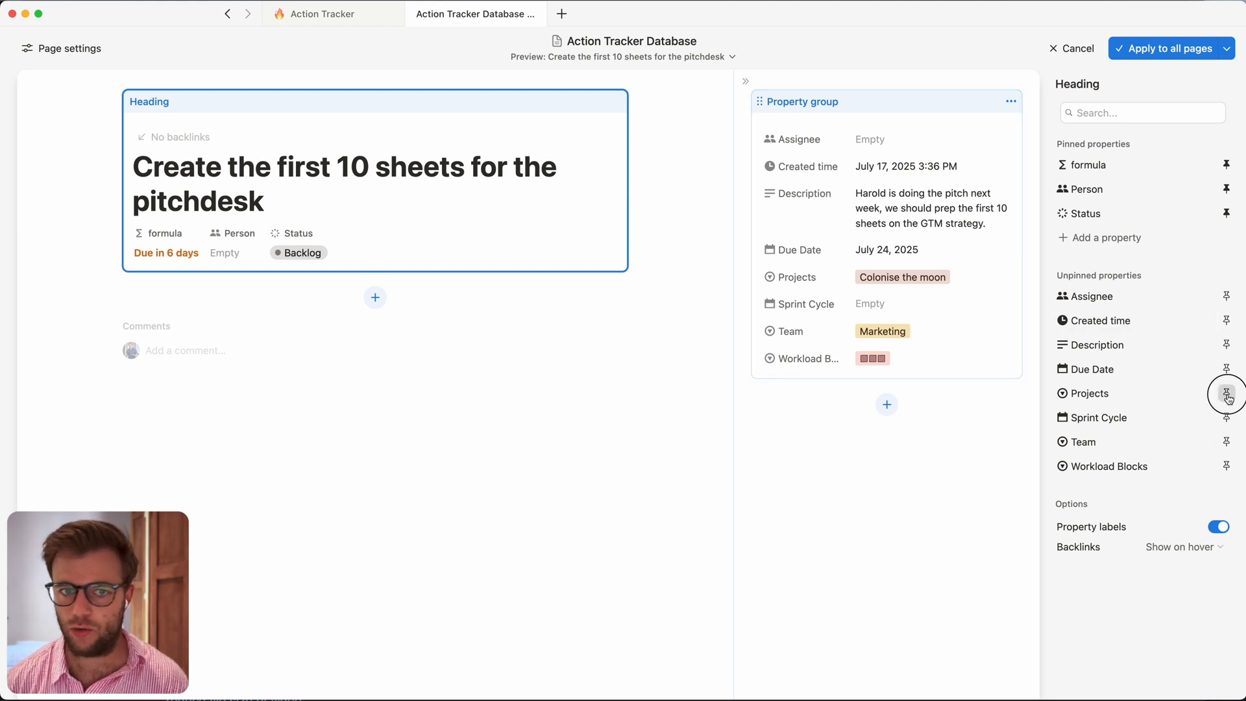
# Step: Open the choice of properties that can be added as a new section directly below the page heading
pyautogui.click(374, 297)
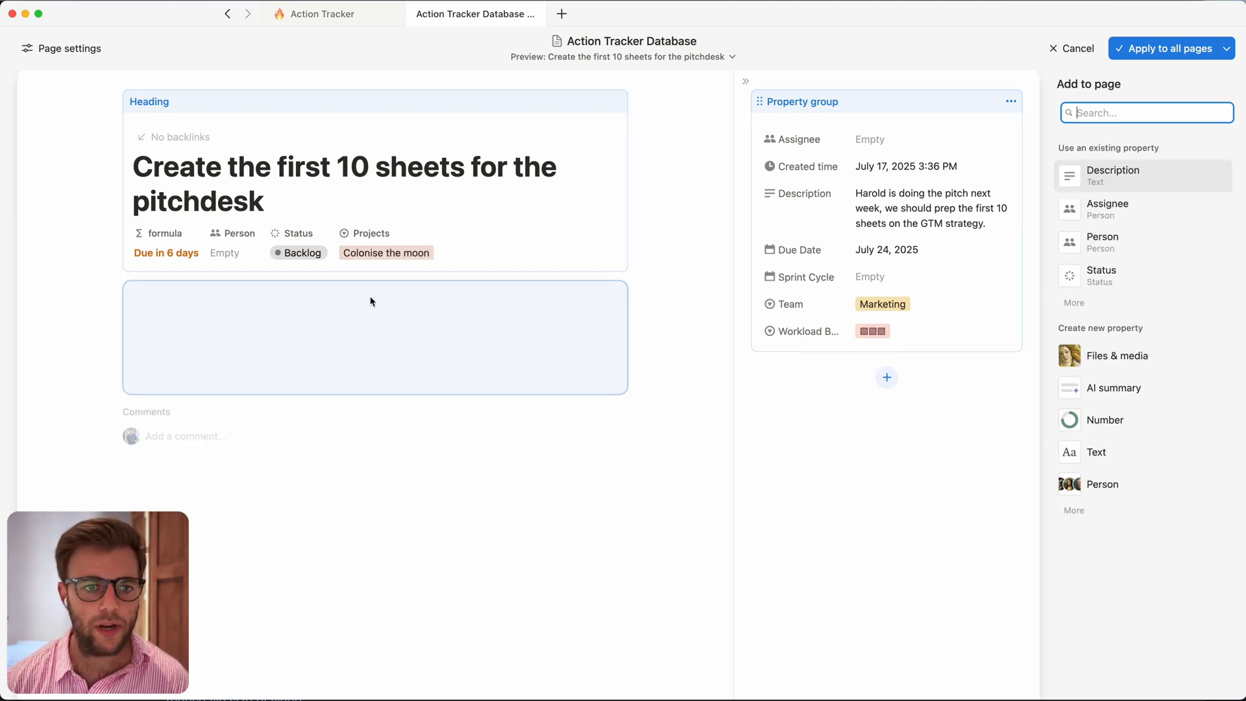
pyautogui.click(633, 327)
pyautogui.click(375, 298)
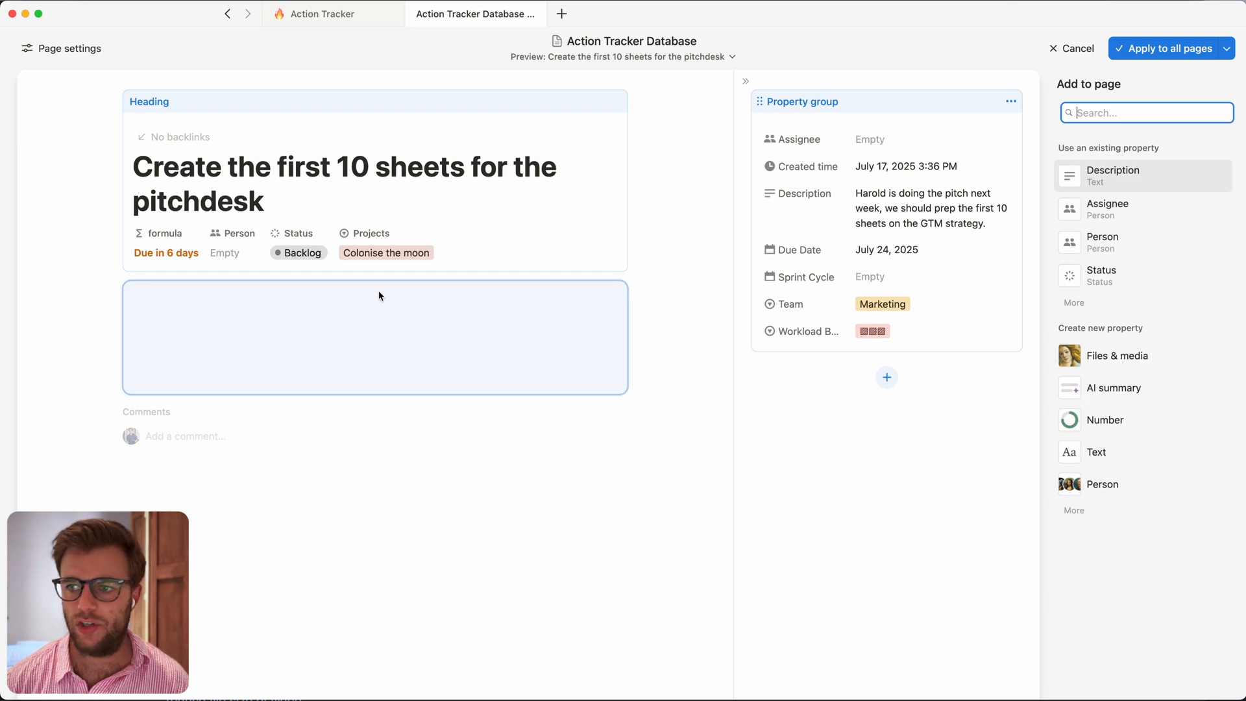
# Step: Add Description and Workload Blocks as separate sections below the page heading and apply the layout to all pages
pyautogui.click(1131, 173)
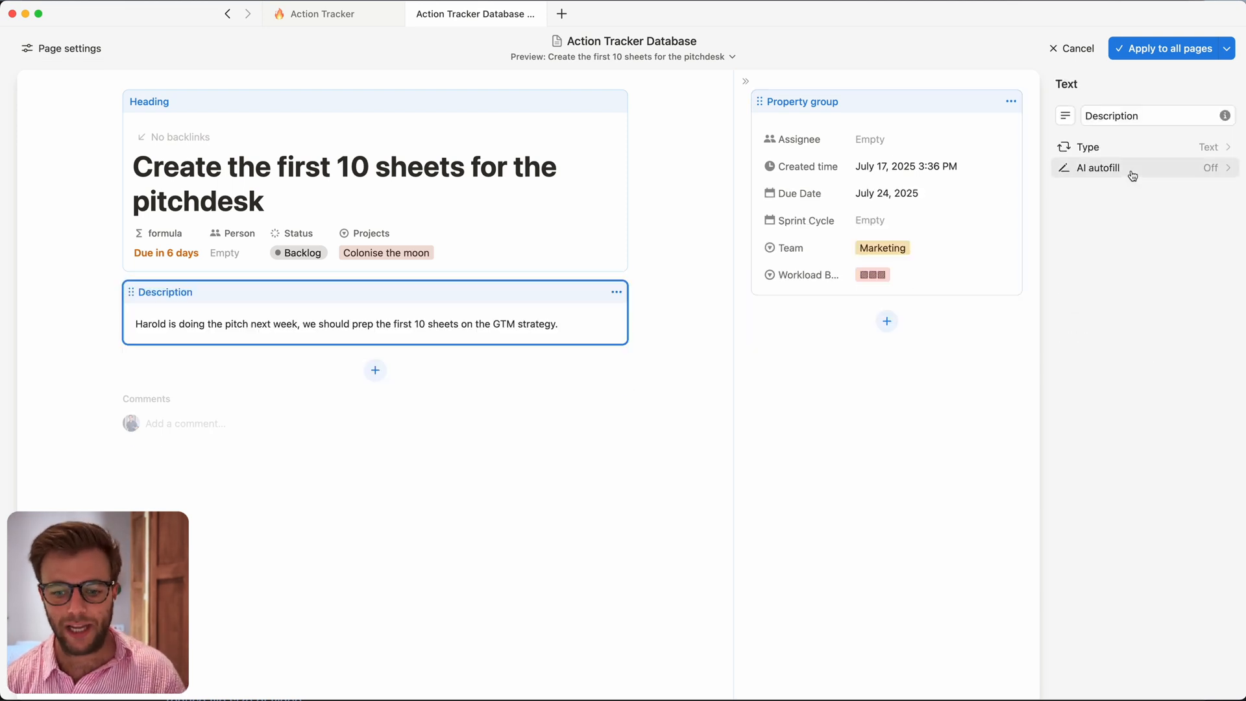
pyautogui.click(375, 370)
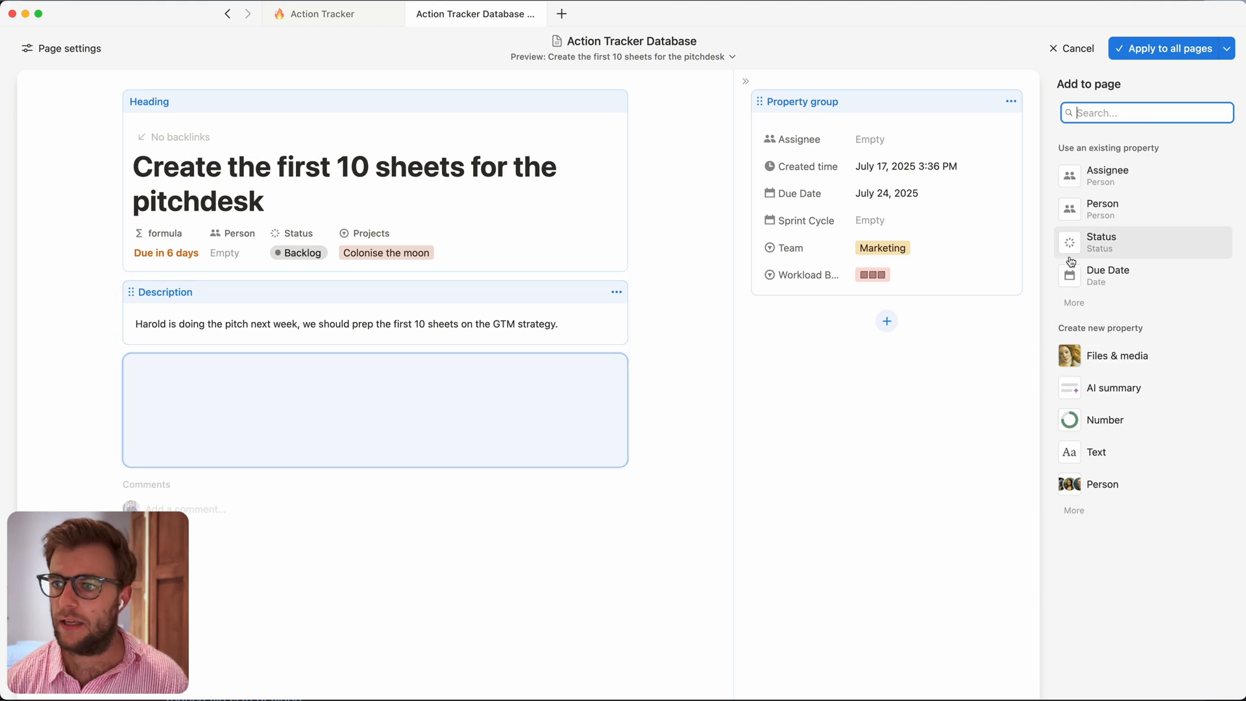
pyautogui.click(1074, 303)
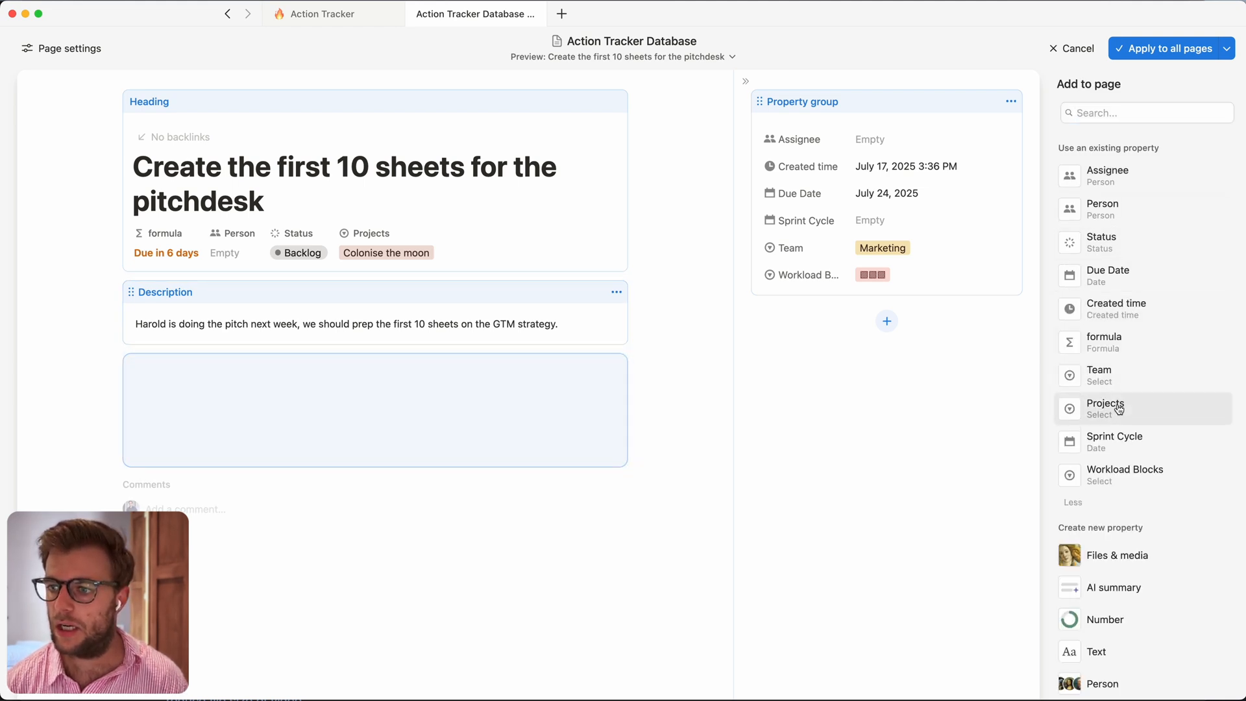
pyautogui.click(1113, 475)
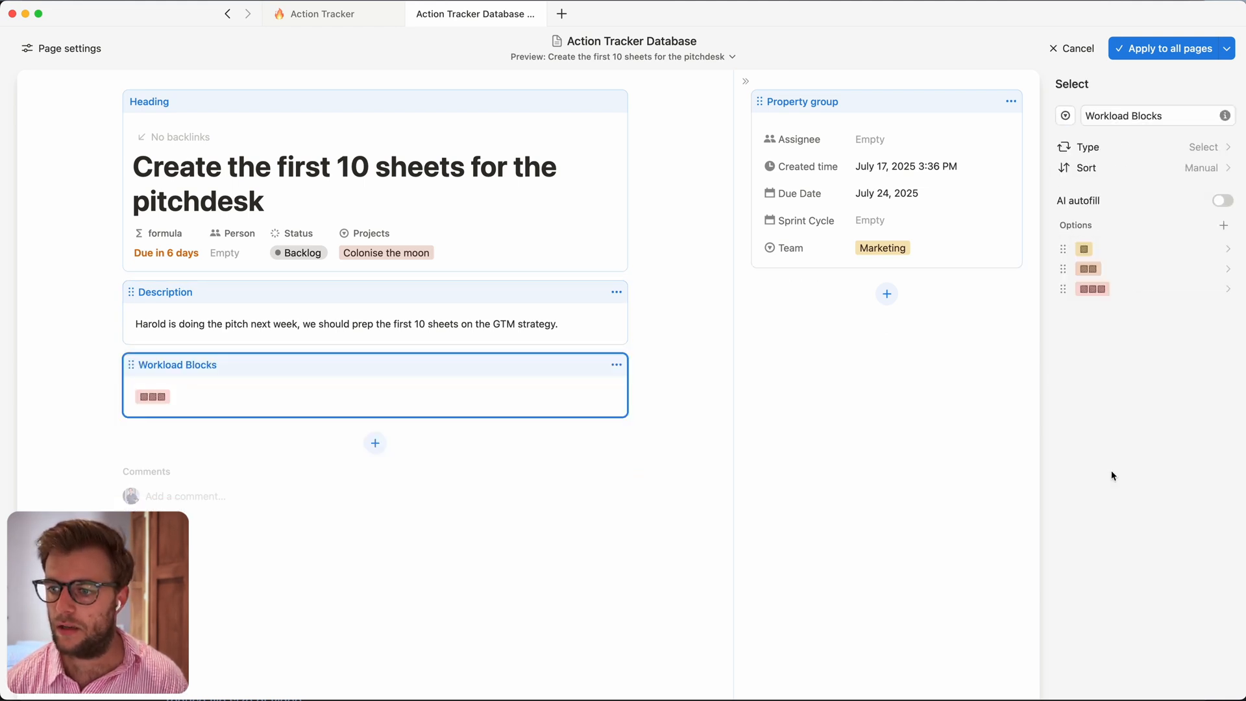
pyautogui.click(375, 443)
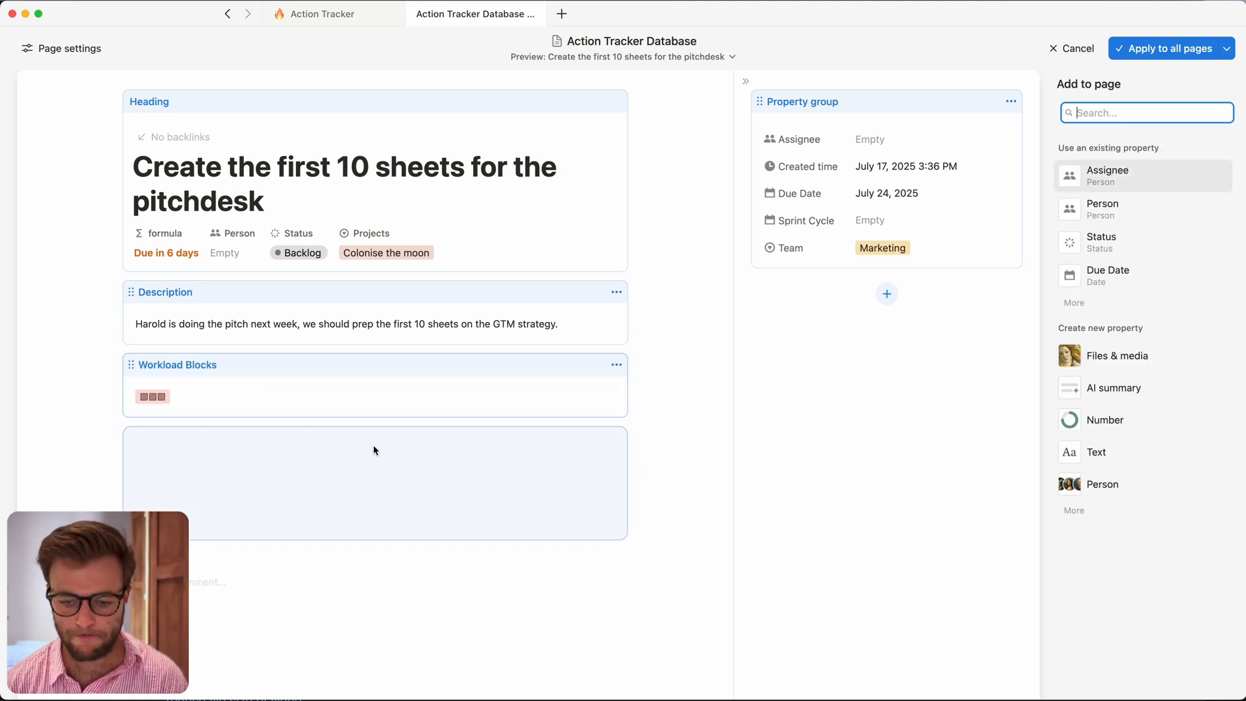
pyautogui.click(814, 456)
pyautogui.click(1164, 50)
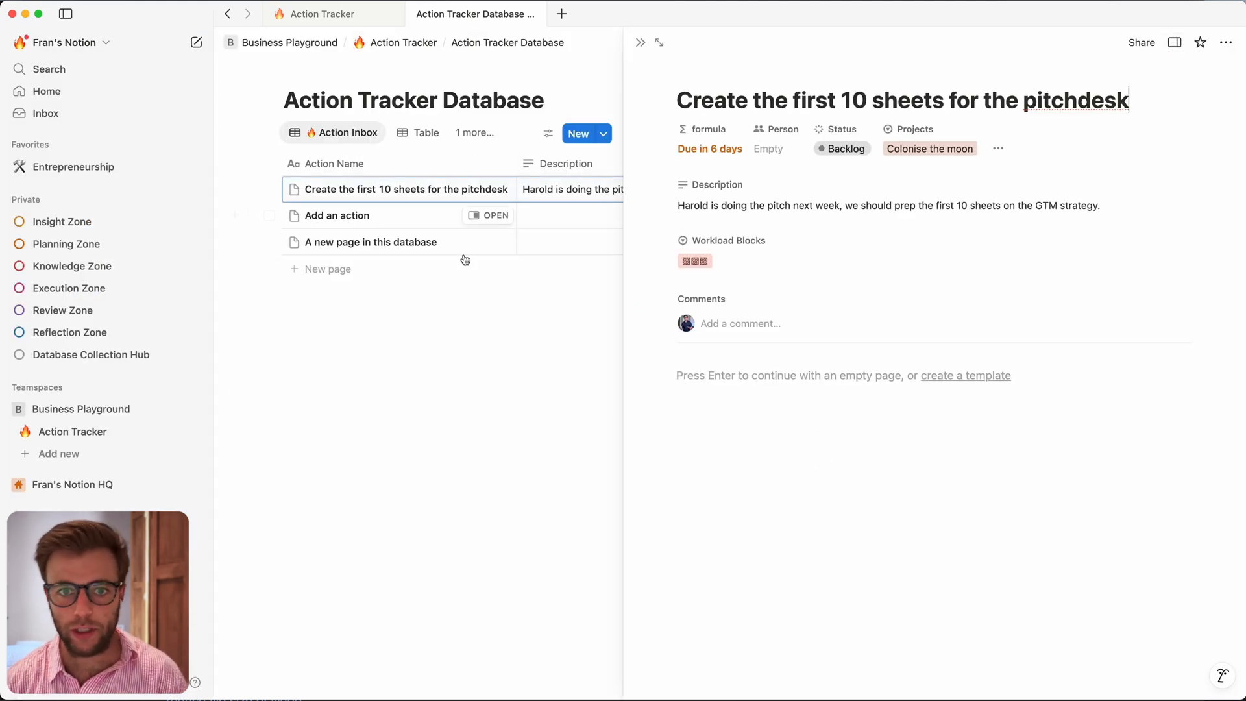
pyautogui.click(492, 369)
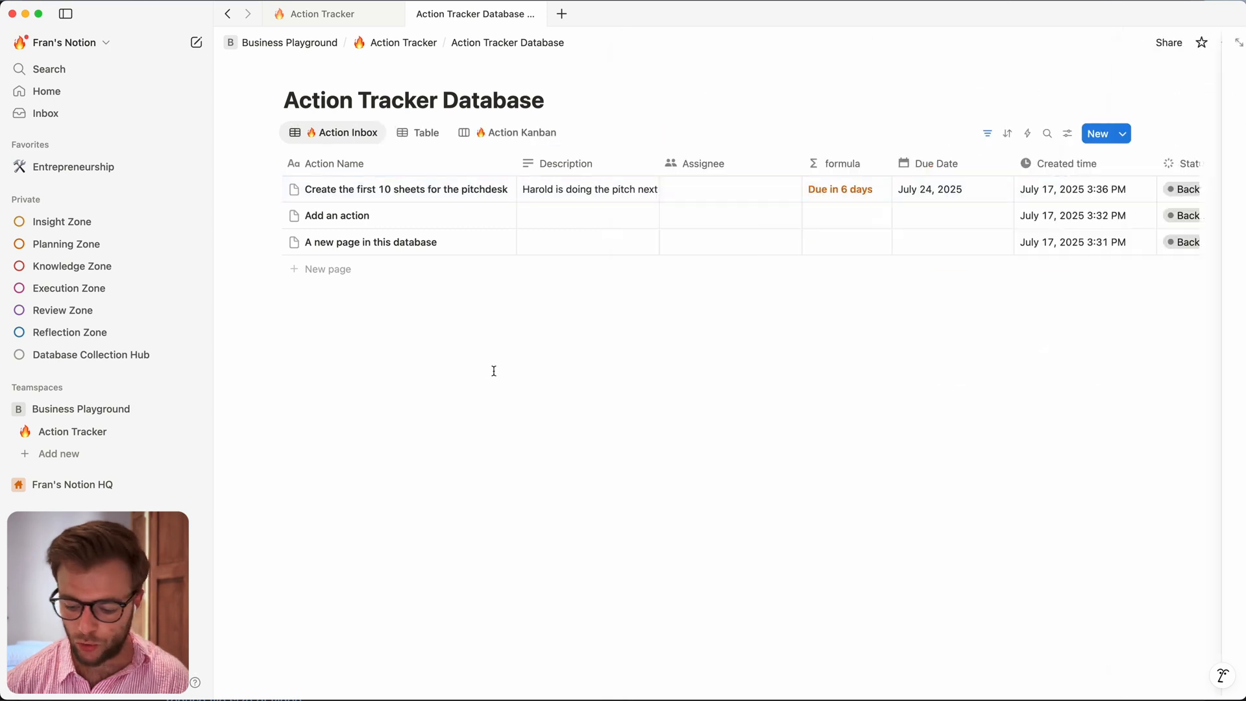
# Step: Review the "Create the first 10 sheets for the pitchdesk" card and its page layout from the Action Kanban view
pyautogui.click(502, 135)
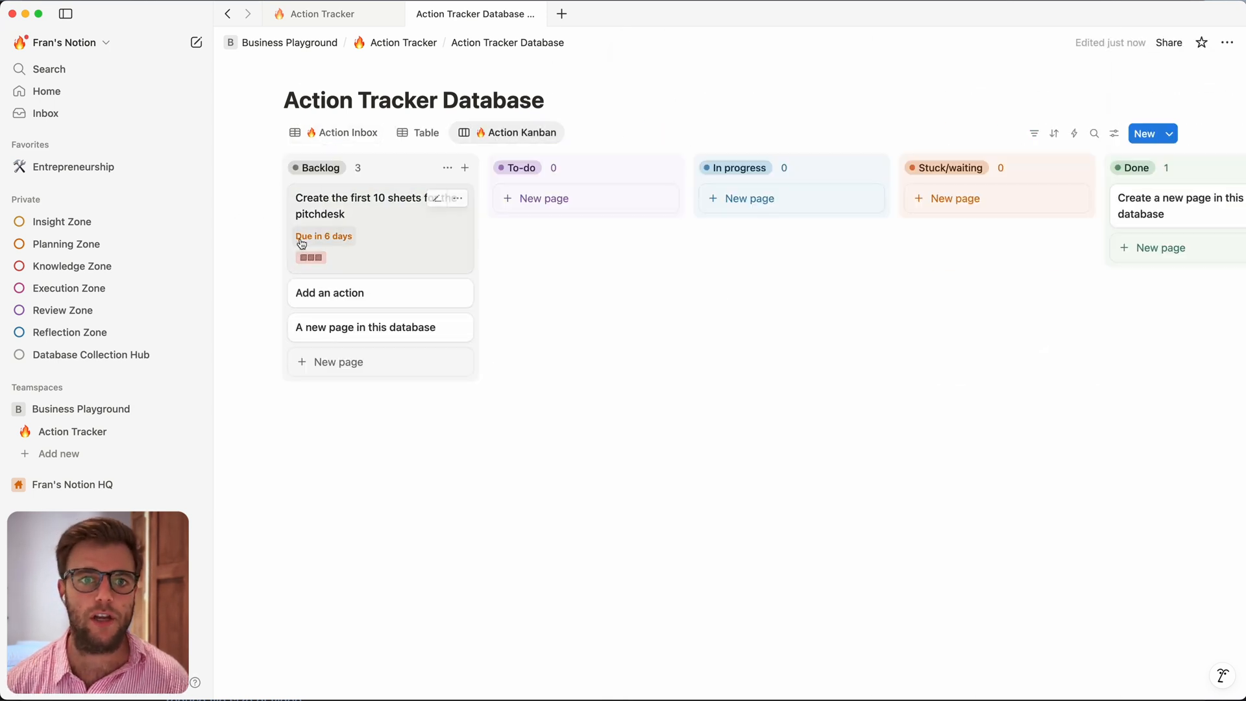
pyautogui.click(359, 201)
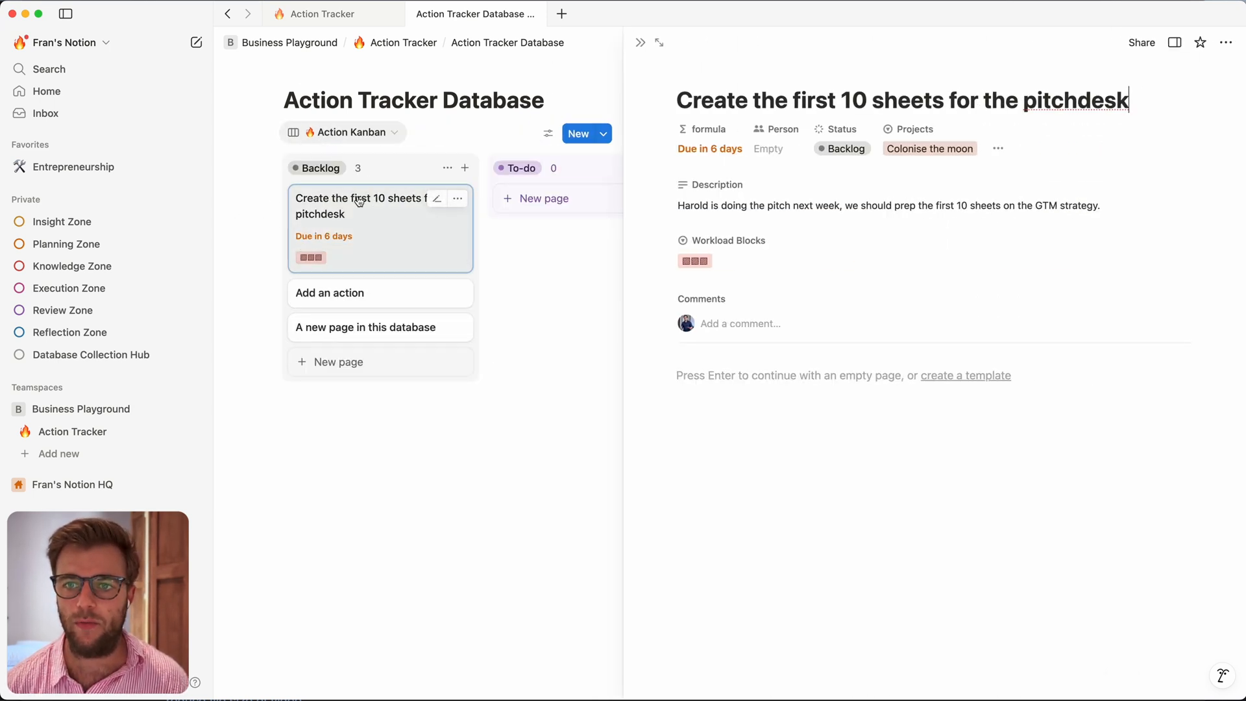
pyautogui.click(707, 201)
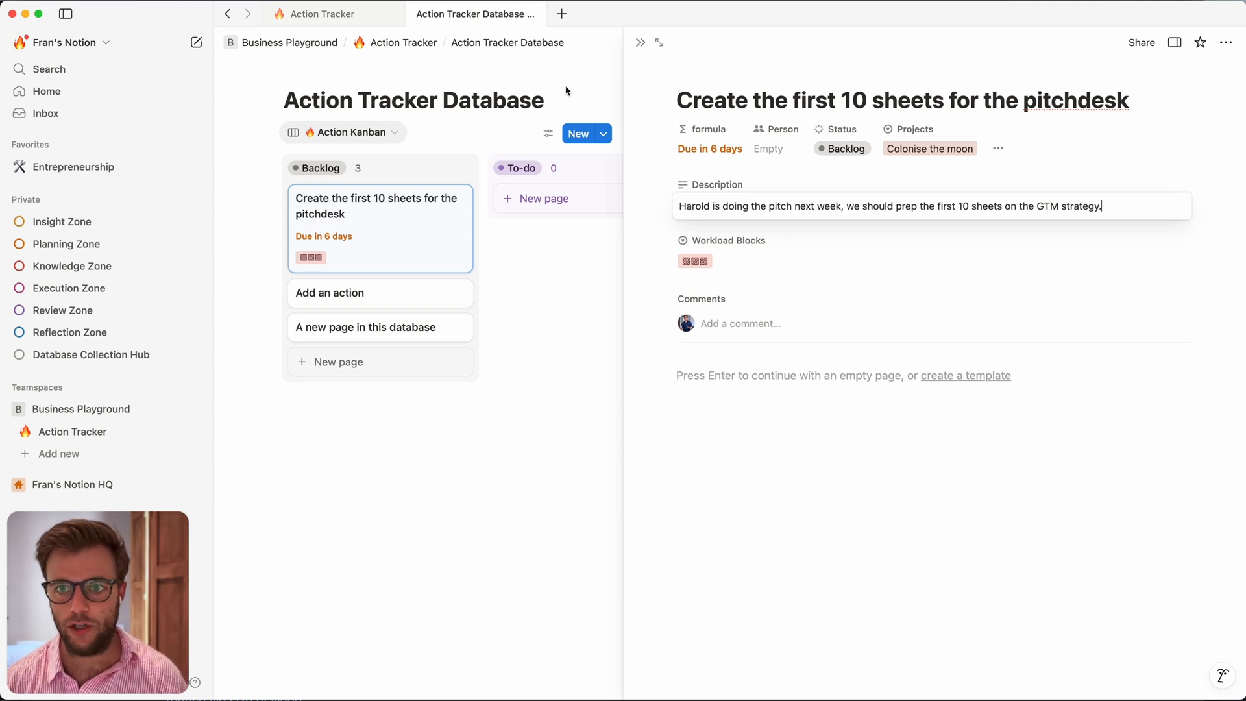
pyautogui.click(566, 552)
pyautogui.click(566, 551)
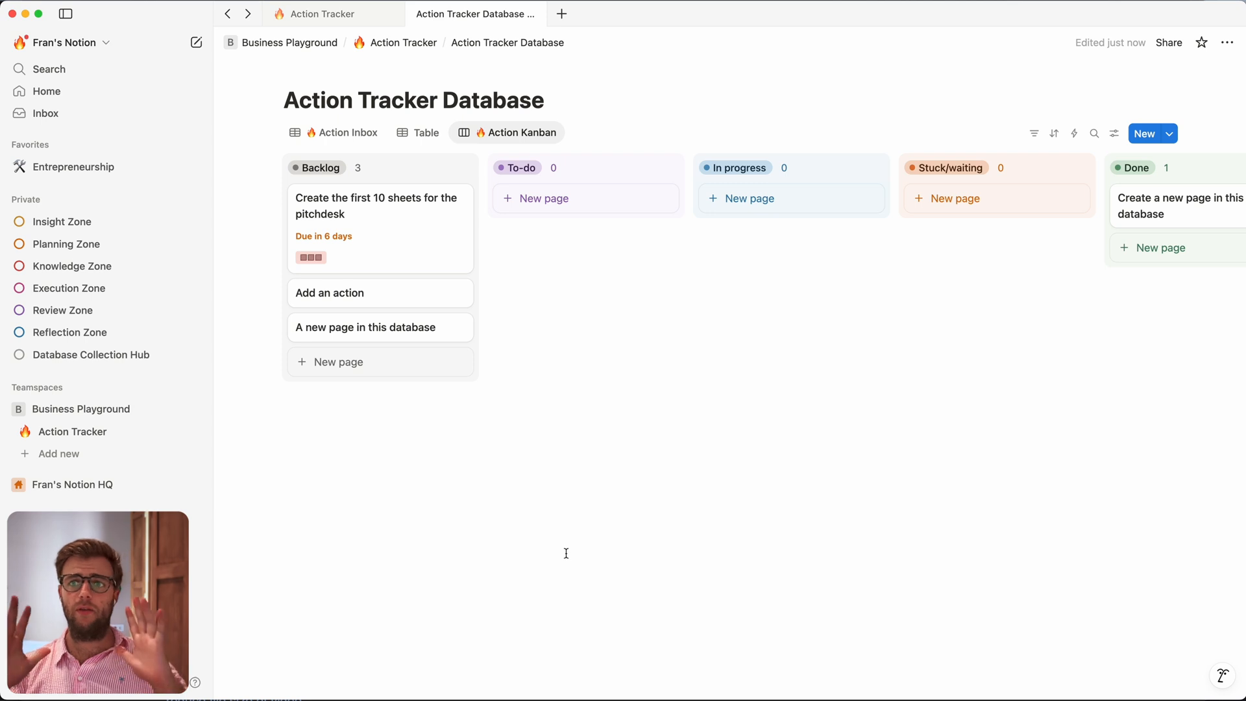
# Step: Check off Estimate Workload, Finalise status & due date and Finalise assignee in the Plan section of the Action Tracker page
pyautogui.click(306, 15)
pyautogui.scroll(-1, 369, 349)
pyautogui.click(290, 272)
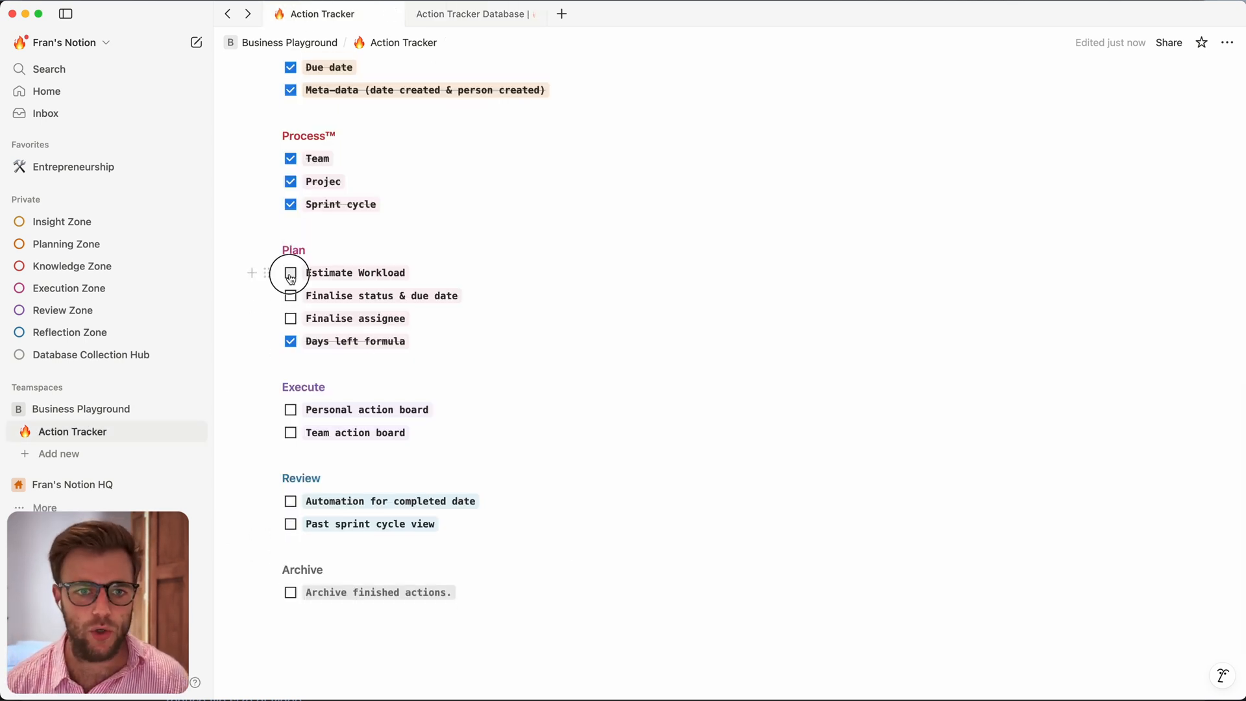
pyautogui.click(296, 319)
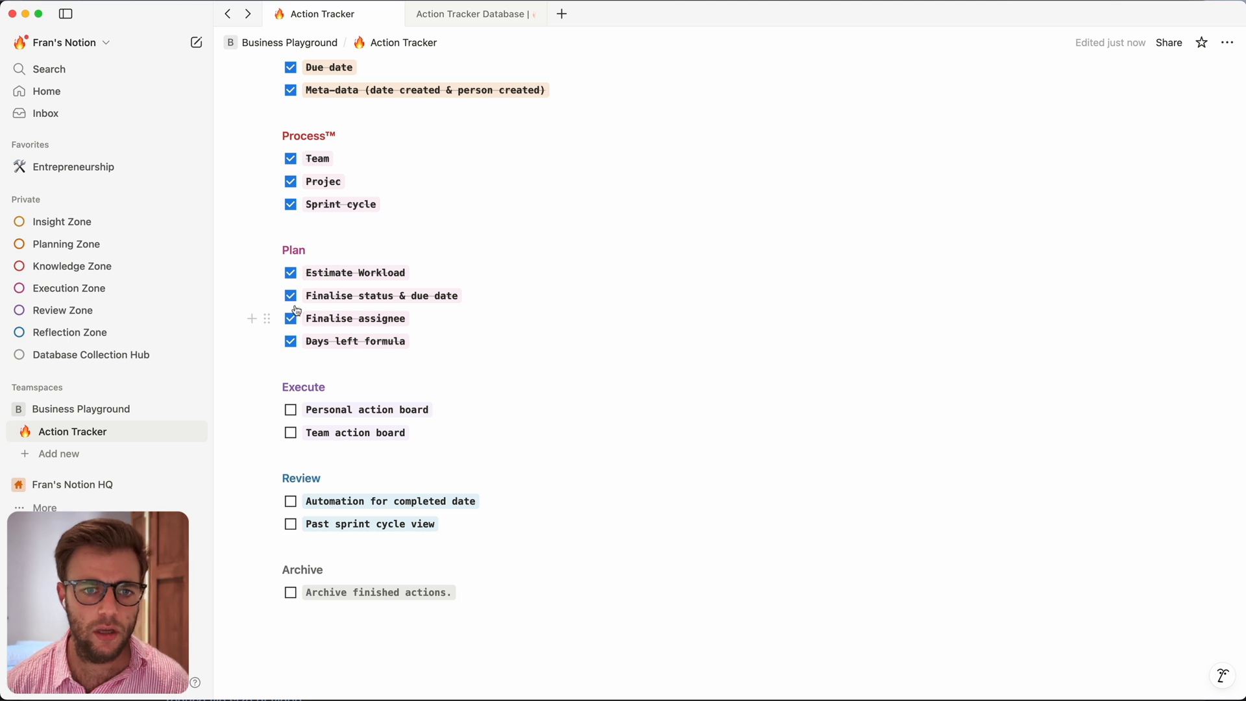
pyautogui.scroll(-1, 285, 321)
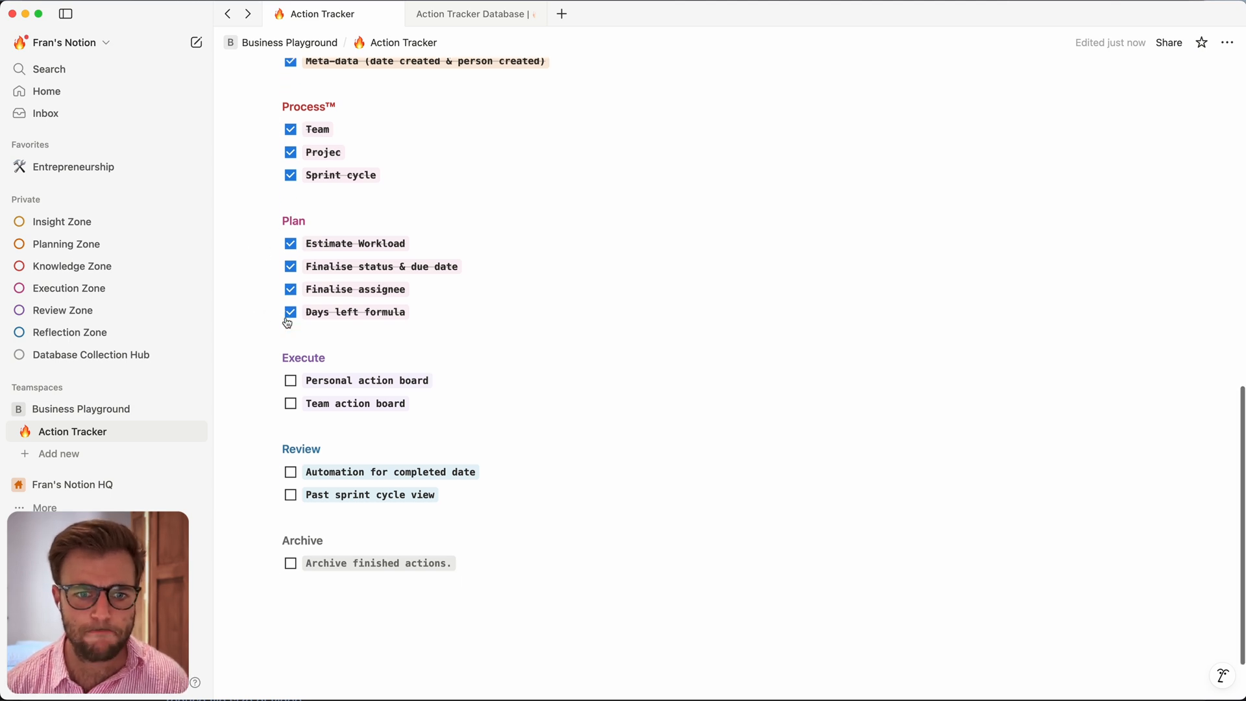
pyautogui.scroll(1, 285, 320)
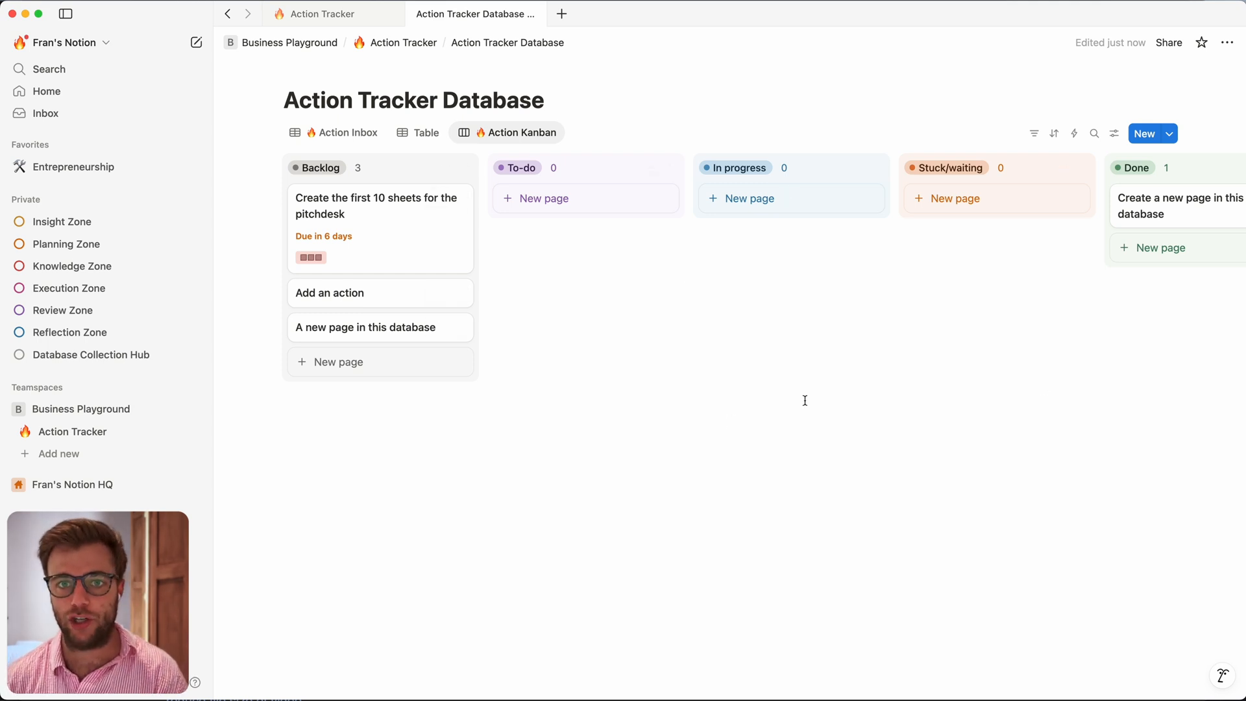
# Step: Duplicate the Action Kanban view and rename the copy "Product Sprint", keeping the fire emoji
pyautogui.click(519, 136)
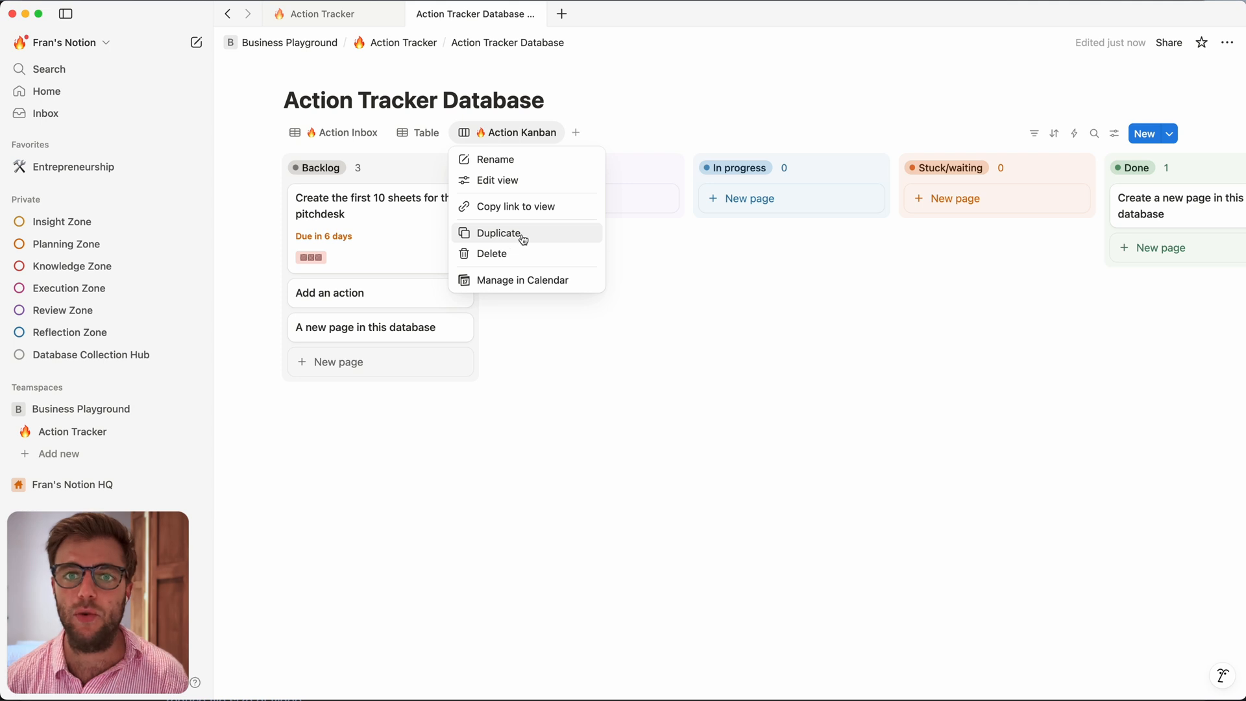
pyautogui.click(523, 239)
pyautogui.moveTo(1103, 193); pyautogui.dragTo(1025, 195)
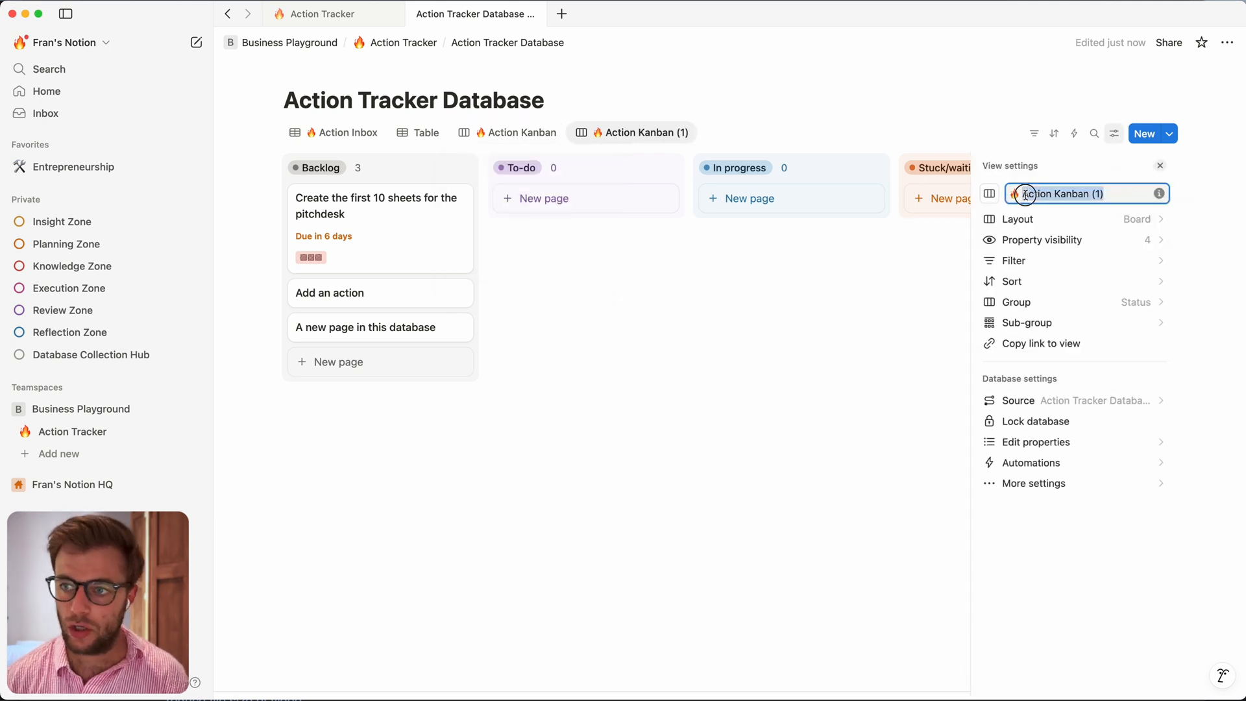
pyautogui.write('Product Te')
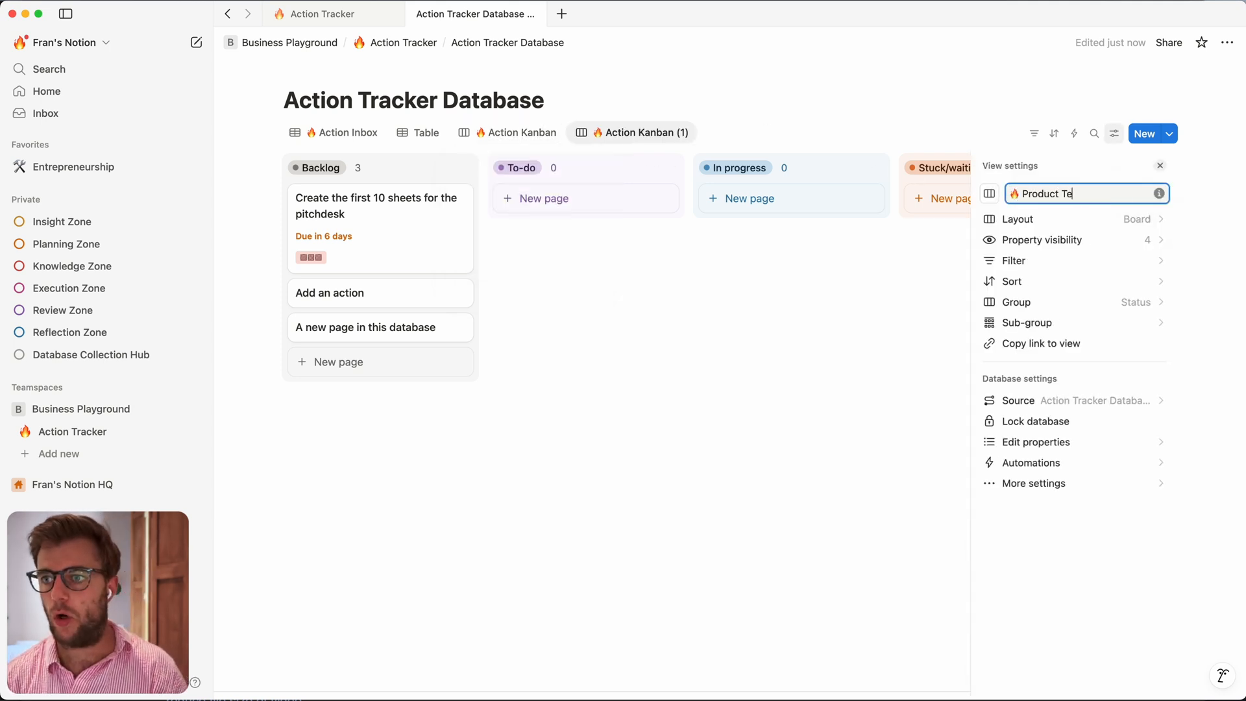
pyautogui.write('am Sprint')
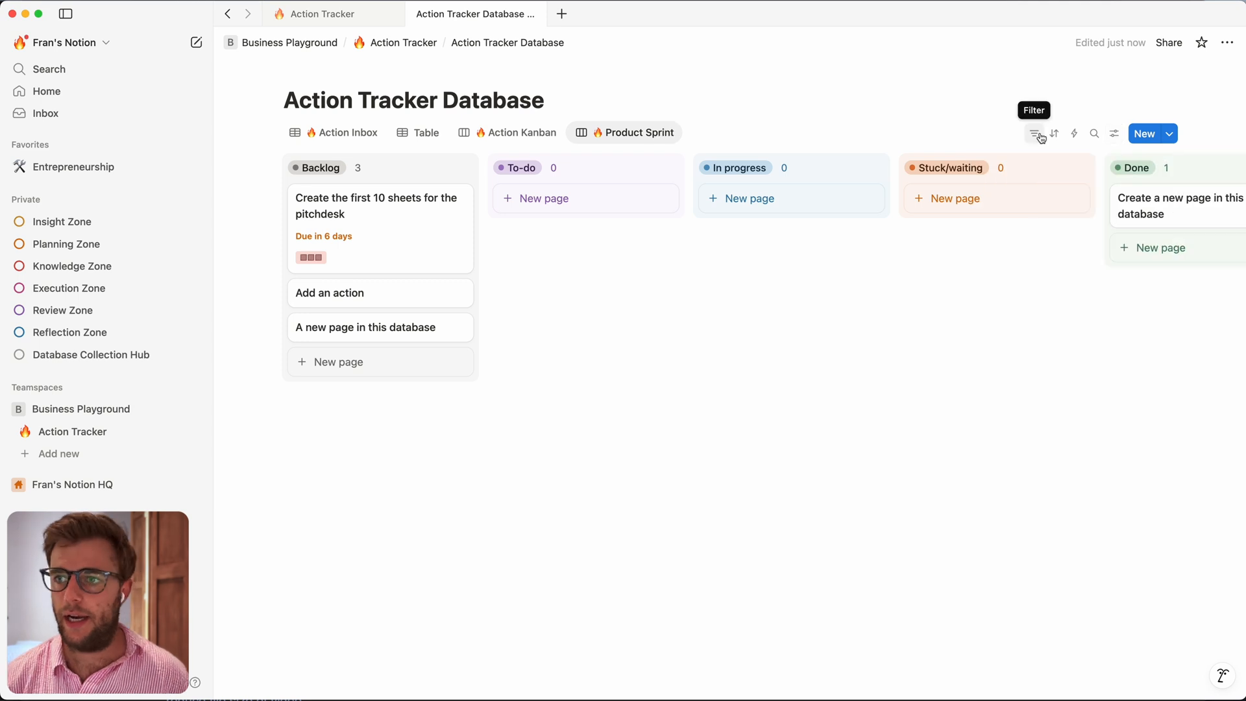
# Step: Filter the Product Sprint view to actions whose Team is Product
pyautogui.click(1034, 134)
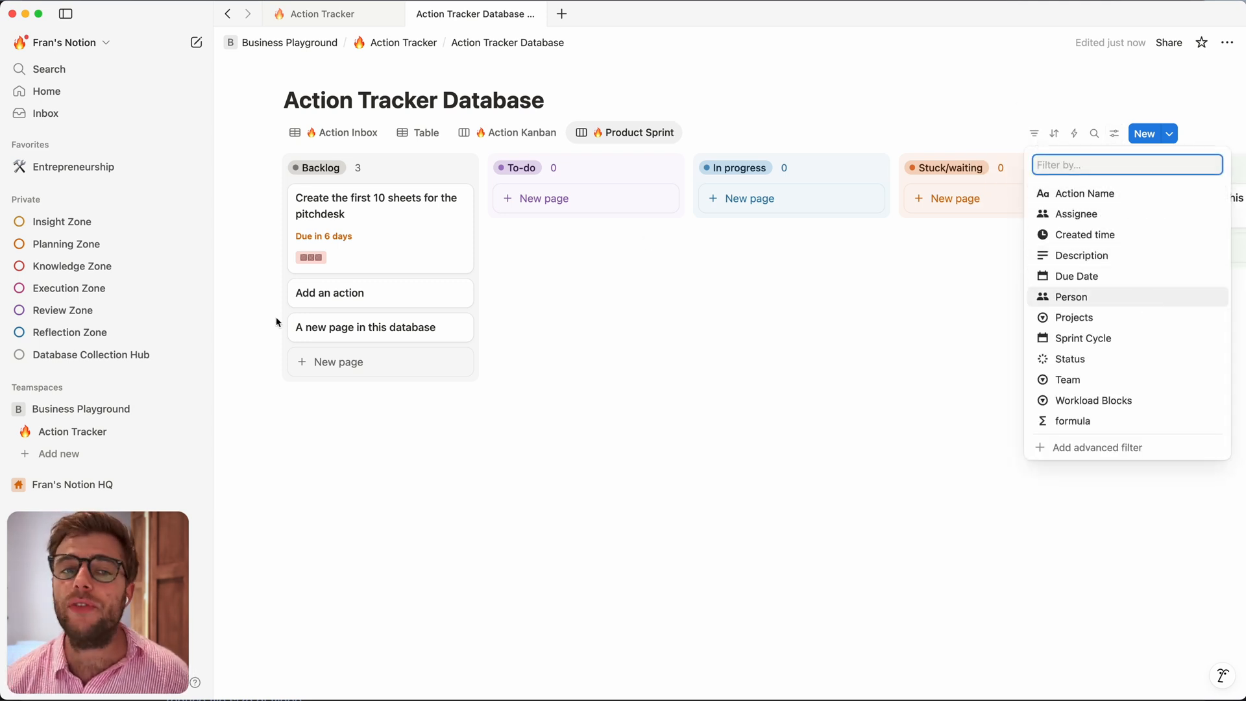
pyautogui.click(1084, 379)
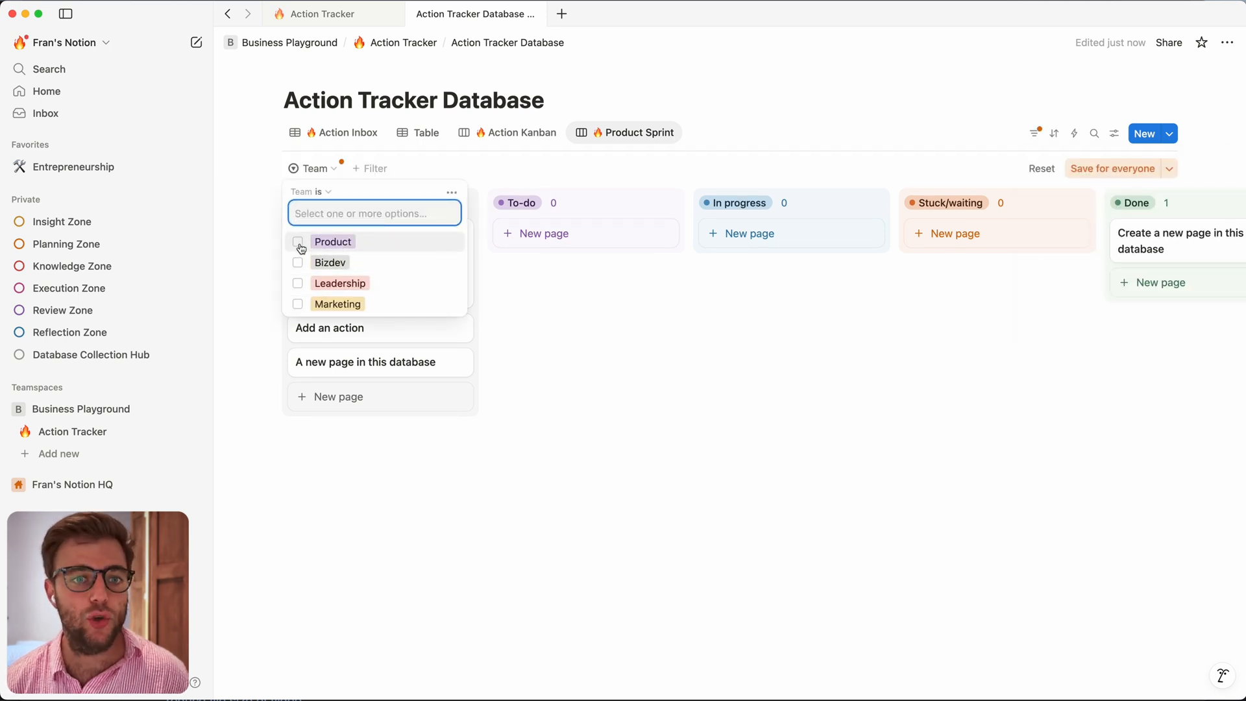
pyautogui.click(298, 242)
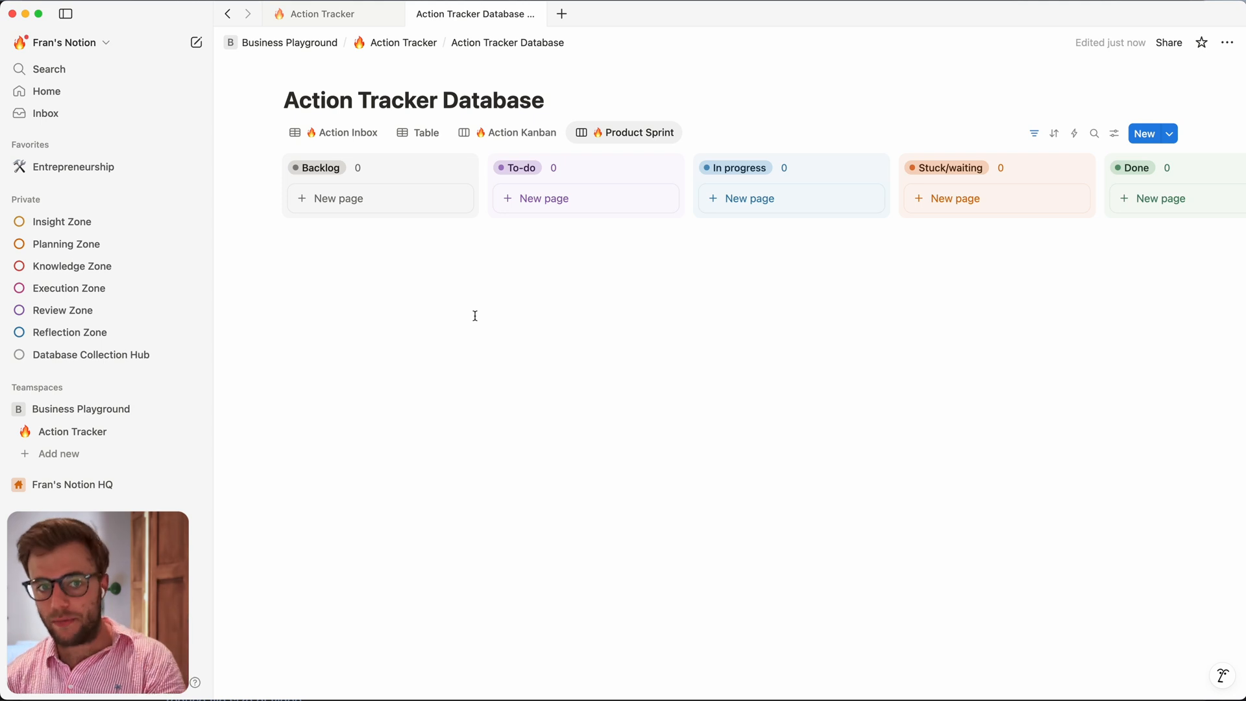
# Step: Add a card named "Design a new dashboard" to the Backlog column of the Product Sprint board
pyautogui.click(411, 200)
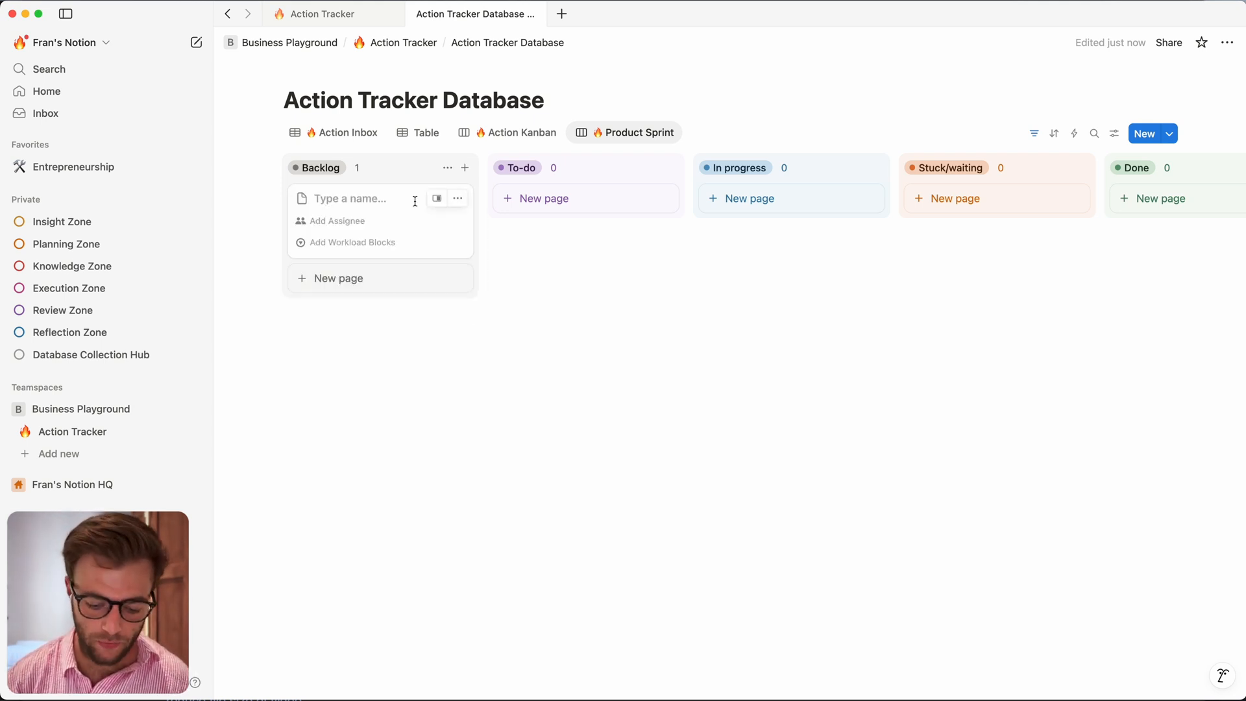
pyautogui.write('Des')
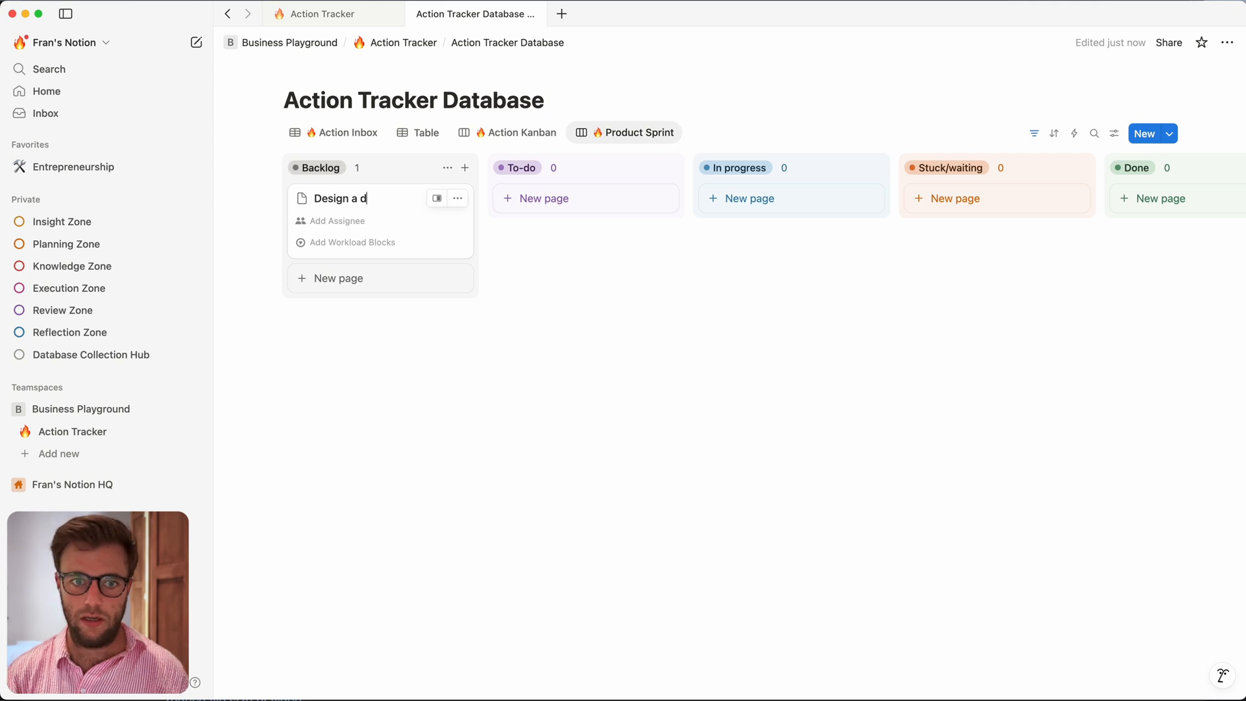
pyautogui.write('ign a new dashboard')
pyautogui.press('Return')
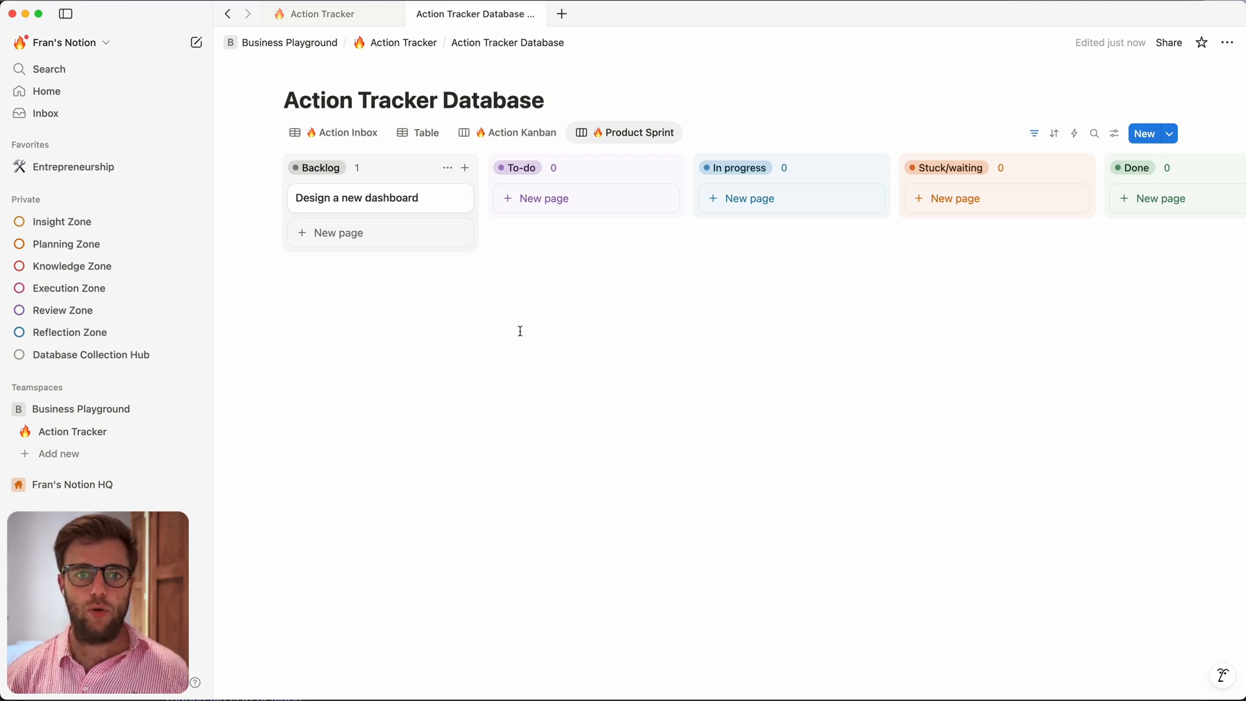
# Step: Open the "Design a new dashboard" card and check its Team value among the full page properties
pyautogui.click(361, 195)
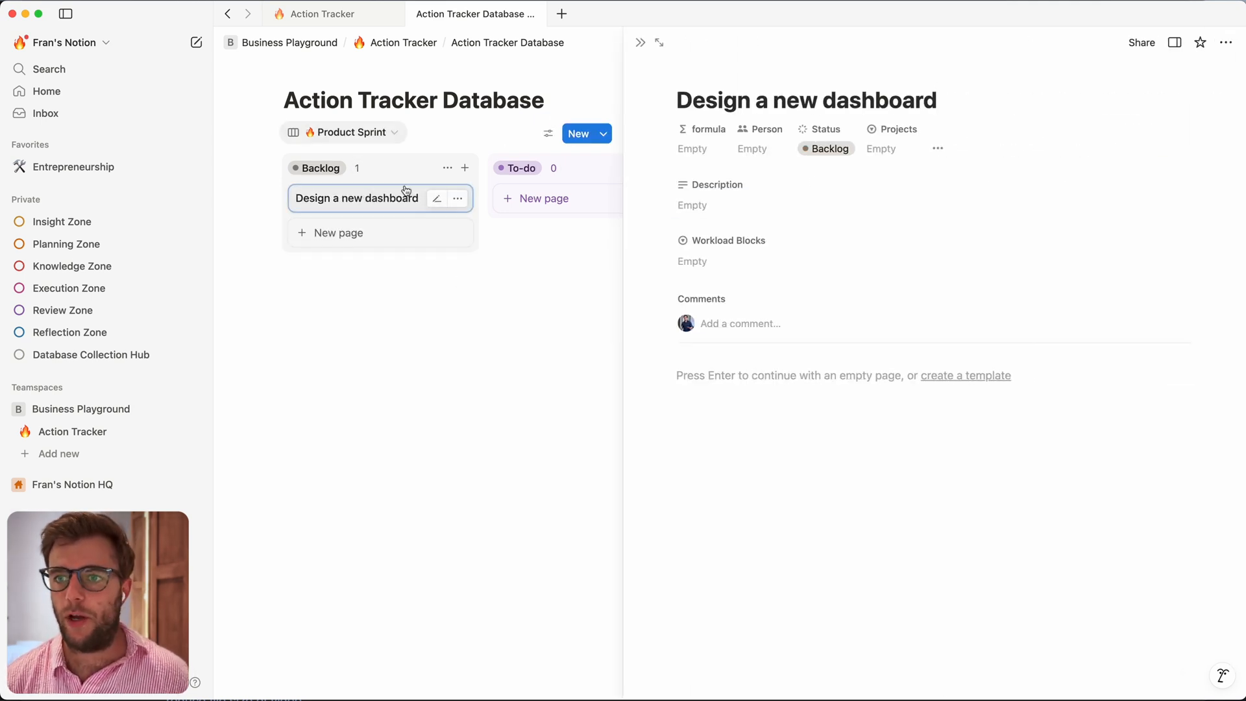
pyautogui.click(937, 148)
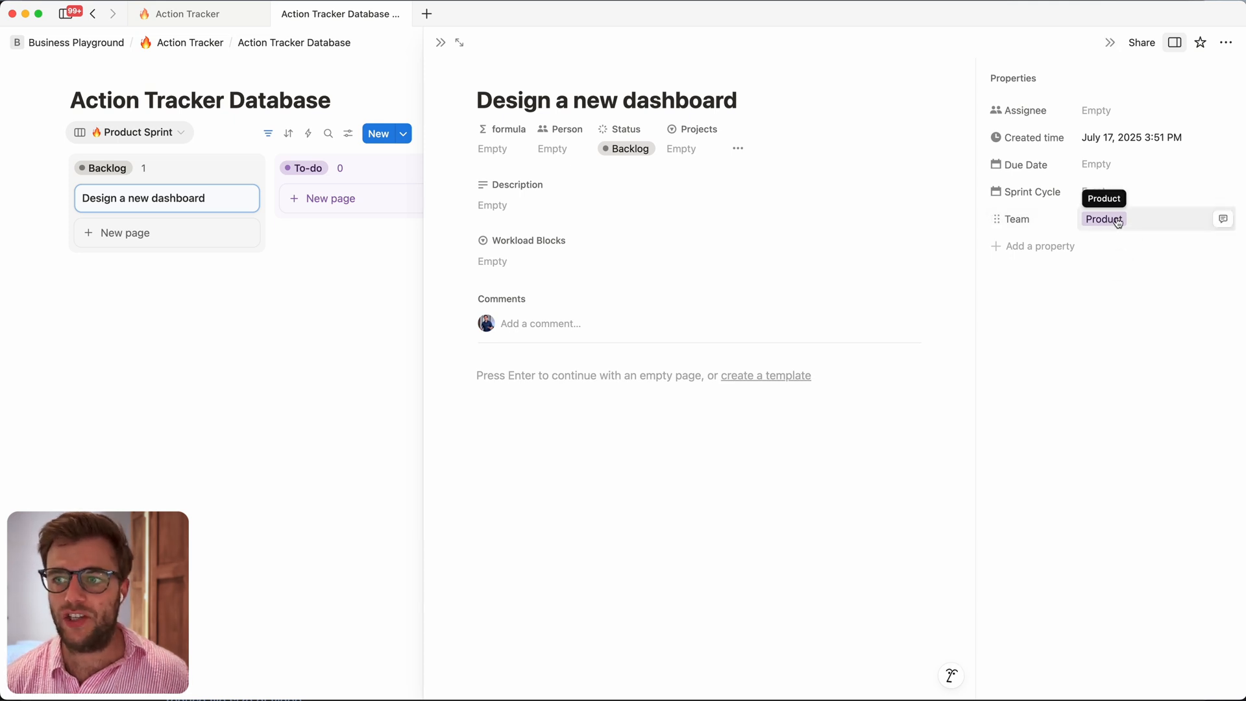
pyautogui.click(1110, 43)
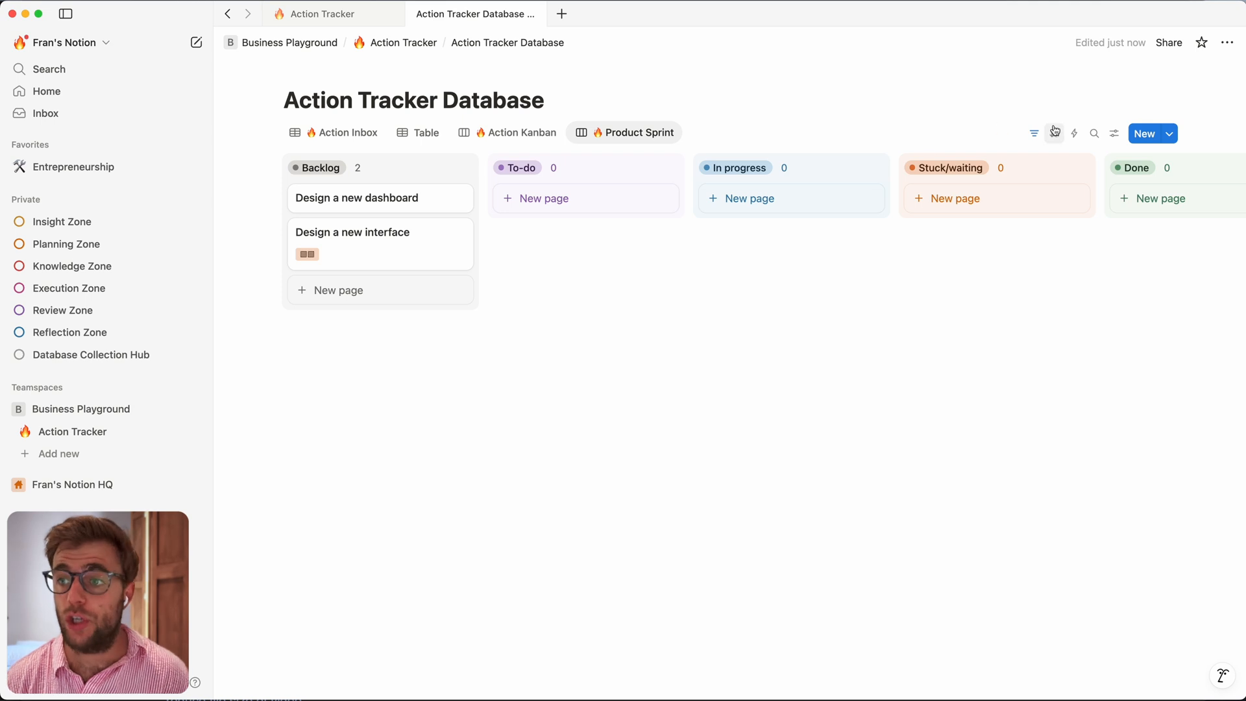
# Step: Show the Projects and Due Date properties on the Product Sprint board cards
pyautogui.click(1111, 136)
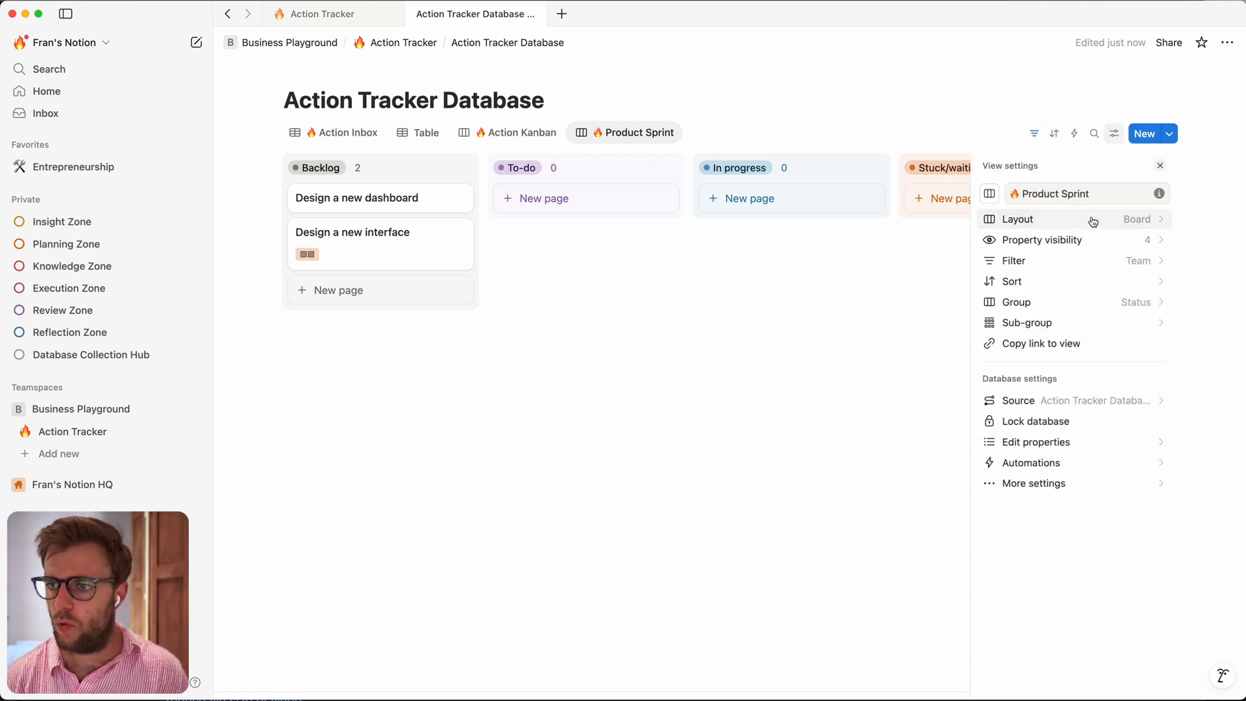
pyautogui.click(1064, 243)
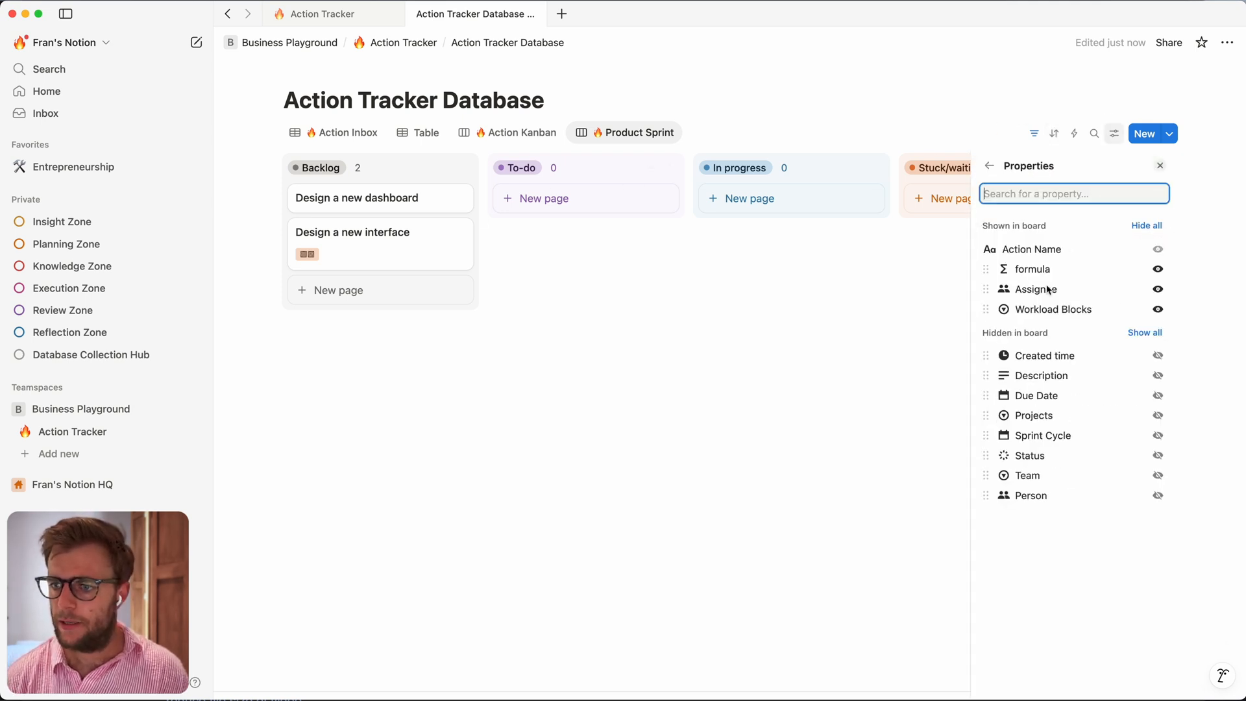
pyautogui.click(1158, 415)
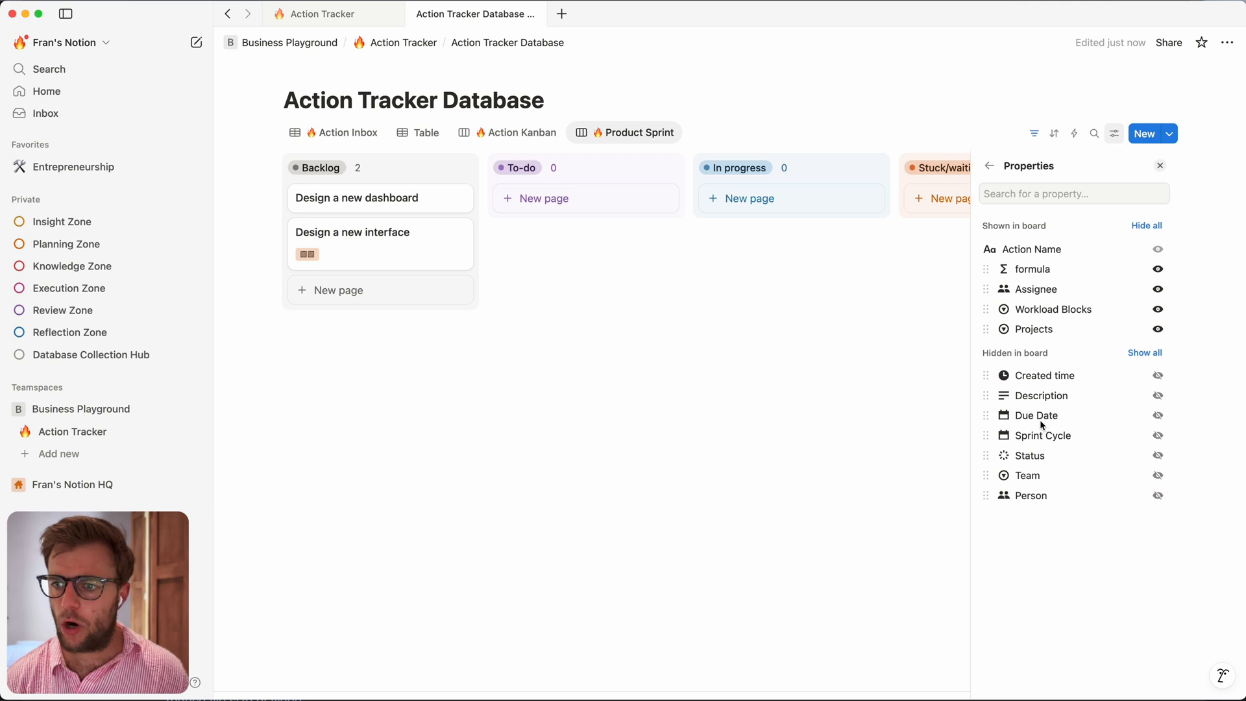
pyautogui.click(1157, 416)
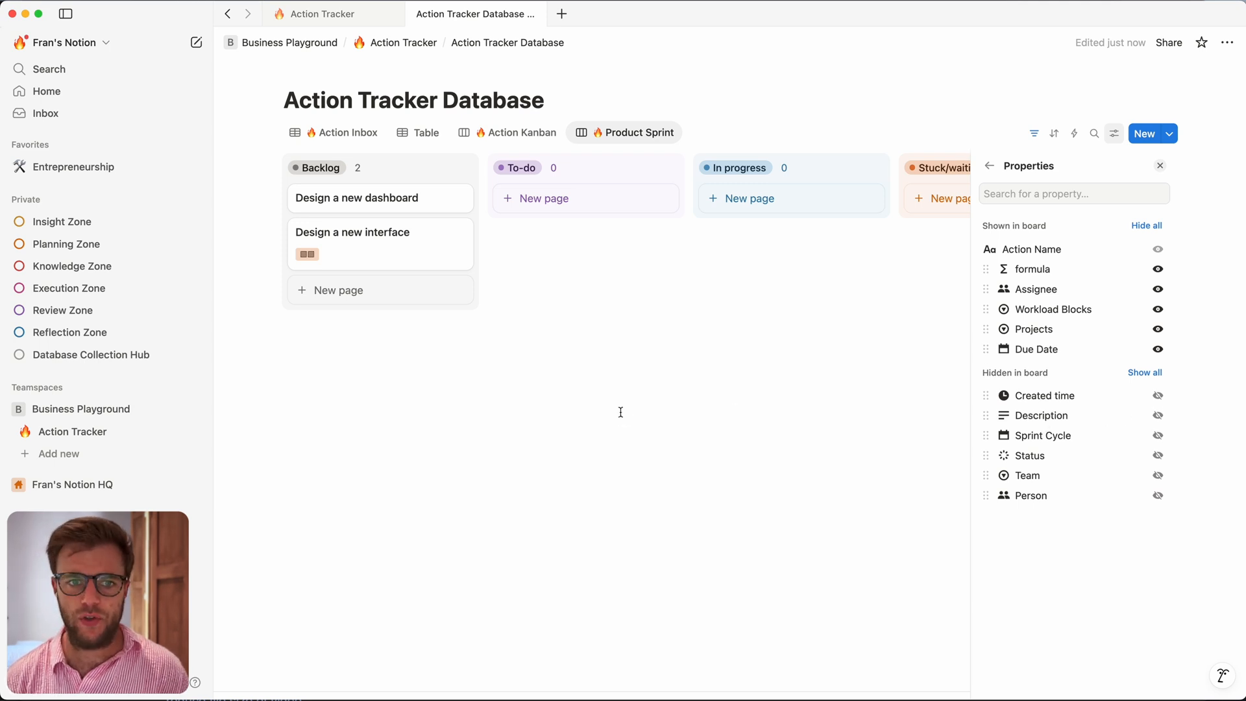
pyautogui.click(620, 412)
# Step: Add a Backlog card named "Add a new action" with the two-block workload and the project "Build the spaceship"
pyautogui.click(375, 291)
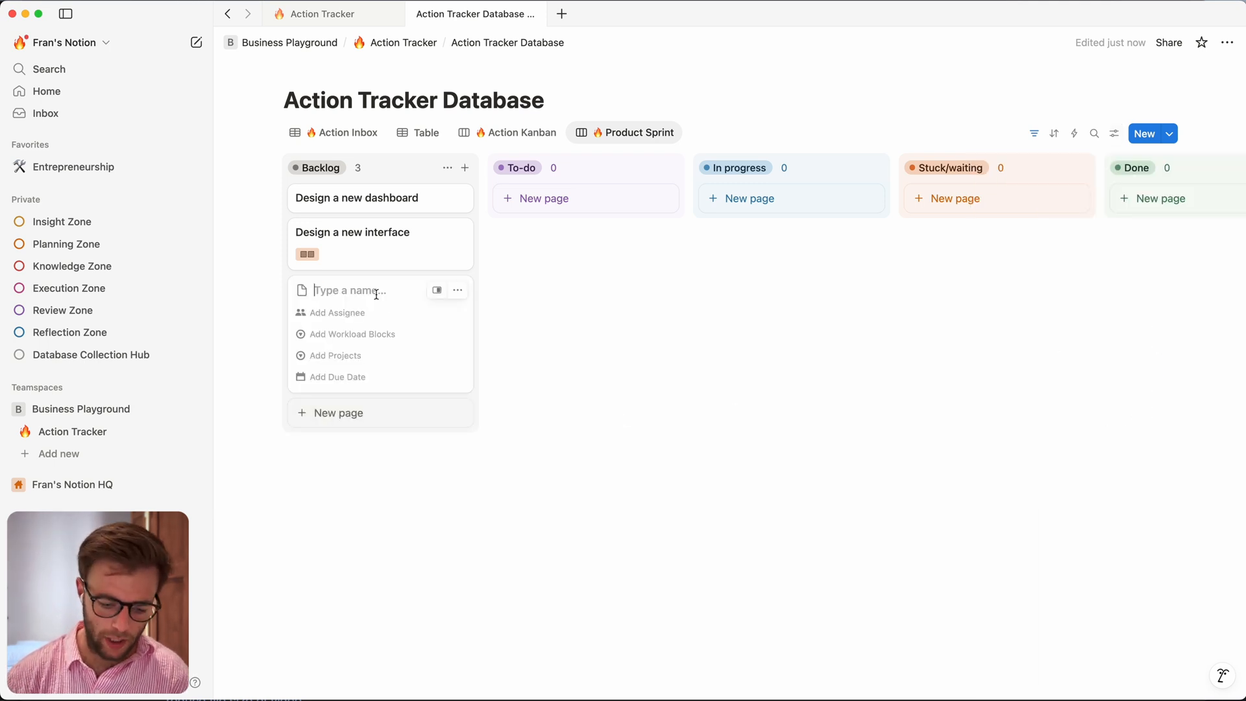
pyautogui.write('Add a new action')
pyautogui.click(356, 333)
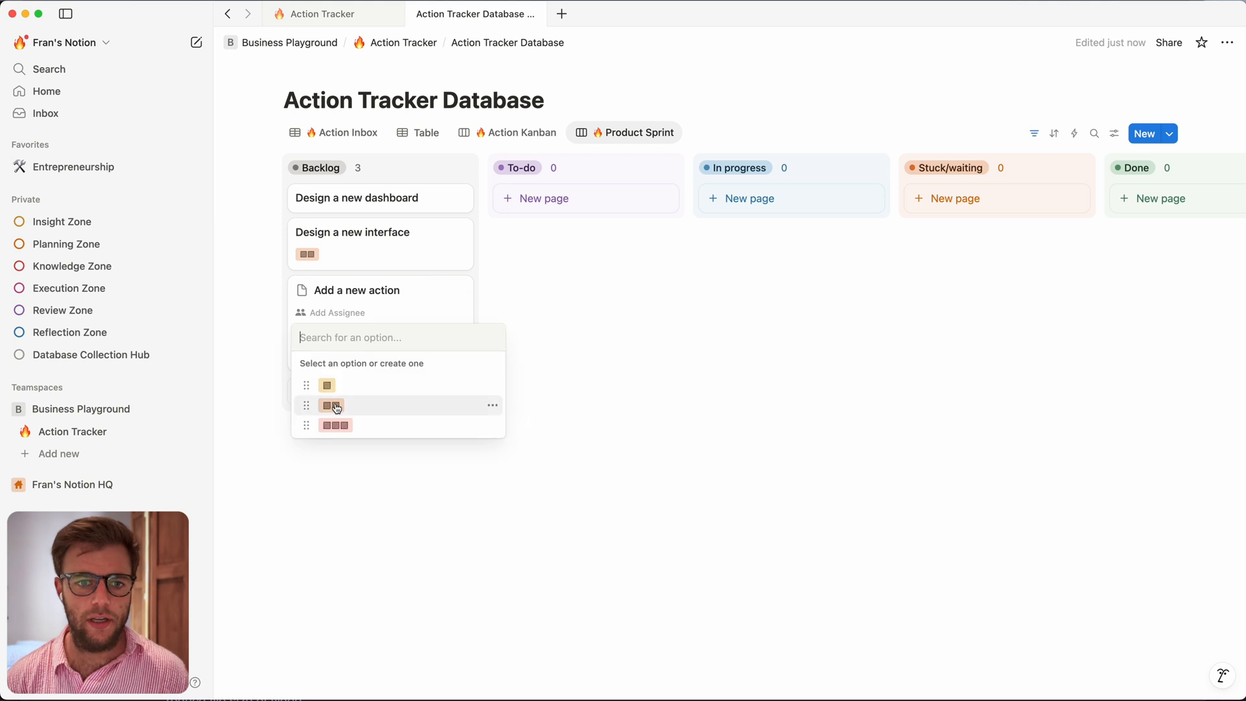
pyautogui.click(350, 403)
pyautogui.click(327, 356)
pyautogui.click(362, 407)
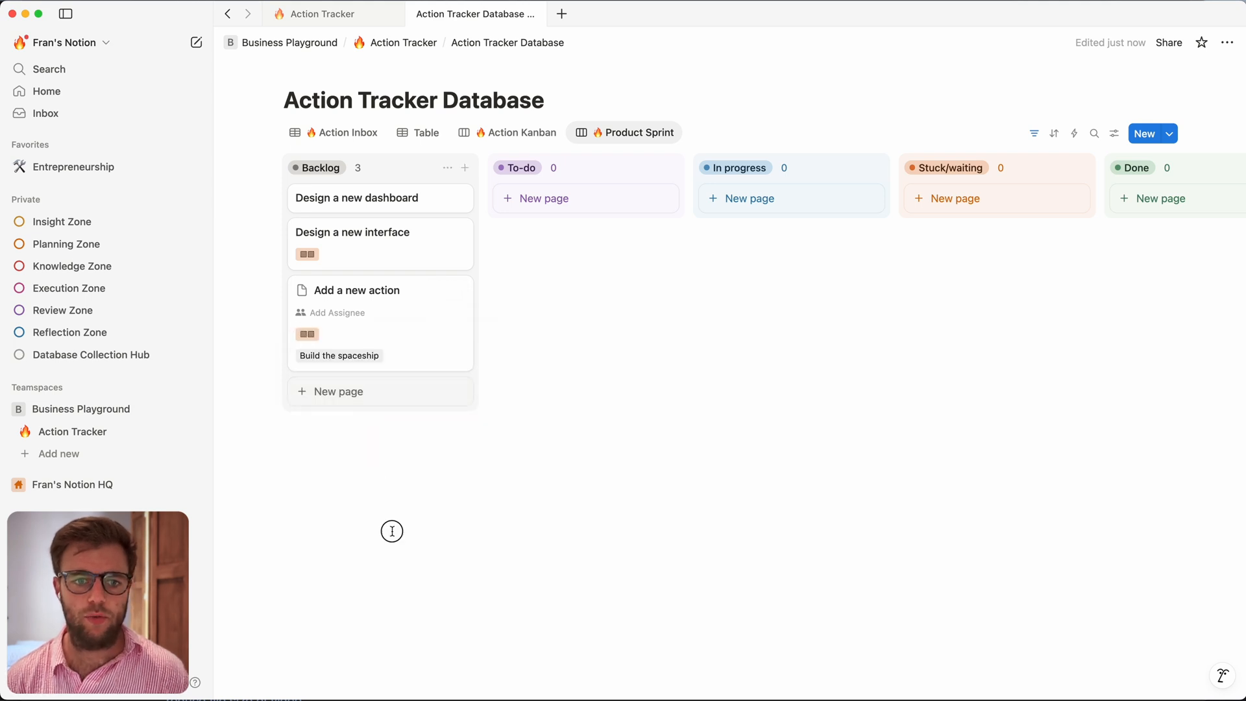
# Step: Set the Due Date of the "Add a new action" card to July 23, 2025 and return to the Product Sprint board
pyautogui.click(420, 319)
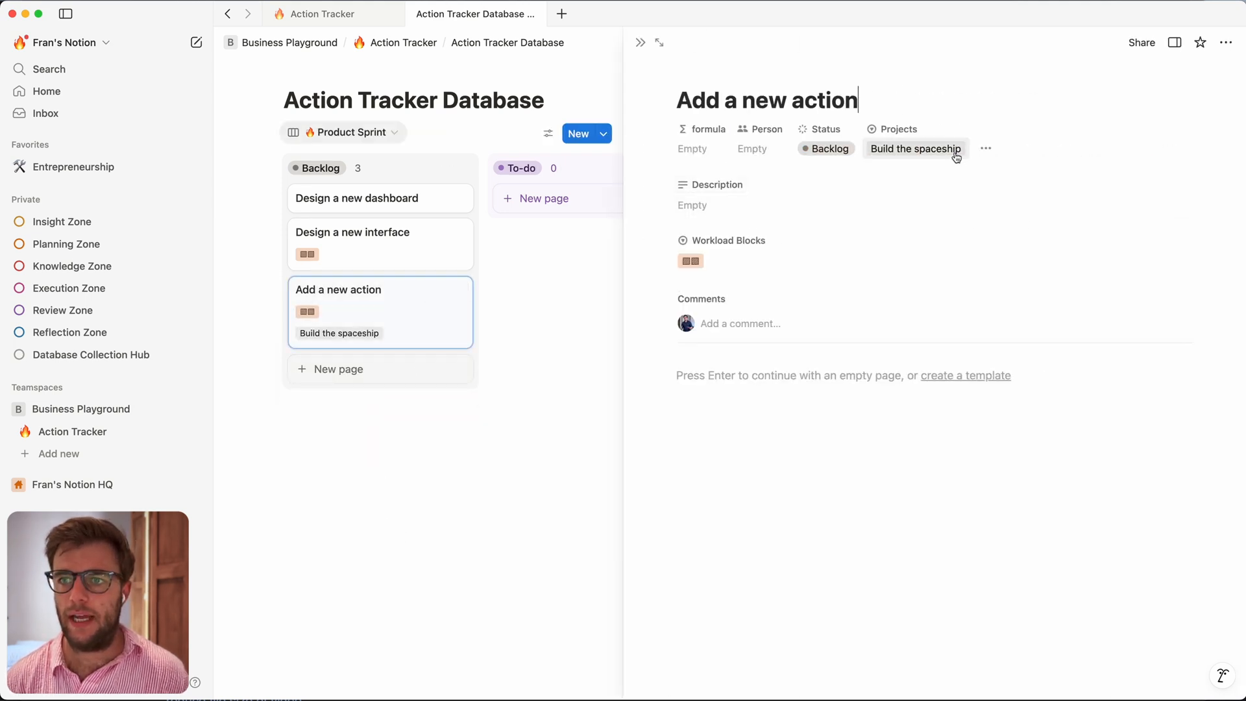
pyautogui.click(981, 148)
pyautogui.click(1106, 166)
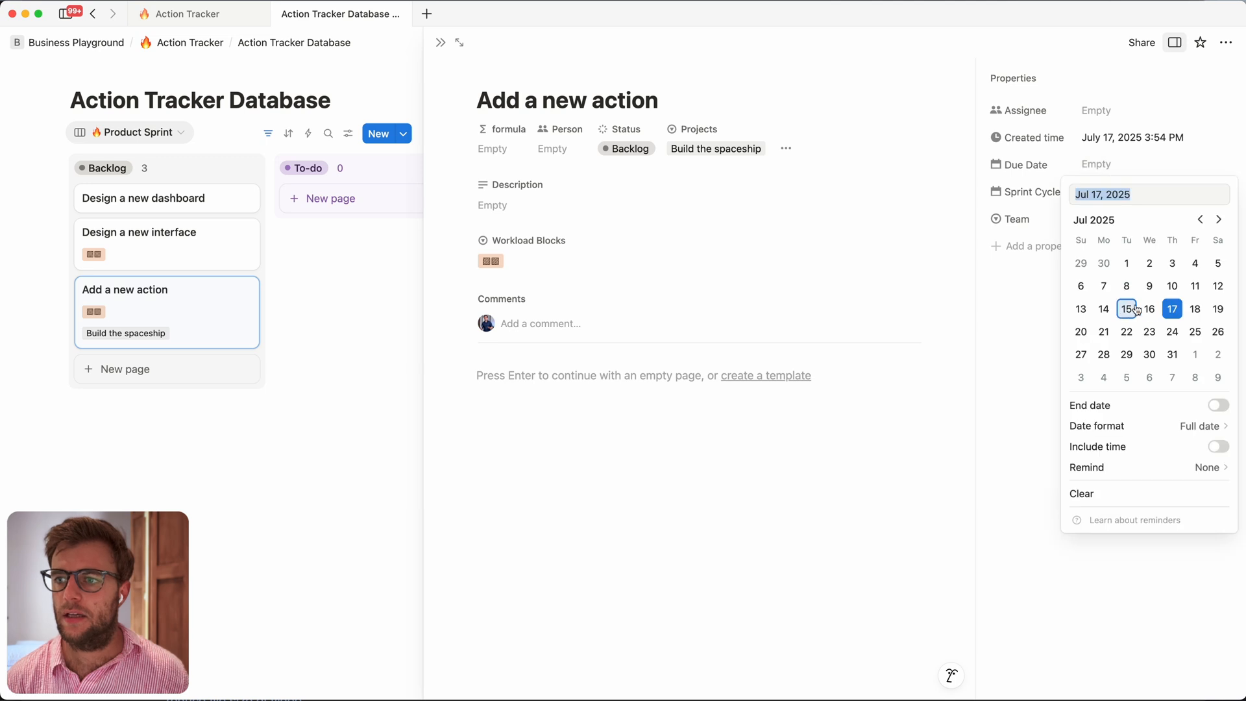
pyautogui.click(1149, 331)
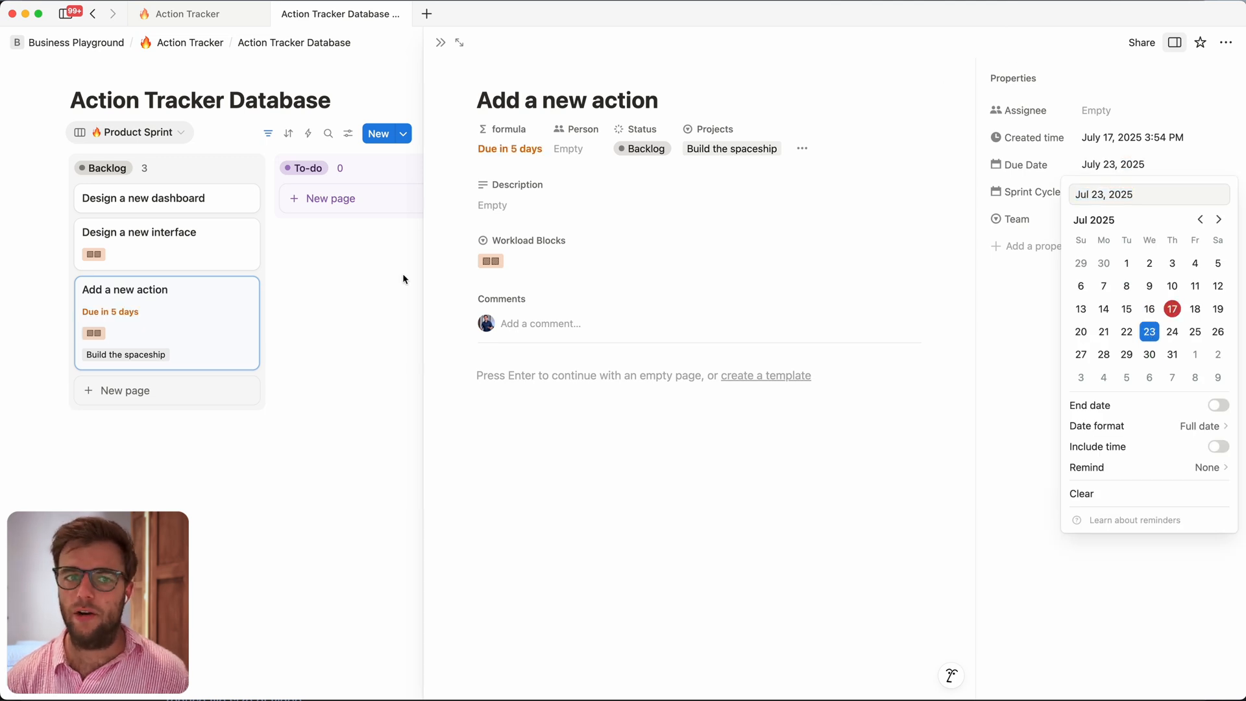
pyautogui.click(371, 305)
pyautogui.click(410, 320)
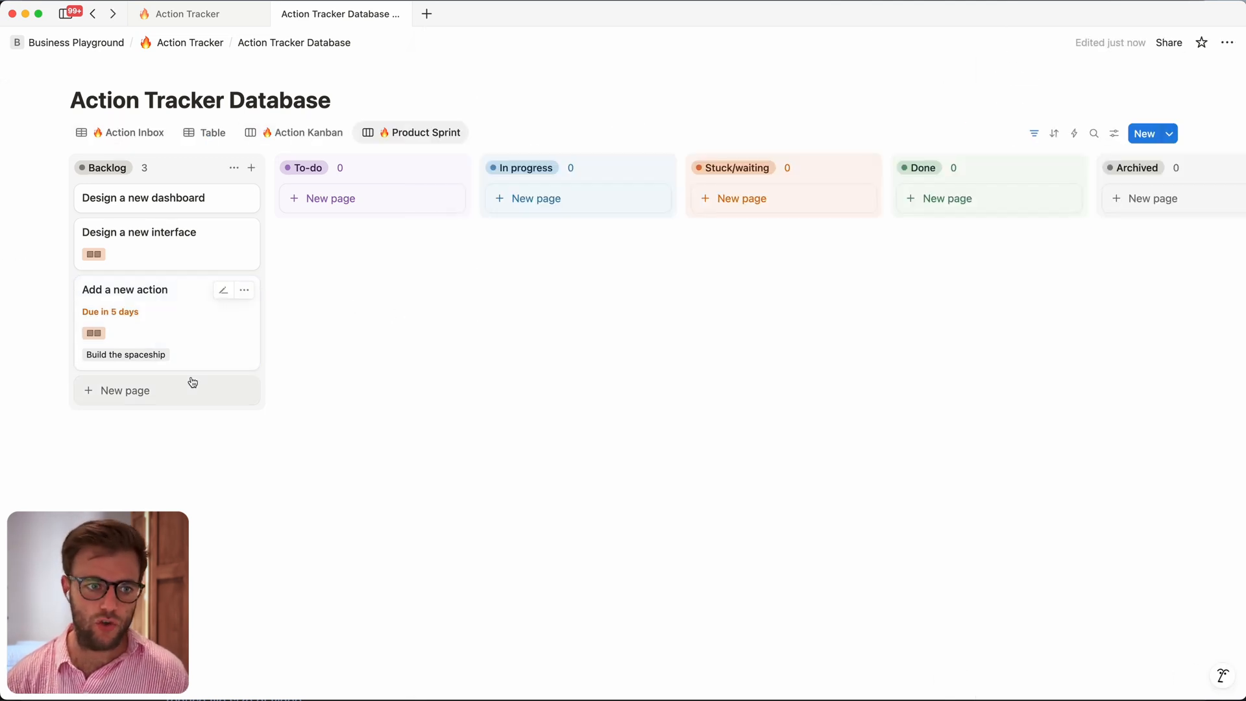
pyautogui.press('super+backslash')
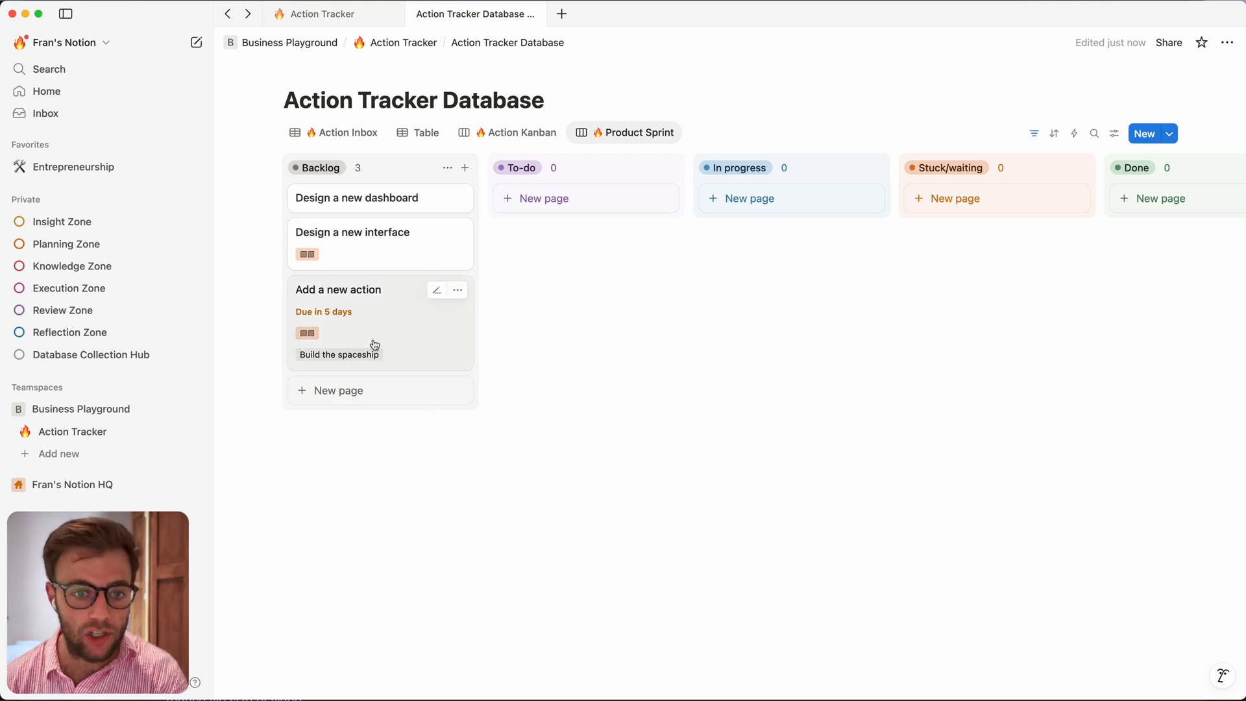
# Step: Review the Capture, Clarify, Process and Plan checklists on the Action Tracker page
pyautogui.click(313, 13)
pyautogui.scroll(5, 257, 306)
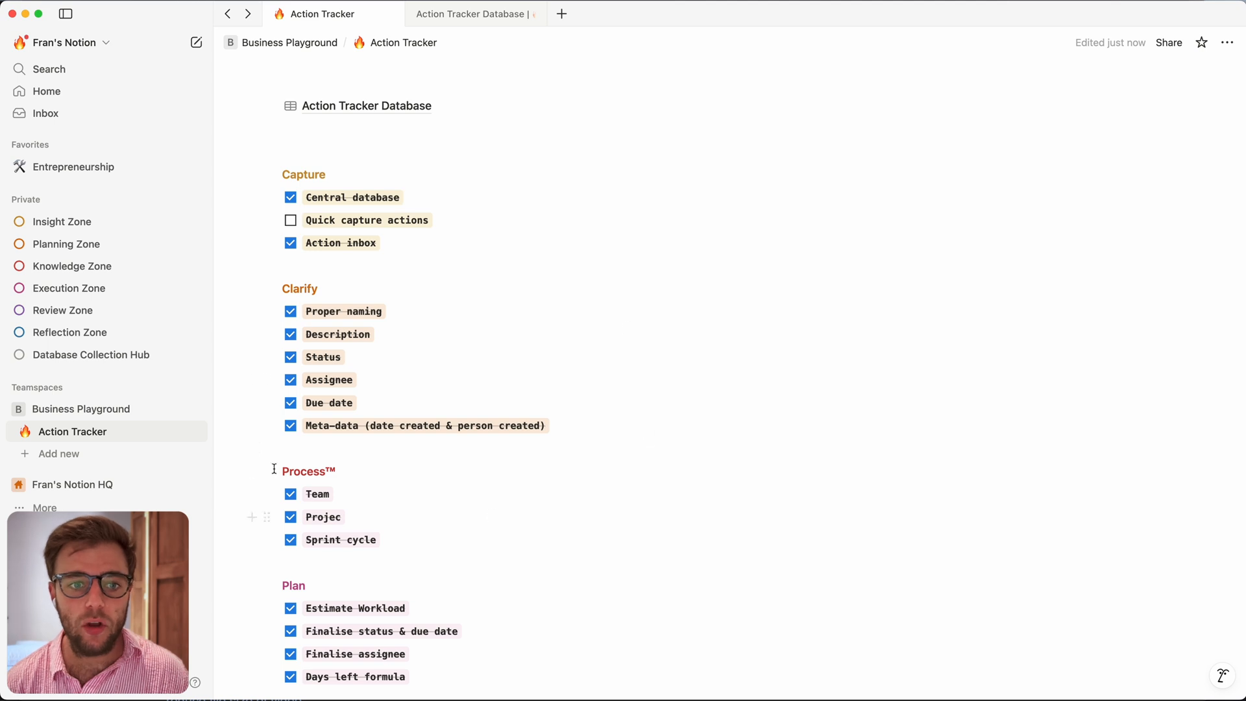
pyautogui.scroll(2, 324, 265)
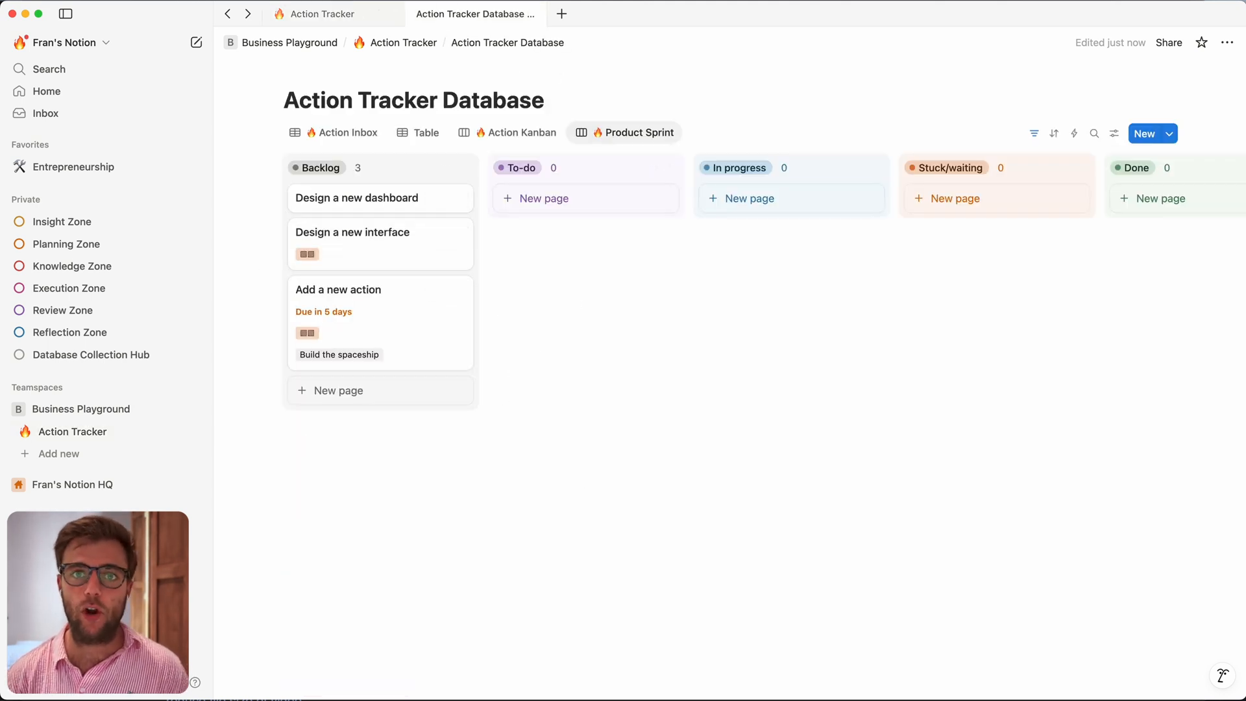
# Step: Move the "Add a new action", "Design a new interface" and "Design a new dashboard" cards from Backlog to To-do on the Product Sprint board
pyautogui.click(350, 290)
pyautogui.click(339, 281)
pyautogui.moveTo(359, 284); pyautogui.dragTo(525, 179)
pyautogui.moveTo(348, 244); pyautogui.dragTo(530, 198)
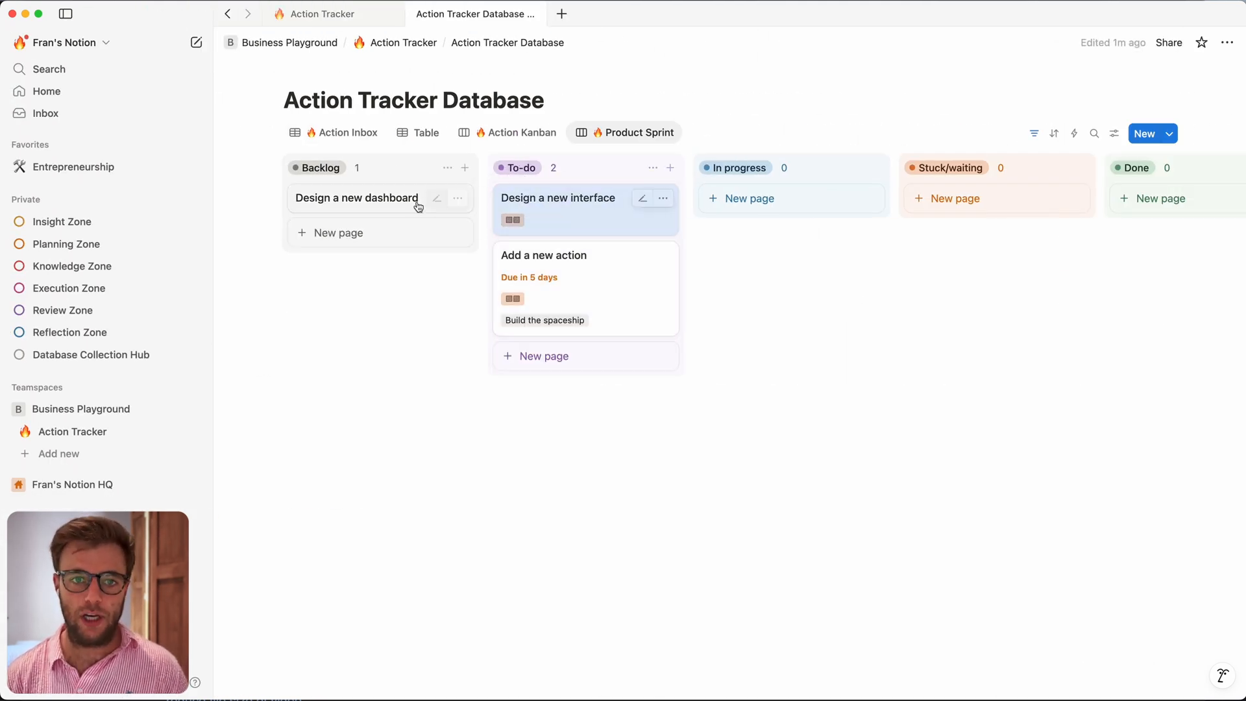
pyautogui.moveTo(419, 206); pyautogui.dragTo(598, 333)
# Step: Move "Add a new action" through Stuck/waiting to Done, and move "Design a new interface" from To-do to Done
pyautogui.hscroll(3, 730, 283)
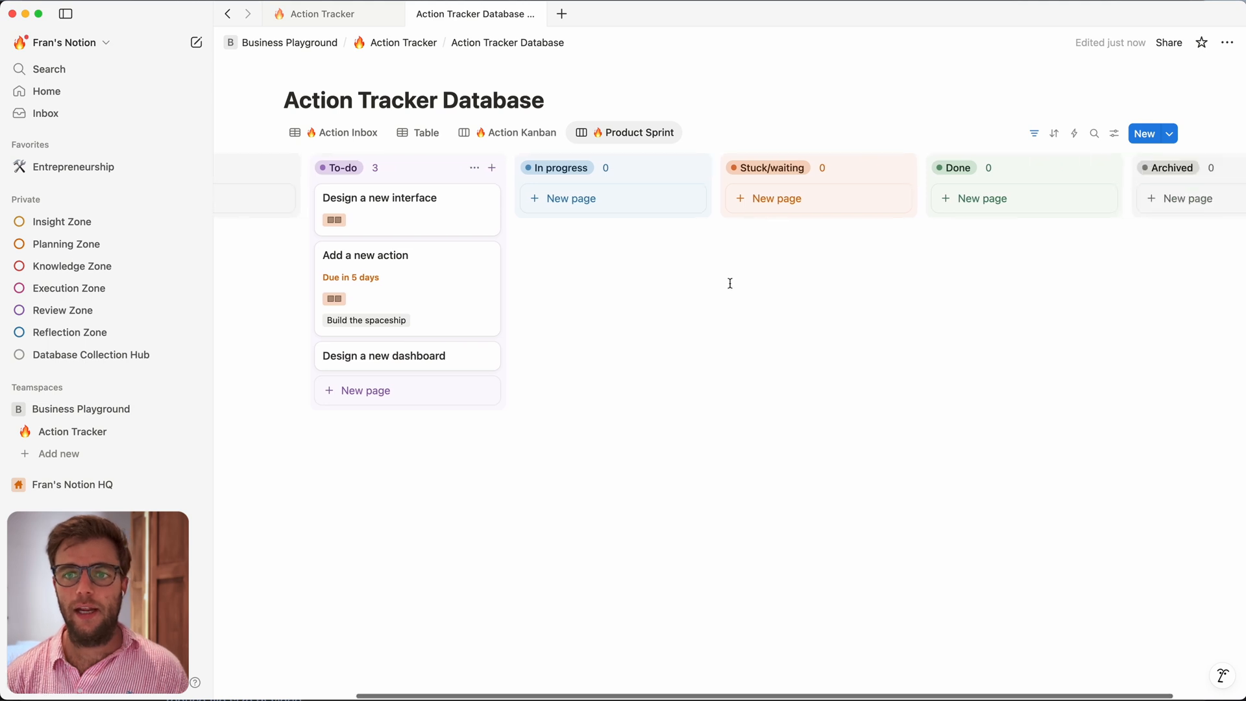
pyautogui.hscroll(1, 730, 284)
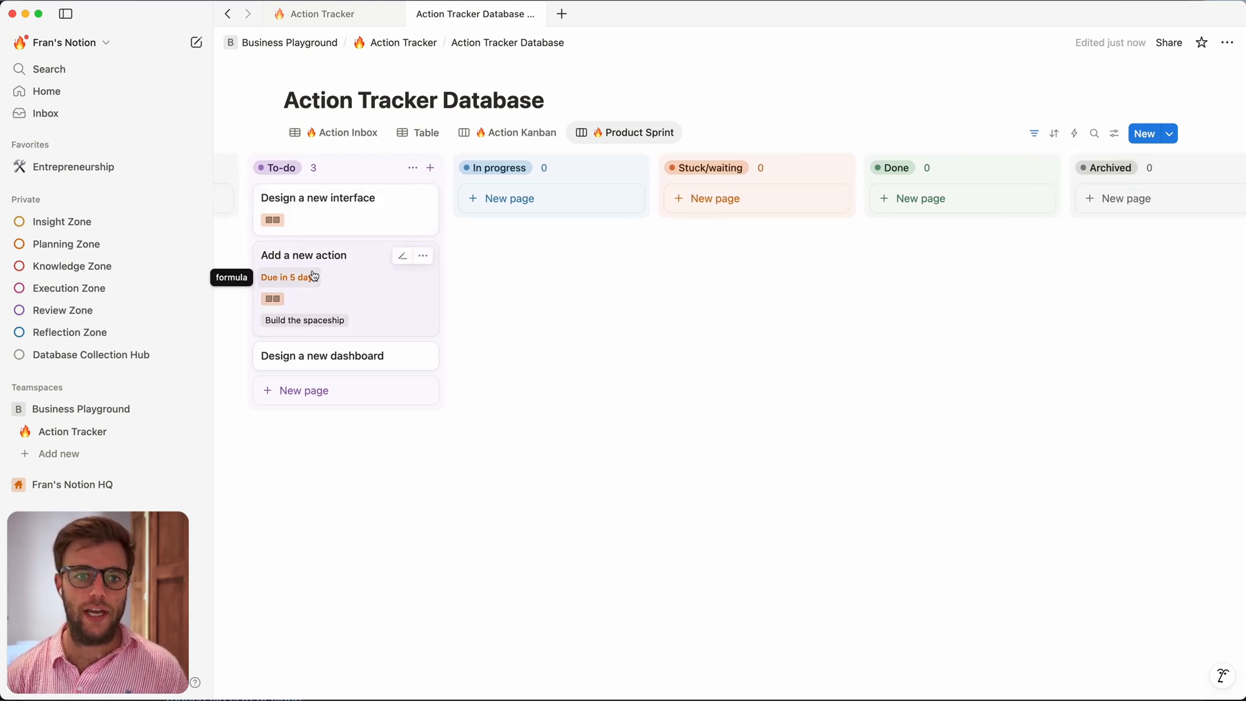
pyautogui.moveTo(390, 259); pyautogui.dragTo(712, 175)
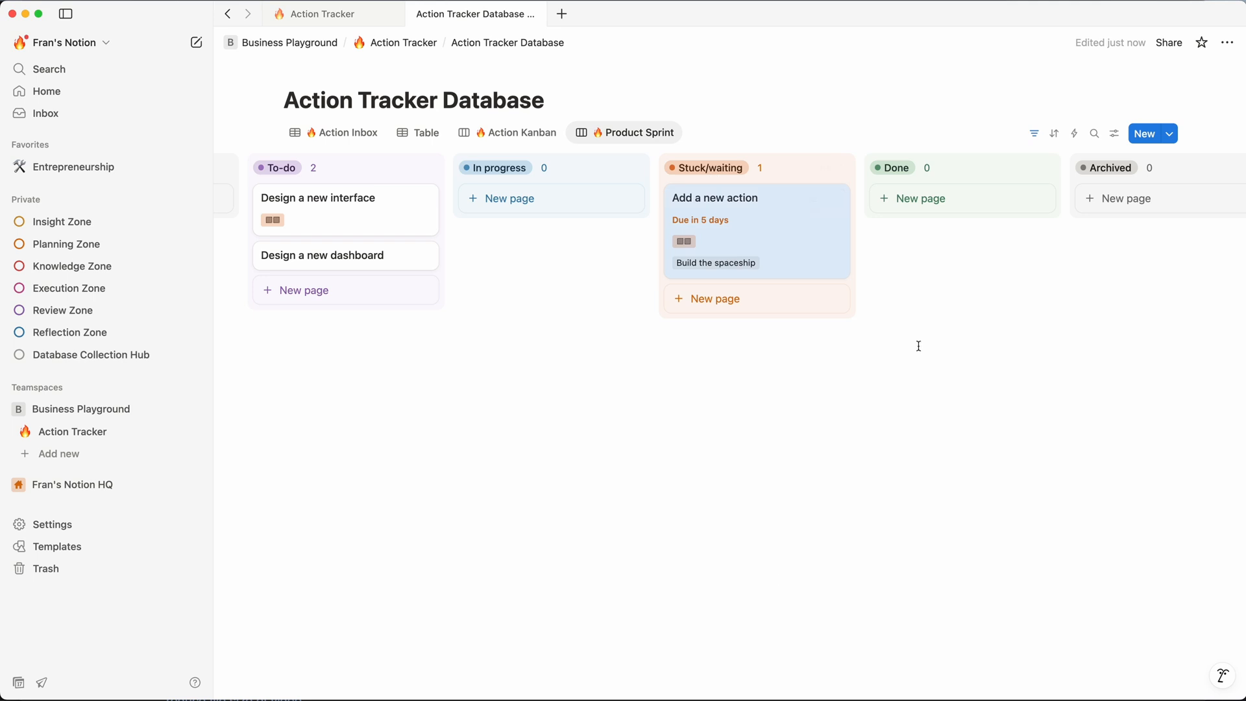
pyautogui.moveTo(720, 221); pyautogui.dragTo(884, 175)
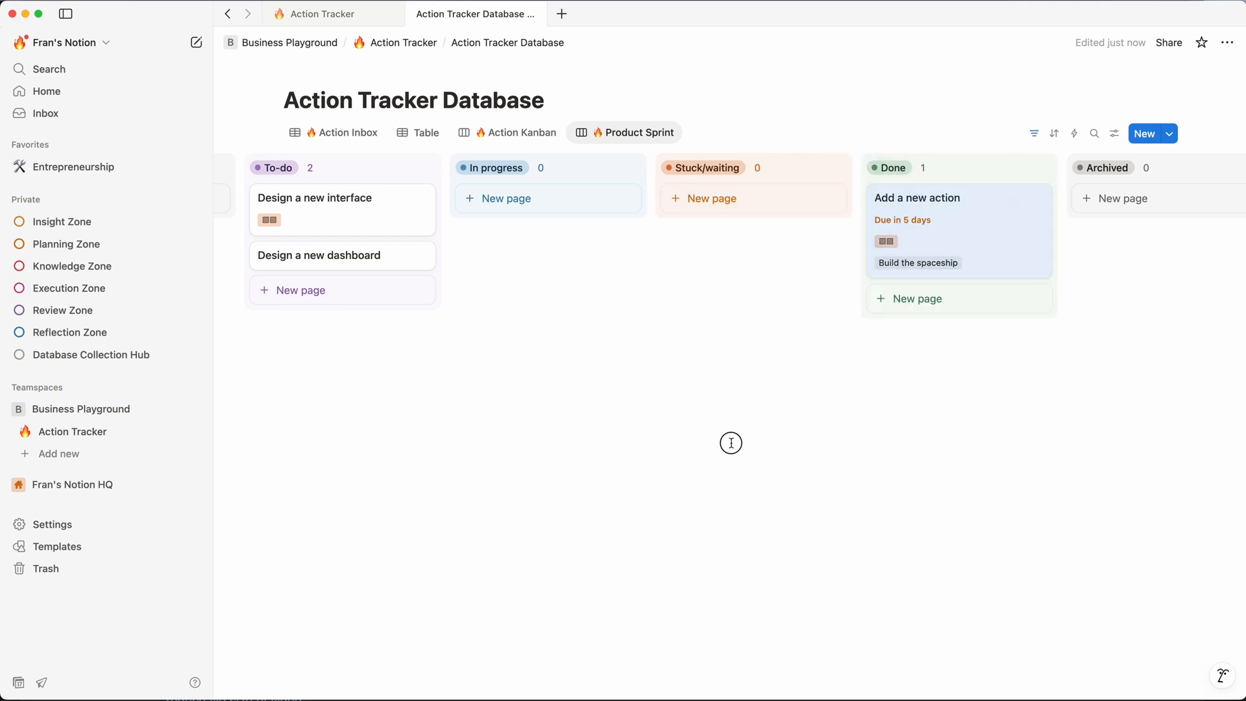
pyautogui.moveTo(329, 201); pyautogui.dragTo(880, 303)
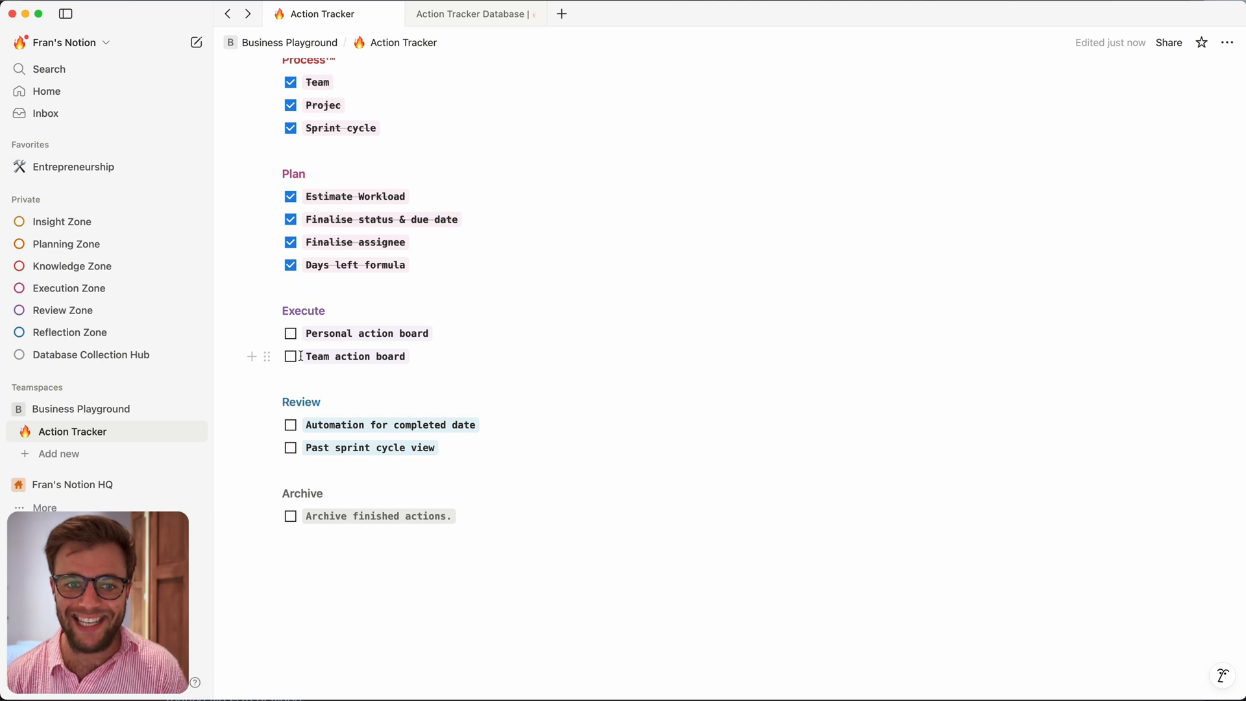
# Step: Duplicate the Product Sprint view of the Action Tracker Database and name the copy "Product Actions", keeping the fire emoji
pyautogui.hotkey('ctrl', 'Tab')
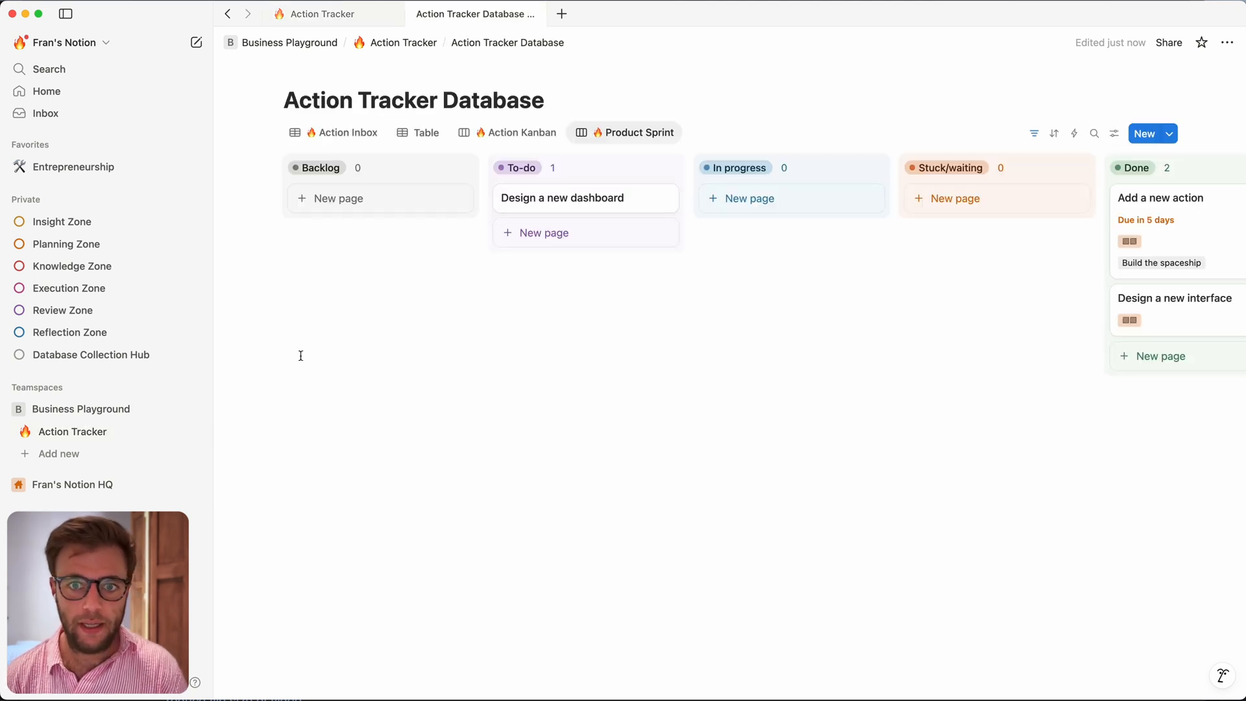
pyautogui.hscroll(1, 569, 322)
pyautogui.hscroll(-1, 569, 321)
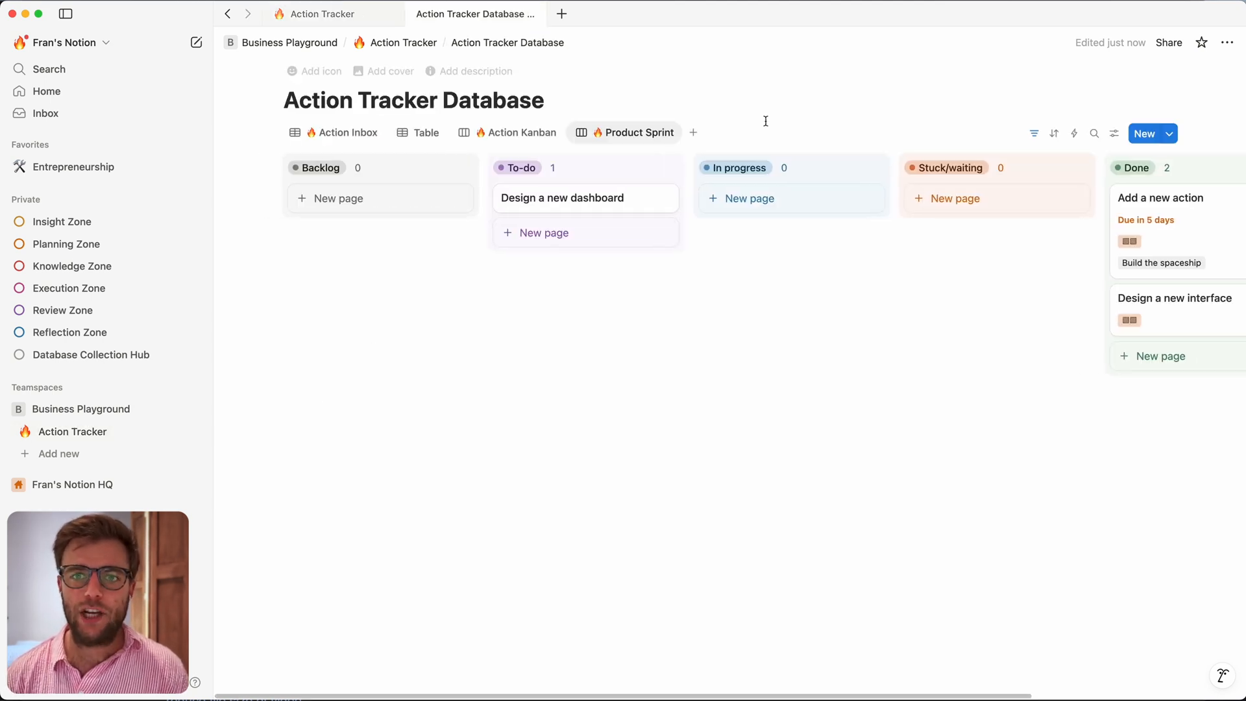
pyautogui.click(631, 132)
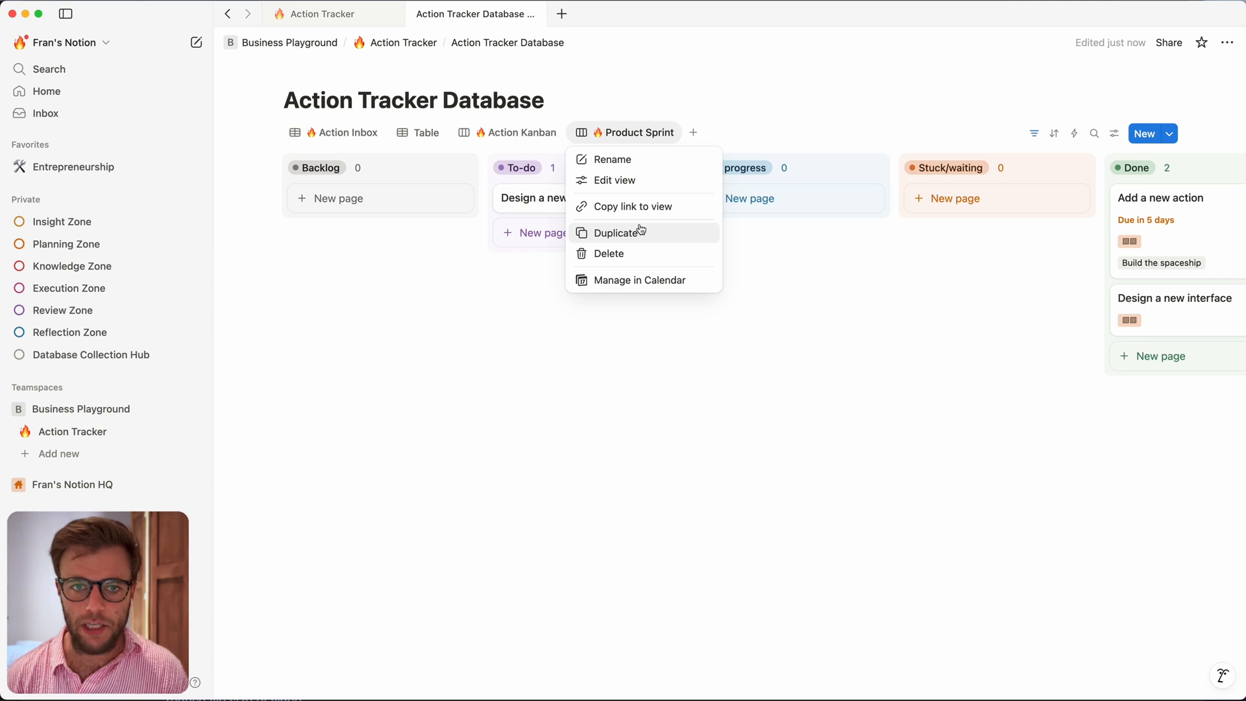
pyautogui.click(637, 232)
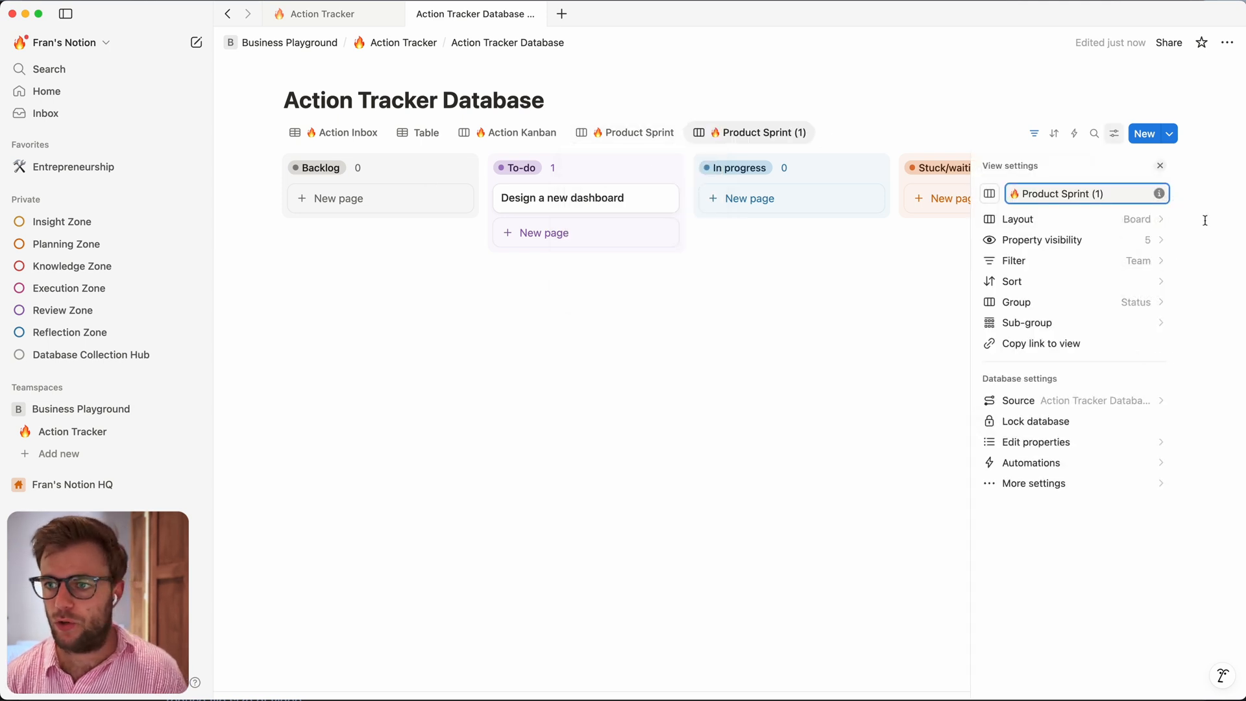
pyautogui.moveTo(1127, 194); pyautogui.dragTo(1061, 196)
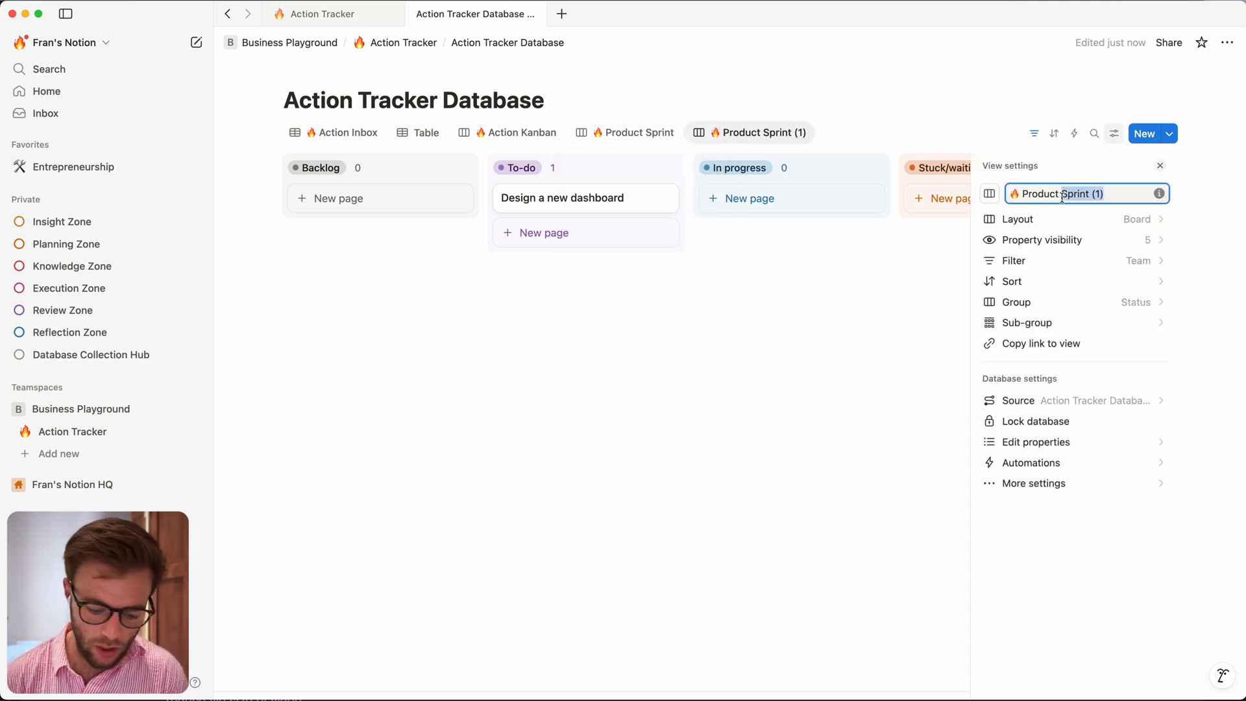
pyautogui.write('ct c')
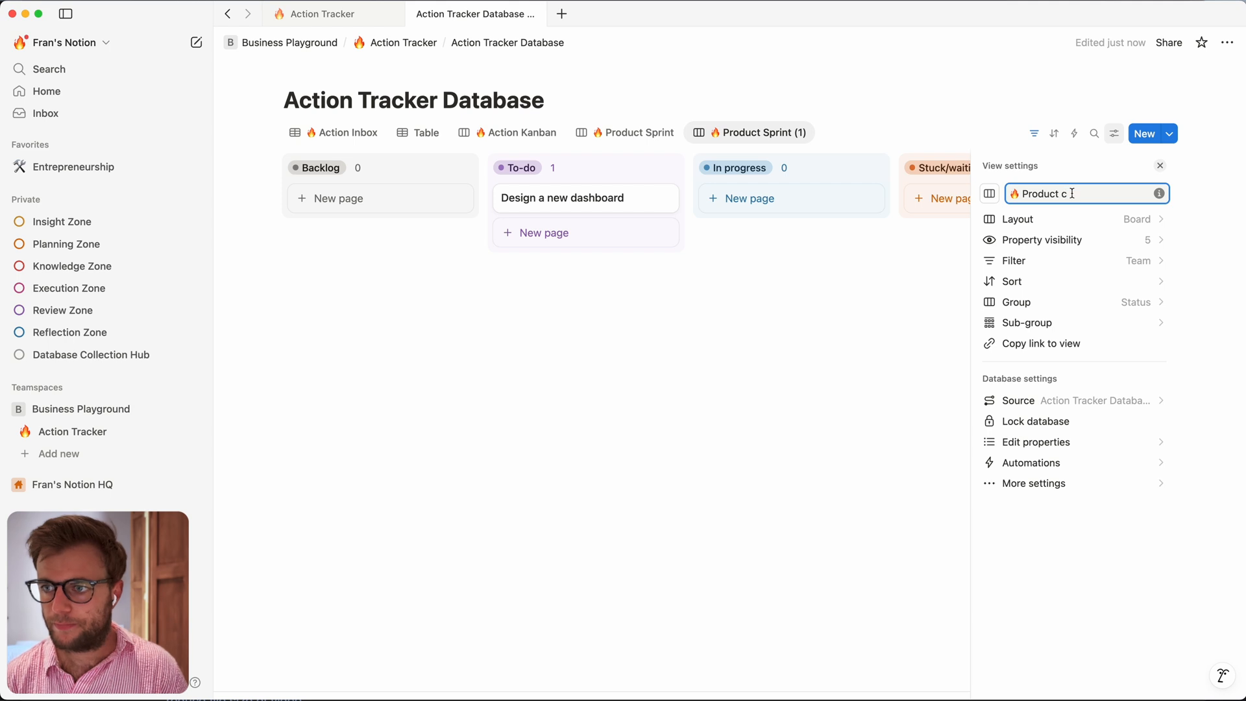
pyautogui.press('BackSpace')
pyautogui.write('Av')
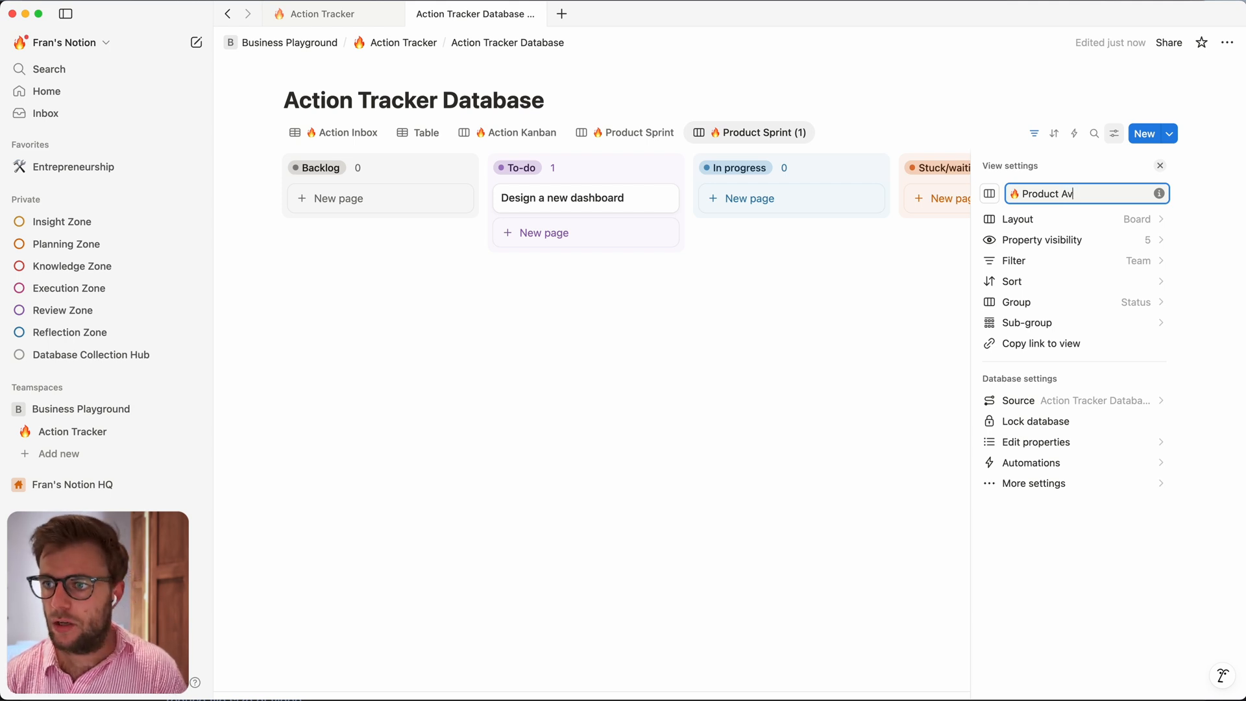
pyautogui.press('BackSpace')
pyautogui.write('ctions')
pyautogui.click(868, 329)
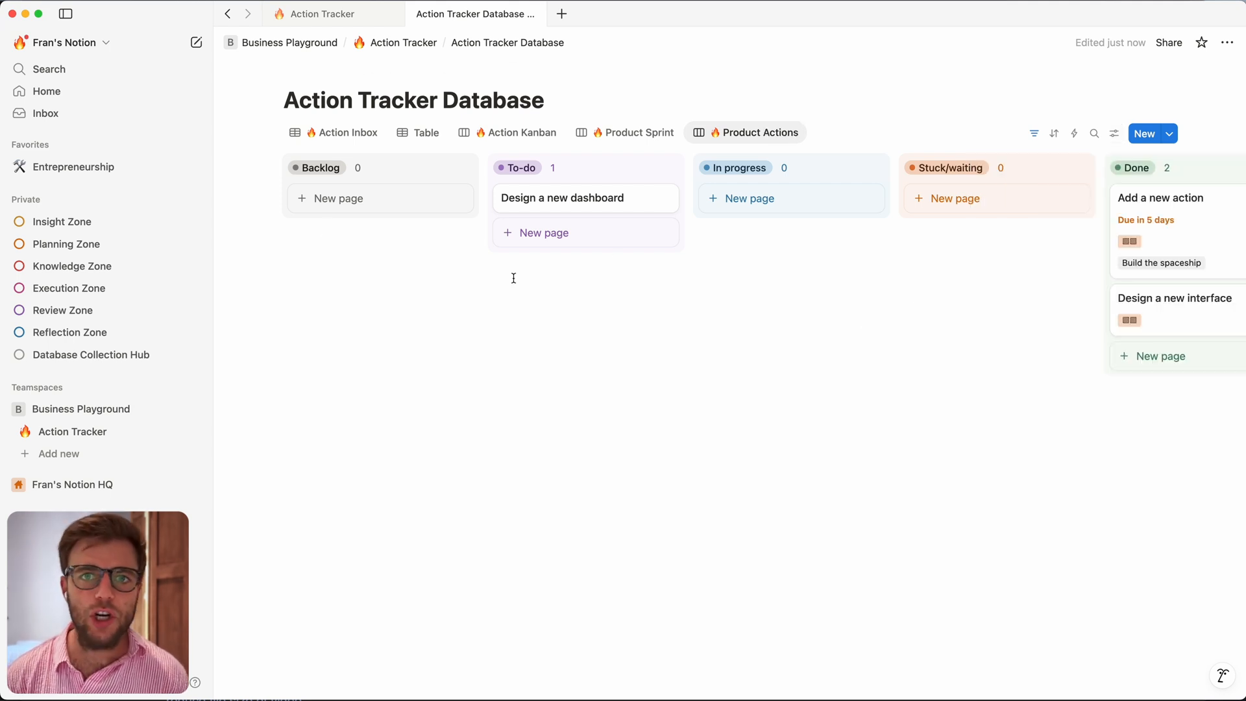
# Step: Hide the Backlog and Archived groups in the Product Actions board view
pyautogui.click(1113, 135)
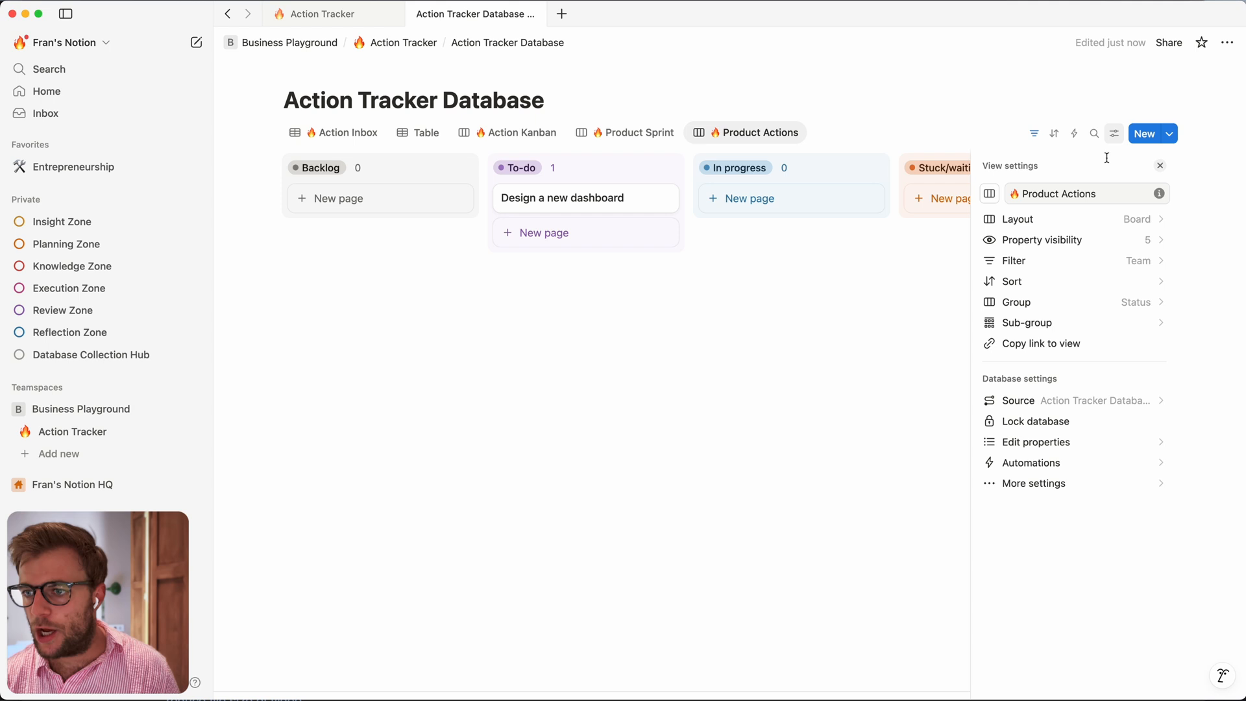
pyautogui.click(1047, 308)
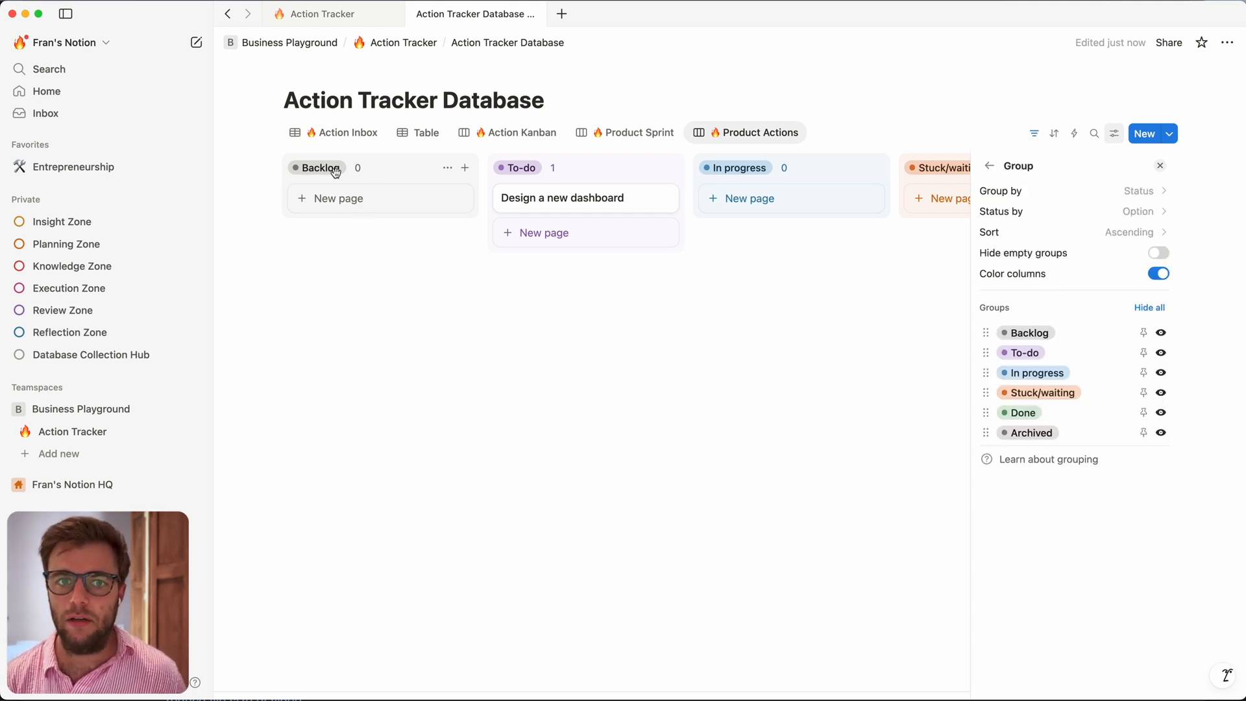
pyautogui.click(1160, 332)
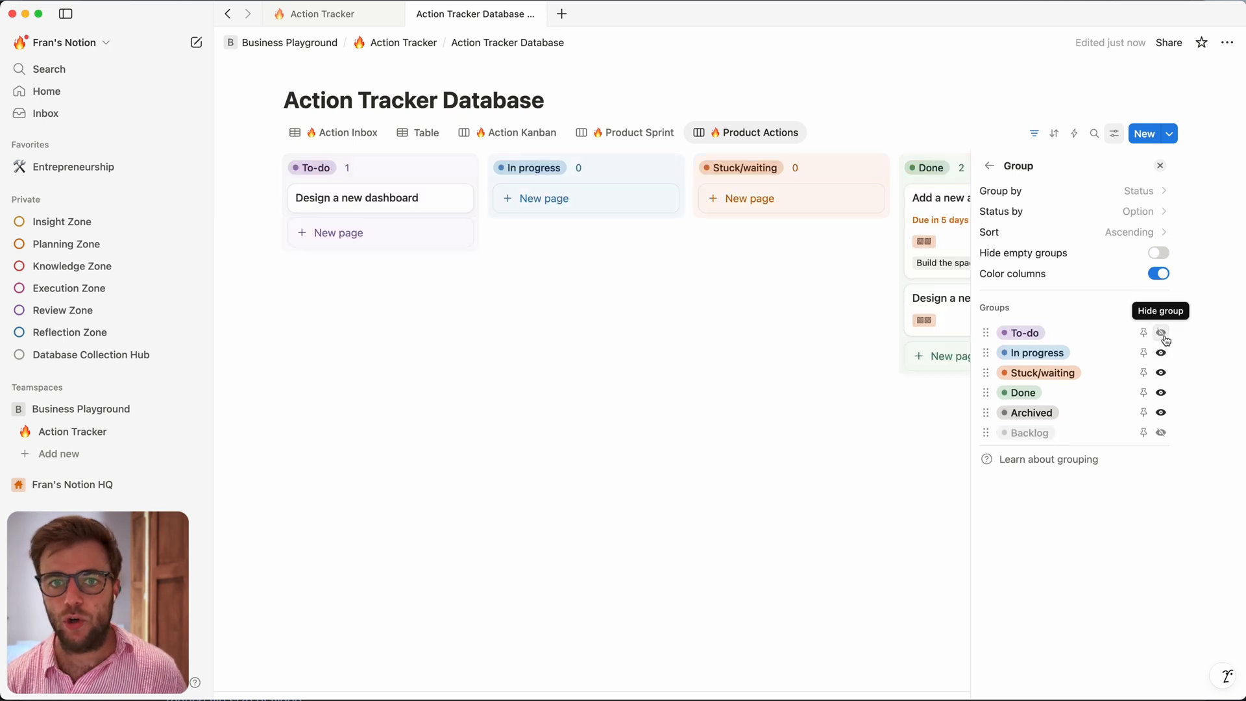
pyautogui.click(1161, 412)
pyautogui.click(655, 439)
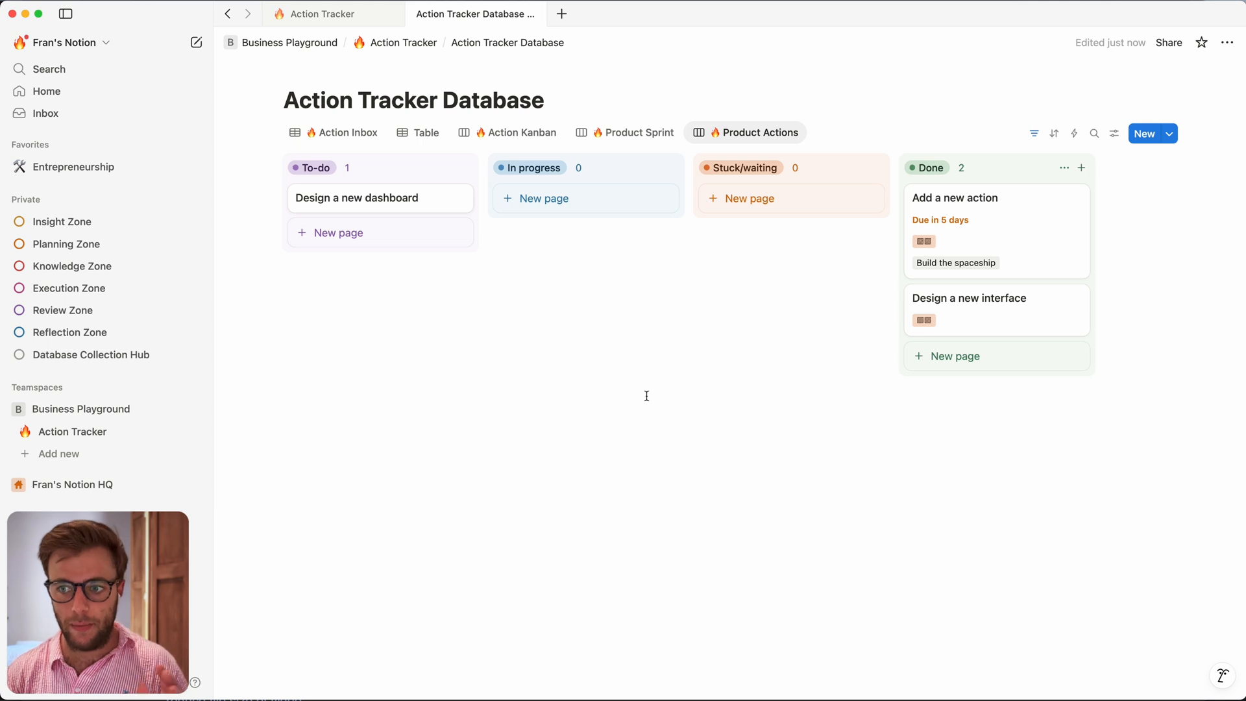
# Step: Duplicate the Product Actions view and name the copy "My Actions", keeping the fire emoji
pyautogui.click(746, 132)
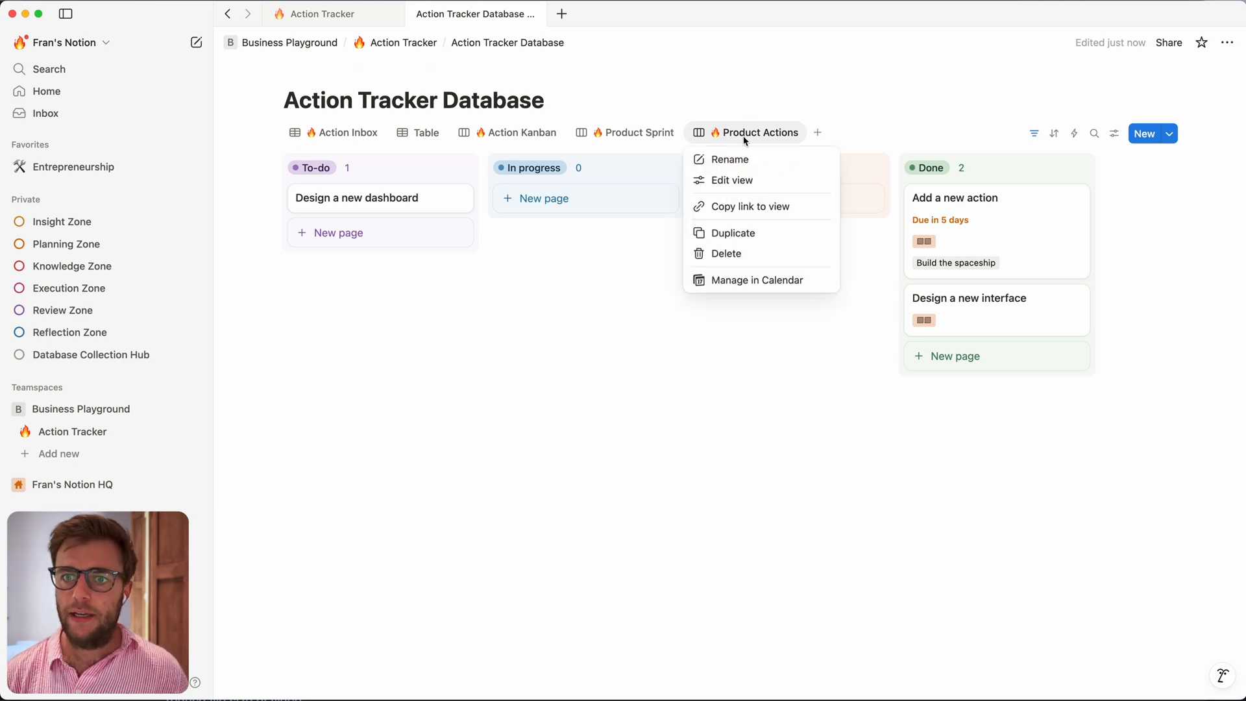
pyautogui.click(745, 239)
pyautogui.moveTo(1137, 193); pyautogui.dragTo(1022, 194)
pyautogui.write('My Actions')
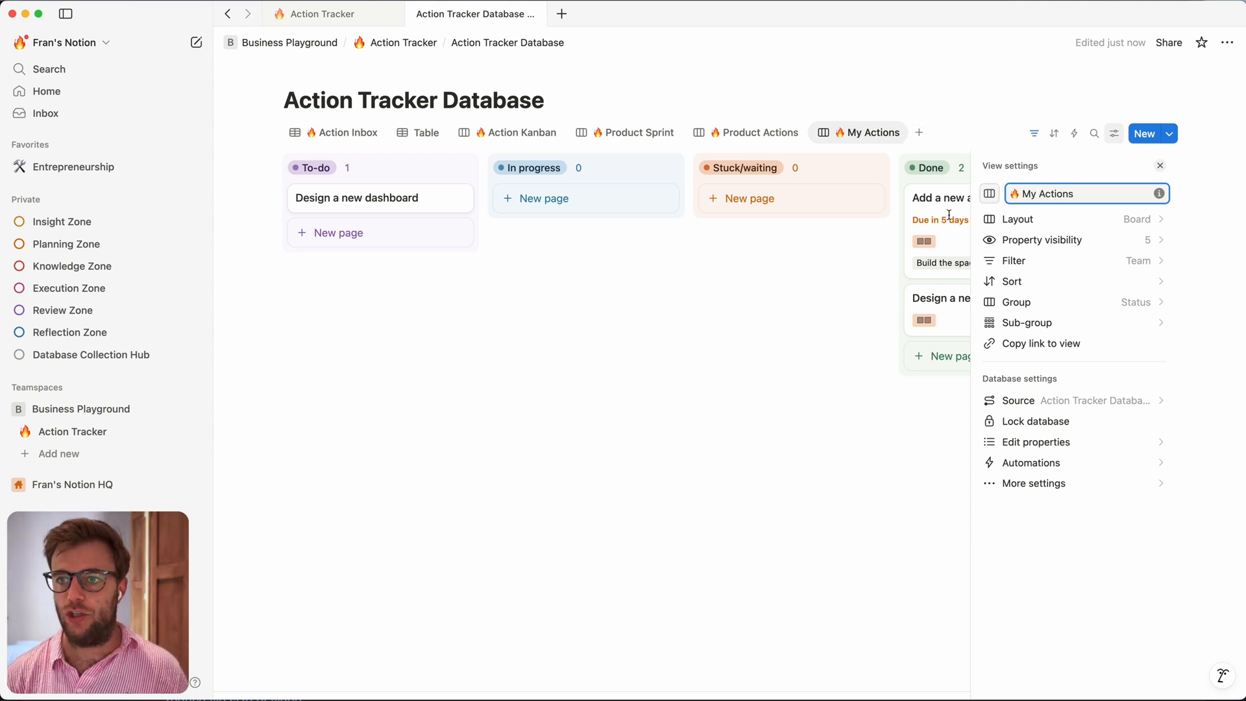
pyautogui.click(820, 321)
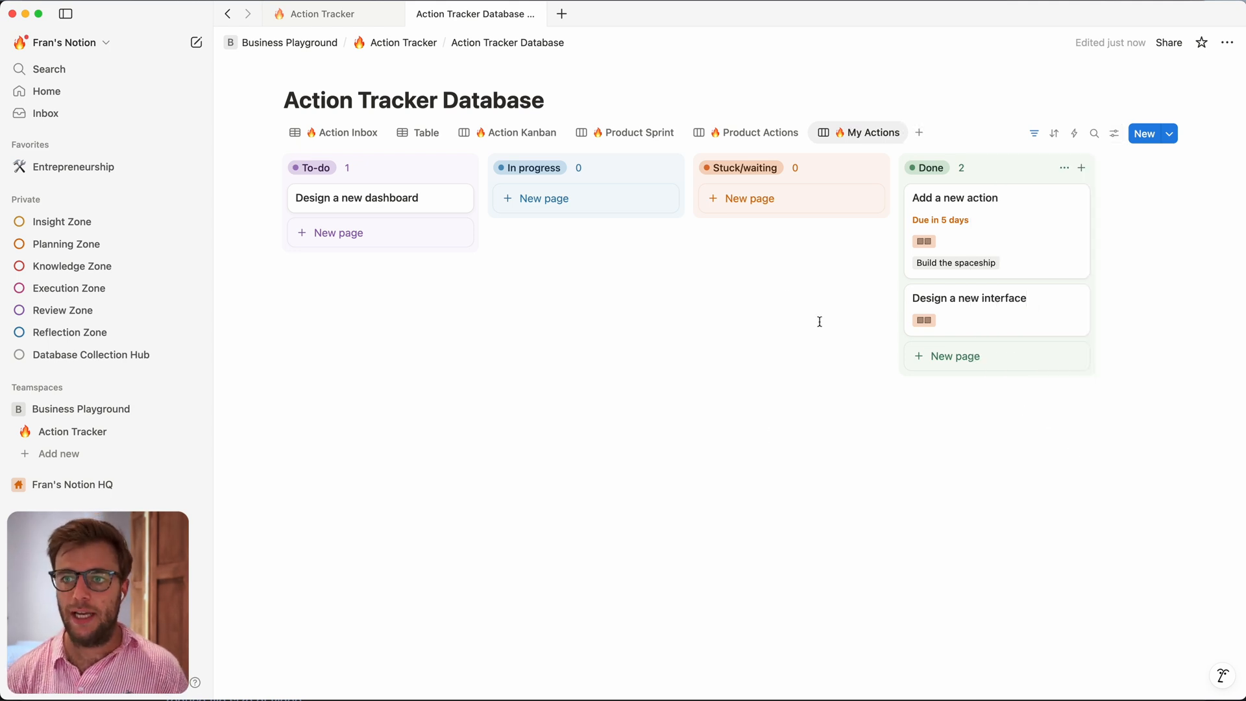
# Step: Delete the Team filter from the My Actions view
pyautogui.click(1033, 133)
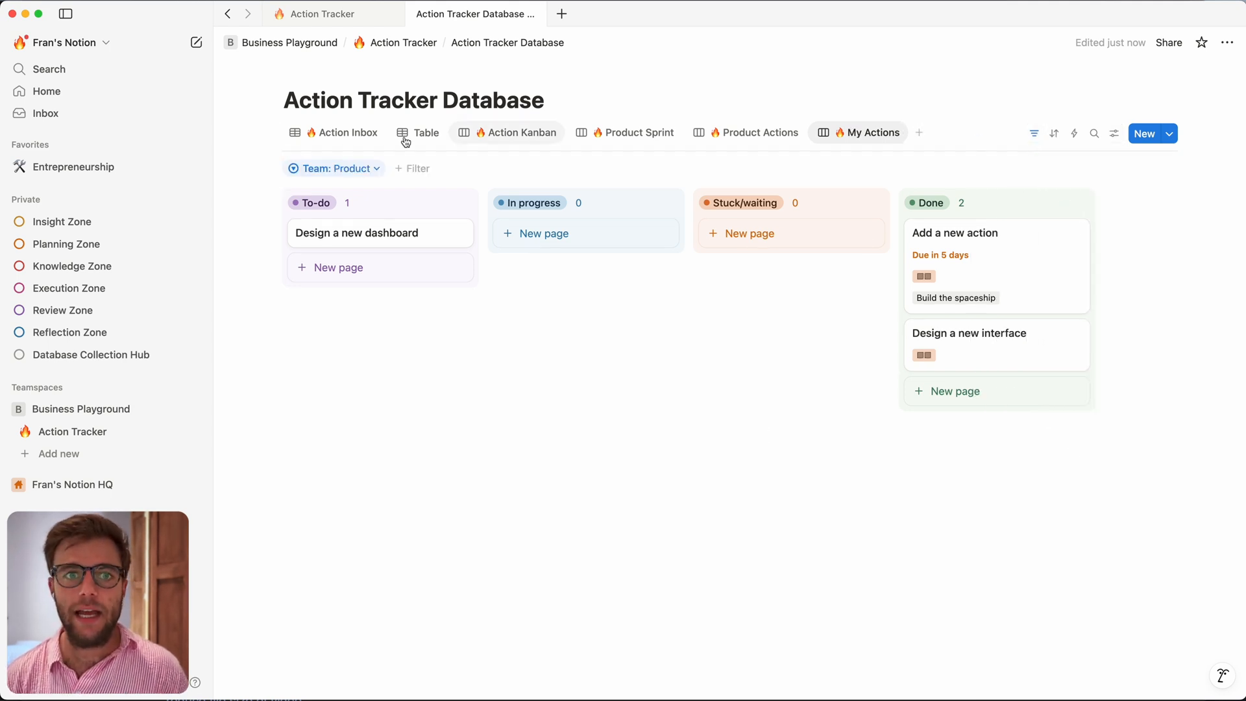
pyautogui.click(349, 172)
pyautogui.click(452, 193)
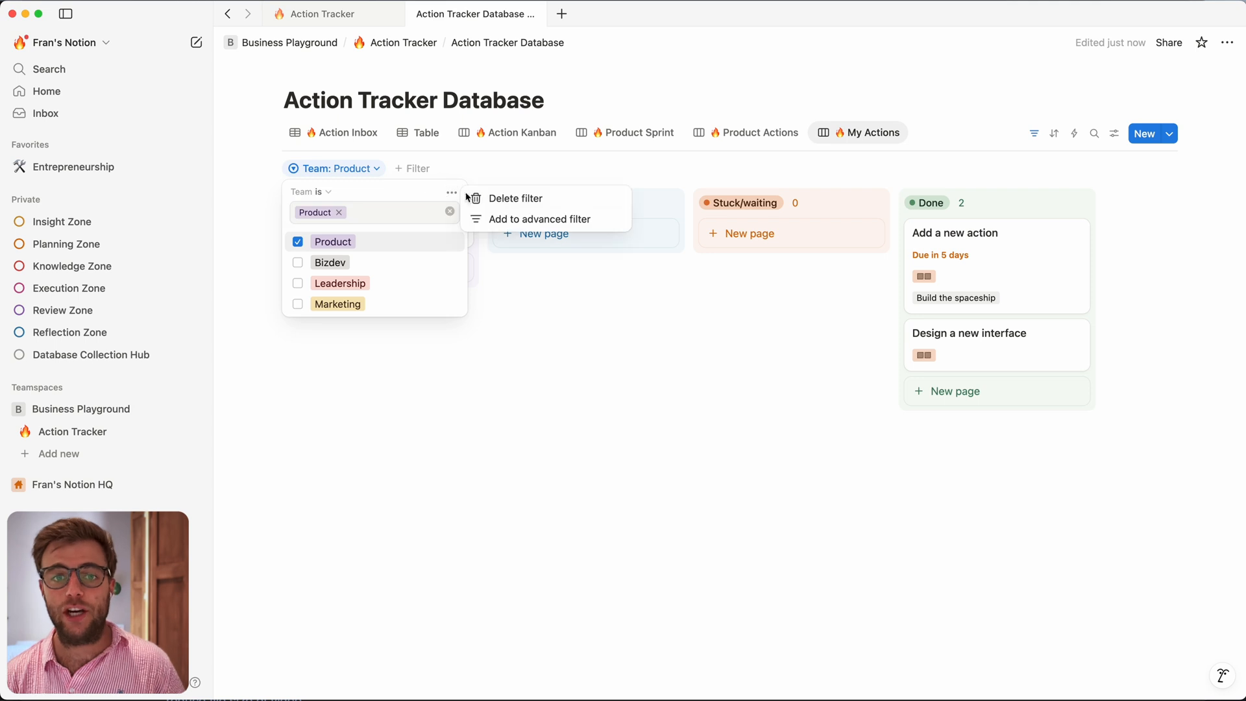
pyautogui.click(512, 199)
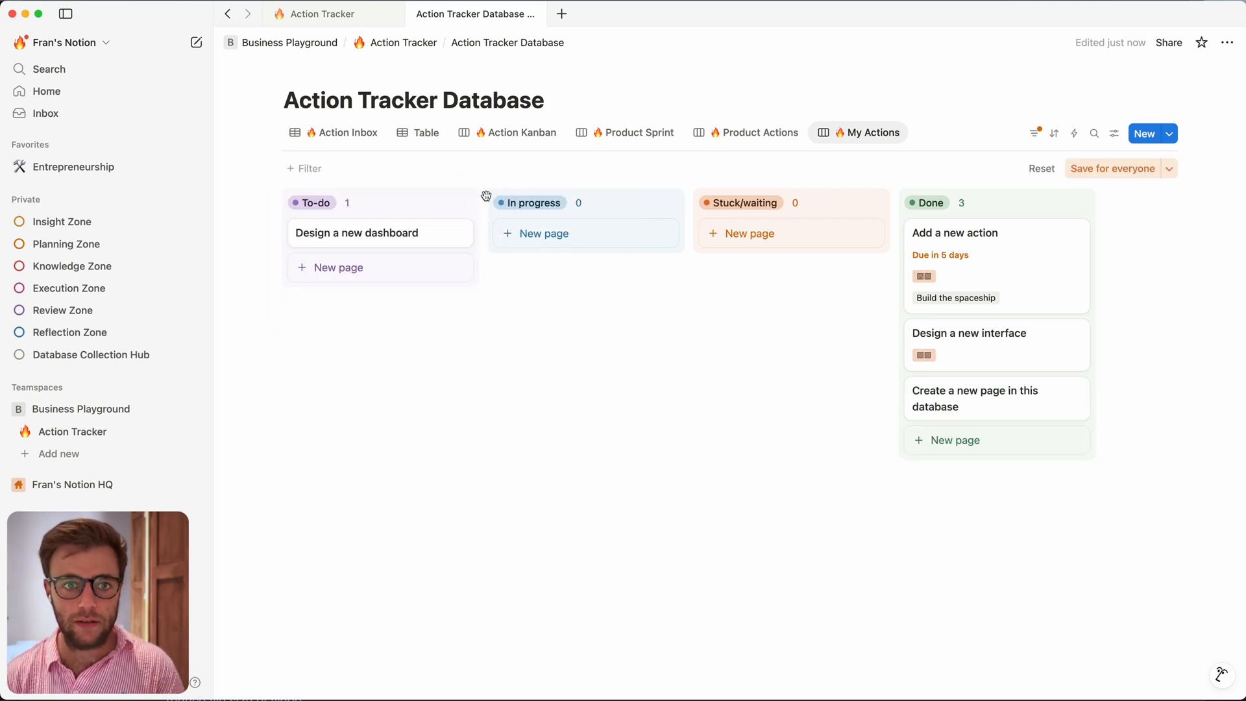
# Step: Filter the My Actions view to actions whose Assignee contains Me, and save the filter for everyone
pyautogui.click(309, 168)
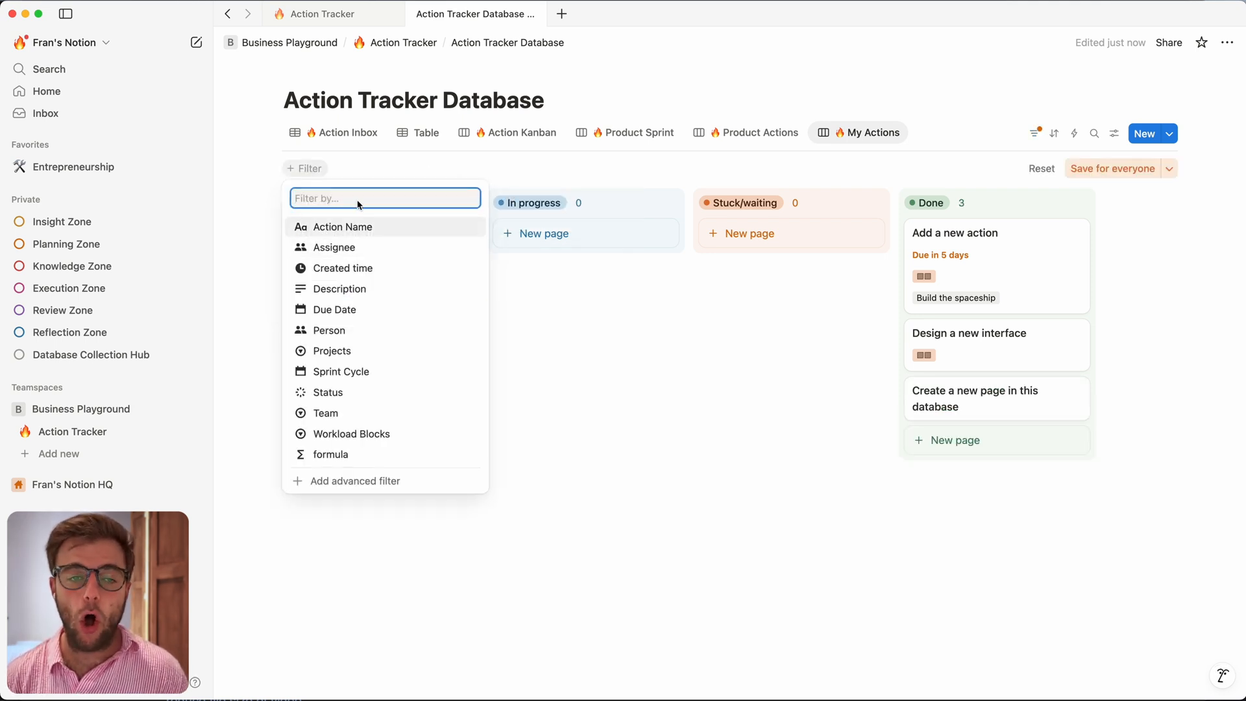
pyautogui.click(333, 247)
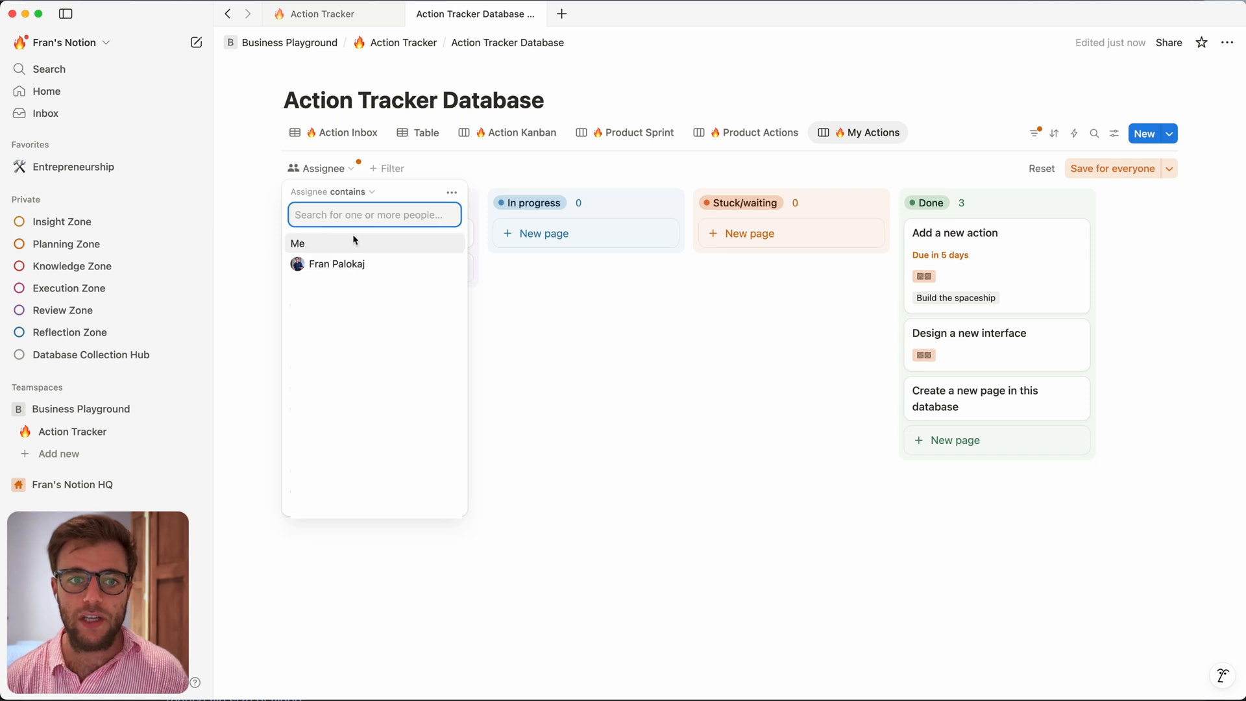
pyautogui.click(330, 245)
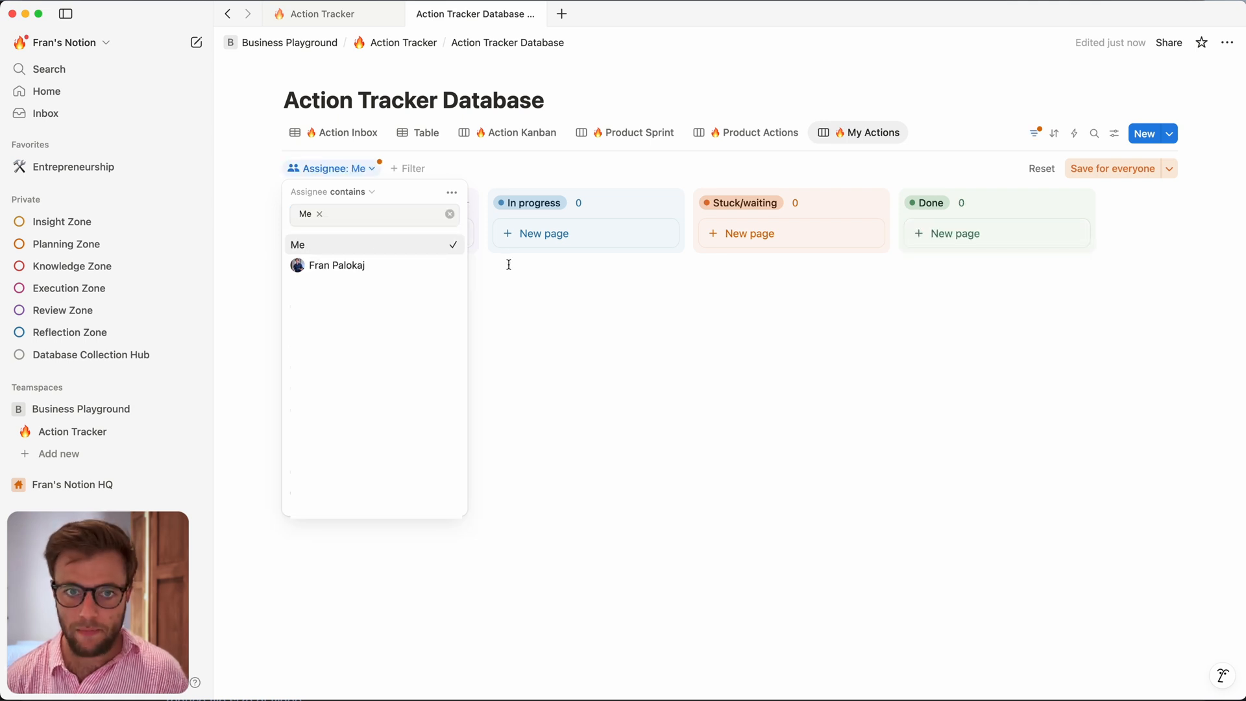
pyautogui.click(724, 302)
pyautogui.click(1105, 167)
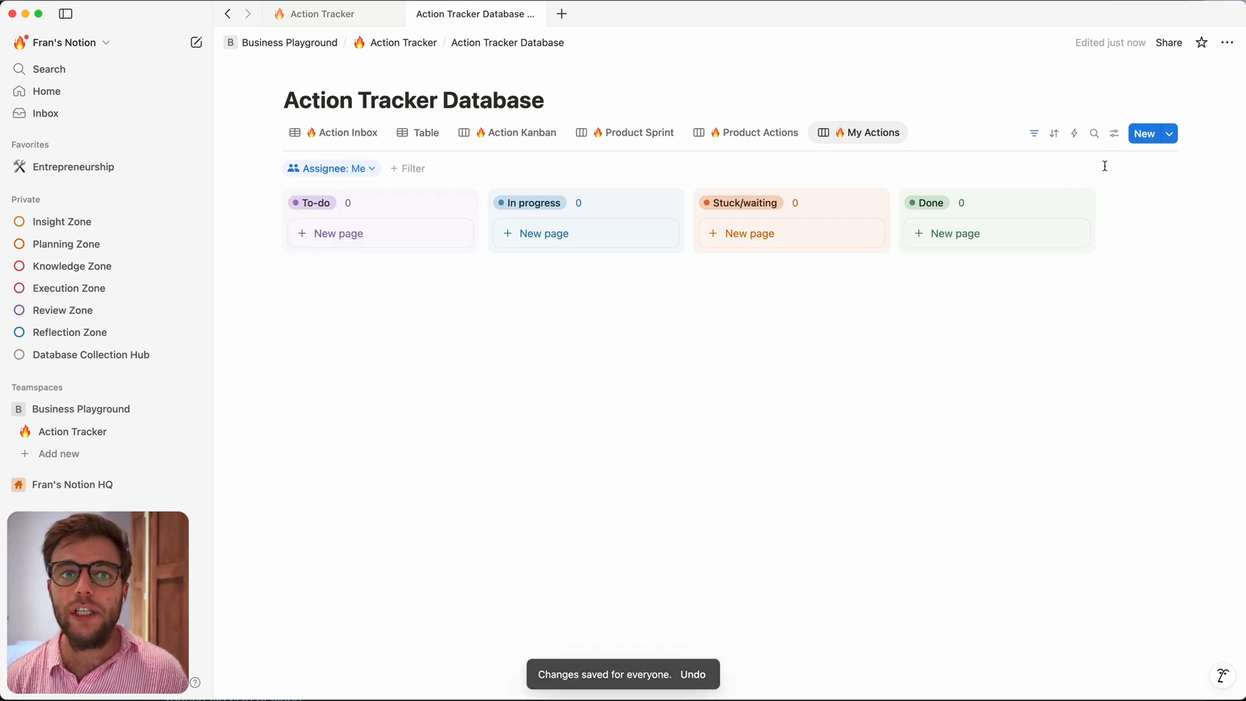
# Step: Add an untitled action to the To-do group of My Actions and check it against the Table and Product Actions views
pyautogui.click(374, 243)
pyautogui.click(281, 248)
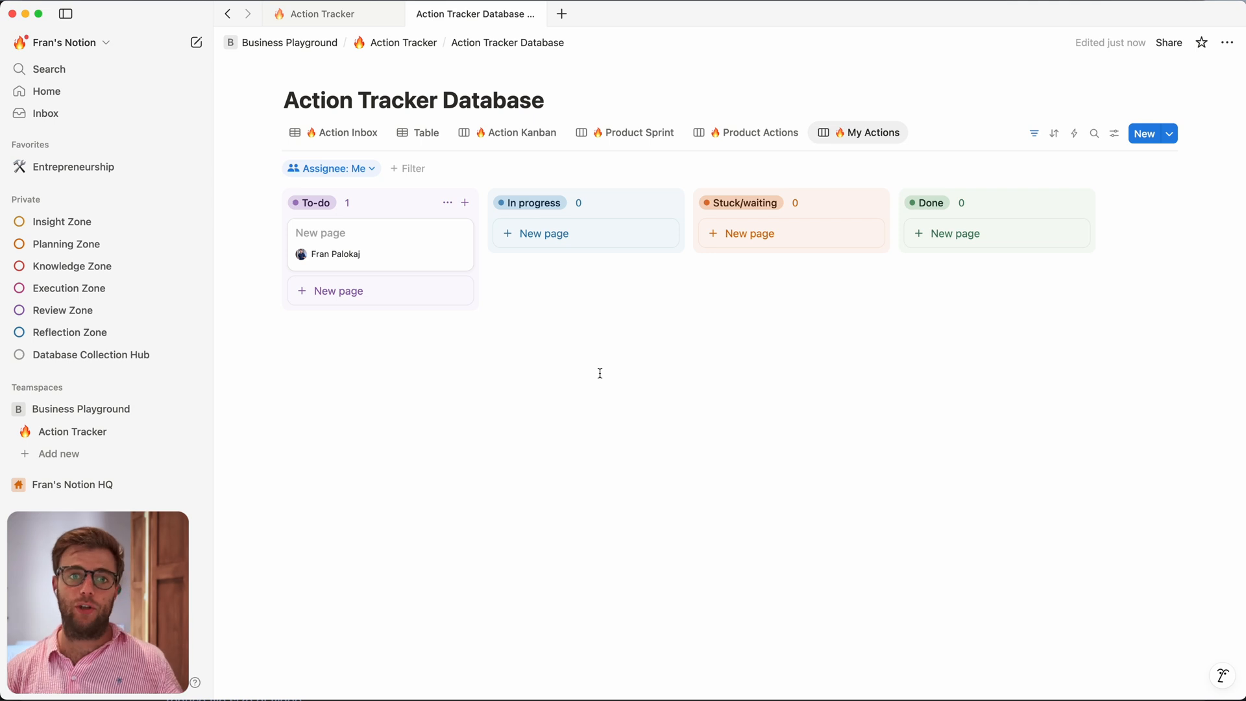
pyautogui.click(425, 132)
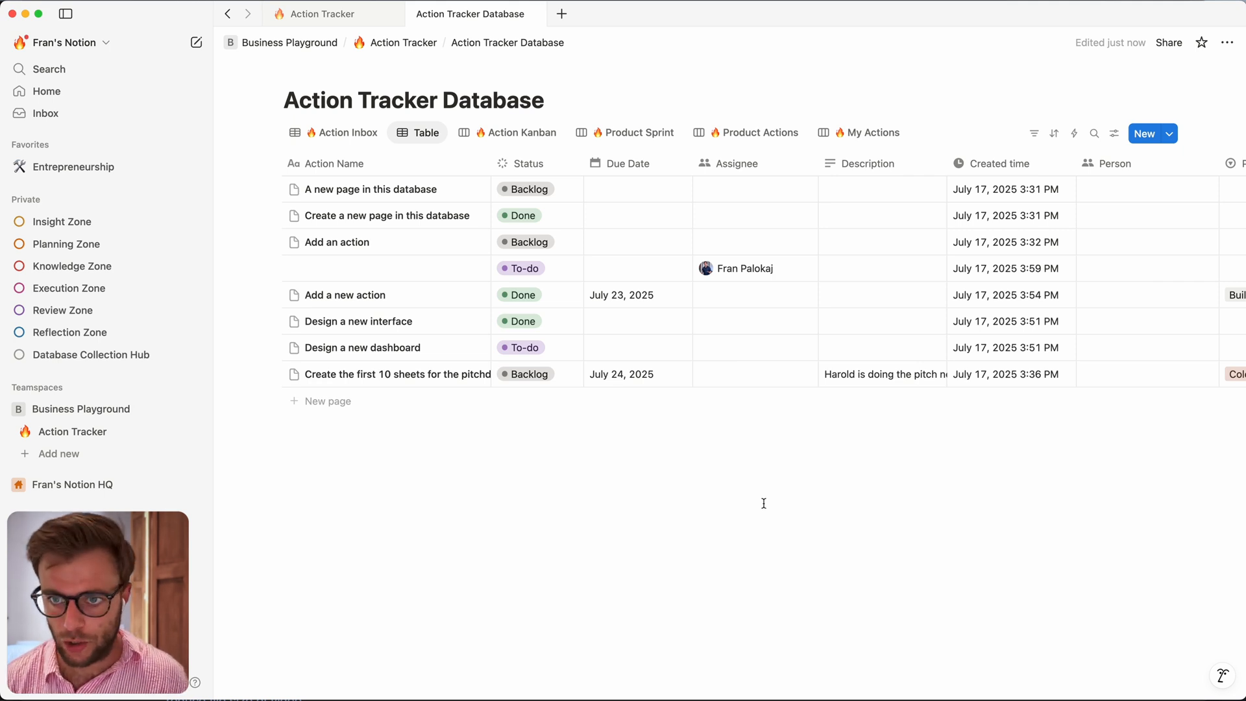
pyautogui.click(862, 132)
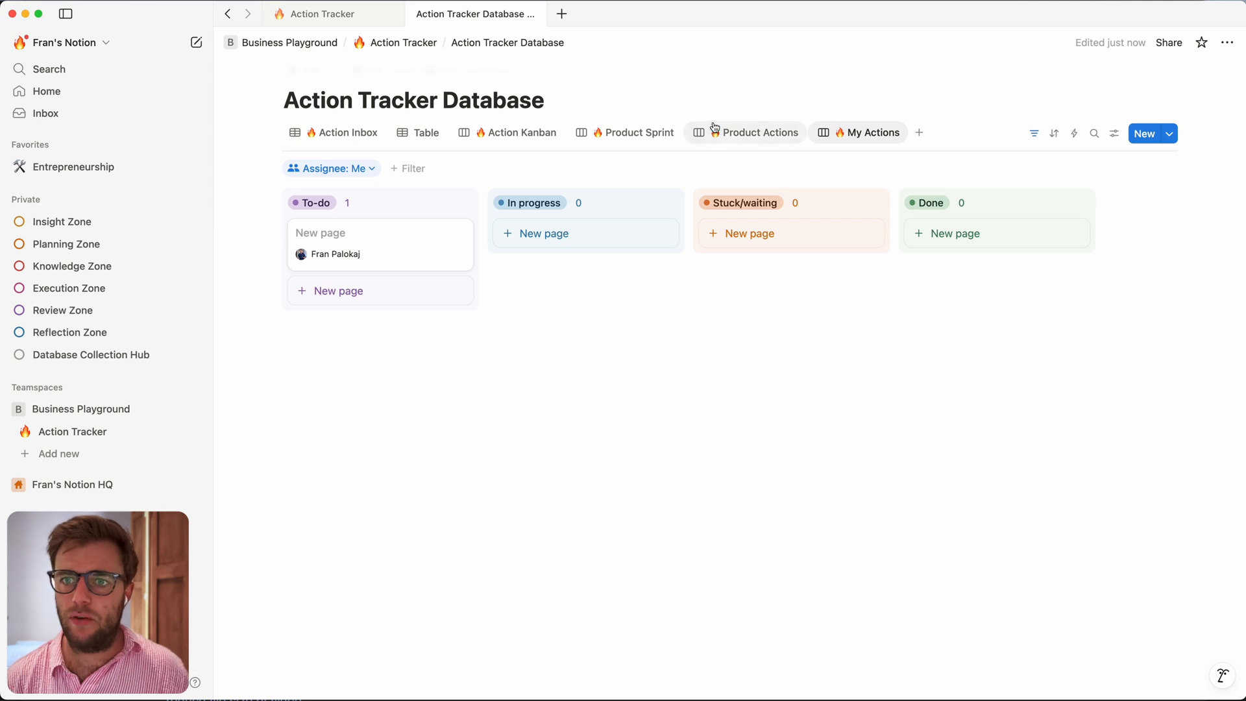
pyautogui.click(737, 142)
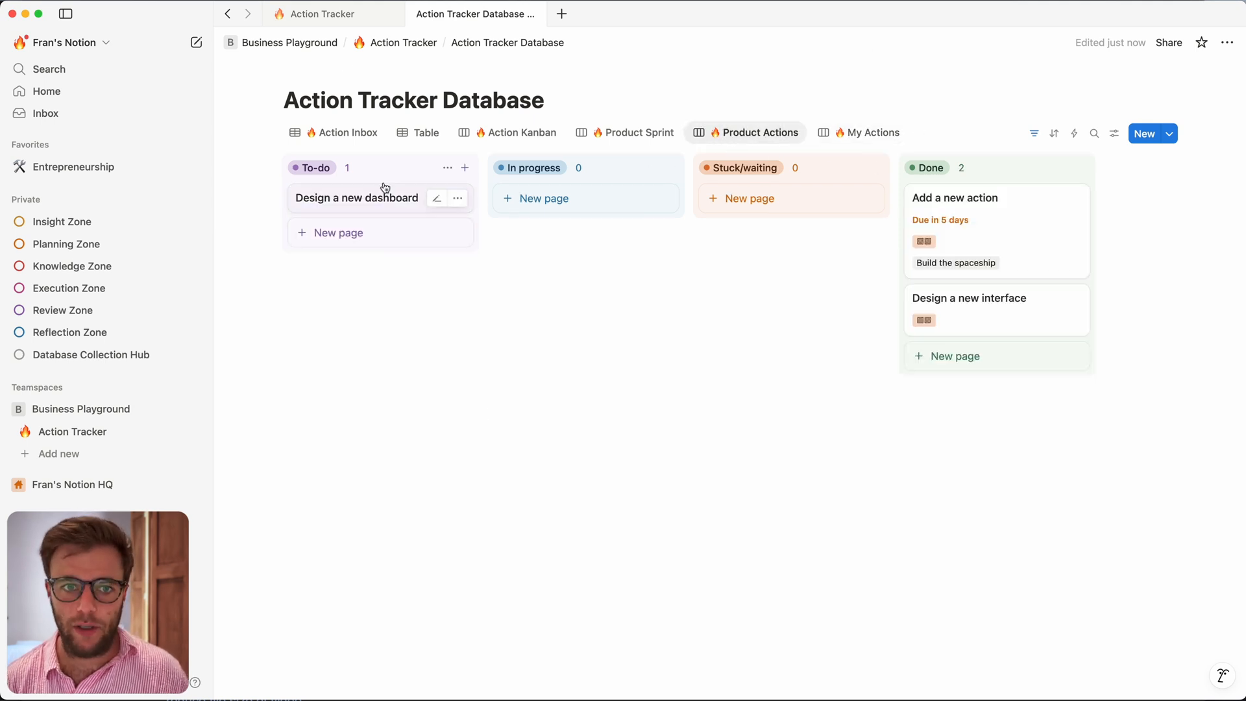
pyautogui.click(845, 136)
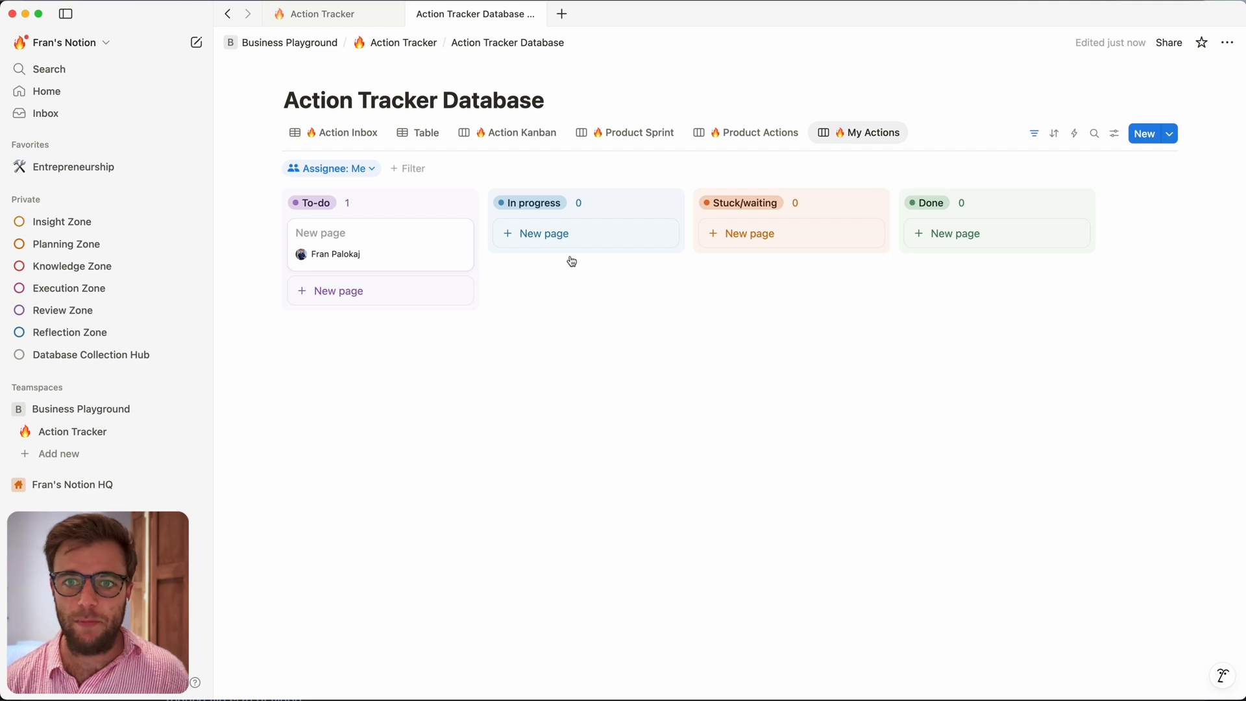
# Step: Check off "Personal action board" and "Team action board" in the Execute checklist on the Action Tracker page
pyautogui.click(308, 14)
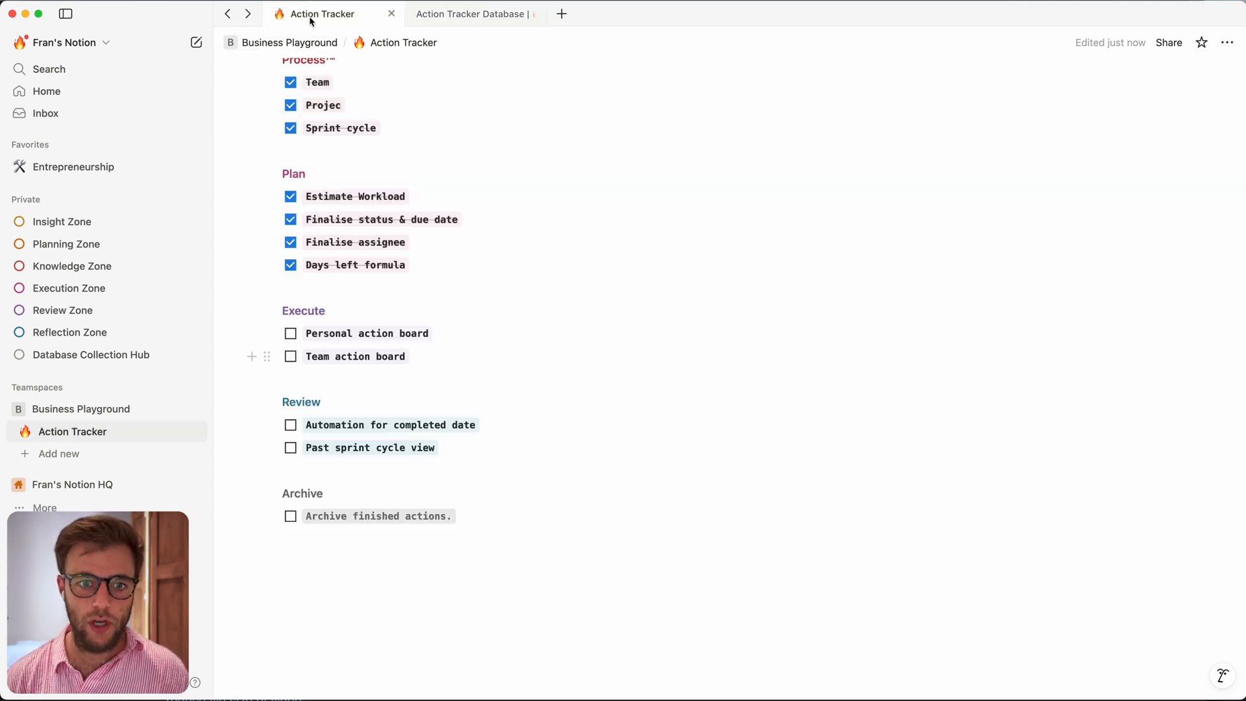
pyautogui.click(290, 334)
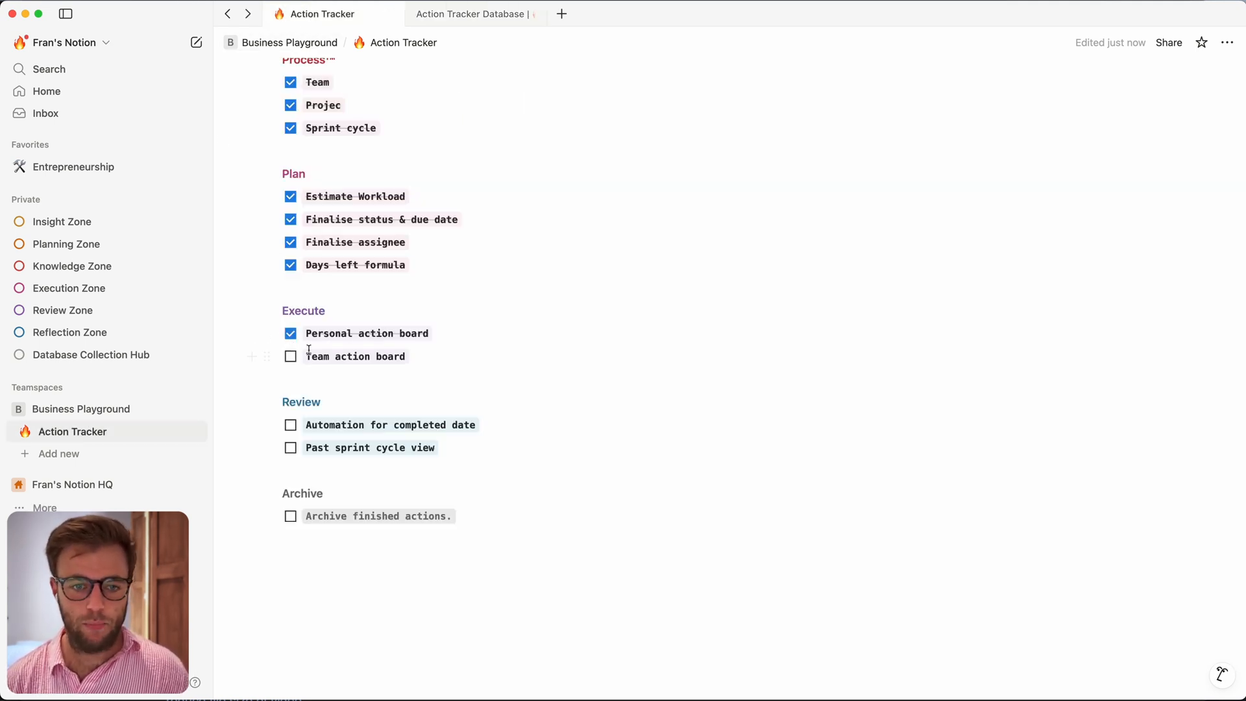
pyautogui.click(290, 356)
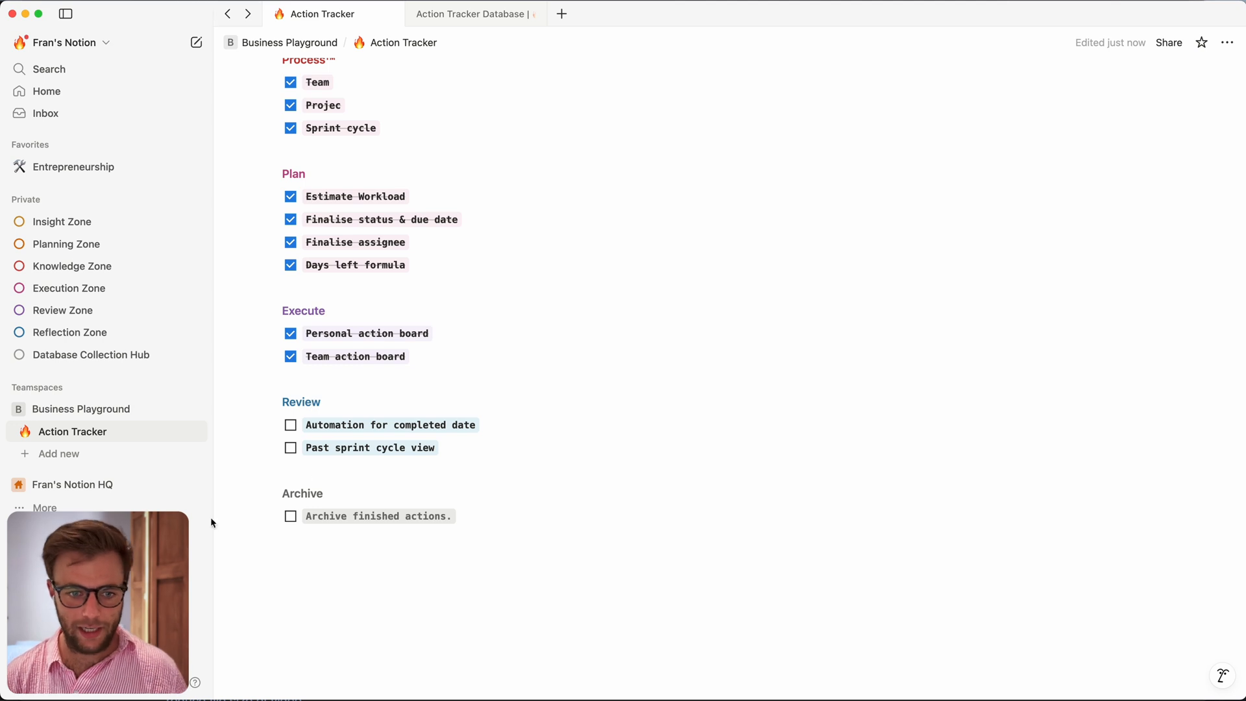
pyautogui.scroll(-1, 291, 595)
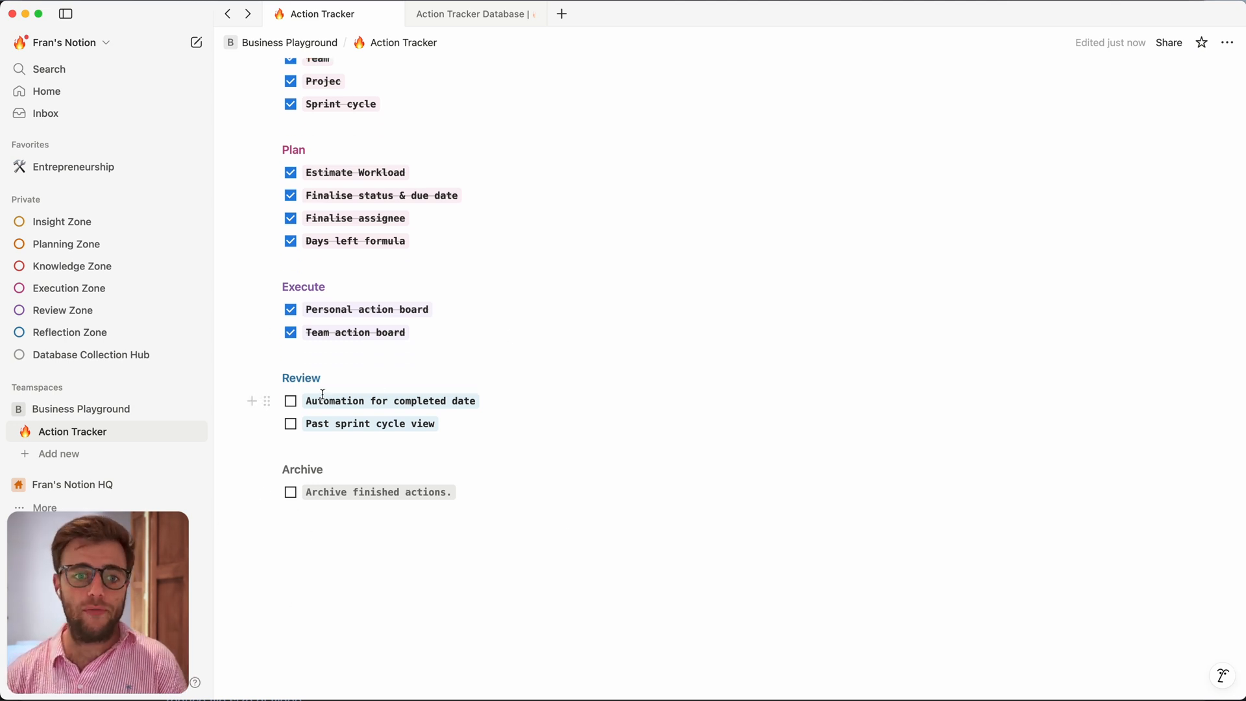
# Step: Add a List view to the Action Tracker Database and name it "Completed Actions" with a fire emoji in front
pyautogui.hotkey('ctrl', 'Tab')
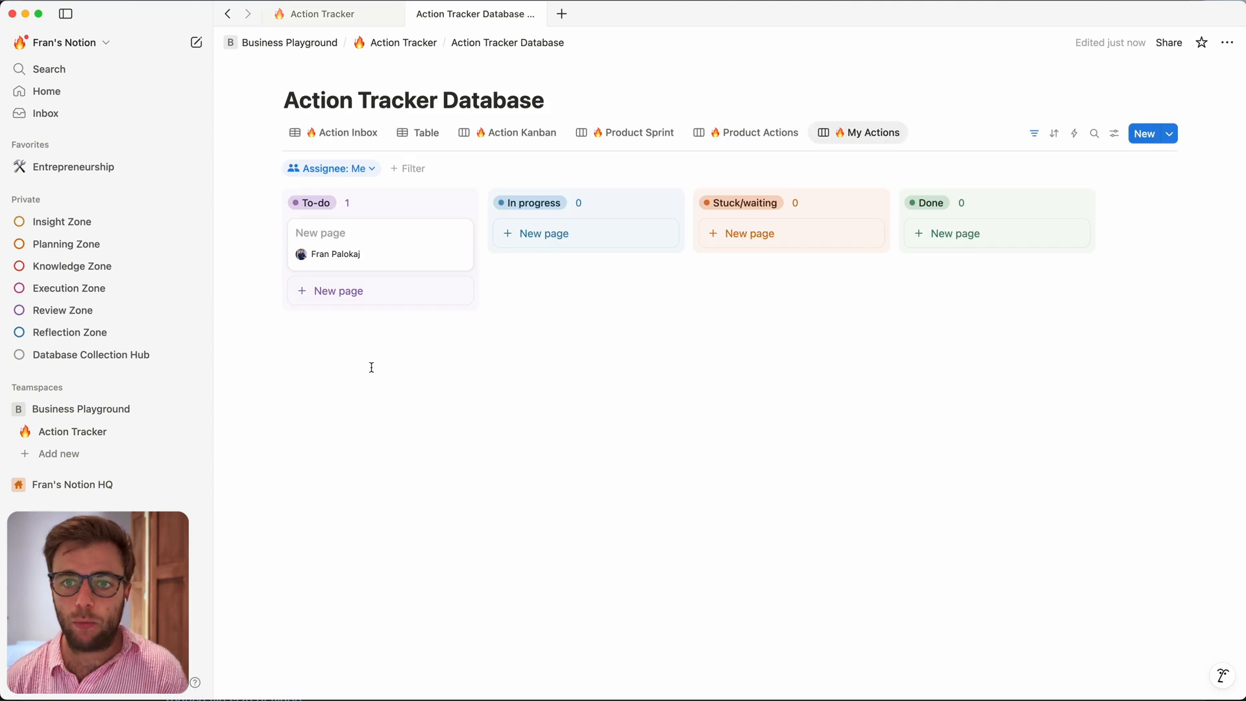
pyautogui.click(634, 136)
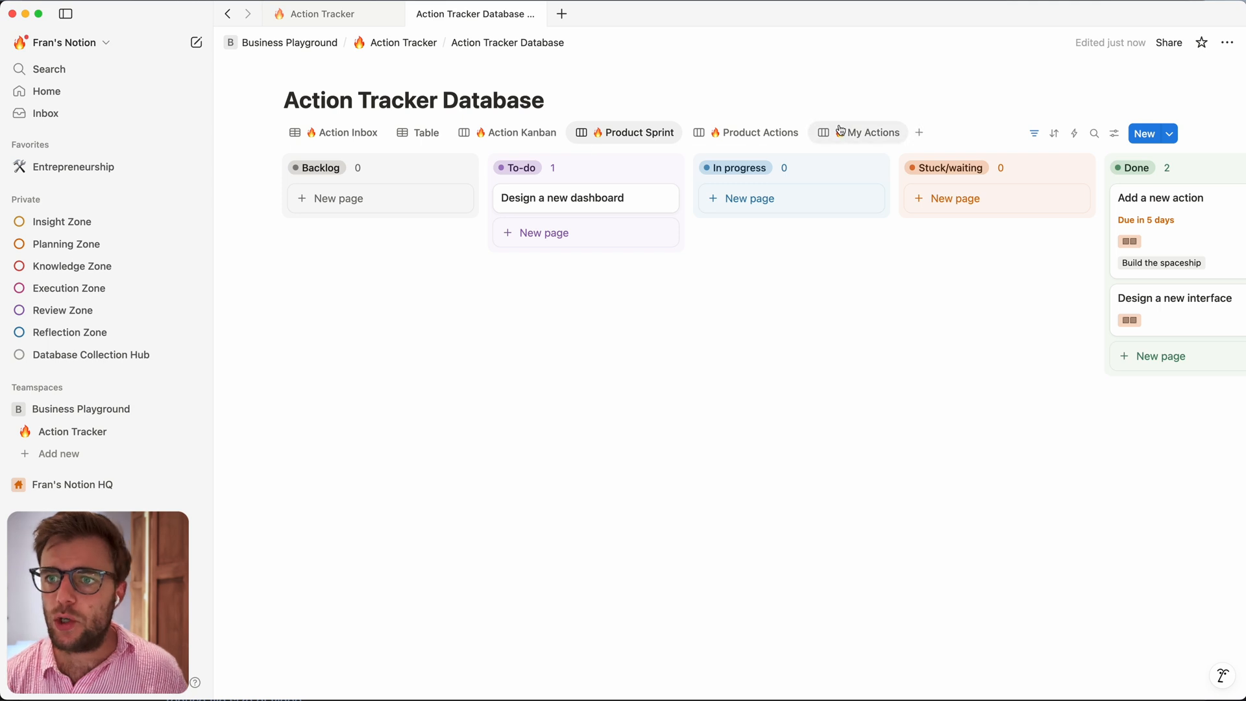
pyautogui.click(916, 133)
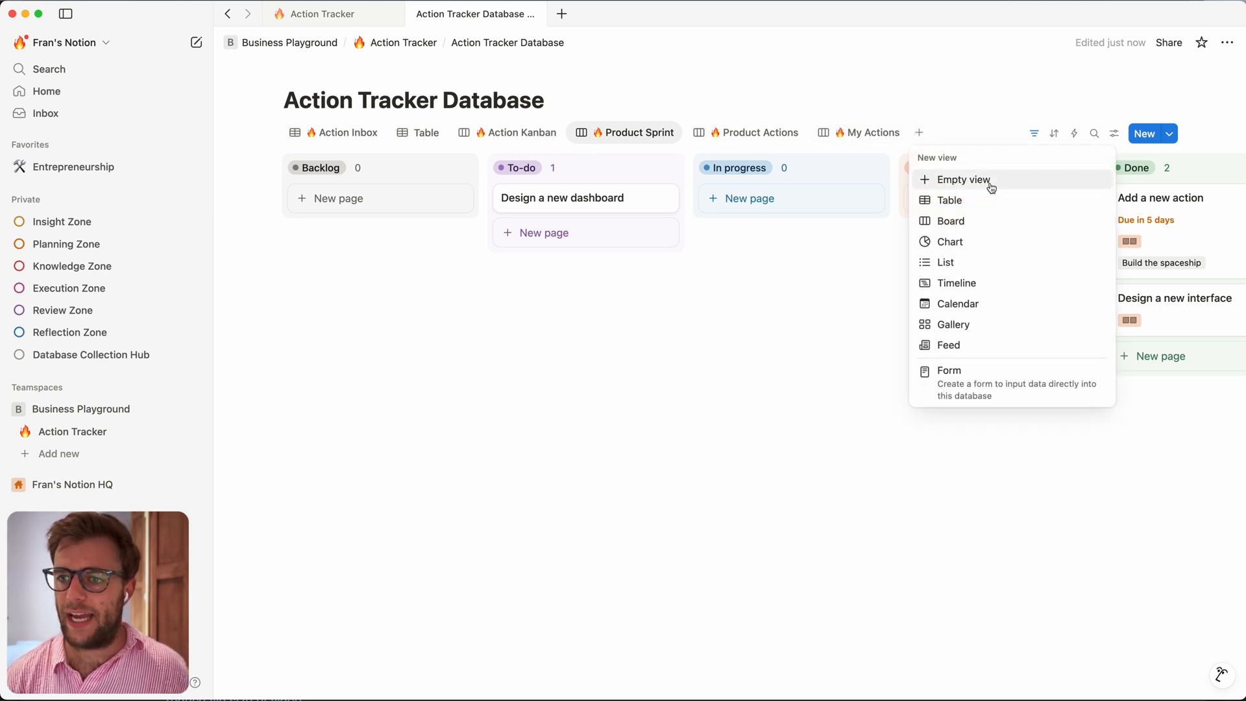
pyautogui.click(954, 261)
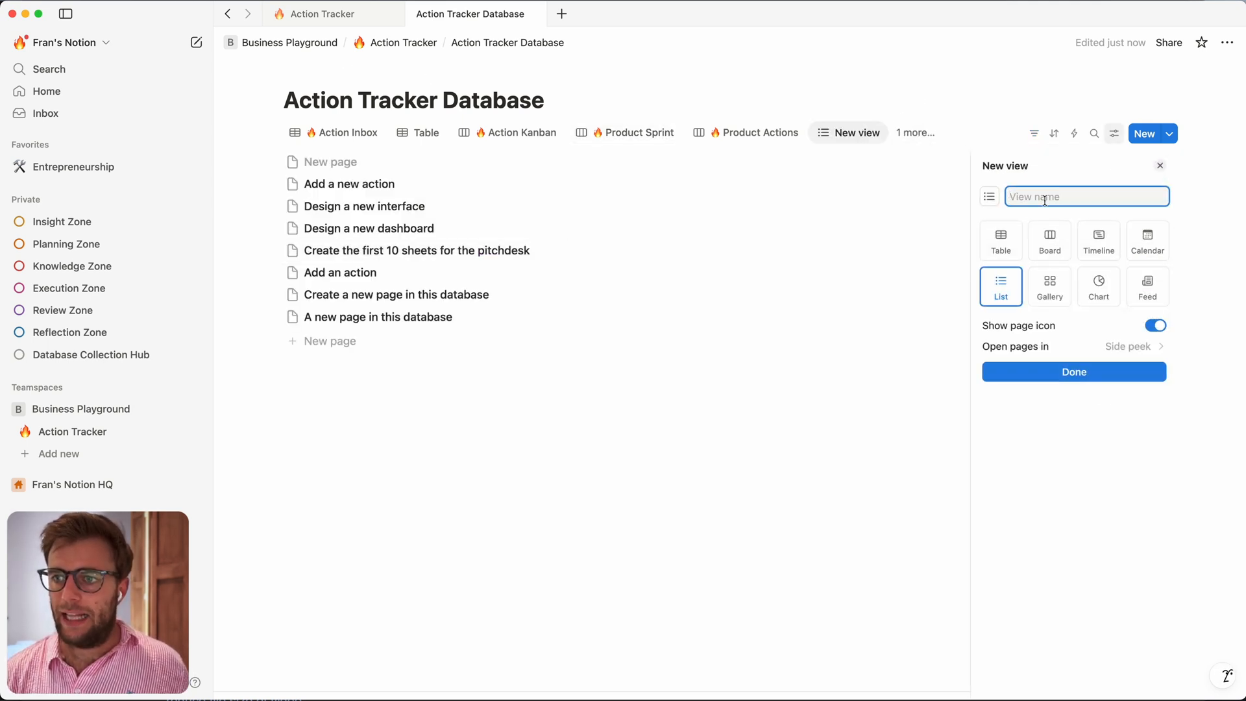
pyautogui.write('Completed')
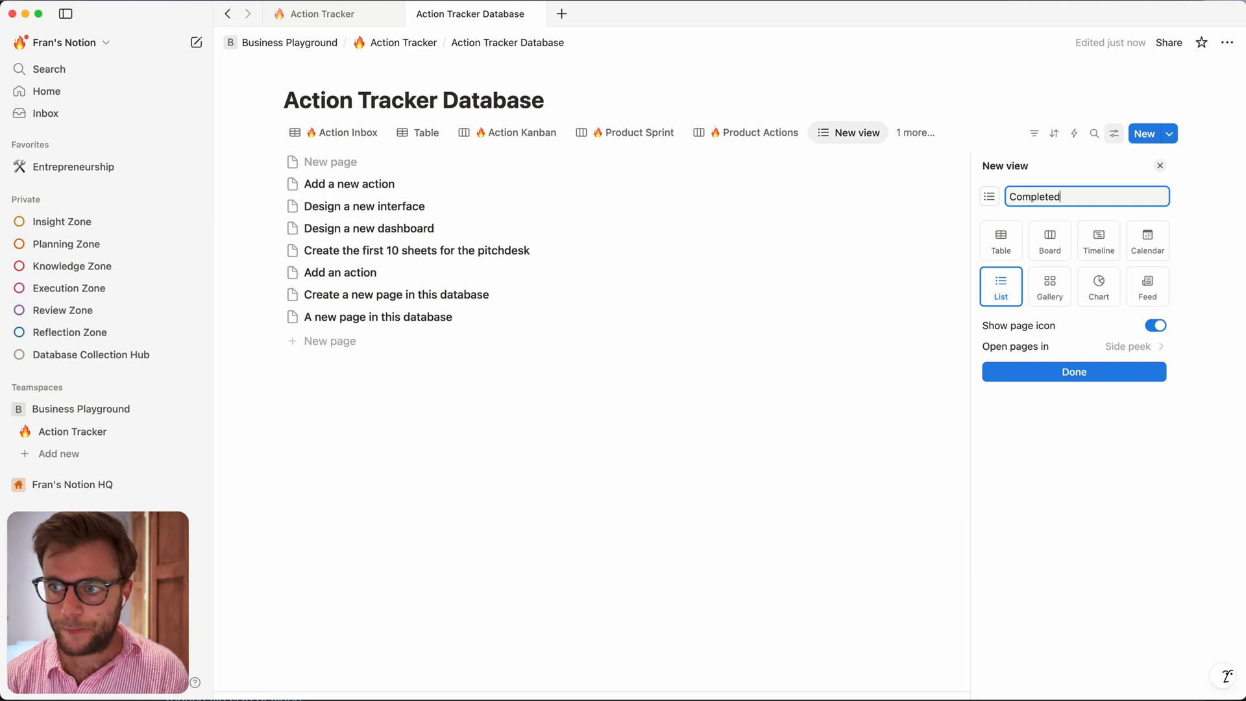
pyautogui.write(' Actions')
pyautogui.press('ctrl+super+space')
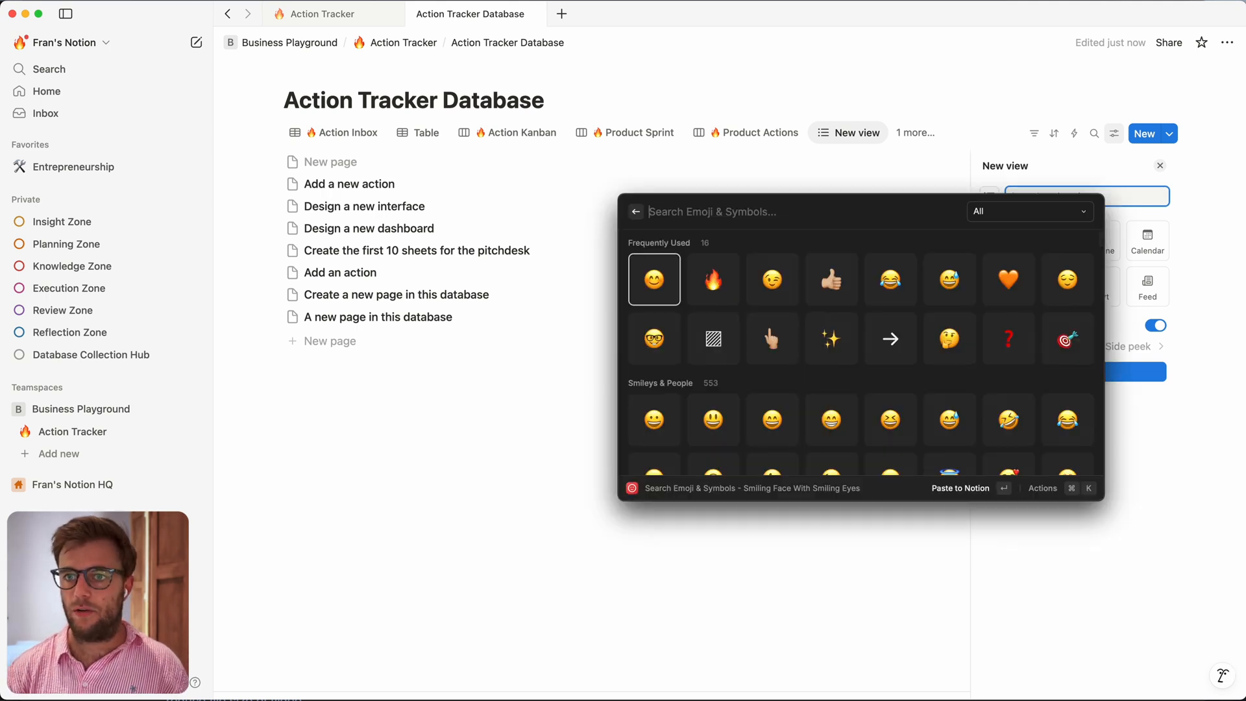
pyautogui.write('fire')
pyautogui.press('Return')
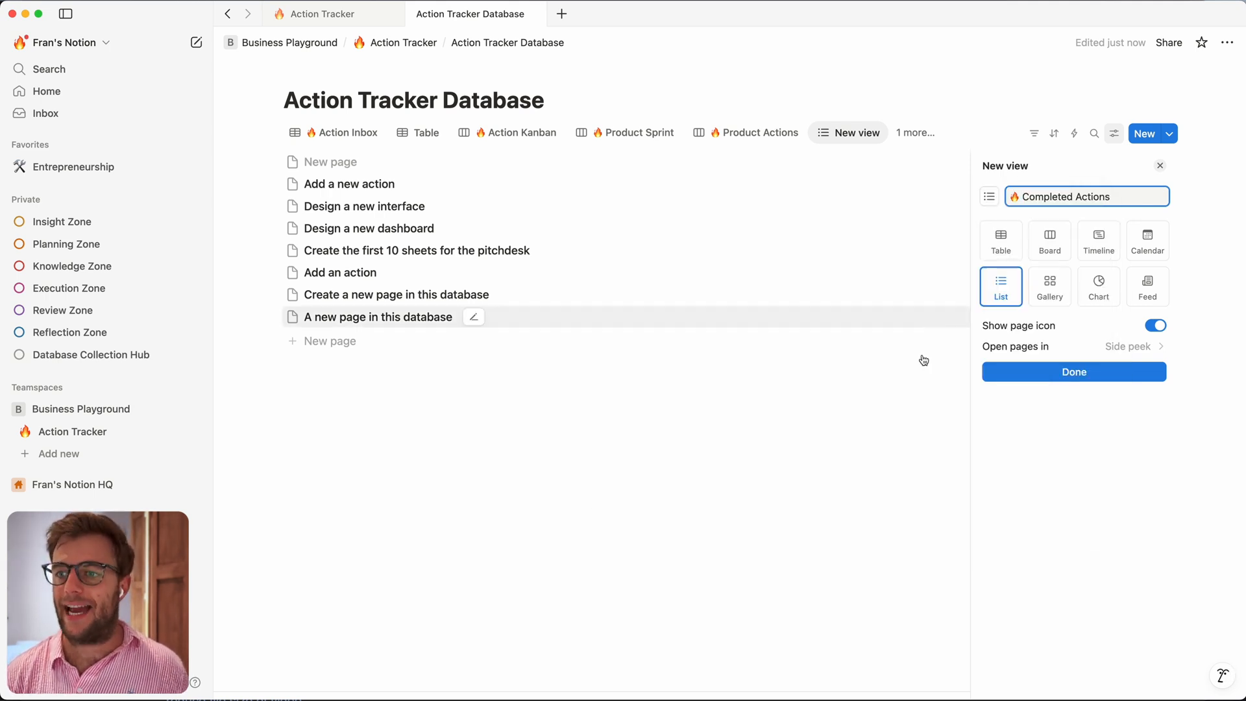
pyautogui.click(1073, 372)
pyautogui.click(805, 432)
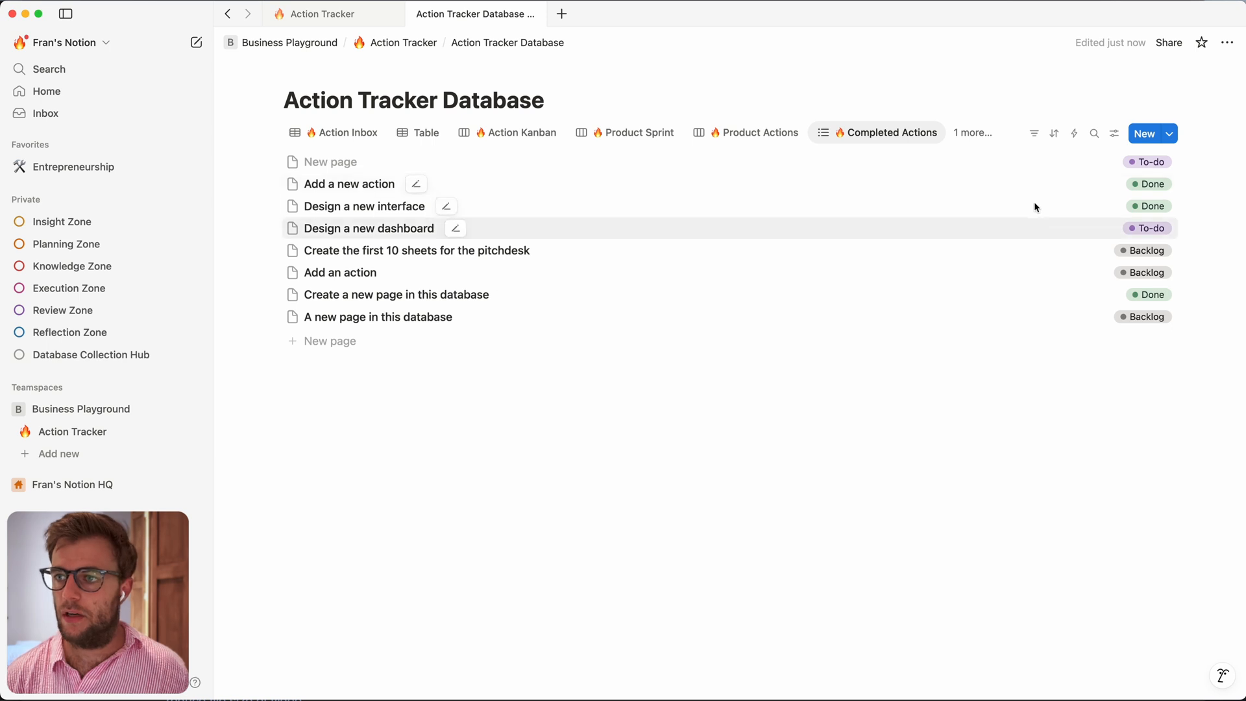
# Step: Filter the Completed Actions view to the Product team and save the filter for everyone
pyautogui.click(1033, 133)
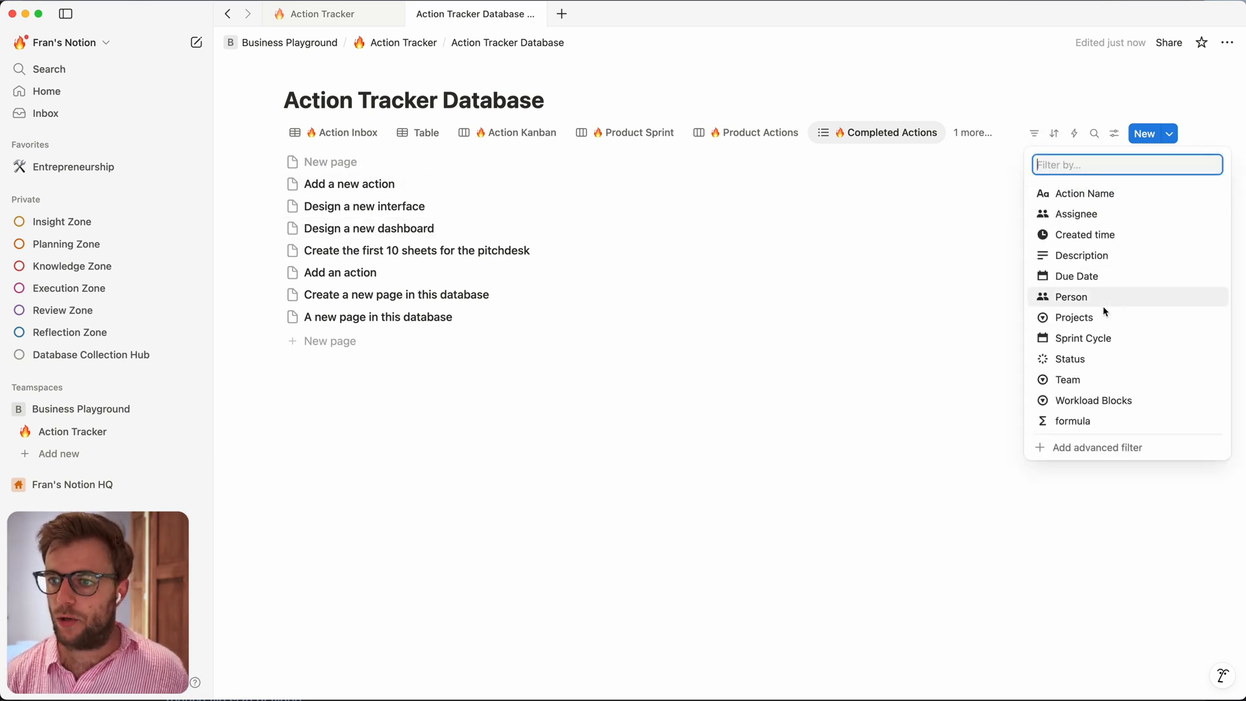
pyautogui.click(1064, 387)
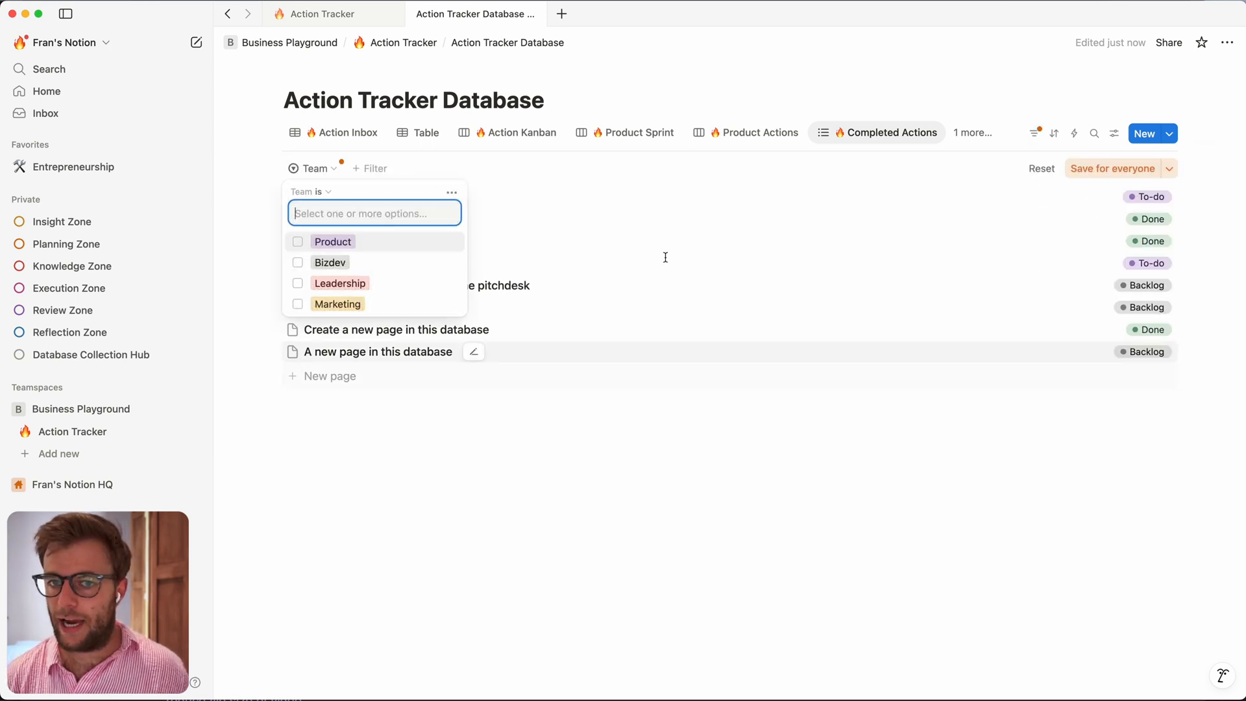
pyautogui.click(297, 241)
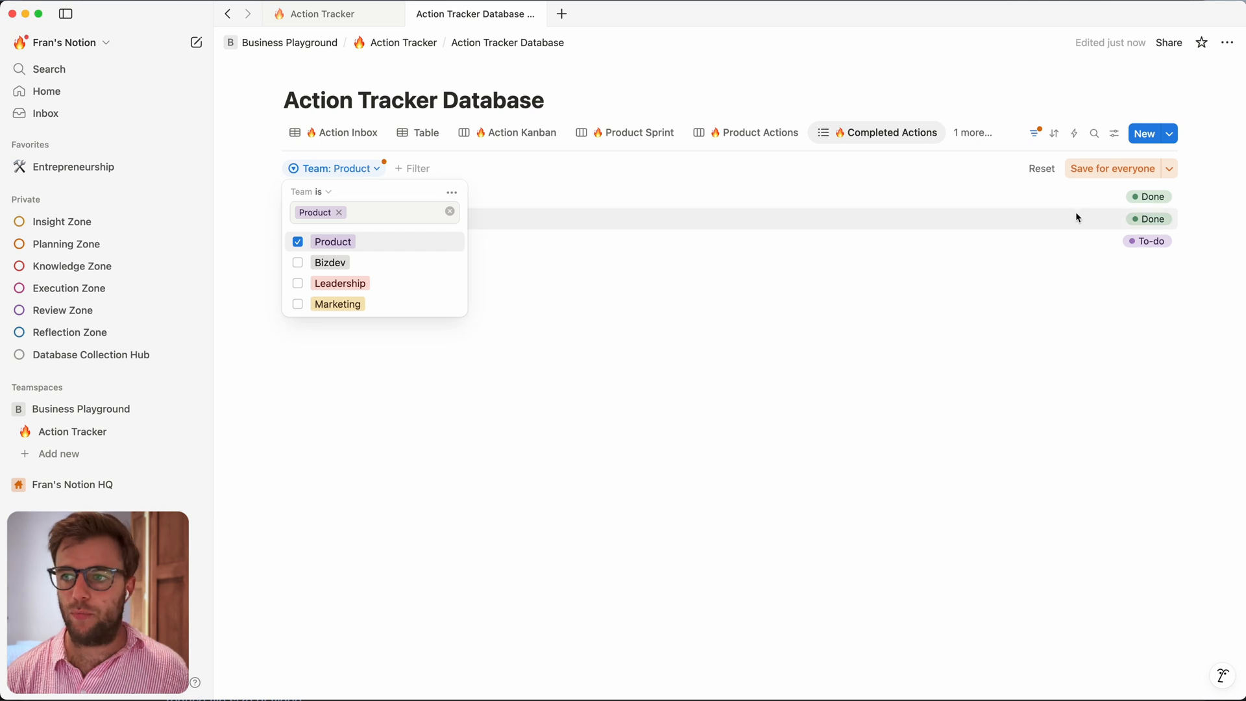
pyautogui.click(1109, 169)
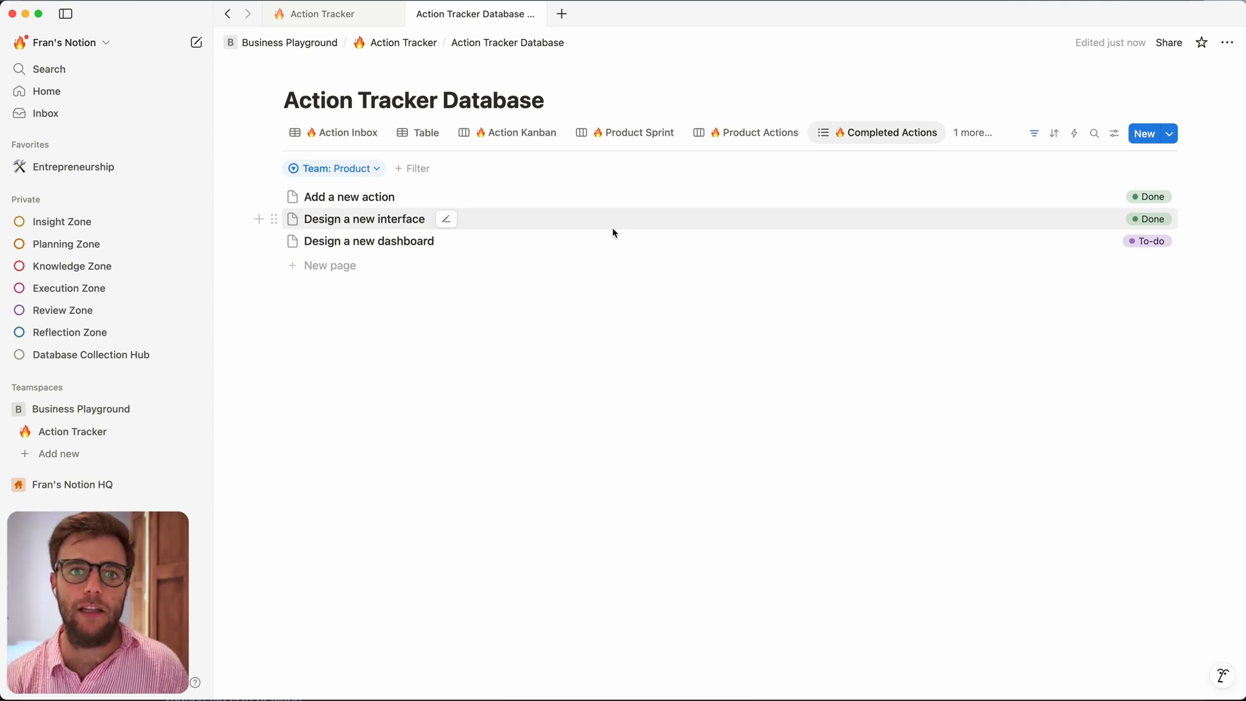
# Step: Open the Action Inbox view of the Action Tracker Database
pyautogui.click(354, 133)
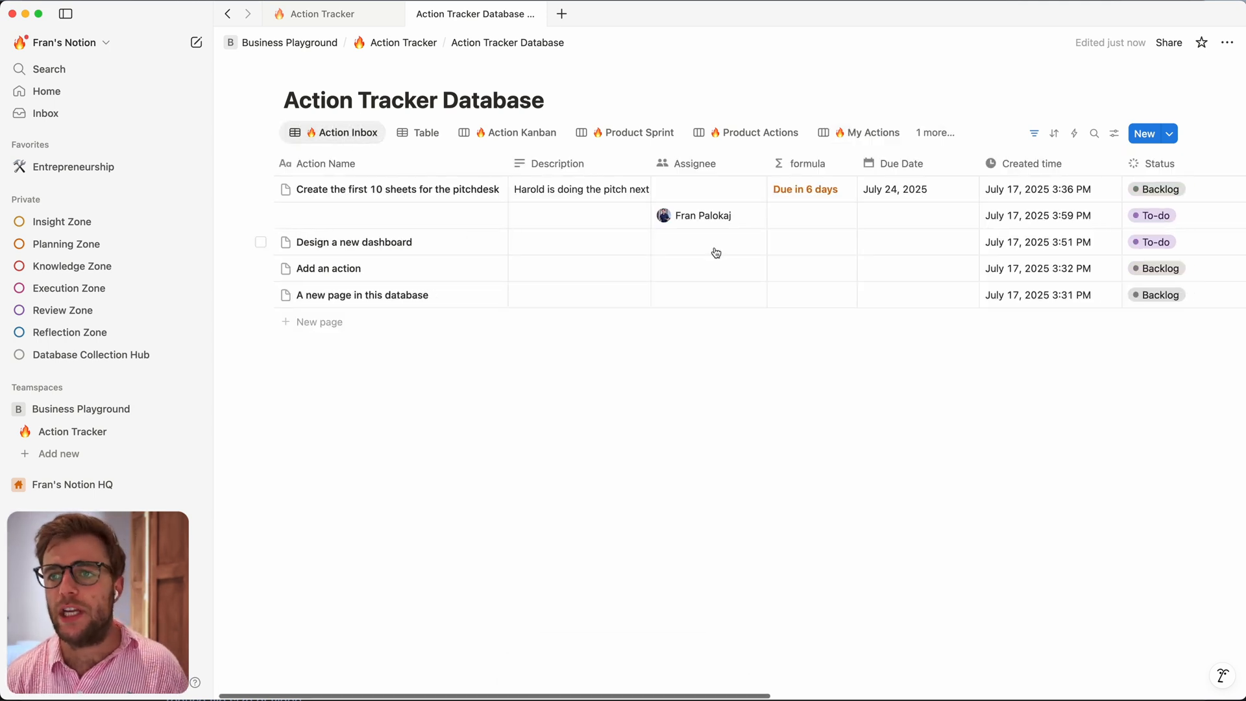
pyautogui.hscroll(10, 715, 253)
pyautogui.click(1074, 134)
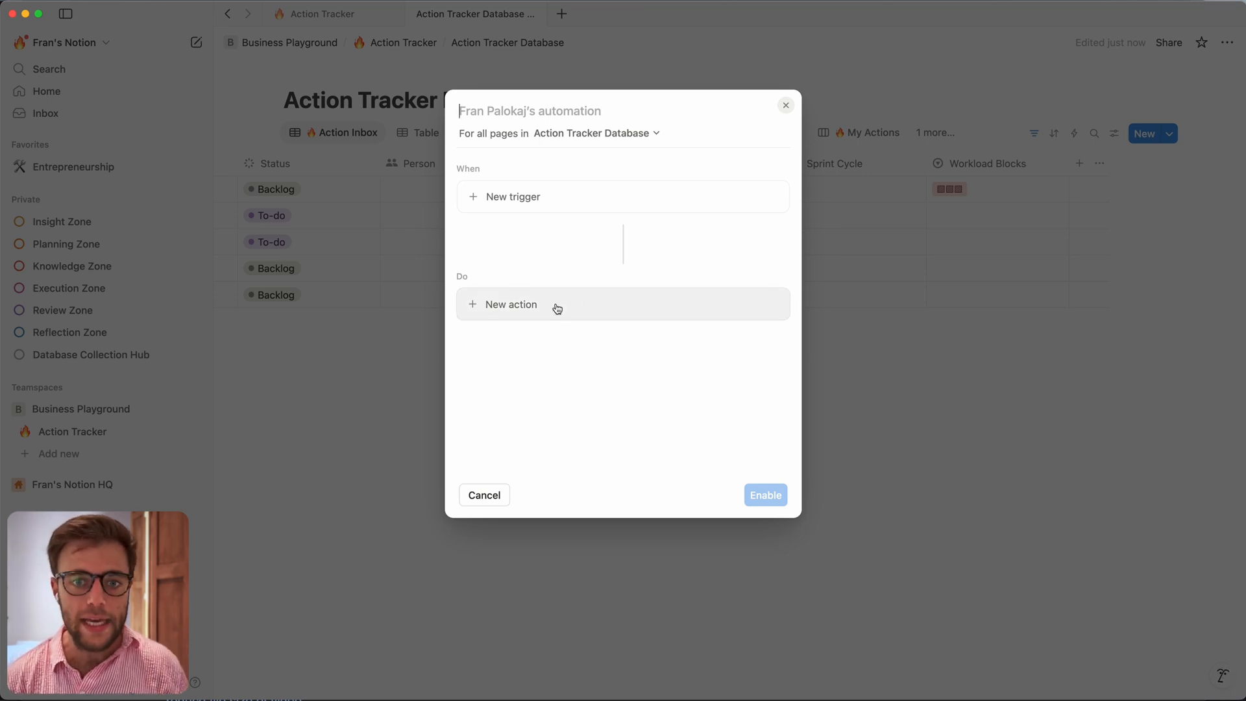
pyautogui.click(511, 198)
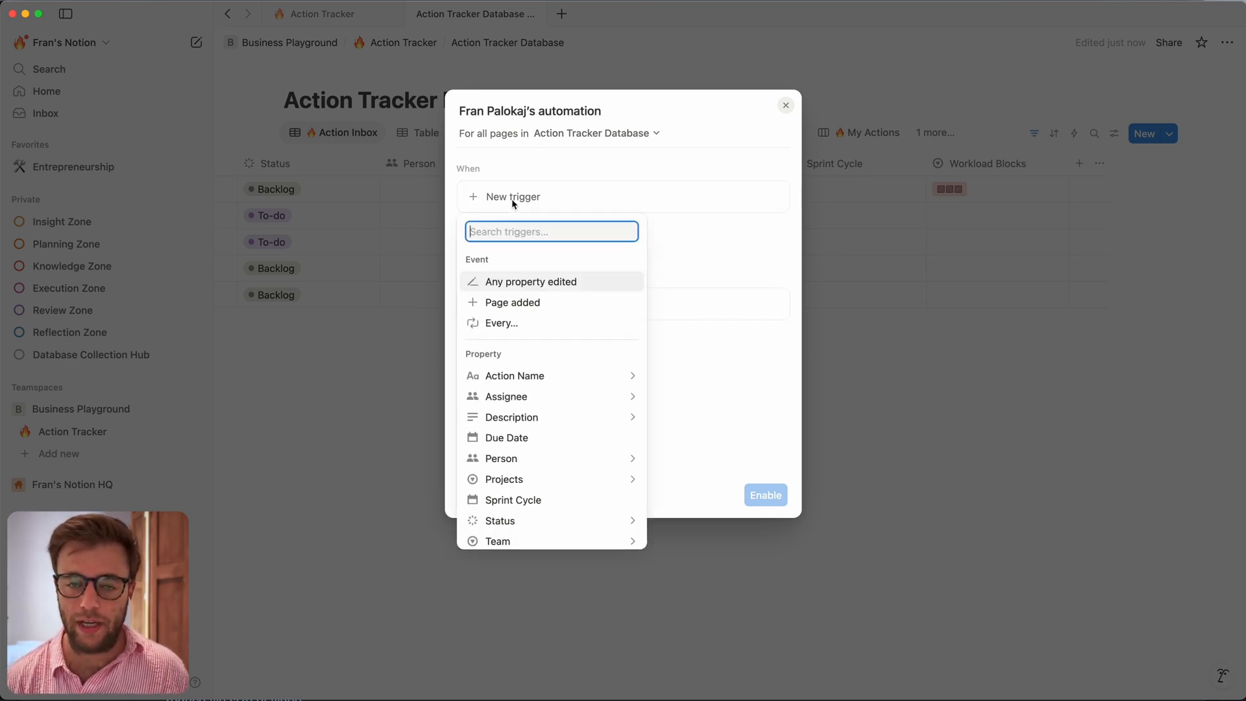
pyautogui.click(516, 520)
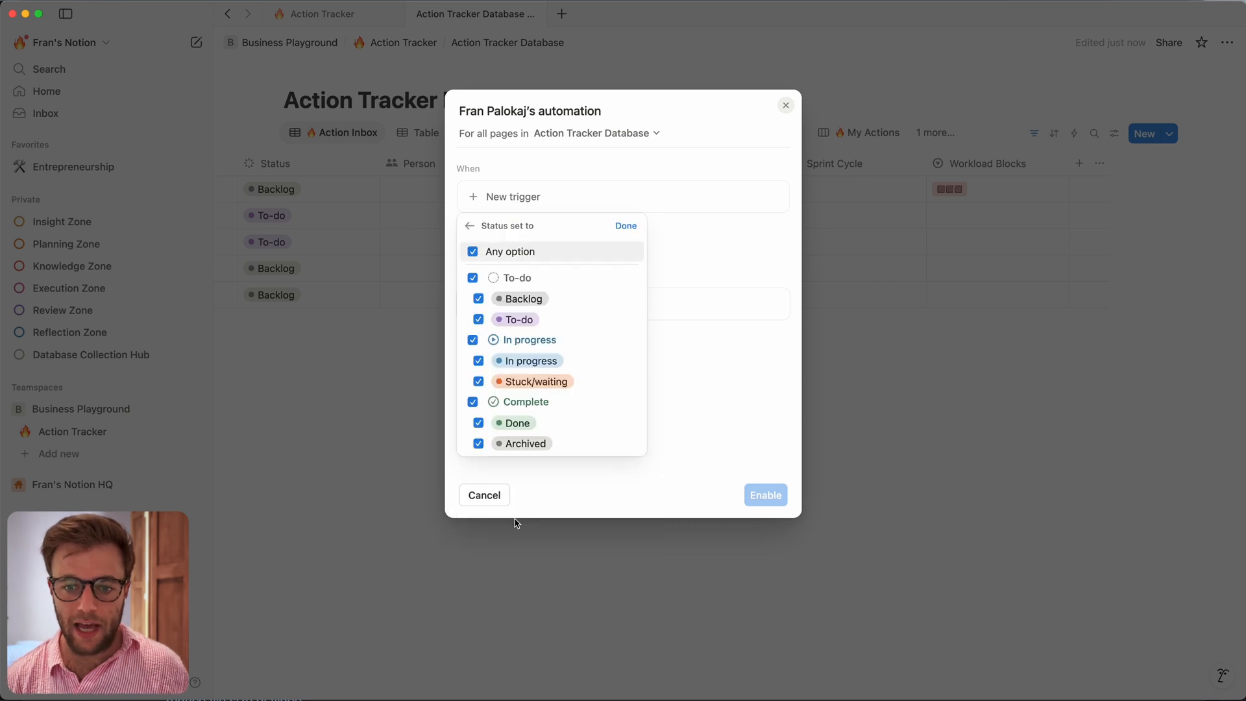
pyautogui.click(472, 251)
pyautogui.click(479, 422)
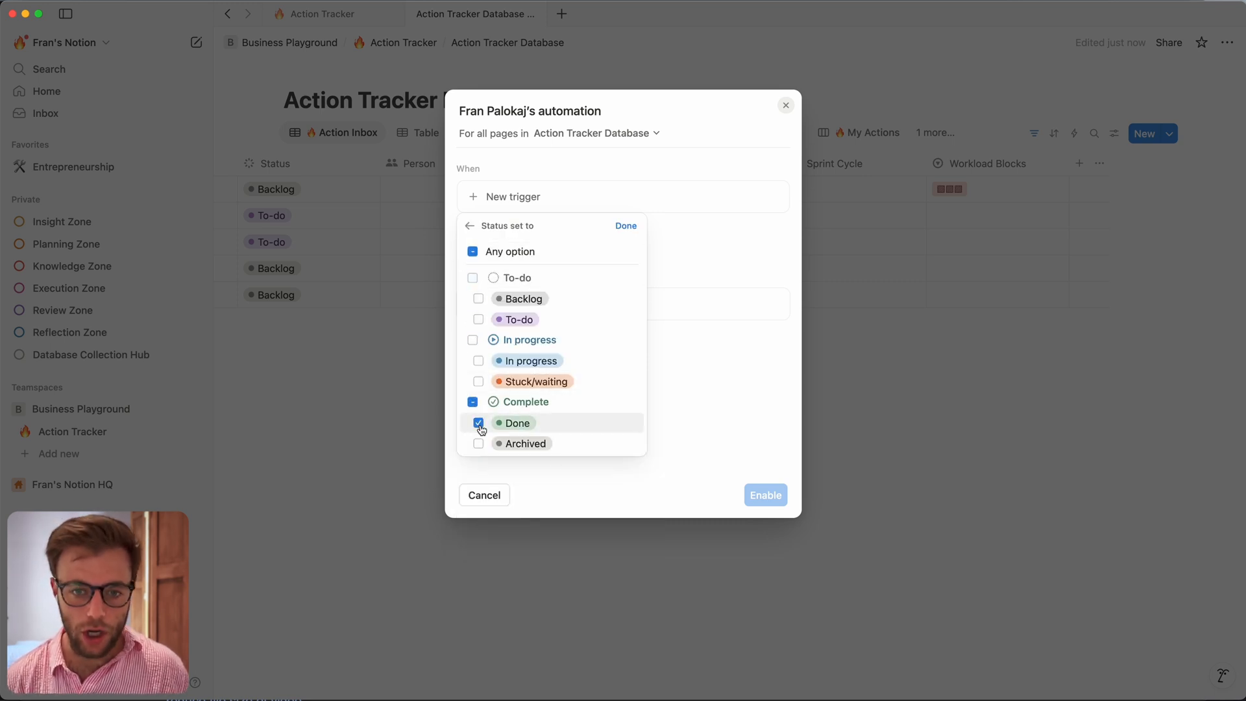
pyautogui.click(626, 227)
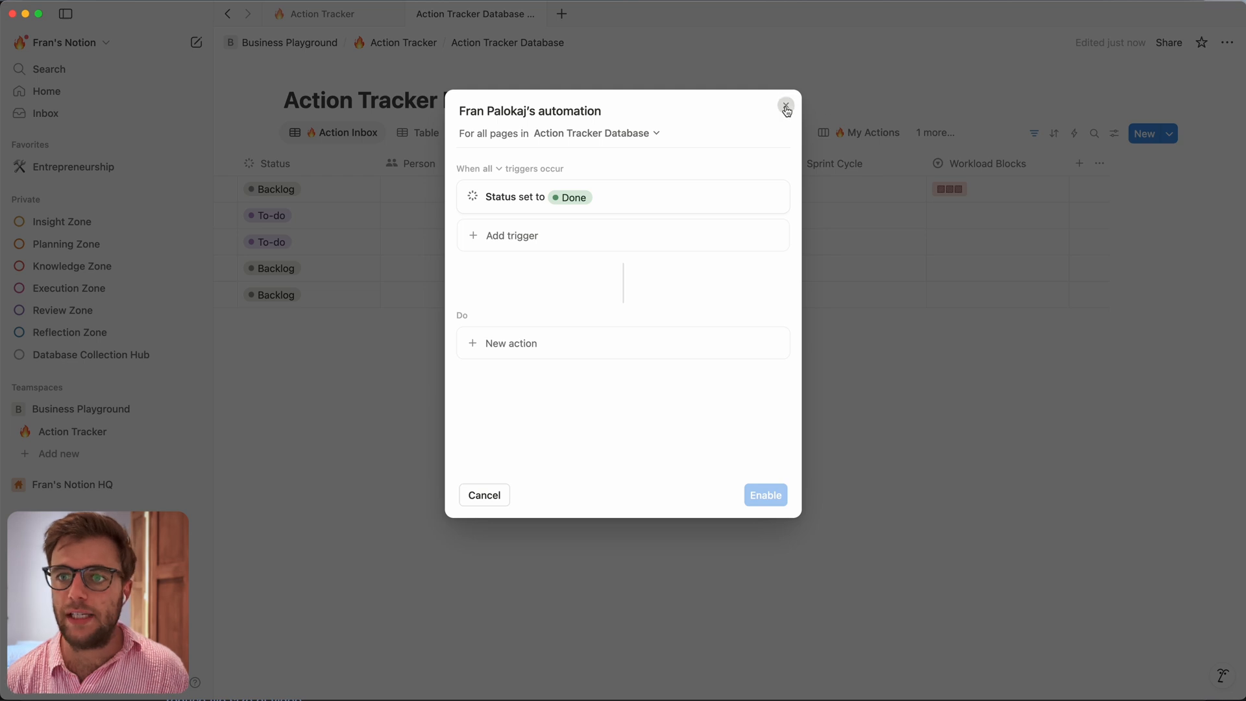
pyautogui.click(1074, 160)
pyautogui.click(621, 386)
# Step: Add a Date property named "Date Completed" after Workload Blocks in the Action Inbox table
pyautogui.click(1072, 163)
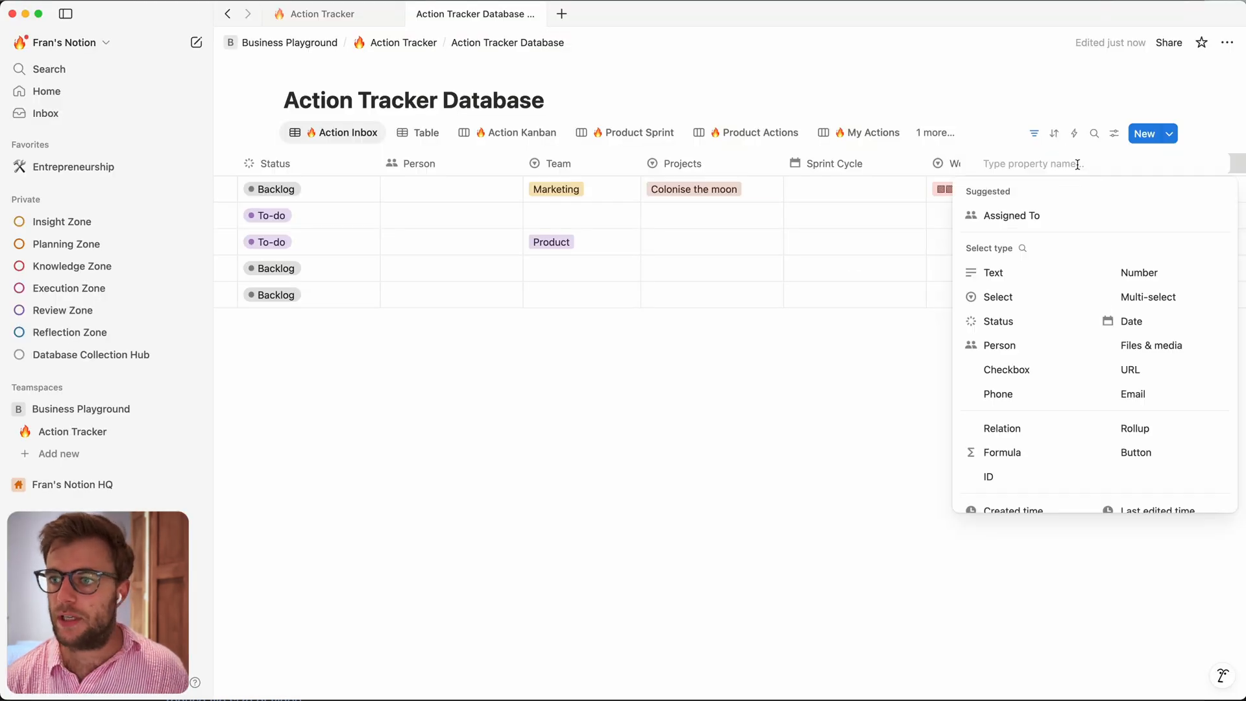
pyautogui.write('date')
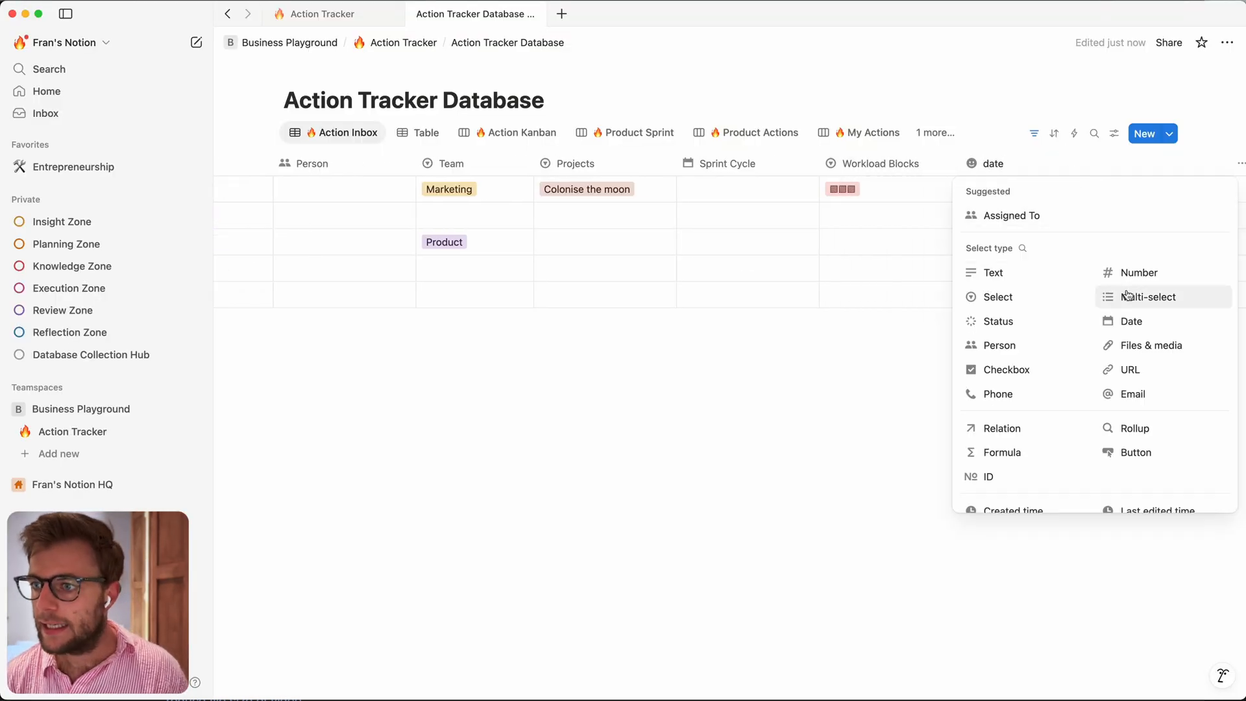
pyautogui.click(1131, 320)
pyautogui.click(1015, 160)
pyautogui.press('super+a')
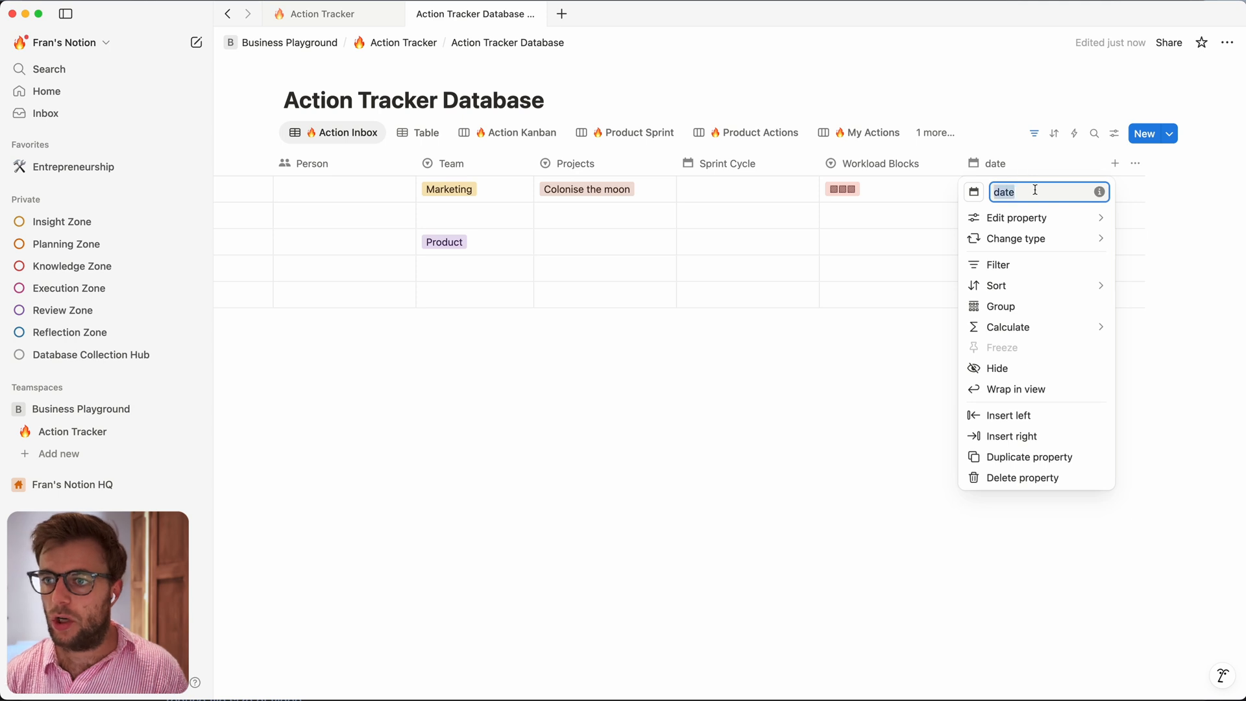
pyautogui.write('Date Completed')
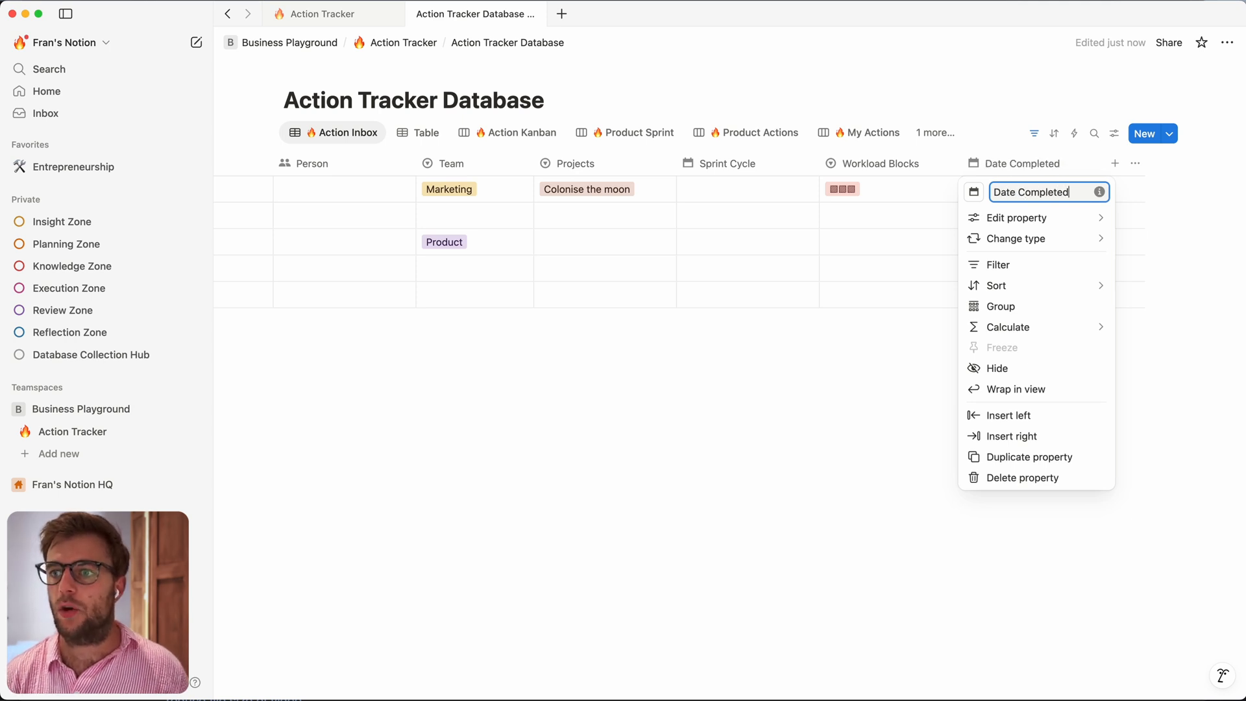
pyautogui.press('Return')
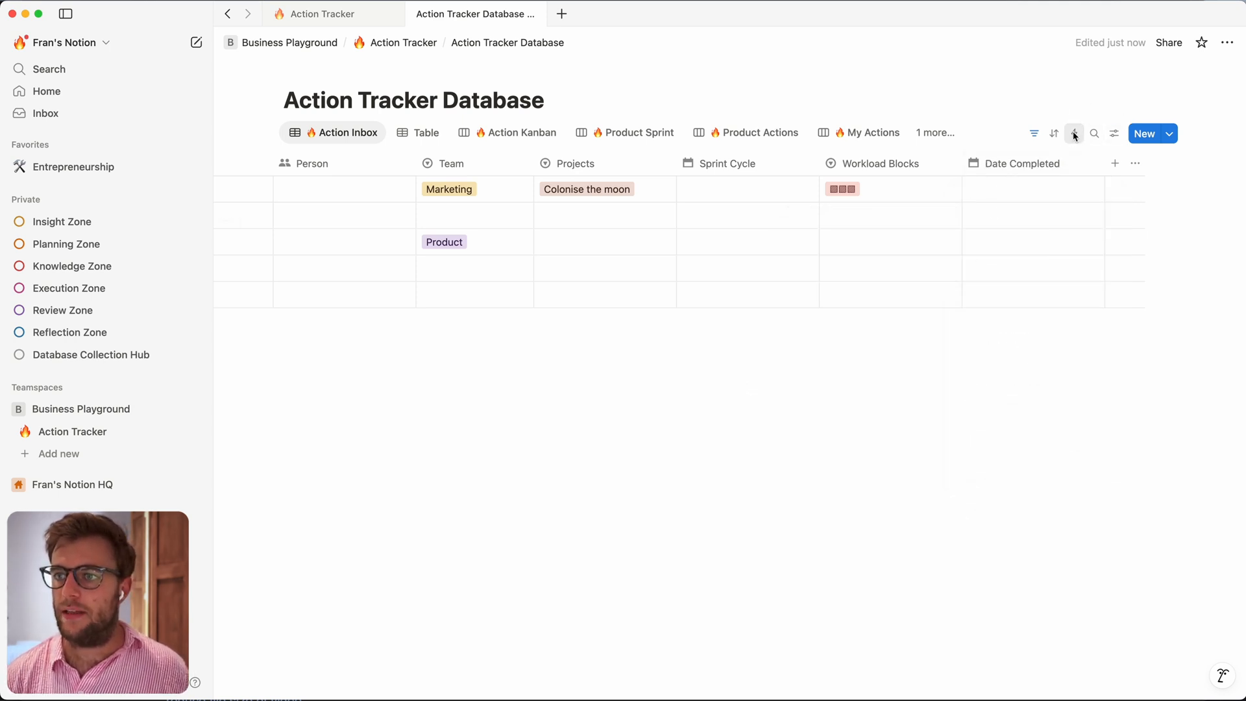
# Step: Start a new automation for the Action Tracker Database, triggered when Status is set to Done
pyautogui.click(1074, 133)
pyautogui.click(519, 196)
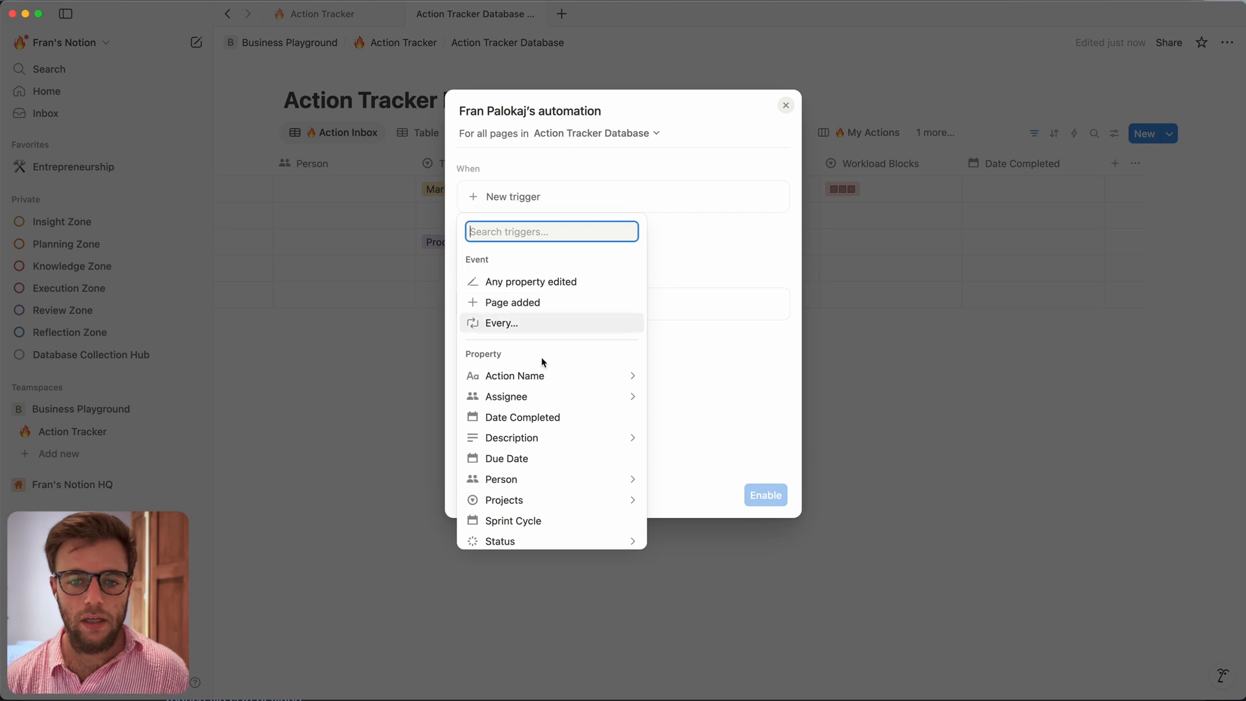
pyautogui.scroll(-2, 560, 398)
pyautogui.click(506, 491)
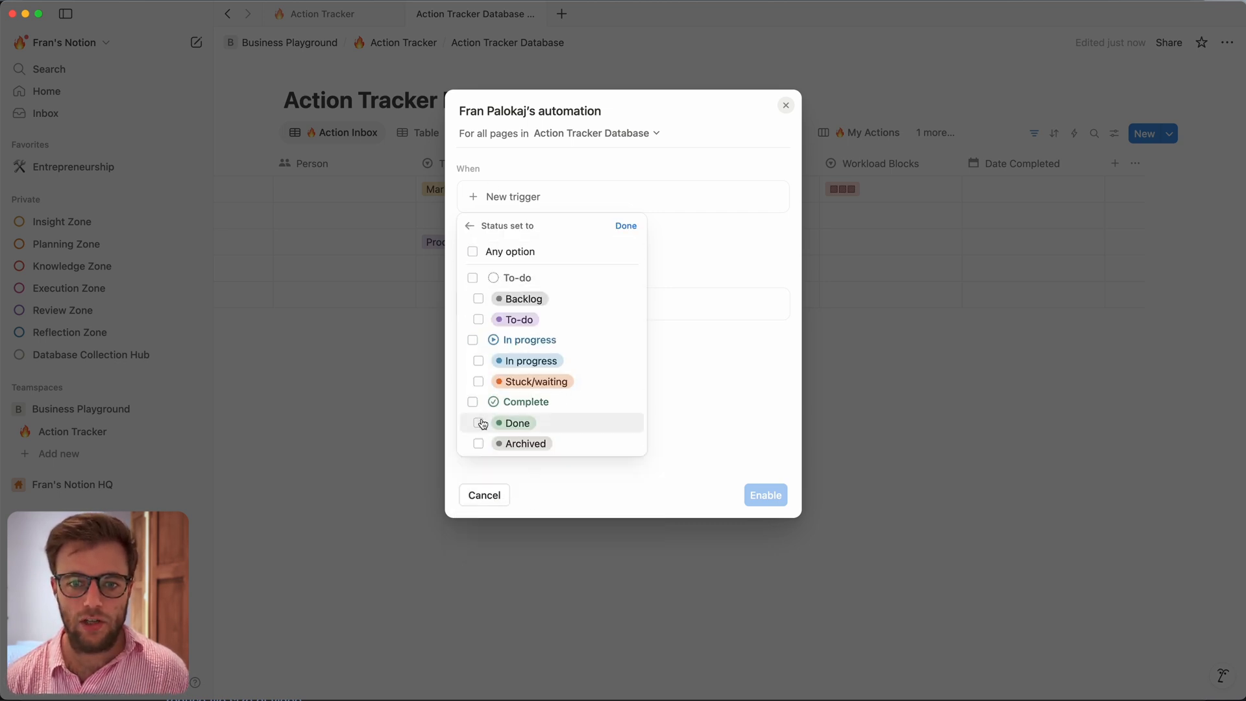
pyautogui.click(625, 225)
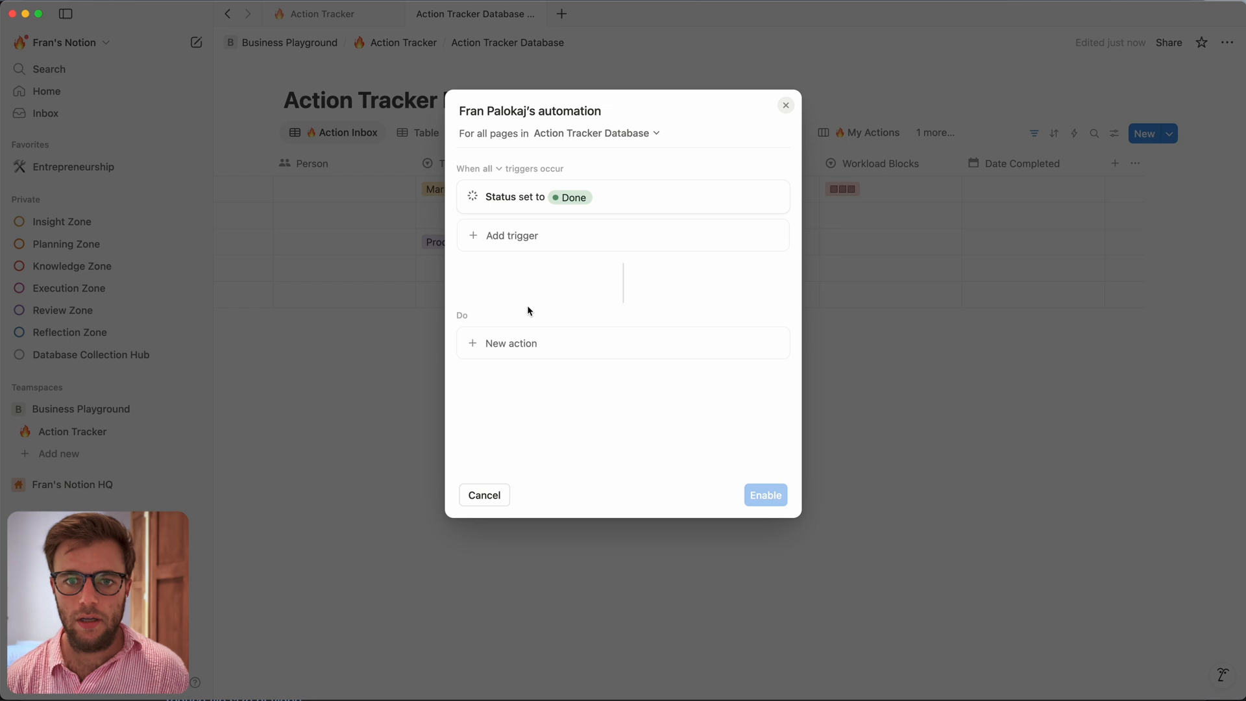
# Step: Add an automation action that sets Date Completed to Date triggered, and enable the automation
pyautogui.click(506, 337)
pyautogui.click(589, 407)
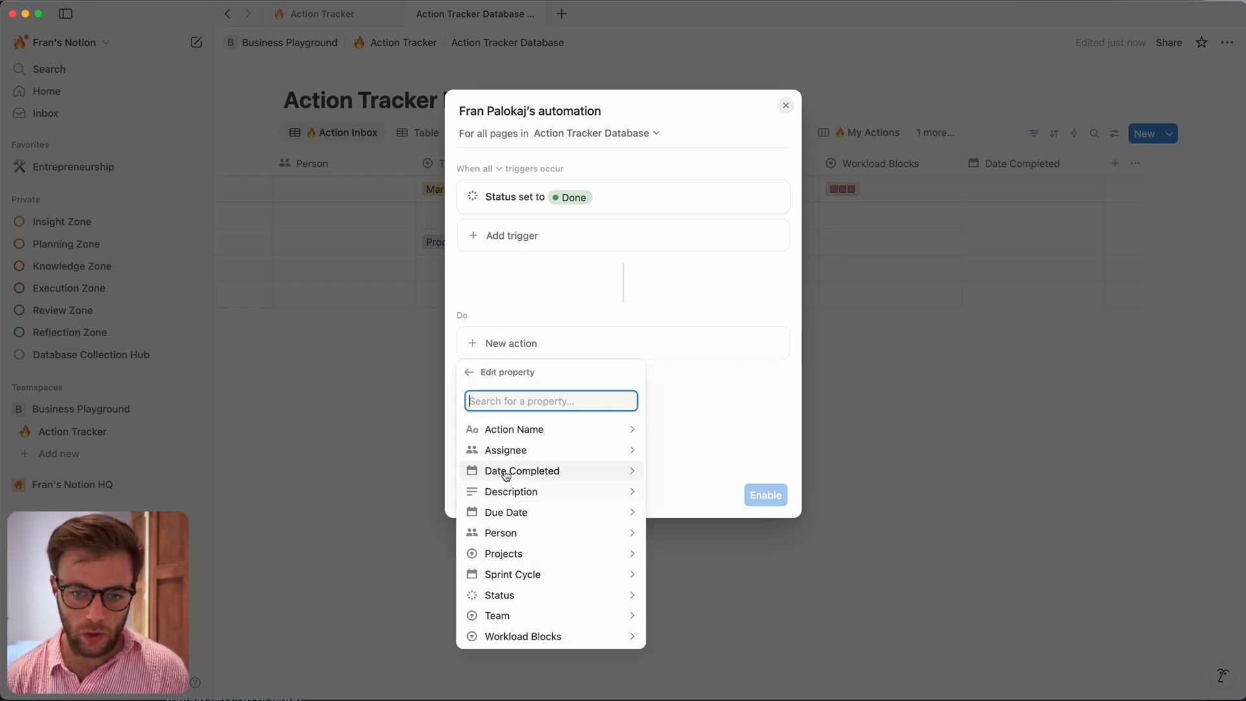
pyautogui.click(527, 472)
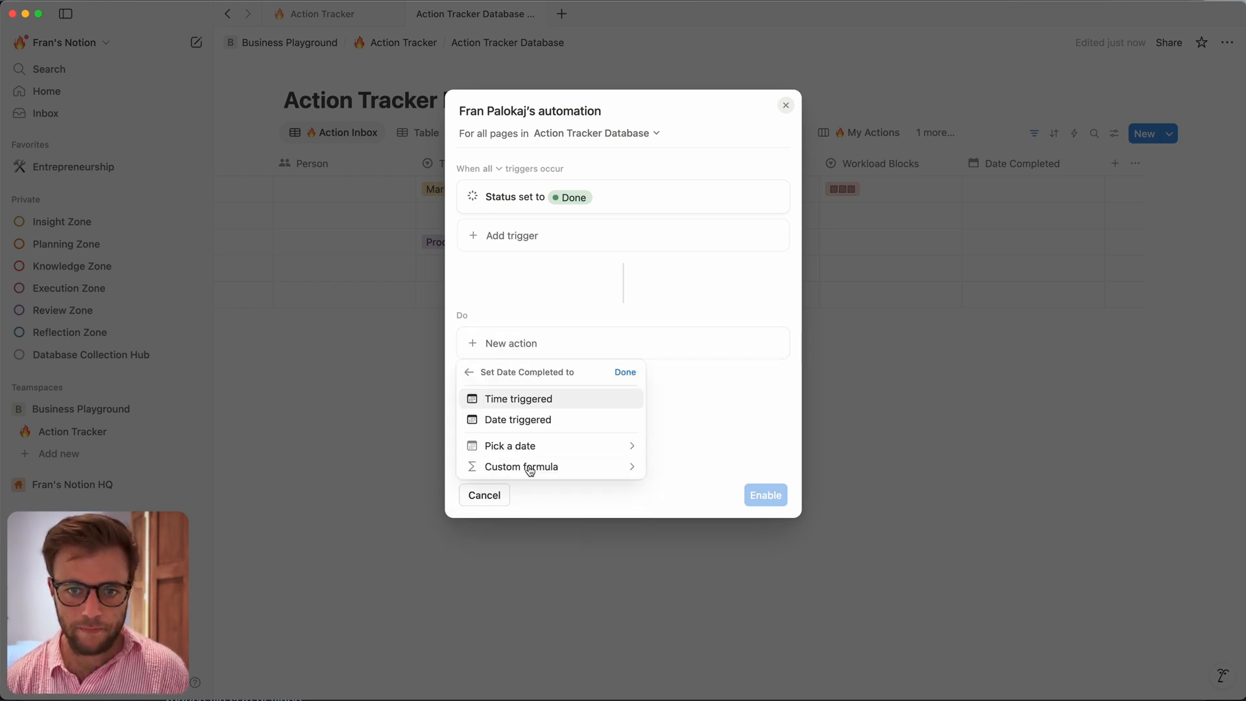
pyautogui.click(548, 418)
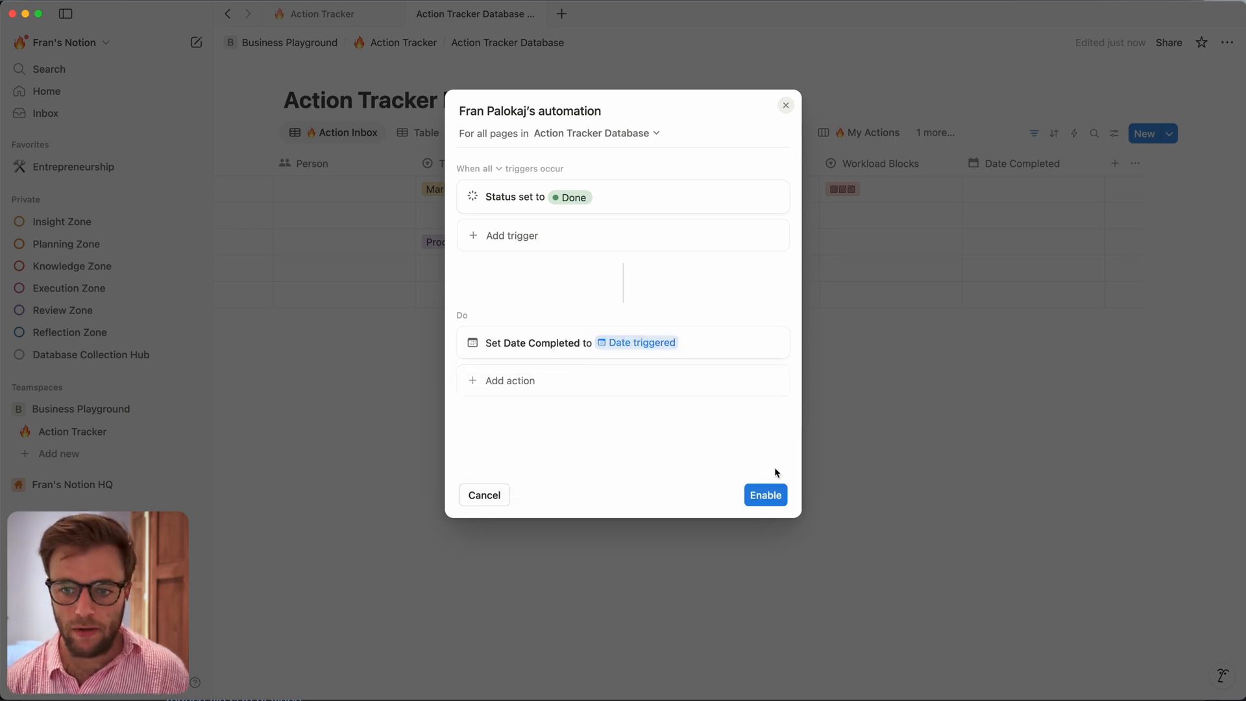
pyautogui.click(766, 494)
# Step: Move the Date Completed column directly after Status in the Action Inbox table
pyautogui.moveTo(1014, 163); pyautogui.dragTo(361, 167)
pyautogui.hscroll(-3, 887, 184)
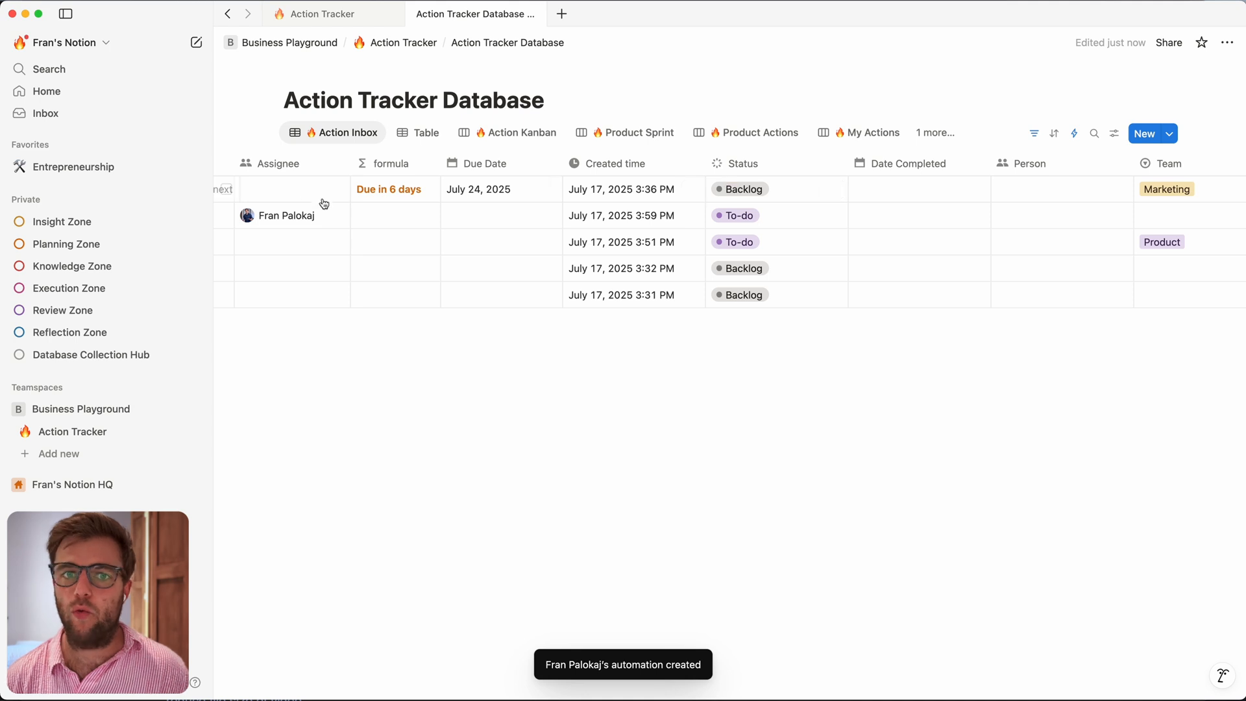
# Step: Set the status of the Marketing action due July 24, 2025 to Done and check its Date Completed in the Table view
pyautogui.hscroll(1, 779, 196)
pyautogui.click(779, 193)
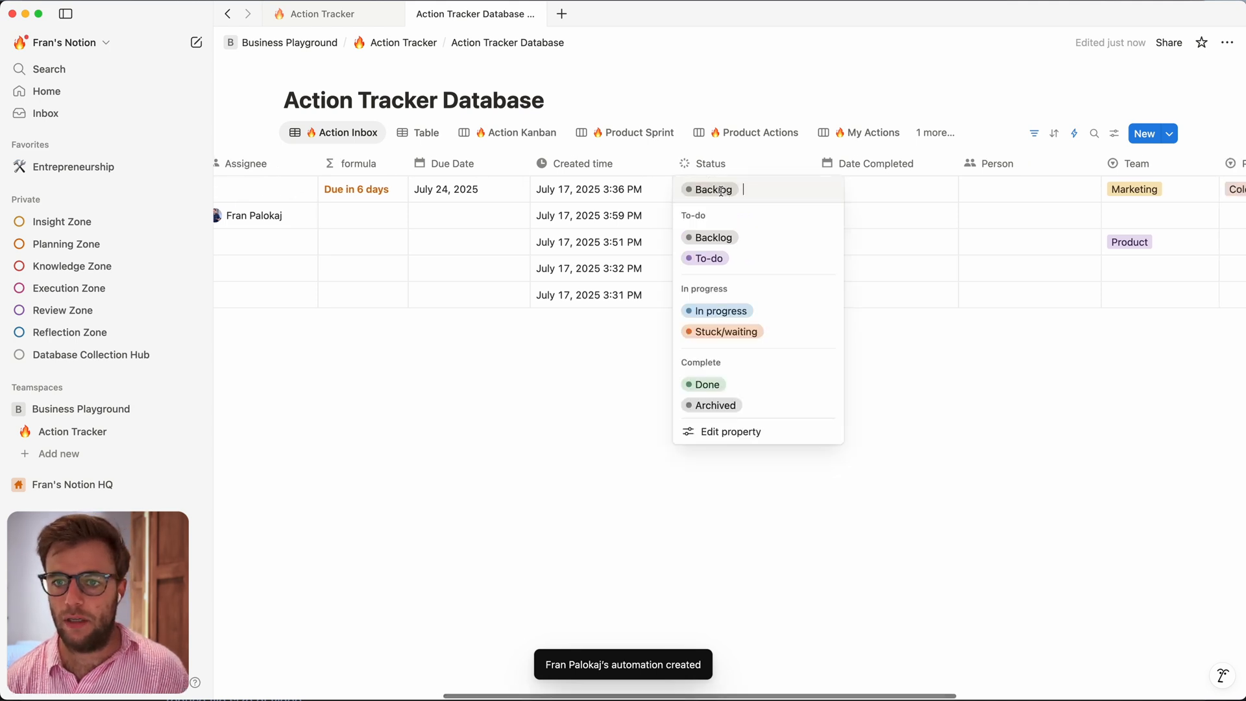
pyautogui.click(712, 385)
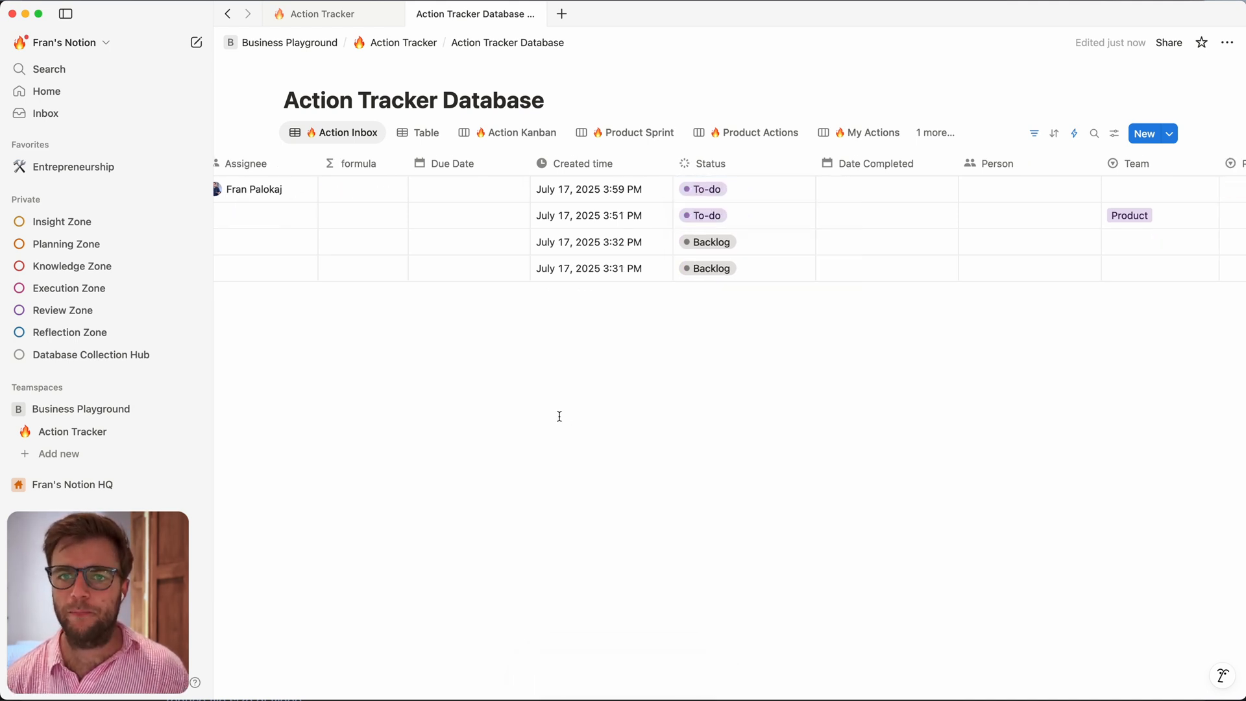
pyautogui.click(422, 132)
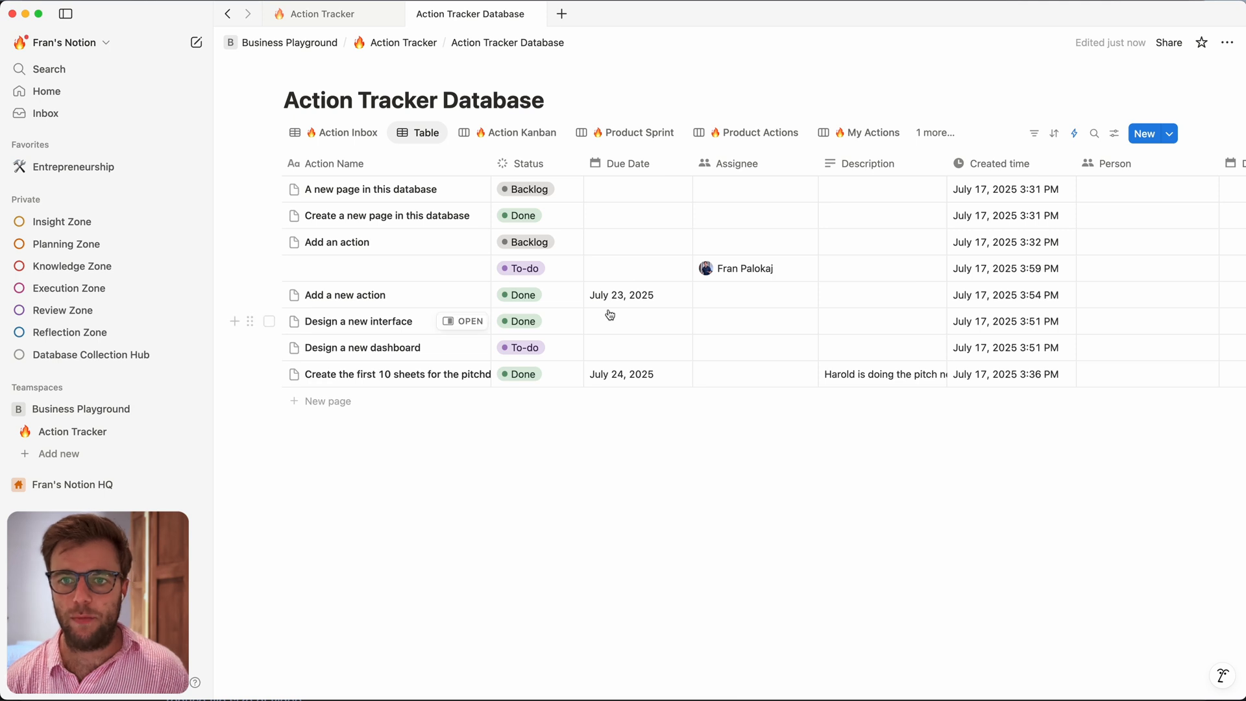
pyautogui.hscroll(10, 610, 315)
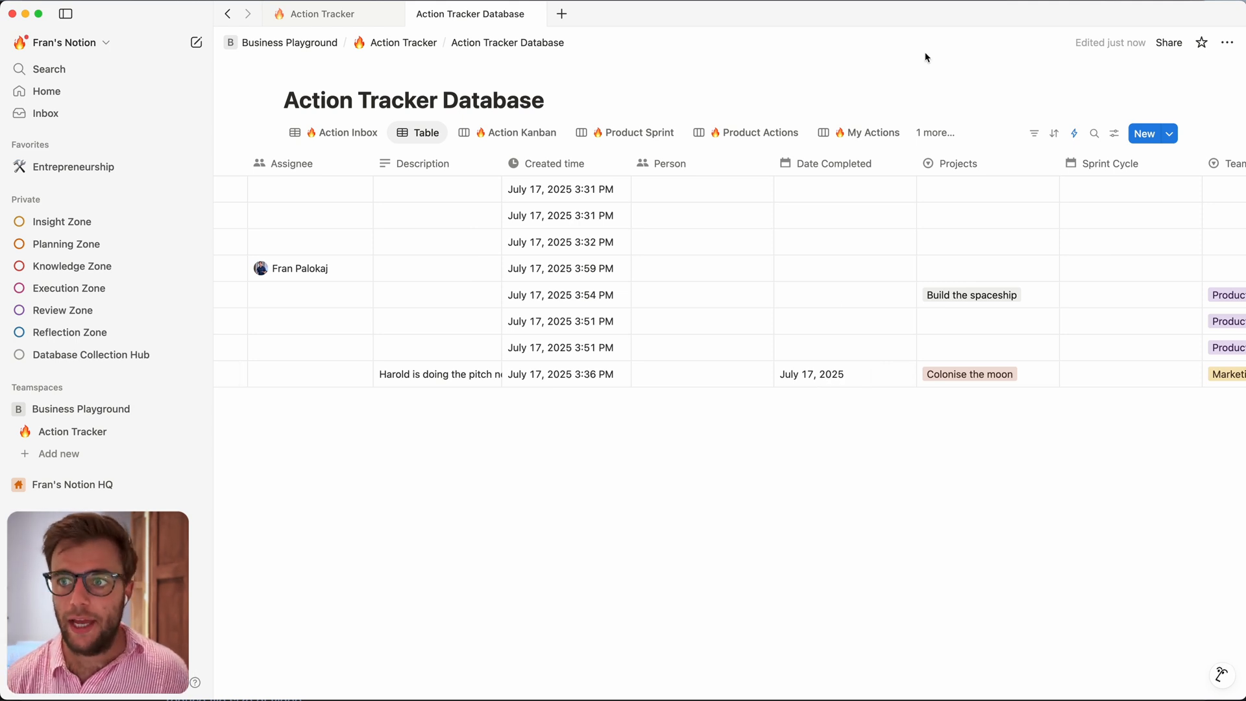
# Step: Filter the Completed Actions view to a Date Completed within the past 2 weeks and save the filter for everyone
pyautogui.click(934, 133)
pyautogui.click(1016, 314)
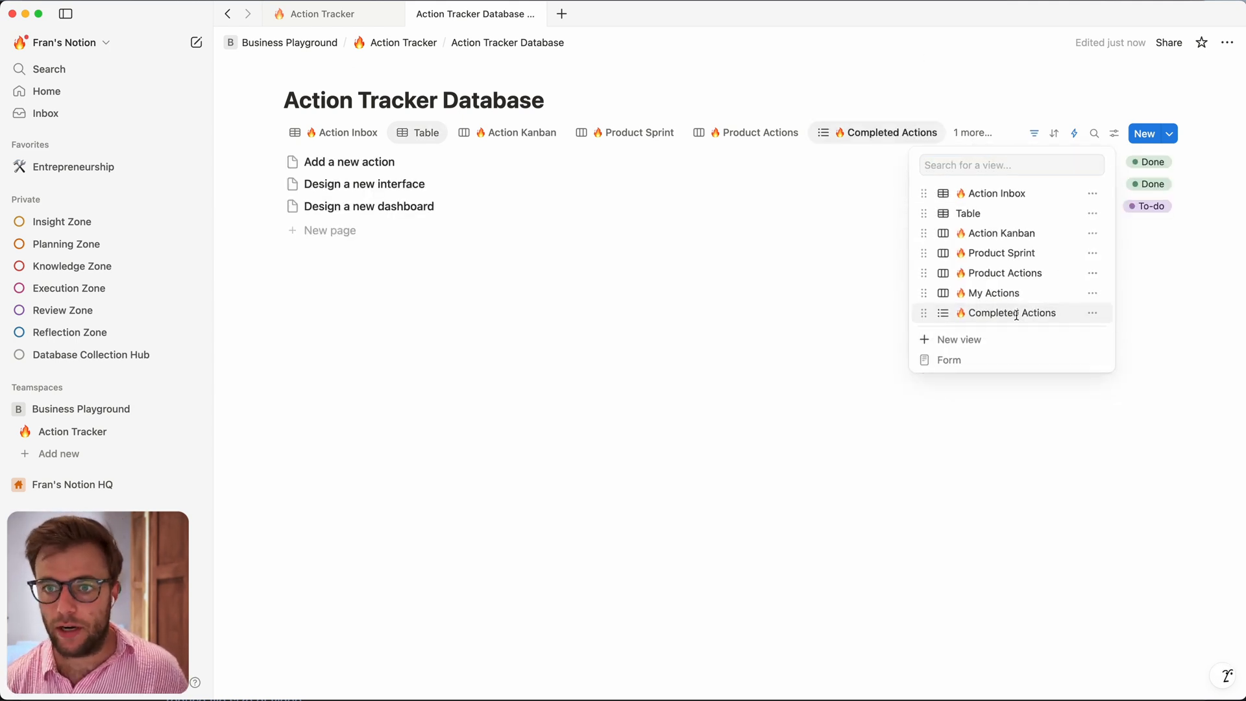
pyautogui.click(1036, 133)
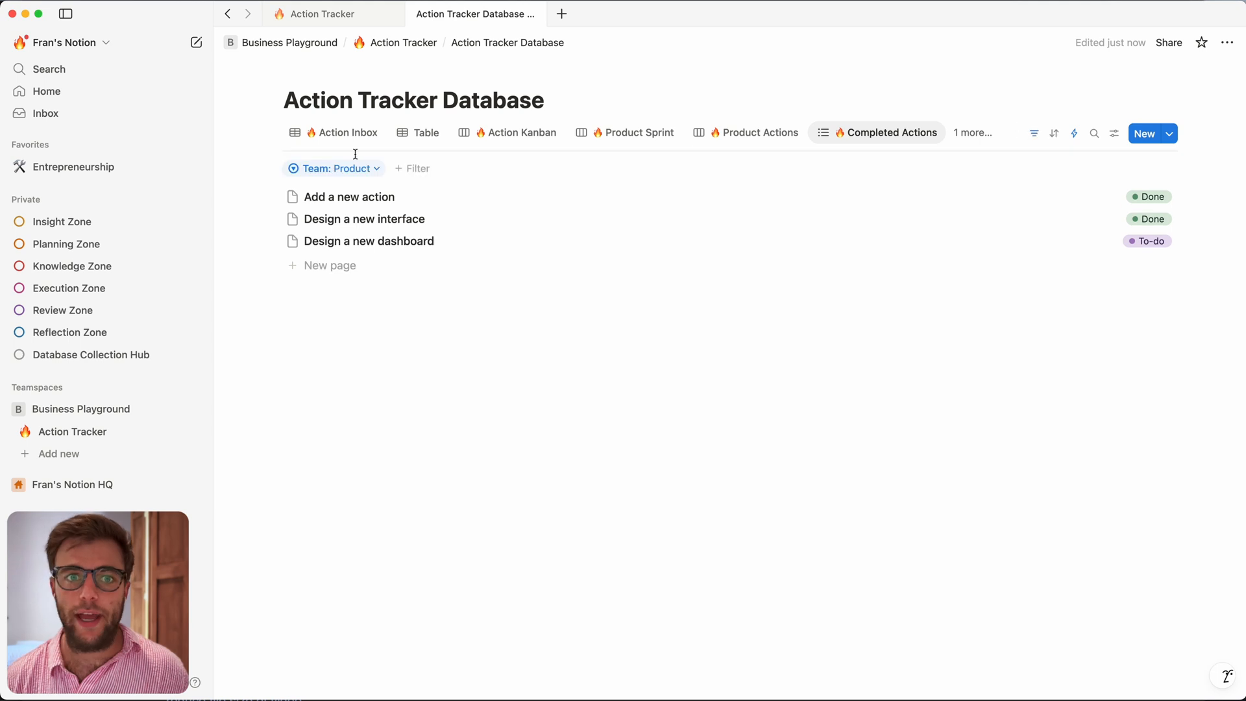
pyautogui.click(418, 168)
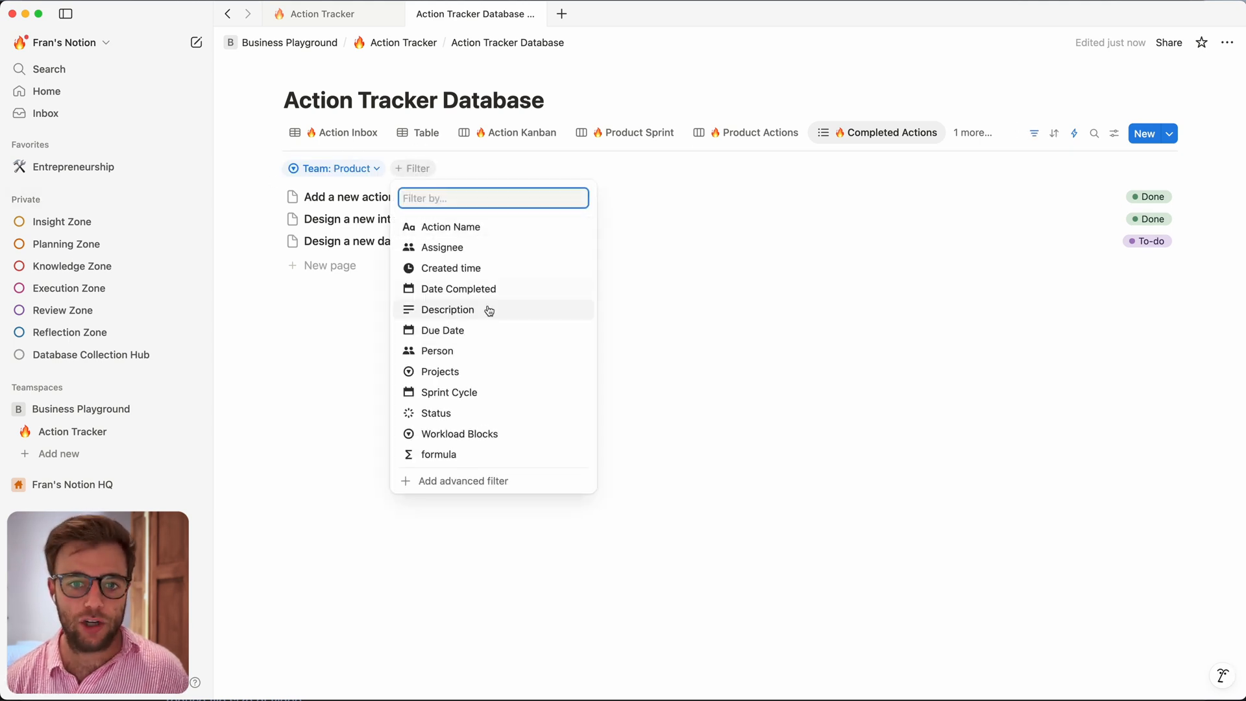
pyautogui.click(518, 290)
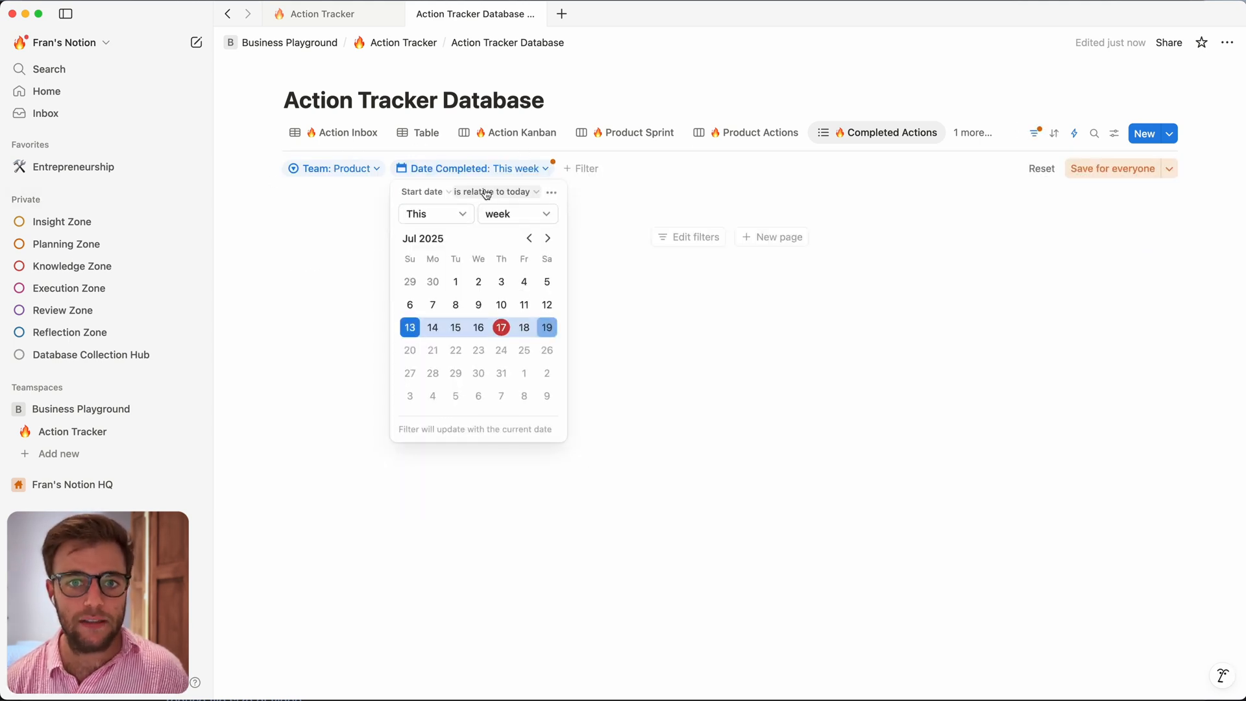
pyautogui.click(434, 213)
pyautogui.click(435, 236)
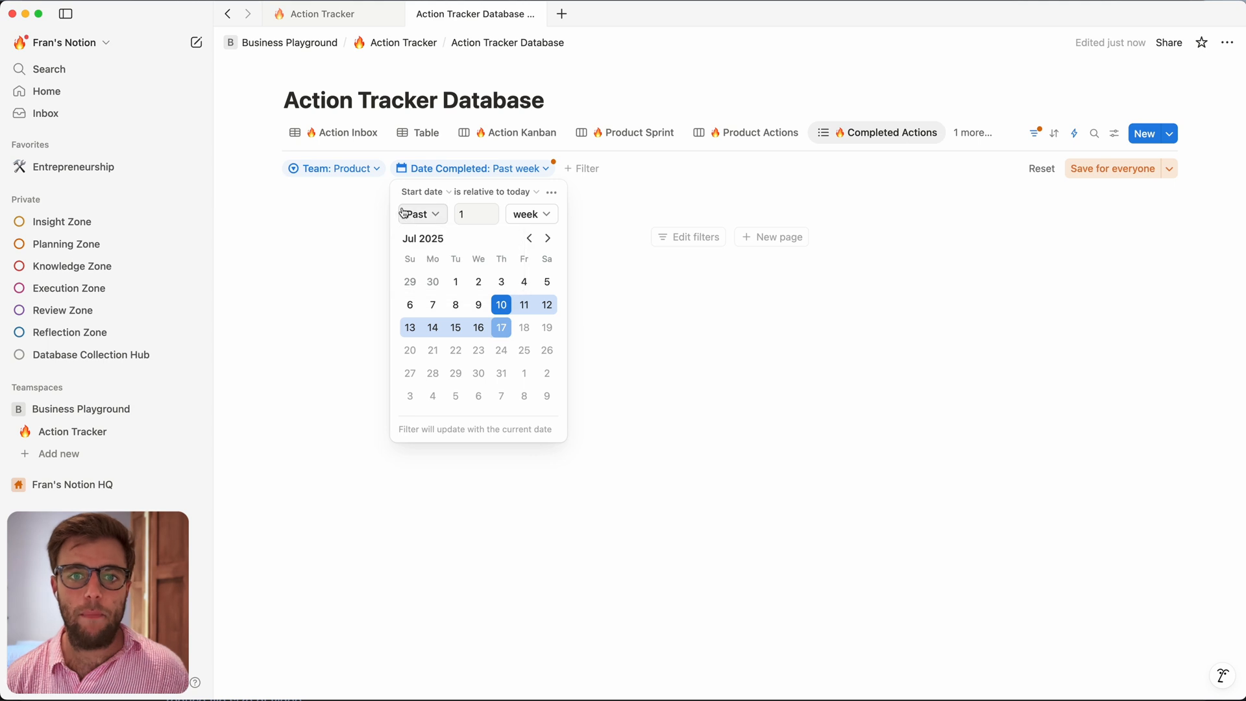
pyautogui.click(489, 211)
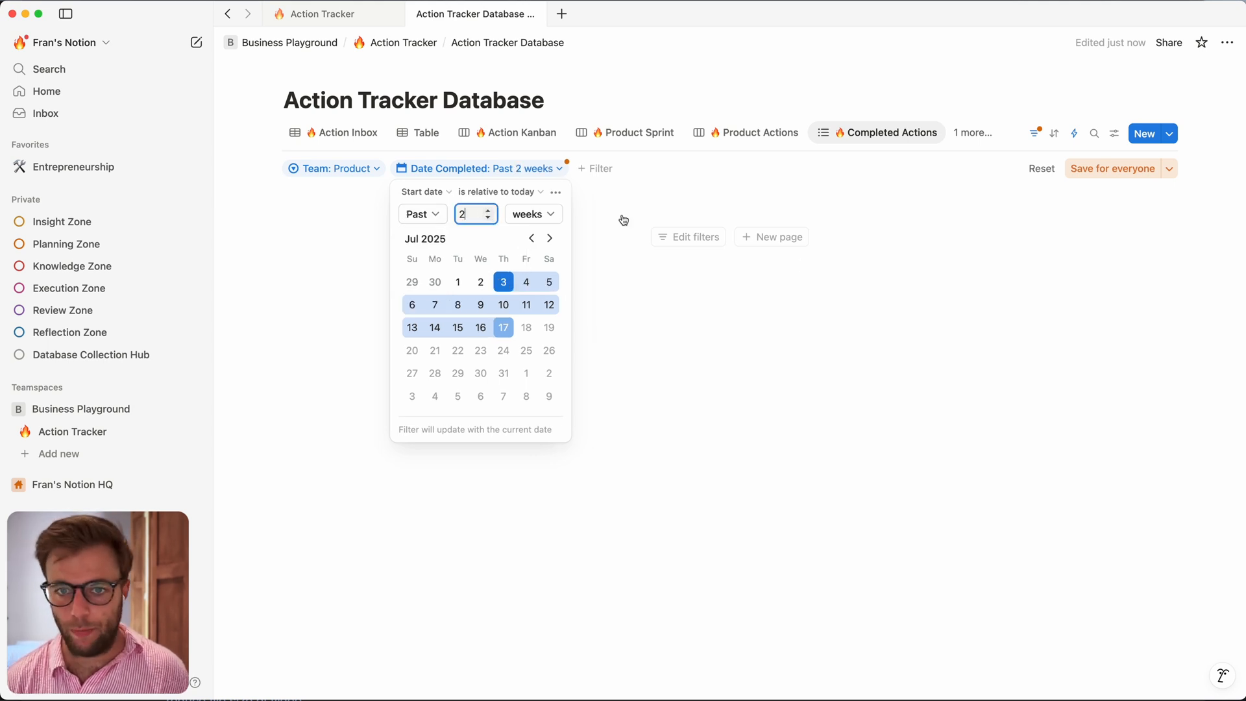
pyautogui.click(1124, 170)
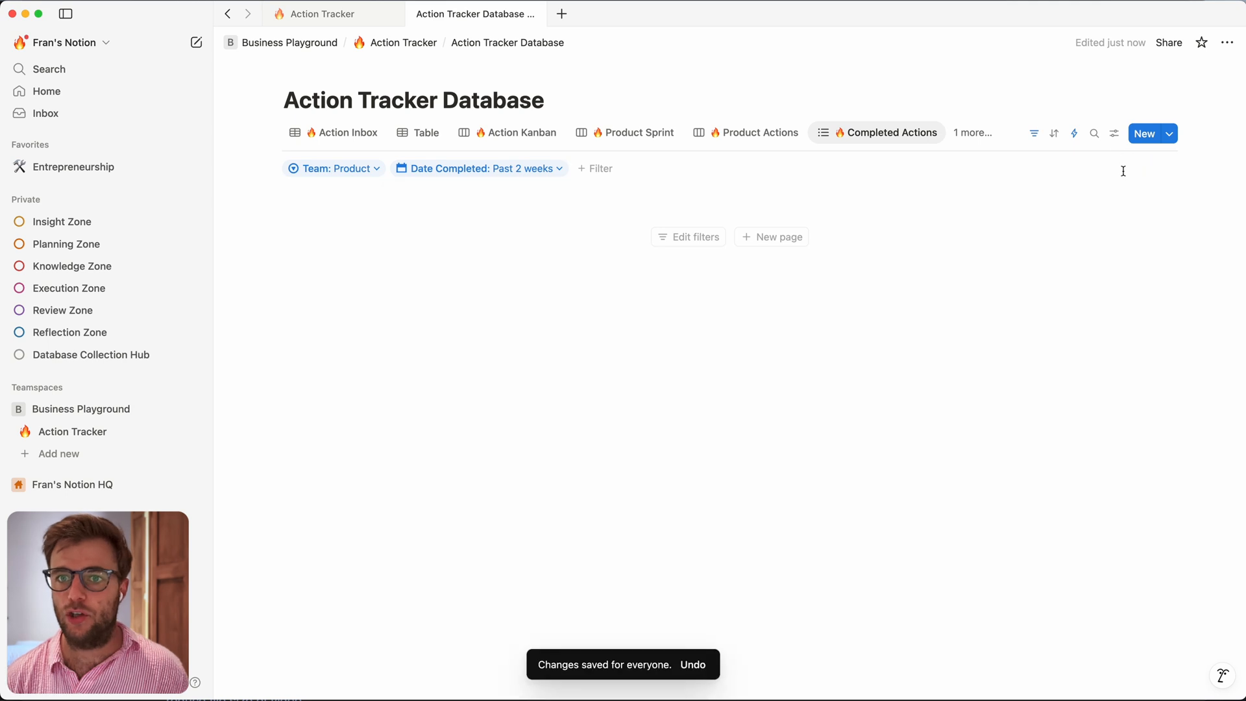
# Step: In the Product Actions board, move "Design a new interface" and "Add a new action" from Done back to In progress
pyautogui.click(744, 135)
pyautogui.moveTo(953, 197); pyautogui.dragTo(545, 195)
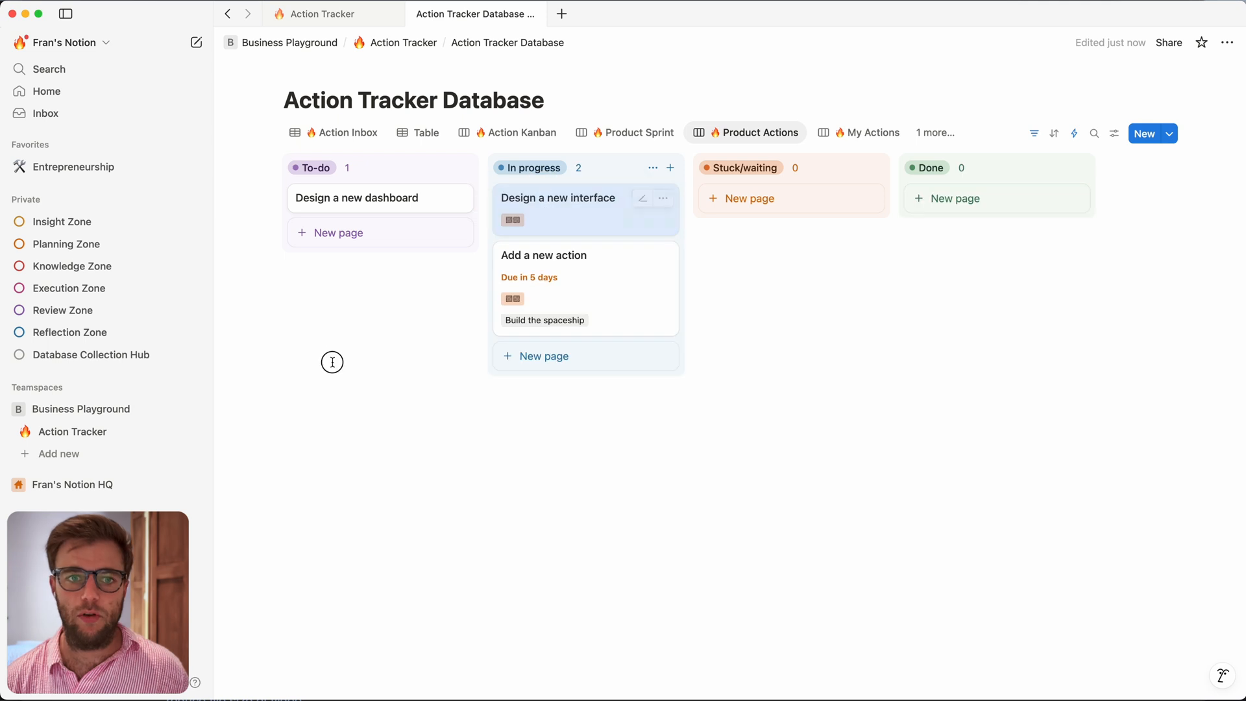
# Step: Move "Design a new dashboard", "Design a new interface" and "Add a new action" to Done in the Product Actions board
pyautogui.moveTo(337, 198); pyautogui.dragTo(937, 188)
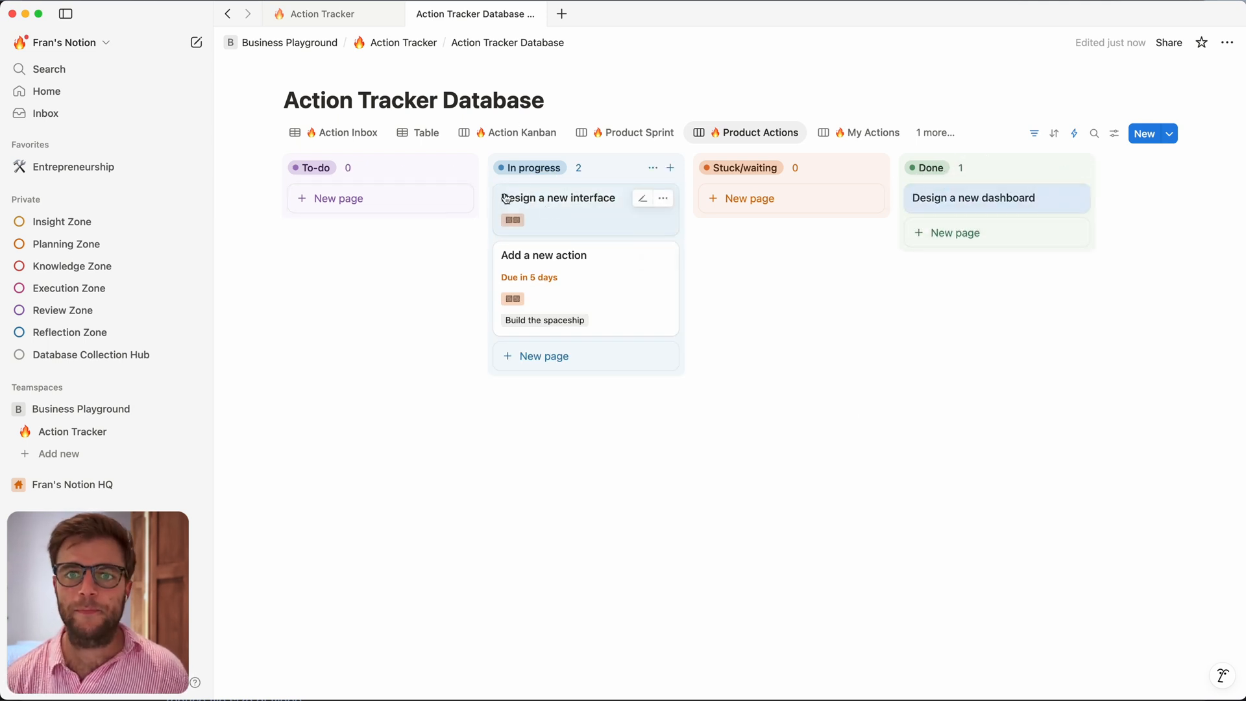
pyautogui.moveTo(506, 198); pyautogui.dragTo(950, 226)
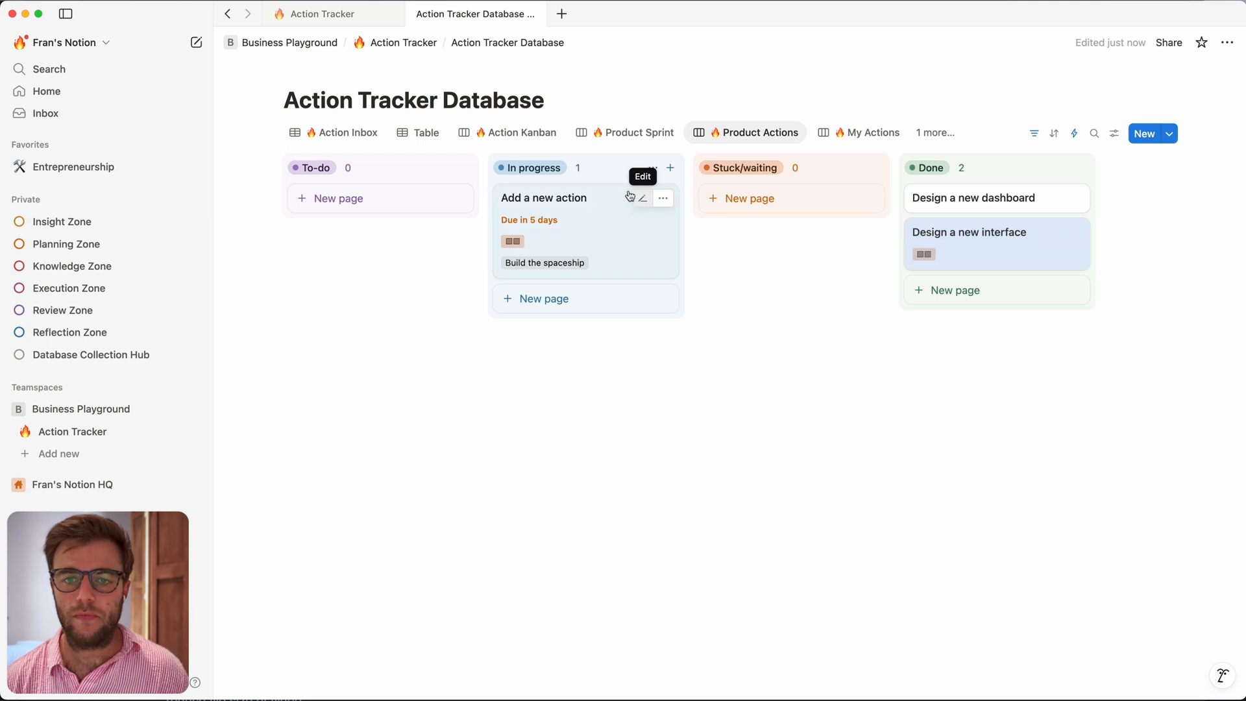
pyautogui.moveTo(629, 196); pyautogui.dragTo(961, 271)
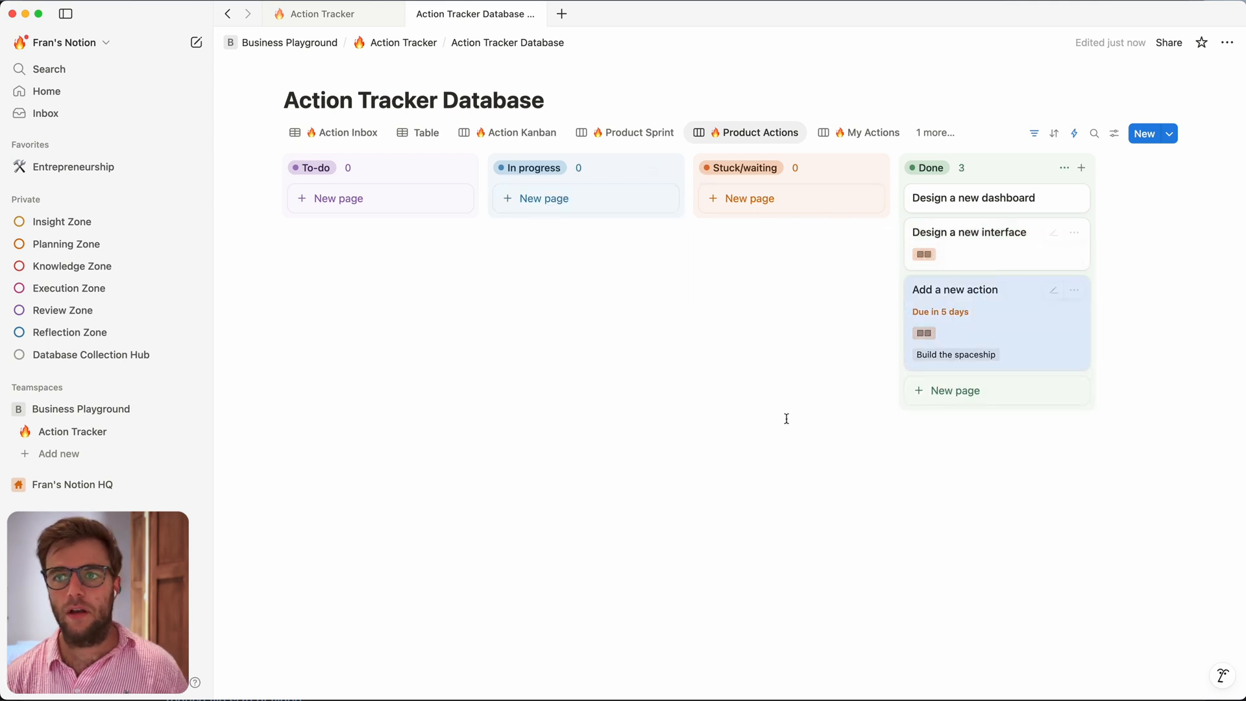
# Step: Review the filtered list in the Completed Actions view and collapse its filter bar
pyautogui.click(938, 132)
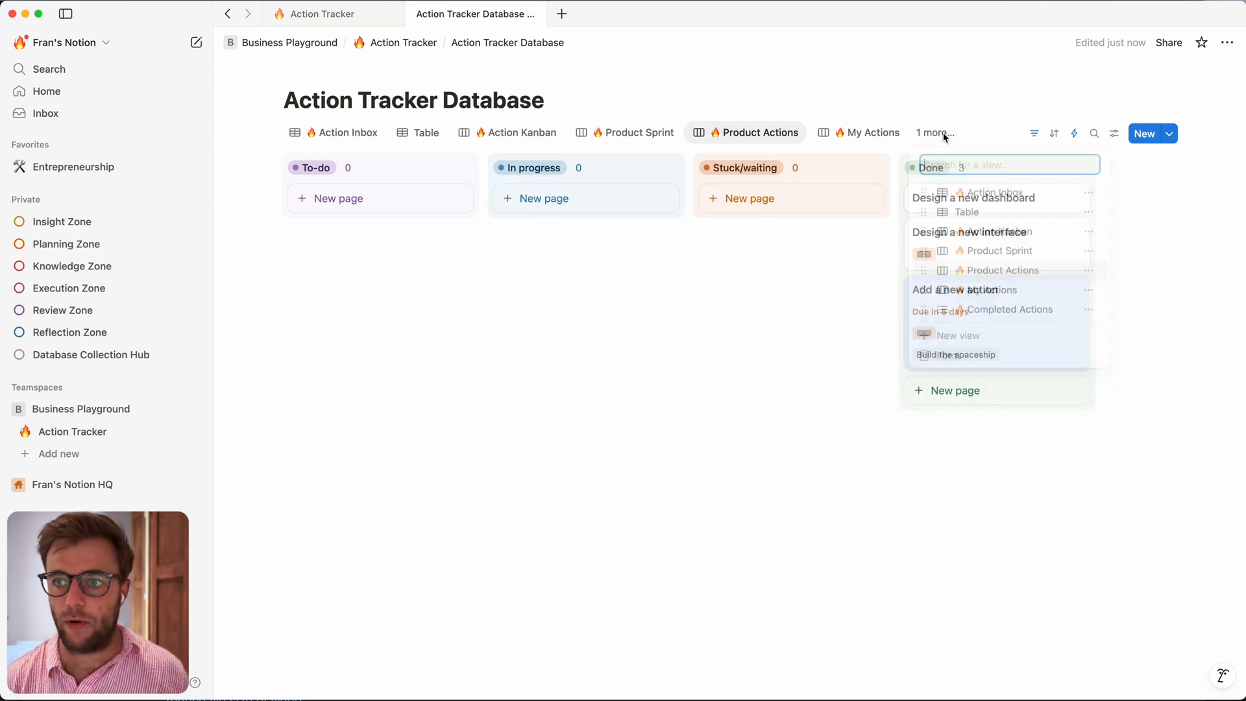
pyautogui.click(995, 312)
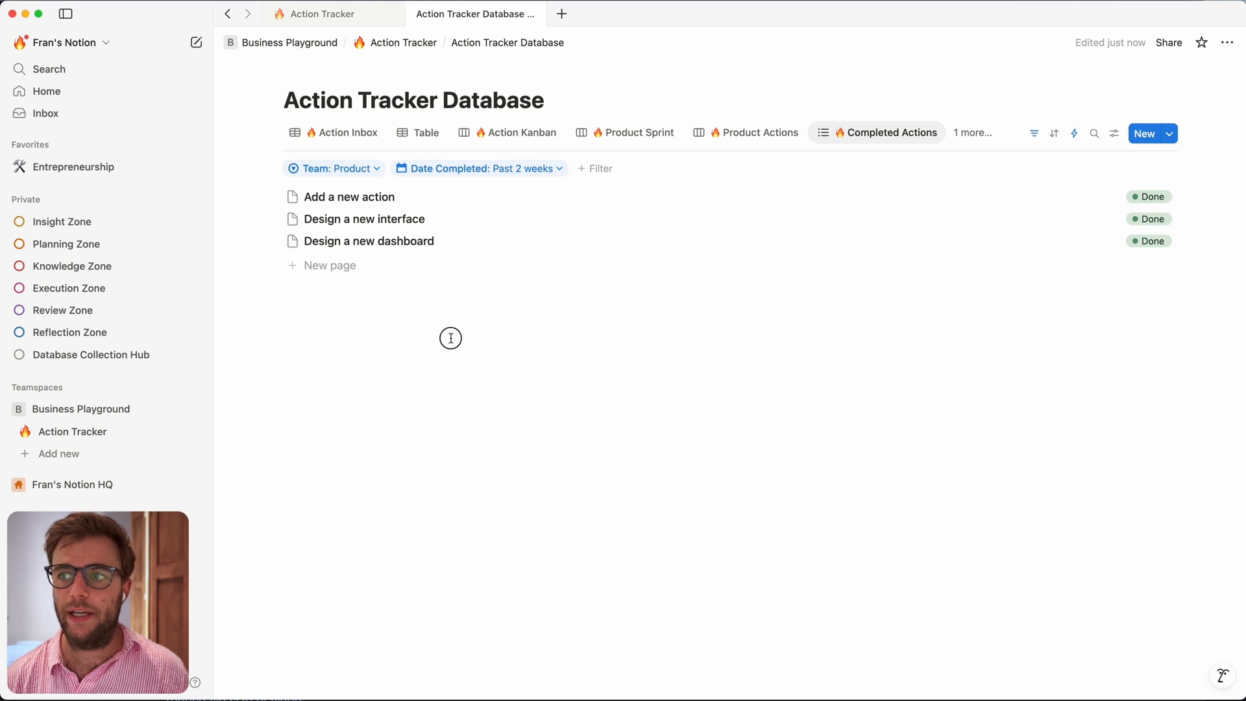
pyautogui.click(1034, 134)
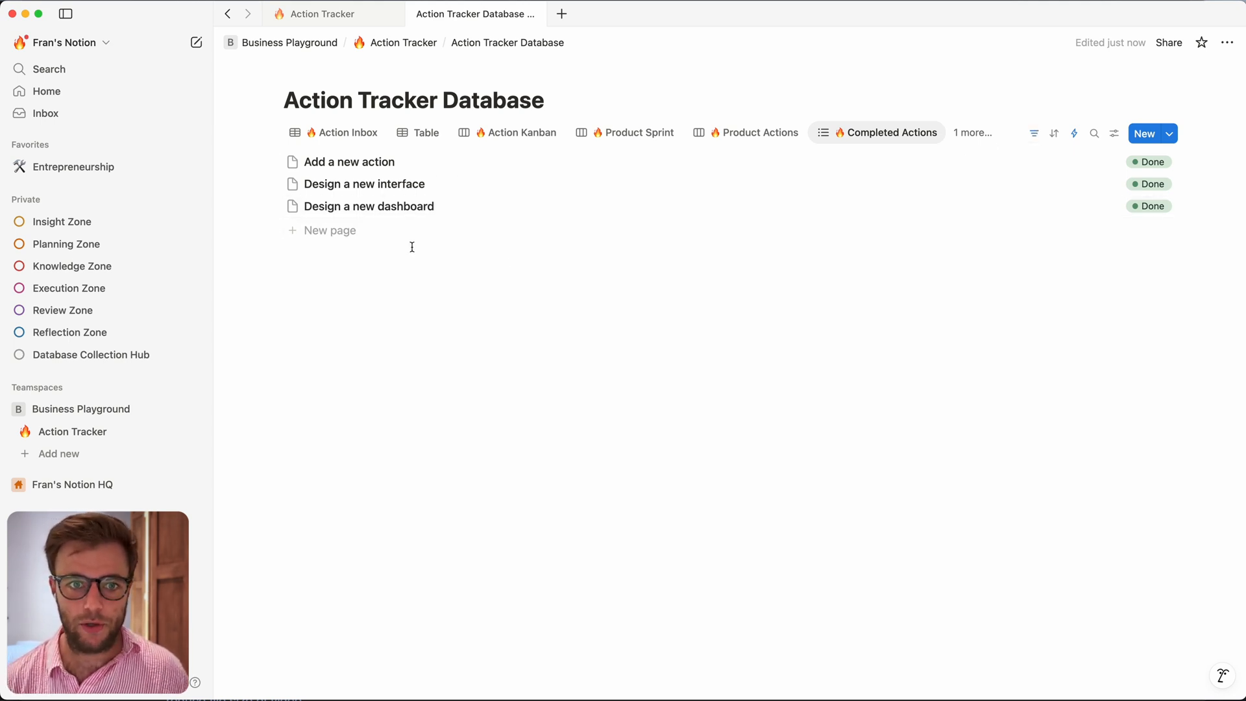
# Step: On the Action Tracker page, check off "Automation for completed date" and "Past sprint cycle view" in the Review checklist
pyautogui.click(318, 15)
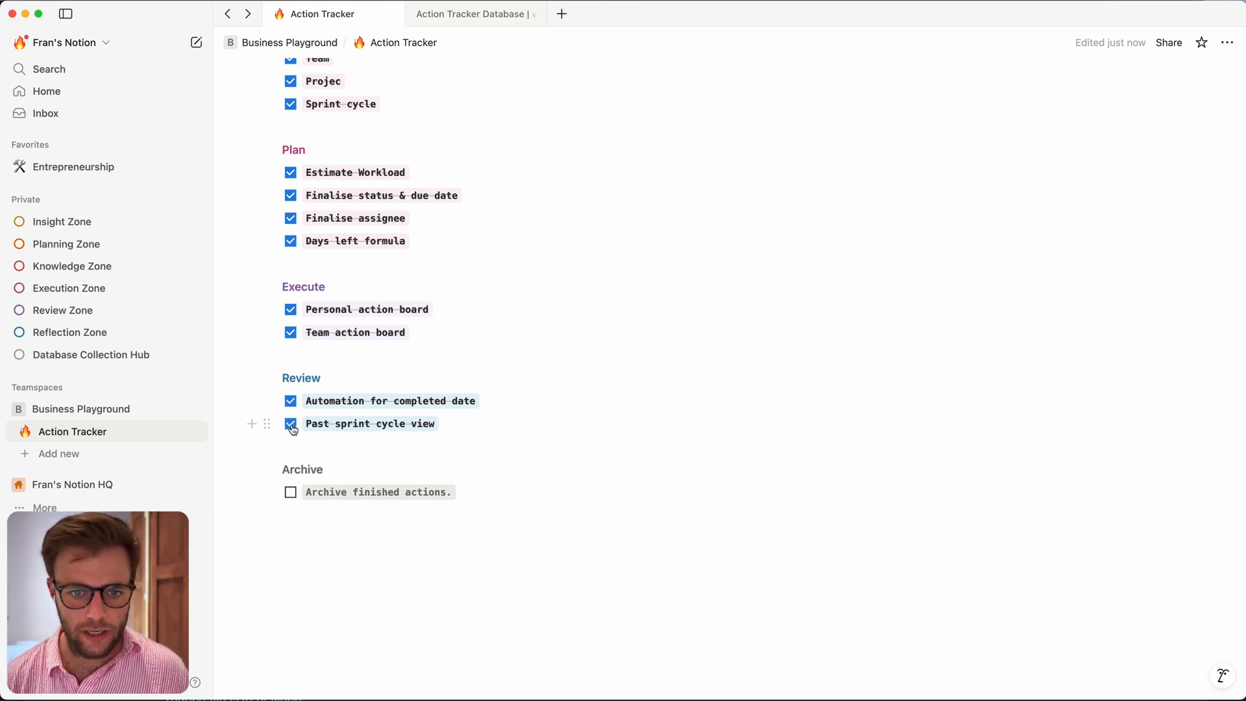
pyautogui.scroll(5, 292, 428)
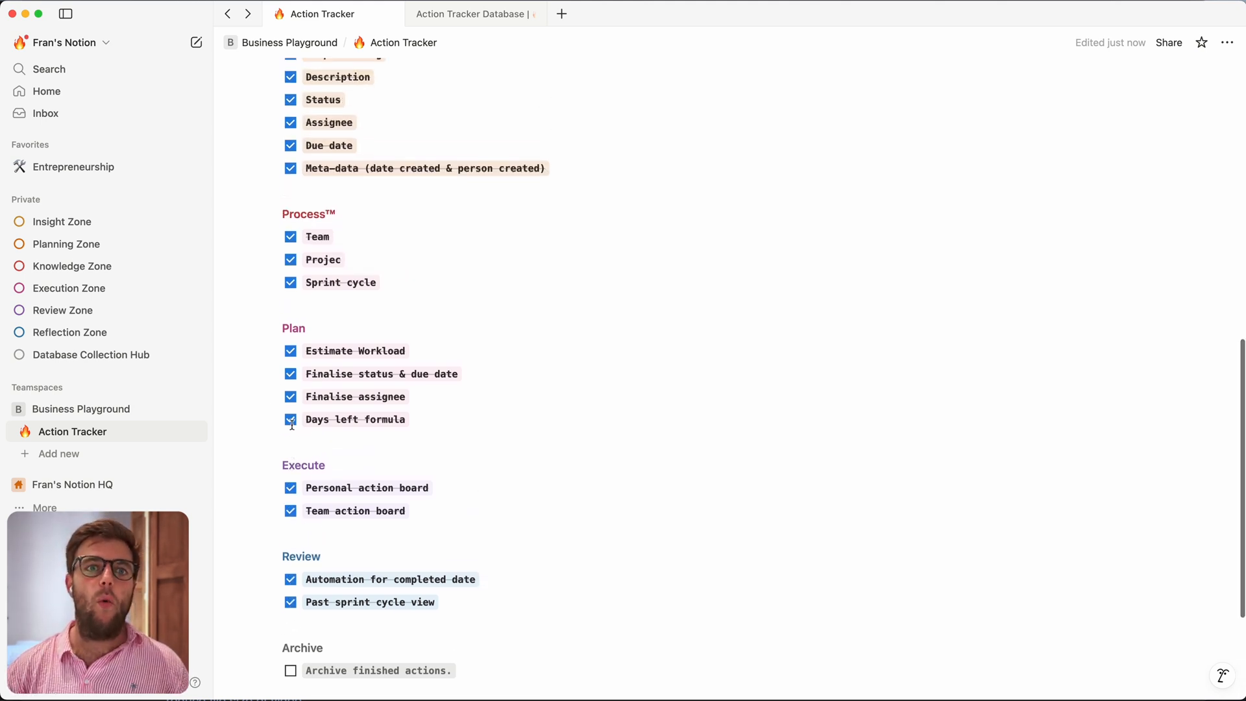
pyautogui.scroll(-5, 292, 425)
pyautogui.scroll(1, 409, 103)
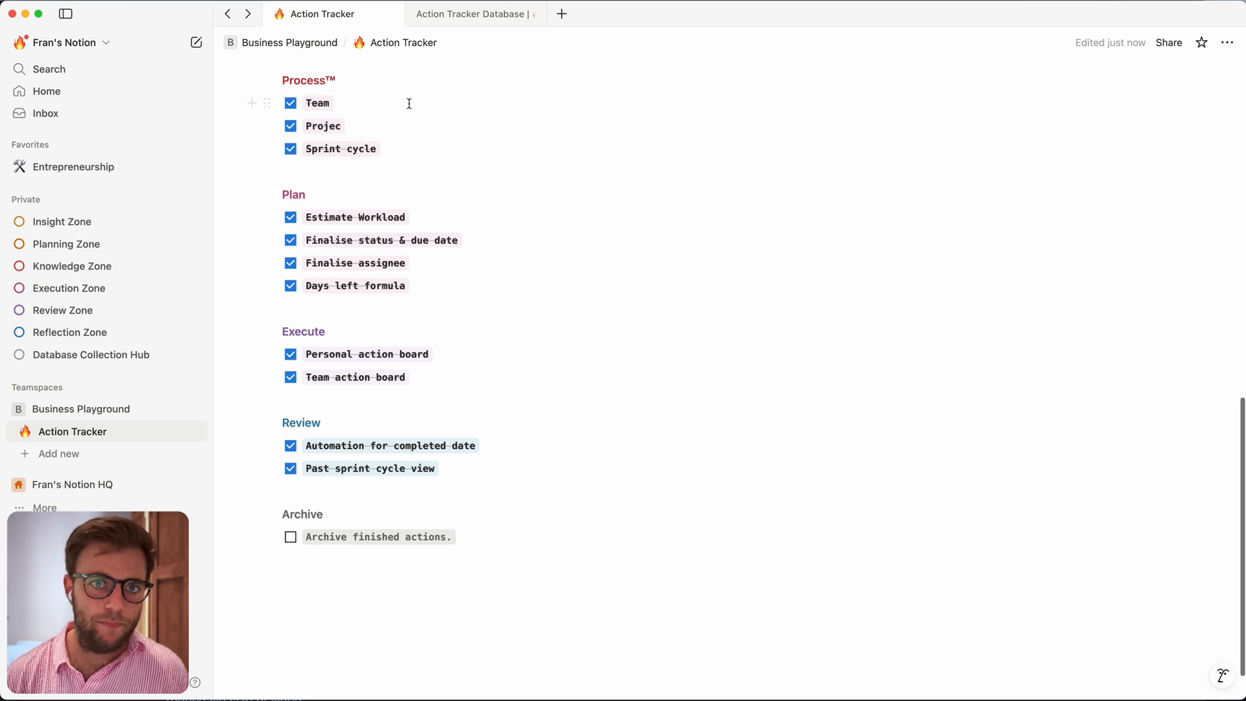
# Step: Set the status of all three actions in the Completed Actions view to Archived in one bulk edit
pyautogui.hotkey('ctrl', 'Tab')
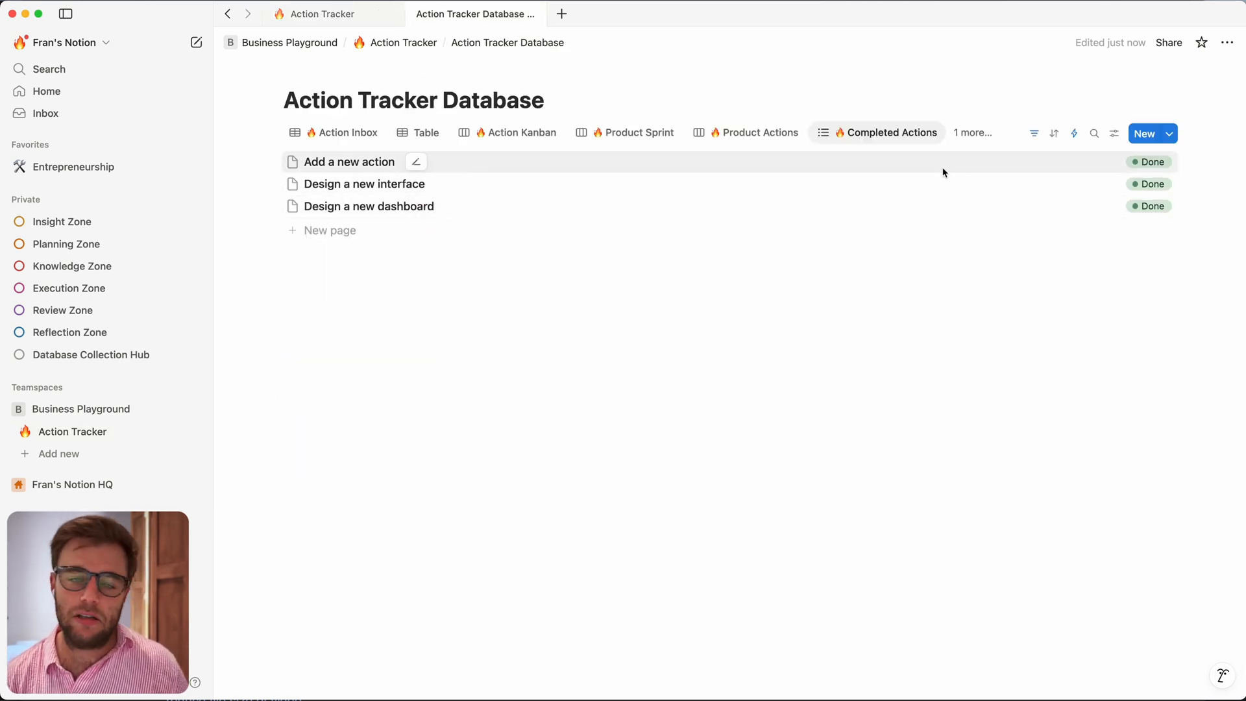
pyautogui.moveTo(225, 157); pyautogui.dragTo(393, 207)
pyautogui.click(274, 161)
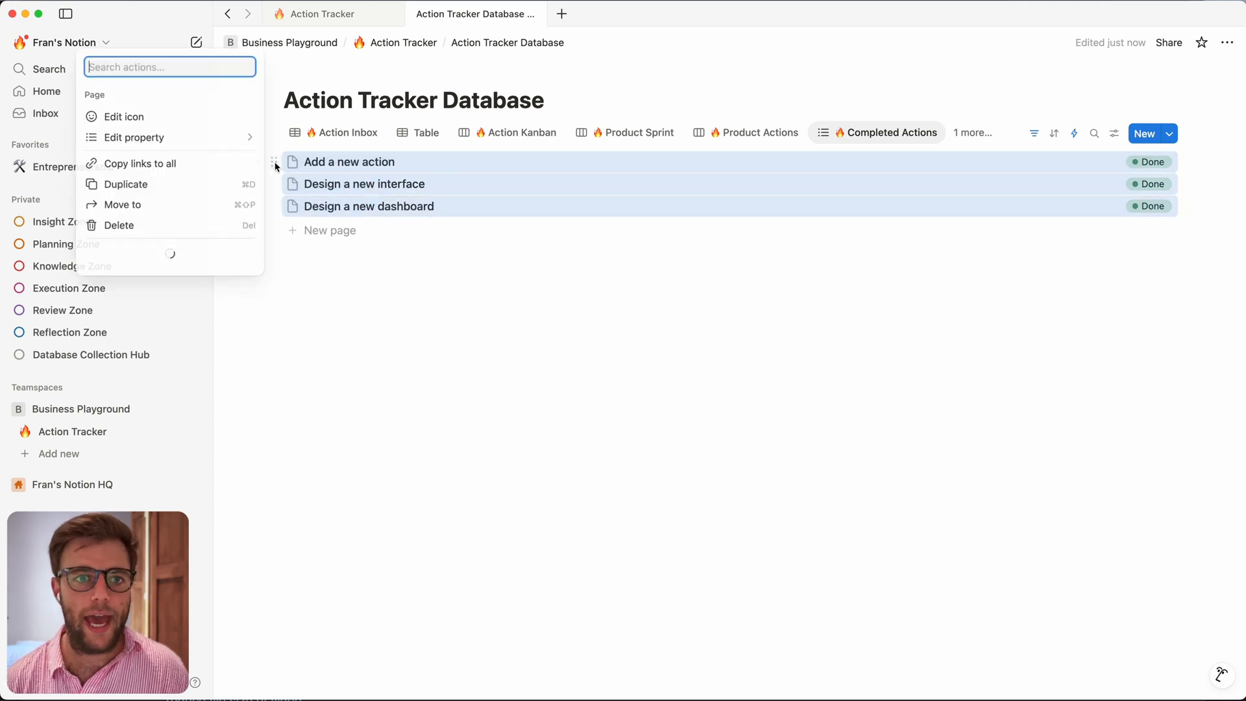
pyautogui.moveTo(199, 142)
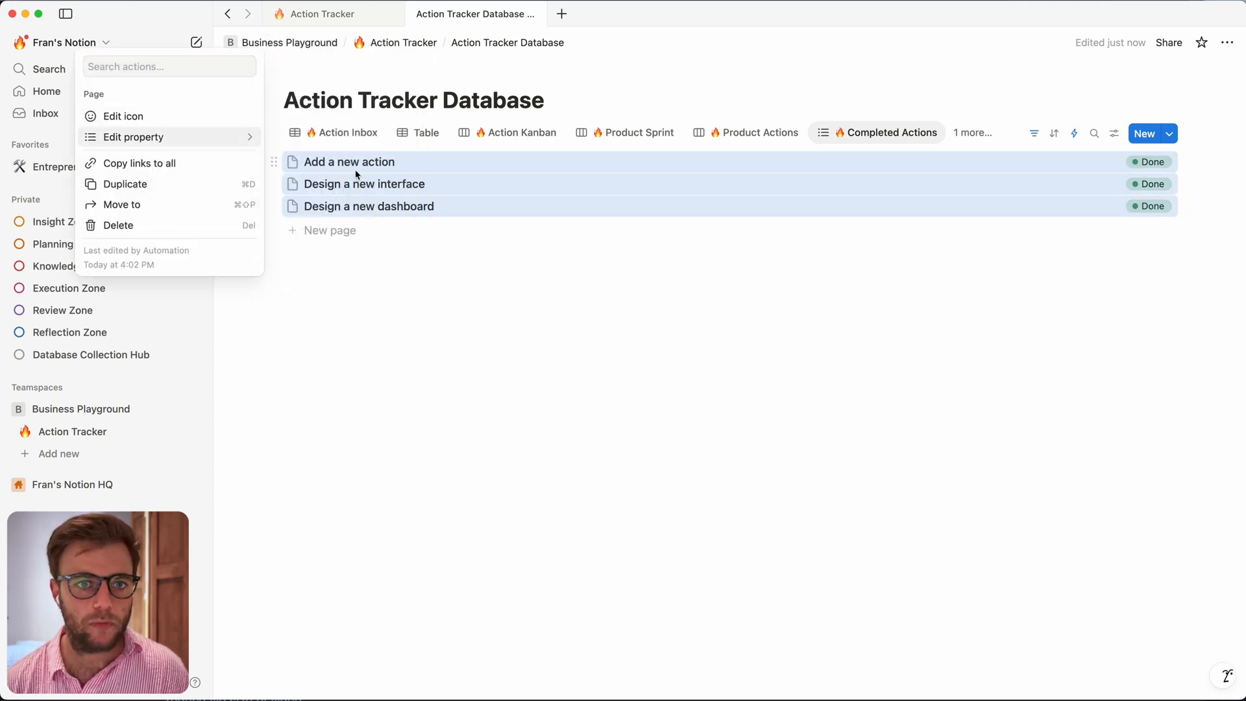
pyautogui.moveTo(239, 142)
pyautogui.click(318, 214)
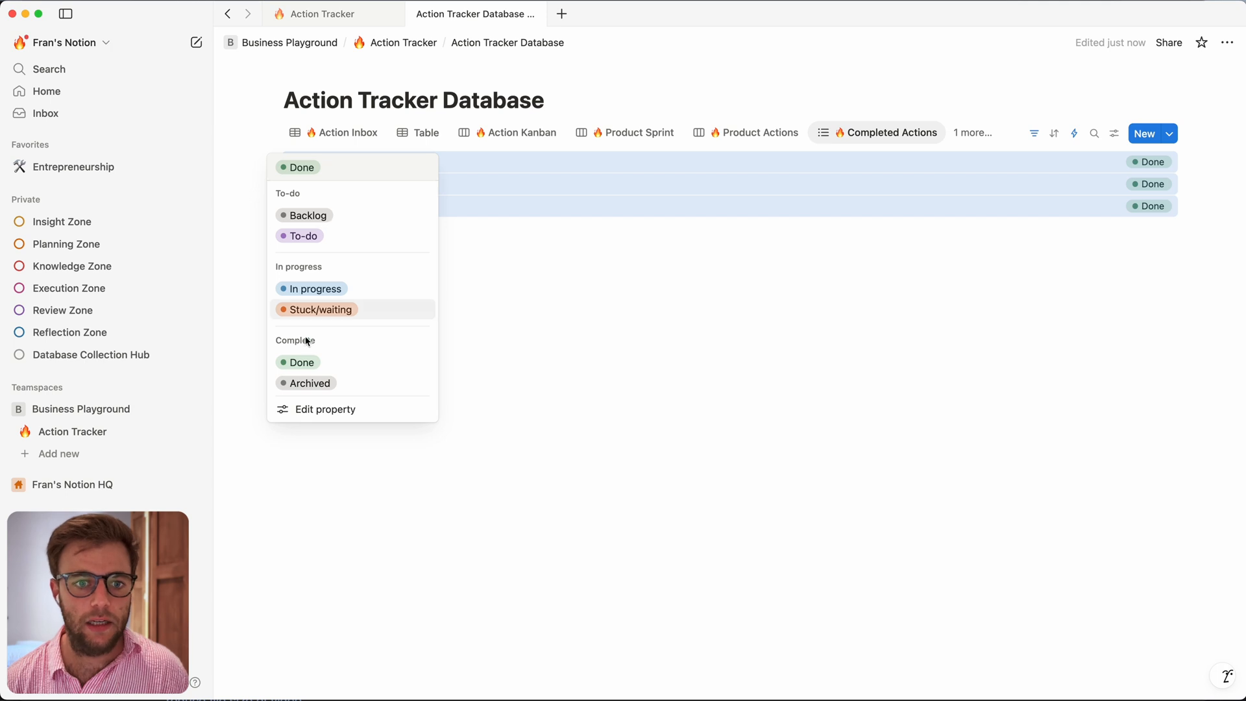
pyautogui.click(307, 383)
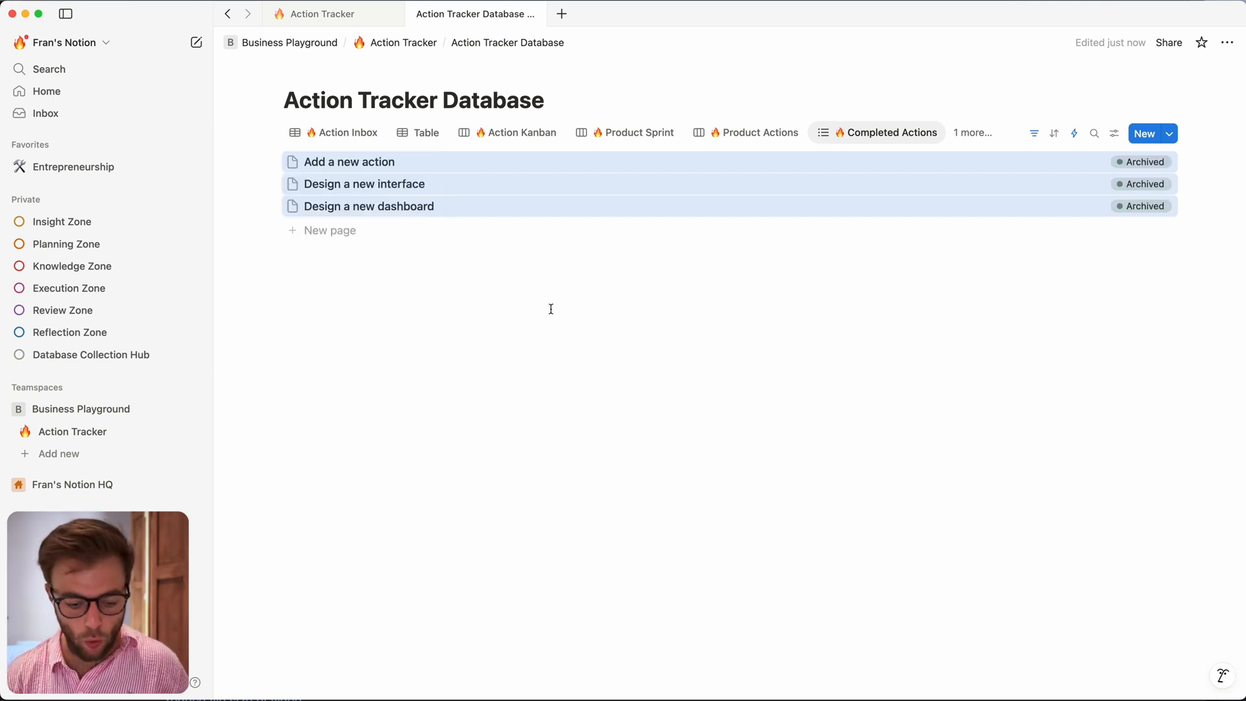
# Step: Undo the bulk status change to Archived and return to the database's Table view
pyautogui.press('super+z')
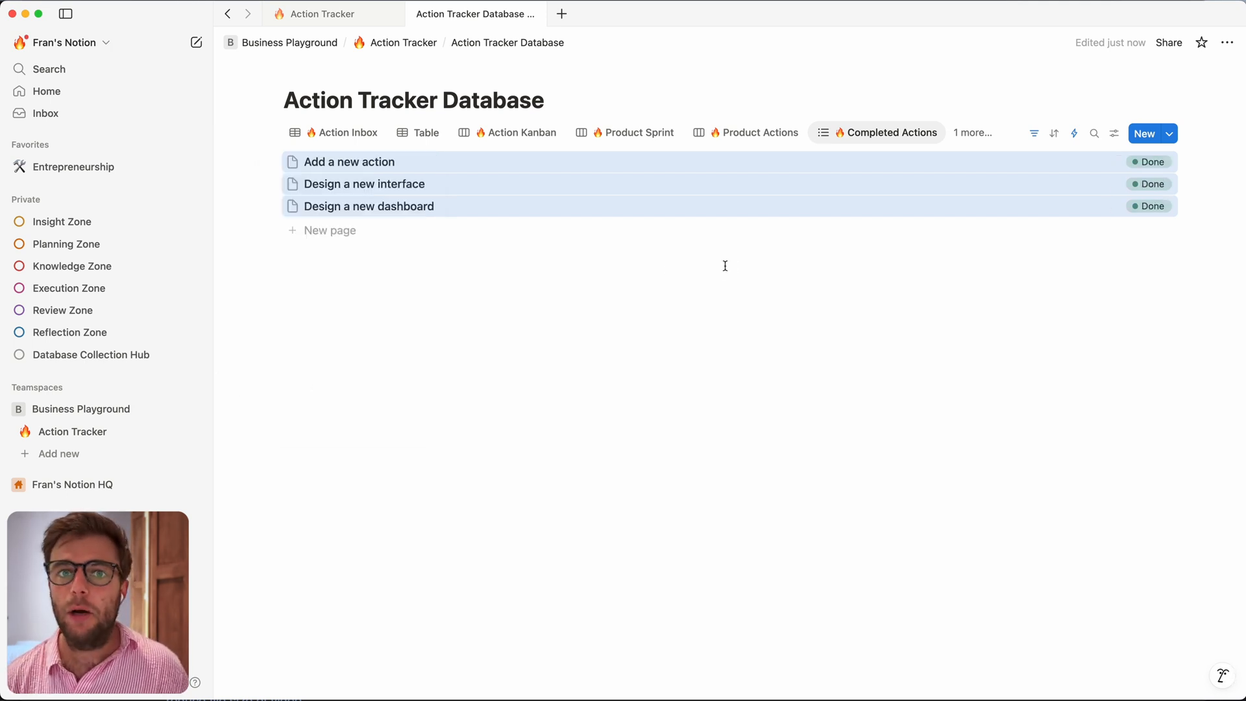
pyautogui.press('Escape')
pyautogui.press('super+bracketleft')
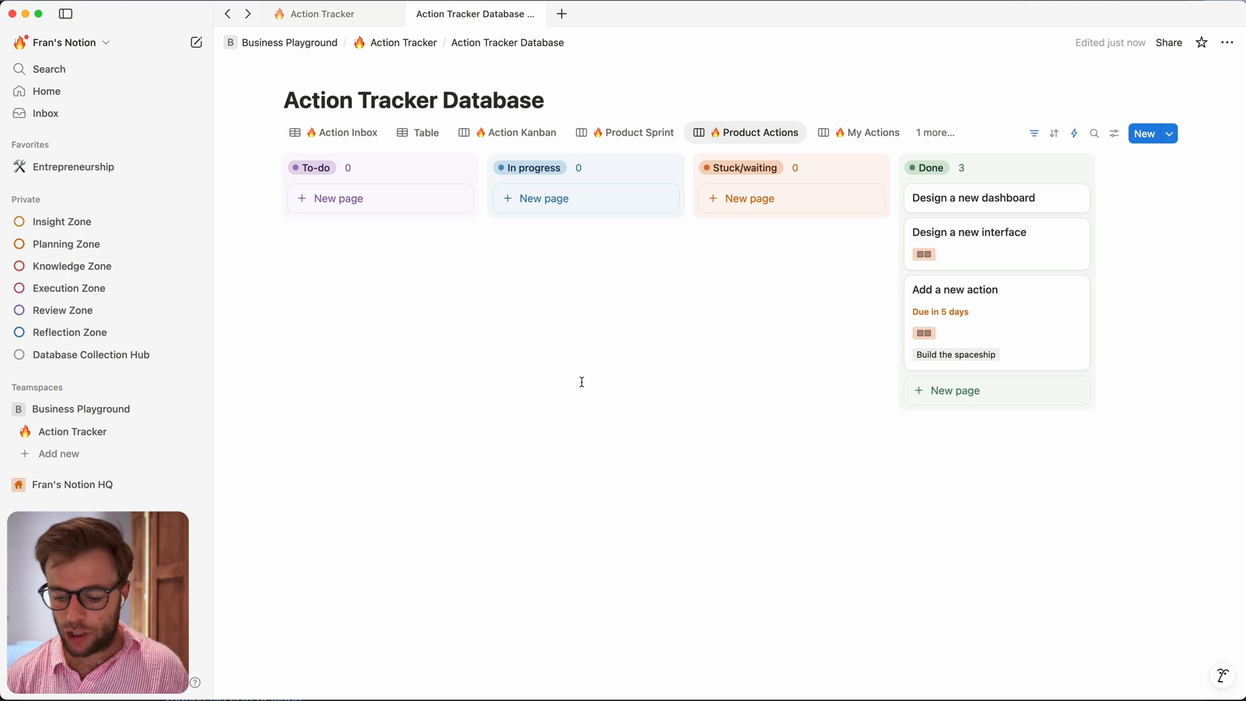
pyautogui.press('super+bracketleft')
pyautogui.press('super+bracketleft')
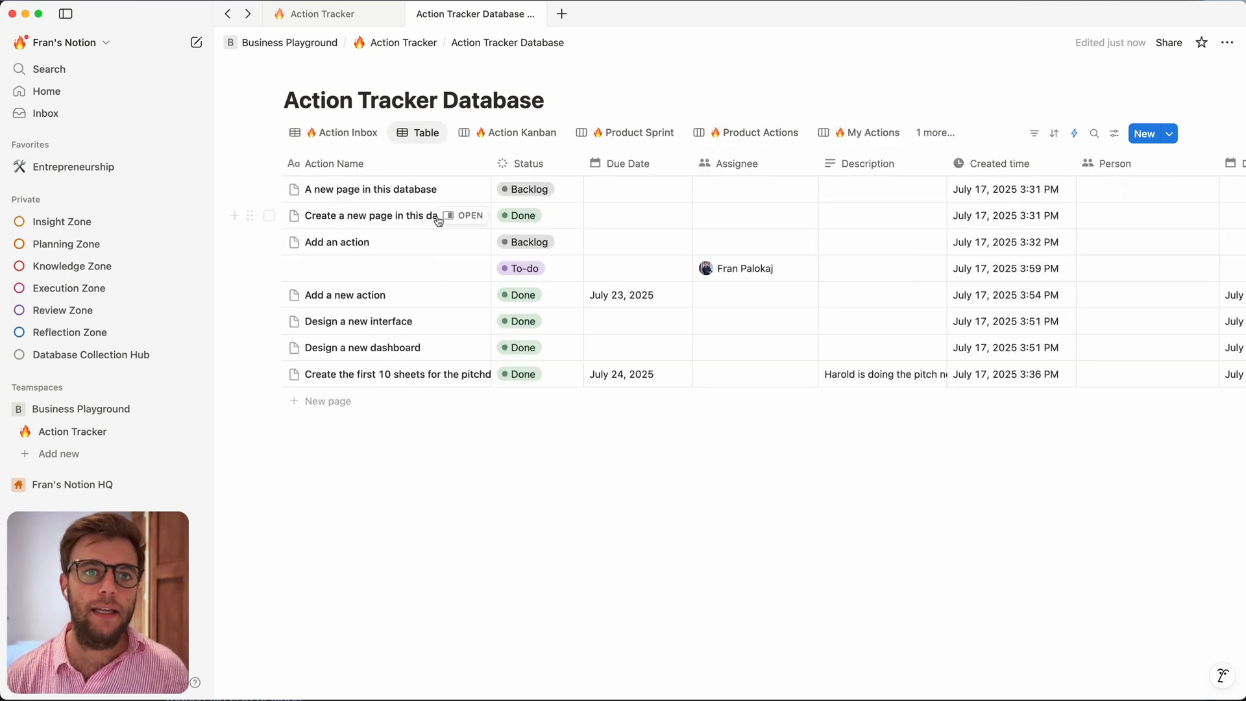
# Step: Insert a new button block below "Archive finished actions." on the Action Tracker page
pyautogui.hotkey('ctrl', 'Tab')
pyautogui.scroll(-1, 393, 508)
pyautogui.click(393, 508)
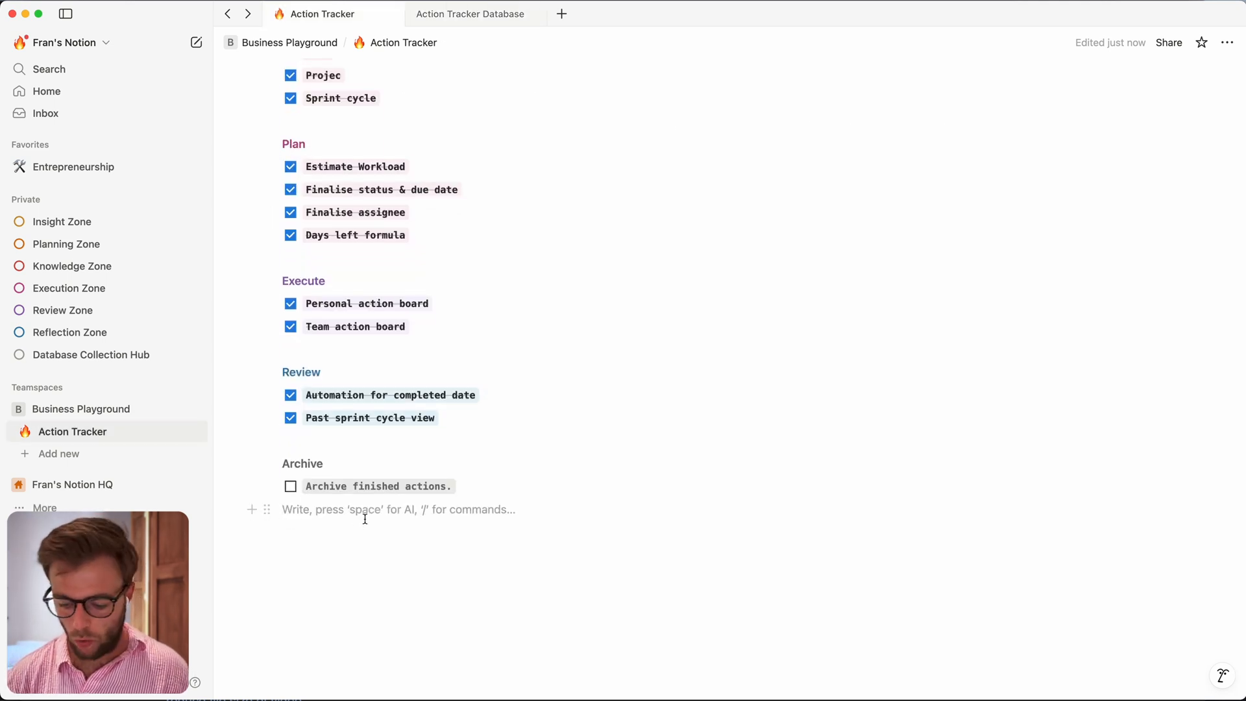
pyautogui.write('/butto')
pyautogui.press('Return')
pyautogui.scroll(-5, 346, 245)
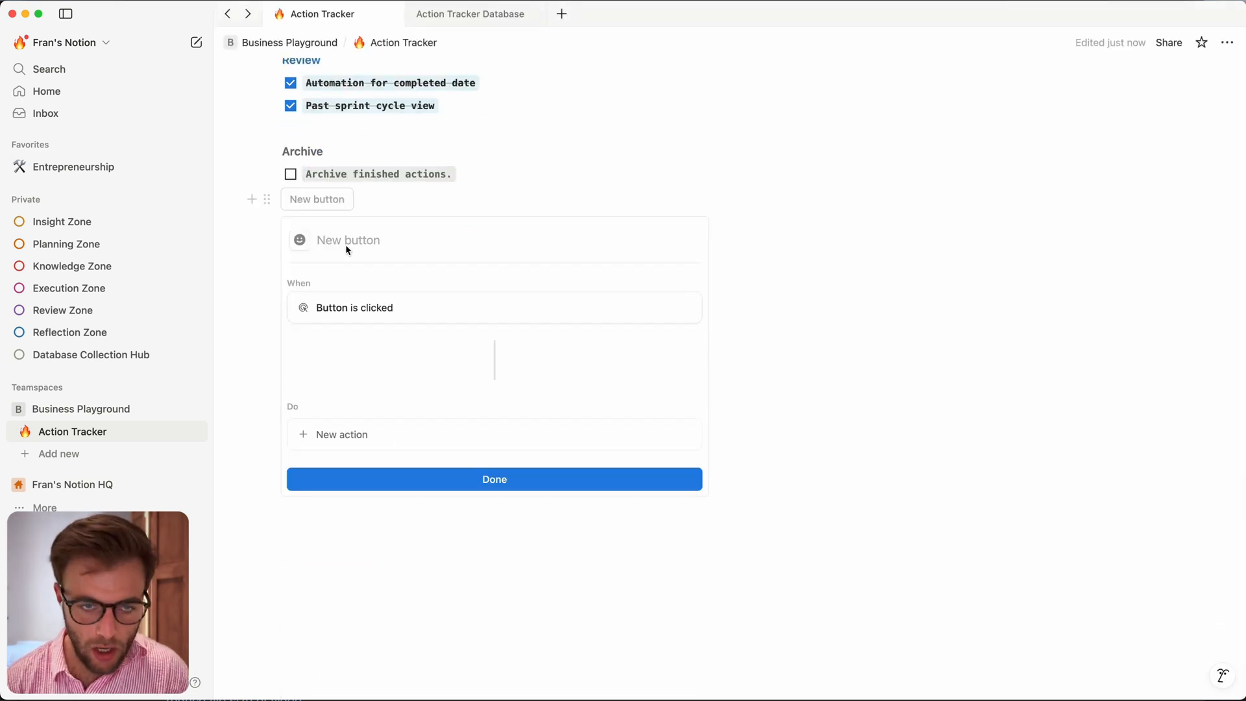
# Step: Name the new button "Archive Actions" and give it the fire emoji as its icon
pyautogui.click(345, 243)
pyautogui.write('Arc')
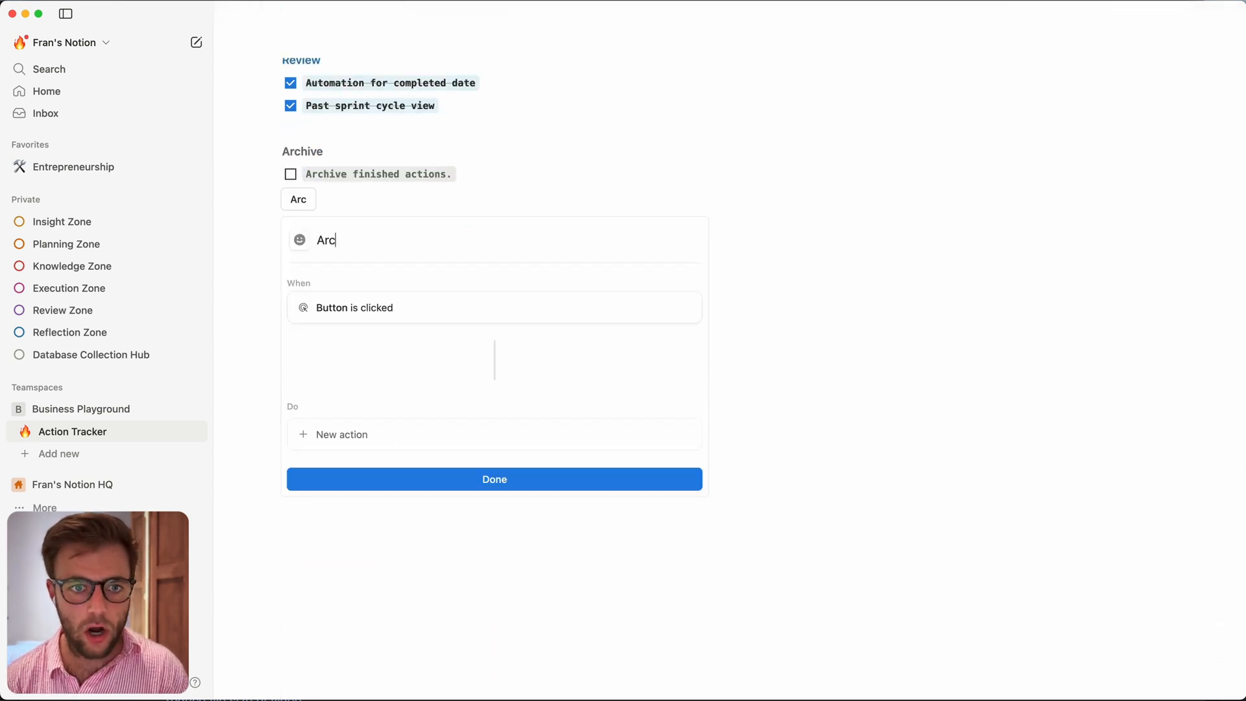
pyautogui.write('hive Actions')
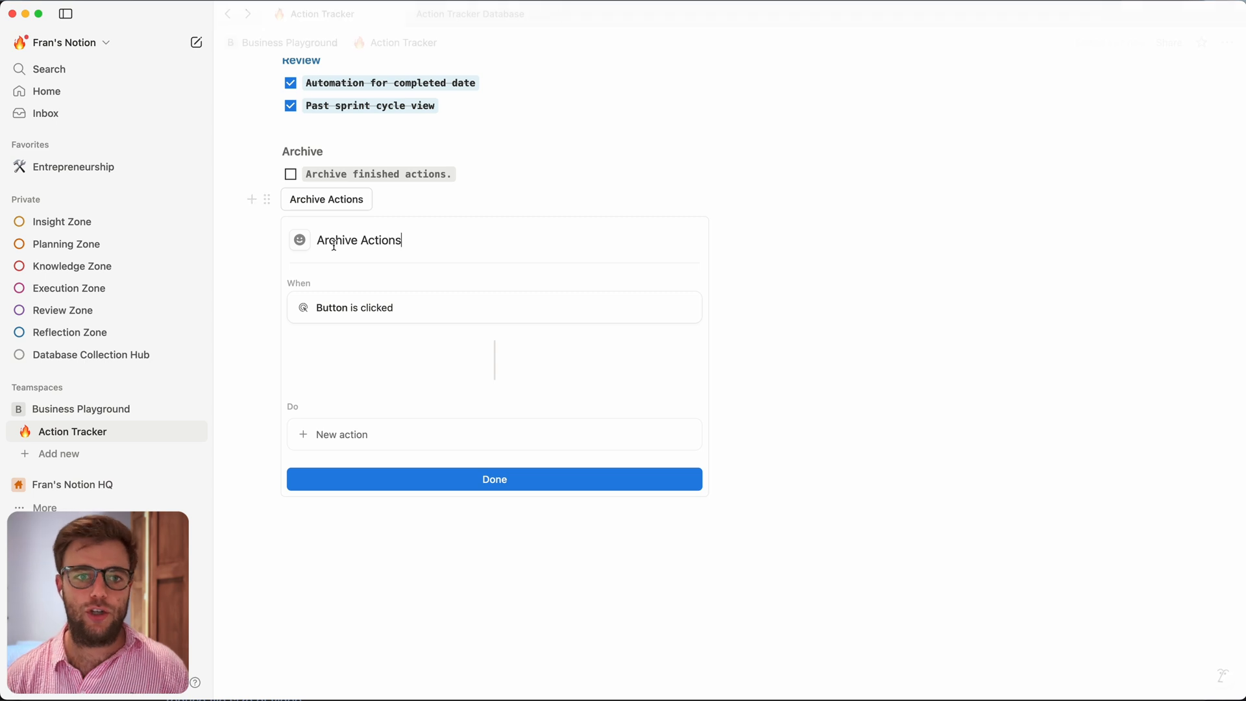
pyautogui.click(299, 246)
pyautogui.click(208, 272)
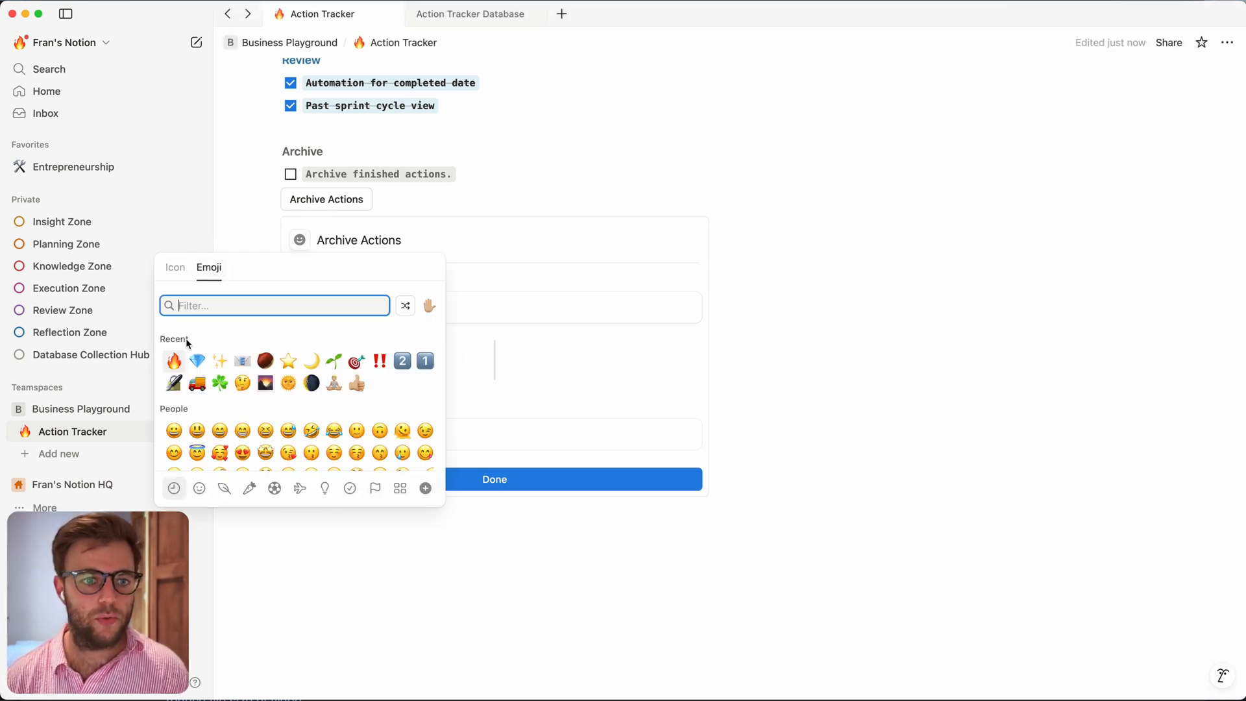
pyautogui.click(174, 360)
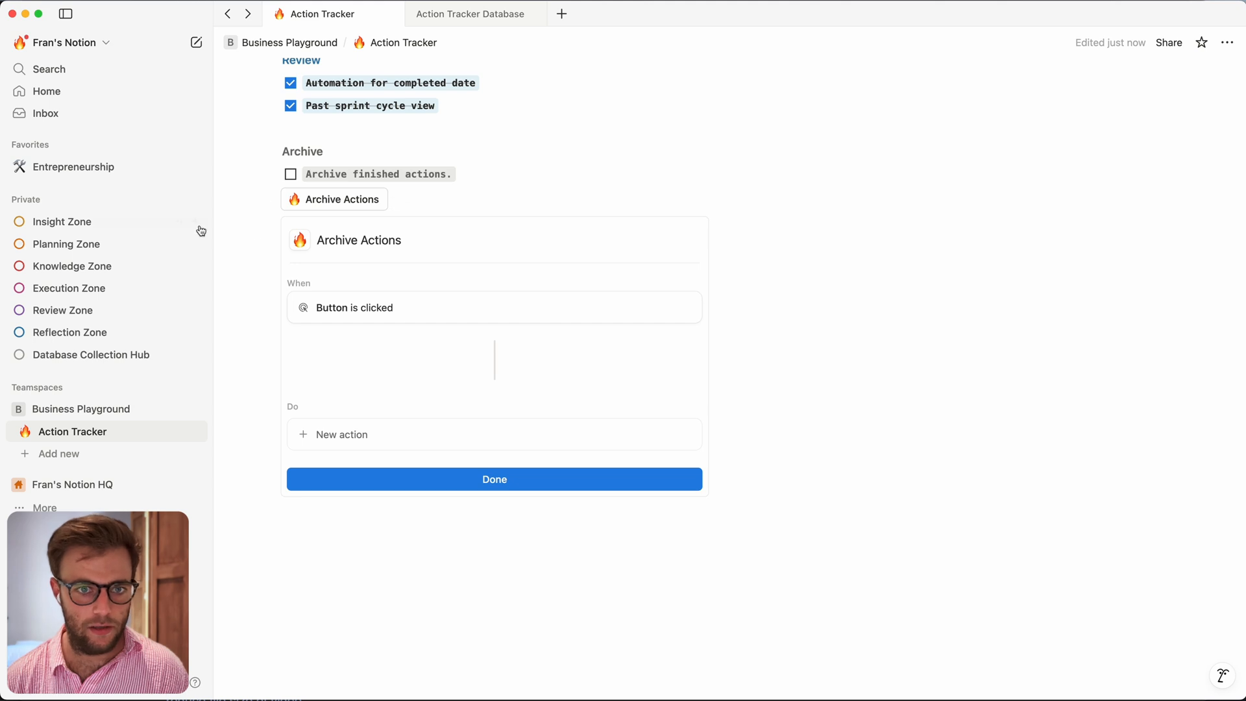
# Step: Add an action to the button that edits pages in the Action Tracker Database
pyautogui.click(355, 436)
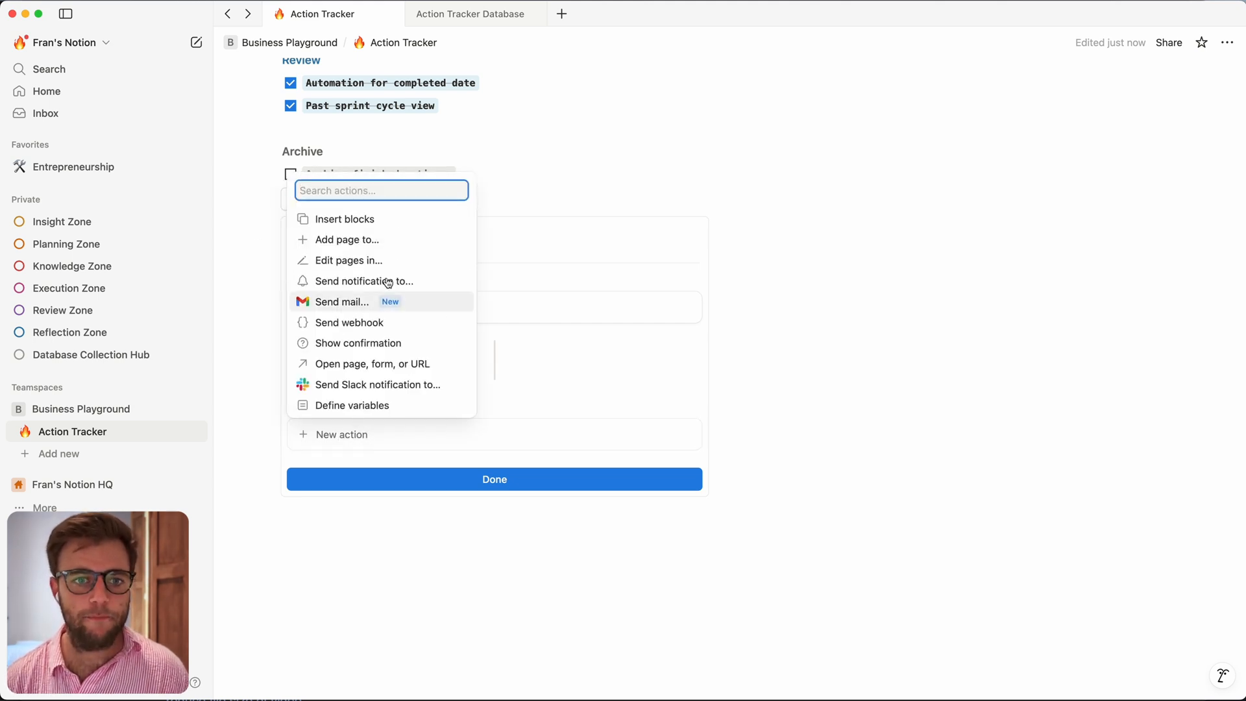
pyautogui.click(368, 261)
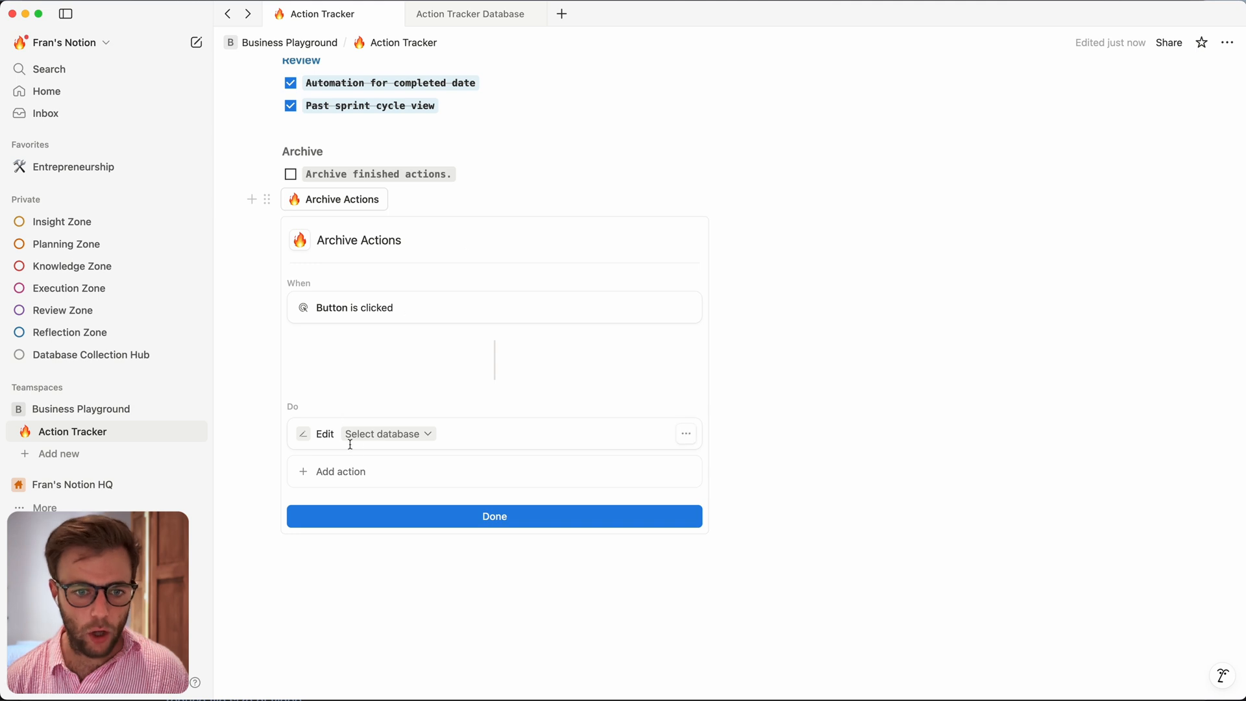
pyautogui.click(391, 434)
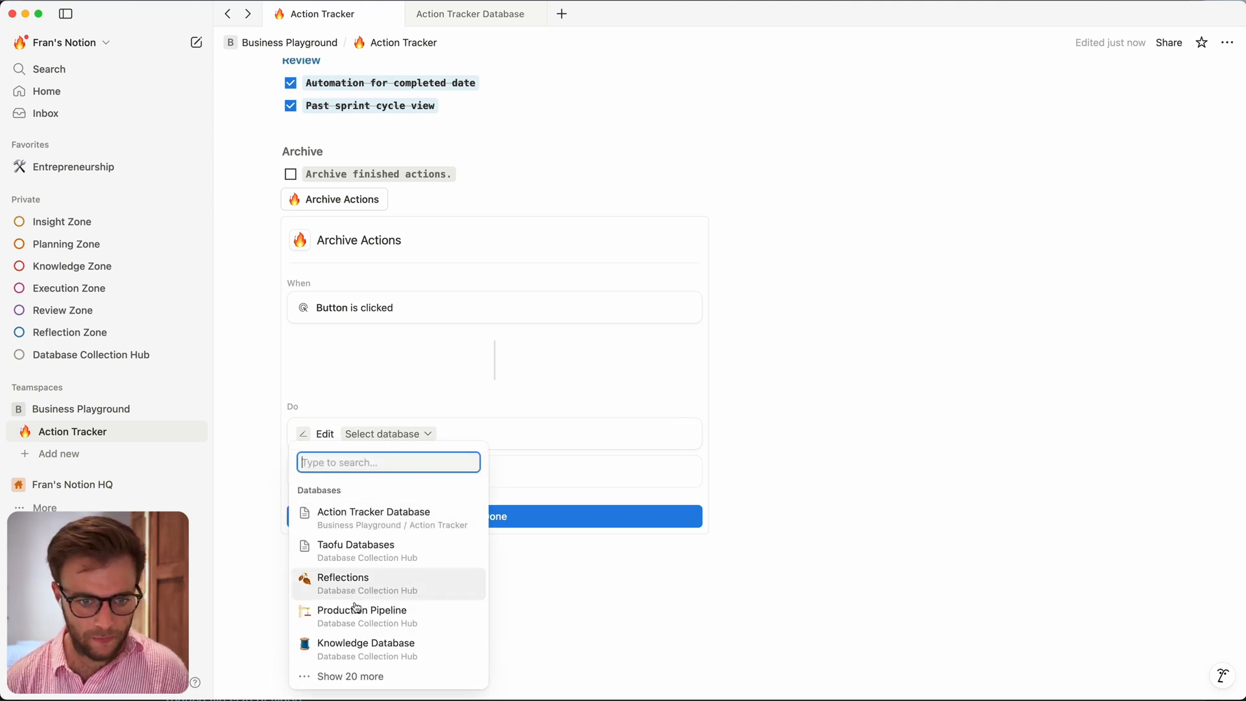
pyautogui.click(364, 512)
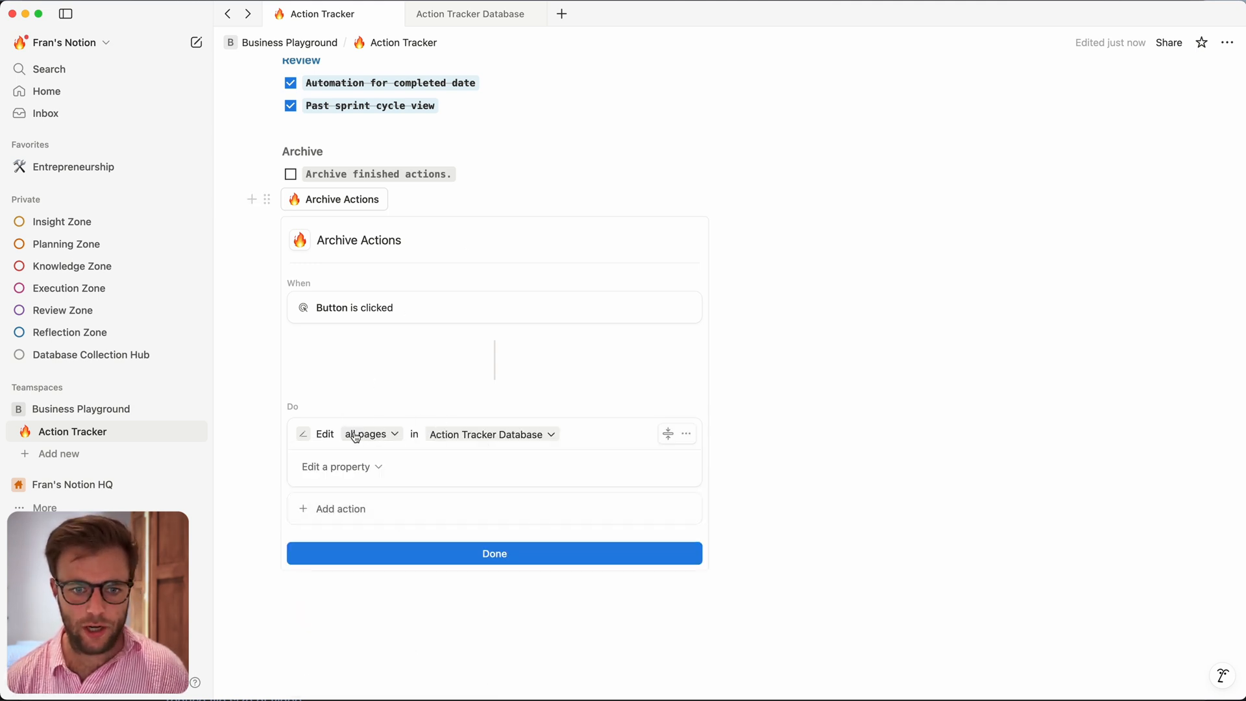
# Step: Limit the button's edit action to pages whose Status is Done
pyautogui.click(387, 435)
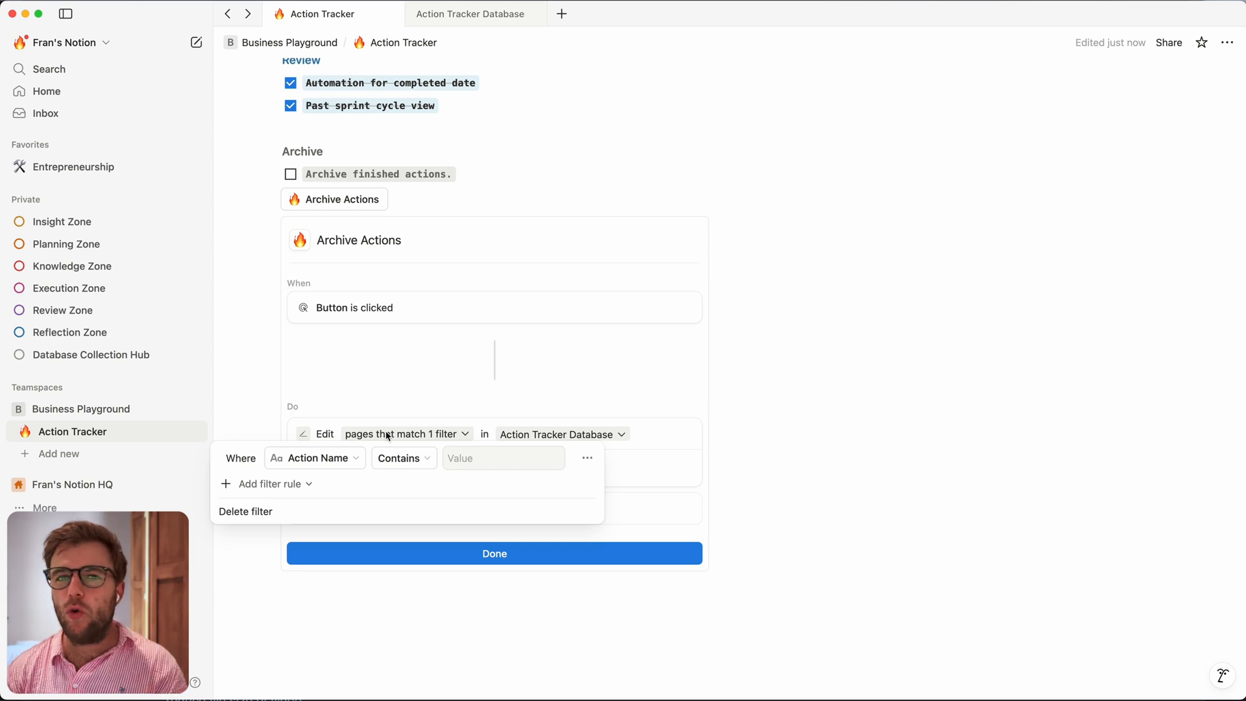
pyautogui.click(333, 464)
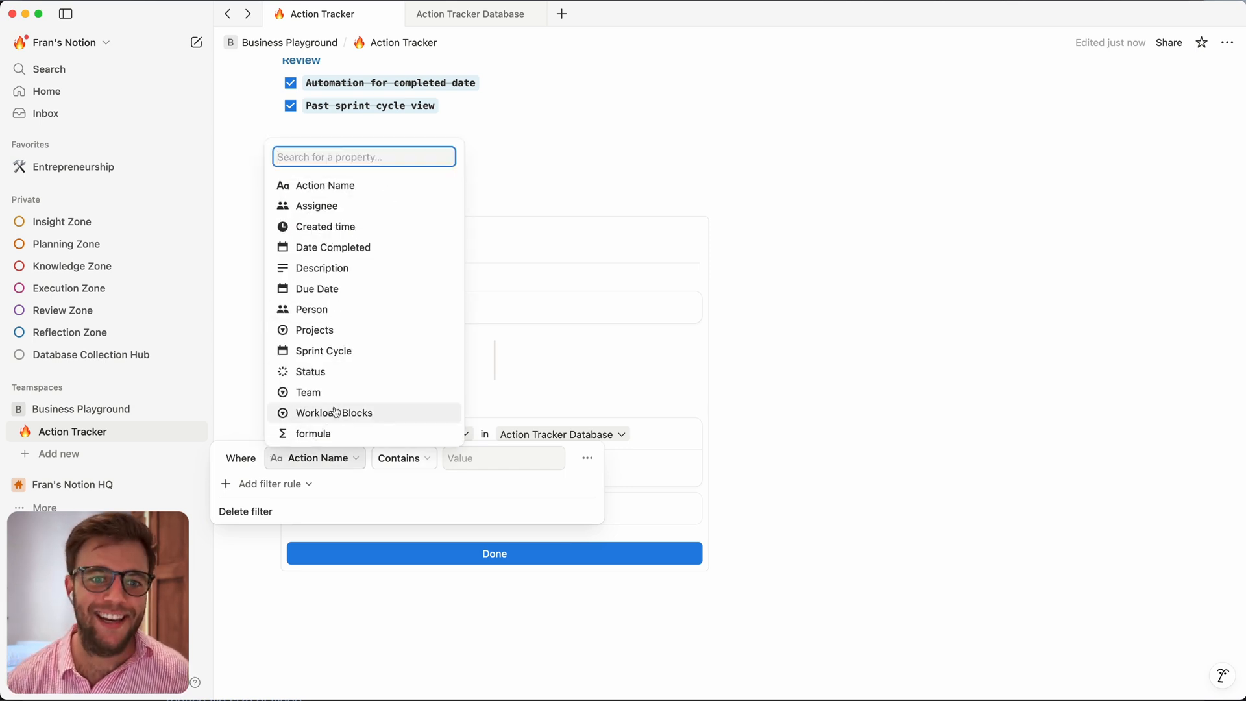
pyautogui.click(345, 369)
pyautogui.click(470, 460)
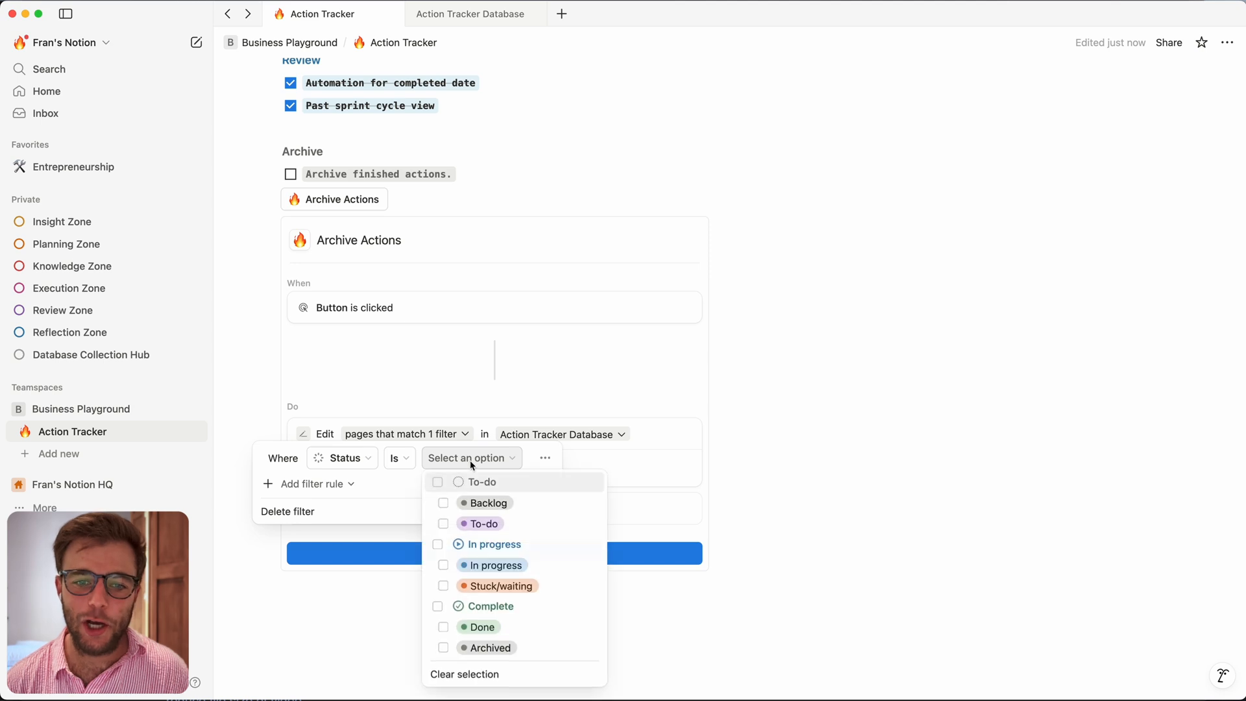
pyautogui.click(451, 630)
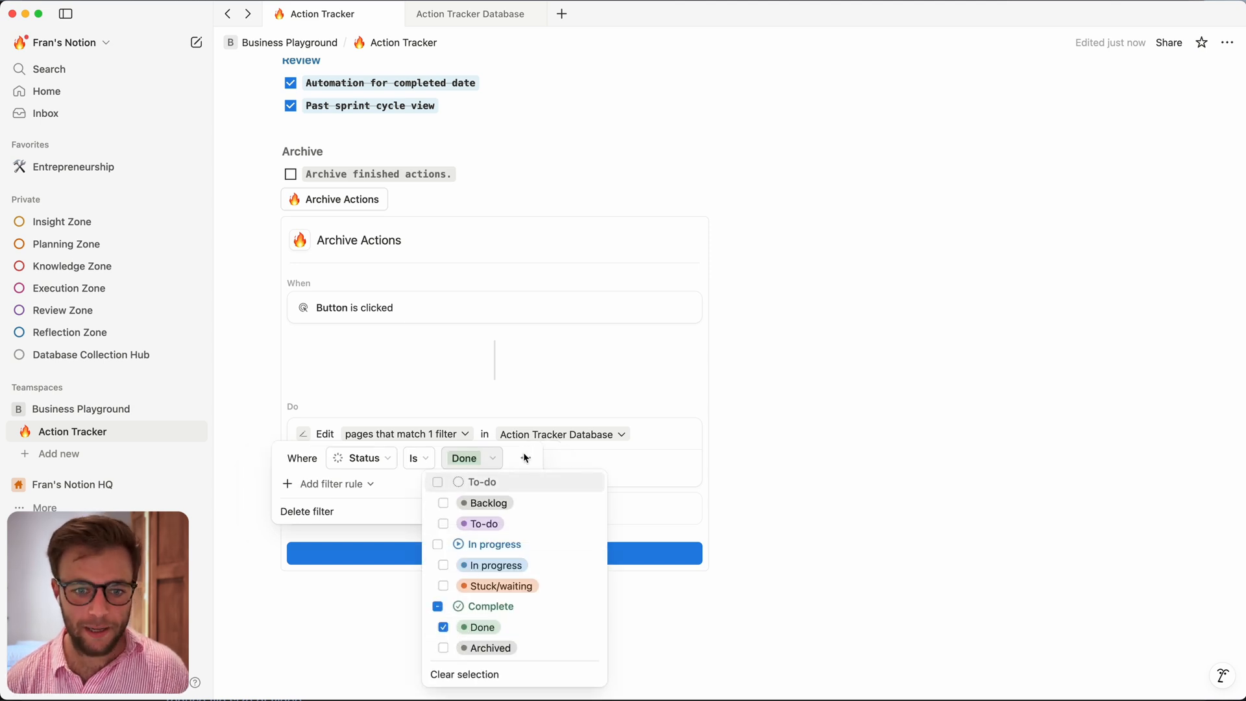
# Step: Add a second filter rule requiring the Date Completed start date to be relative to today, this week
pyautogui.click(525, 457)
pyautogui.click(524, 456)
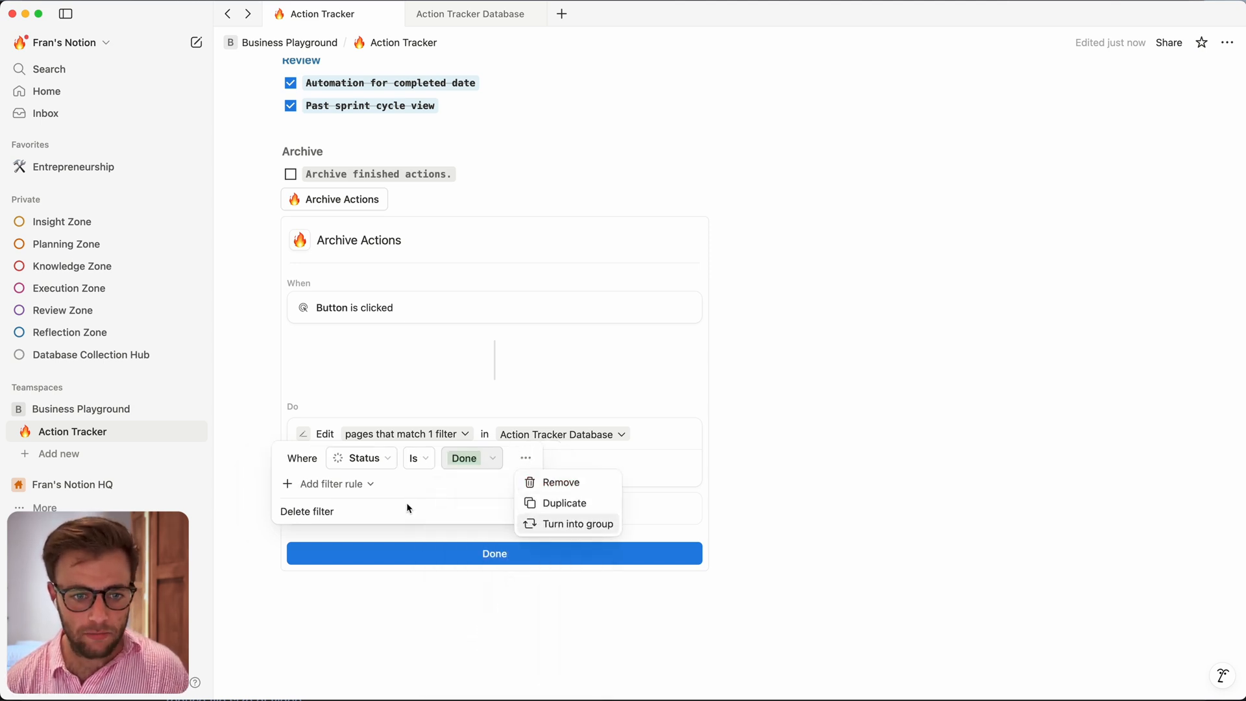
pyautogui.click(330, 486)
pyautogui.click(329, 484)
pyautogui.click(324, 509)
pyautogui.click(364, 488)
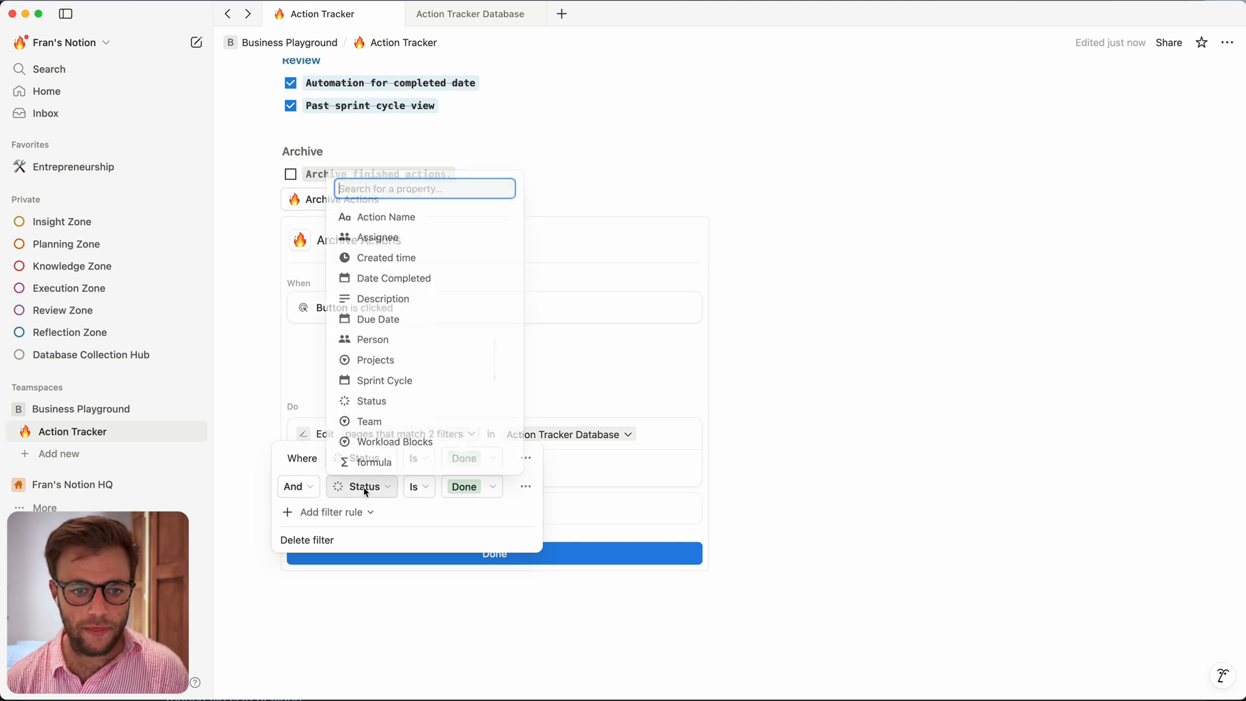
pyautogui.click(425, 278)
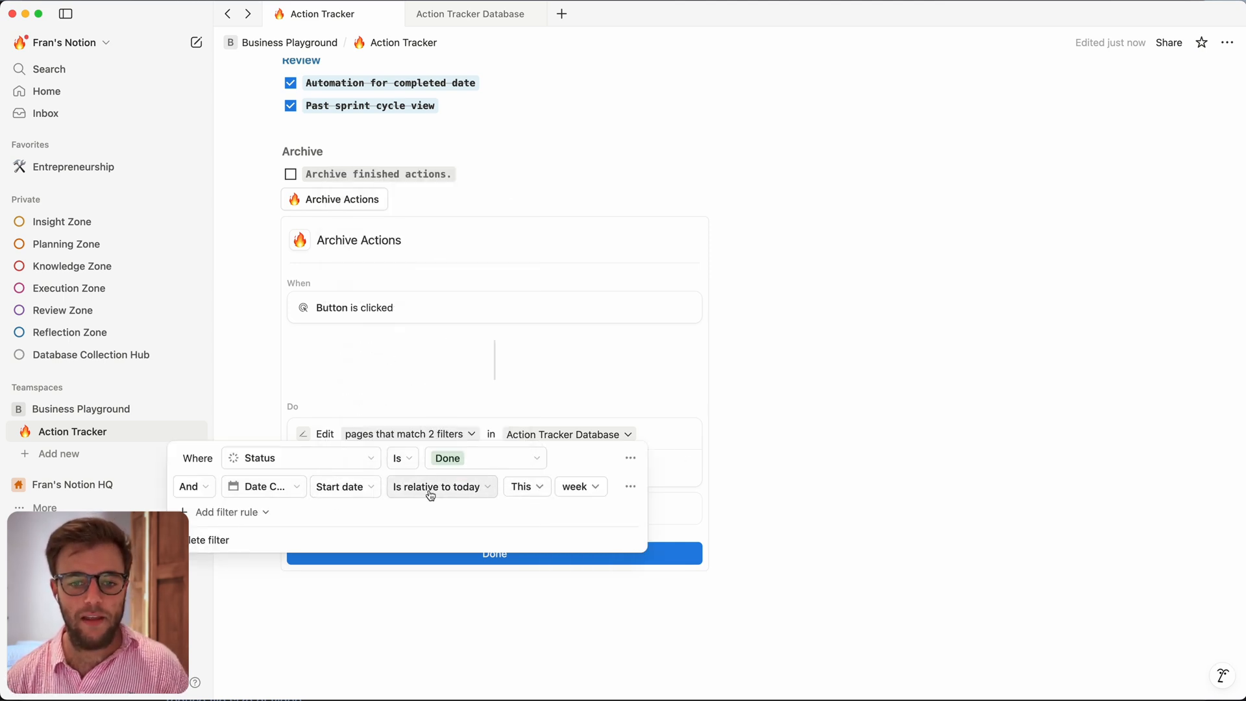
pyautogui.click(828, 434)
pyautogui.click(528, 558)
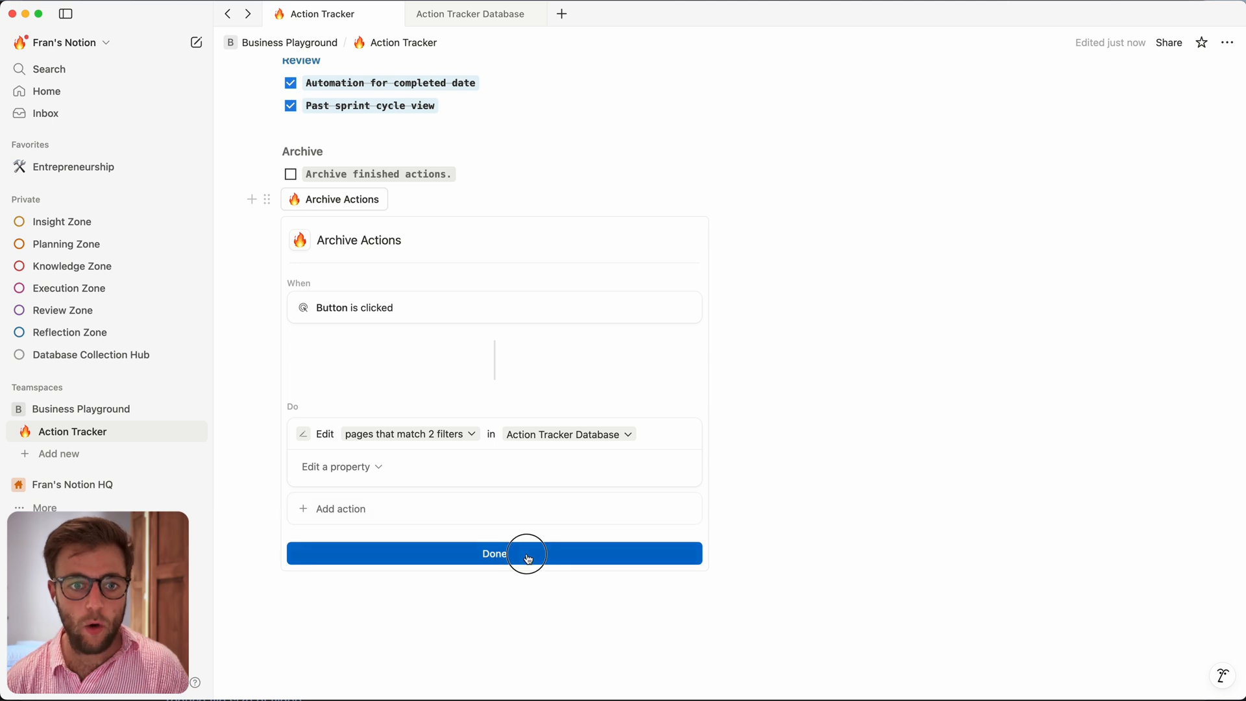
# Step: Have the edit action set the Status property to Archived and finish the button setup
pyautogui.click(417, 485)
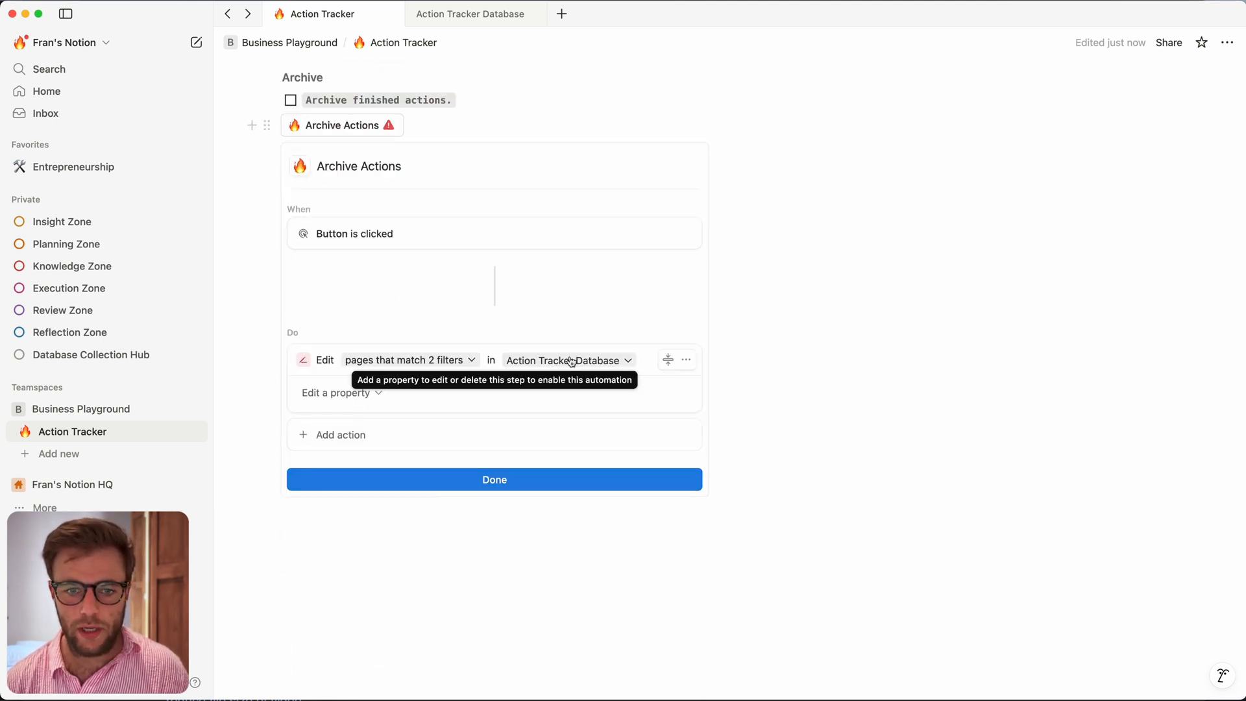
pyautogui.click(337, 393)
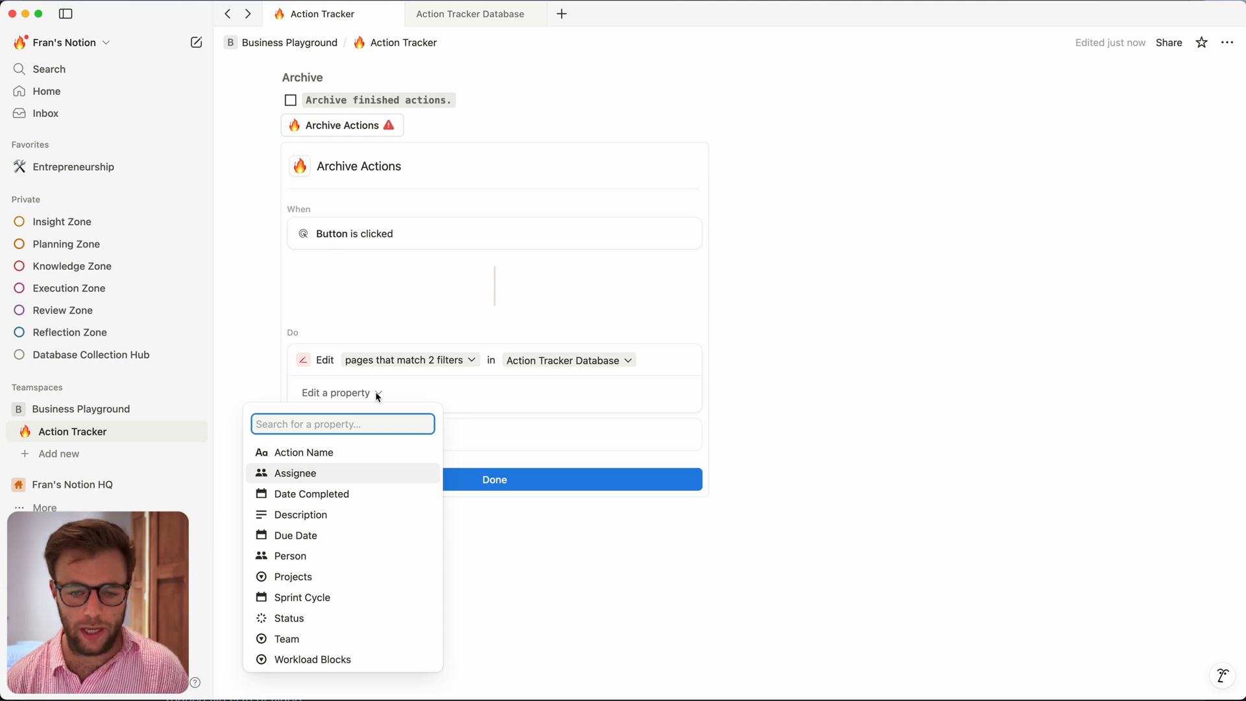
pyautogui.click(298, 618)
pyautogui.click(461, 393)
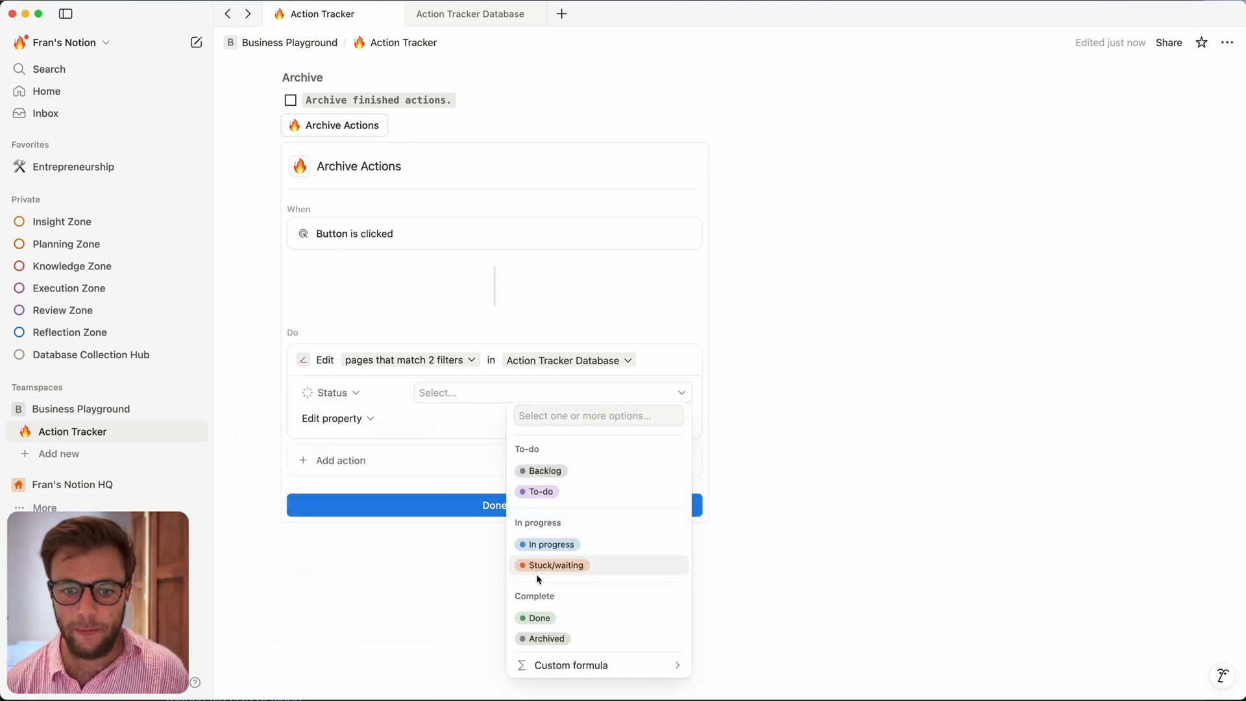
pyautogui.click(544, 638)
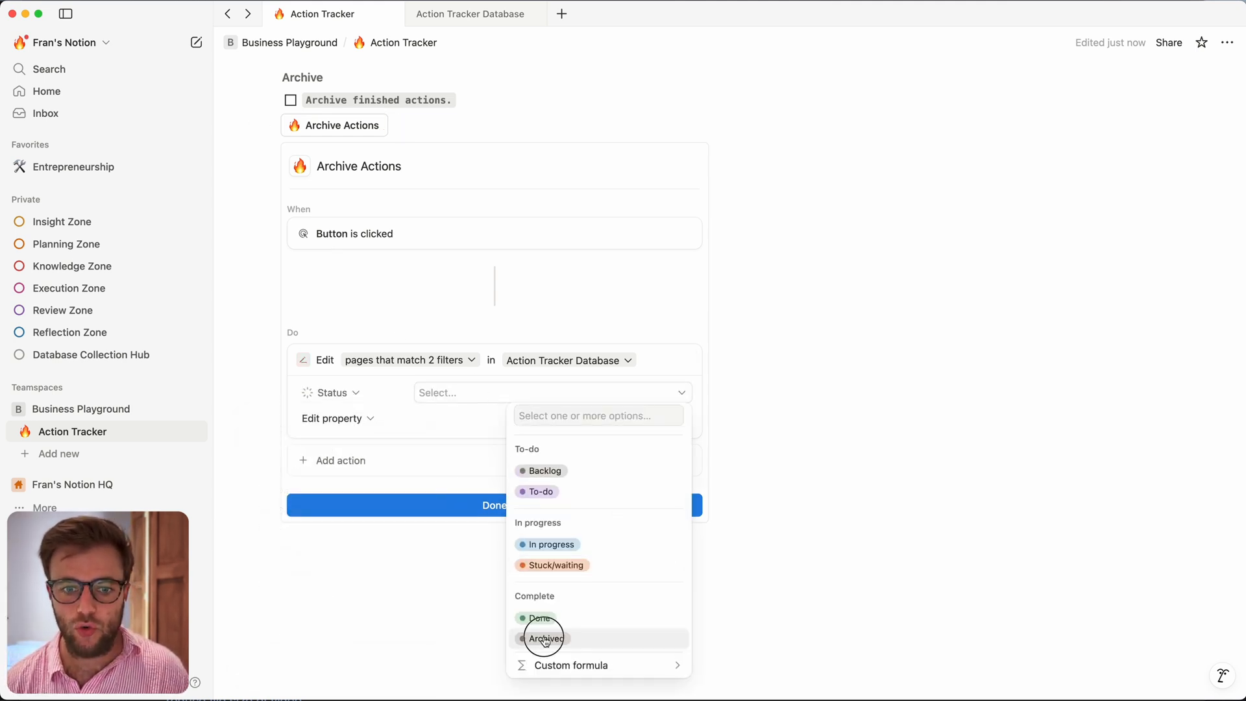
pyautogui.click(492, 505)
# Step: Switch to the Action Tracker Database and open its Completed Actions view
pyautogui.moveTo(268, 485)
pyautogui.mouseDown()
pyautogui.moveTo(306, 239)
pyautogui.moveTo(262, 414)
pyautogui.moveTo(280, 217)
pyautogui.moveTo(288, 491)
pyautogui.mouseUp()
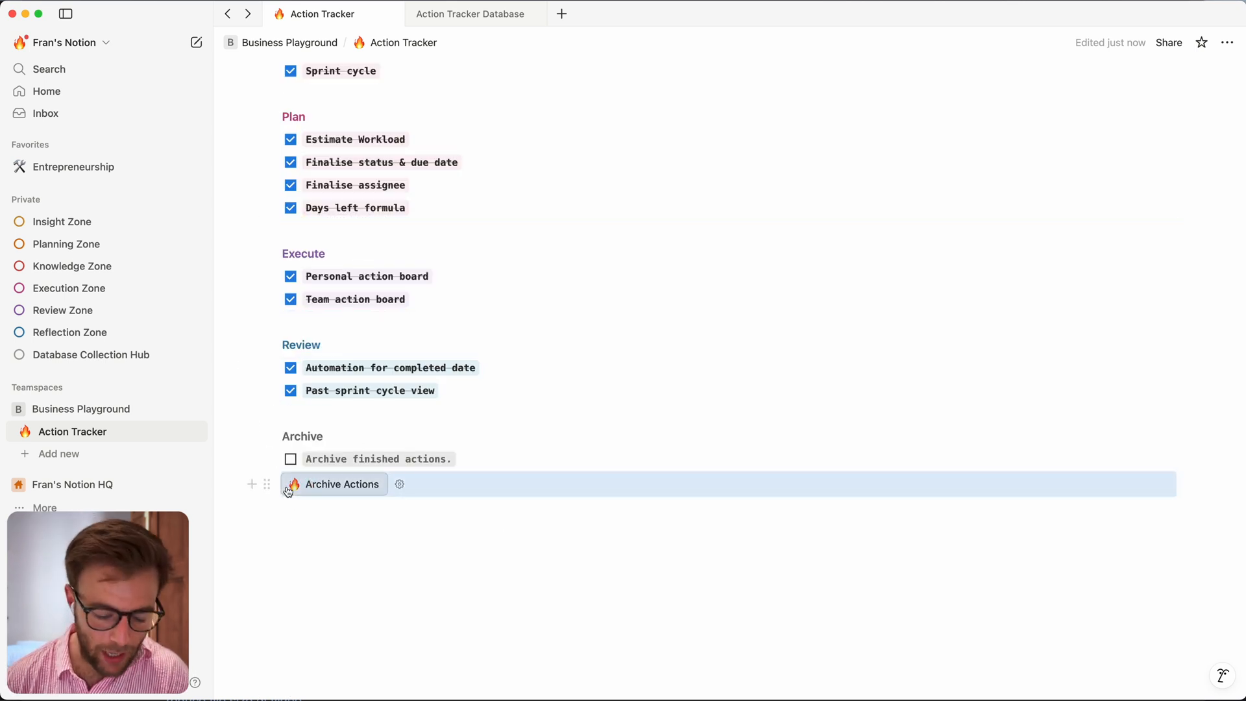
pyautogui.hotkey('ctrl', 'Tab')
pyautogui.click(933, 133)
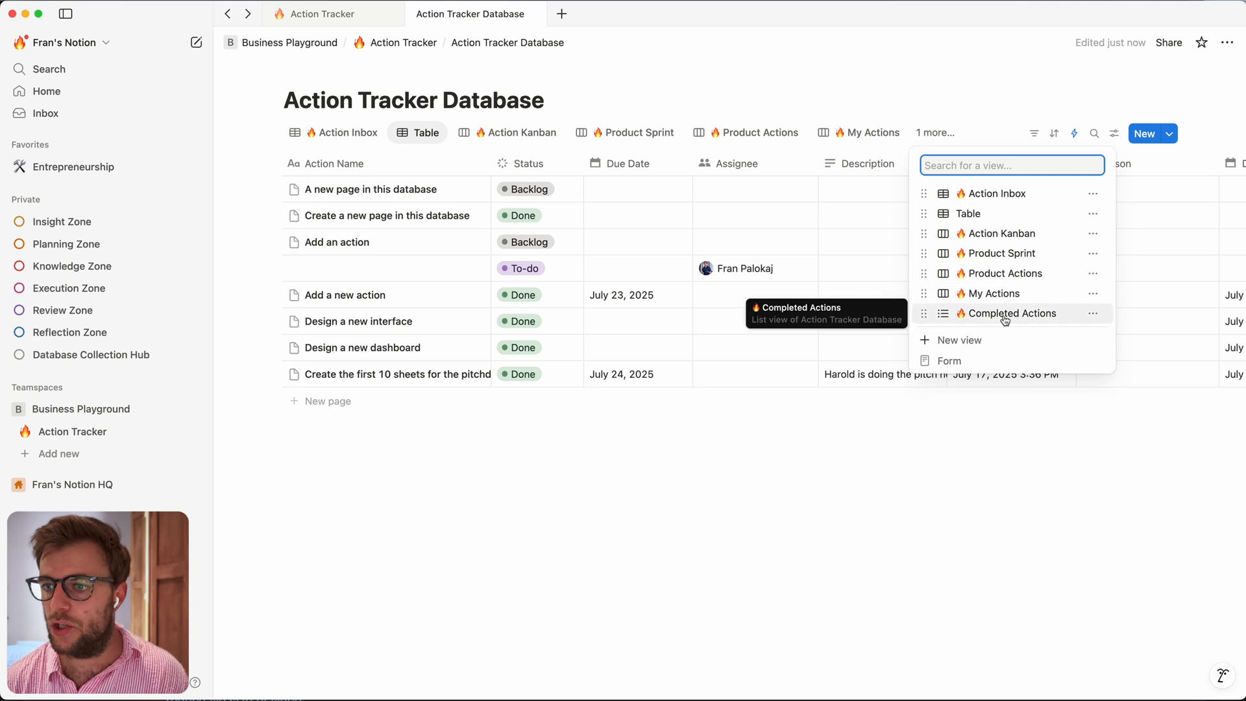
pyautogui.click(1004, 315)
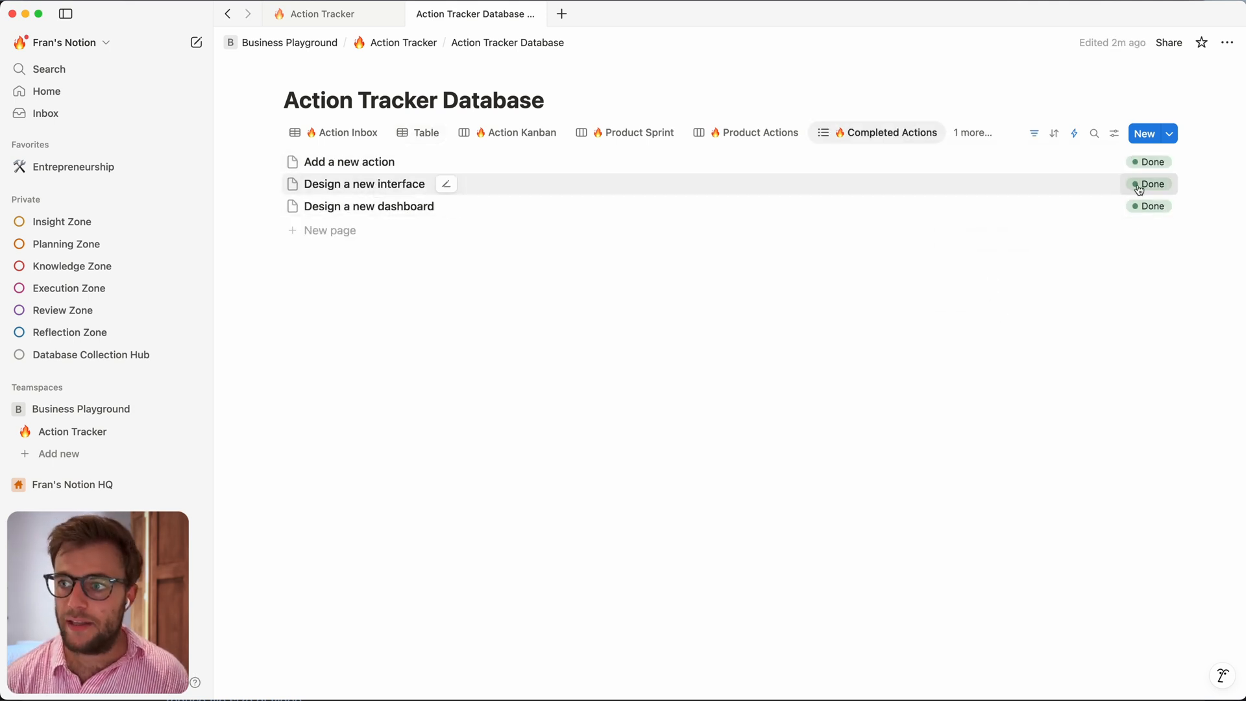
# Step: Run the Archive Actions button on the Action Tracker page and check the statuses in the Completed Actions view
pyautogui.hotkey('ctrl', 'Tab')
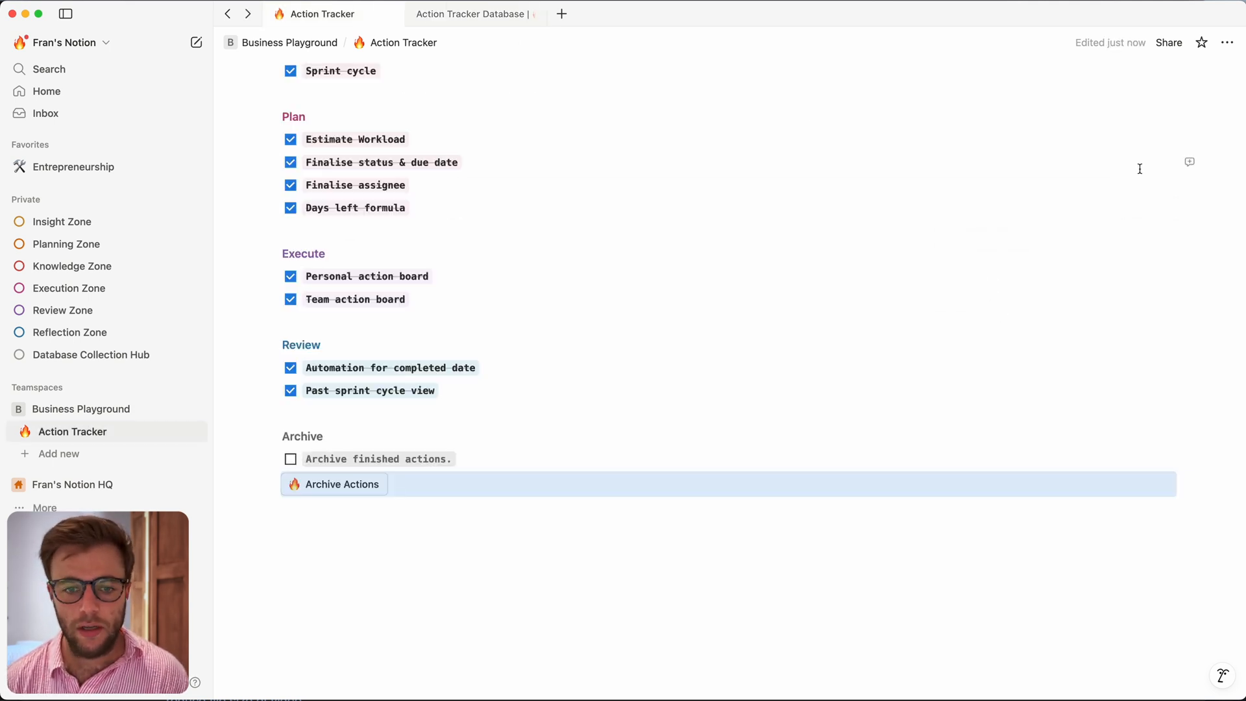
pyautogui.click(322, 495)
pyautogui.hotkey('ctrl', 'Tab')
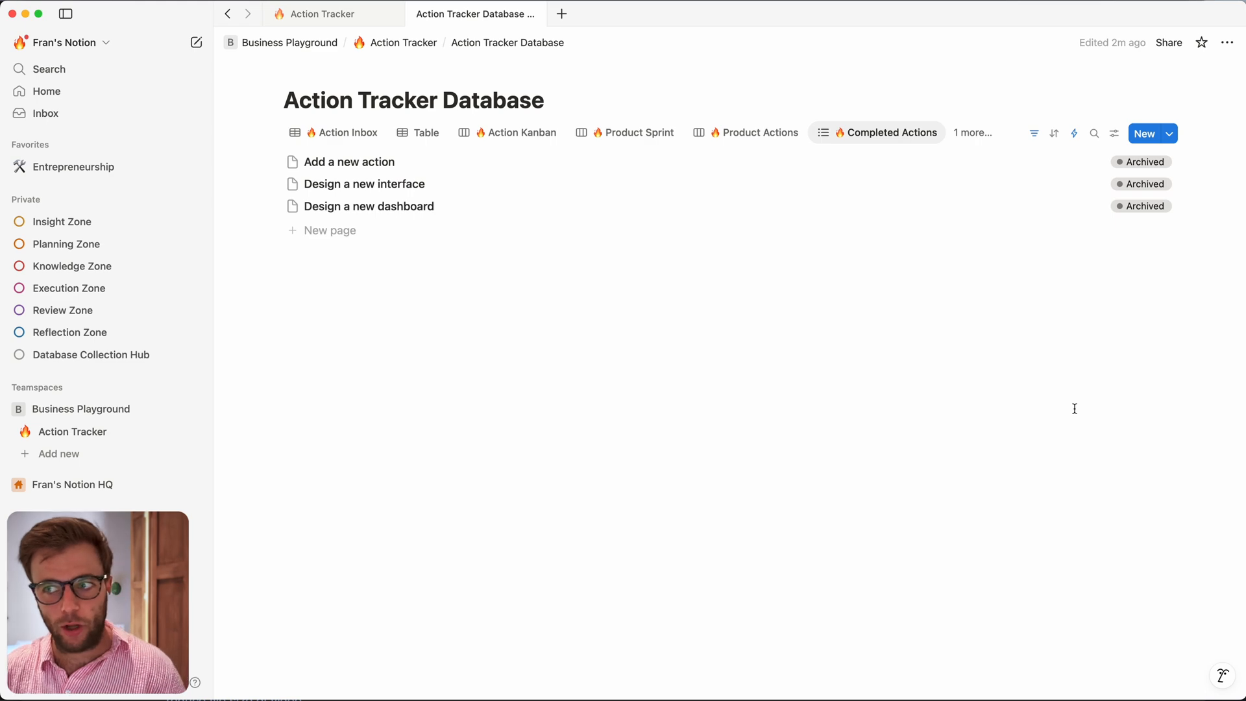
# Step: Return to the Action Tracker page, look over its checklist and open the Action Tracker Database from there
pyautogui.hotkey('ctrl', 'Tab')
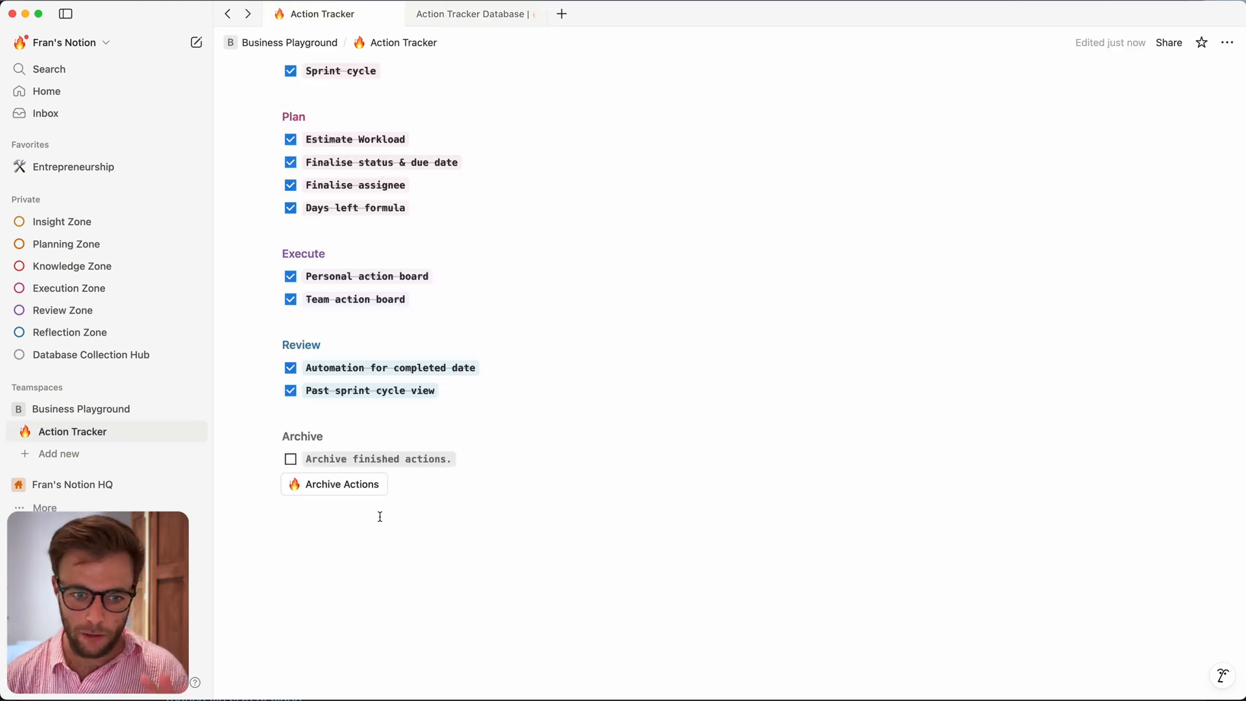
pyautogui.scroll(1, 380, 516)
pyautogui.scroll(-1, 378, 515)
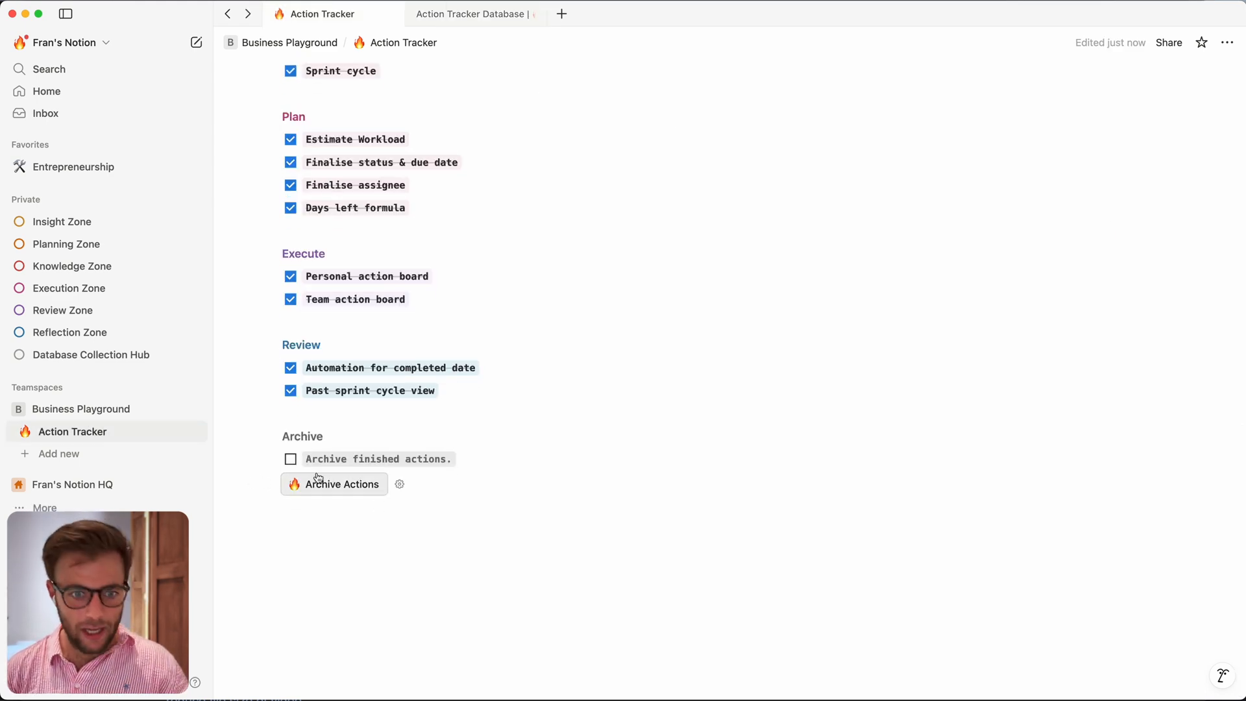
pyautogui.scroll(20, 291, 465)
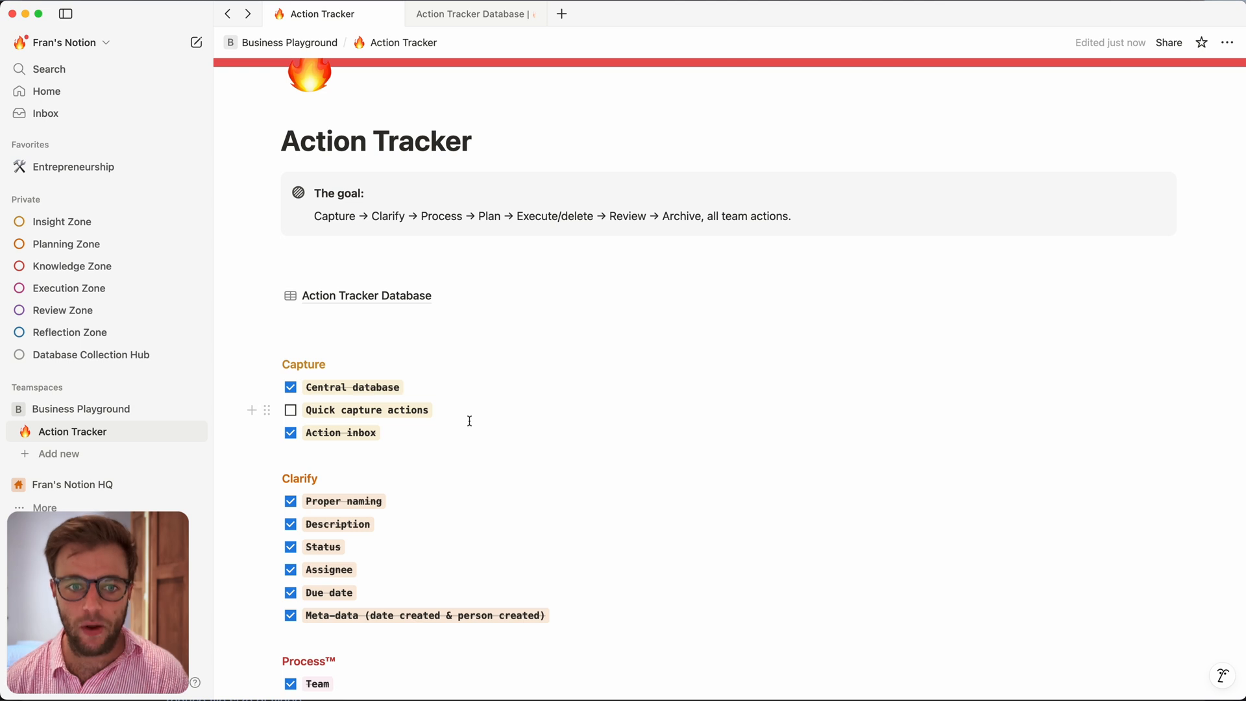
pyautogui.scroll(2, 472, 421)
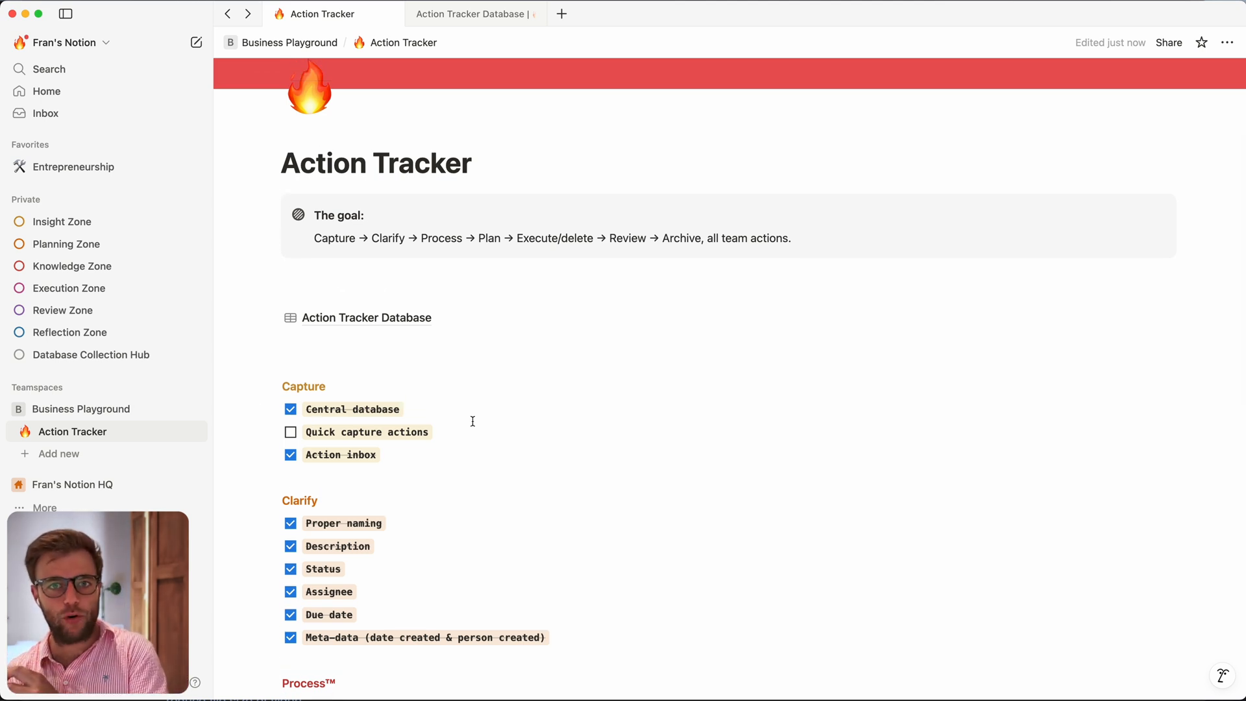
pyautogui.click(319, 358)
pyautogui.click(384, 318)
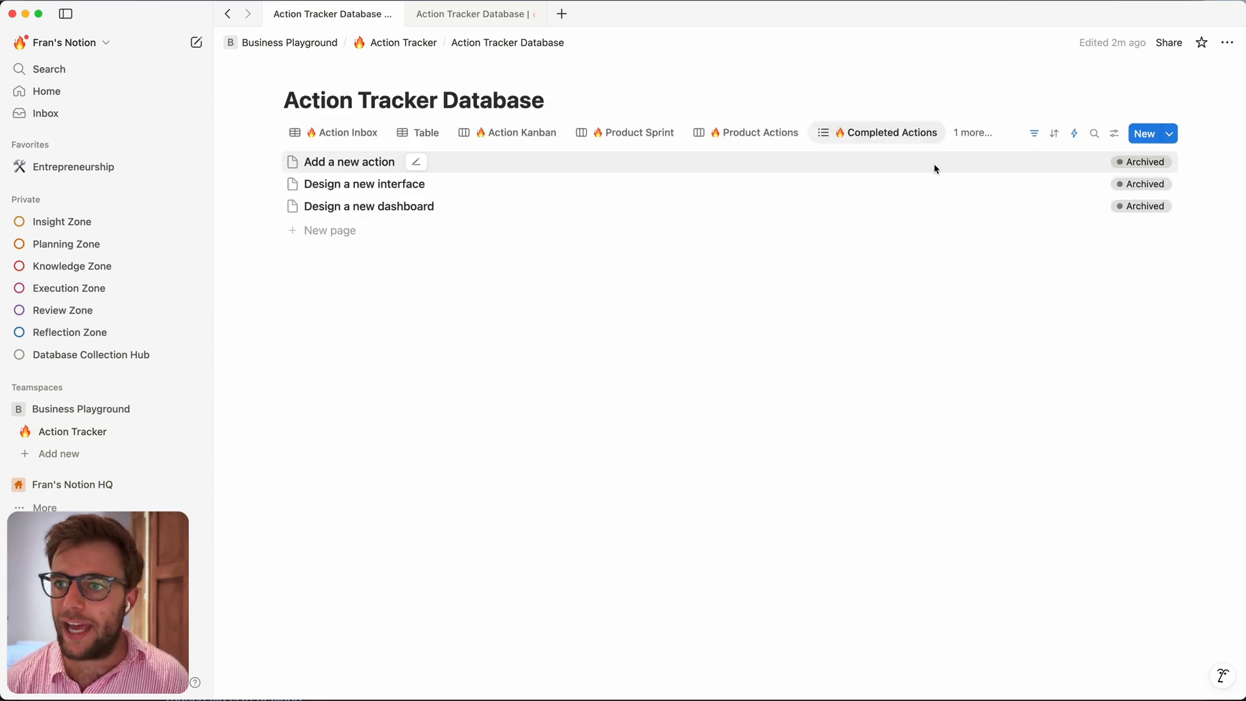
# Step: Add a form view to the Action Tracker Database, starting from scratch without auto-created questions
pyautogui.click(971, 135)
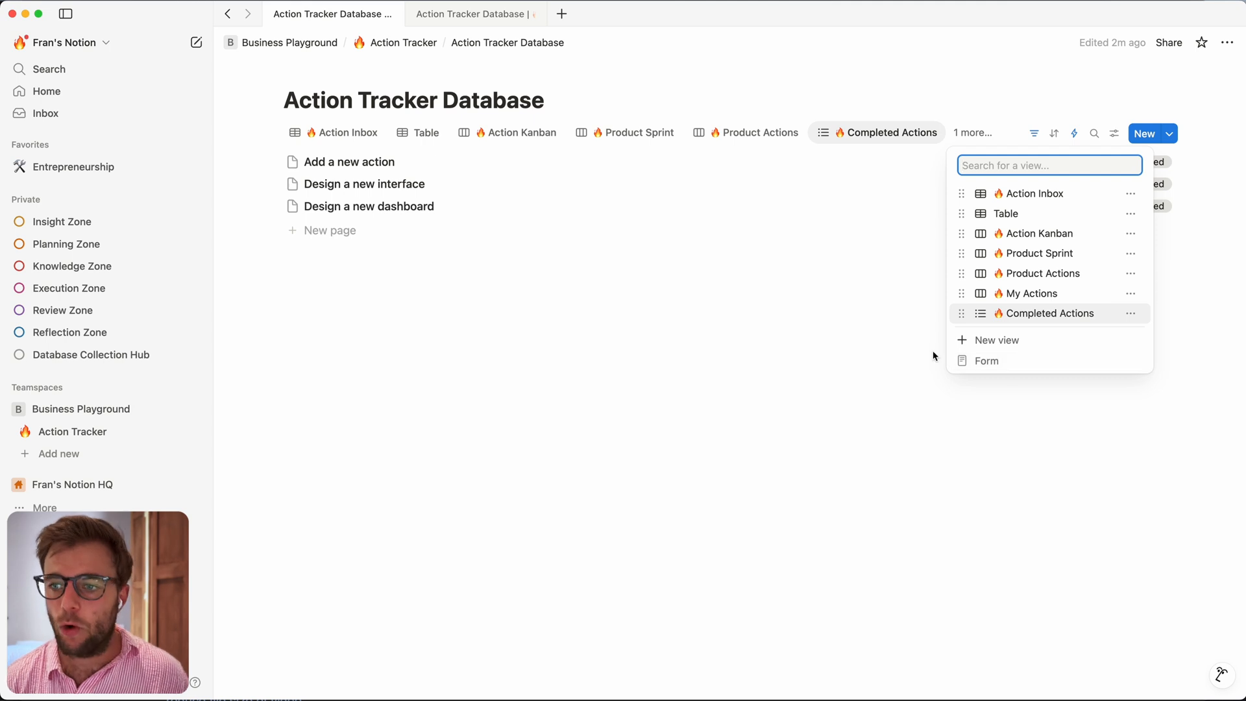
pyautogui.click(1032, 370)
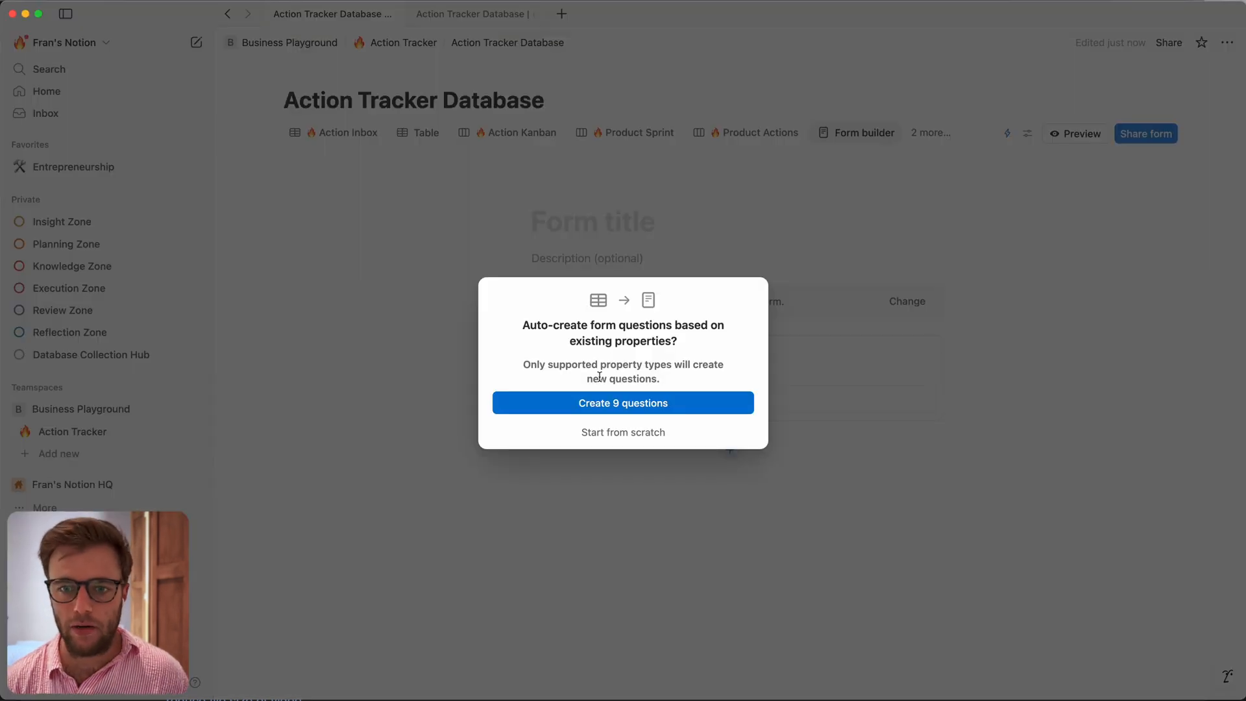
pyautogui.click(633, 435)
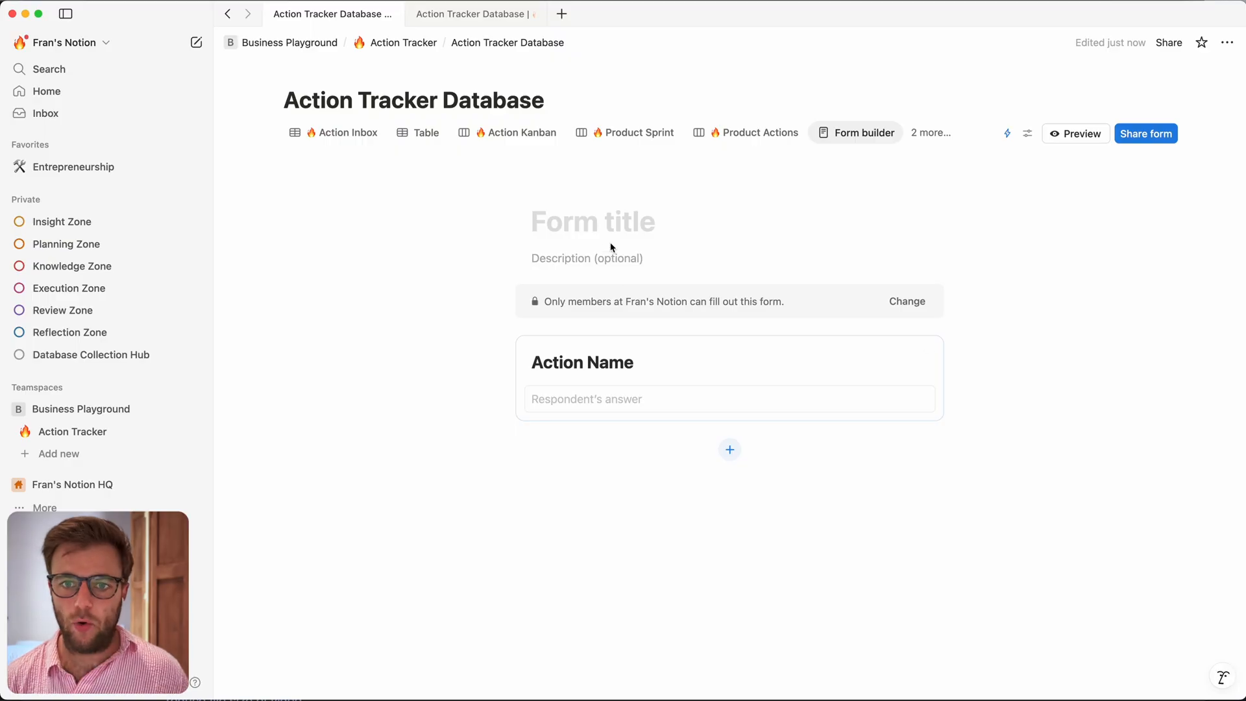
# Step: Title the form "Action Capture" and add the description "We can quick capture actions in here"
pyautogui.write('Action Tracker')
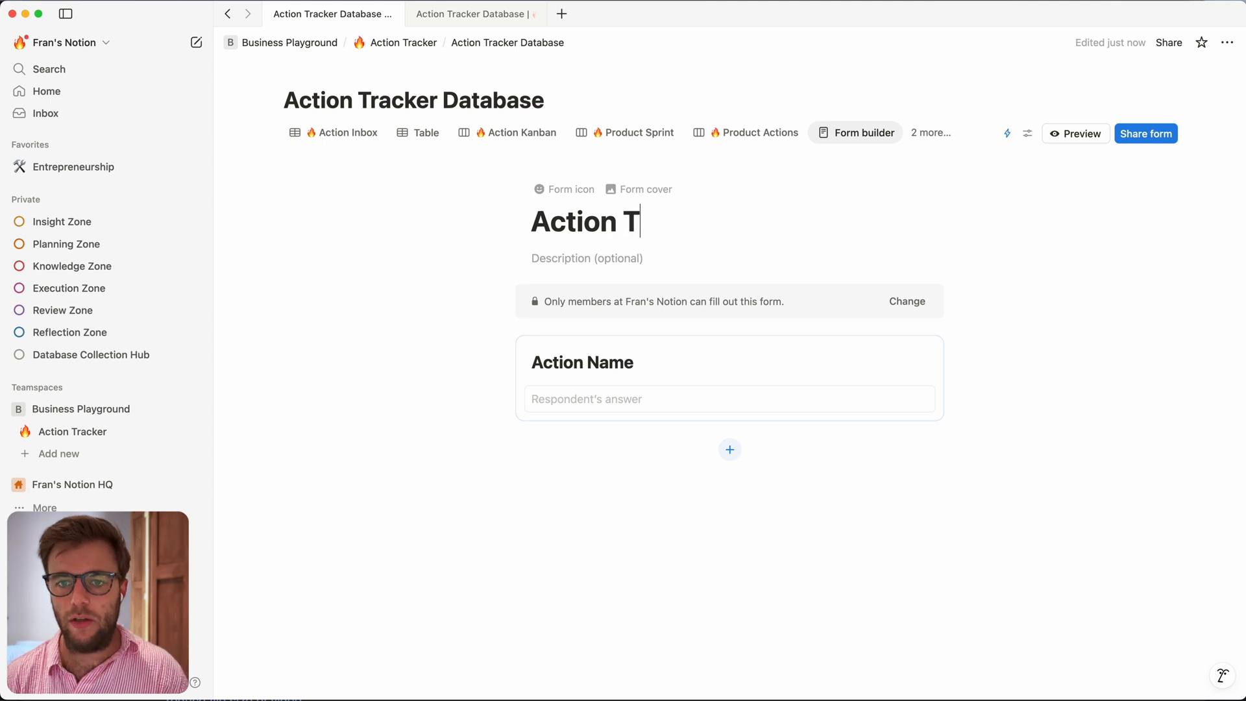
pyautogui.press('BackSpace')
pyautogui.press('BackSpace')
pyautogui.press('BackSpace')
pyautogui.press('BackSpace')
pyautogui.press('BackSpace')
pyautogui.press('BackSpace')
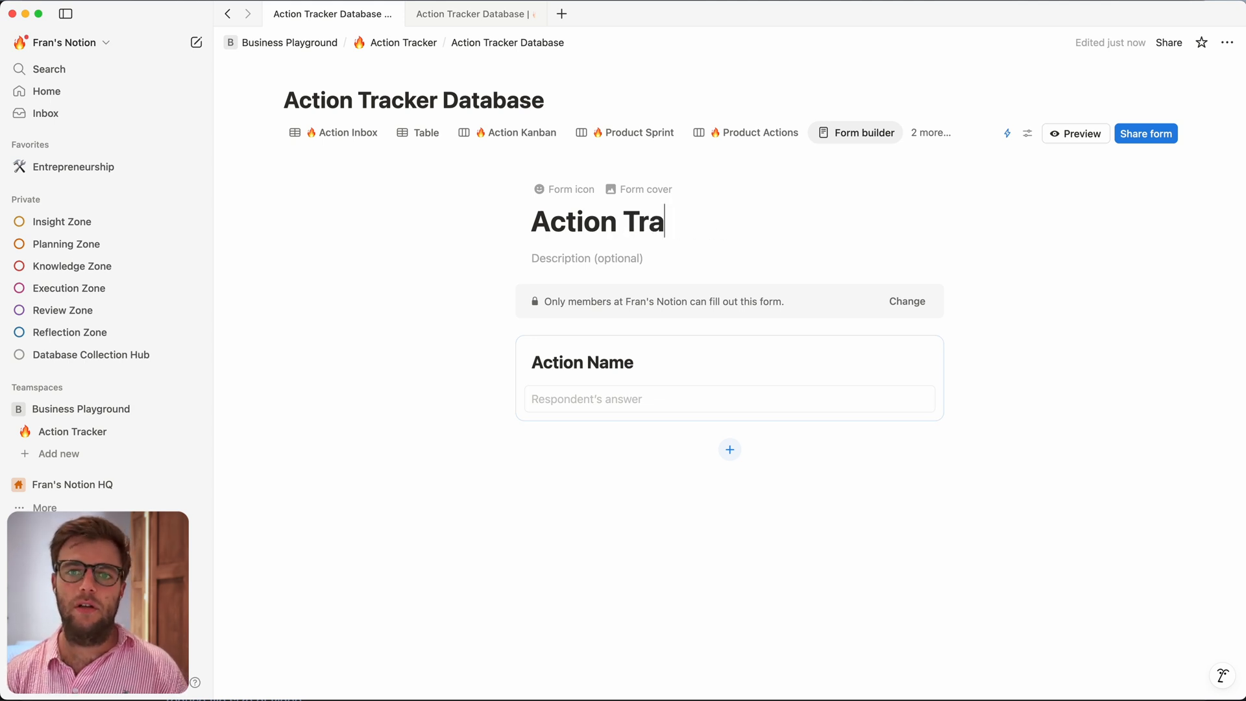
pyautogui.write('Capture')
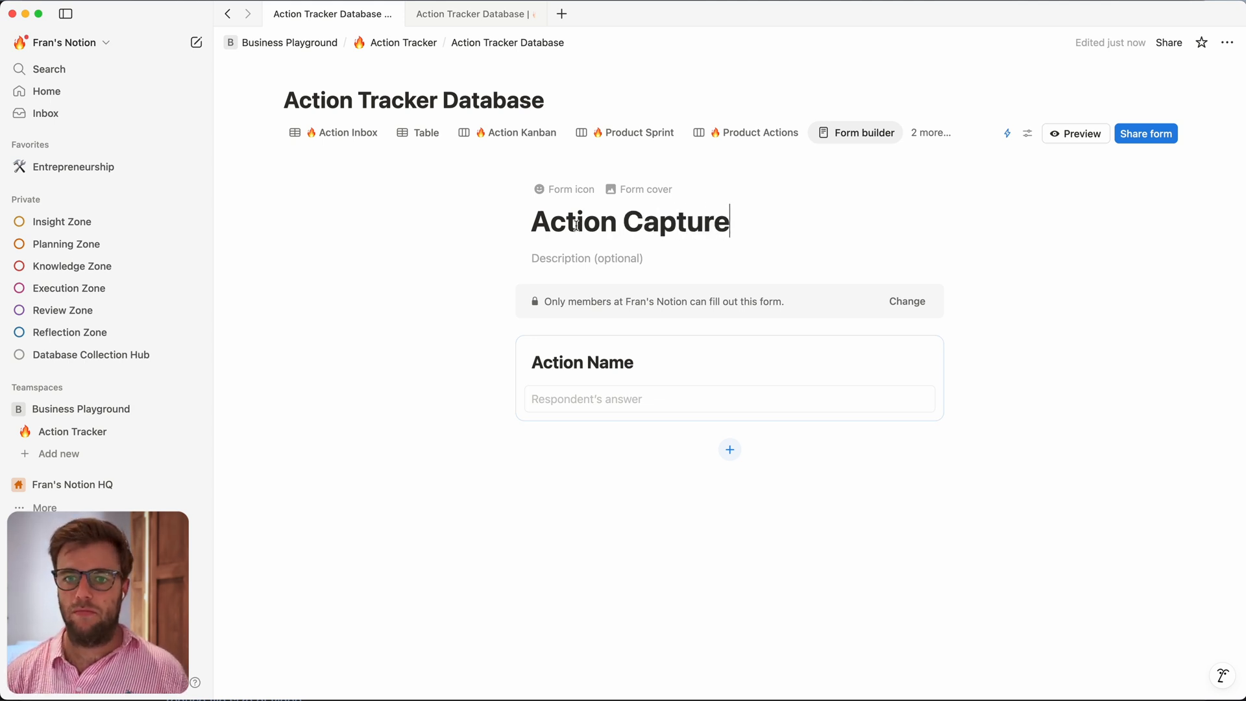
pyautogui.write('We can qui')
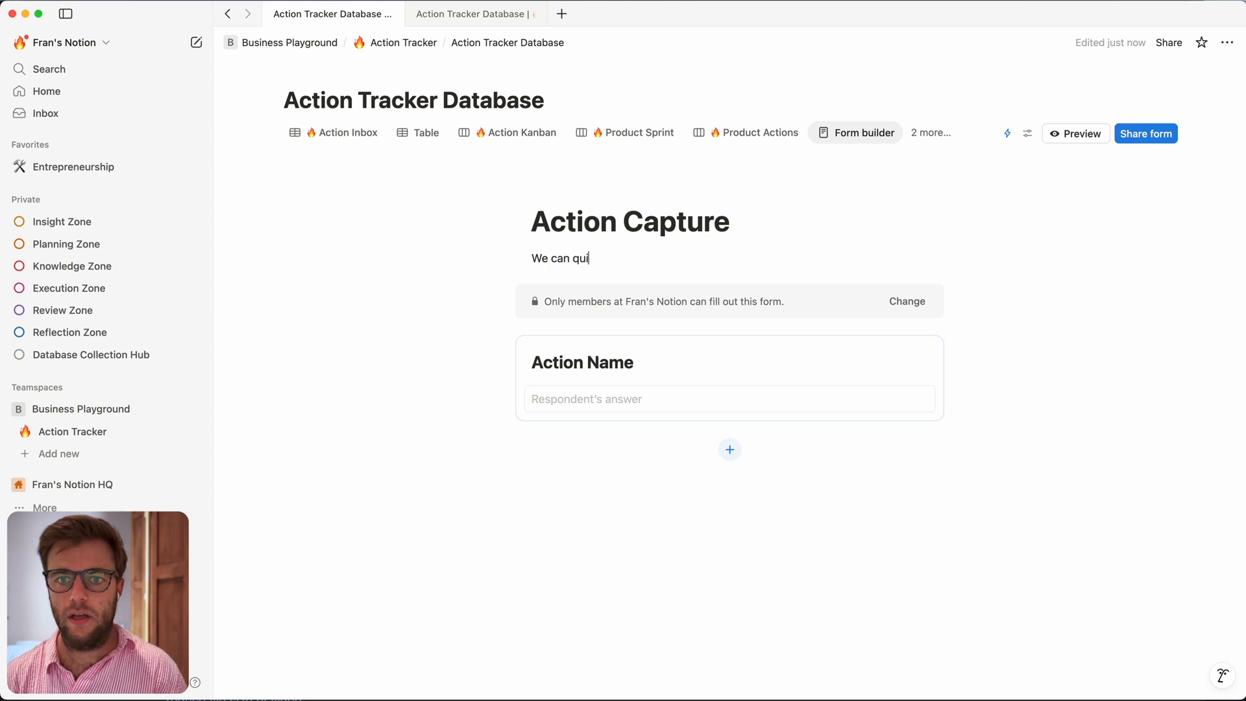
pyautogui.write('ck capture actions in here')
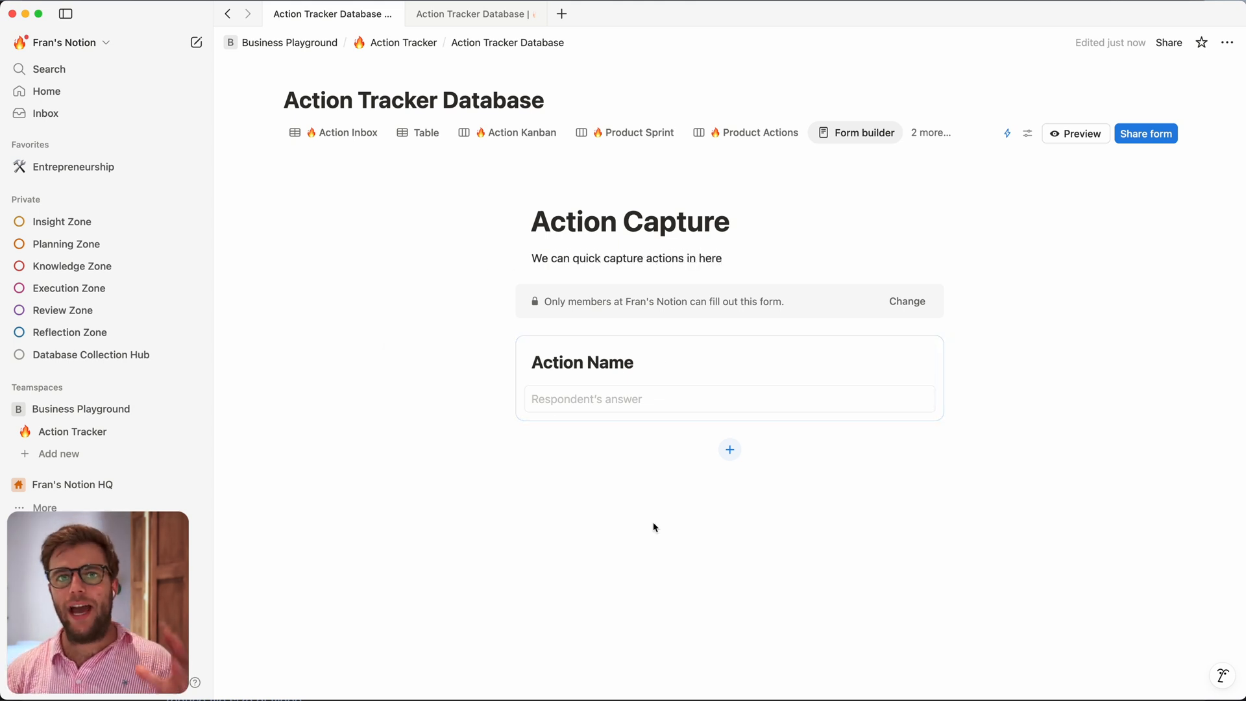
# Step: Look at the Action Inbox view of the database and return to the form builder
pyautogui.click(350, 134)
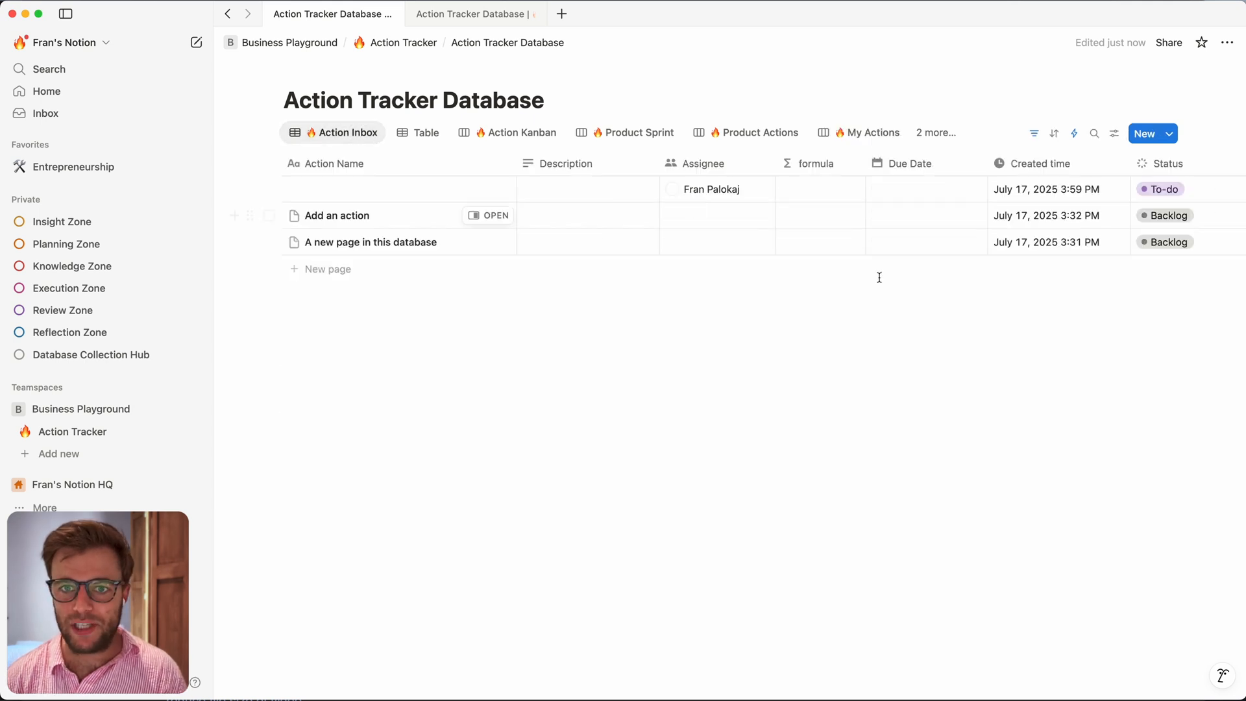
pyautogui.click(953, 129)
pyautogui.click(983, 335)
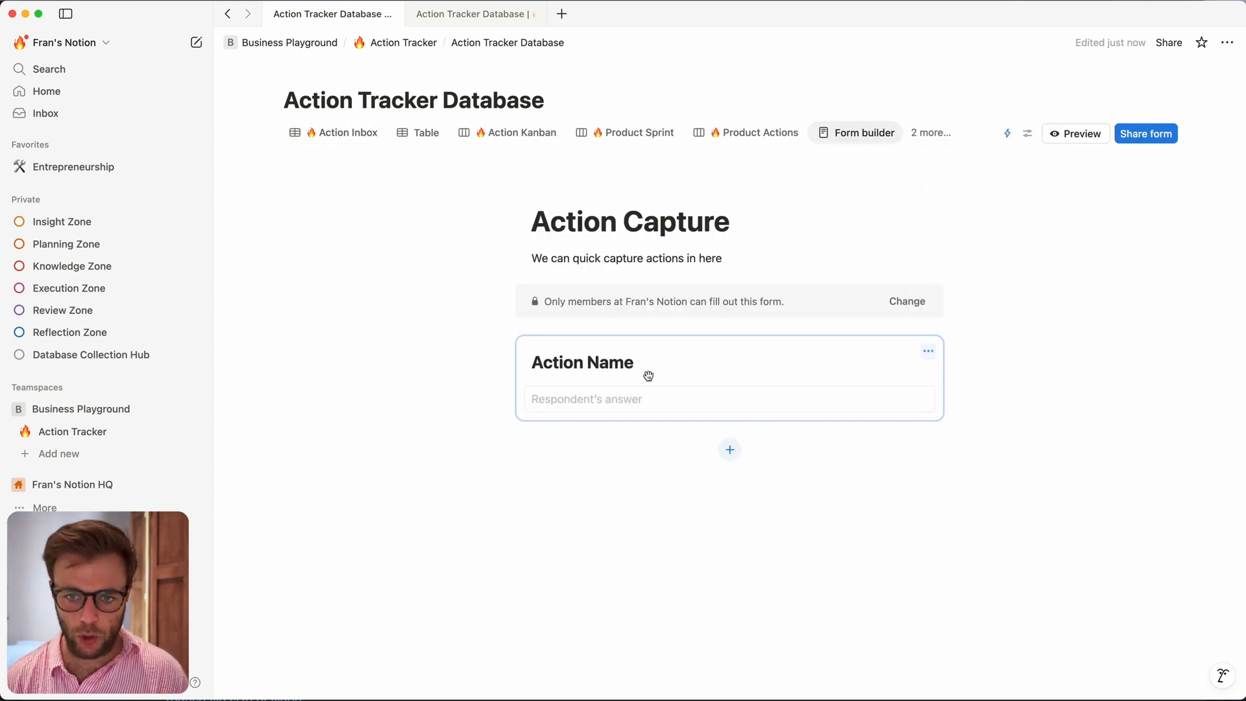
# Step: Add questions for the existing Description and Team properties below Action Name in the form
pyautogui.click(729, 449)
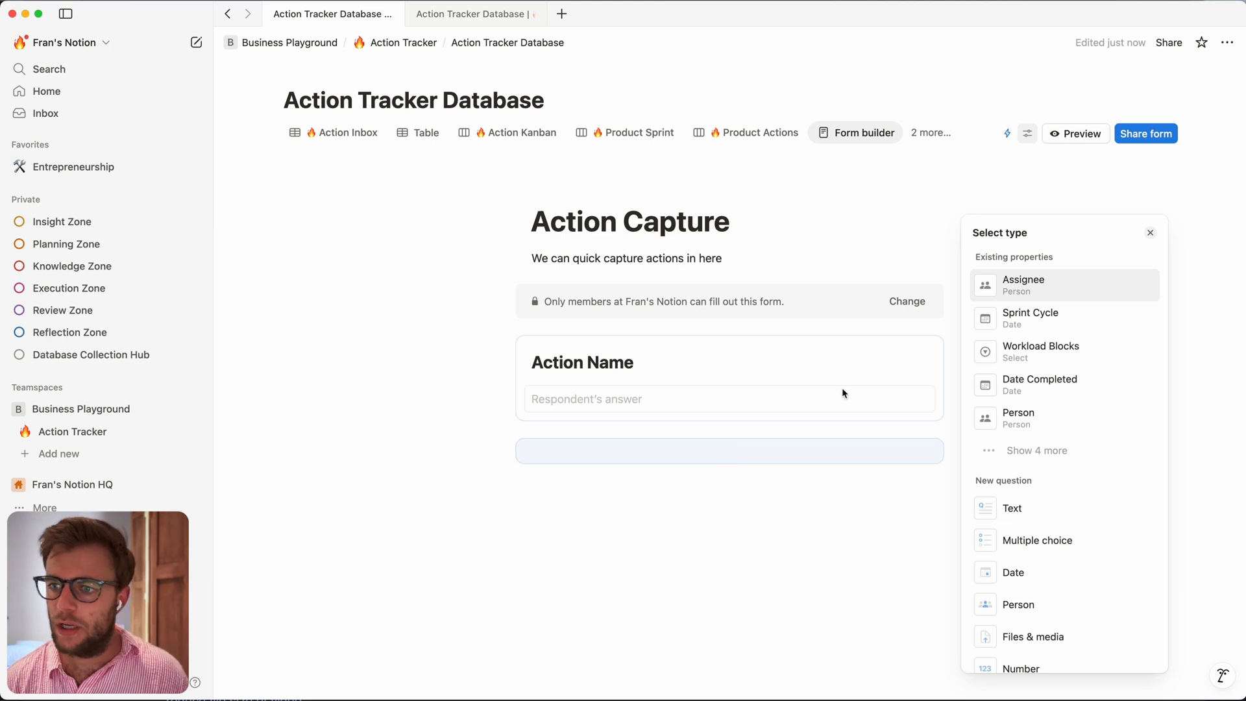
pyautogui.click(1038, 450)
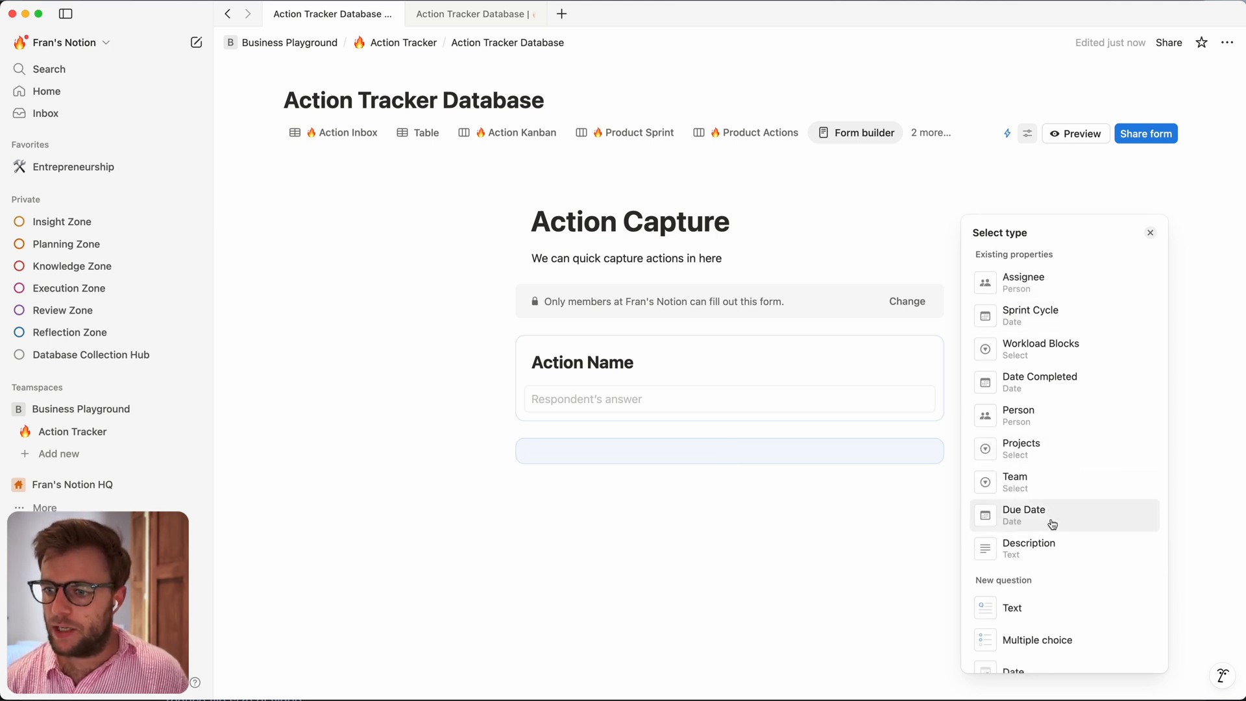
pyautogui.click(1034, 545)
pyautogui.click(729, 629)
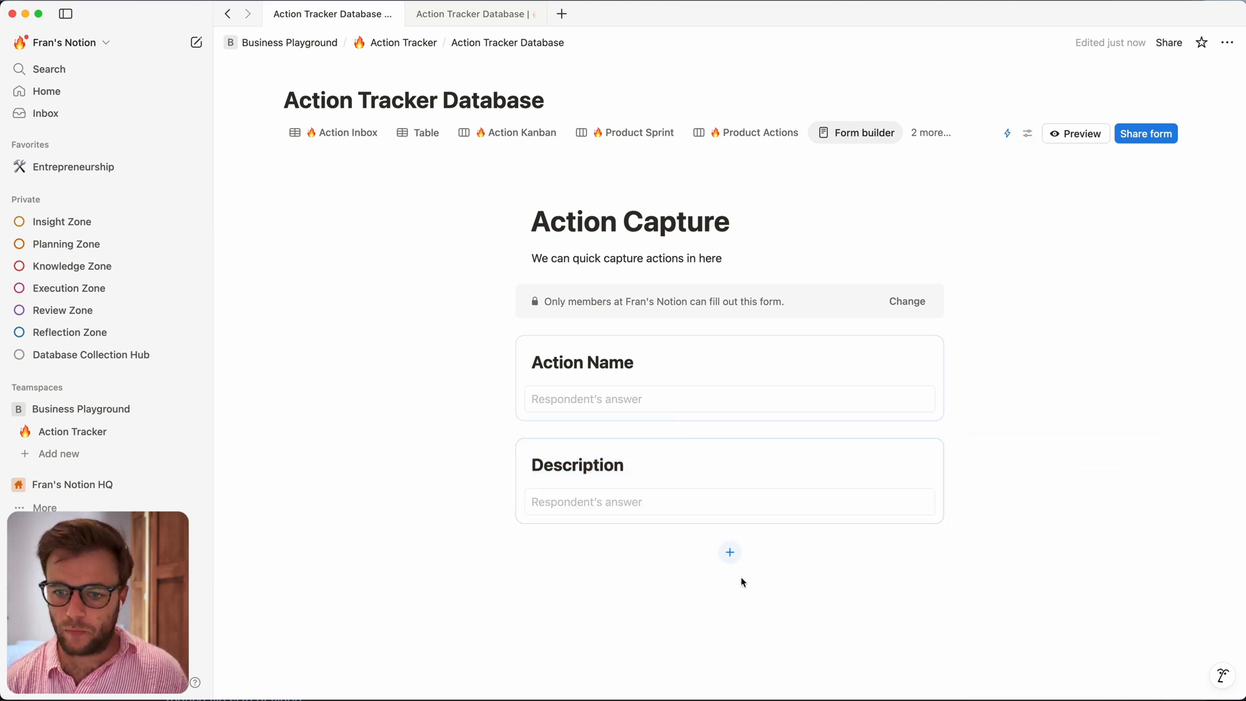
pyautogui.click(729, 553)
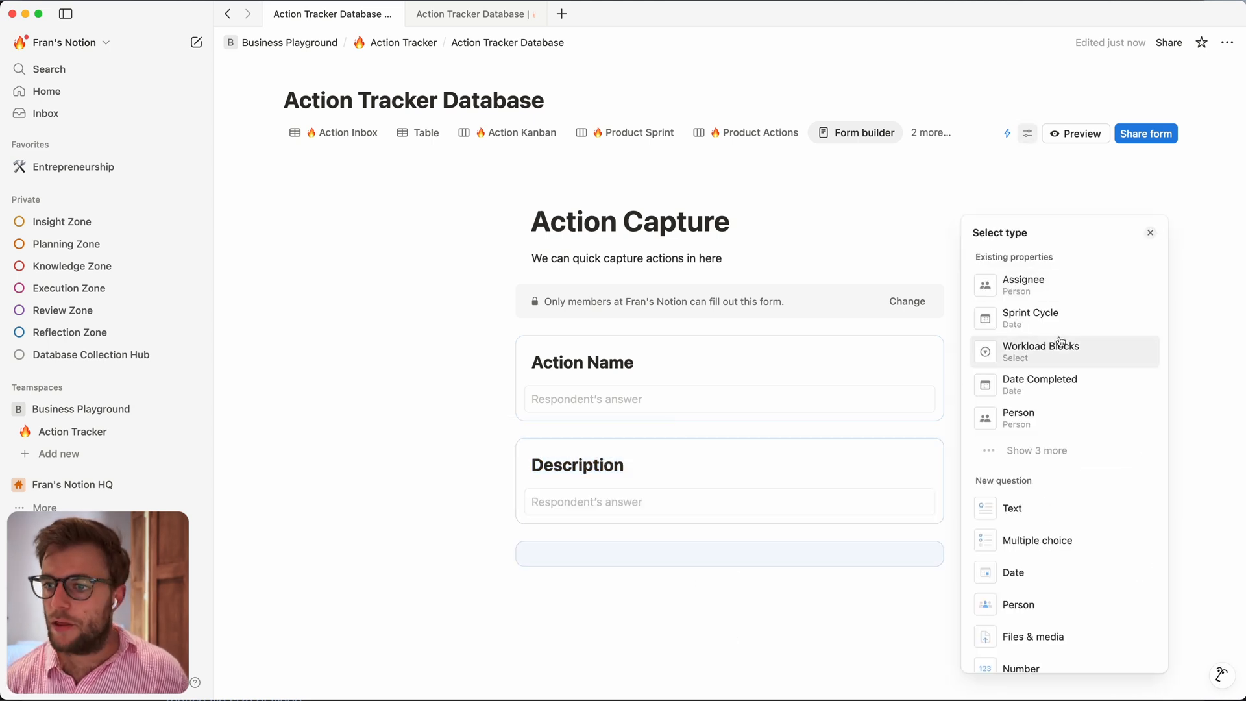
pyautogui.click(1041, 450)
pyautogui.click(1043, 480)
pyautogui.click(387, 508)
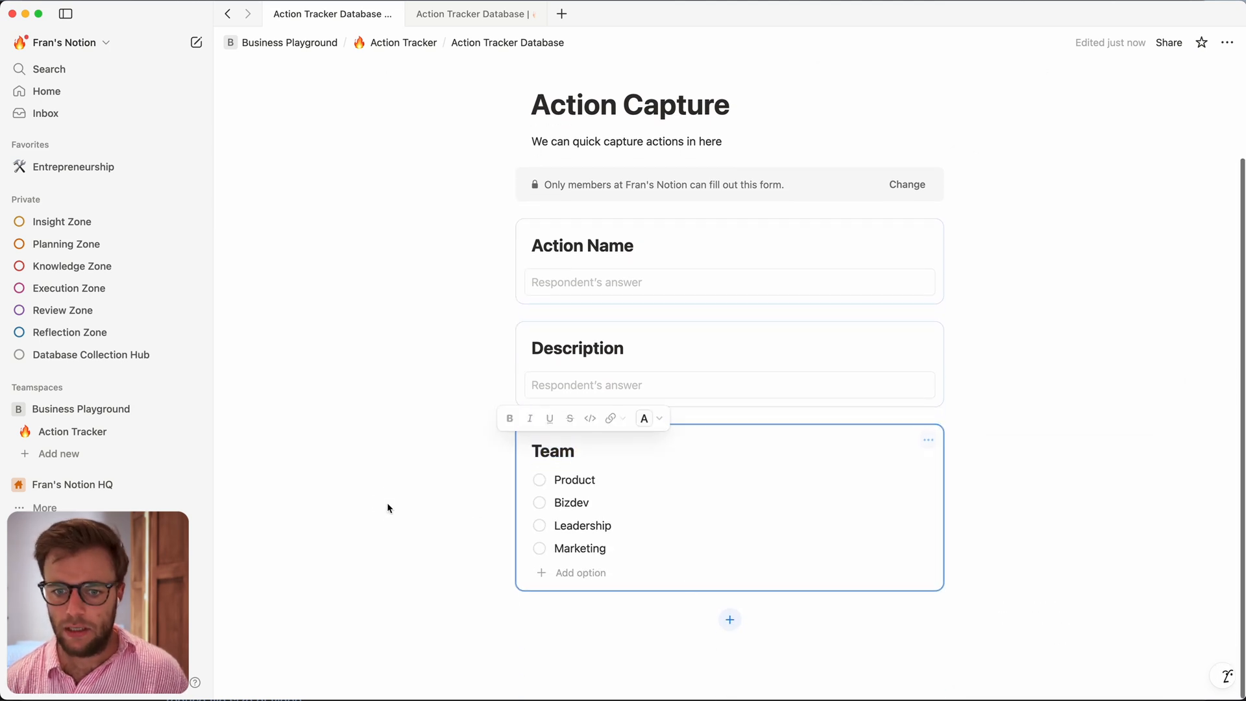
# Step: Add questions for the existing Person and Due Date properties below the Team question
pyautogui.click(728, 620)
pyautogui.click(1051, 415)
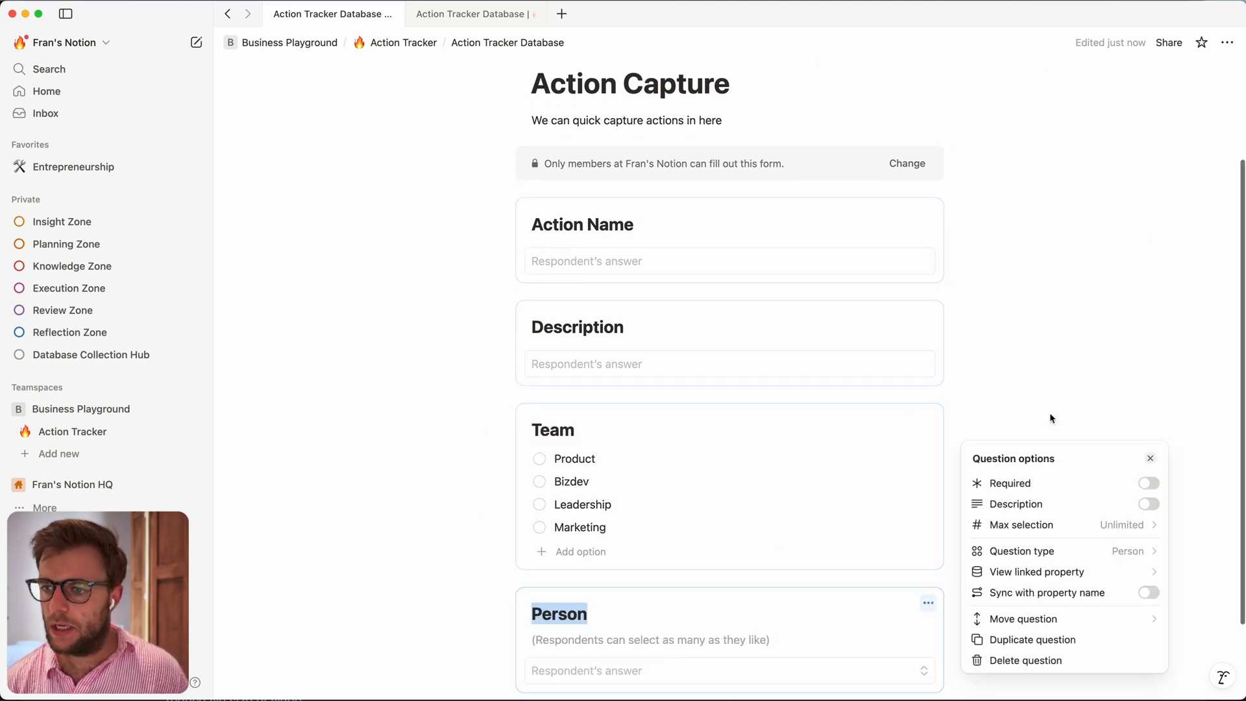
pyautogui.scroll(-3, 1052, 417)
pyautogui.click(467, 492)
pyautogui.click(729, 618)
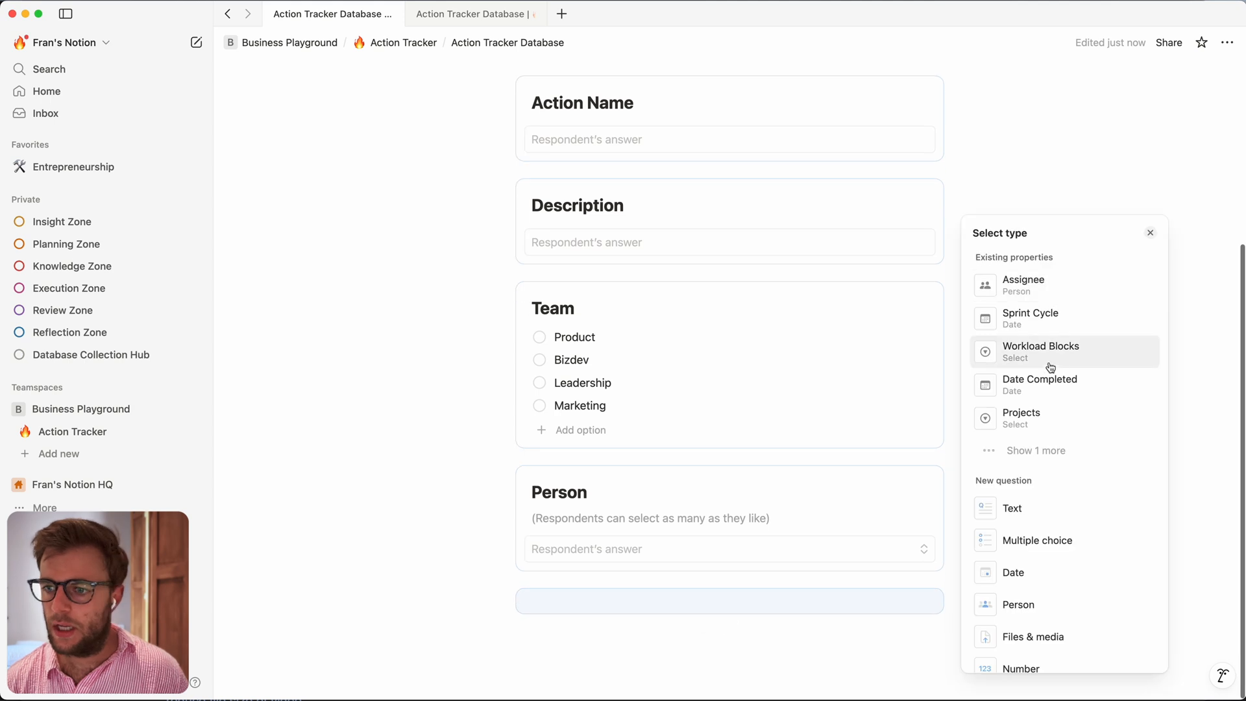
pyautogui.click(1035, 450)
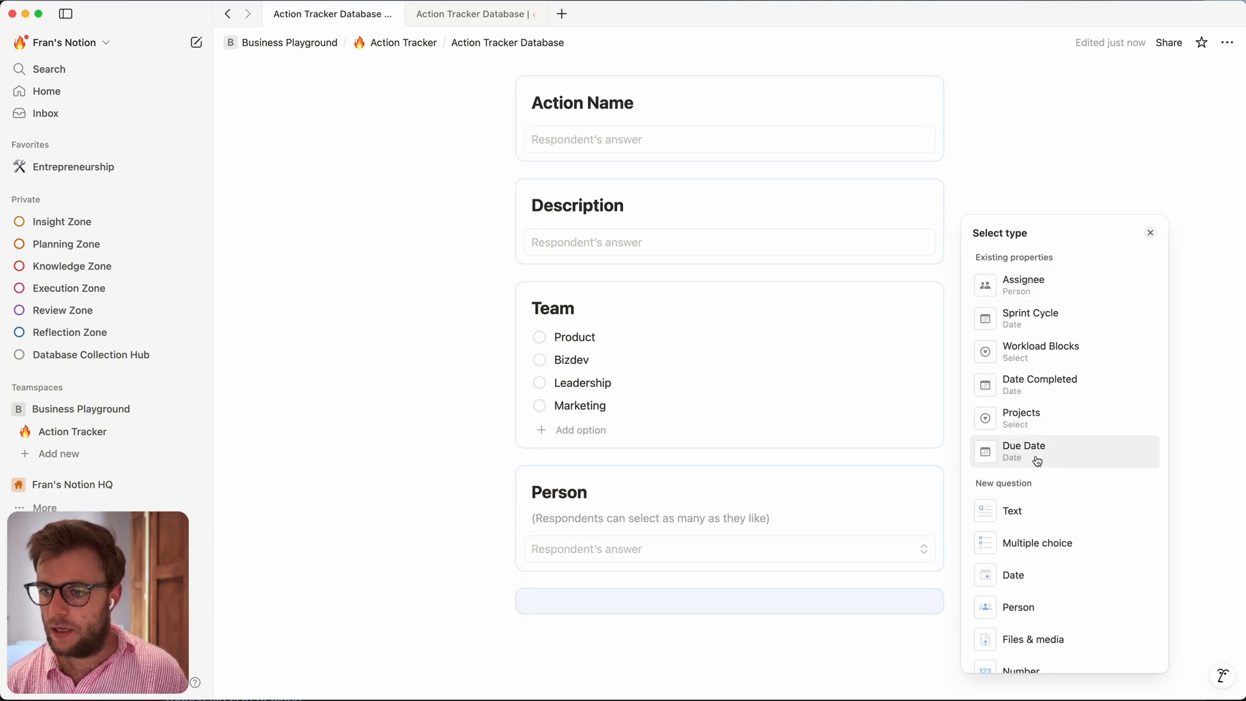
pyautogui.click(1037, 454)
pyautogui.click(450, 490)
# Step: Add a question for the existing Projects property at the end of the form
pyautogui.click(729, 619)
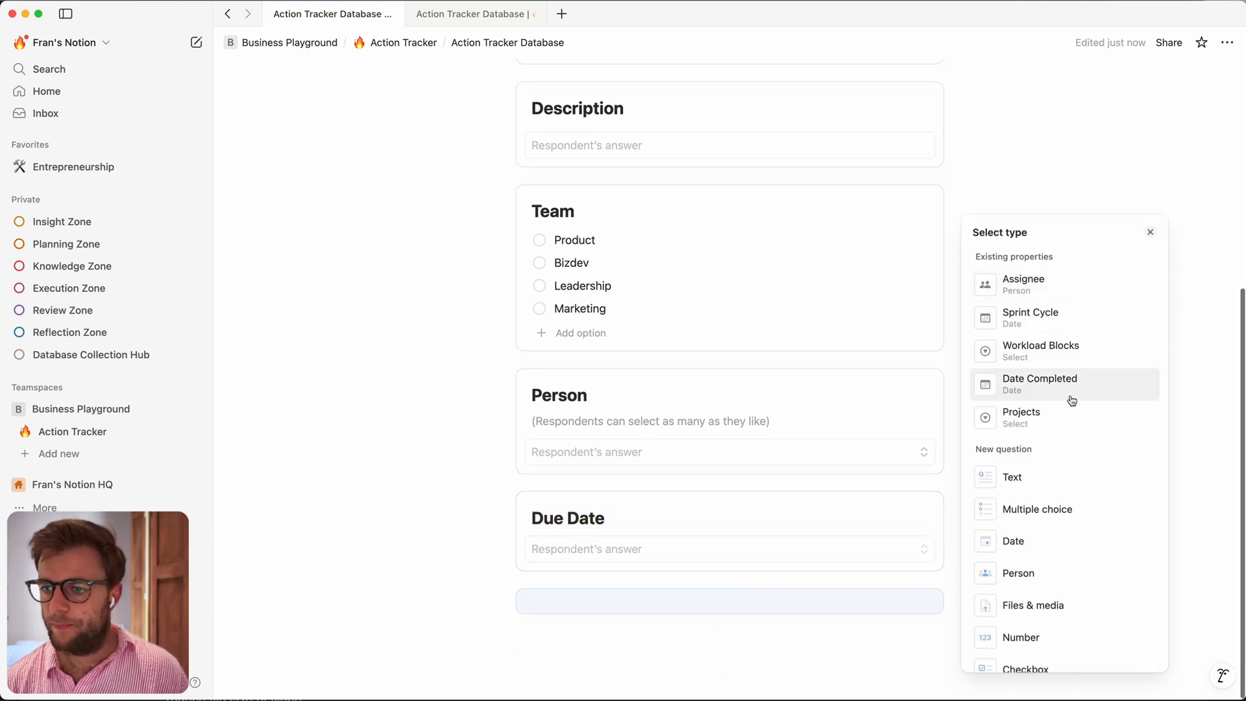
pyautogui.click(1054, 413)
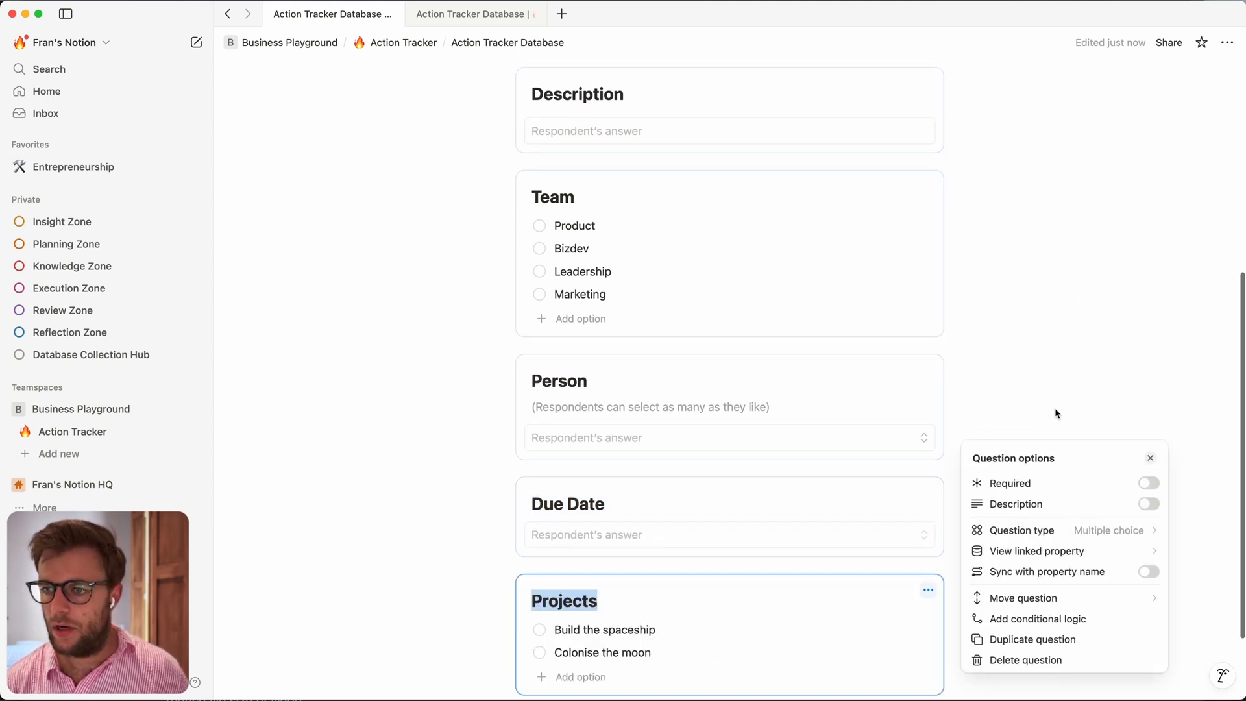
pyautogui.click(444, 502)
# Step: Enable the description on the Action Name question and enter "Add a proper name for the action"
pyautogui.scroll(10, 438, 515)
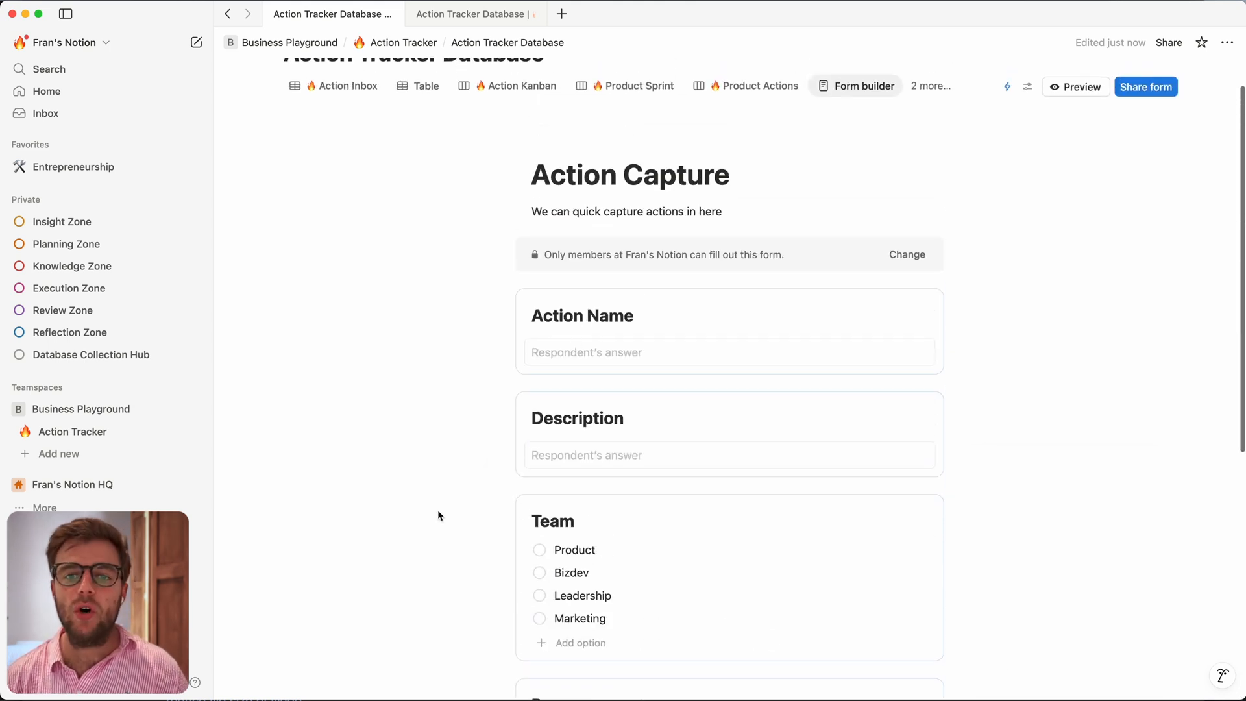
pyautogui.click(928, 304)
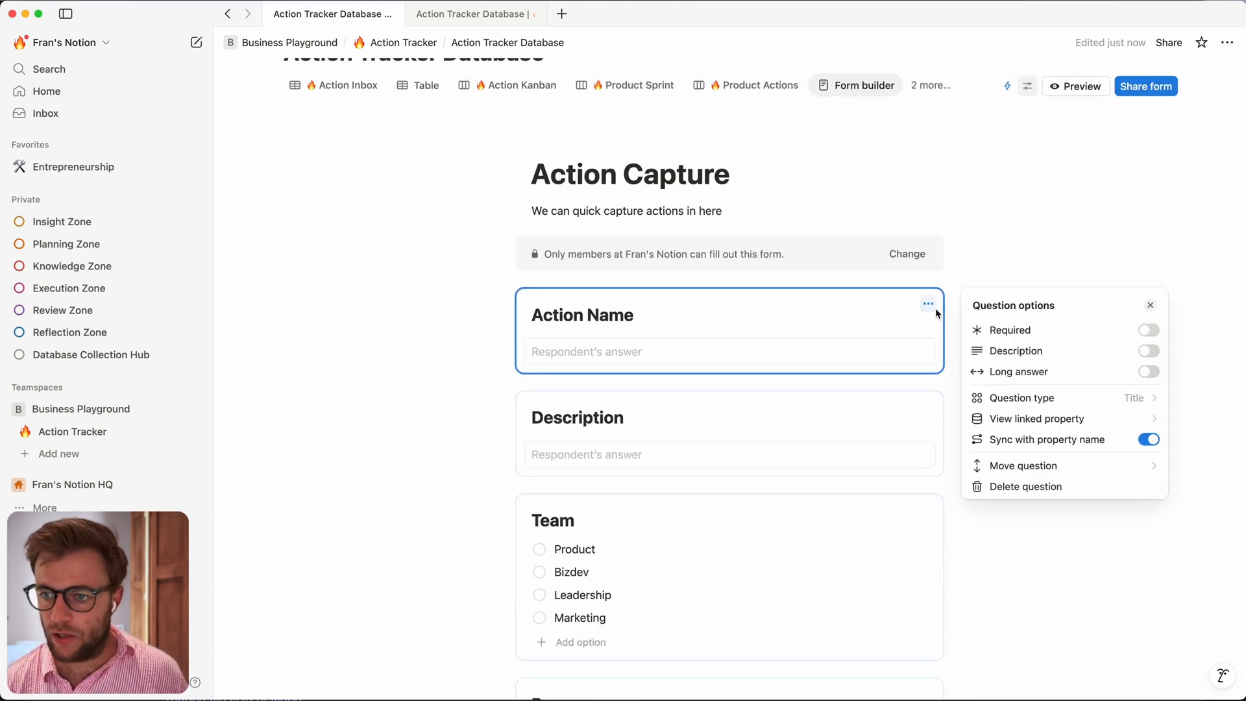
pyautogui.click(1143, 351)
pyautogui.click(578, 342)
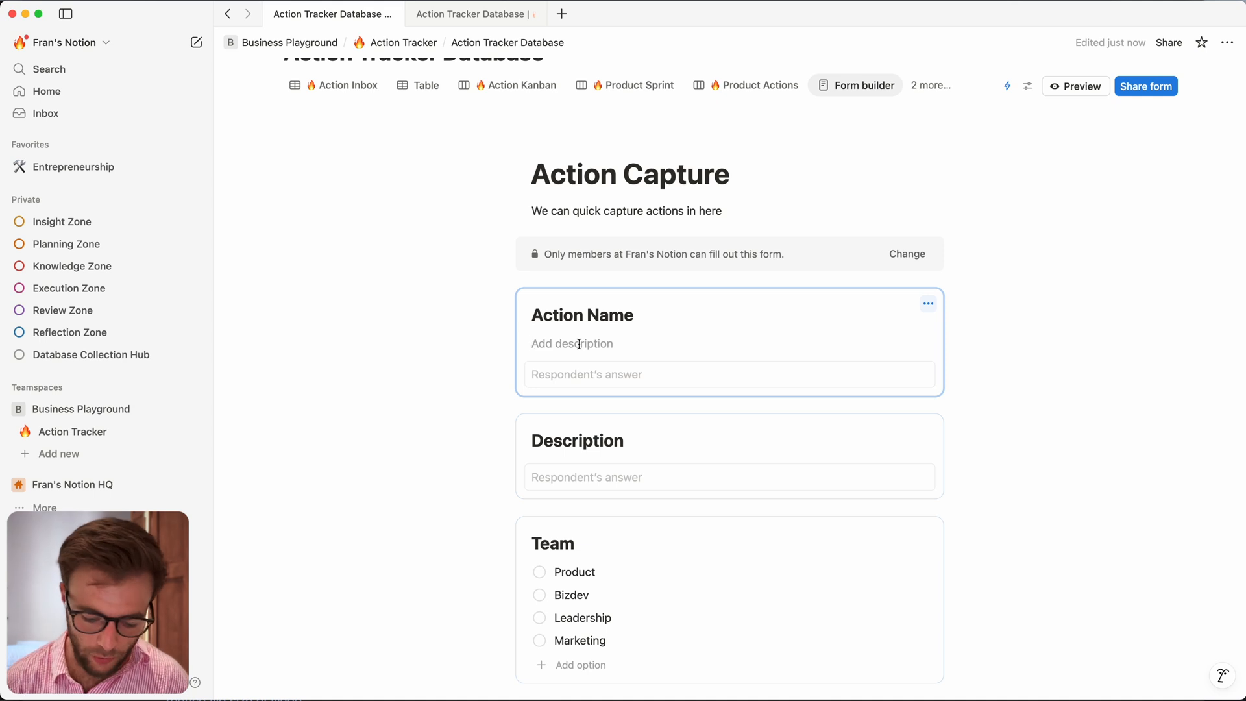
pyautogui.write('Add a proper name for the action')
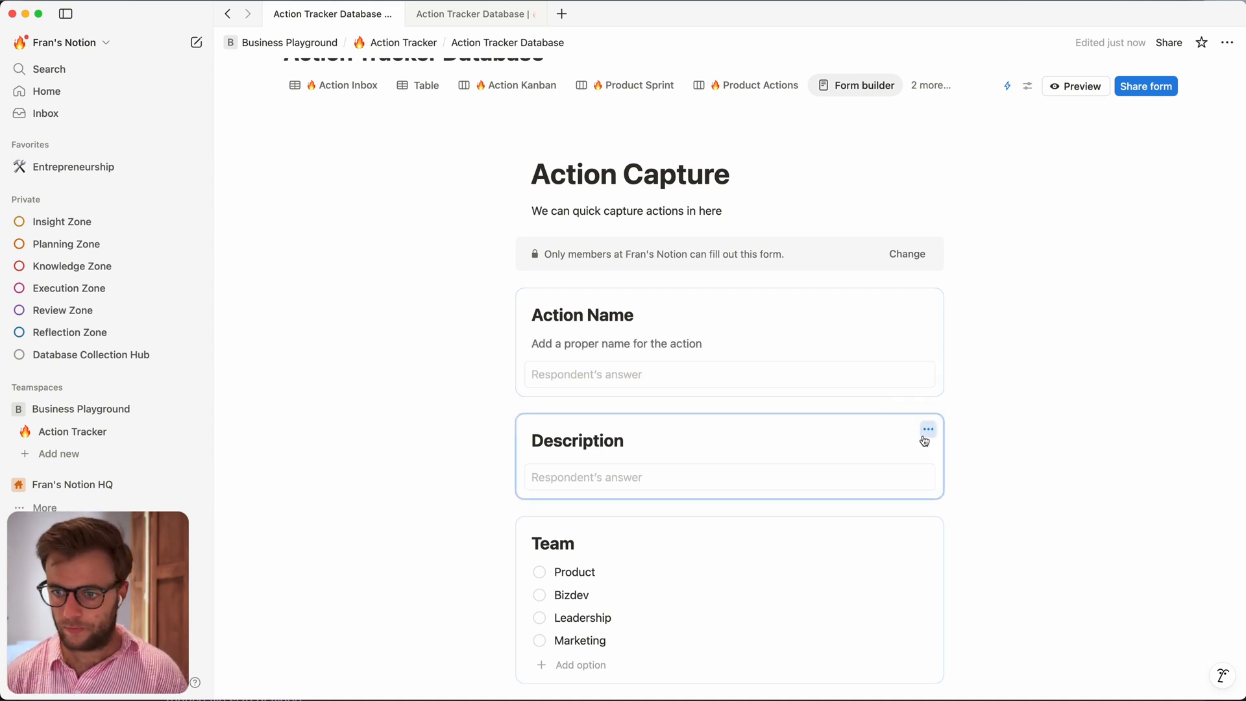
# Step: Enable the description on the Description question and enter "Describe what this action entails"
pyautogui.click(928, 429)
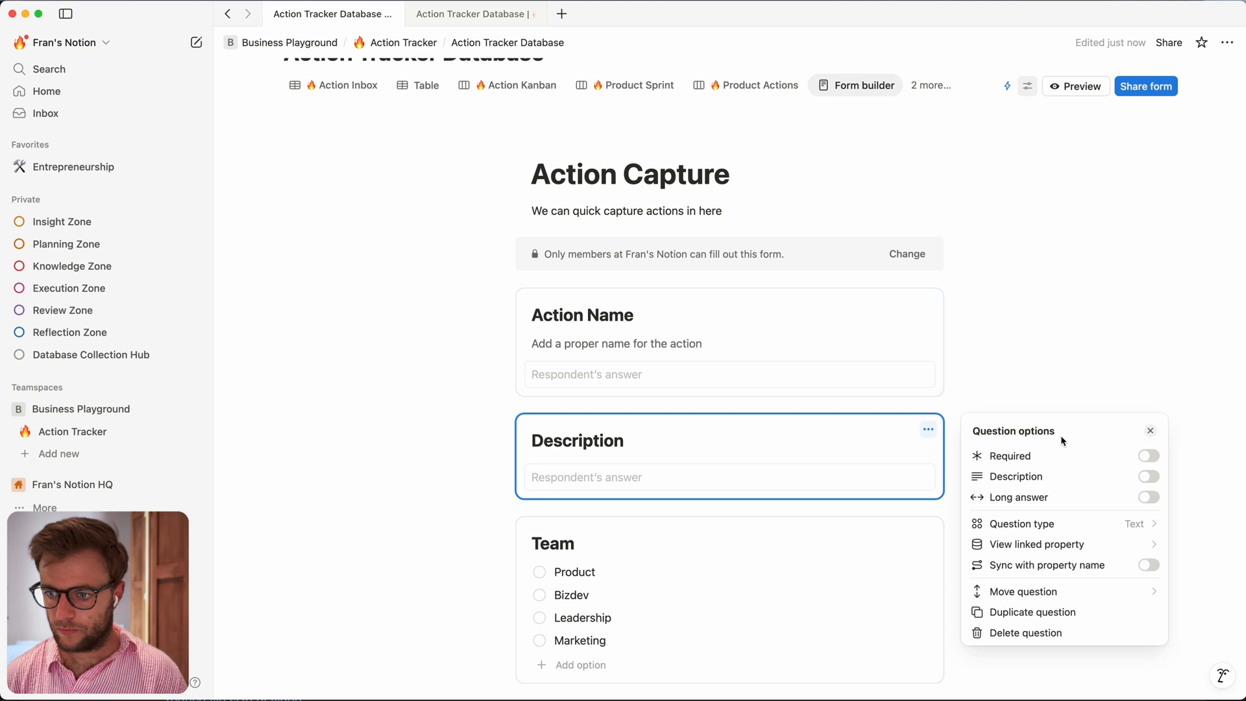
pyautogui.click(1148, 476)
pyautogui.click(629, 471)
pyautogui.write('Describ')
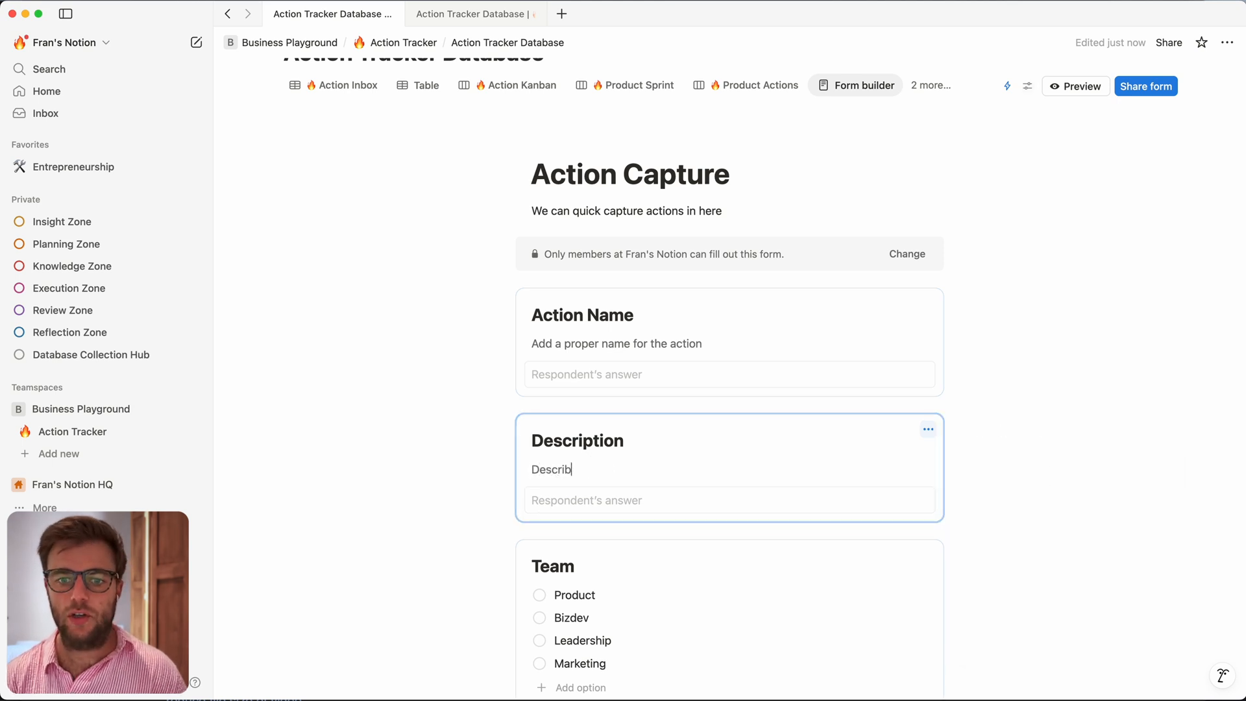
pyautogui.write('e what this action ent')
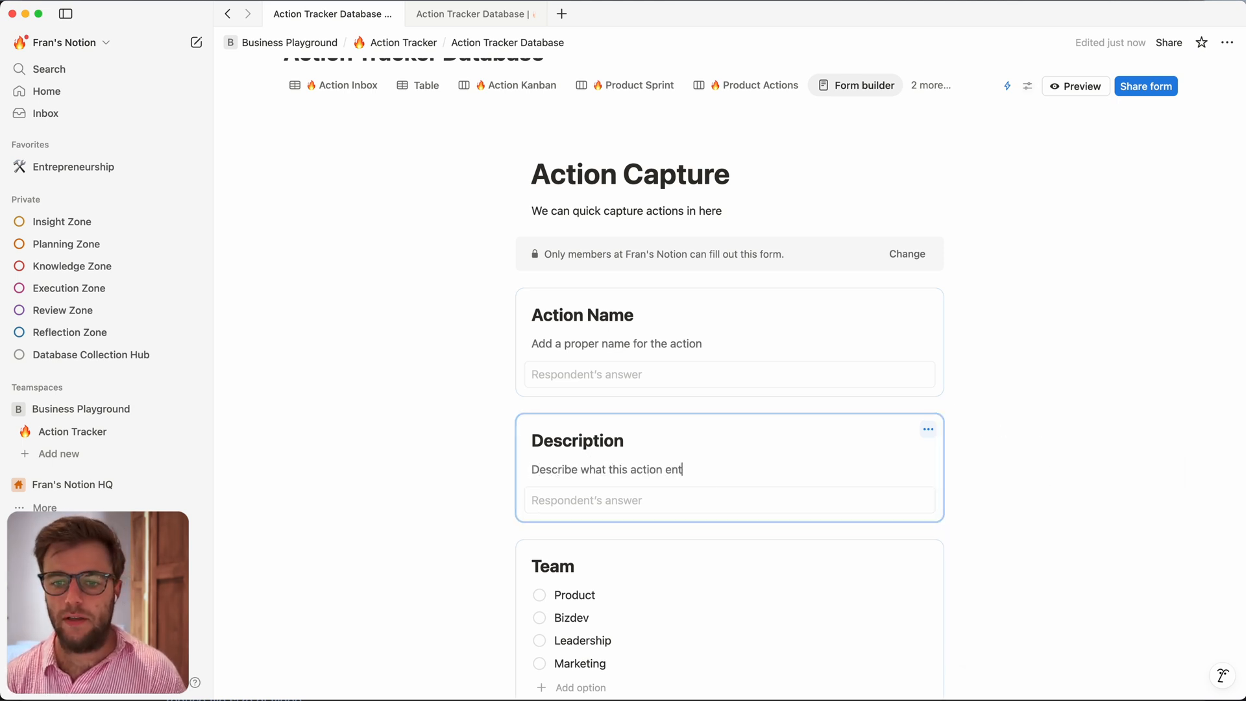
pyautogui.write('ails')
pyautogui.click(356, 403)
# Step: Return to the Action Tracker page and insert a button block between the database link and the Capture checklist
pyautogui.scroll(-5, 888, 356)
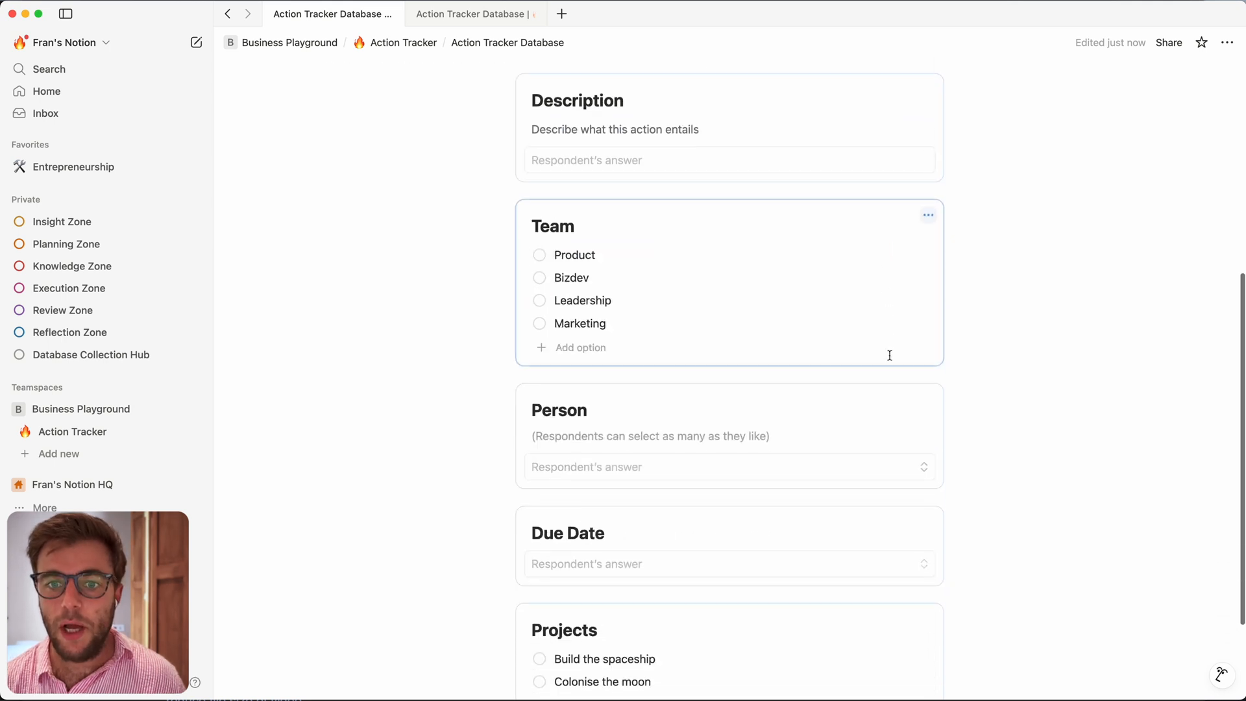
pyautogui.scroll(-2, 889, 356)
pyautogui.scroll(7, 765, 347)
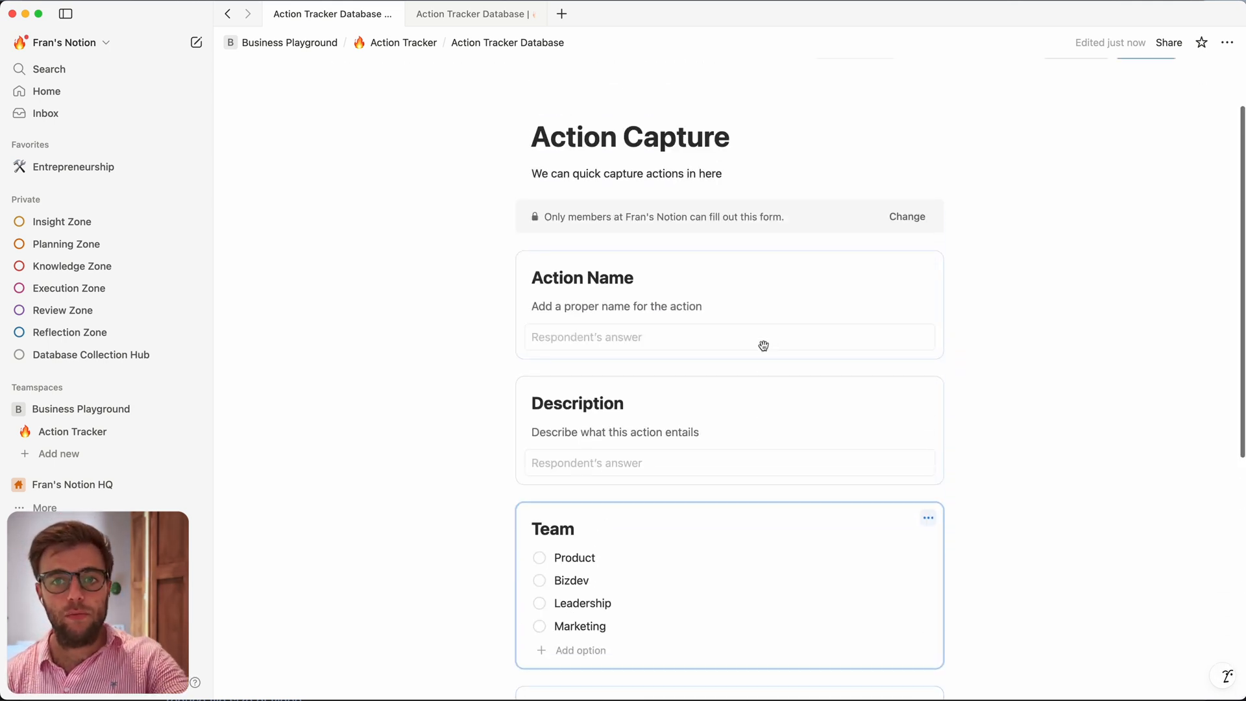
pyautogui.scroll(2, 763, 346)
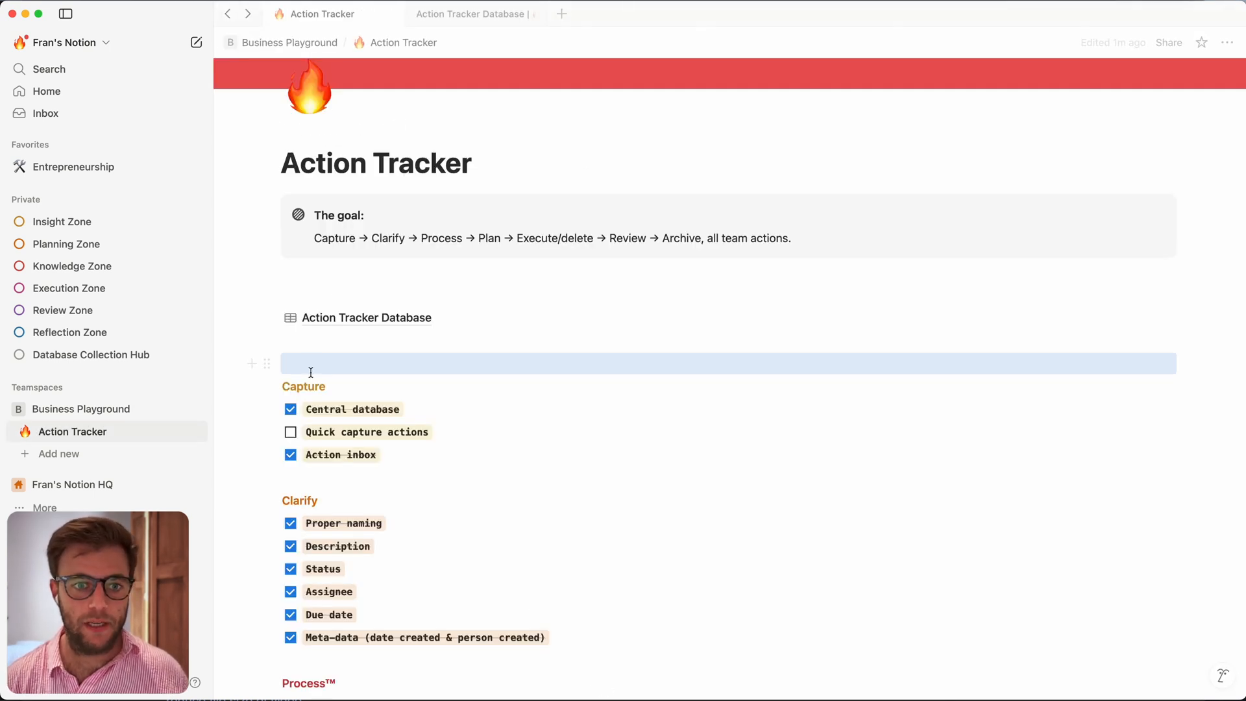
pyautogui.click(310, 363)
pyautogui.press('Return')
pyautogui.press('Up')
pyautogui.press('Return')
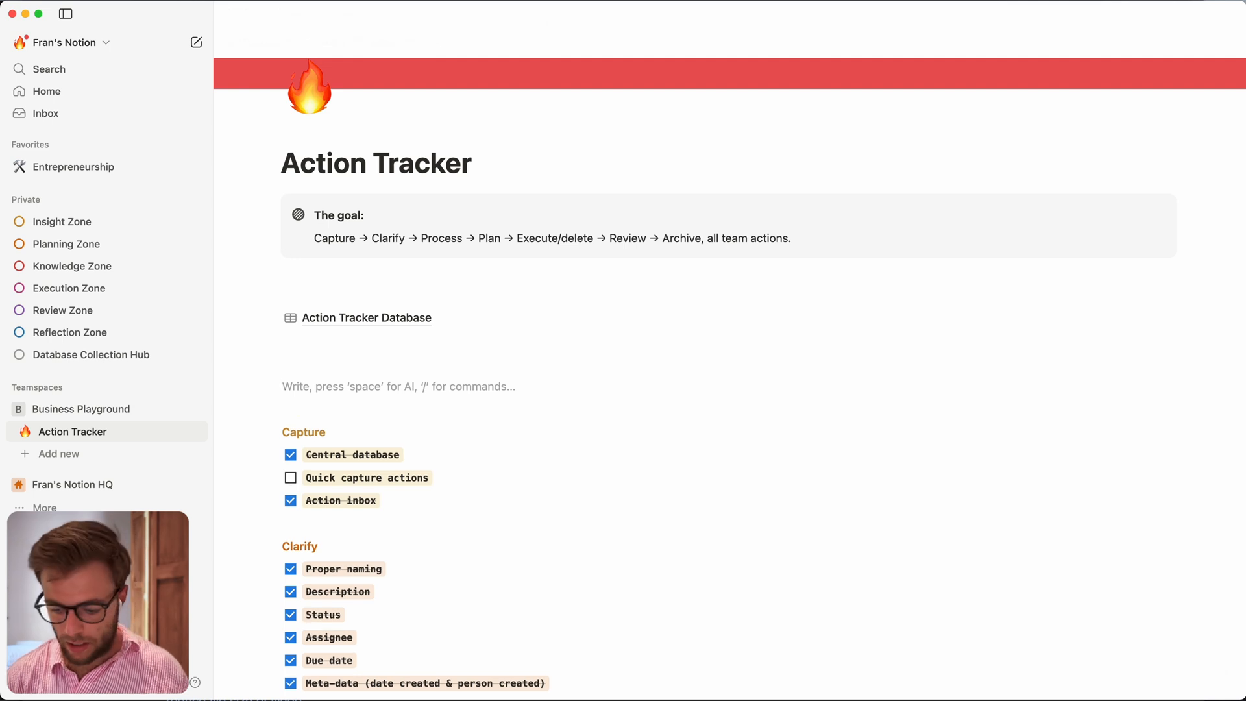
pyautogui.write('/but')
pyautogui.press('Return')
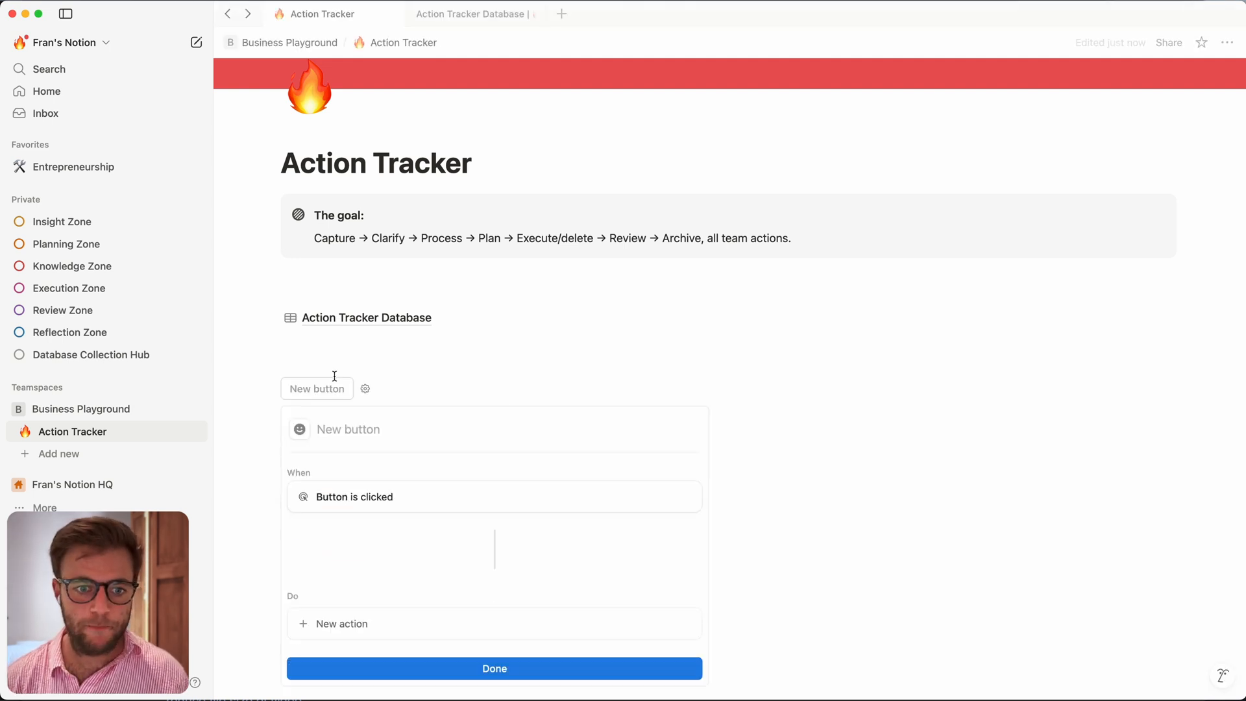
# Step: Give the new button a fire emoji and name it "Capture New Action"
pyautogui.click(300, 429)
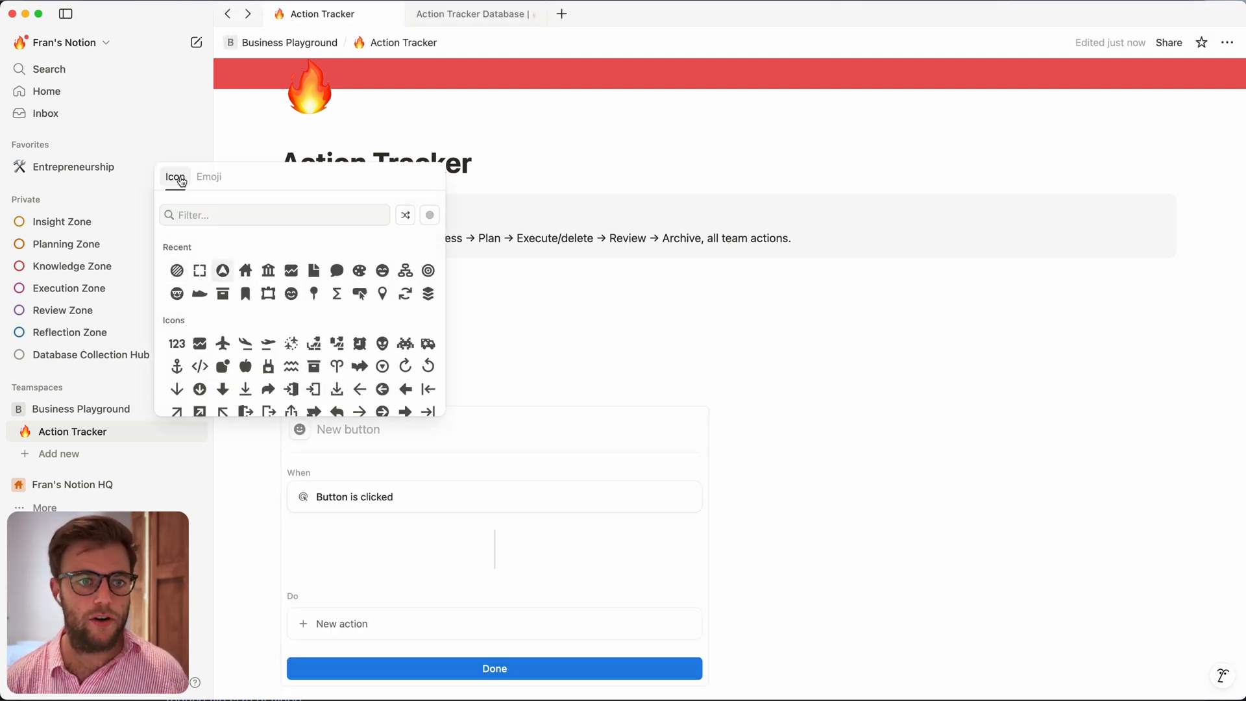
pyautogui.click(208, 176)
pyautogui.click(176, 269)
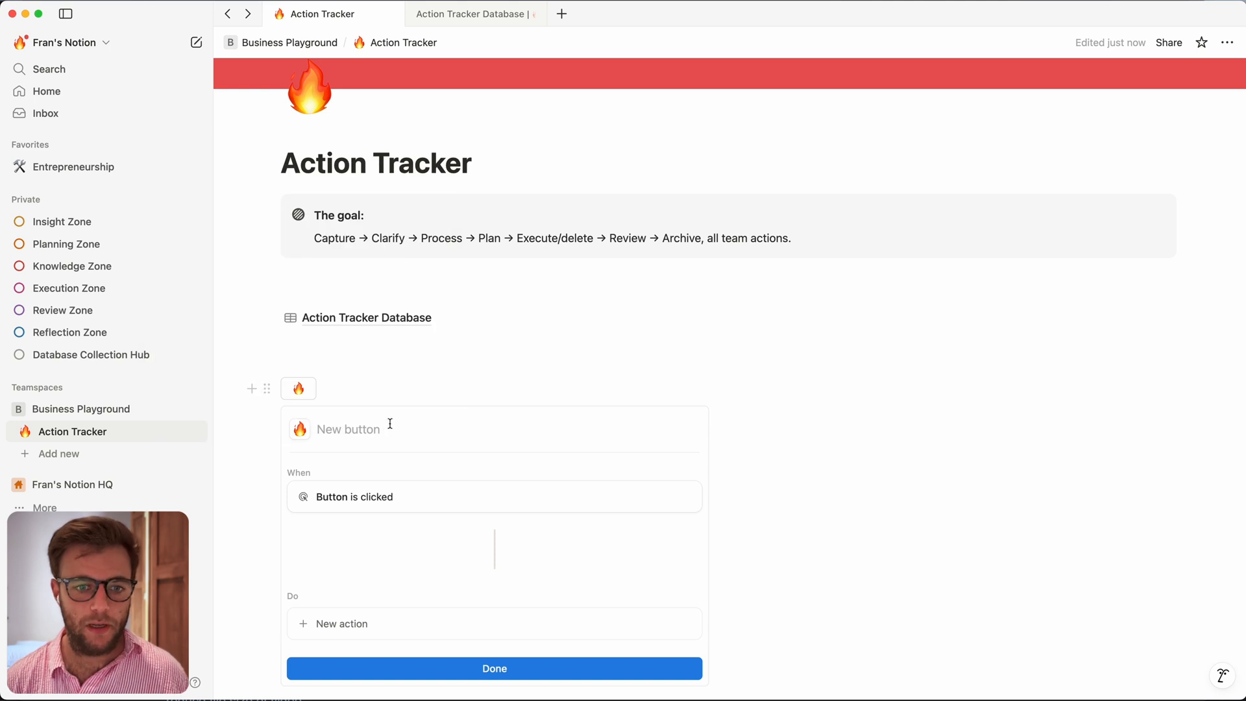
pyautogui.write('Capture Ne')
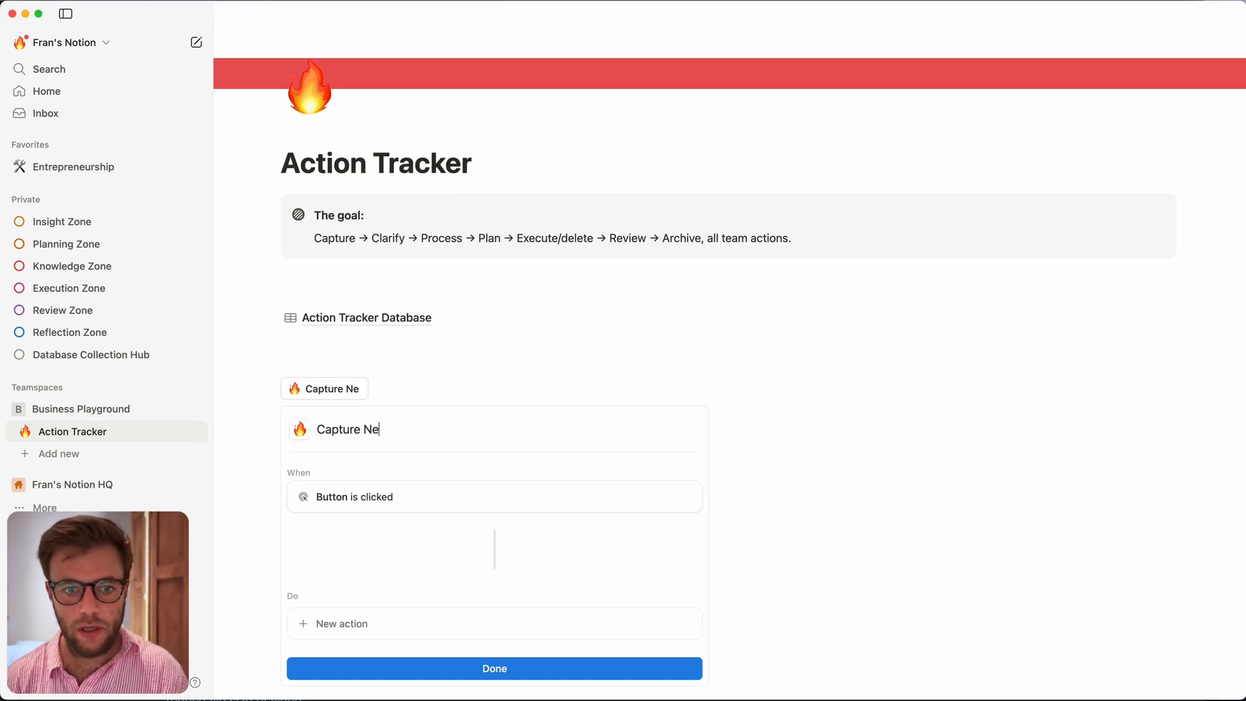
pyautogui.write('w Action')
# Step: Add an action to the Capture New Action button that opens a page, form, or URL, leaving its target unselected
pyautogui.scroll(-1, 406, 478)
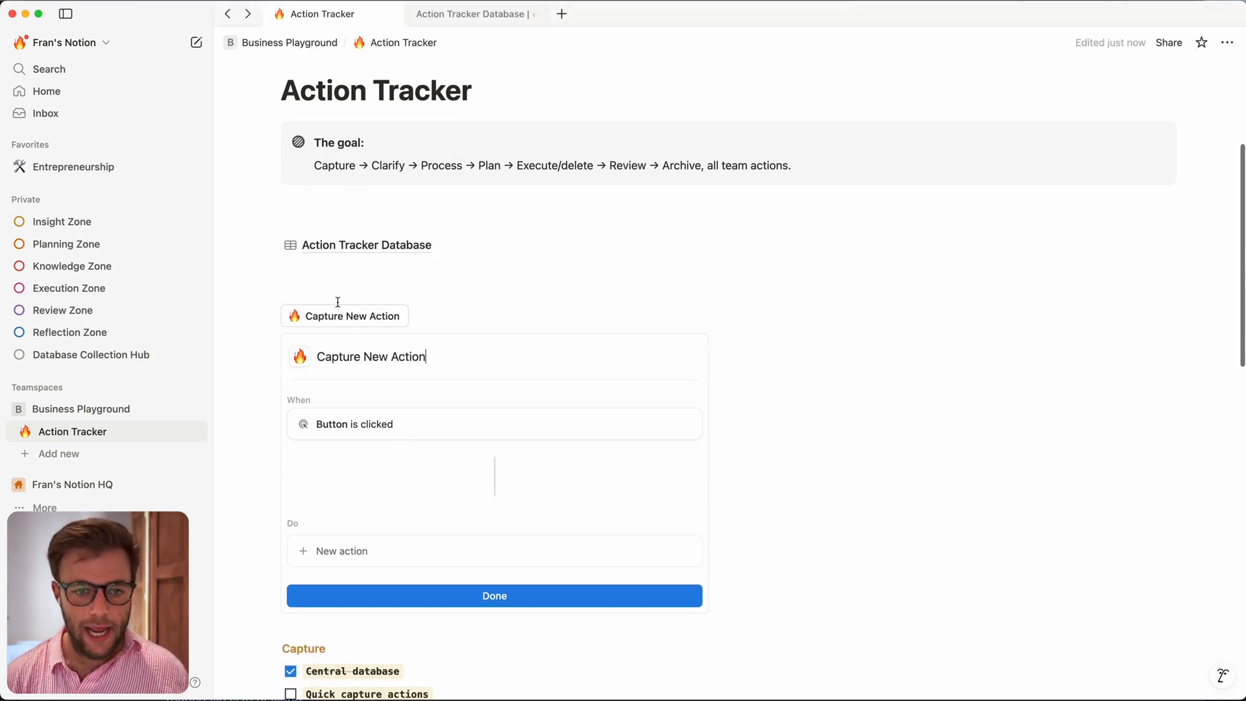
pyautogui.moveTo(336, 302); pyautogui.dragTo(384, 380)
pyautogui.click(363, 550)
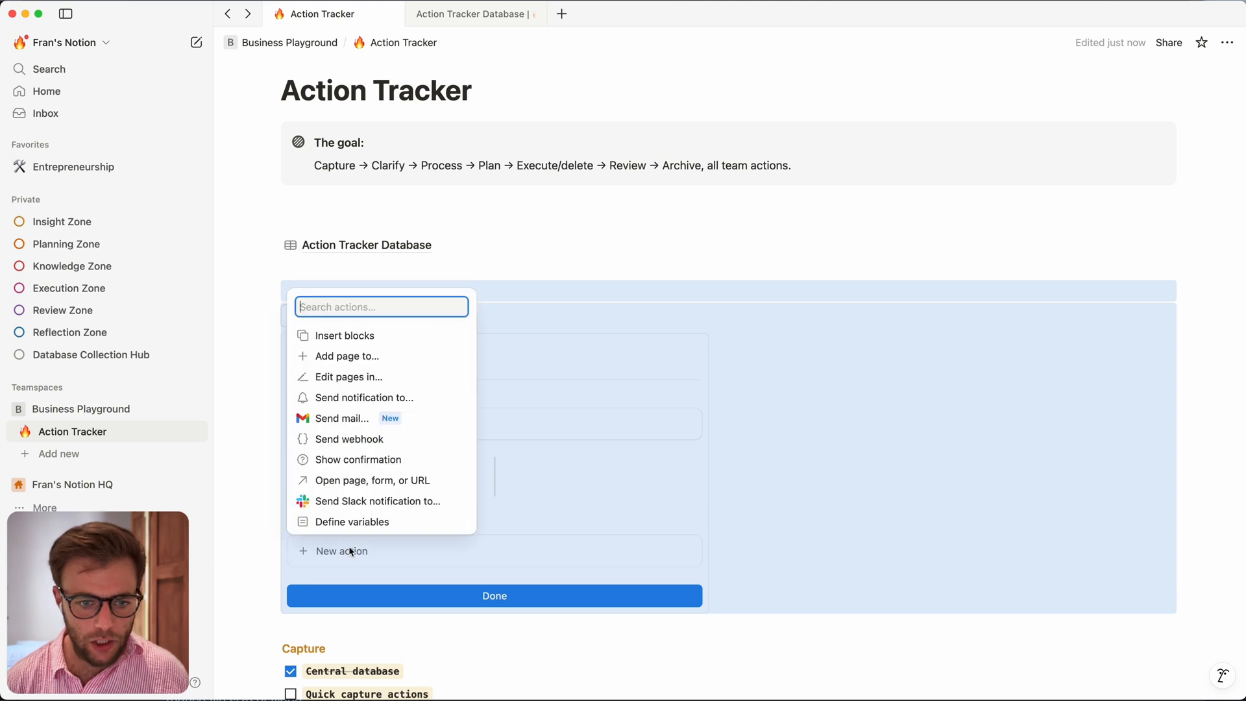
pyautogui.click(362, 487)
pyautogui.click(464, 550)
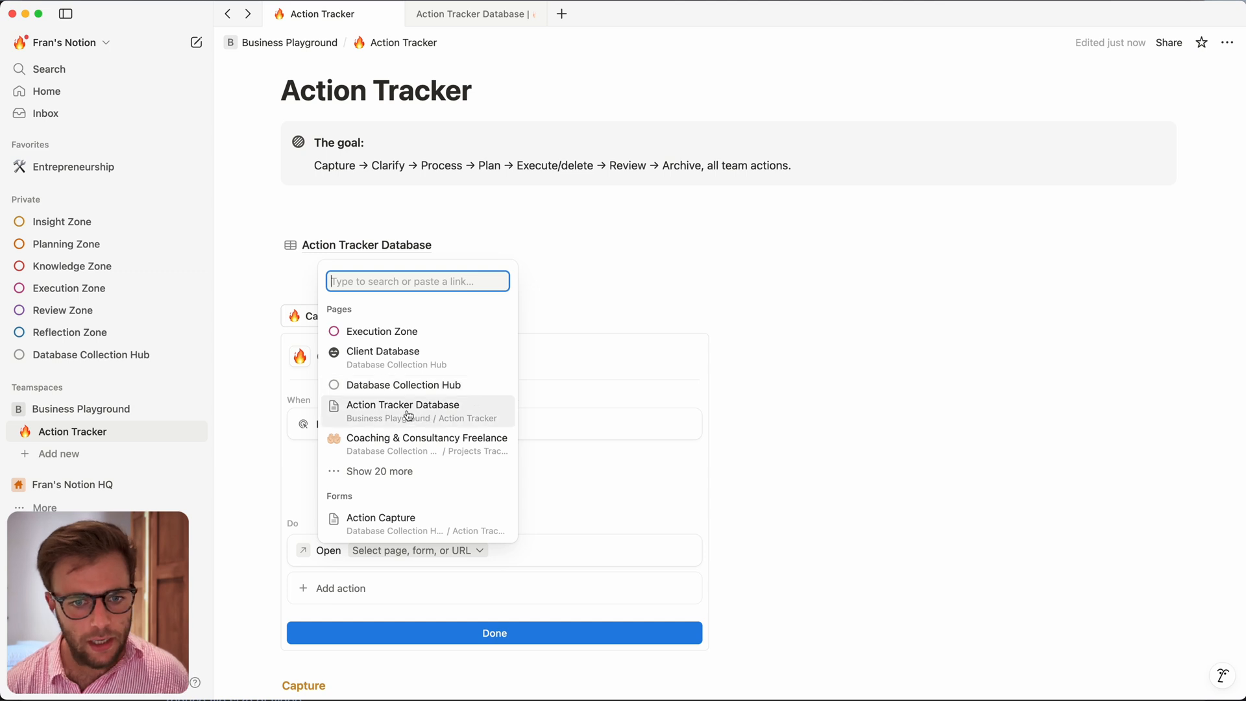
pyautogui.click(562, 253)
# Step: Rename the Action Tracker Database's Form builder view as "🔥Action Capture Form"
pyautogui.click(395, 250)
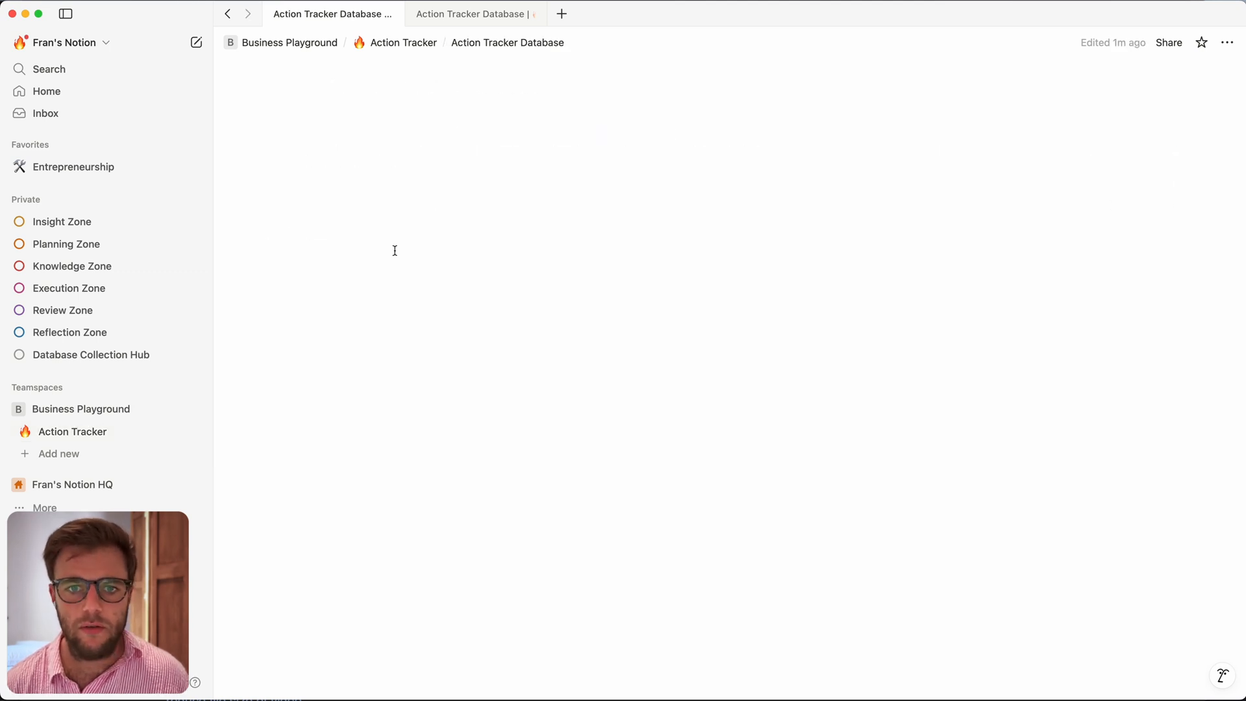
pyautogui.click(957, 134)
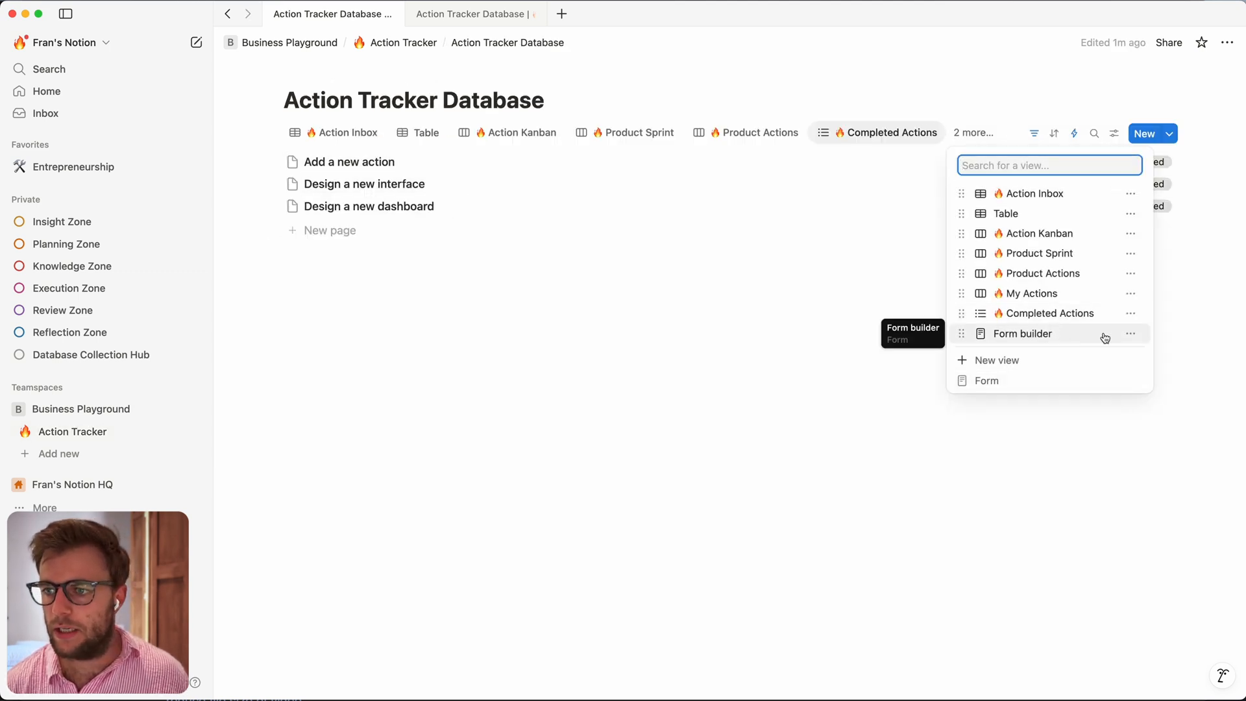
pyautogui.click(1130, 333)
pyautogui.click(1114, 374)
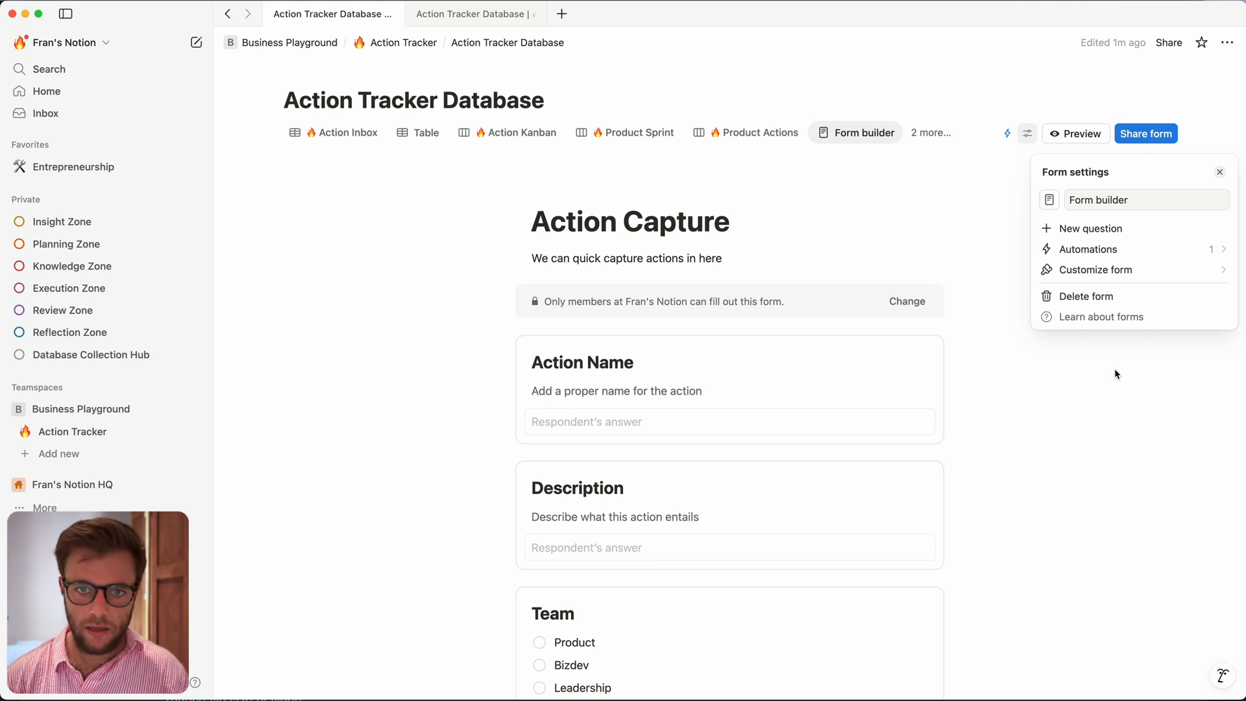
pyautogui.click(1128, 200)
pyautogui.write('Action C')
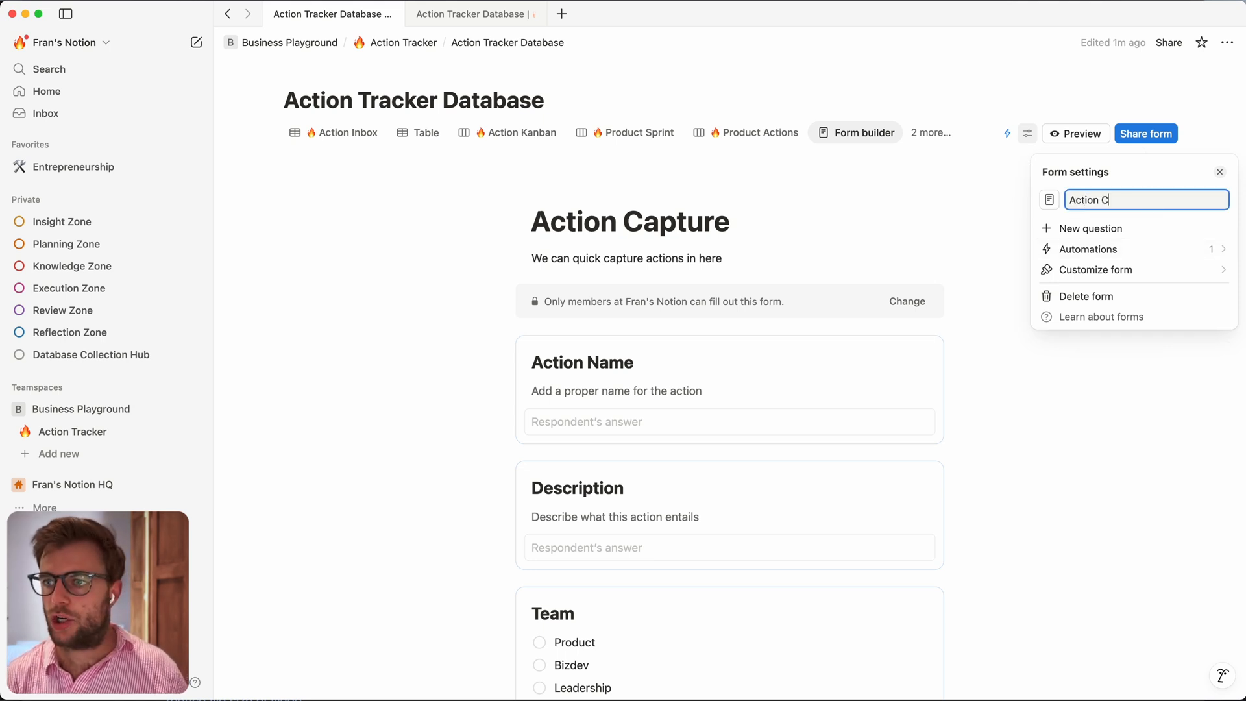
pyautogui.write('apture FOrm')
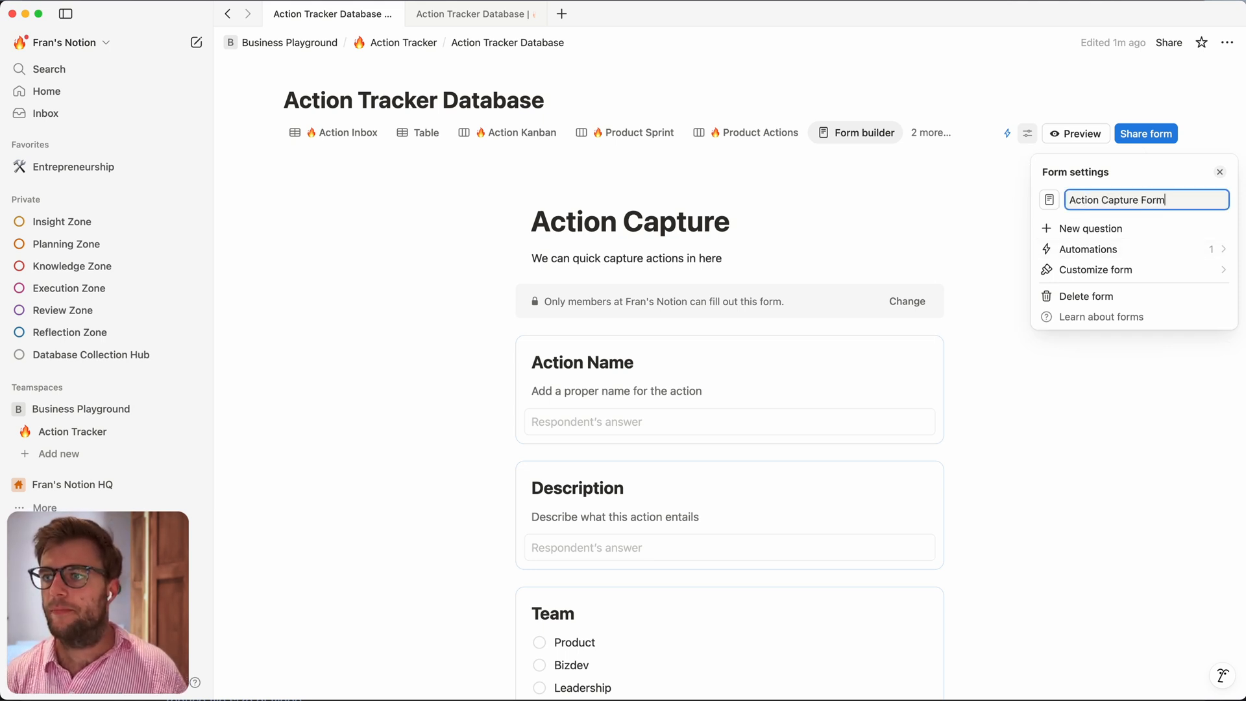
pyautogui.press('ctrl+super+space')
pyautogui.write('Fire')
pyautogui.press('Return')
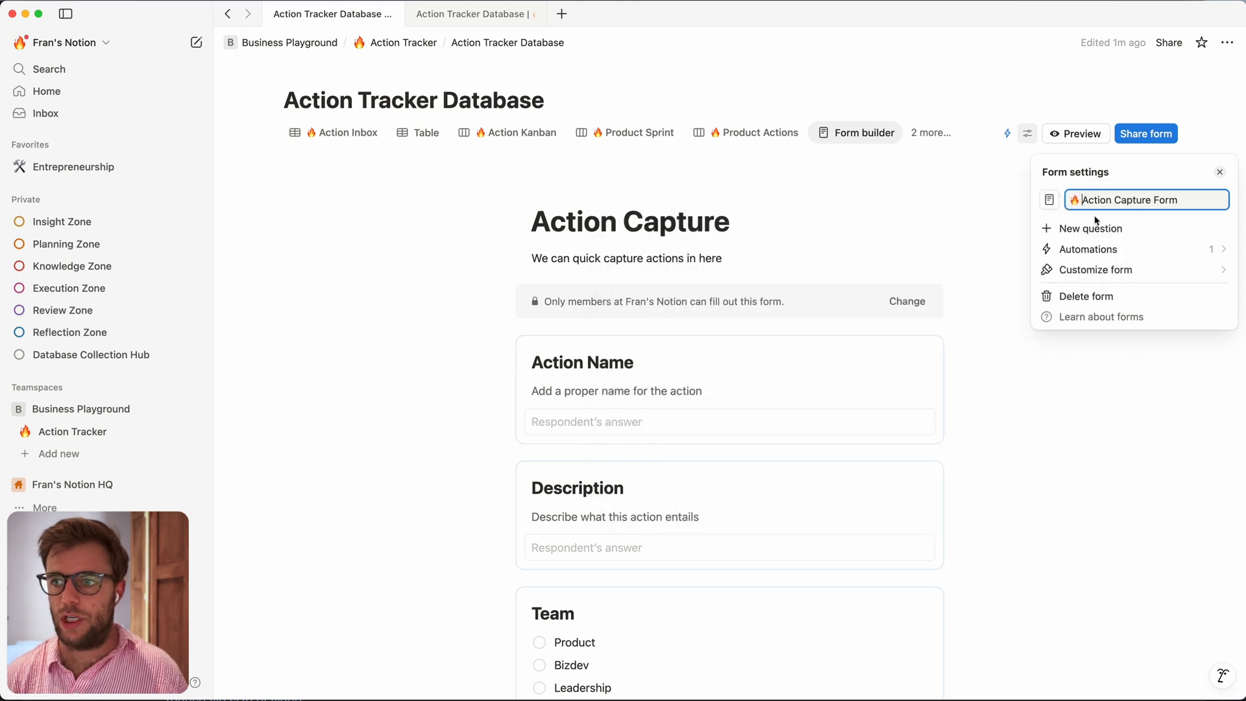
pyautogui.click(891, 209)
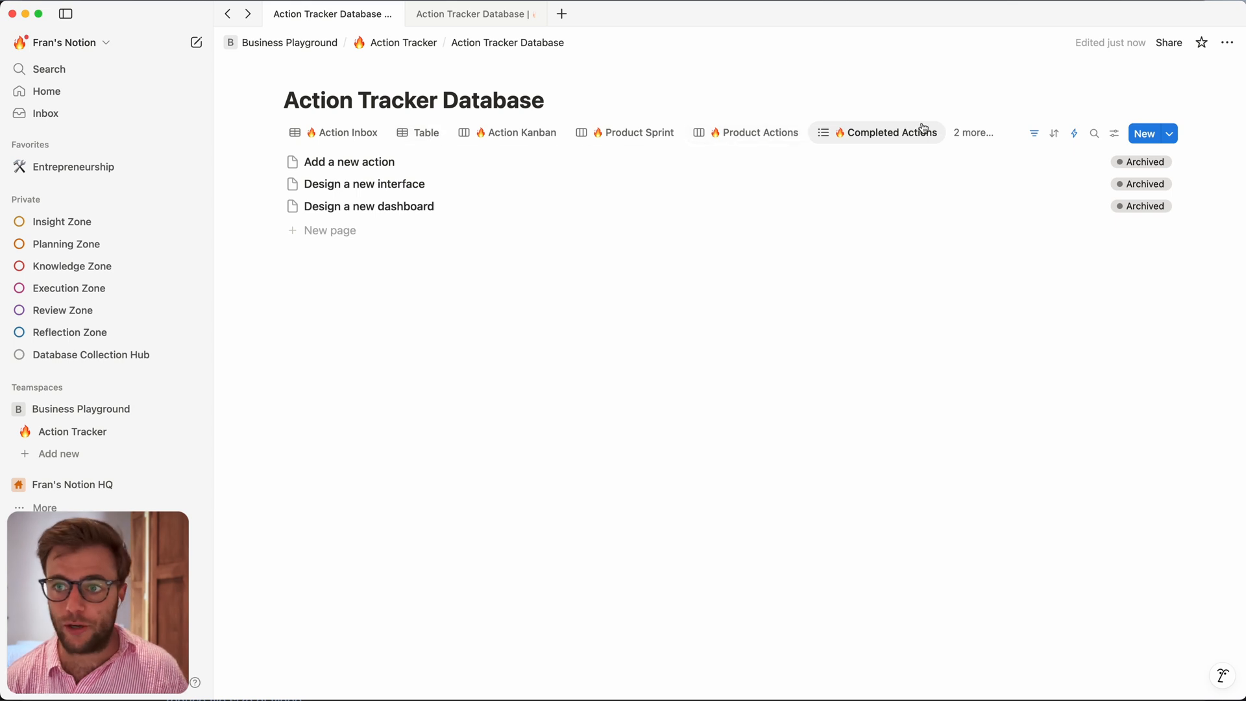
# Step: Configure the Capture New Action button on the Action Tracker page to open the Action Capture form in full page, and save it
pyautogui.press('super+bracketleft')
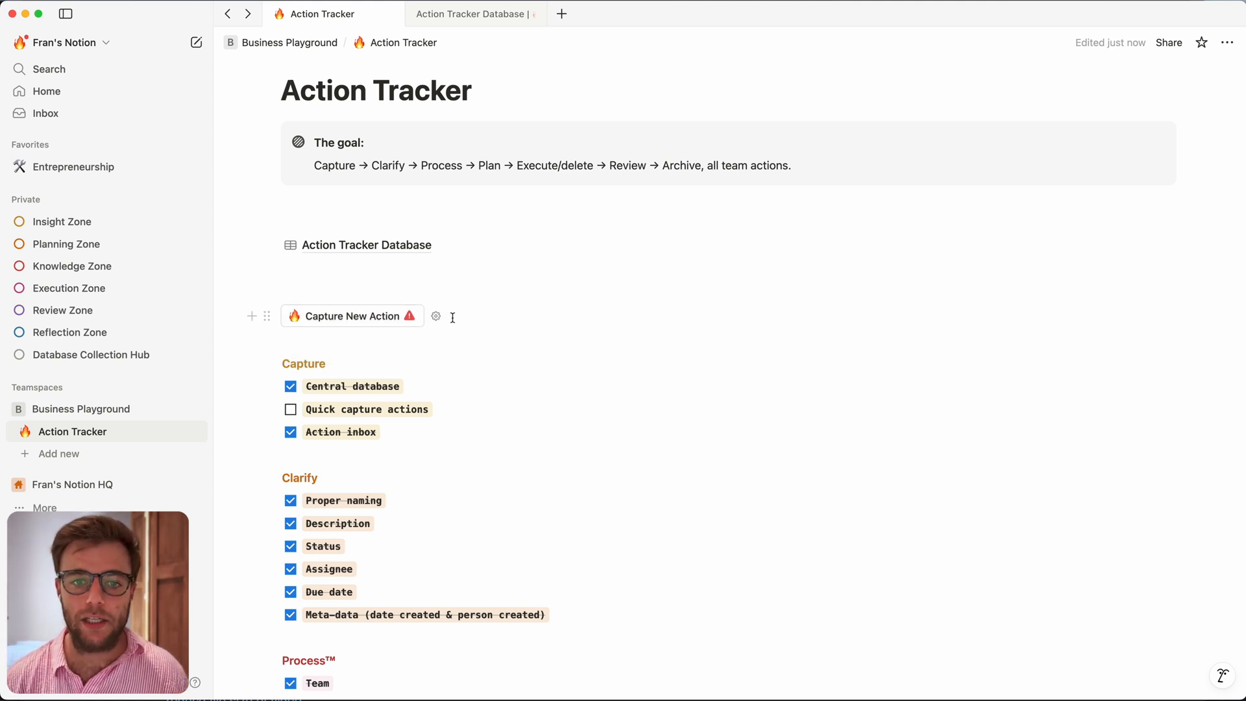
pyautogui.click(436, 315)
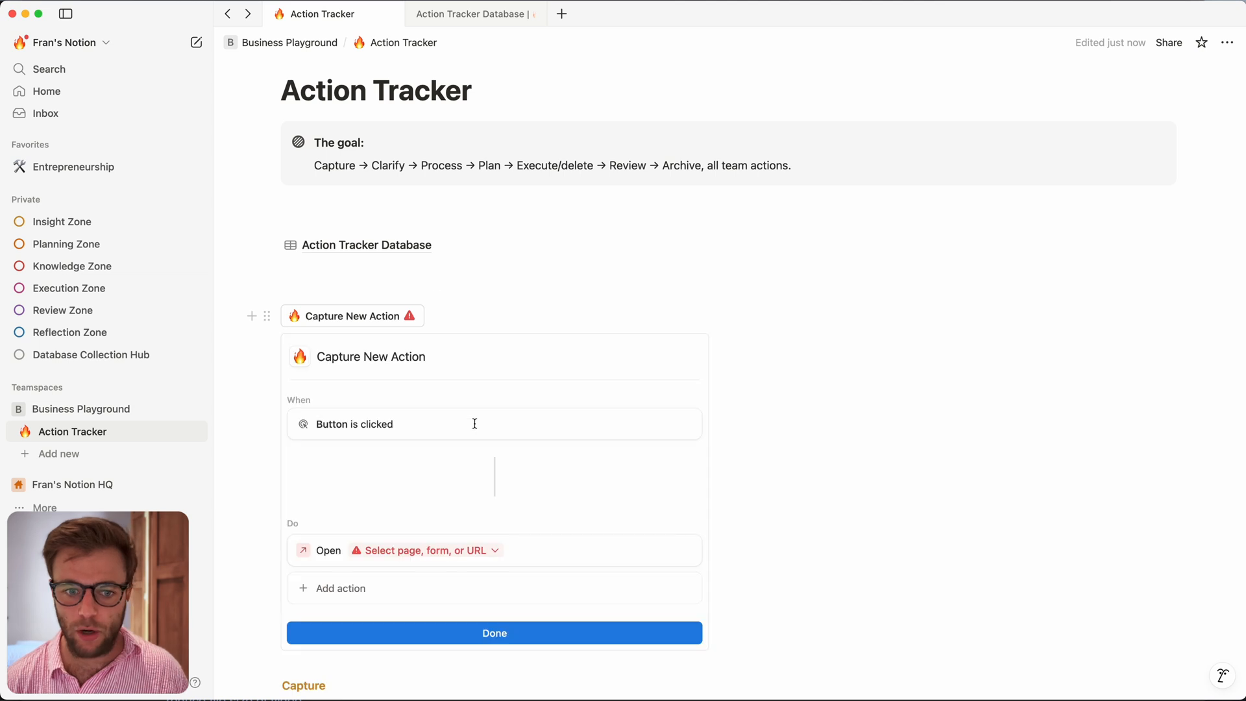
pyautogui.scroll(-5, 474, 423)
pyautogui.click(447, 333)
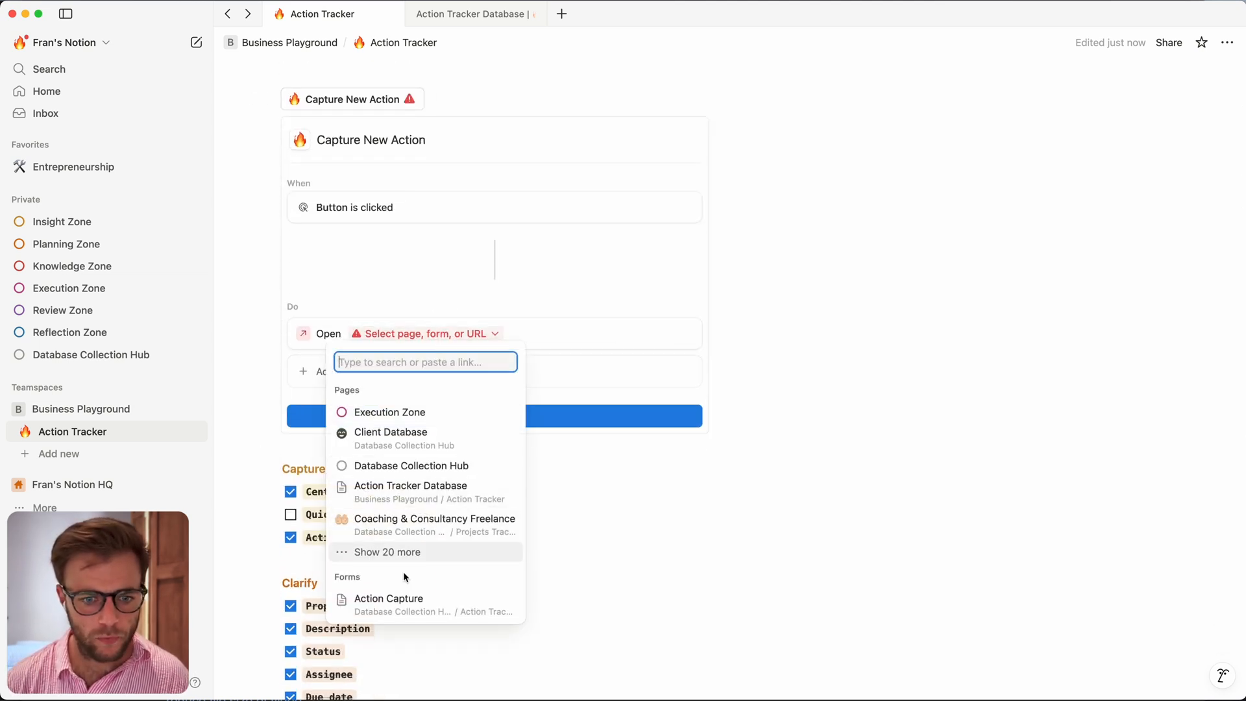
pyautogui.click(404, 606)
pyautogui.click(507, 336)
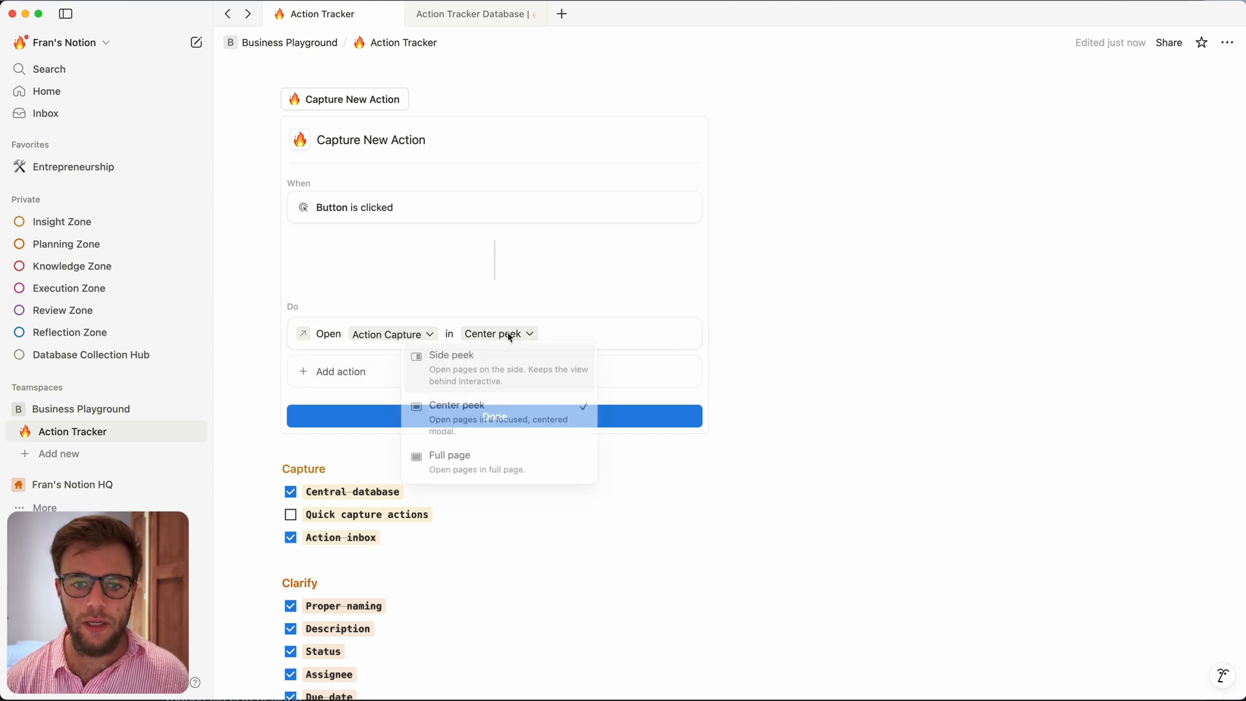
pyautogui.click(468, 462)
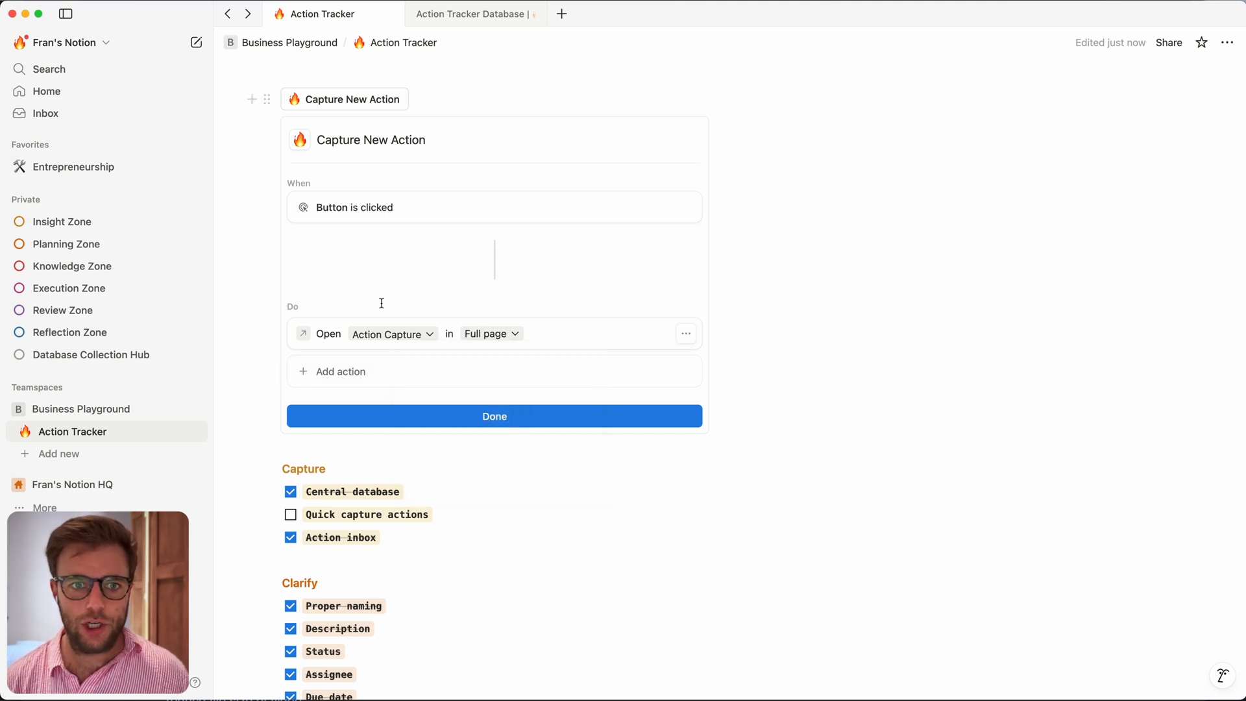
pyautogui.click(440, 417)
pyautogui.scroll(5, 559, 164)
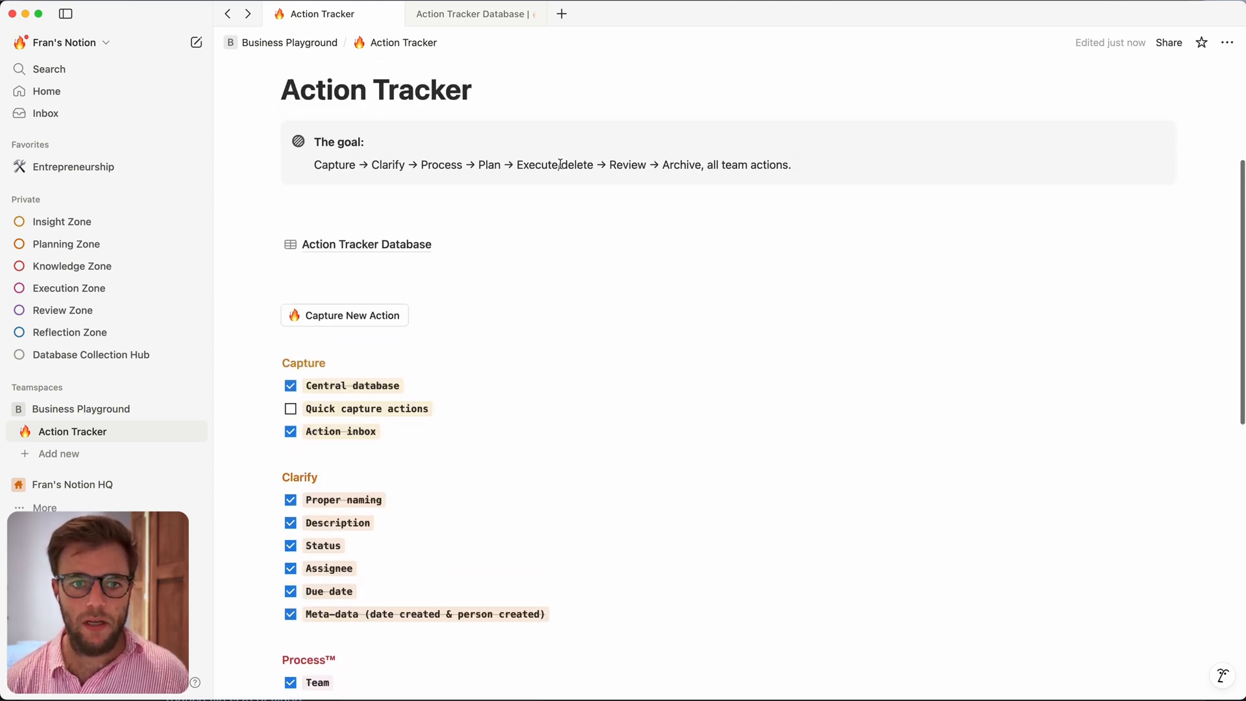
# Step: Open the capture form through the new button and enter "Rewrite the design specs for the Notion system" as the action name
pyautogui.click(329, 318)
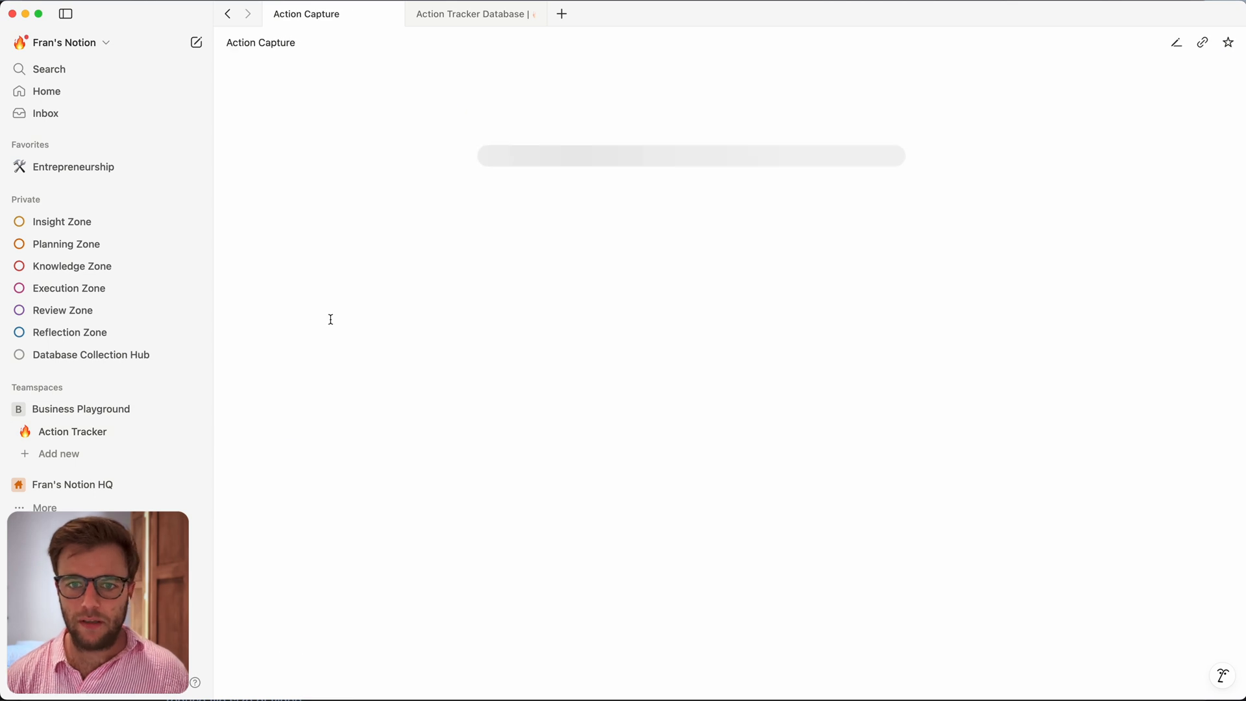
pyautogui.click(589, 326)
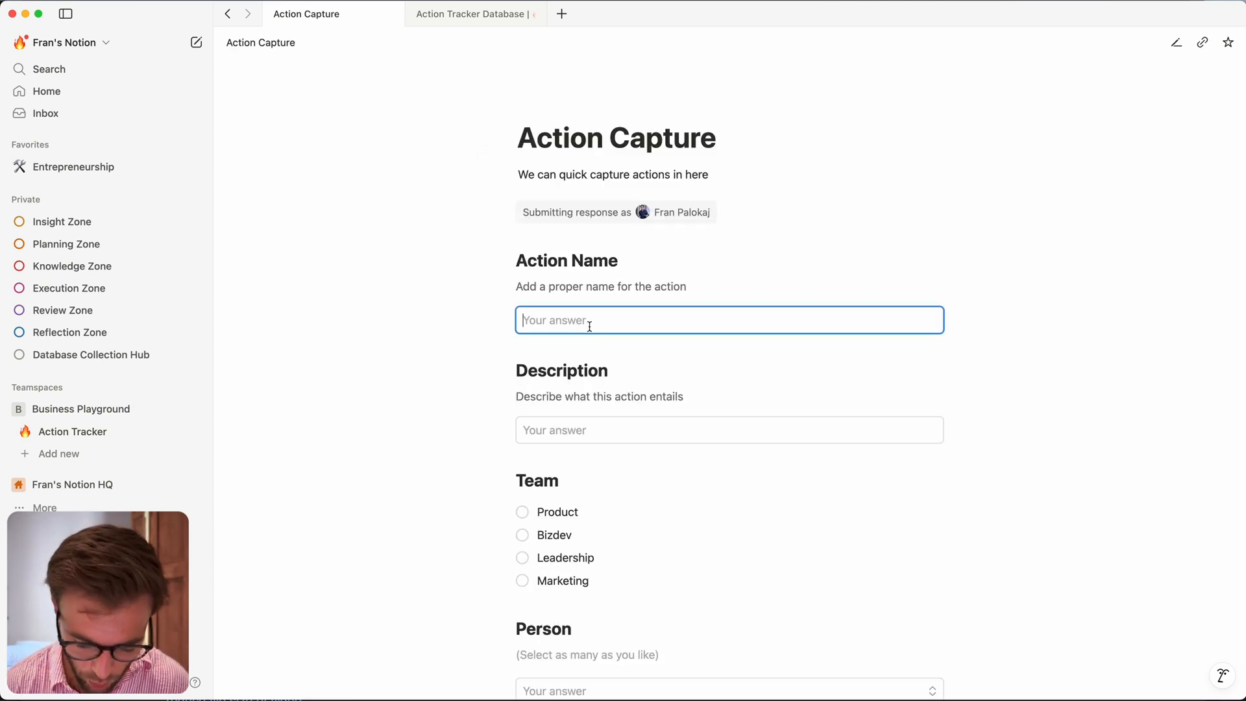
pyautogui.write('Rewrite the')
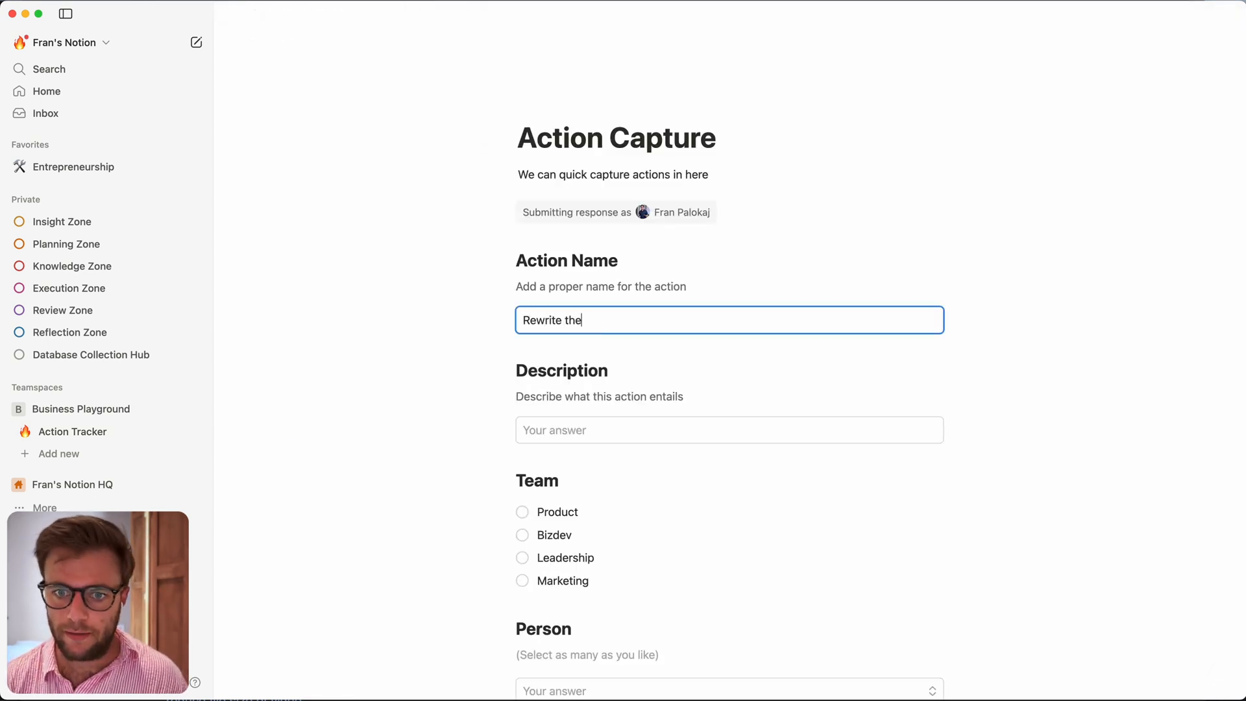
pyautogui.write(' design specs for the ')
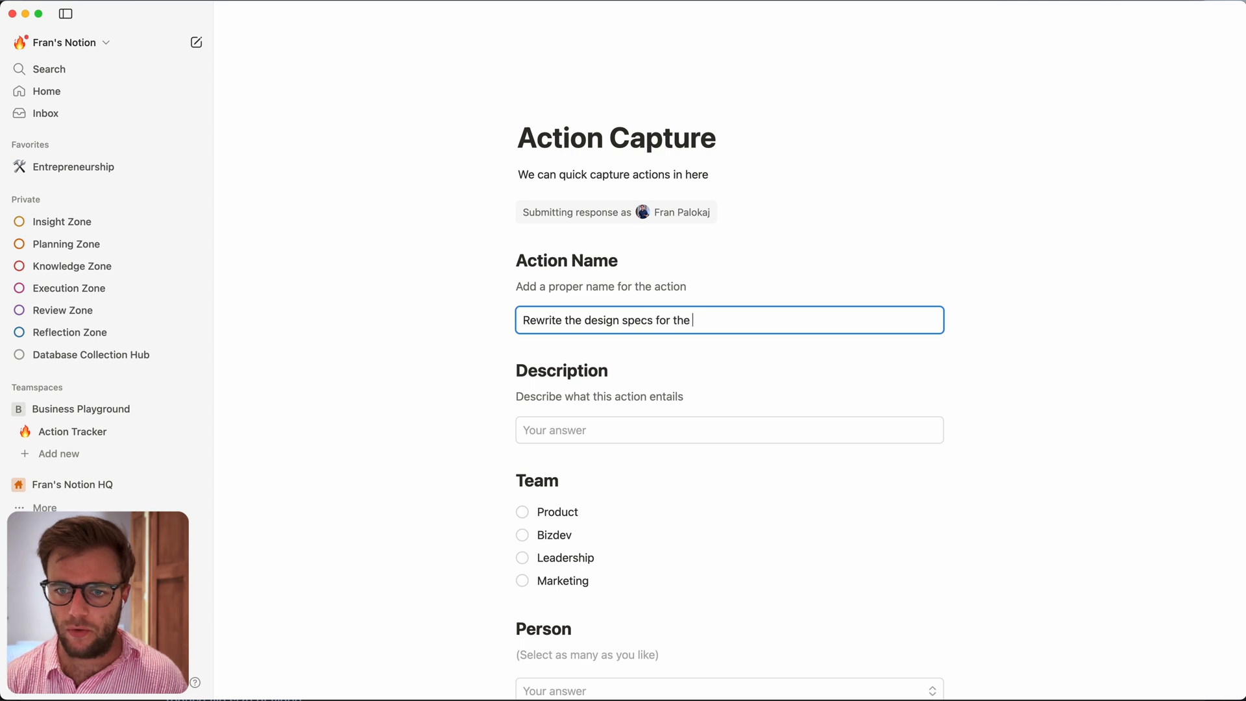
pyautogui.write('Notion system')
# Step: Enter the description "The client wasn't happy with the current set-up, can we adjust it to meet their needs."
pyautogui.click(587, 431)
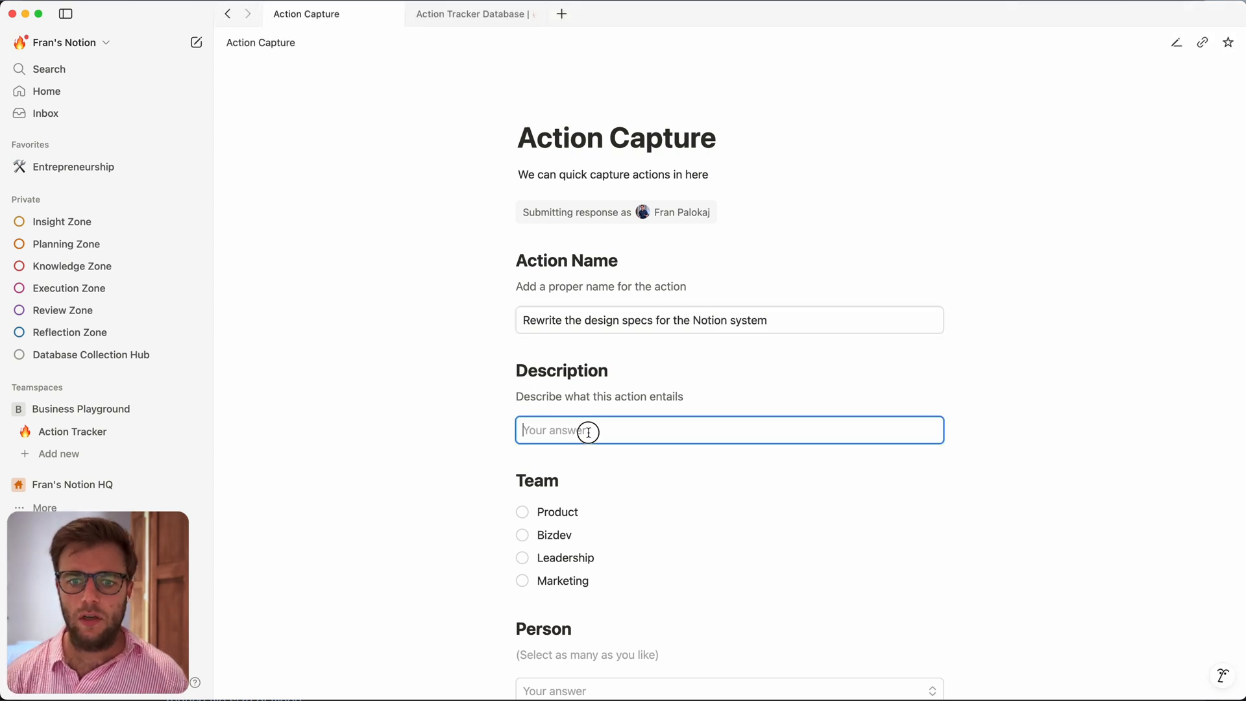
pyautogui.write("The client wasn't")
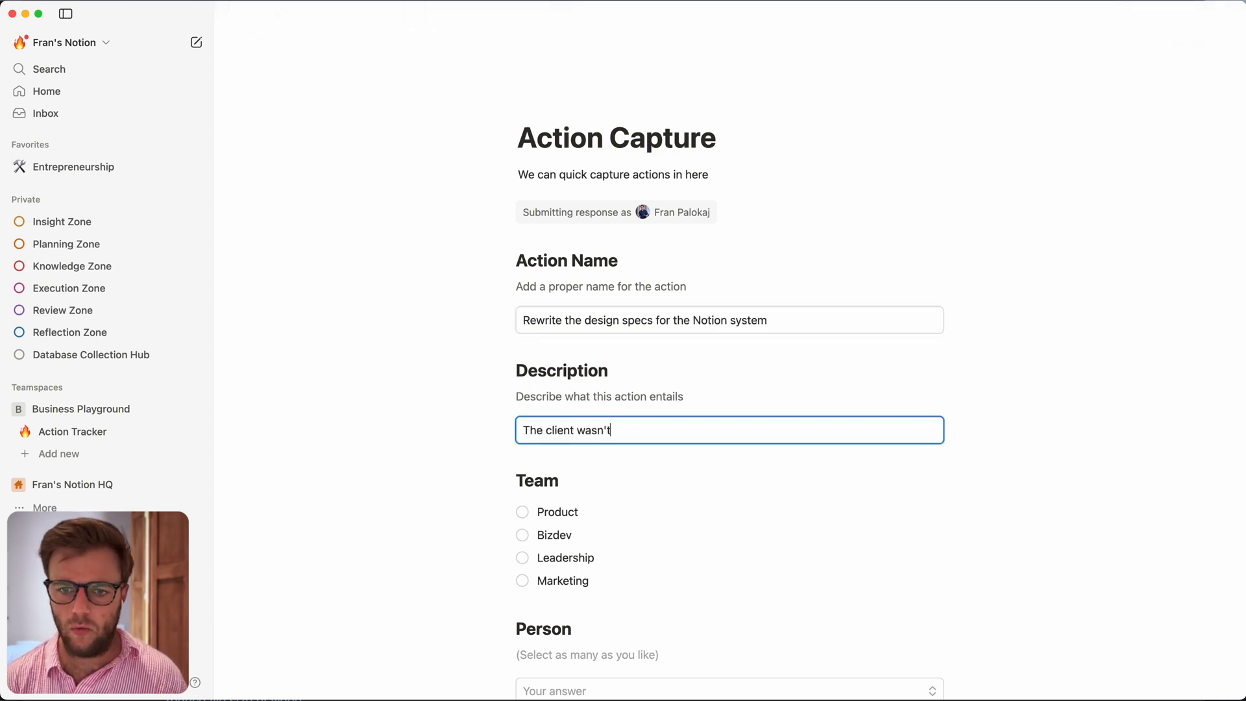
pyautogui.write(' happy with the current set-up, can we adjust i')
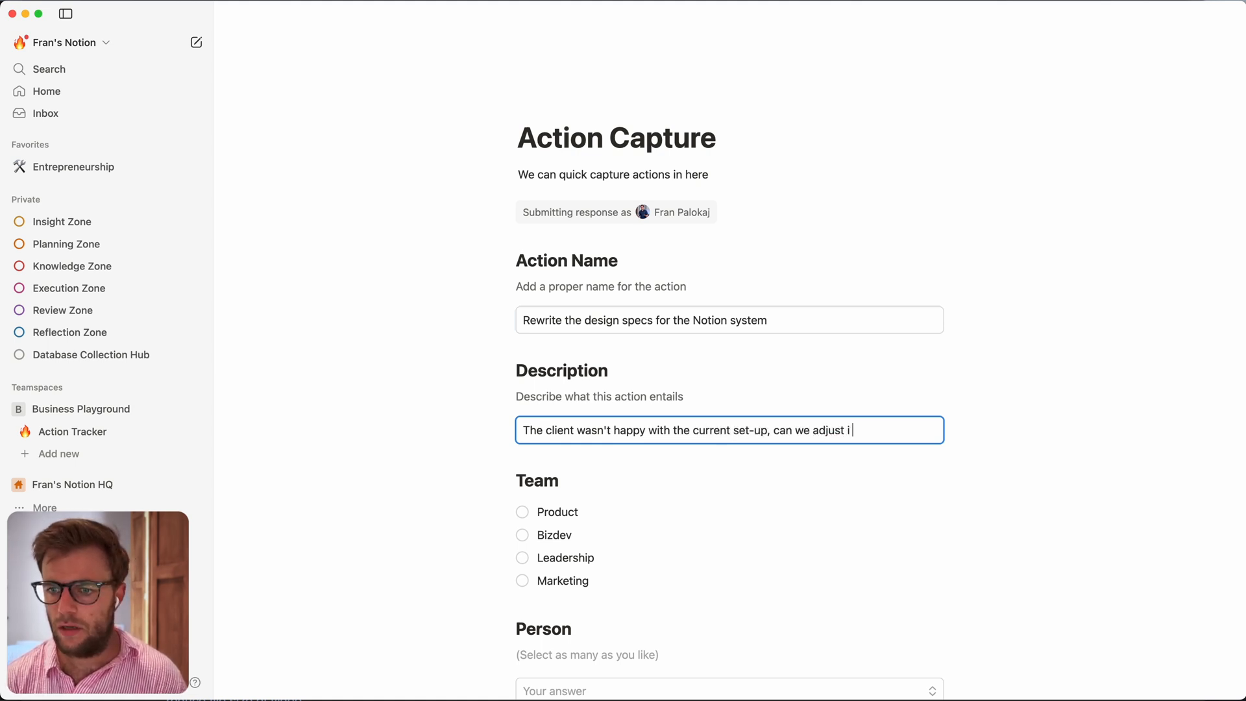
pyautogui.write('r needs.')
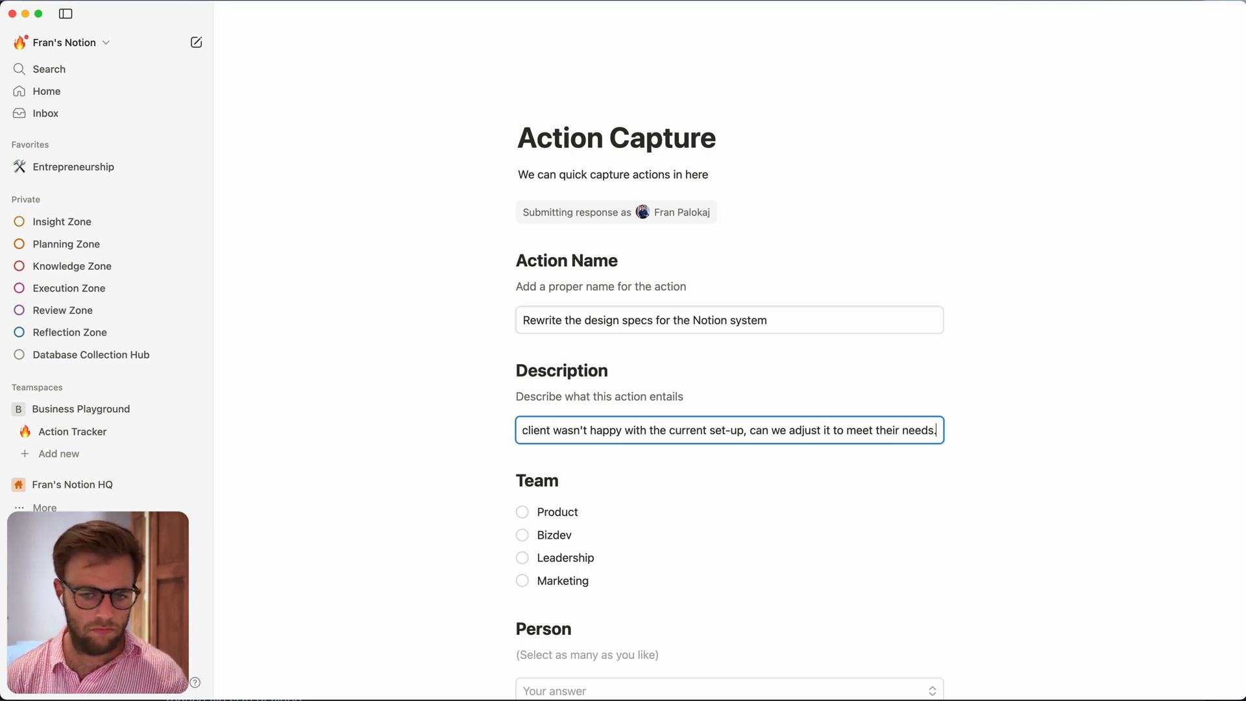
# Step: Complete the form with team Product, due date July 31, 2025 and project Build the spaceship, and submit it
pyautogui.scroll(-3, 484, 367)
pyautogui.click(531, 337)
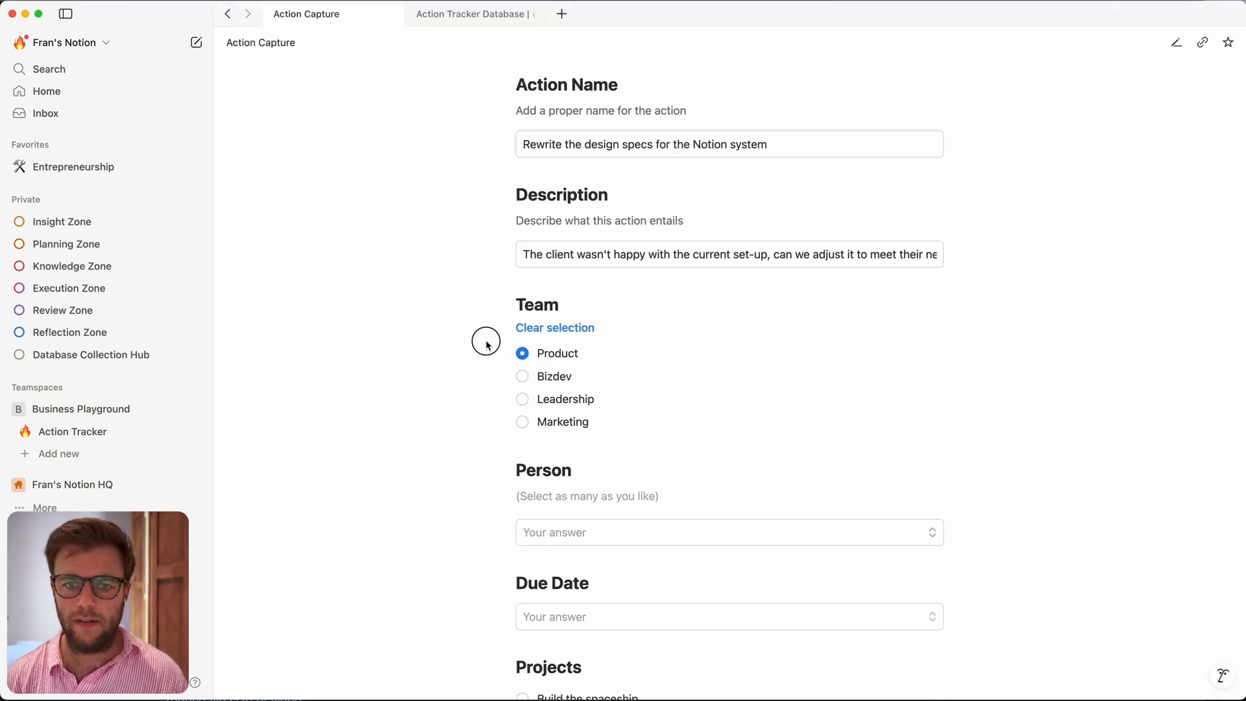
pyautogui.scroll(-5, 485, 340)
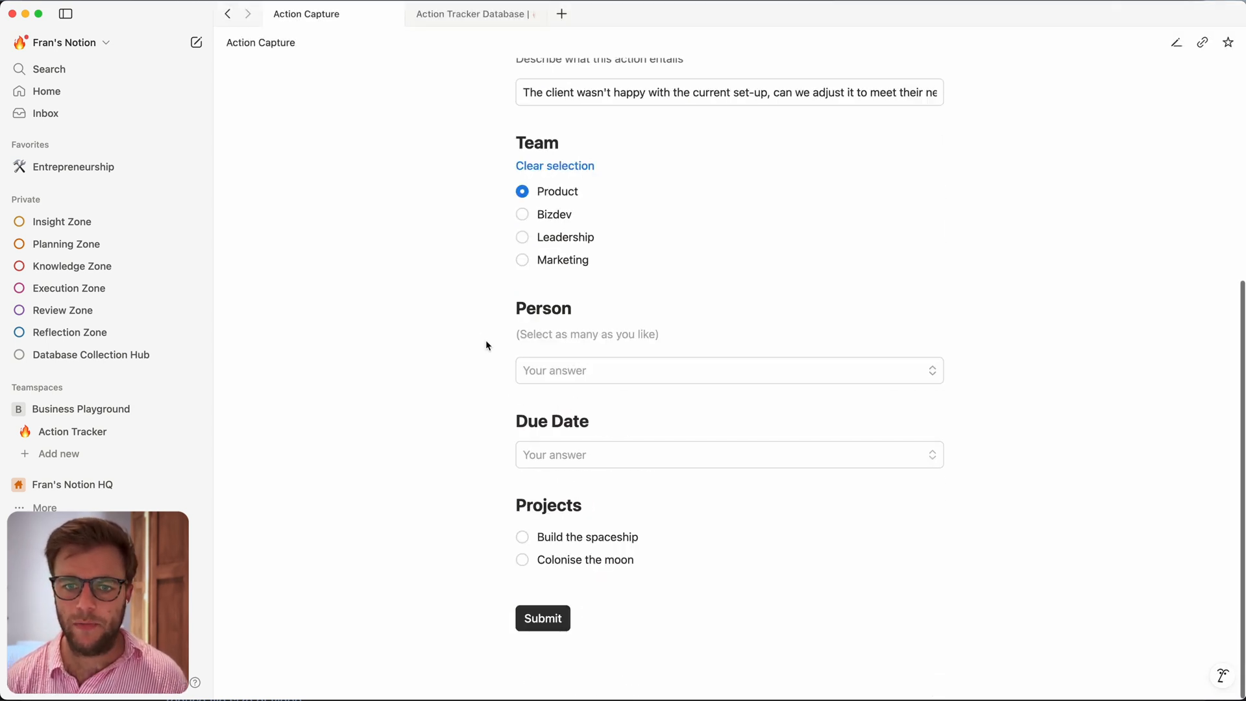
pyautogui.click(578, 462)
pyautogui.click(626, 405)
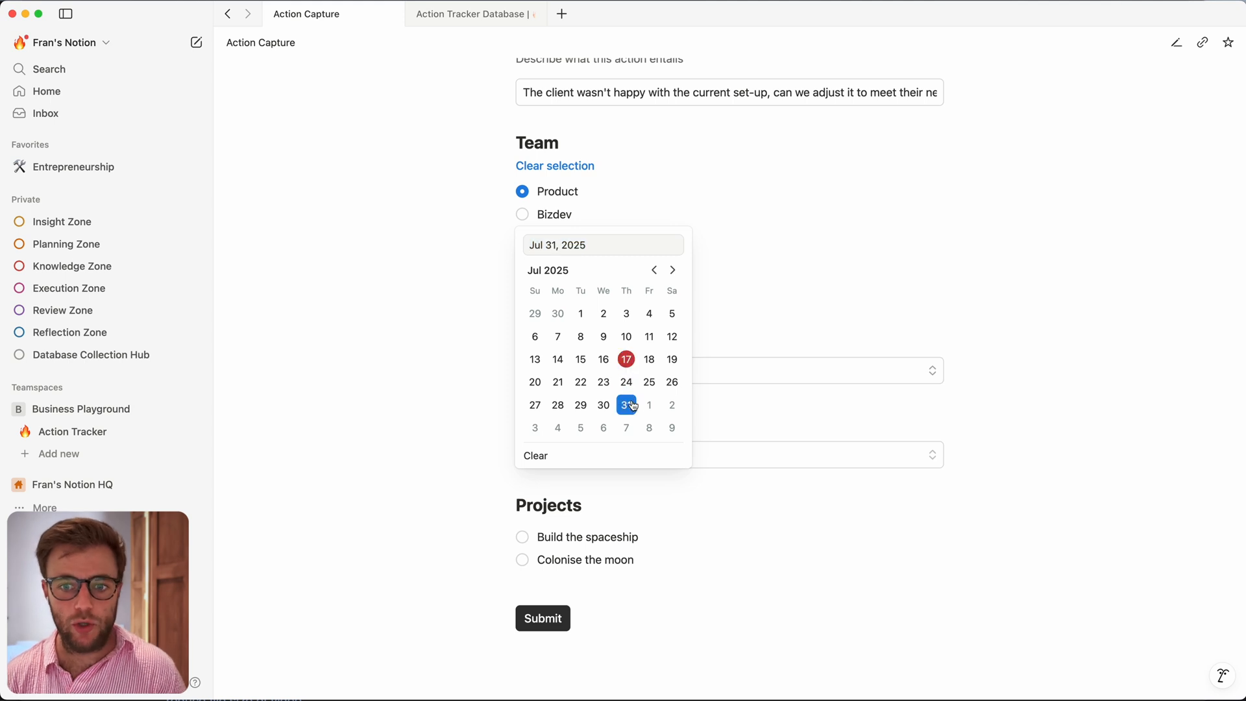
pyautogui.click(522, 538)
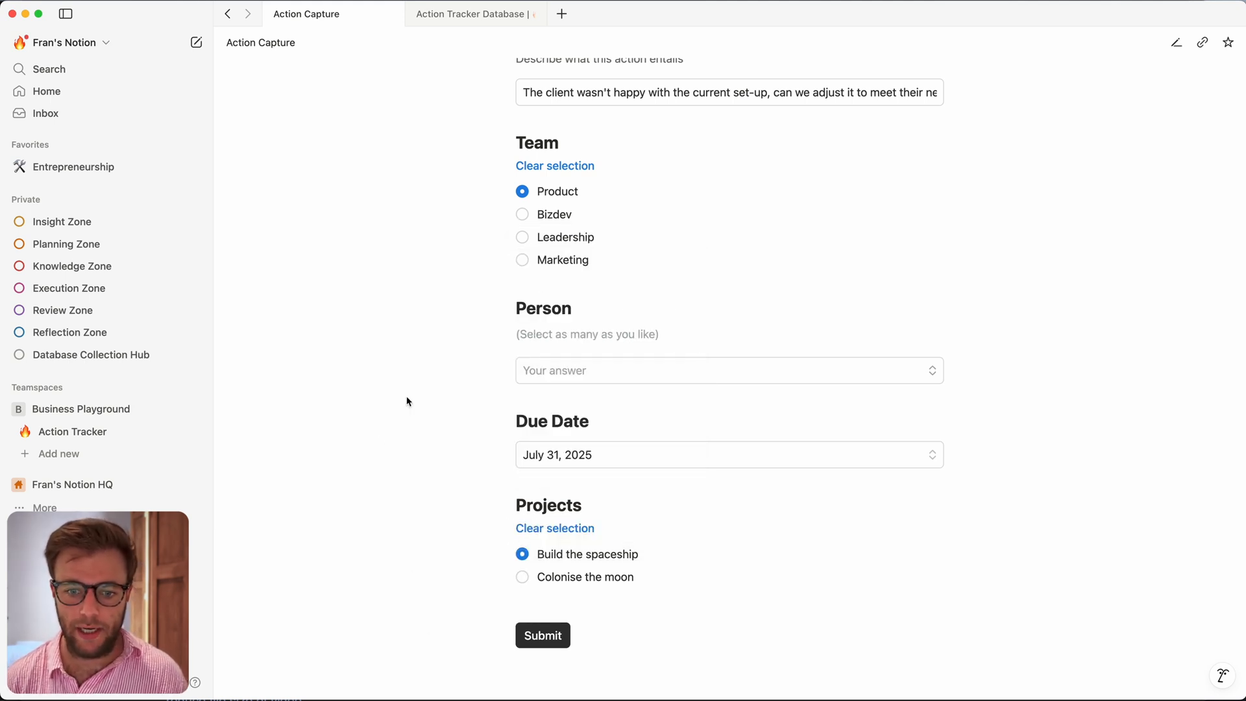
pyautogui.click(545, 635)
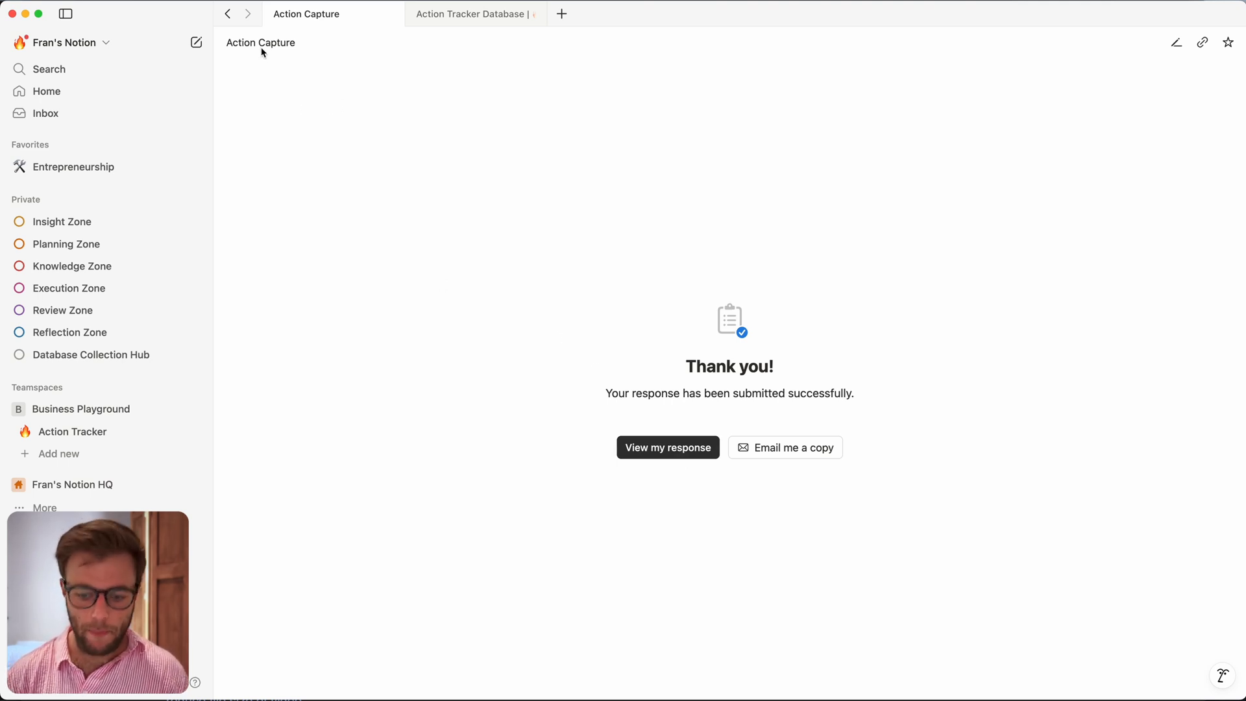
# Step: Check the Product Sprint view of the Action Tracker Database for the submitted action
pyautogui.press('super+[')
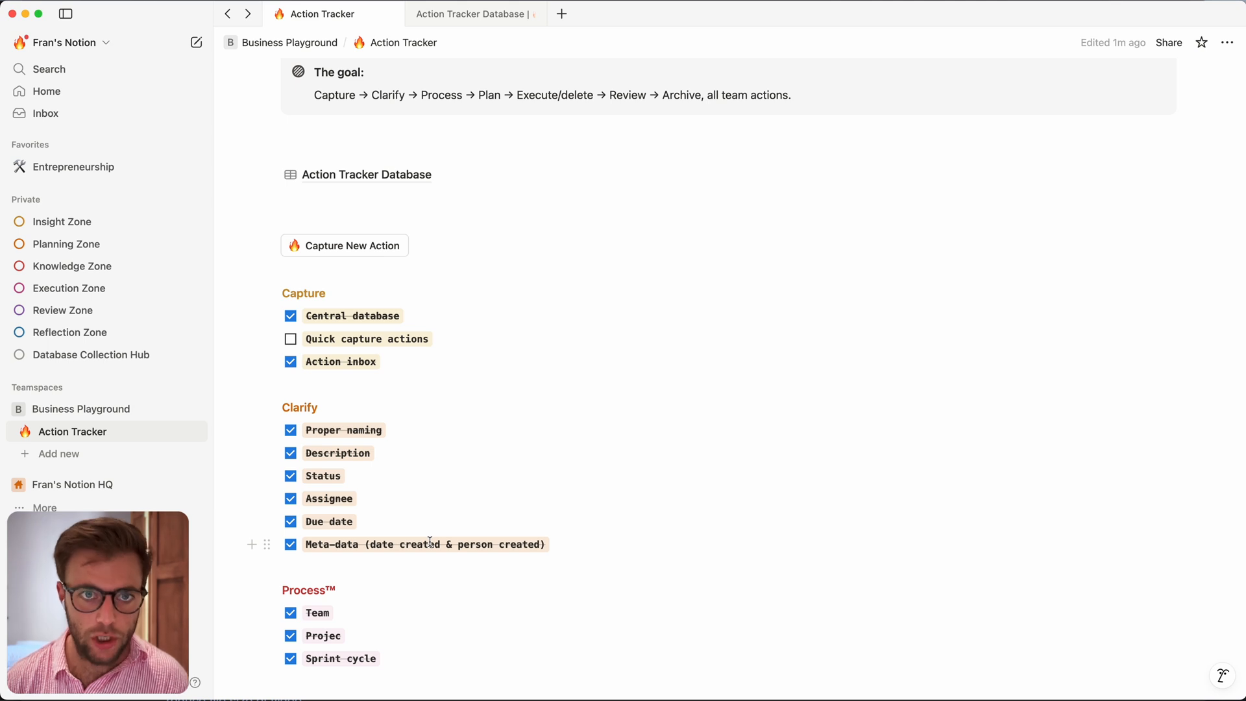
pyautogui.hotkey('ctrl', 'Tab')
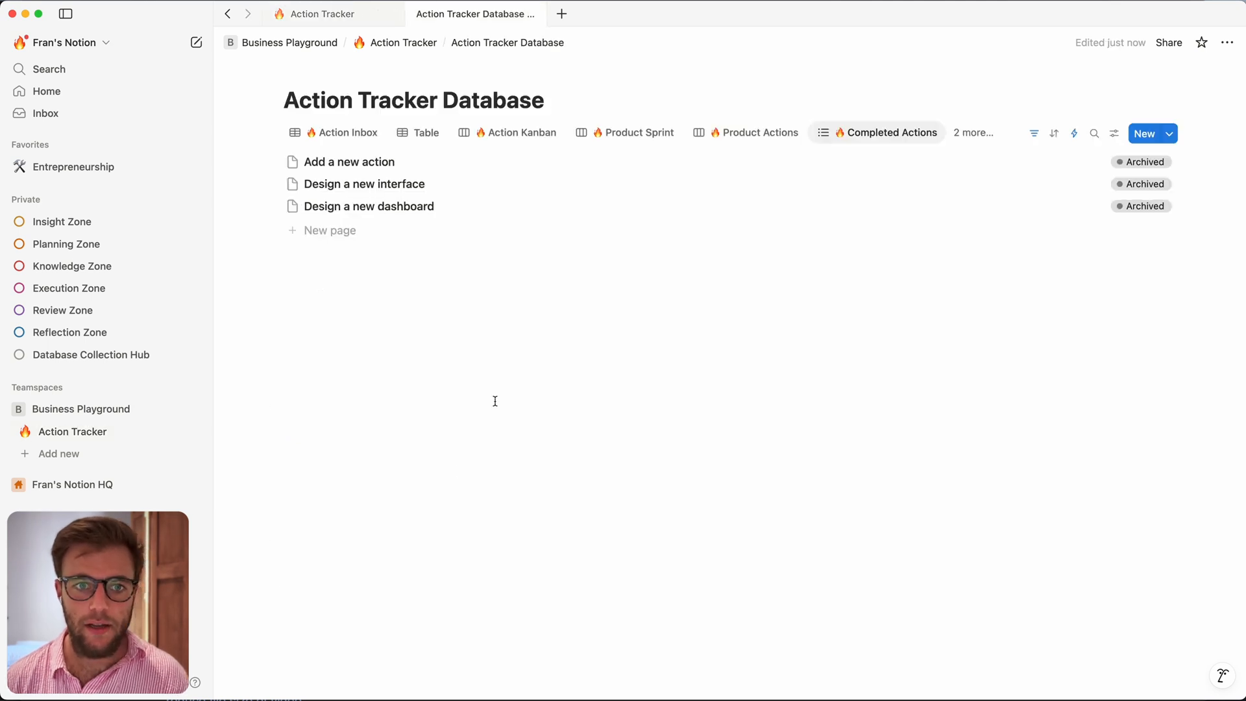
pyautogui.click(639, 133)
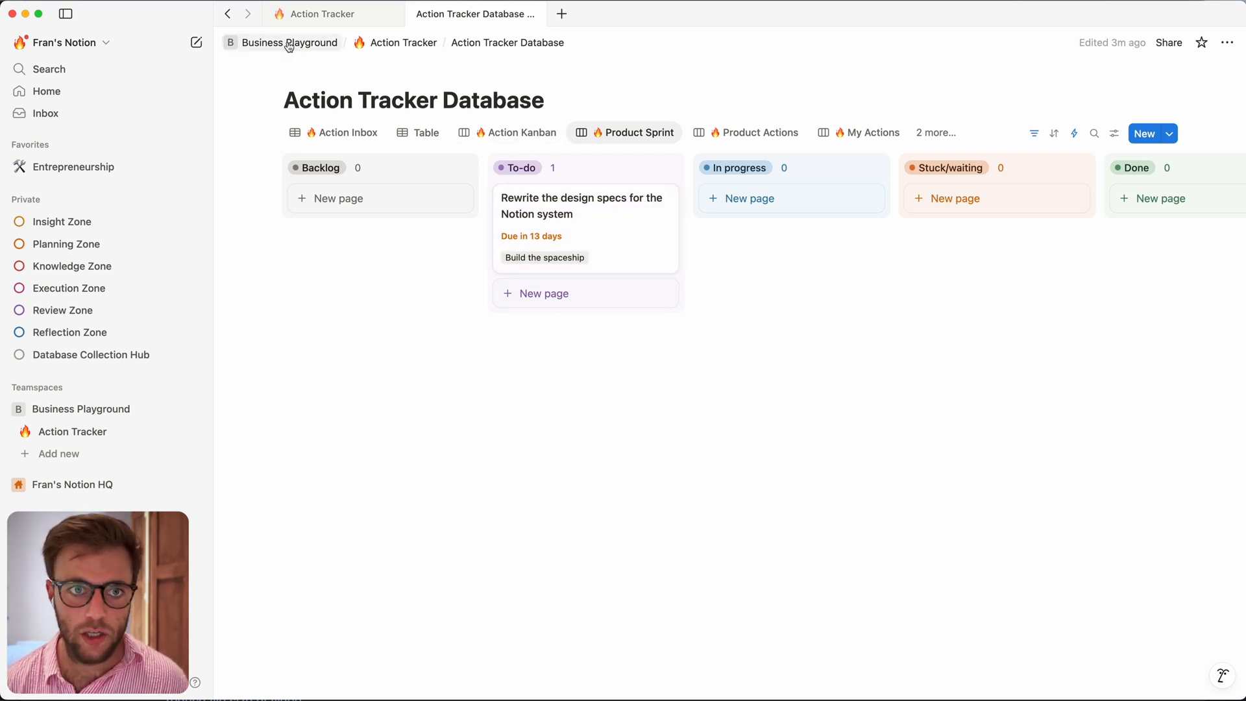
pyautogui.moveTo(289, 46)
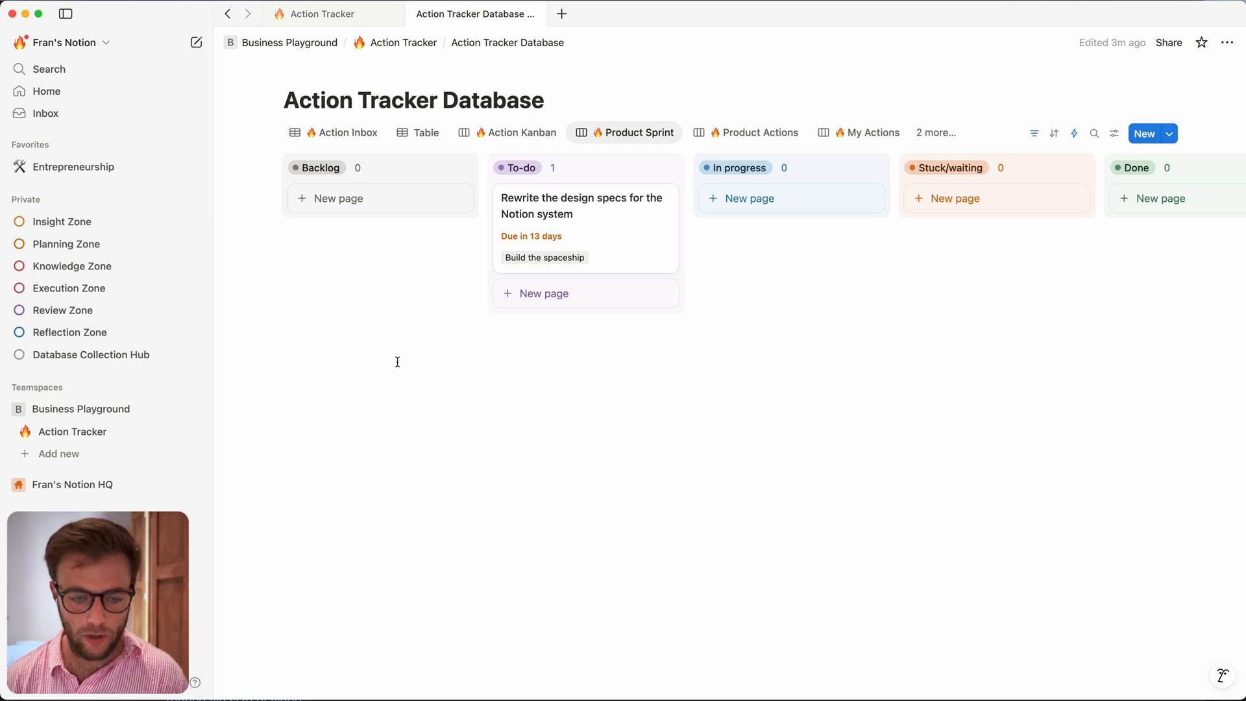
# Step: Return to the Action Tracker page and tick off "Quick capture actions" in the Capture checklist
pyautogui.hotkey('ctrl', 'shift', 'Tab')
pyautogui.click(289, 338)
pyautogui.scroll(3, 271, 350)
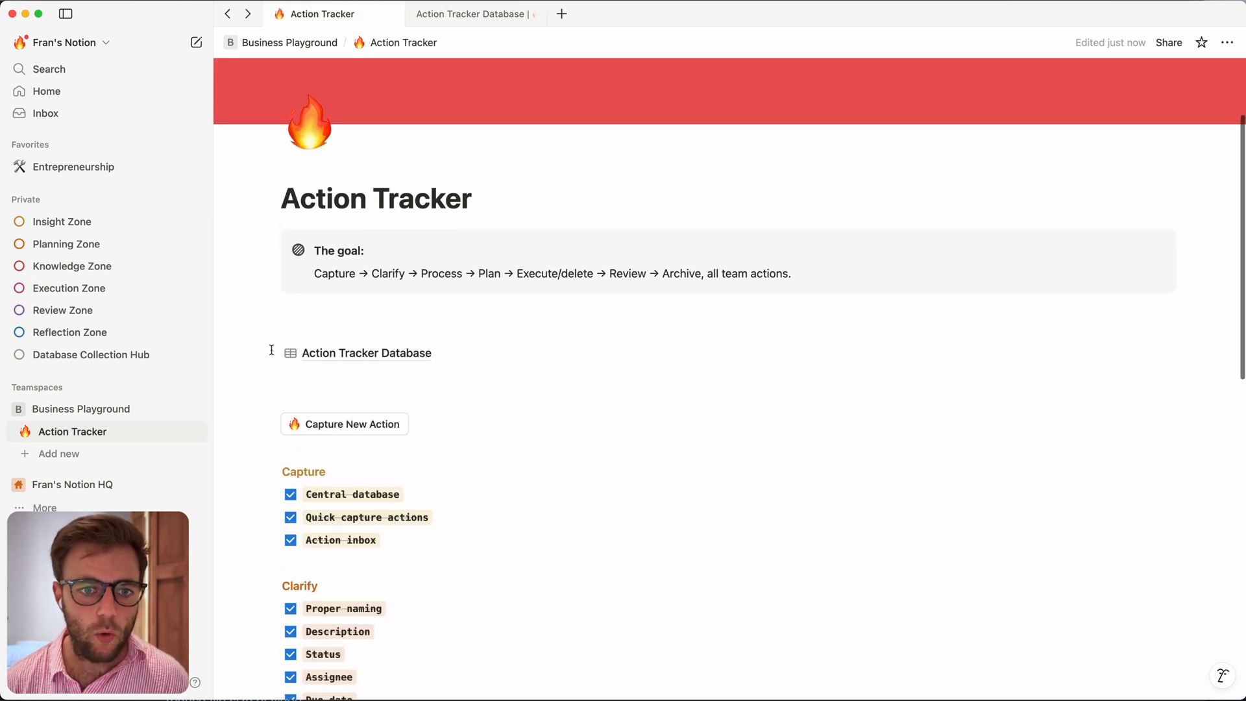
pyautogui.scroll(-3, 398, 428)
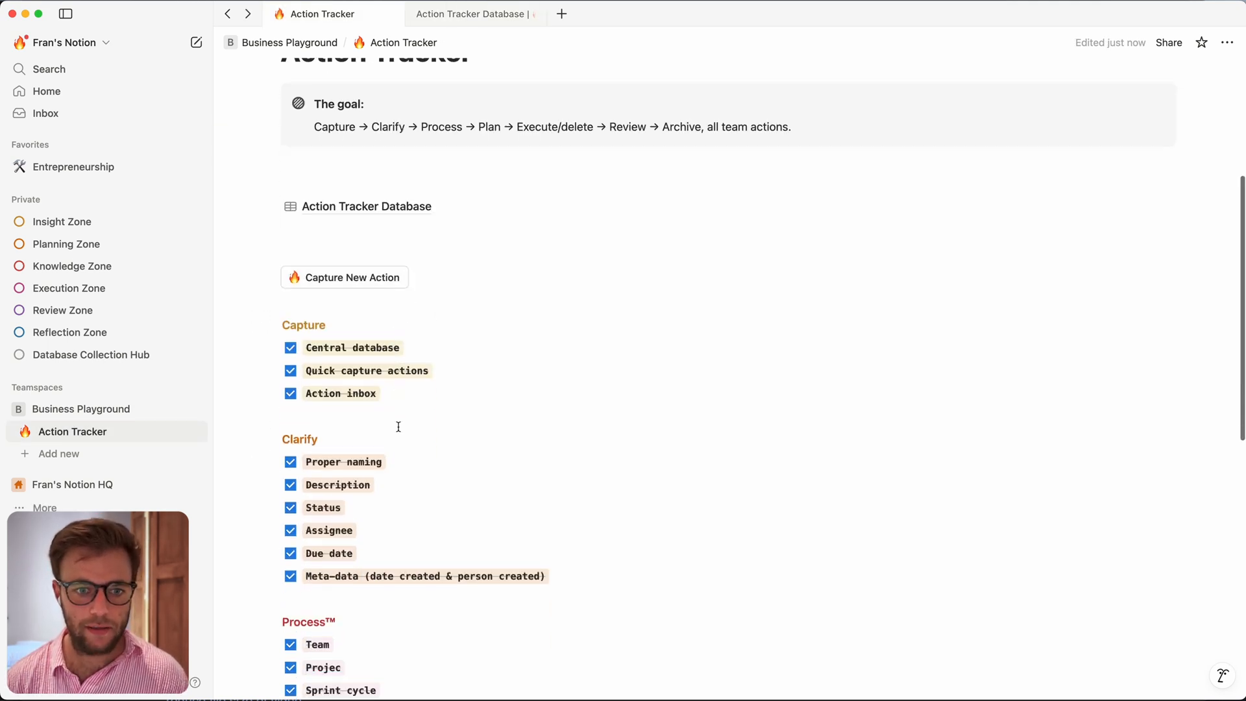
# Step: Review the Action Tracker page's feature checklist from the Capture section through to Archive
pyautogui.scroll(-1, 398, 426)
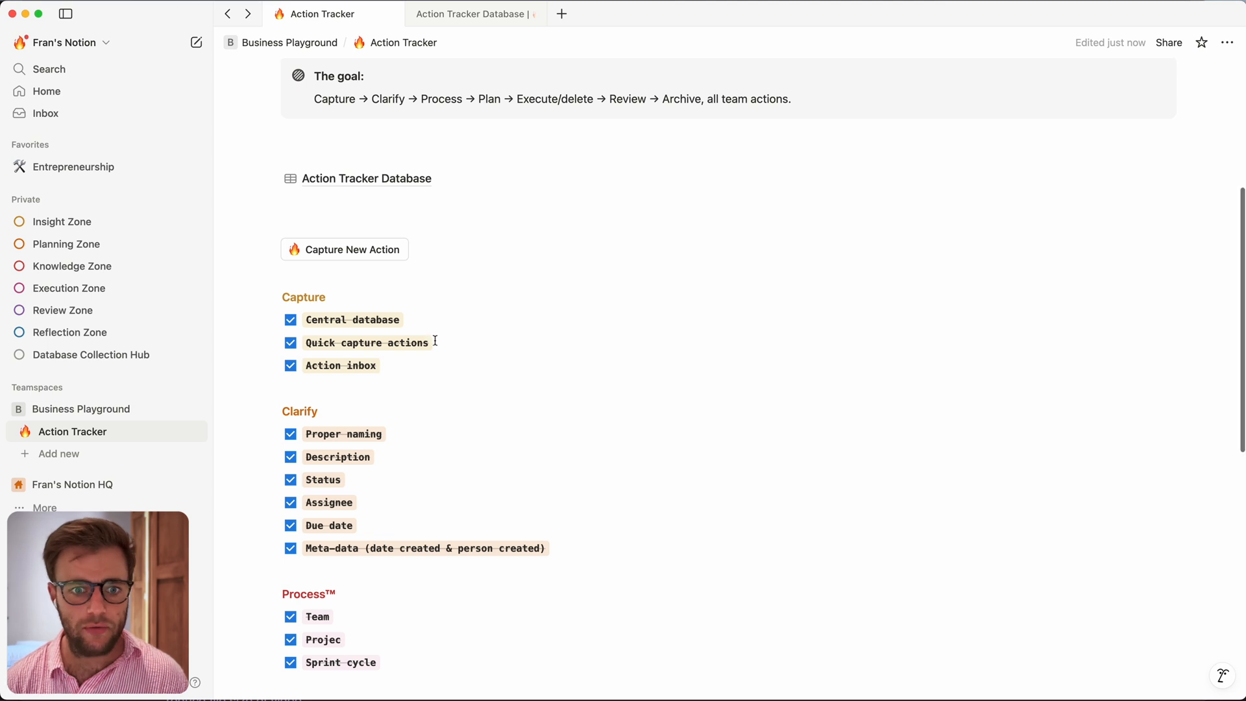
pyautogui.scroll(-1, 434, 340)
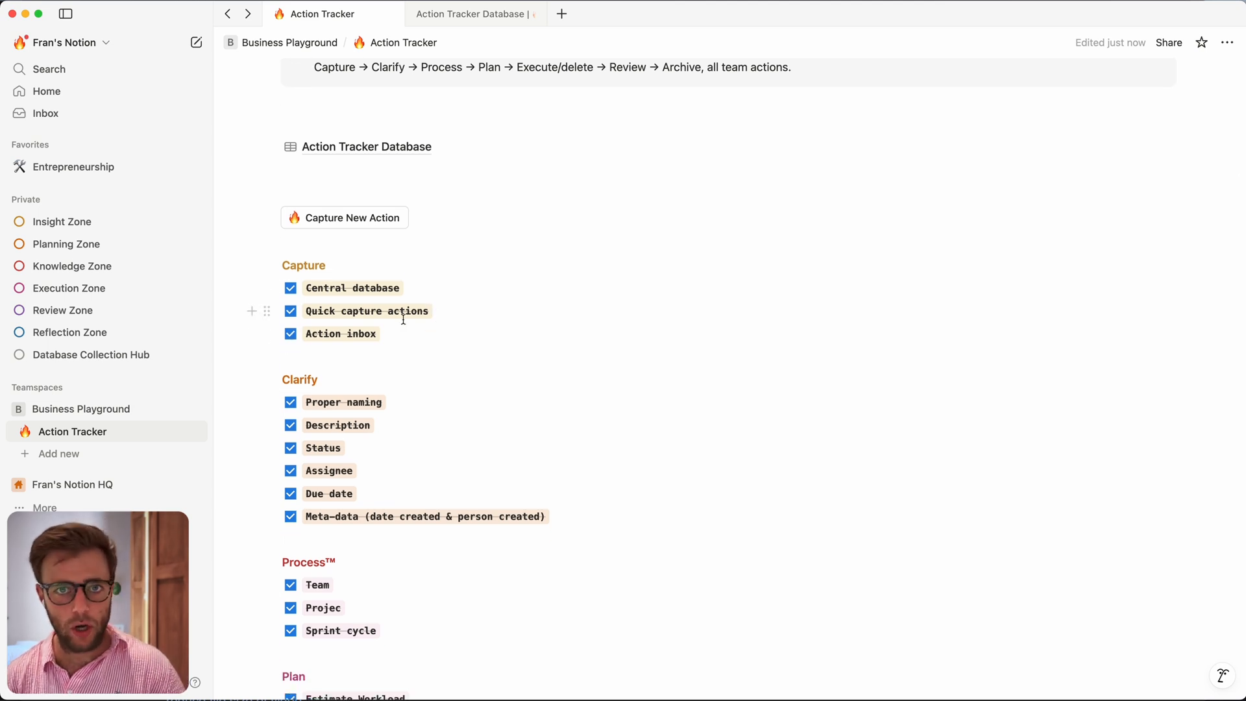
pyautogui.scroll(-5, 404, 319)
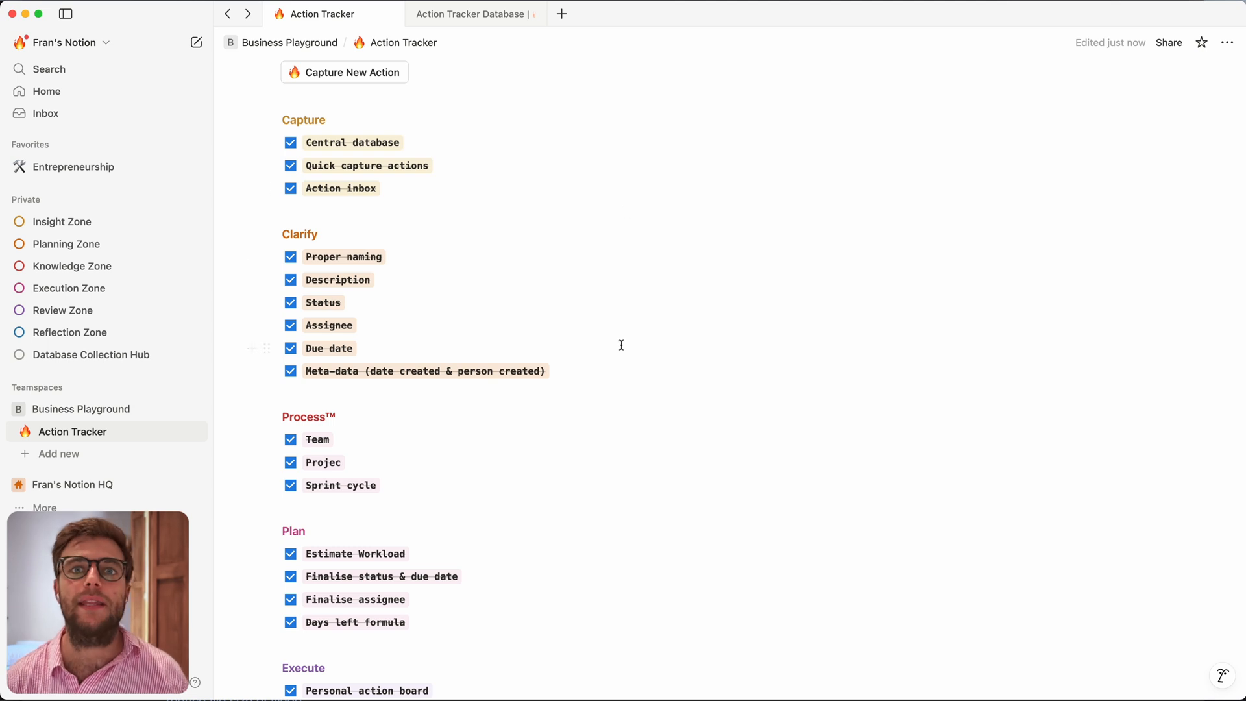
pyautogui.scroll(-3, 620, 344)
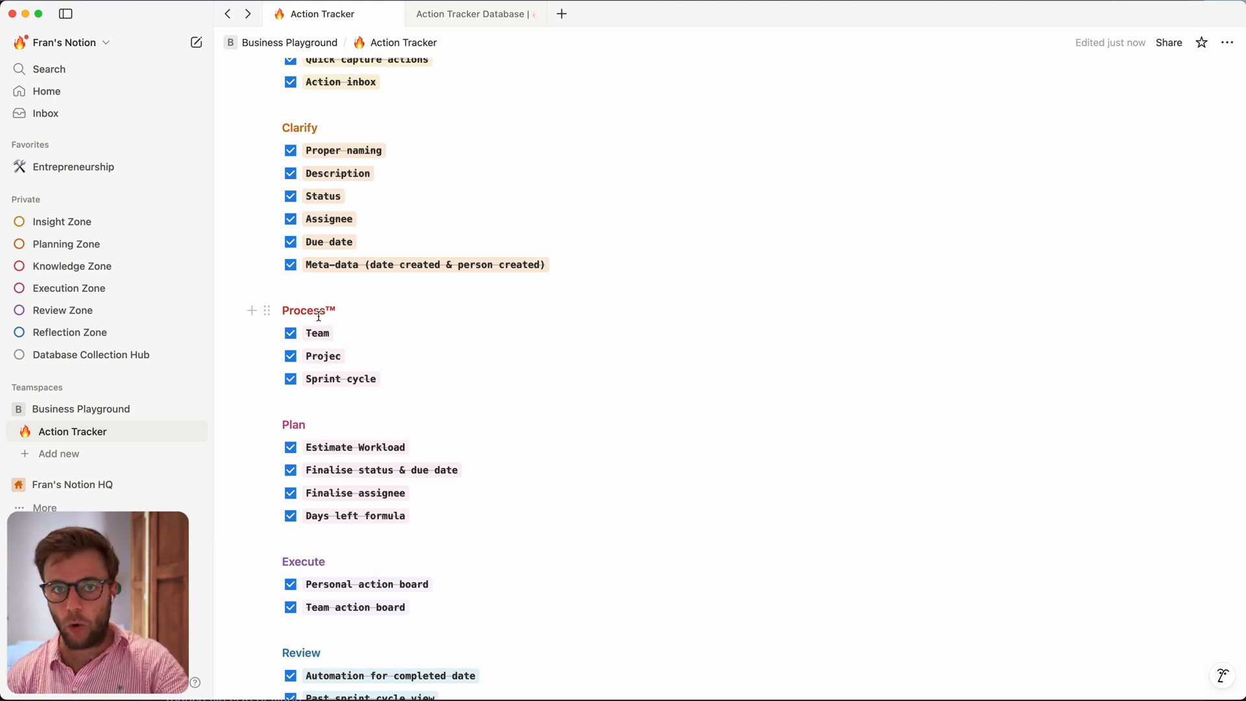
pyautogui.scroll(-2, 318, 316)
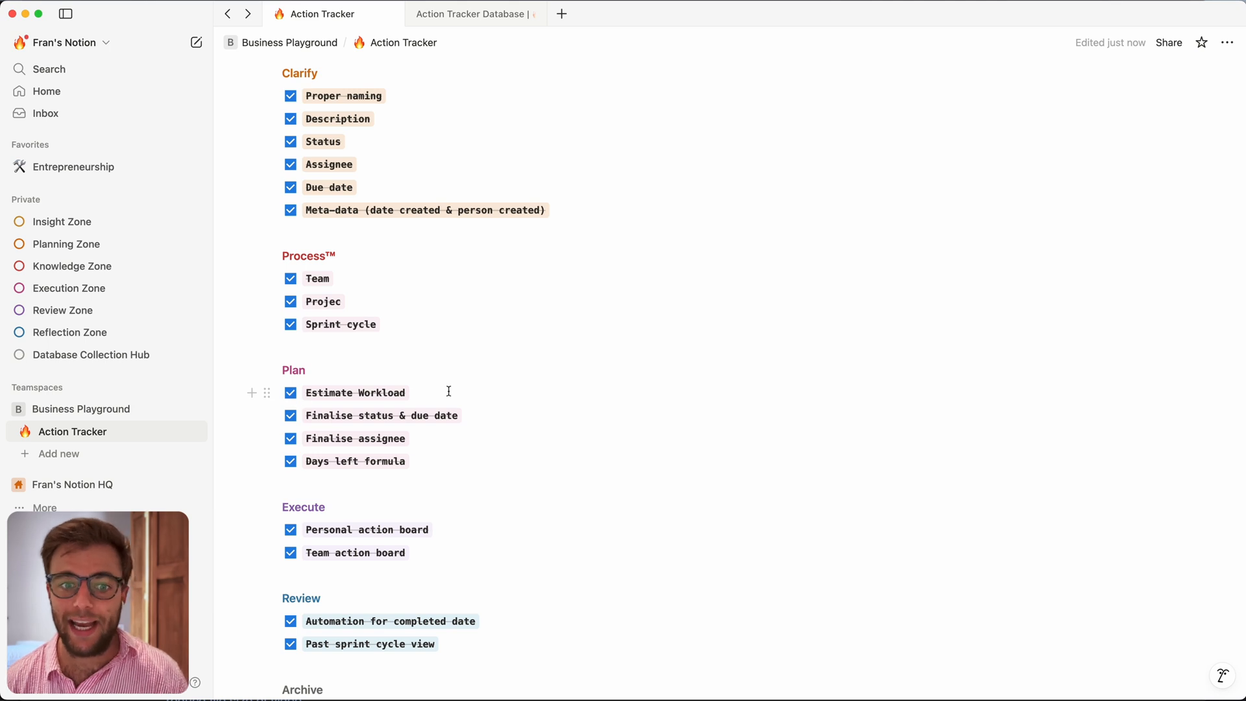
pyautogui.scroll(-1, 451, 392)
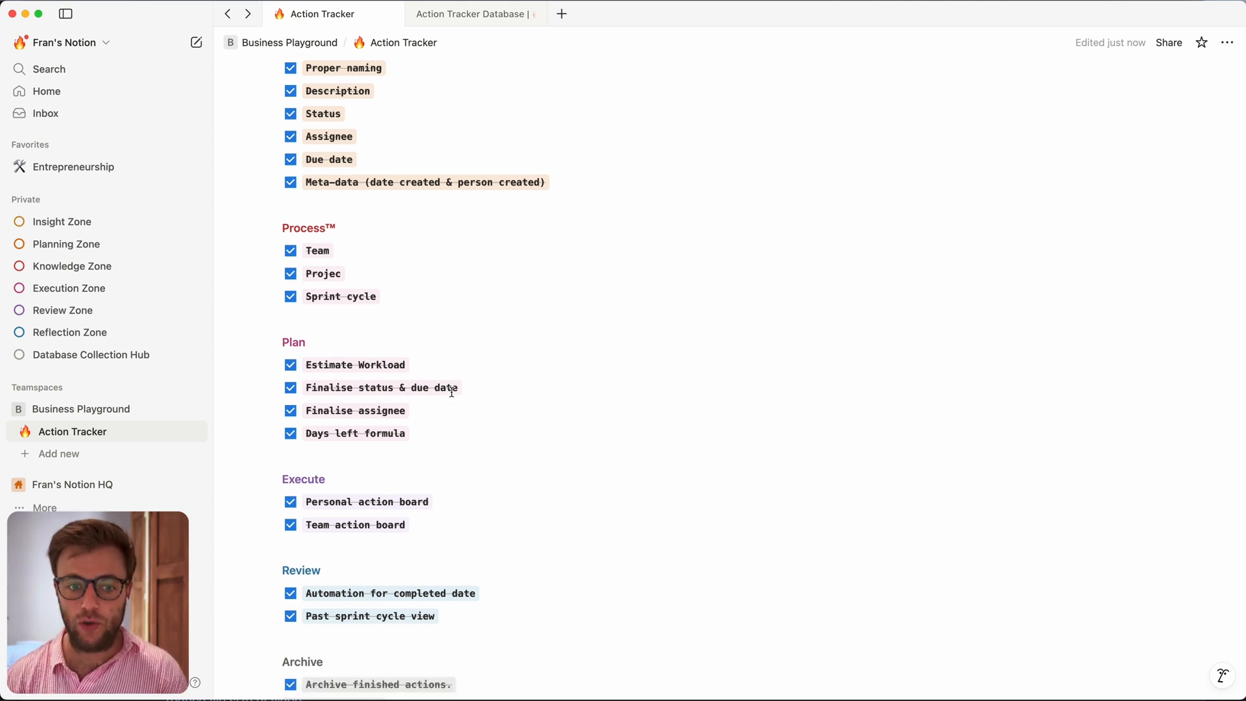
pyautogui.scroll(-2, 452, 391)
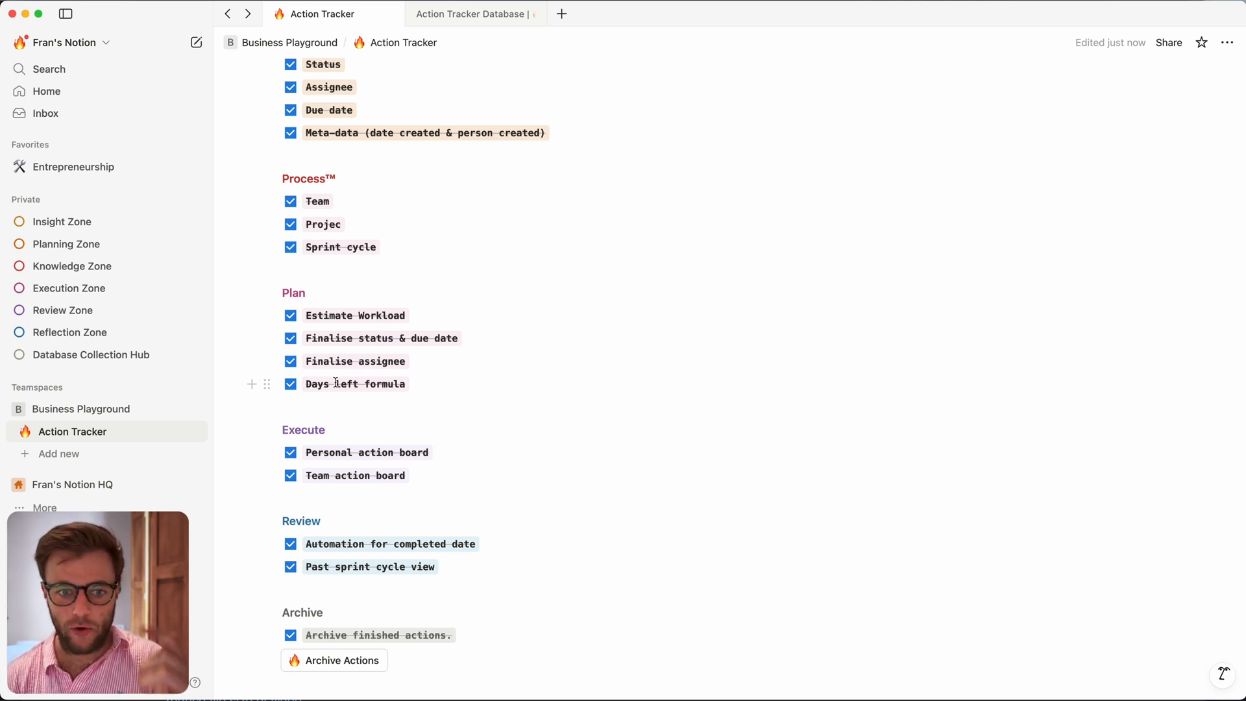
pyautogui.scroll(-1, 336, 382)
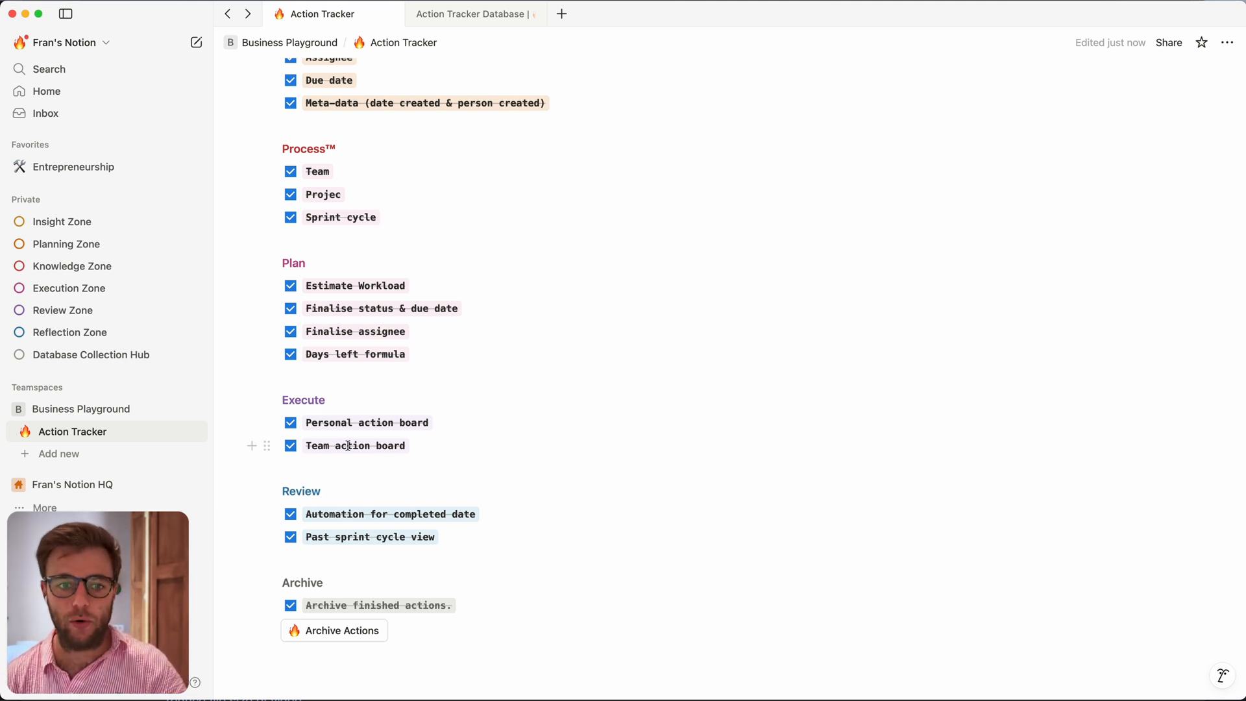
pyautogui.scroll(-1, 349, 445)
pyautogui.scroll(-1, 239, 387)
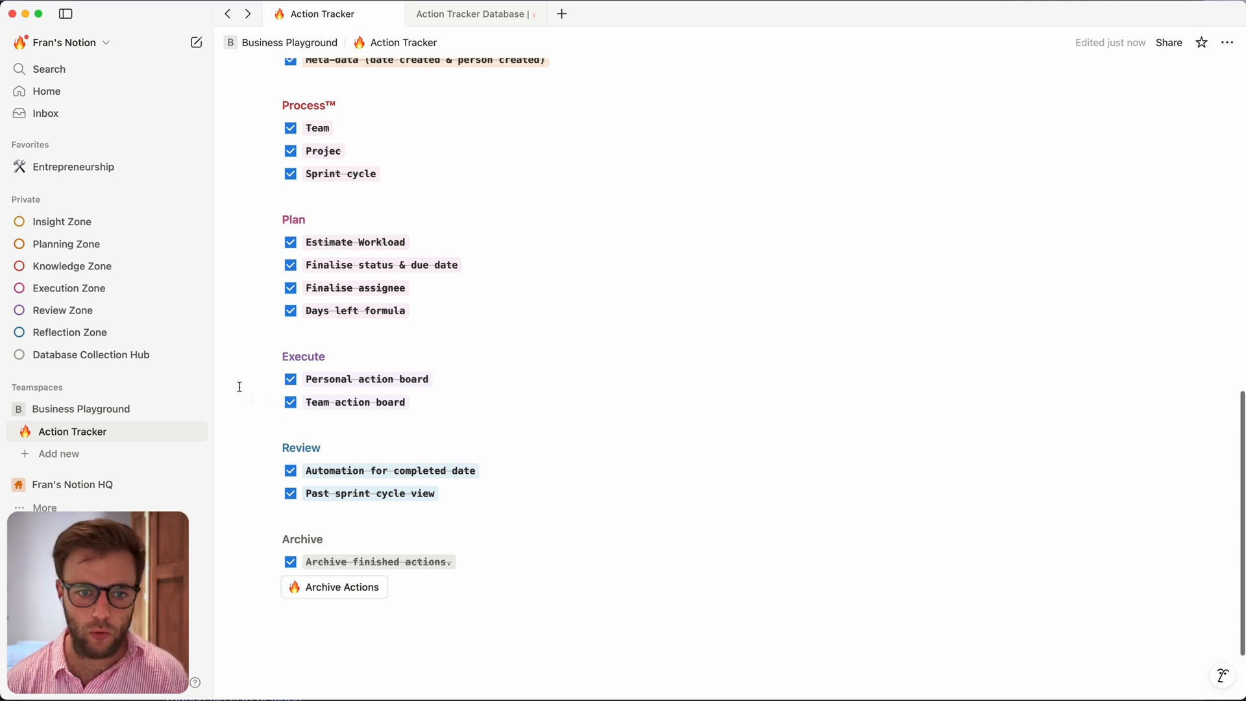
pyautogui.scroll(-1, 402, 375)
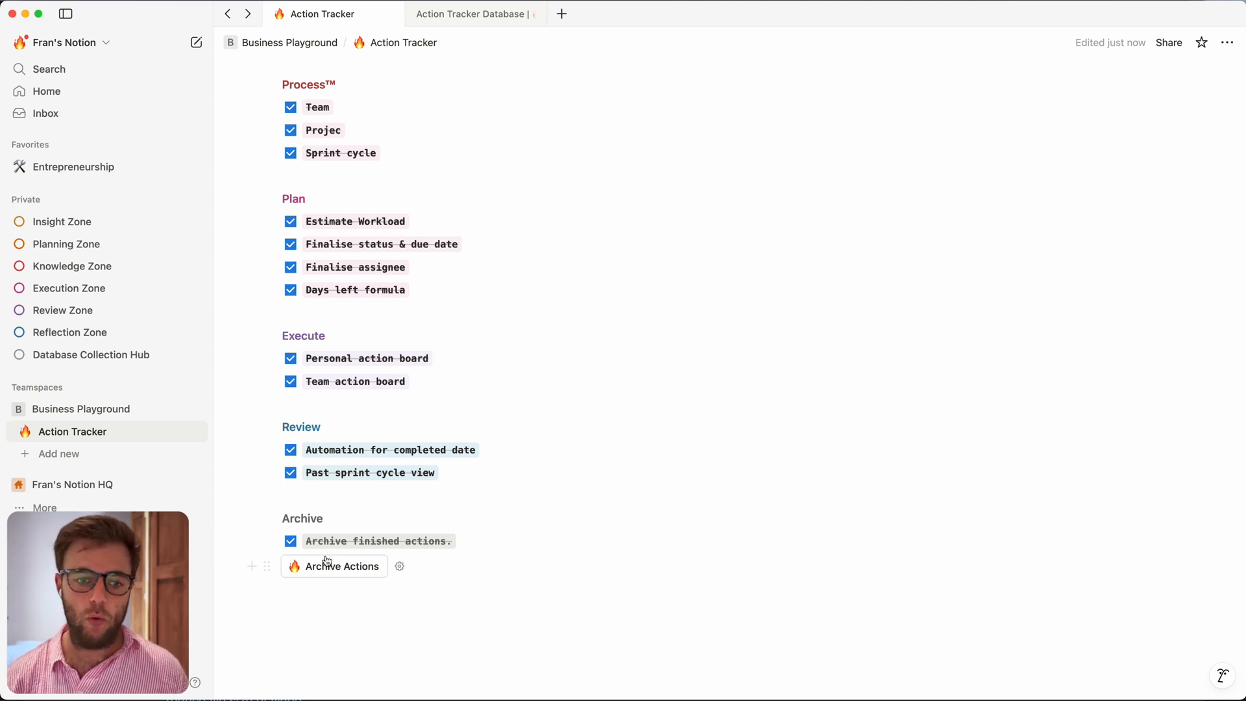
# Step: Run Archive Actions for the finished actions, and view the Product Sprint board of the Action Tracker Database
pyautogui.click(349, 571)
pyautogui.scroll(15, 530, 389)
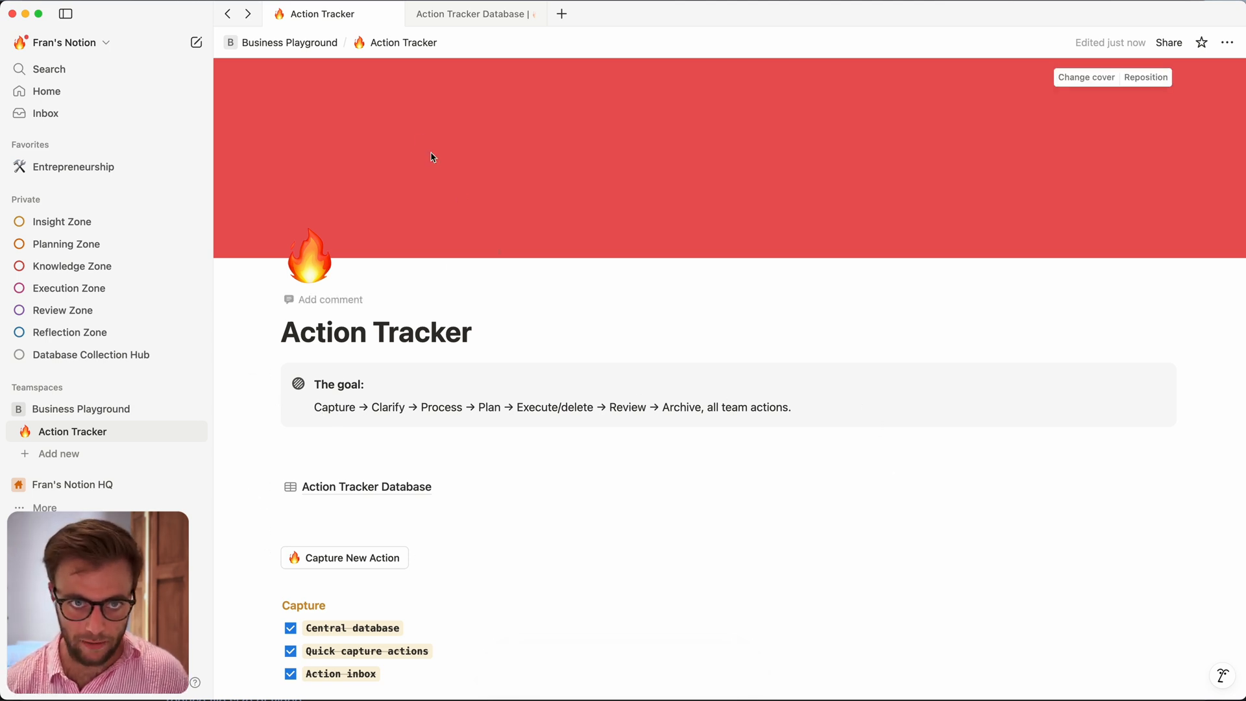
pyautogui.hotkey('ctrl', 'Tab')
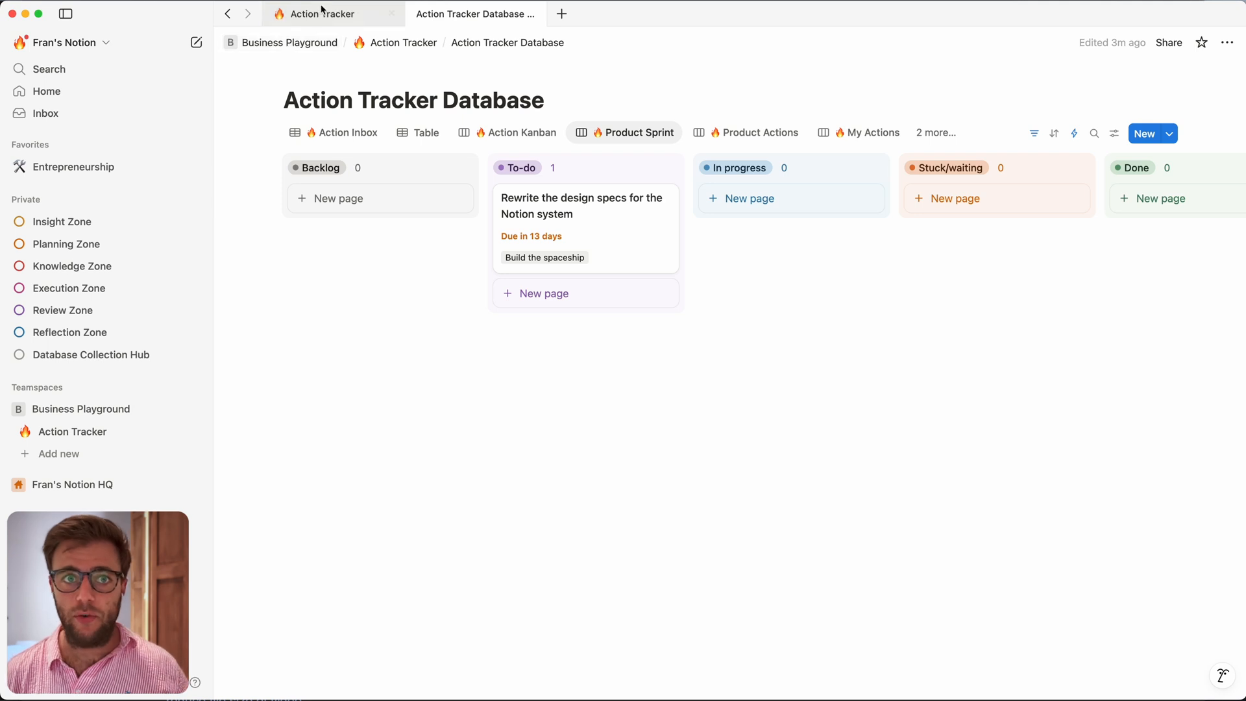
pyautogui.moveTo(323, 14)
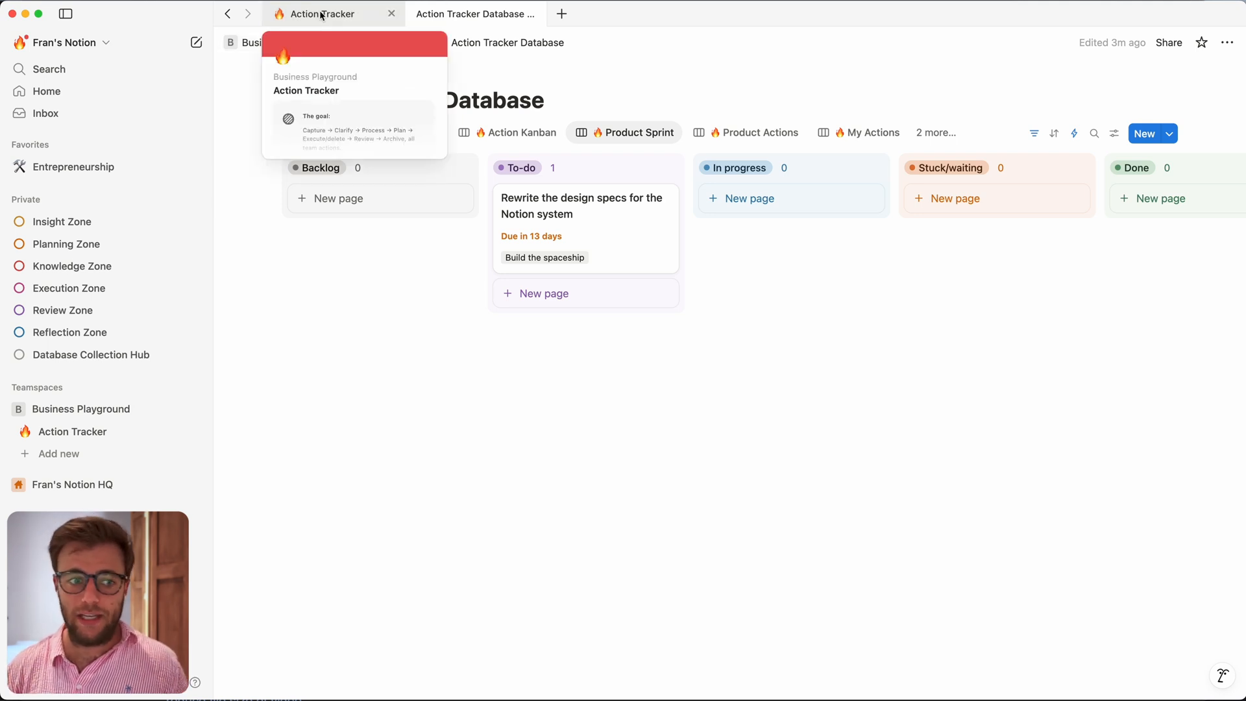